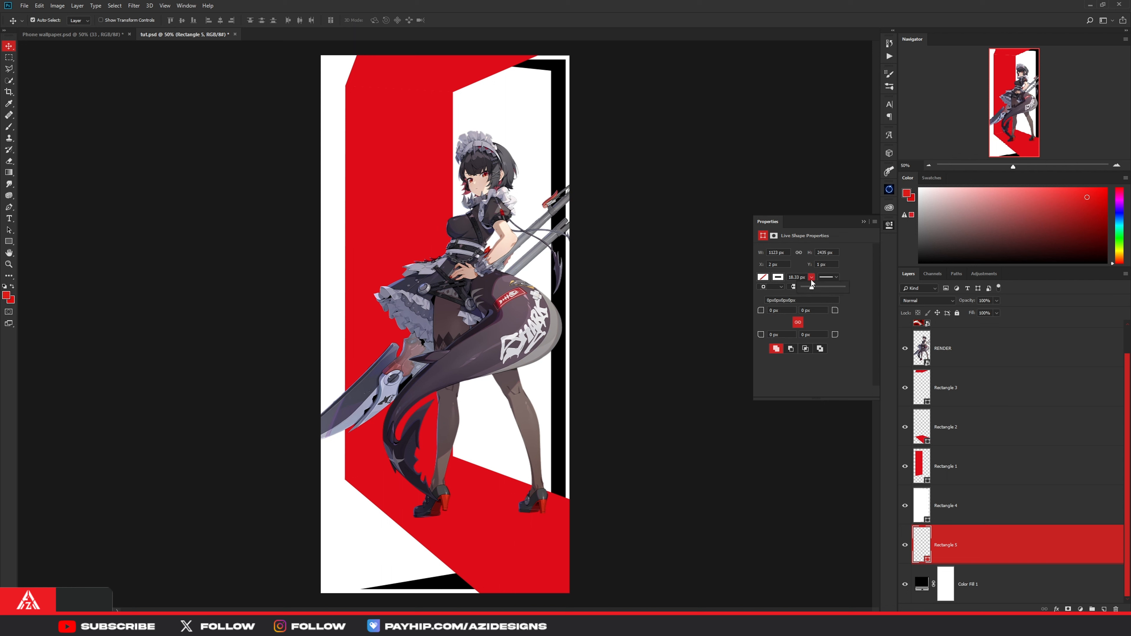
Step: Set the white border rectangle's stroke width to 12.87 px
{"action": "left_click_drag", "start_coordinate": [811, 287], "coordinate": [810, 287]}
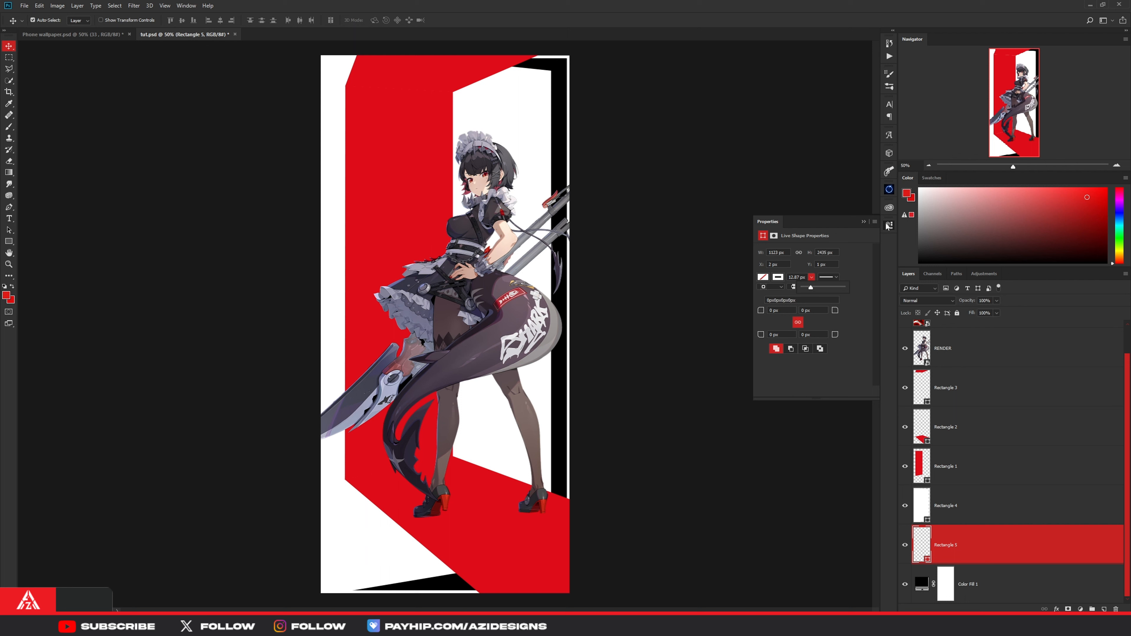
{"action": "left_click", "coordinate": [864, 221]}
{"action": "left_click", "coordinate": [864, 221]}
{"action": "scroll", "coordinate": [944, 413], "scroll_direction": "up", "scroll_amount": 2}
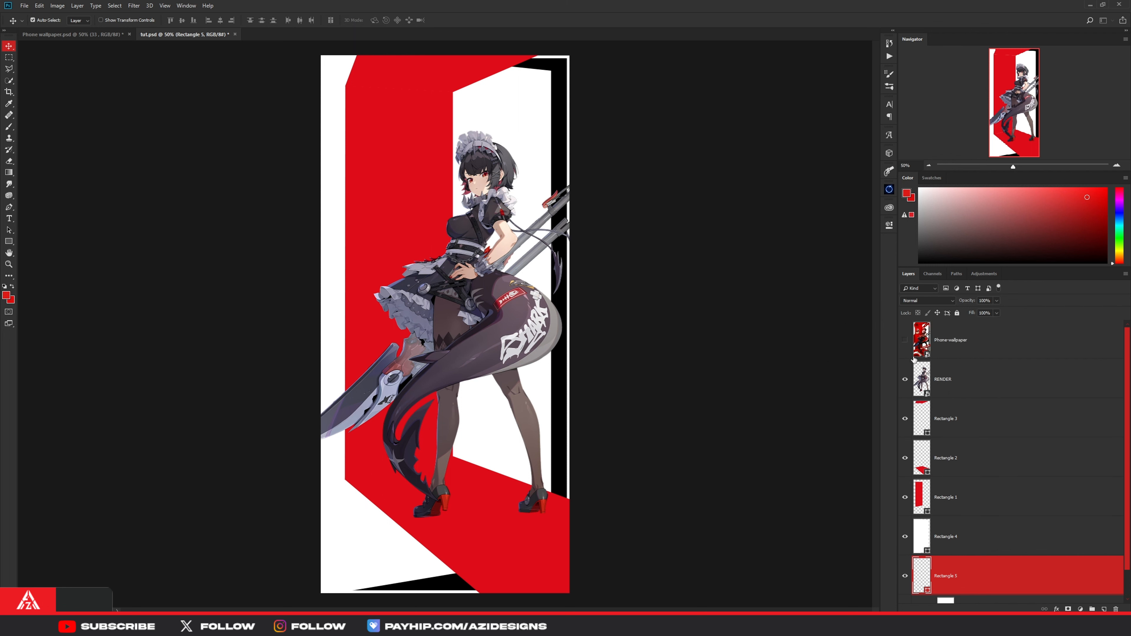
Step: Compare the current artwork with the finished Phone wallpaper reference layer by toggling its visibility
{"action": "left_click", "coordinate": [906, 340]}
{"action": "left_click", "coordinate": [906, 340]}
{"action": "left_click", "coordinate": [906, 340]}
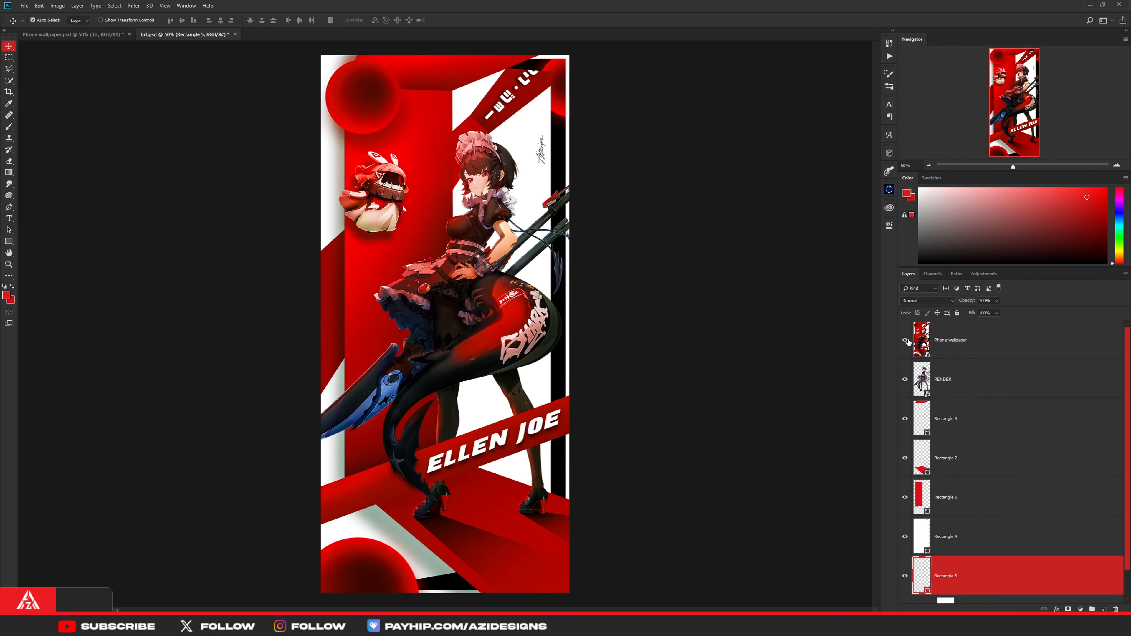
{"action": "left_click", "coordinate": [906, 341]}
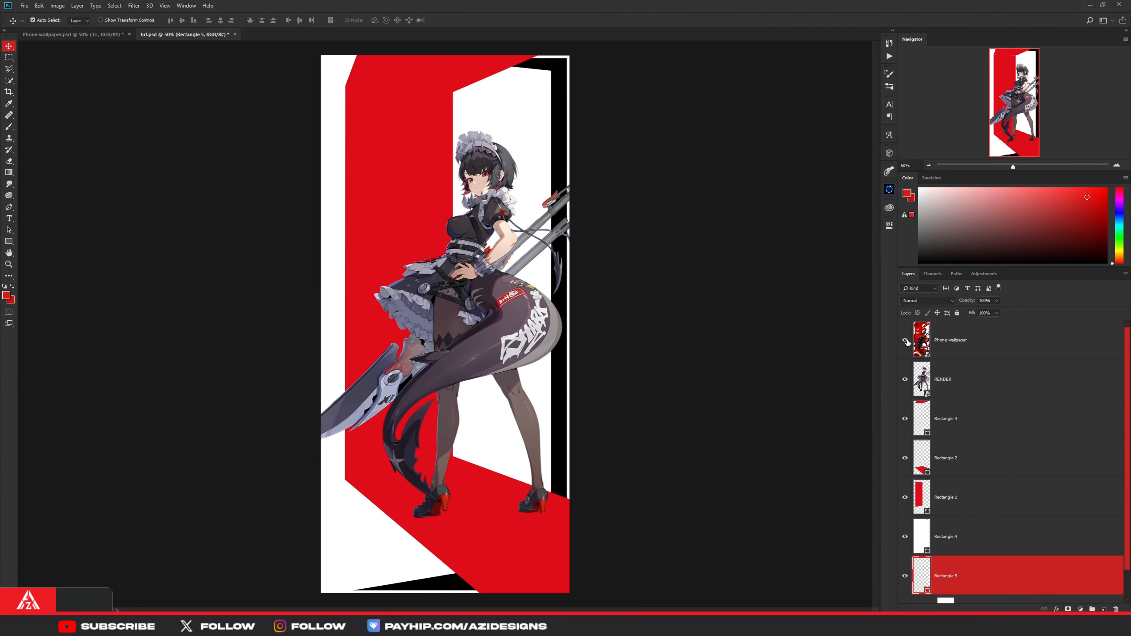
{"action": "left_click", "coordinate": [906, 340]}
{"action": "left_click", "coordinate": [906, 340]}
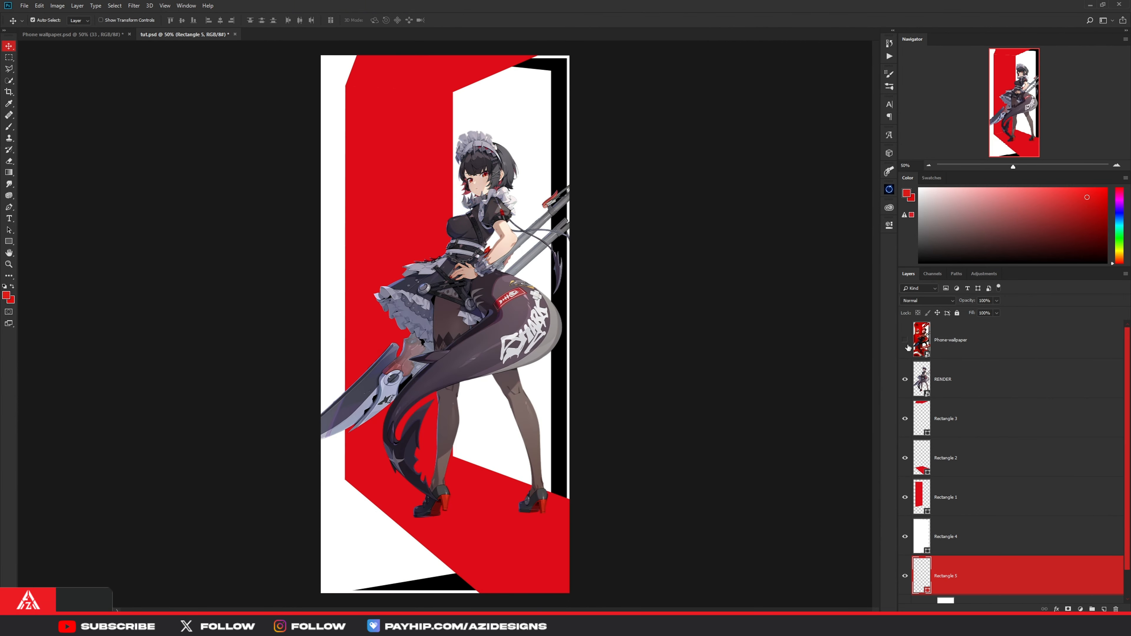
Step: Draw a rectangle about 675 × 560 px over the character's lower legs, directly above the RENDER layer
{"action": "left_click", "coordinate": [944, 380]}
{"action": "left_click", "coordinate": [9, 243]}
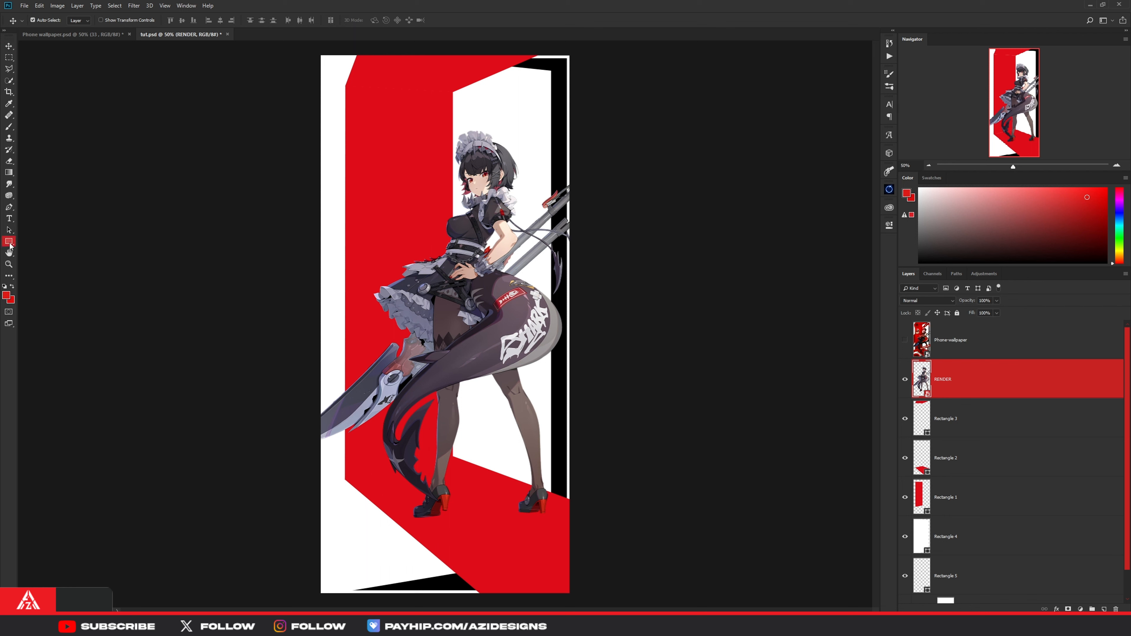
{"action": "left_click", "coordinate": [44, 242]}
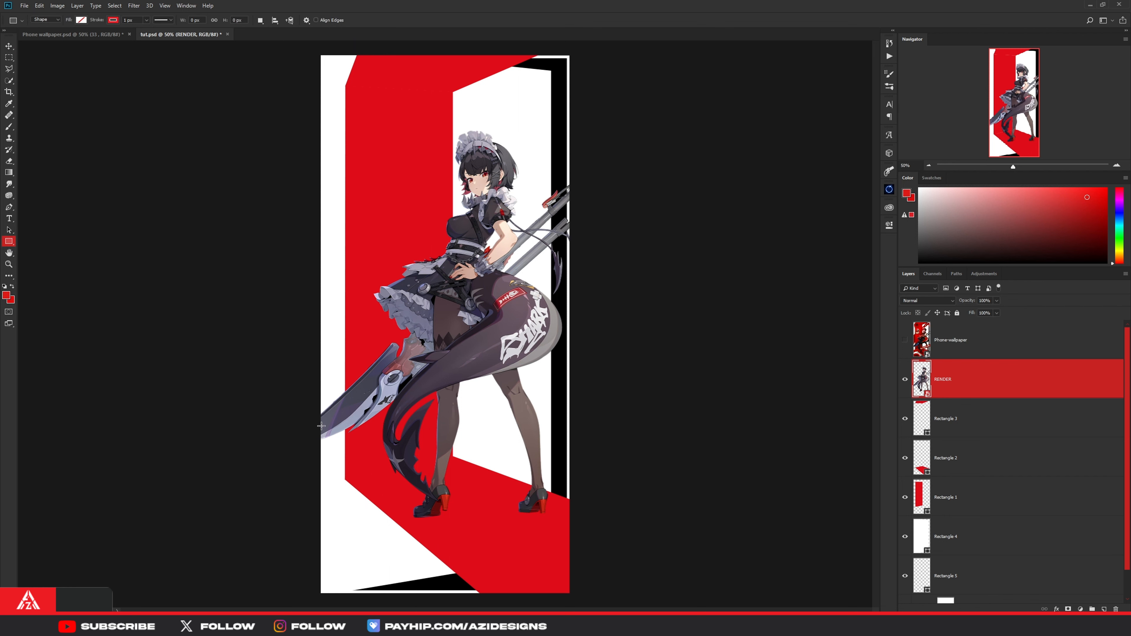
{"action": "left_click_drag", "start_coordinate": [337, 429], "coordinate": [484, 552]}
Step: Give the new rectangle no stroke and a solid red fill, e00d19
{"action": "left_click", "coordinate": [888, 228]}
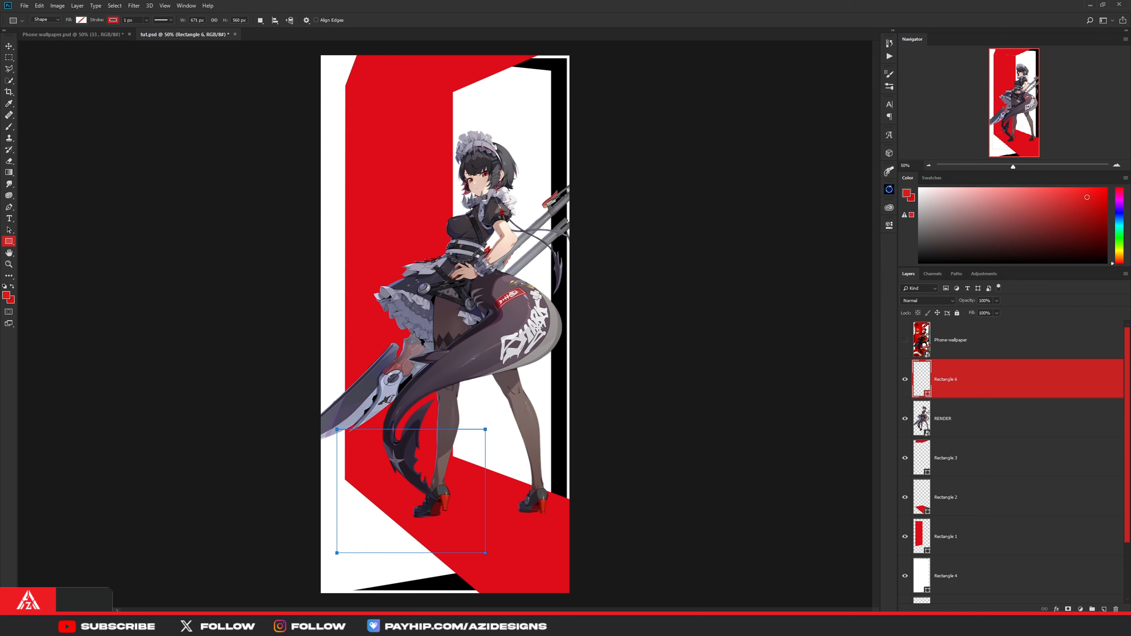
{"action": "left_click", "coordinate": [889, 225]}
{"action": "left_click", "coordinate": [777, 278]}
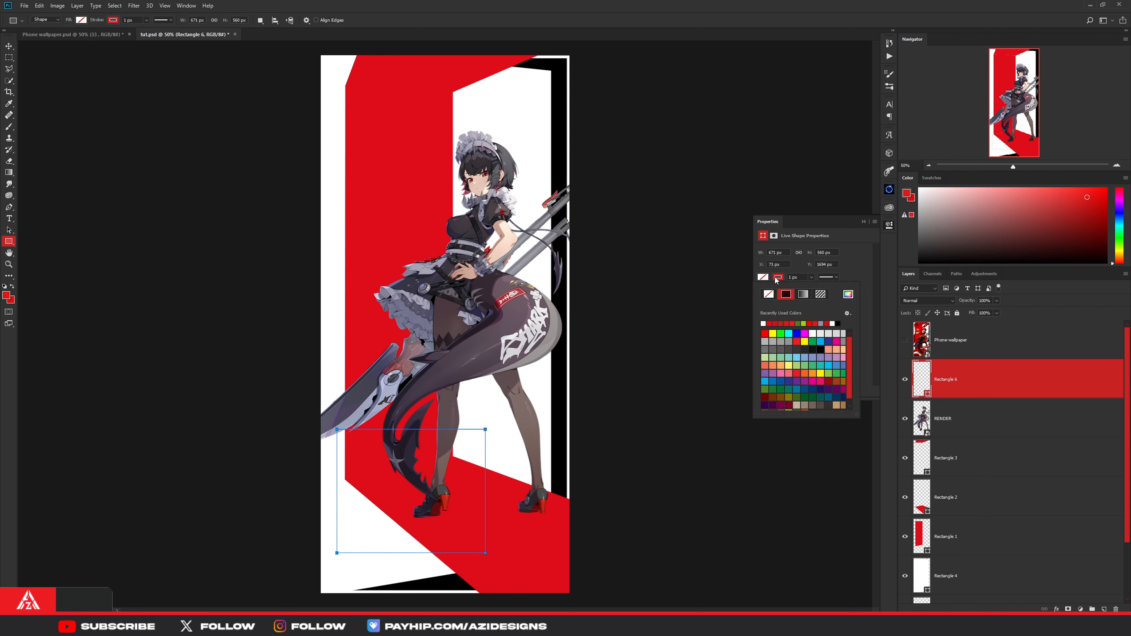
{"action": "left_click", "coordinate": [769, 294]}
{"action": "left_click", "coordinate": [846, 295]}
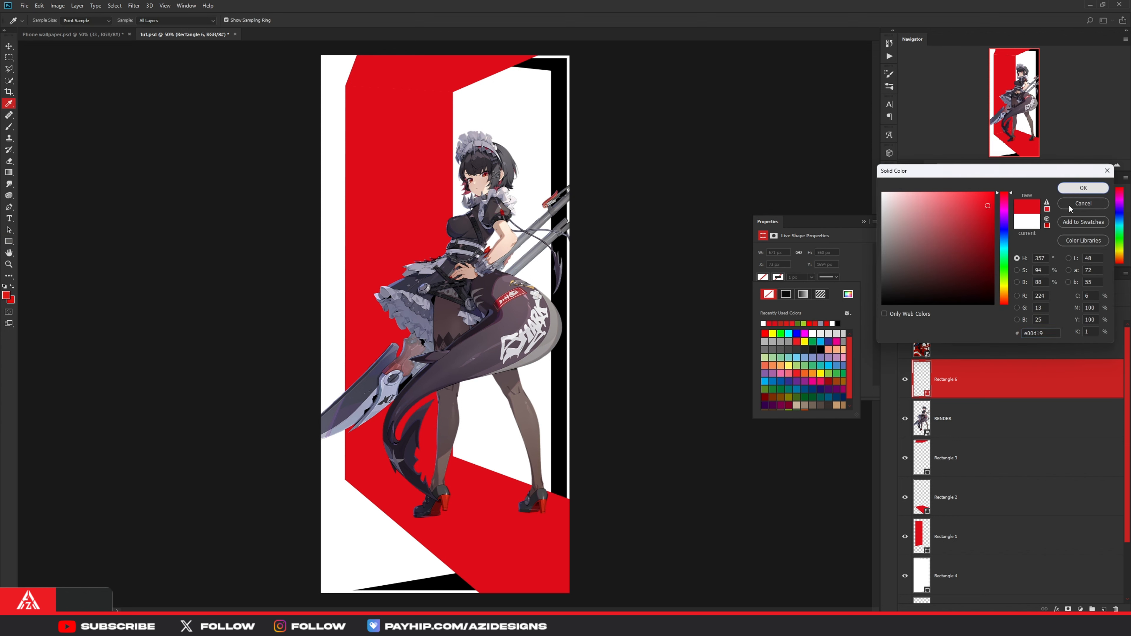
{"action": "left_click", "coordinate": [1083, 186]}
{"action": "left_click", "coordinate": [890, 227]}
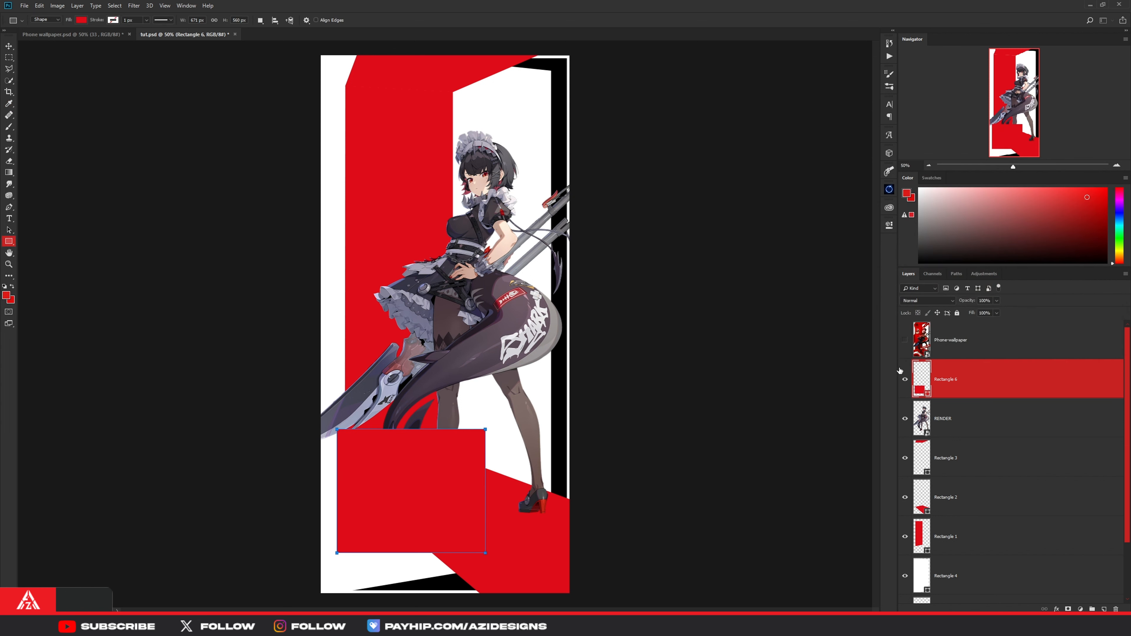
Step: Move the Phone wallpaper reference layer below RENDER and make it visible
{"action": "key", "text": "ctrl+t"}
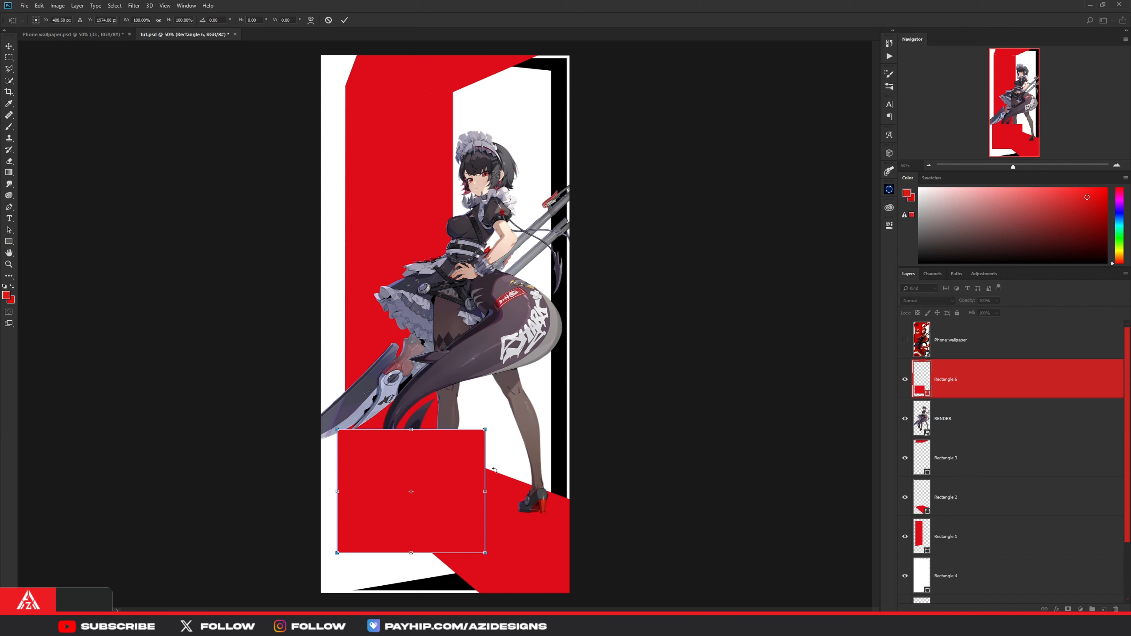
{"action": "left_click", "coordinate": [345, 21]}
{"action": "left_click_drag", "start_coordinate": [941, 349], "coordinate": [958, 437]}
{"action": "left_click", "coordinate": [905, 420]}
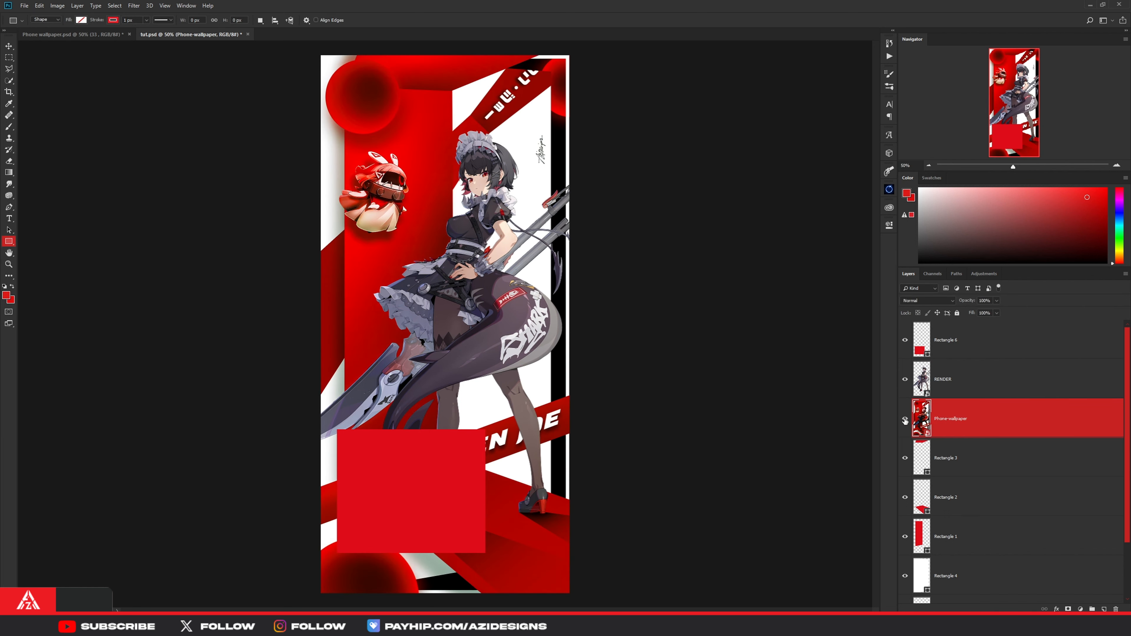
Step: Distort the red rectangle into a diagonal band across the character's lower legs, covering the reference's ELLEN JOE banner from edge to edge
{"action": "left_click", "coordinate": [945, 349]}
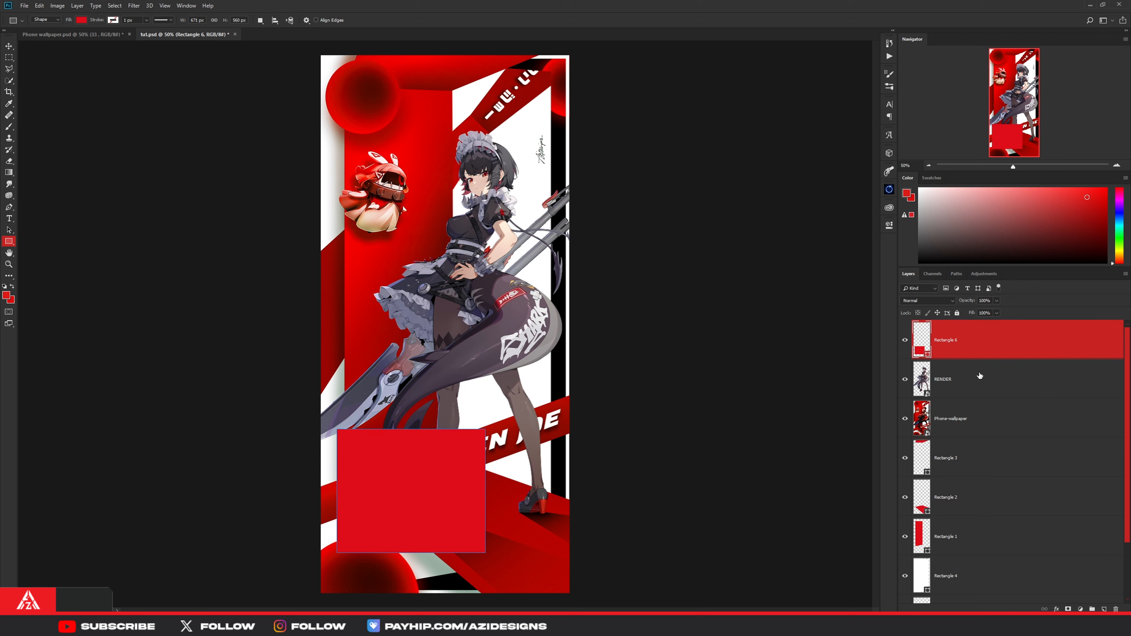
{"action": "key", "text": "ctrl+t"}
{"action": "left_click_drag", "start_coordinate": [482, 552], "coordinate": [575, 431]}
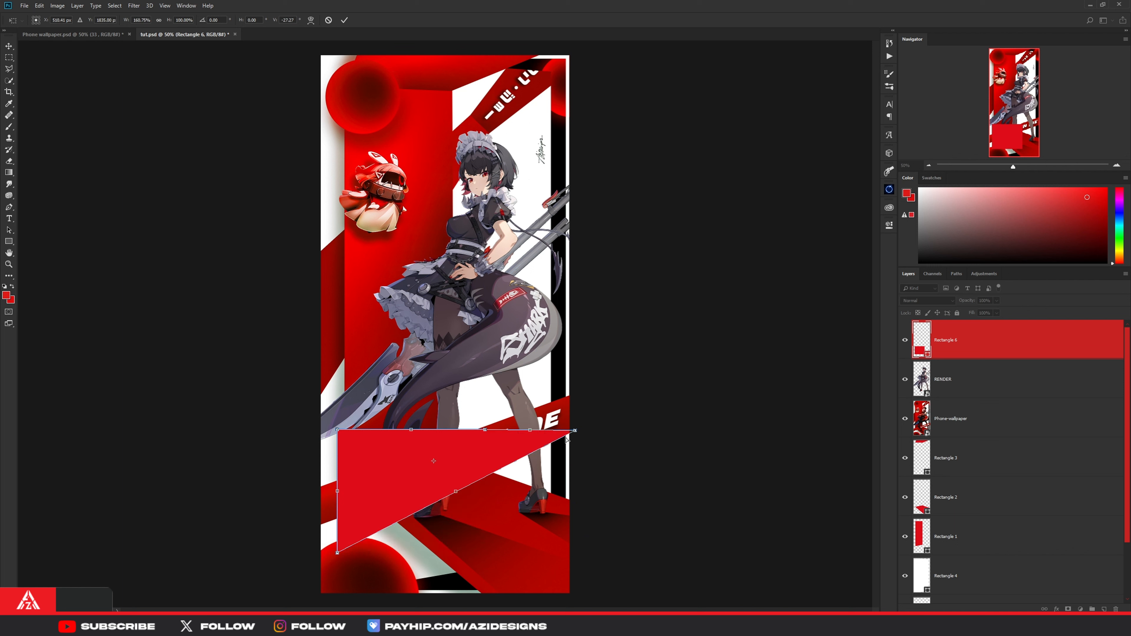
{"action": "left_click_drag", "start_coordinate": [338, 553], "coordinate": [316, 526]}
{"action": "left_click_drag", "start_coordinate": [337, 430], "coordinate": [319, 487]}
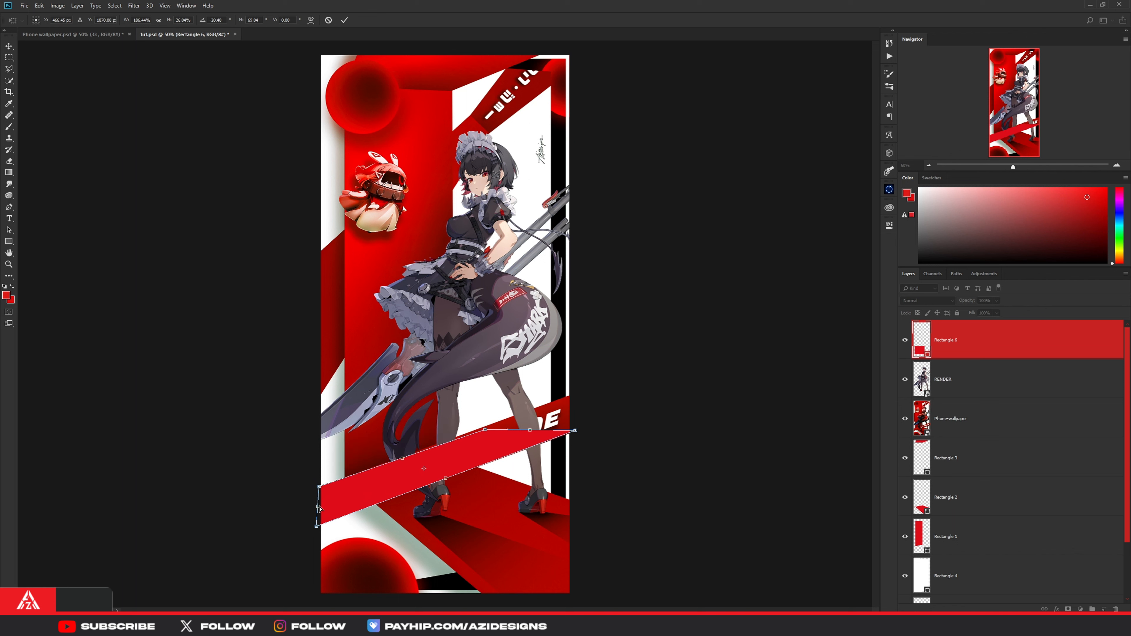
{"action": "left_click_drag", "start_coordinate": [485, 432], "coordinate": [576, 394]}
{"action": "left_click_drag", "start_coordinate": [576, 433], "coordinate": [579, 433]}
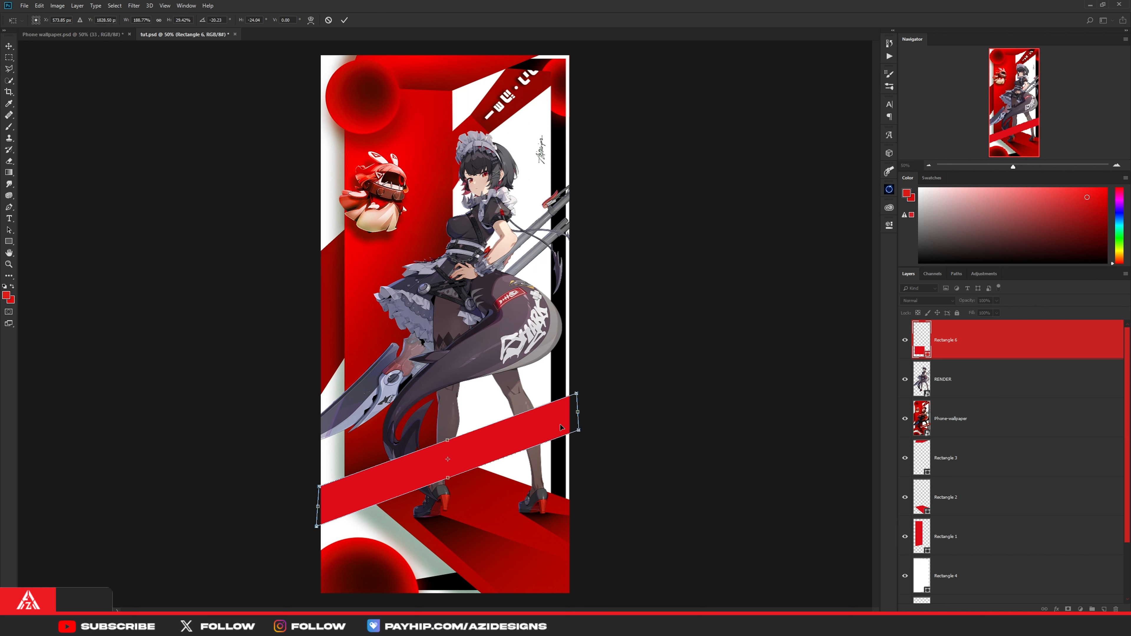
{"action": "left_click", "coordinate": [344, 20]}
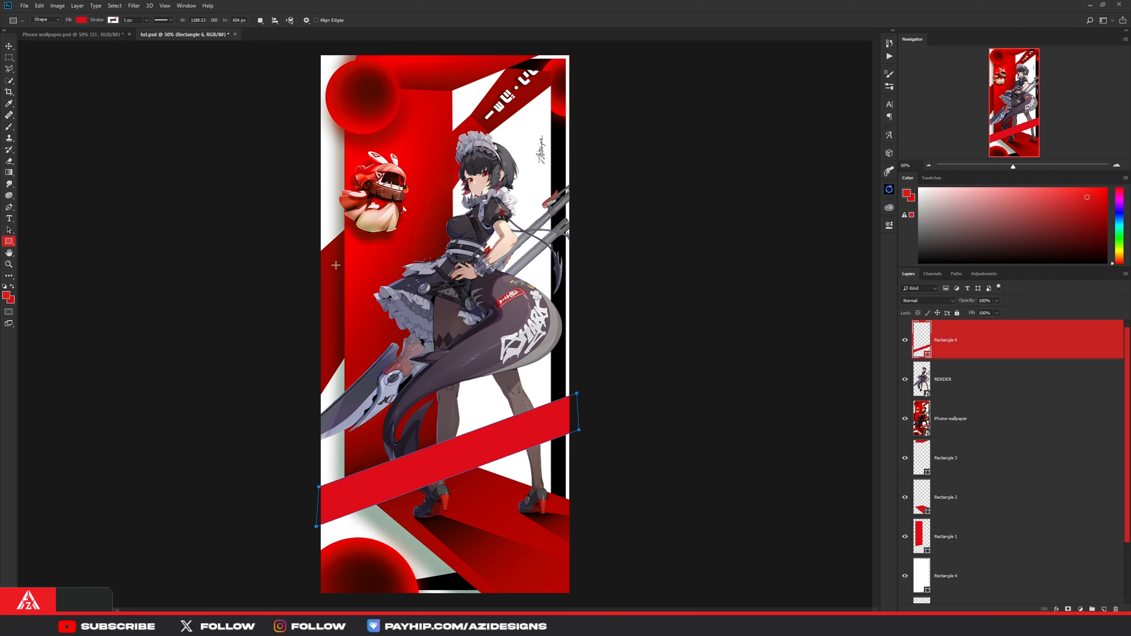
{"action": "key", "text": "v"}
{"action": "left_click", "coordinate": [713, 318]}
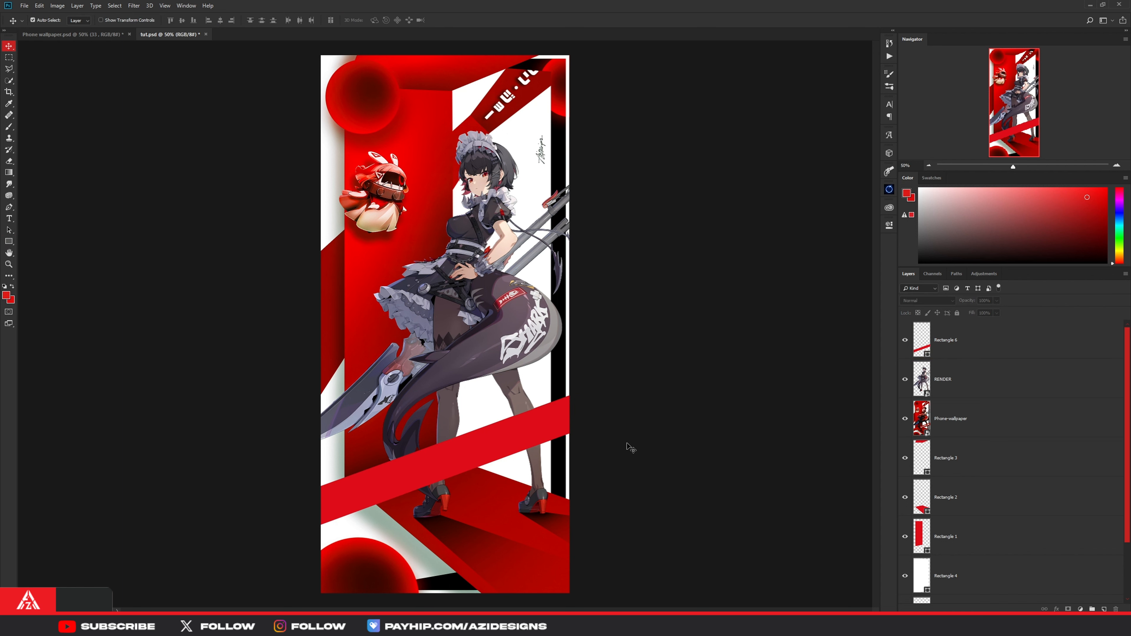
Step: Hide the Phone wallpaper reference and begin a Pen path on the RENDER layer from the tail's outer edge down to the front shoe
{"action": "left_click", "coordinate": [905, 419]}
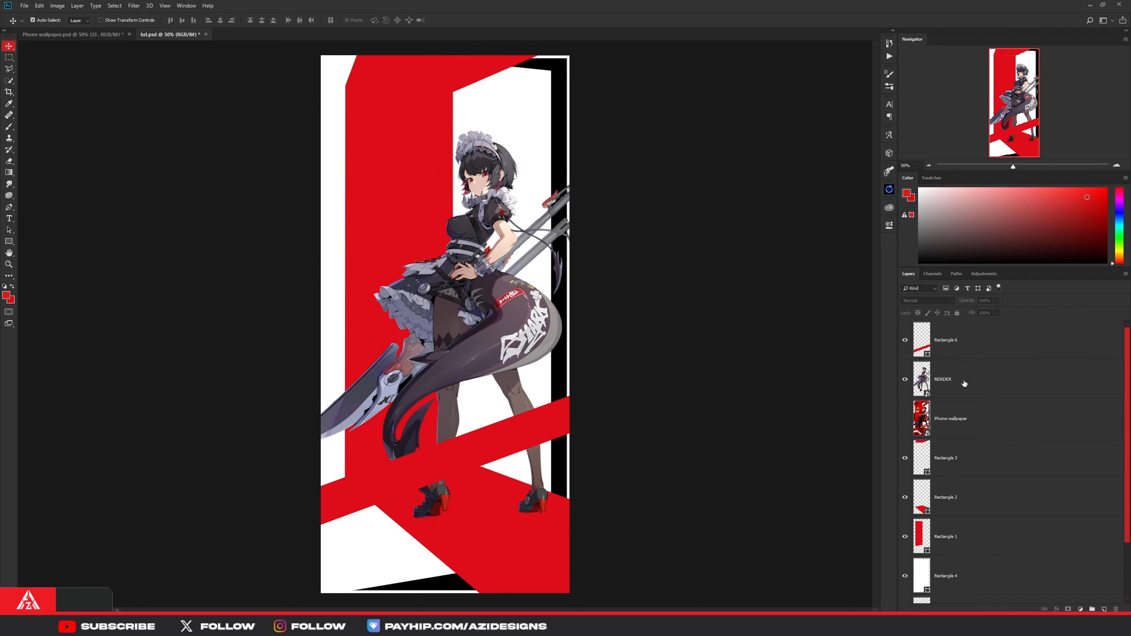
{"action": "left_click", "coordinate": [962, 384]}
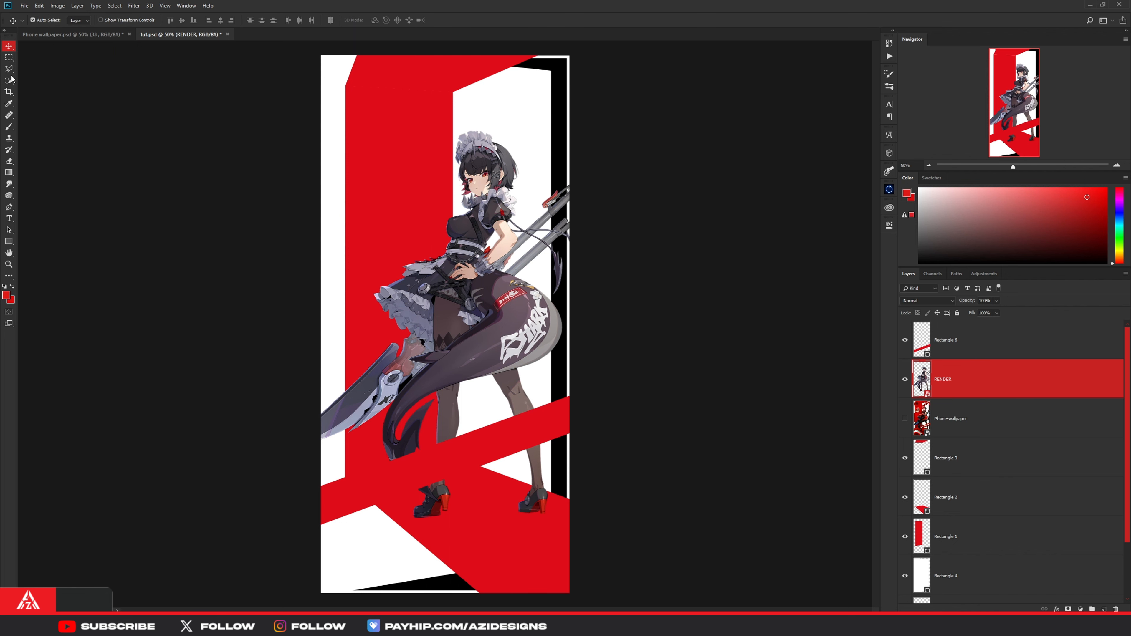
{"action": "key", "text": "p"}
{"action": "scroll", "coordinate": [409, 478], "scroll_direction": "up", "scroll_amount": 3}
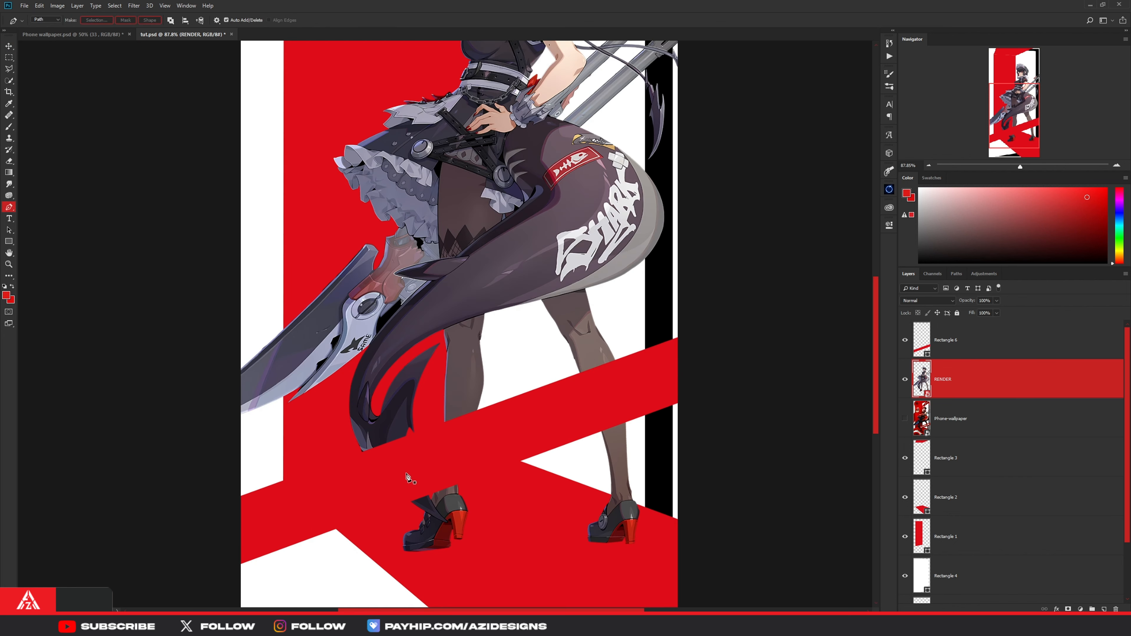
{"action": "scroll", "coordinate": [409, 478], "scroll_direction": "up", "scroll_amount": 2}
{"action": "scroll", "coordinate": [389, 508], "scroll_direction": "up", "scroll_amount": 2}
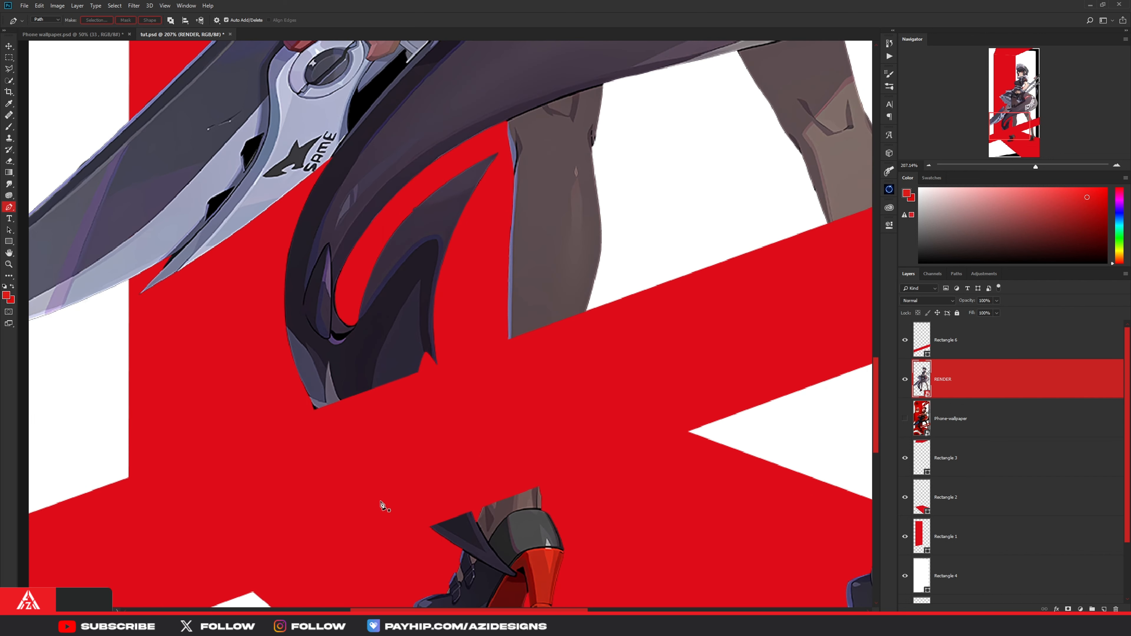
{"action": "mouse_move", "coordinate": [947, 384]}
{"action": "left_mouse_down"}
{"action": "mouse_move", "coordinate": [947, 331]}
{"action": "mouse_move", "coordinate": [953, 387]}
{"action": "left_mouse_up"}
{"action": "scroll", "coordinate": [328, 460], "scroll_direction": "up", "scroll_amount": 2}
{"action": "left_click", "coordinate": [295, 370]}
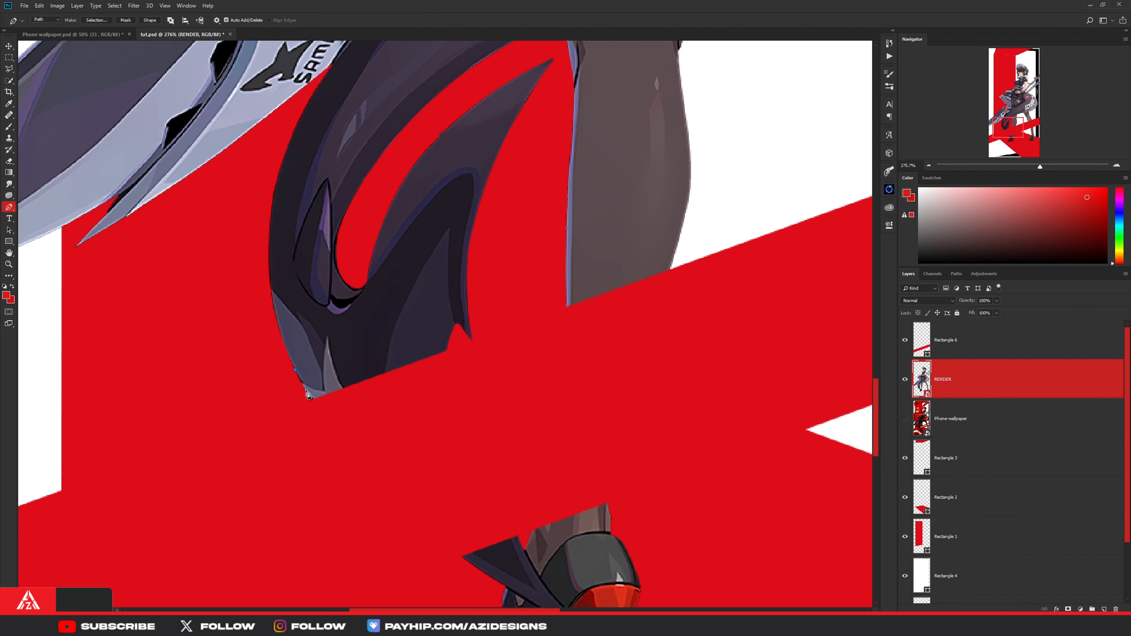
{"action": "left_click", "coordinate": [297, 432]}
{"action": "left_click", "coordinate": [343, 544]}
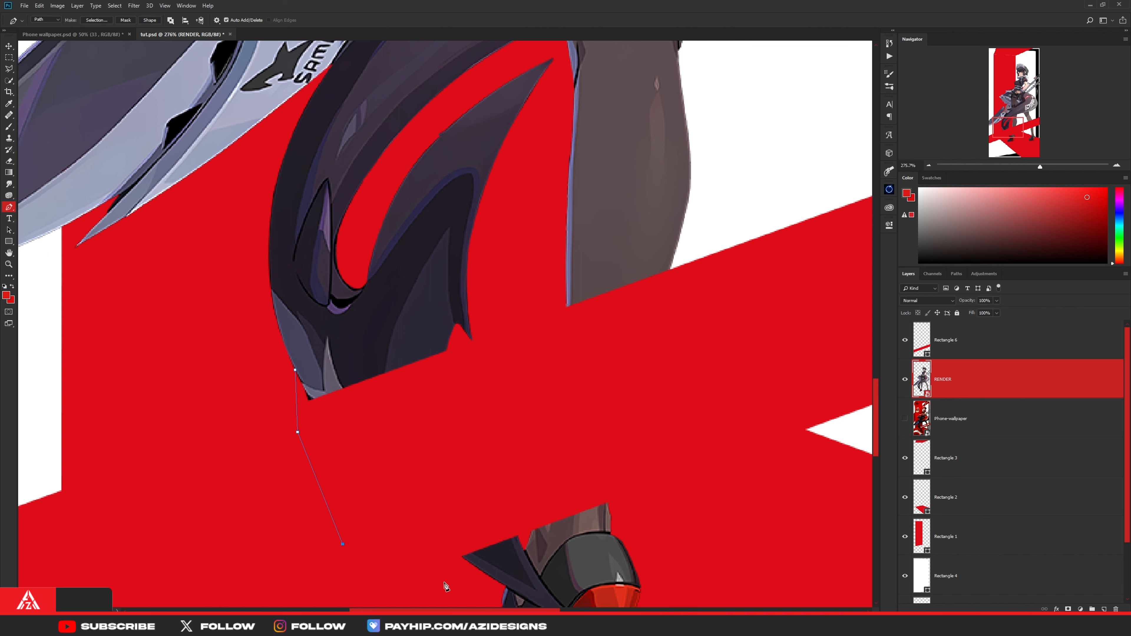
{"action": "left_click", "coordinate": [462, 557]}
Step: Continue the path around the tail tip at the shoe and back up past the fin, closing it around the tail's lower end
{"action": "scroll", "coordinate": [483, 577], "scroll_direction": "up", "scroll_amount": 2}
{"action": "left_click_drag", "start_coordinate": [545, 503], "coordinate": [590, 510]}
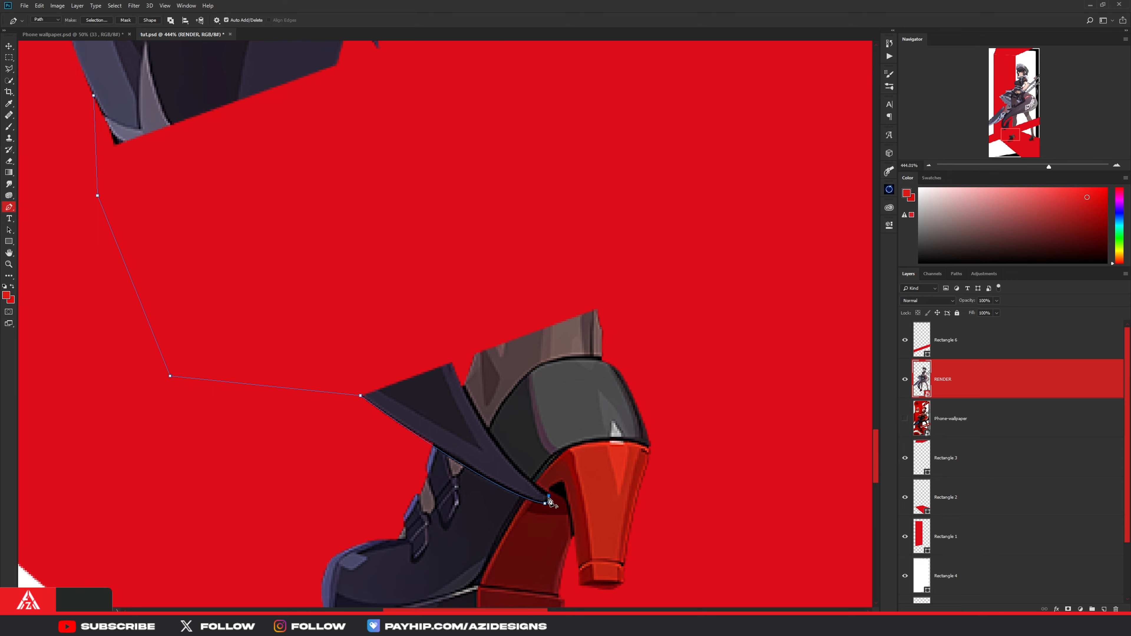
{"action": "left_click_drag", "start_coordinate": [449, 352], "coordinate": [443, 256]}
{"action": "scroll", "coordinate": [445, 320], "scroll_direction": "down", "scroll_amount": 3}
{"action": "left_click", "coordinate": [447, 191]}
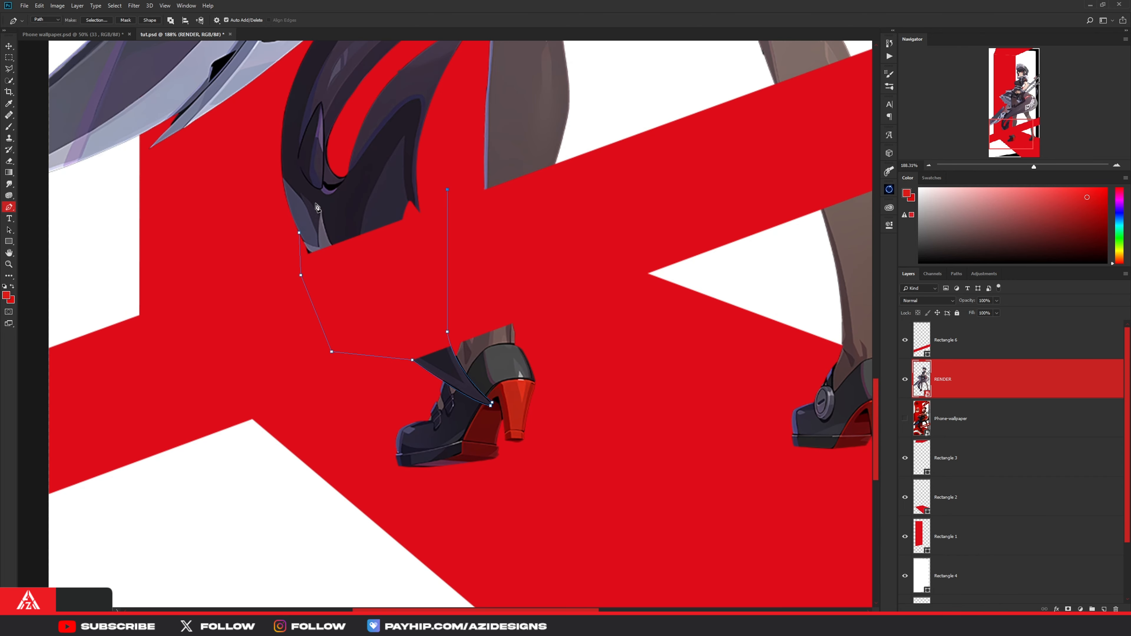
{"action": "left_click", "coordinate": [278, 176]}
{"action": "left_click", "coordinate": [299, 232]}
{"action": "scroll", "coordinate": [383, 268], "scroll_direction": "down", "scroll_amount": 3}
{"action": "scroll", "coordinate": [383, 268], "scroll_direction": "up", "scroll_amount": 2}
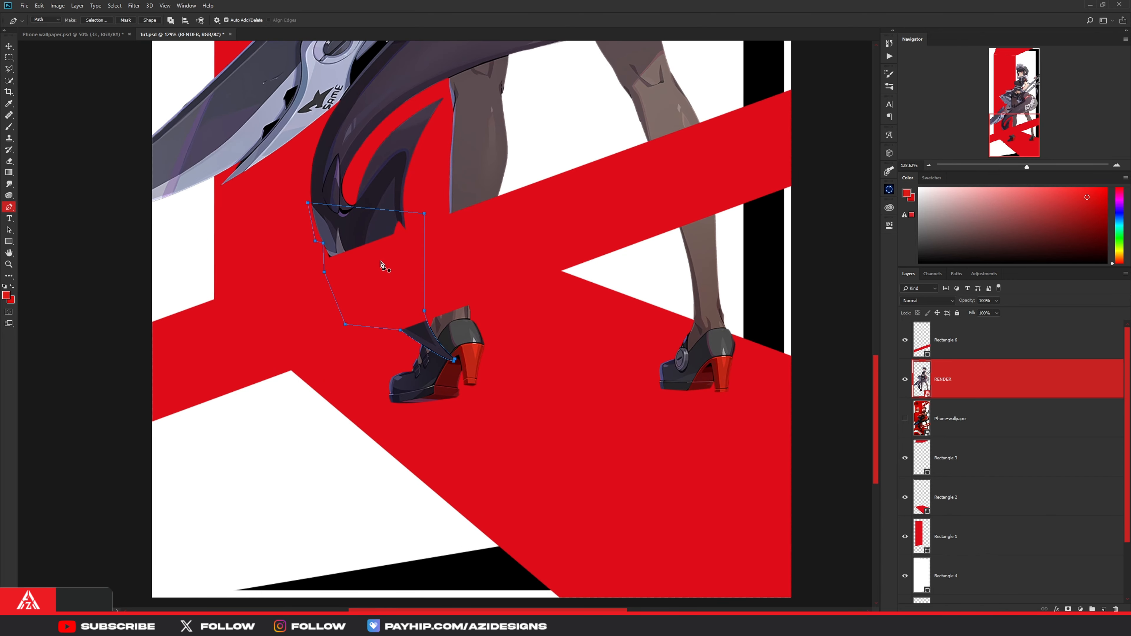
Step: Convert the closed tail path into a new anti-aliased selection
{"action": "right_click", "coordinate": [367, 252]}
{"action": "left_click", "coordinate": [397, 290]}
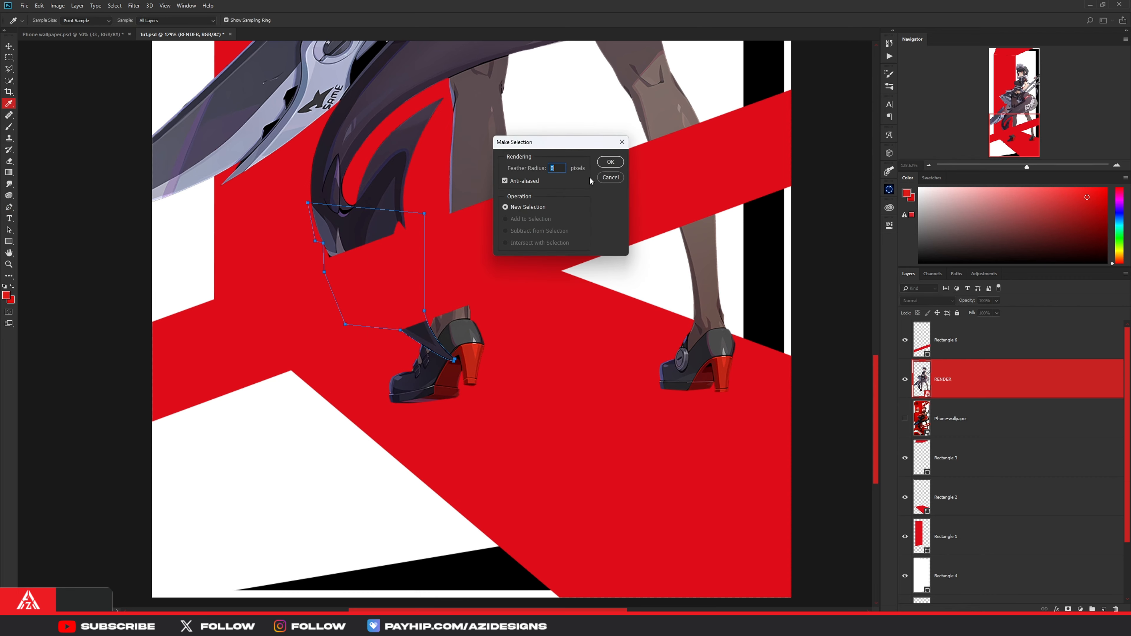
{"action": "left_click", "coordinate": [610, 163]}
Step: Copy the selected tail end from RENDER to a new layer and place it above the red diagonal band
{"action": "key", "text": "w"}
{"action": "right_click", "coordinate": [387, 294]}
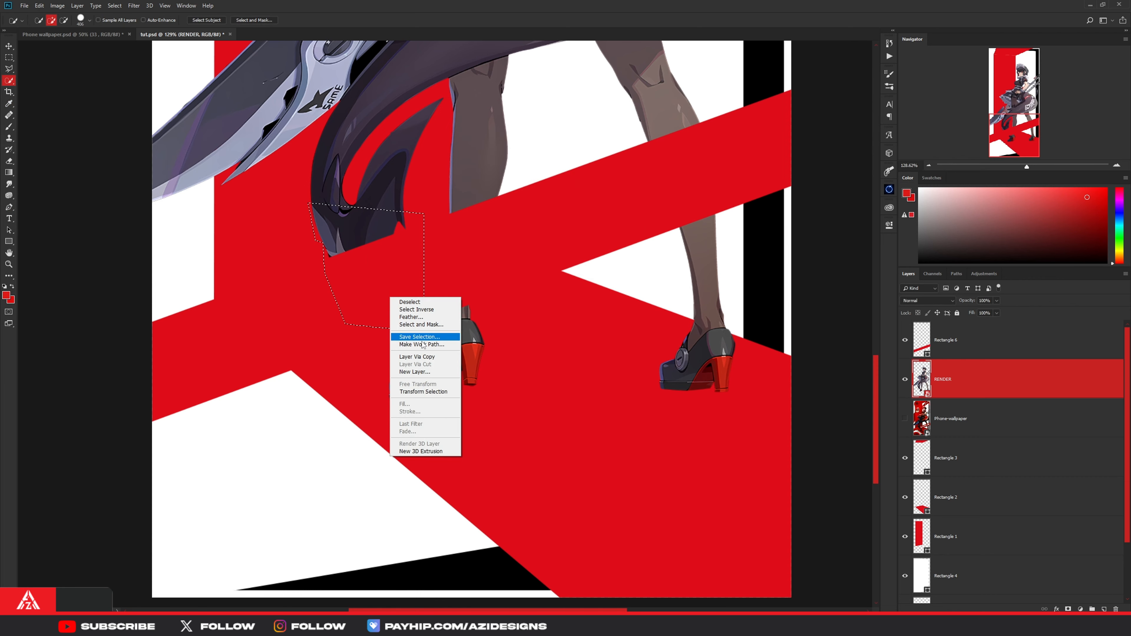
{"action": "left_click", "coordinate": [399, 359]}
{"action": "left_click_drag", "start_coordinate": [951, 379], "coordinate": [950, 325]}
{"action": "scroll", "coordinate": [430, 404], "scroll_direction": "down", "scroll_amount": 5}
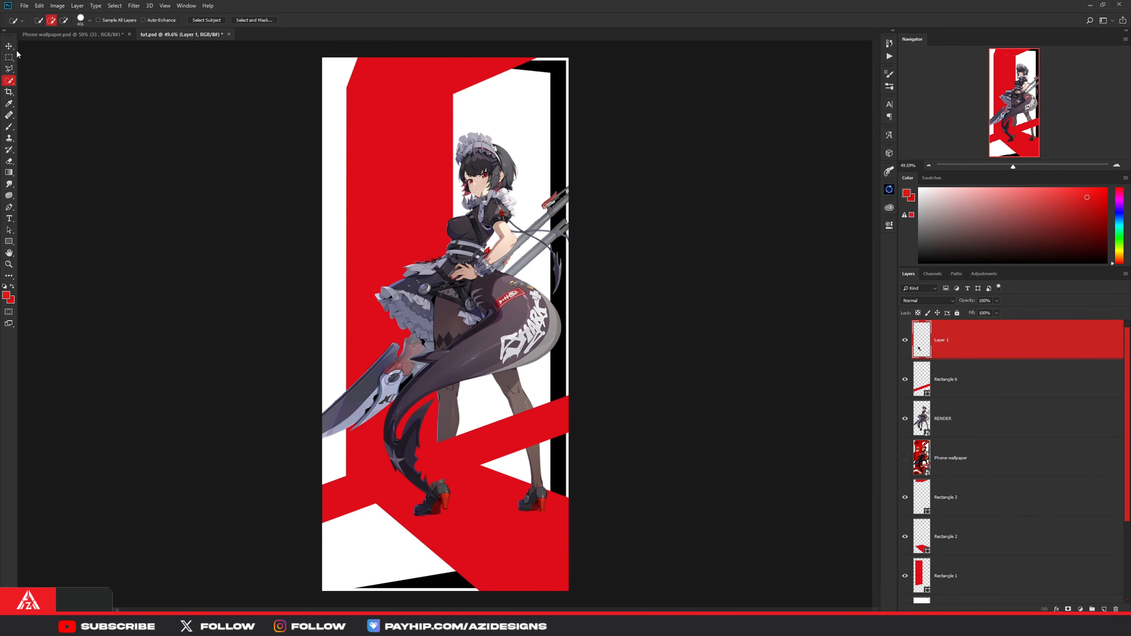
{"action": "left_click", "coordinate": [9, 50]}
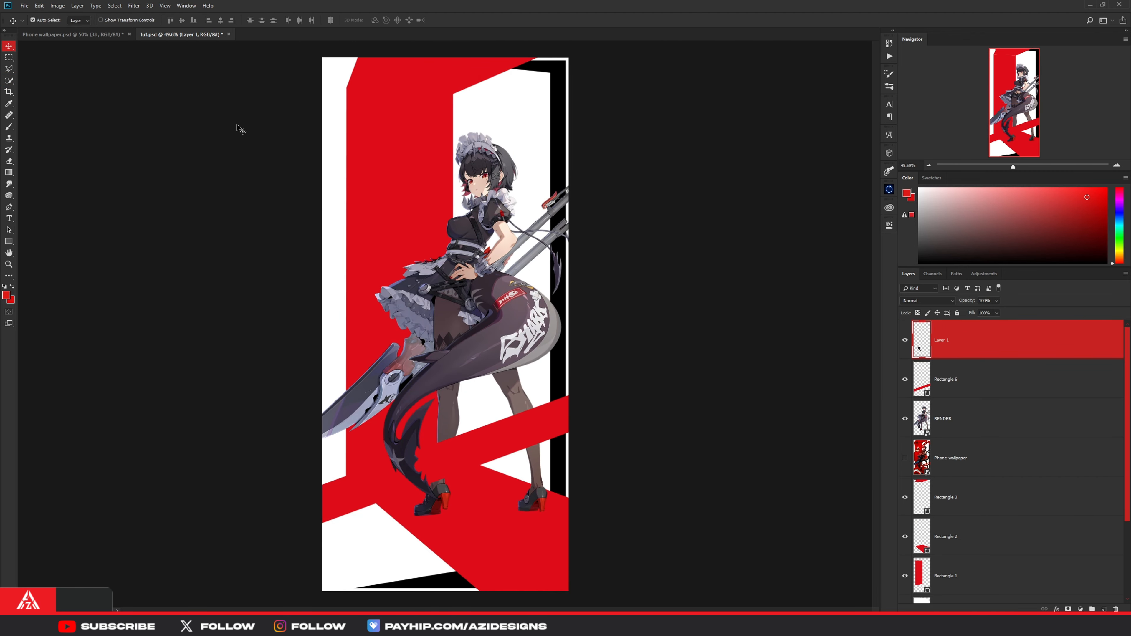
Step: Compare the layered tail and band with the Phone wallpaper reference and leave the reference visible
{"action": "left_click", "coordinate": [905, 456]}
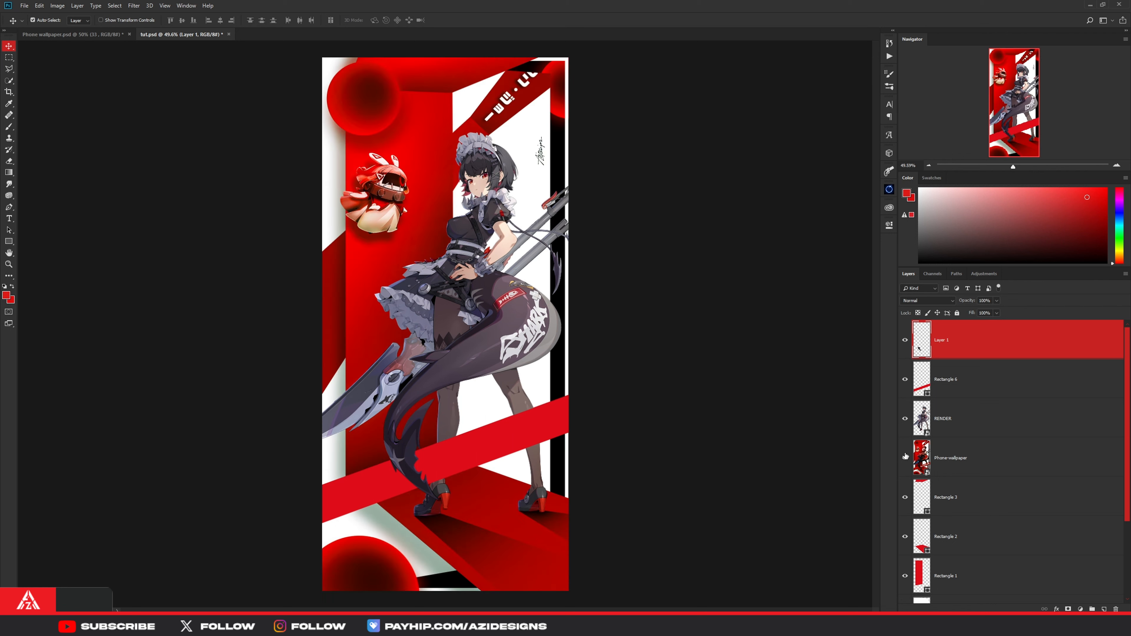
{"action": "left_click", "coordinate": [905, 455]}
{"action": "left_click", "coordinate": [906, 456]}
Step: Draw a 463 × 999 px rectangle shape behind the character on a new layer directly above Rectangle 4
{"action": "left_click", "coordinate": [963, 461]}
{"action": "scroll", "coordinate": [969, 515], "scroll_direction": "down", "scroll_amount": 3}
{"action": "left_click", "coordinate": [942, 509]}
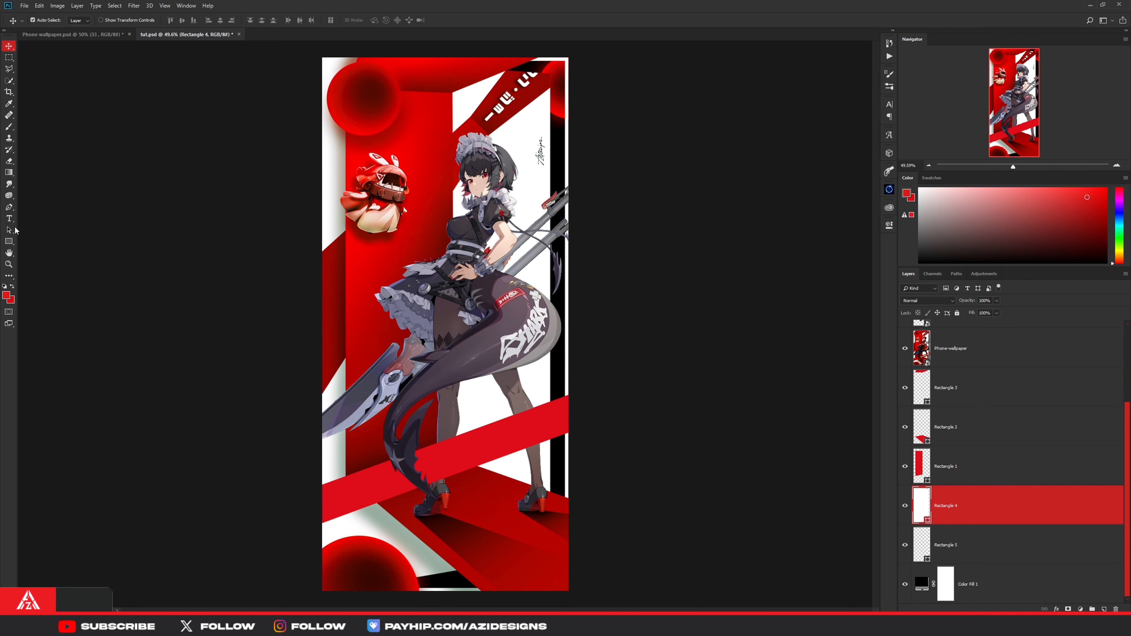
{"action": "left_click", "coordinate": [9, 241]}
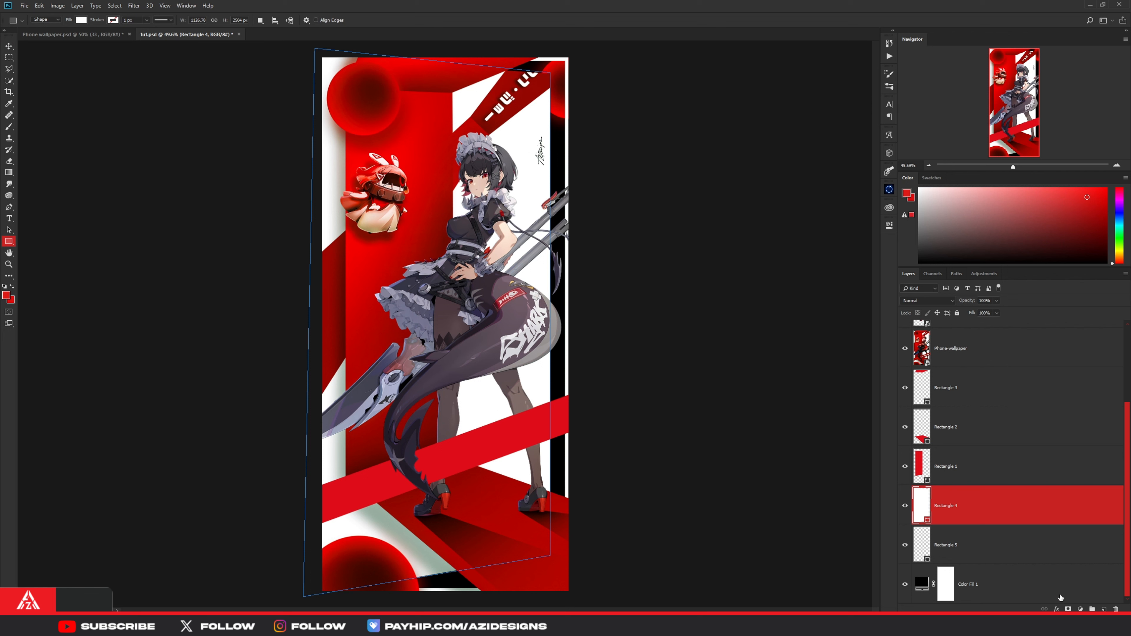
{"action": "left_click", "coordinate": [1104, 609]}
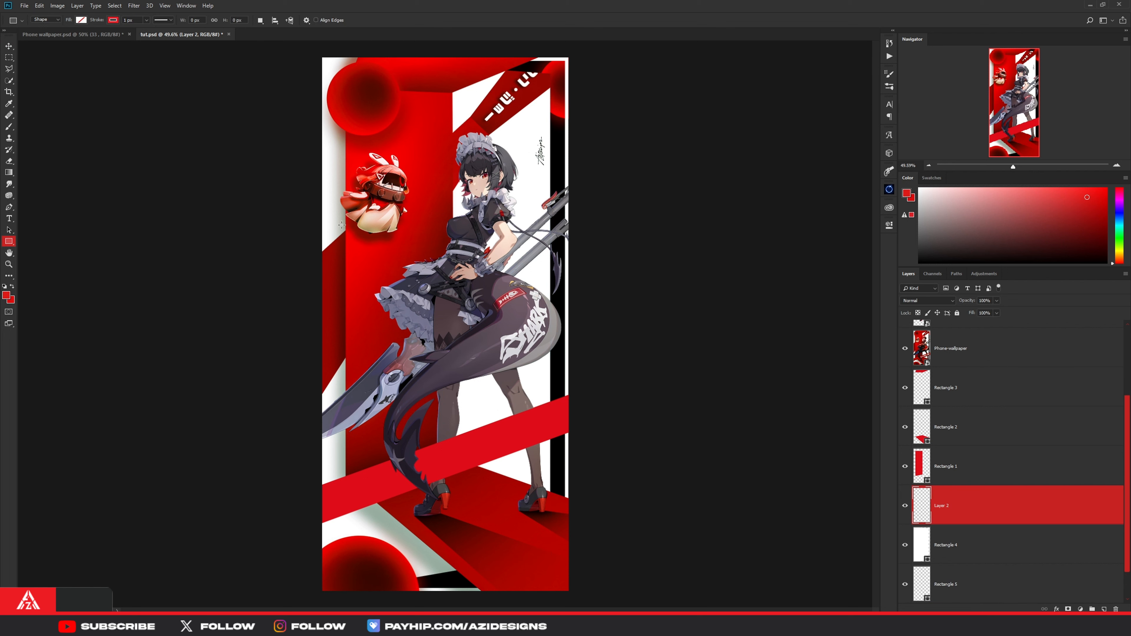
{"action": "left_click_drag", "start_coordinate": [341, 218], "coordinate": [443, 437]}
Step: Fill the new rectangle with dark red #9d0700
{"action": "left_click", "coordinate": [763, 277]}
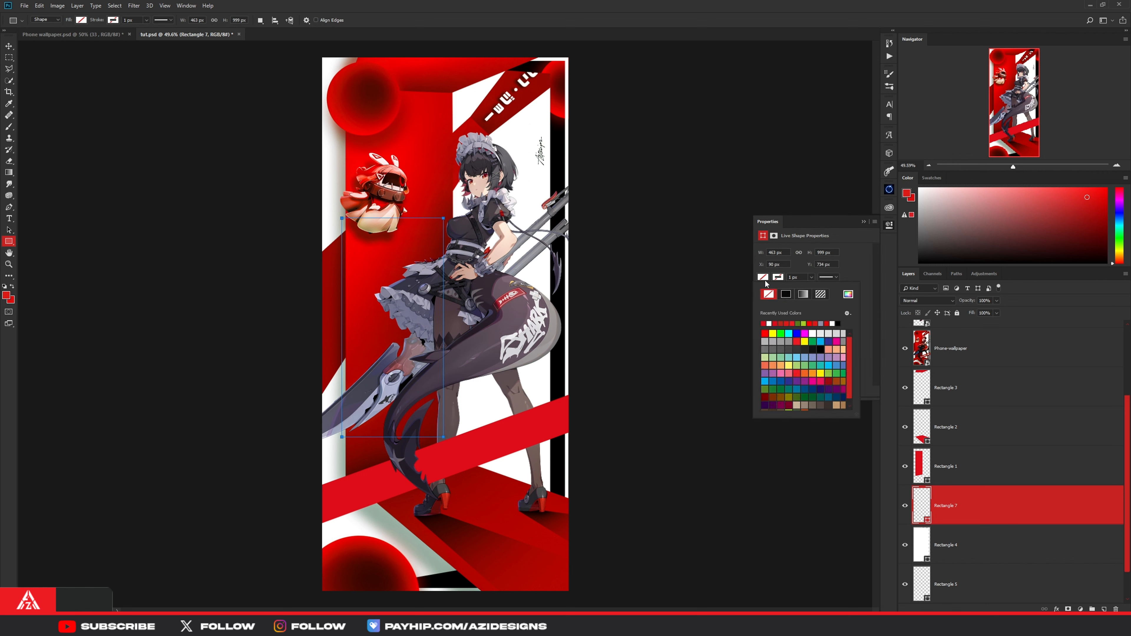
{"action": "left_click", "coordinate": [848, 294]}
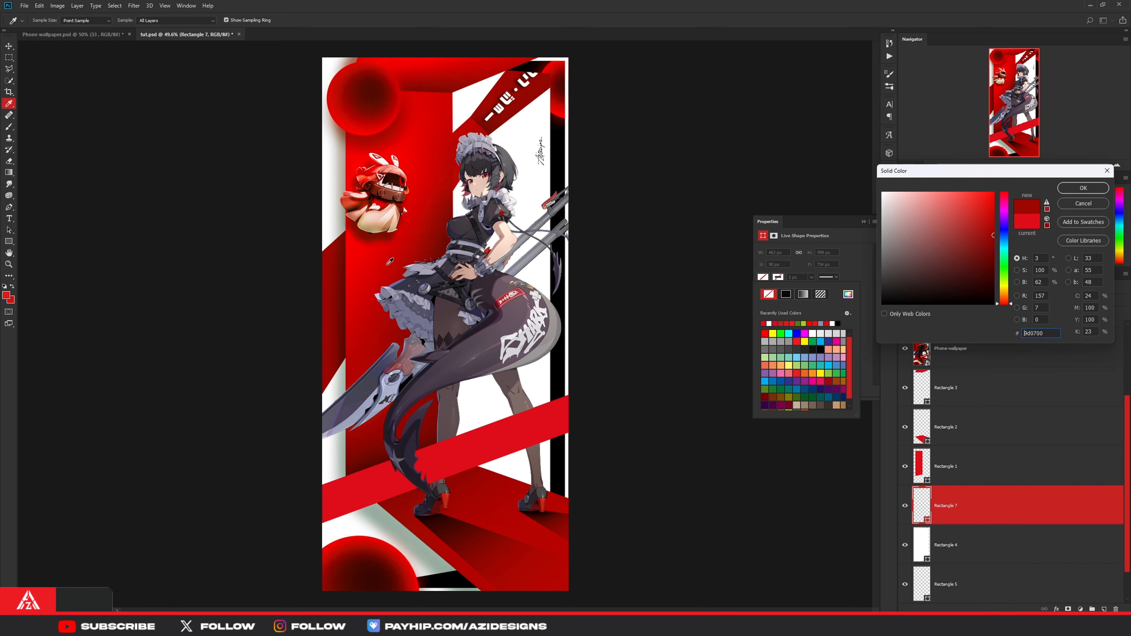
{"action": "left_click", "coordinate": [1080, 188]}
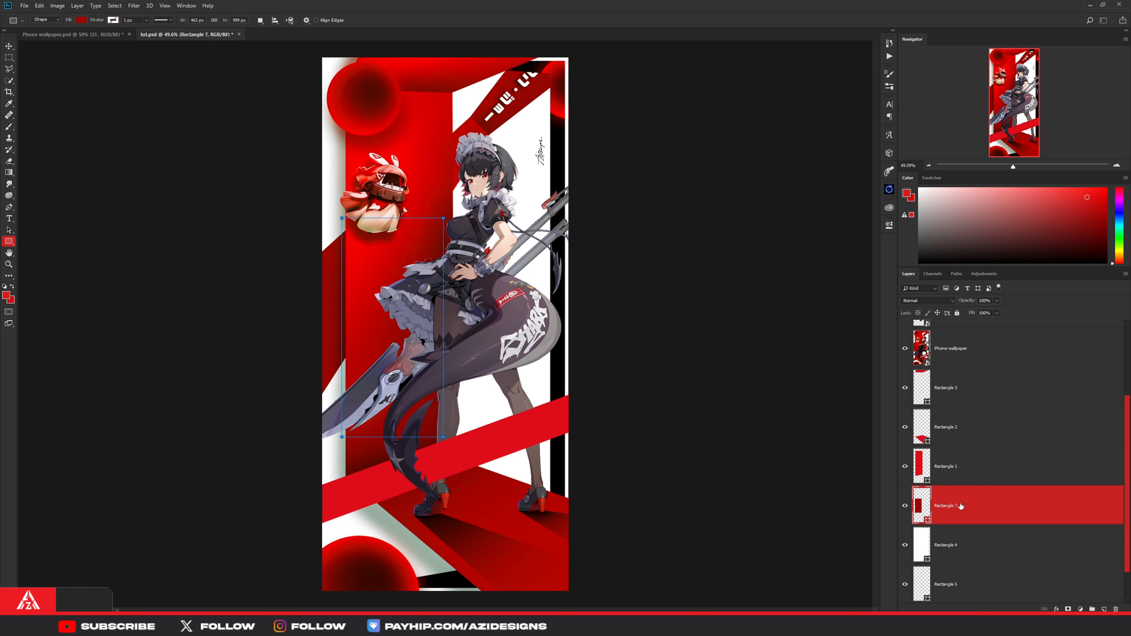
Step: Rotate, stretch and distort the dark red rectangle into a diagonal band that widens toward the lower-left edge, following the reference
{"action": "key", "text": "ctrl+t"}
{"action": "left_click_drag", "start_coordinate": [342, 437], "coordinate": [470, 117]}
{"action": "left_click_drag", "start_coordinate": [443, 437], "coordinate": [348, 370]}
{"action": "left_click_drag", "start_coordinate": [334, 311], "coordinate": [304, 340]}
{"action": "left_click_drag", "start_coordinate": [442, 218], "coordinate": [490, 134]}
{"action": "key", "text": "Return"}
{"action": "scroll", "coordinate": [468, 108], "scroll_direction": "up", "scroll_amount": 5, "text": "alt"}
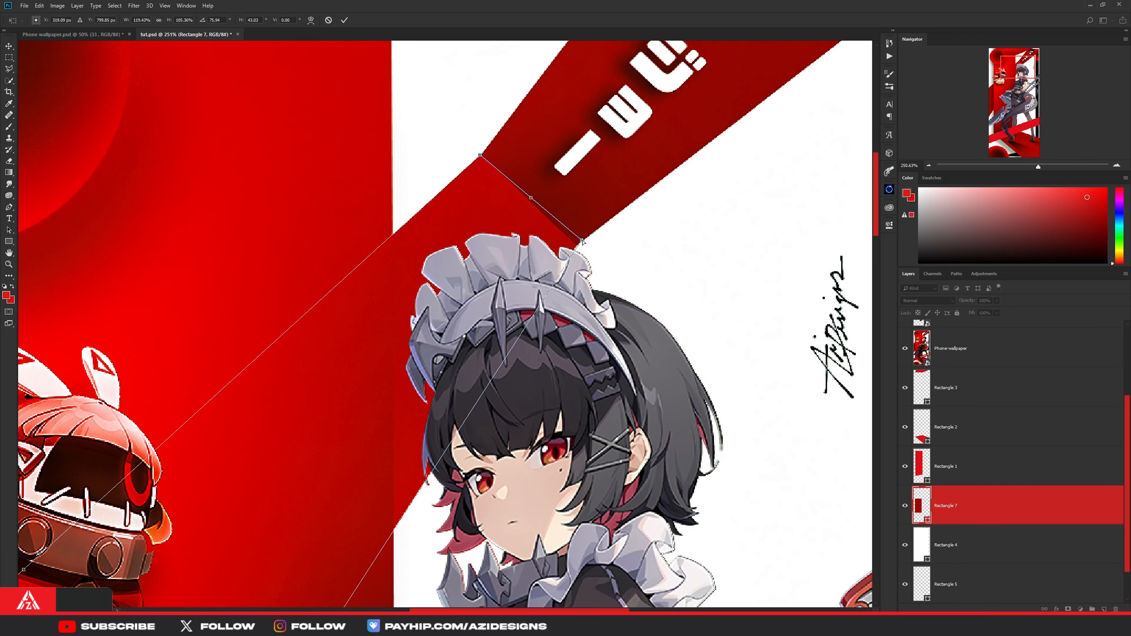
Step: Move the Phone wallpaper reference beneath Rectangle 7 and nudge the dark red band's rotation to line up with it
{"action": "left_click_drag", "start_coordinate": [950, 400], "coordinate": [948, 525]}
{"action": "scroll", "coordinate": [568, 354], "scroll_direction": "down", "scroll_amount": 3, "text": "alt"}
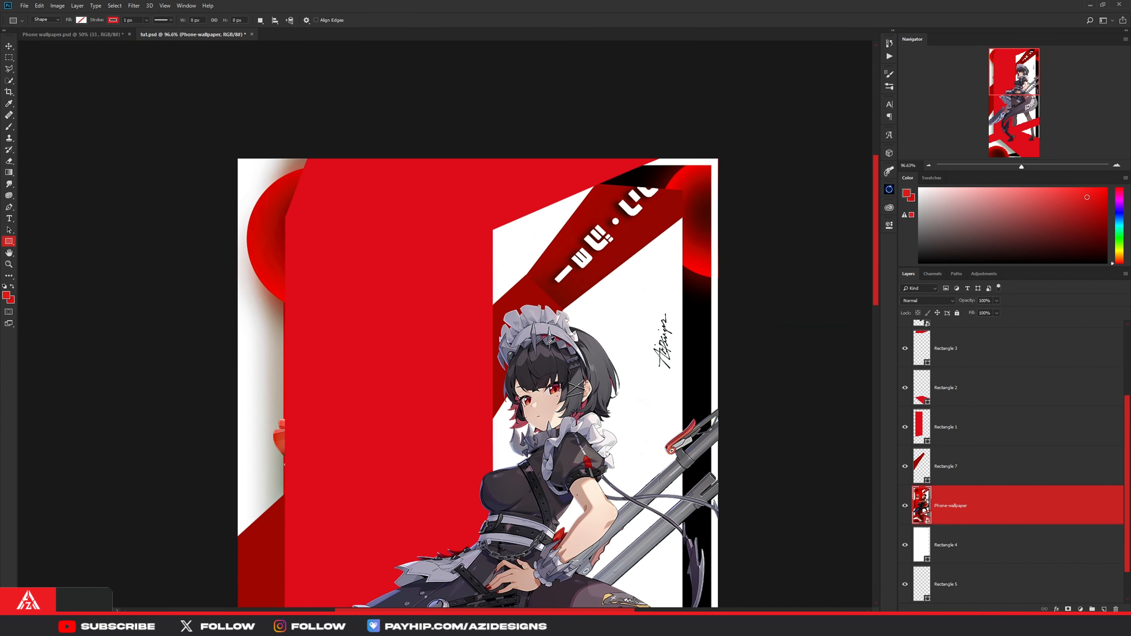
{"action": "left_click", "coordinate": [920, 473]}
{"action": "scroll", "coordinate": [556, 269], "scroll_direction": "up", "scroll_amount": 3, "text": "alt"}
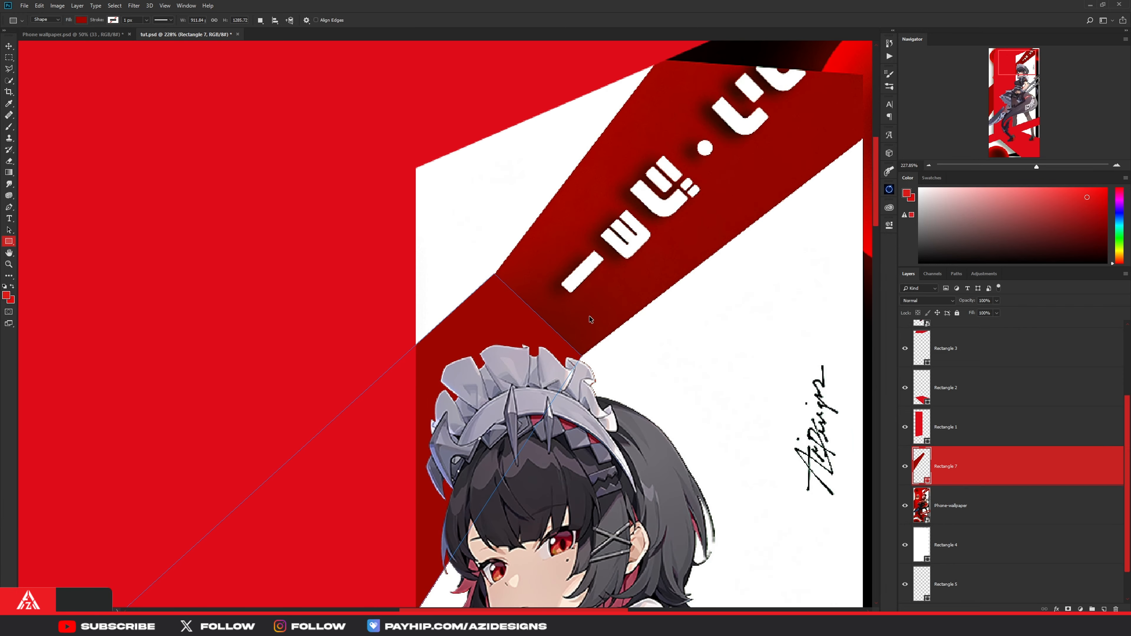
{"action": "key", "text": "ctrl+t"}
{"action": "left_click_drag", "start_coordinate": [582, 275], "coordinate": [582, 273]}
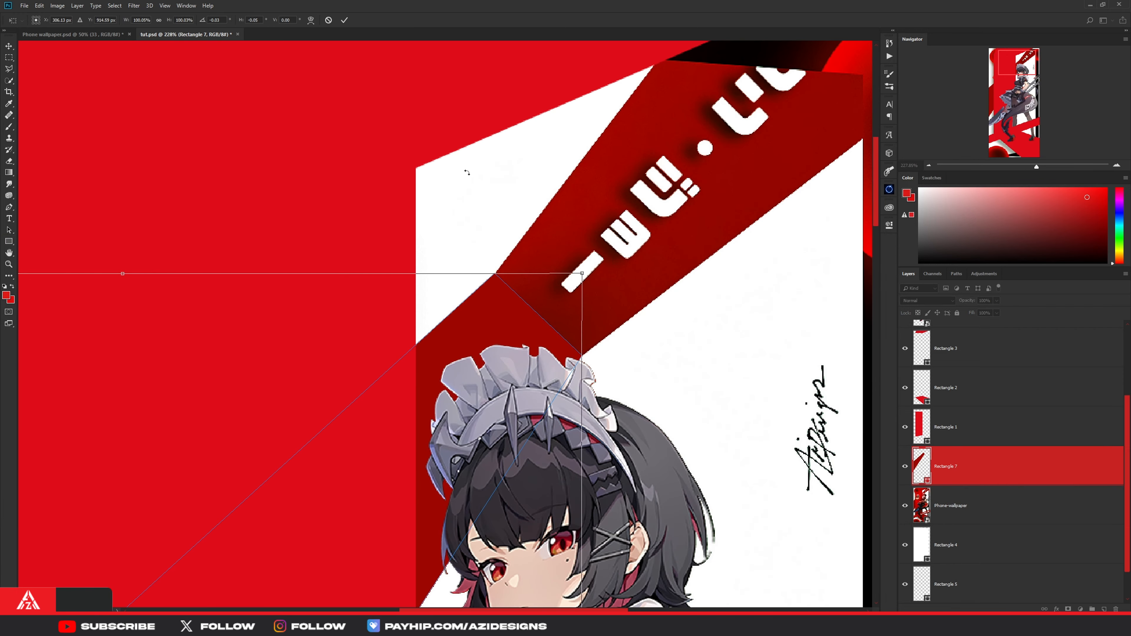
{"action": "left_click", "coordinate": [344, 19]}
{"action": "left_click", "coordinate": [1104, 608]}
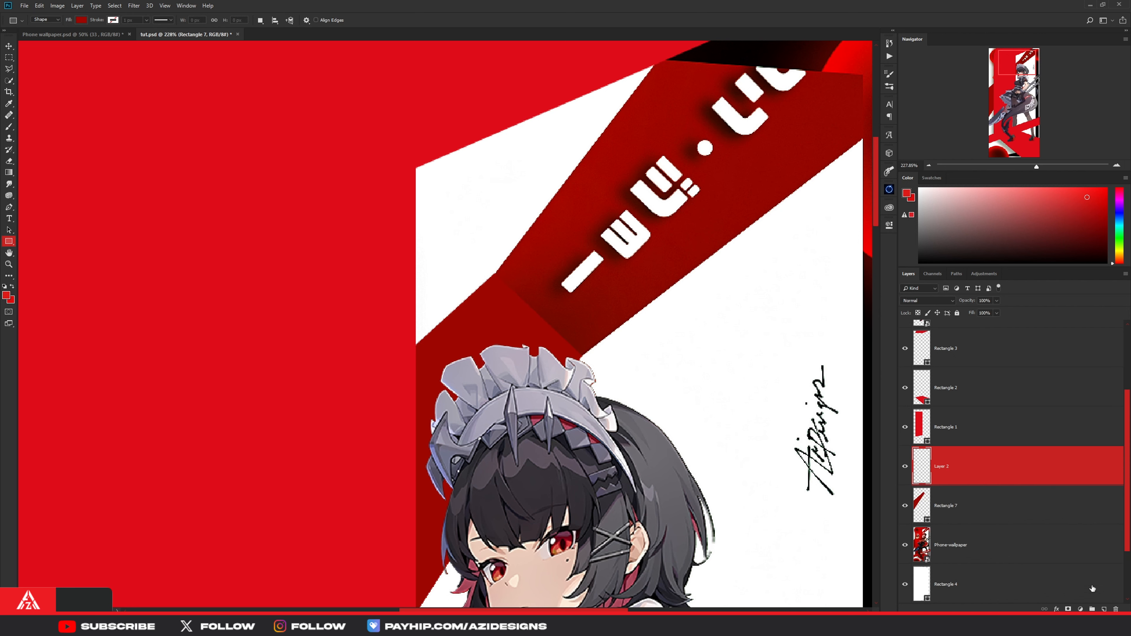
{"action": "scroll", "coordinate": [418, 306], "scroll_direction": "down", "scroll_amount": 4}
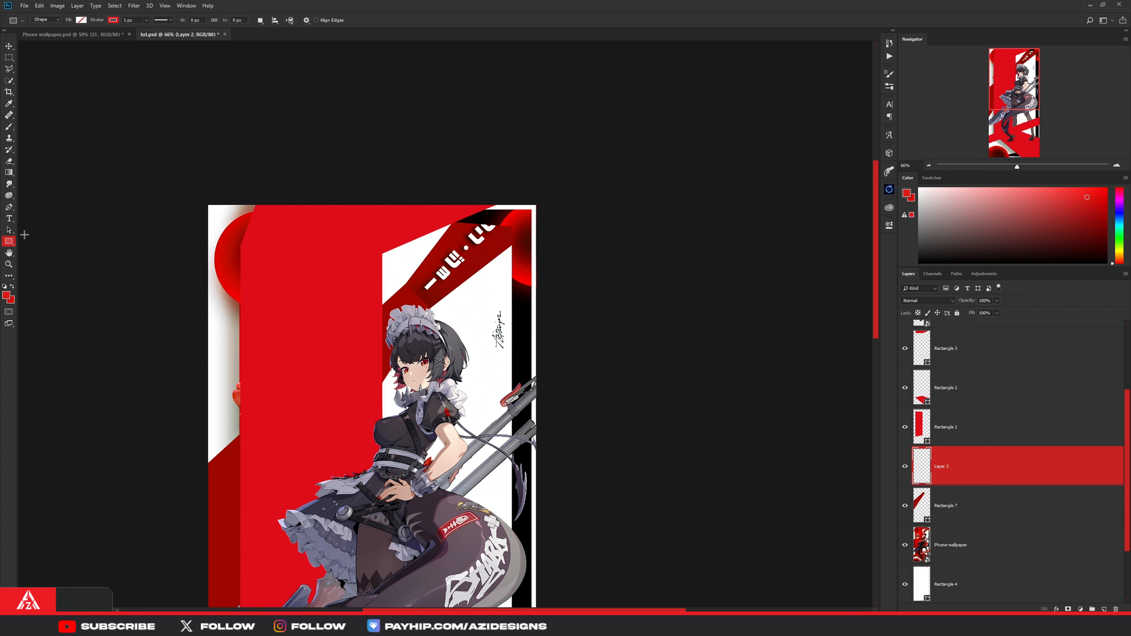
{"action": "left_click", "coordinate": [955, 502]}
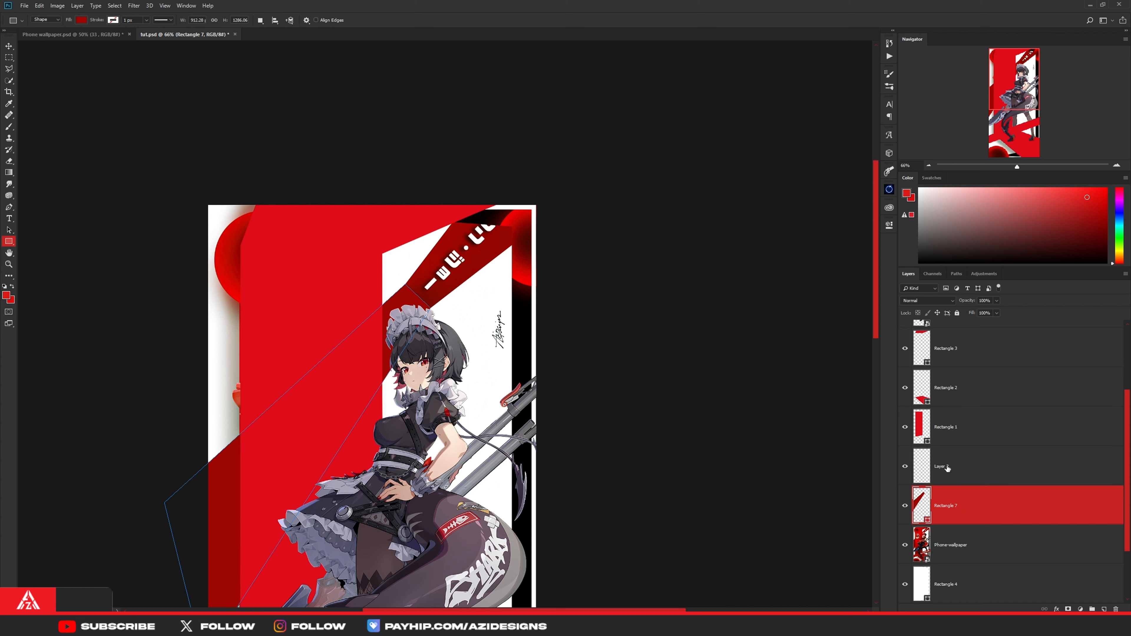
{"action": "key", "text": "ctrl+z"}
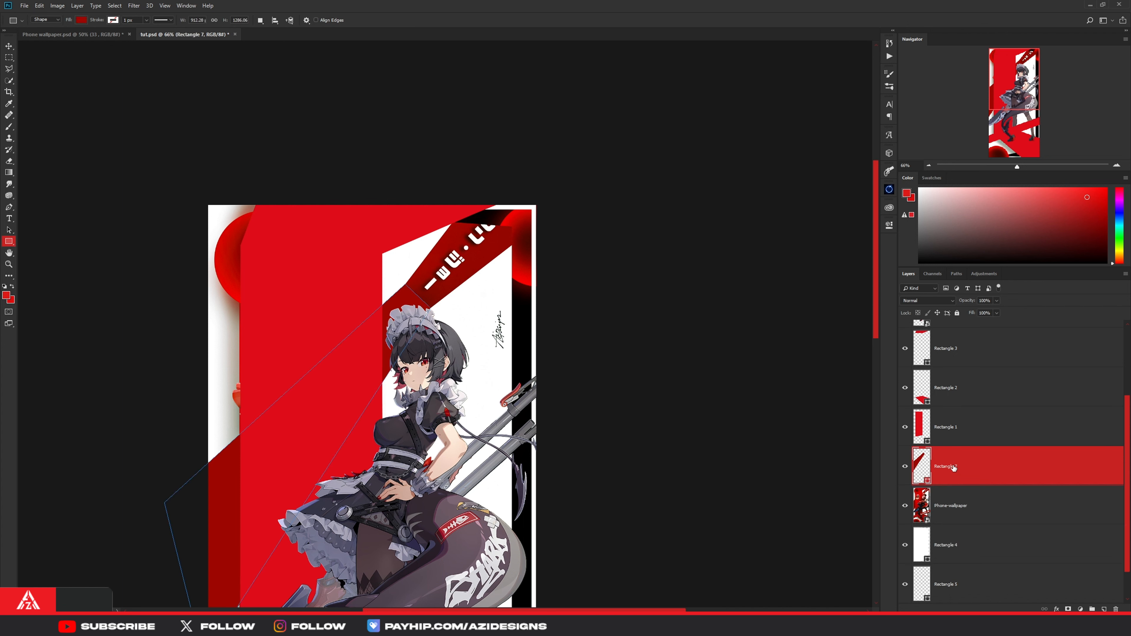
Step: Duplicate Rectangle 7, flip the copy horizontally, and turn and move it over the upper-right banner, its narrow end meeting the original band
{"action": "key", "text": "ctrl+j"}
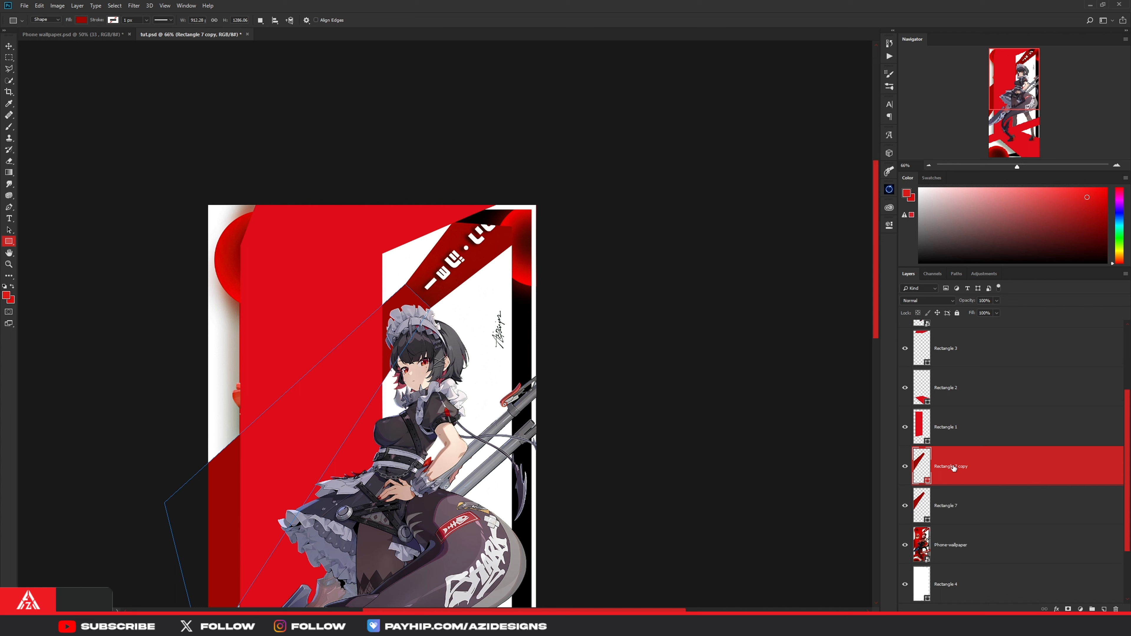
{"action": "key", "text": "ctrl+t"}
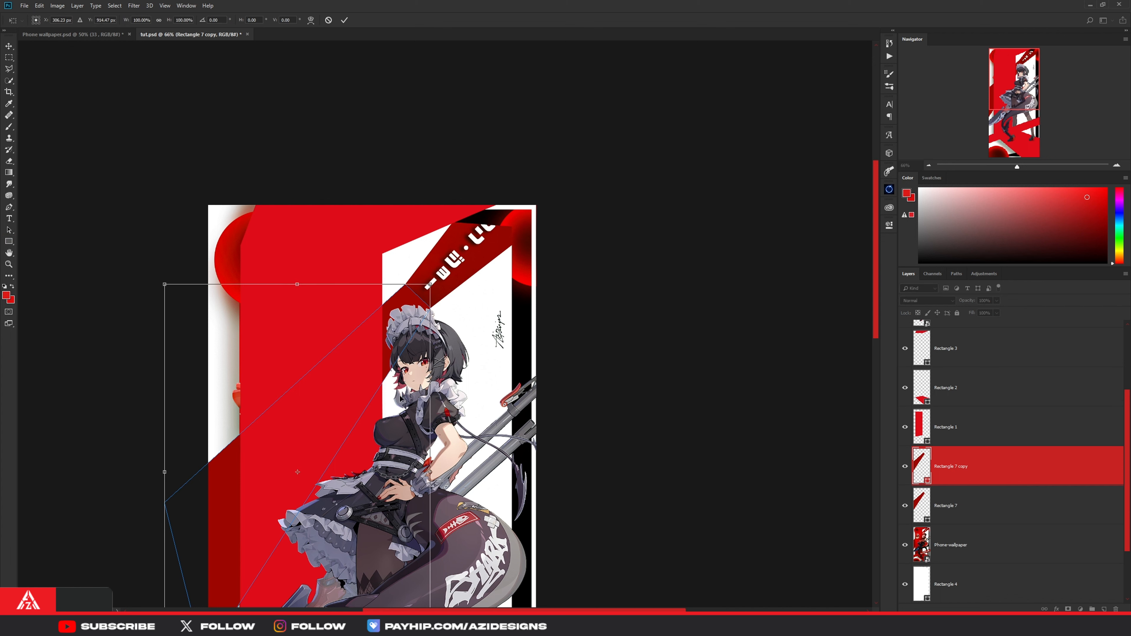
{"action": "right_click", "coordinate": [343, 376]}
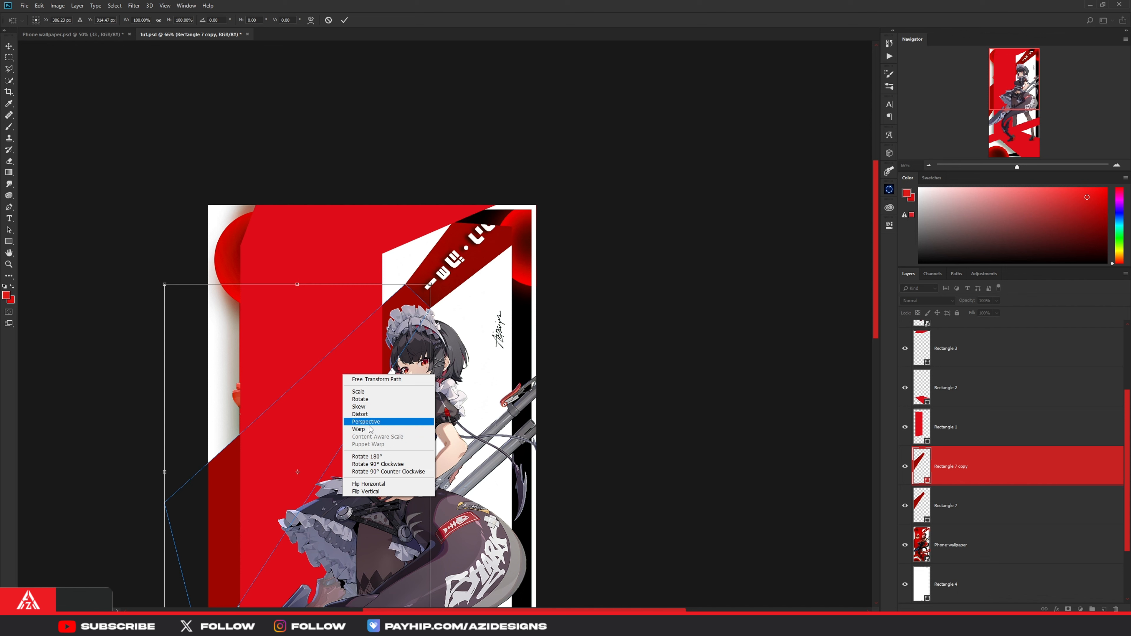
{"action": "left_click", "coordinate": [381, 484]}
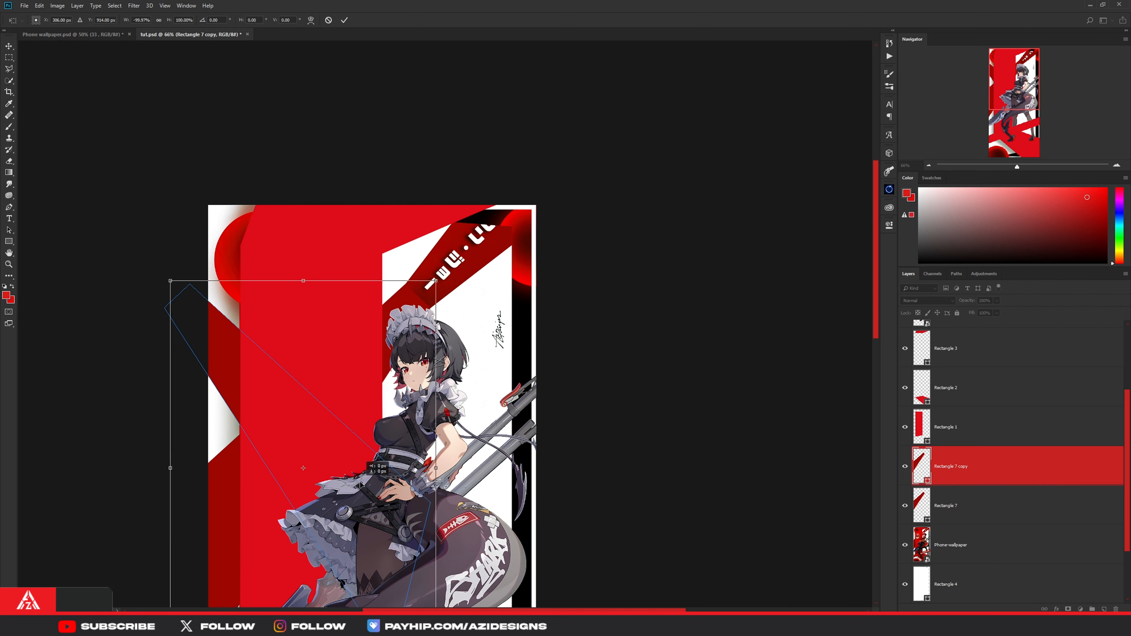
{"action": "left_click_drag", "start_coordinate": [381, 485], "coordinate": [570, 380]}
{"action": "left_click_drag", "start_coordinate": [711, 387], "coordinate": [472, 162]}
{"action": "left_click_drag", "start_coordinate": [569, 292], "coordinate": [681, 110]}
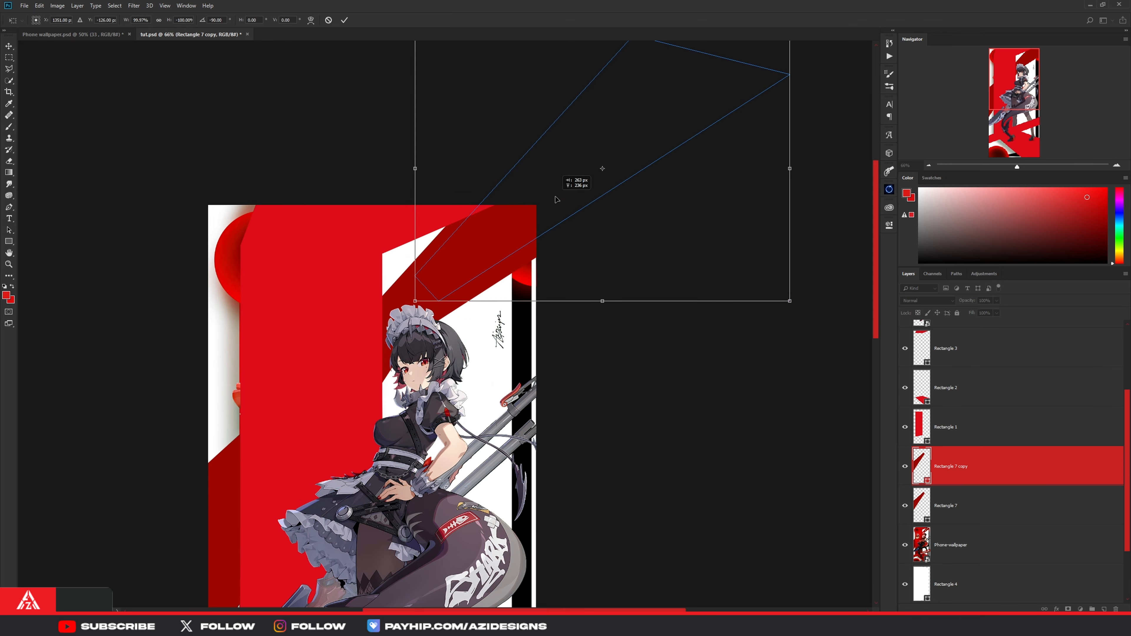
{"action": "left_click_drag", "start_coordinate": [475, 237], "coordinate": [488, 244]}
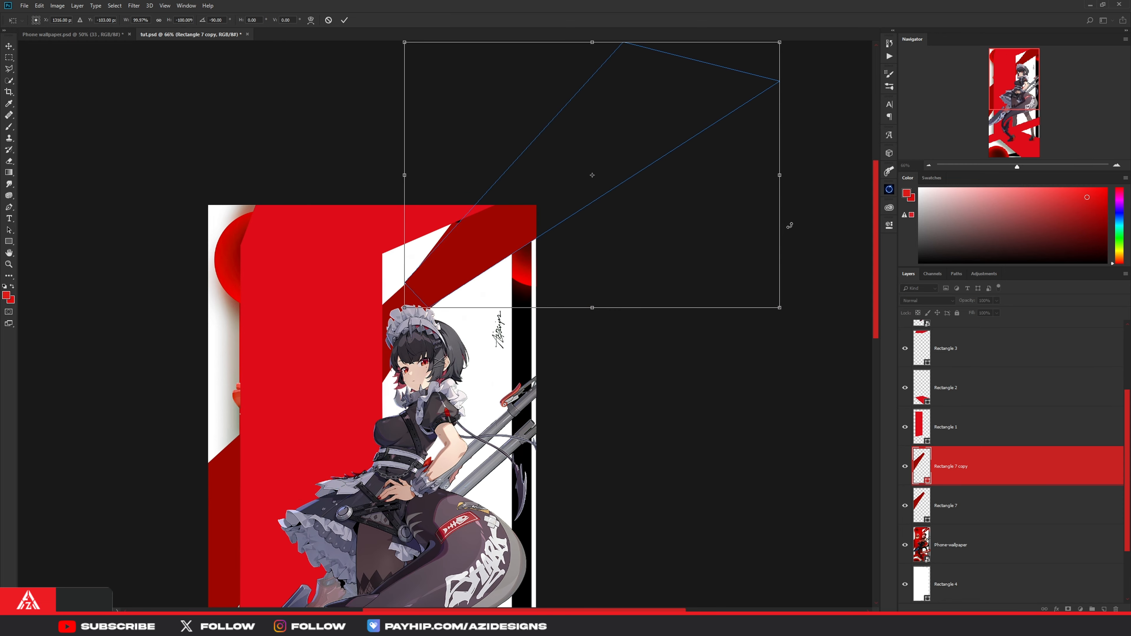
Step: Rotate the copied band to about -94.6° and align its edges with the reference banner above the headdress, applying the transform
{"action": "left_click_drag", "start_coordinate": [790, 226], "coordinate": [728, 240]}
{"action": "scroll", "coordinate": [402, 269], "scroll_direction": "up", "scroll_amount": 2}
{"action": "scroll", "coordinate": [447, 280], "scroll_direction": "up", "scroll_amount": 3}
{"action": "left_click_drag", "start_coordinate": [497, 301], "coordinate": [518, 264]}
{"action": "scroll", "coordinate": [518, 264], "scroll_direction": "down", "scroll_amount": 5}
{"action": "scroll", "coordinate": [356, 392], "scroll_direction": "up", "scroll_amount": 7}
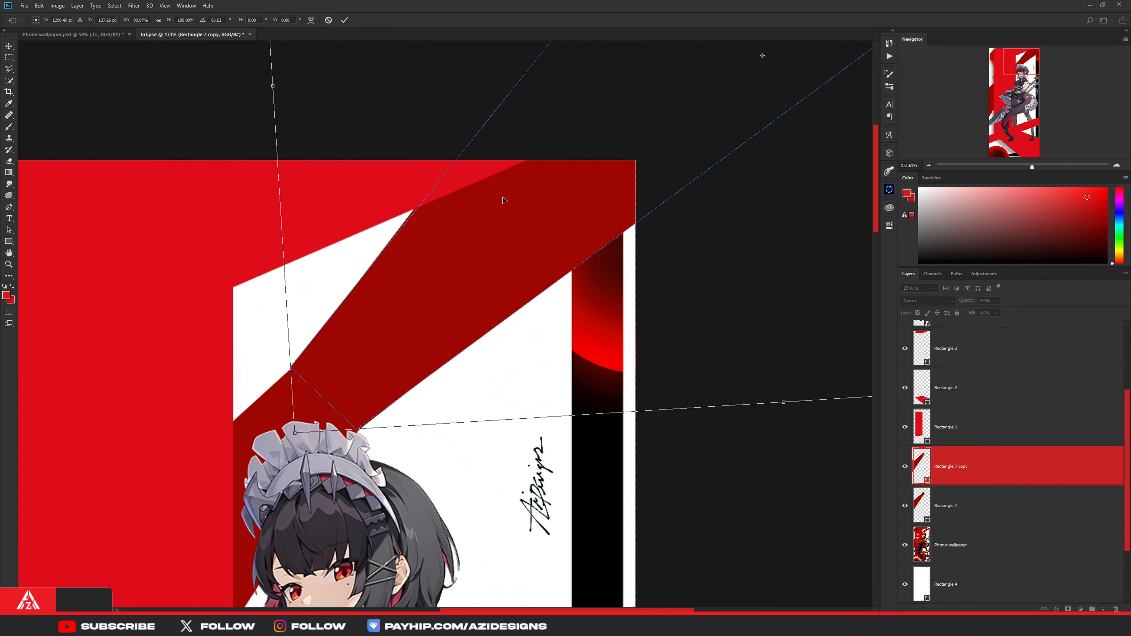
{"action": "left_click_drag", "start_coordinate": [372, 381], "coordinate": [363, 390]}
{"action": "scroll", "coordinate": [362, 390], "scroll_direction": "down", "scroll_amount": 4}
{"action": "scroll", "coordinate": [404, 346], "scroll_direction": "up", "scroll_amount": 3}
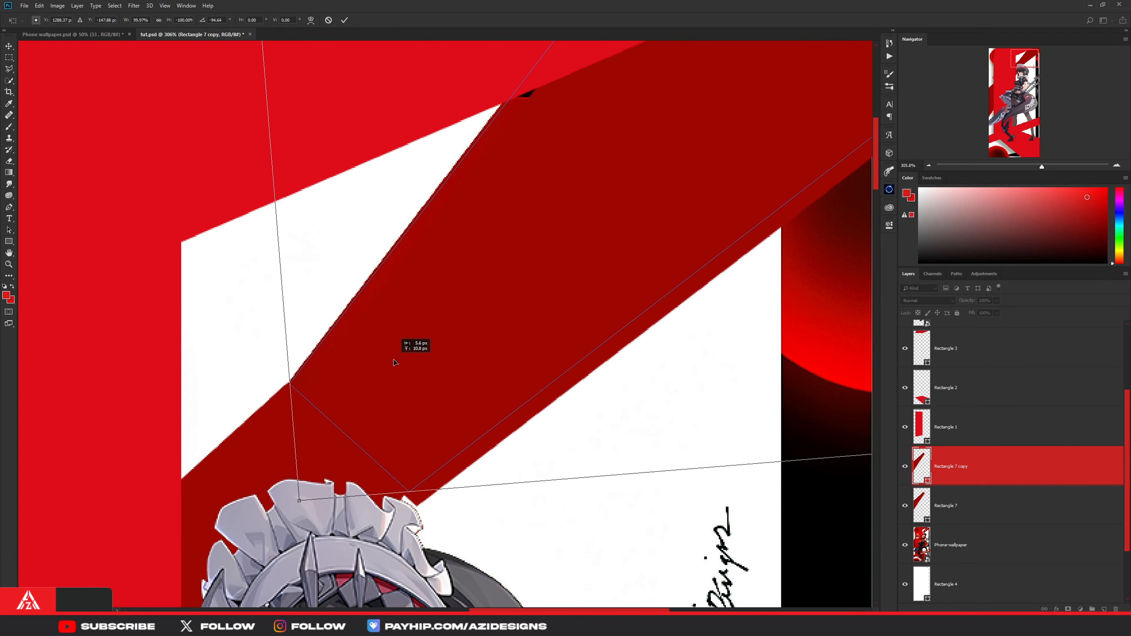
{"action": "key", "text": "Return"}
Step: Hide the Phone wallpaper reference and move Rectangle 7 and its copy beneath it in the layer order
{"action": "left_click", "coordinate": [8, 45]}
{"action": "scroll", "coordinate": [405, 332], "scroll_direction": "down", "scroll_amount": 6}
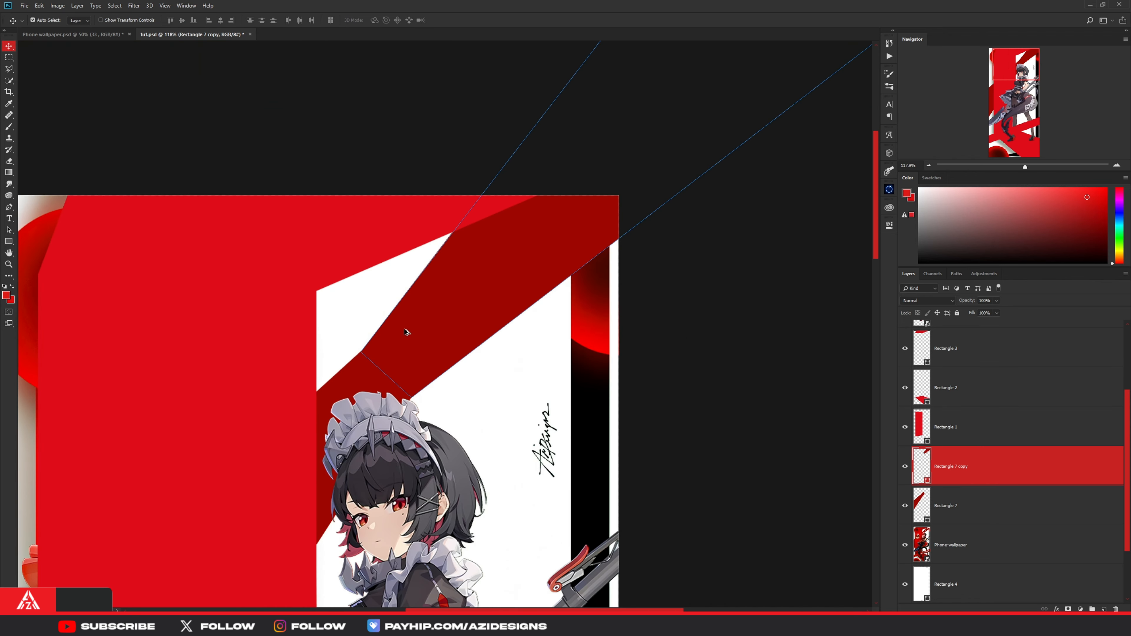
{"action": "scroll", "coordinate": [402, 335], "scroll_direction": "down", "scroll_amount": 1}
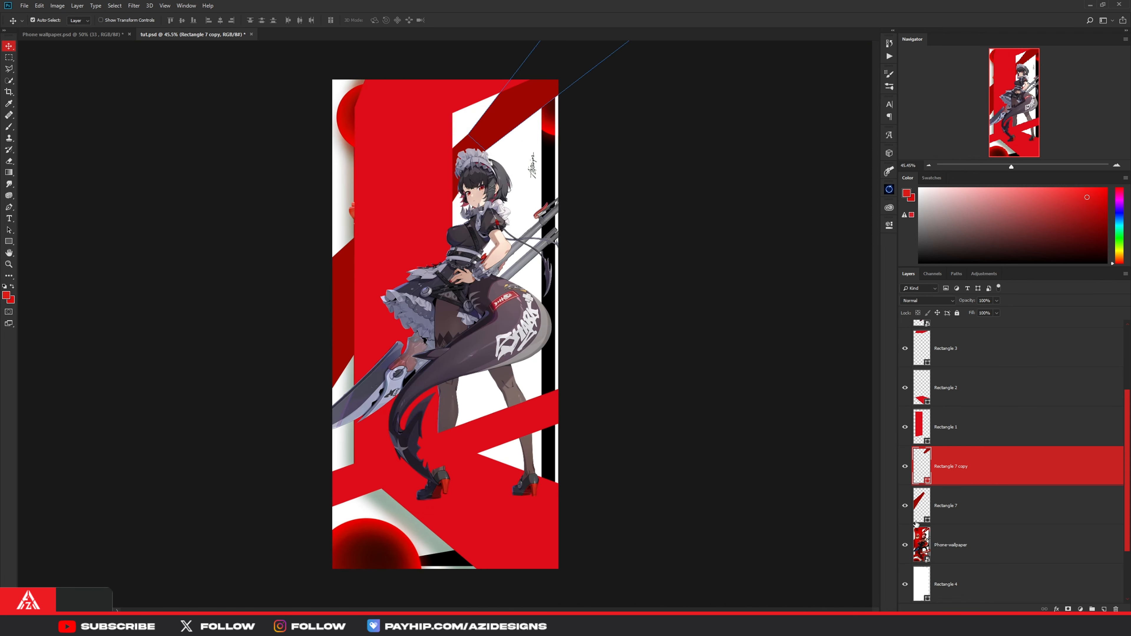
{"action": "left_click", "coordinate": [906, 542]}
{"action": "left_click", "coordinate": [945, 518], "text": "shift"}
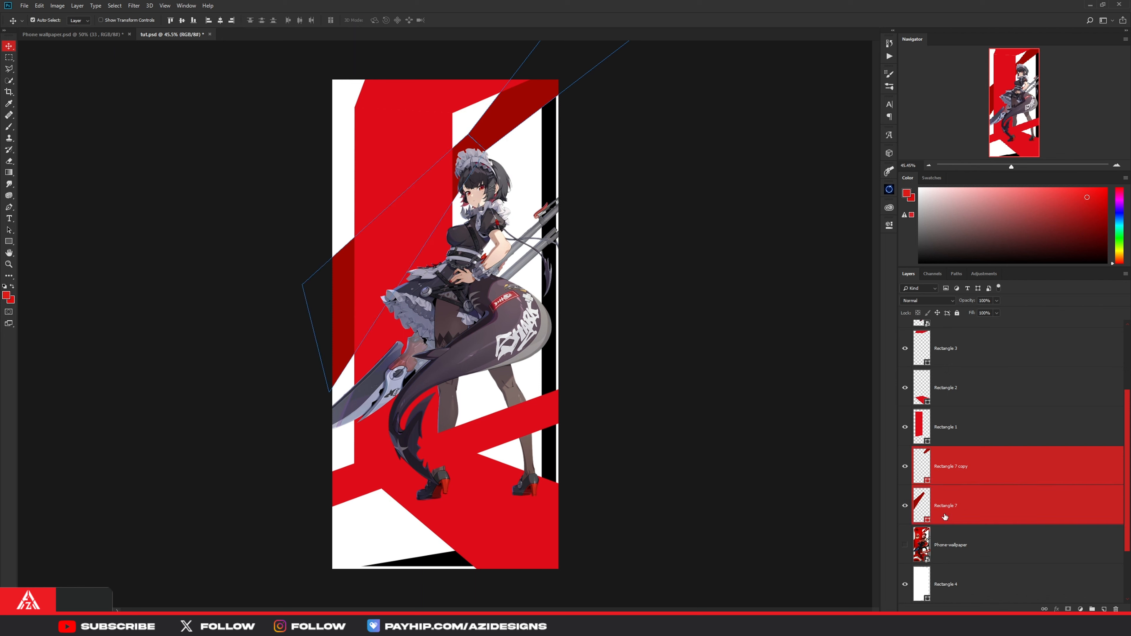
{"action": "left_click_drag", "start_coordinate": [945, 518], "coordinate": [942, 565]}
{"action": "left_click", "coordinate": [948, 522]}
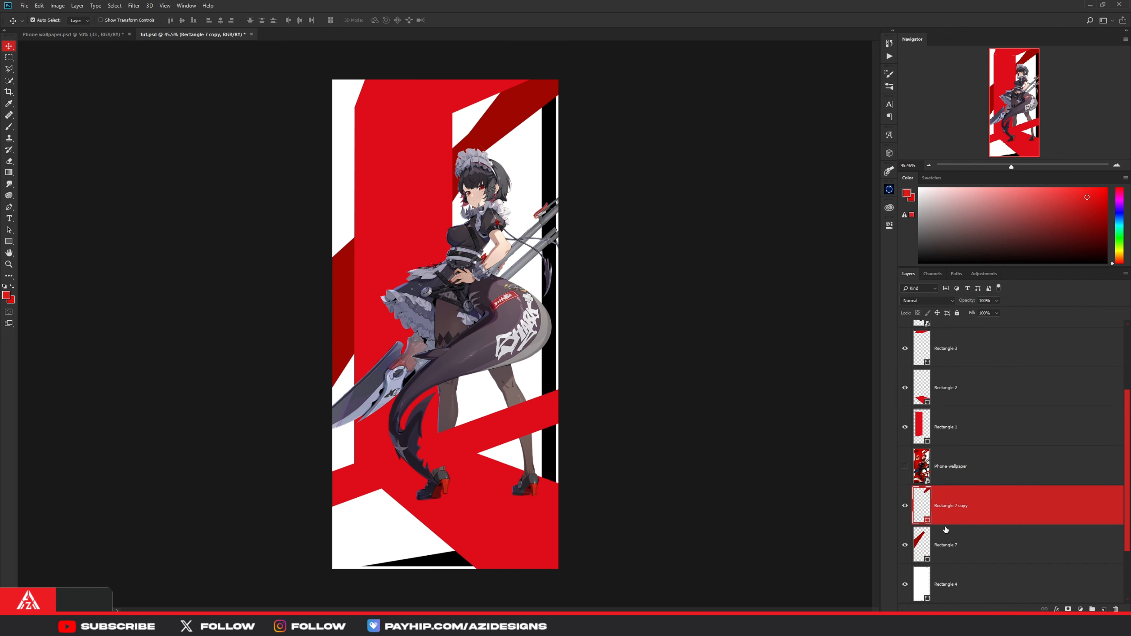
Step: Place Rectangle 7 copy beneath Rectangle 7 and clip it to the white Rectangle 4
{"action": "left_click_drag", "start_coordinate": [958, 500], "coordinate": [947, 570]}
{"action": "right_click", "coordinate": [959, 552]}
{"action": "left_click", "coordinate": [993, 342]}
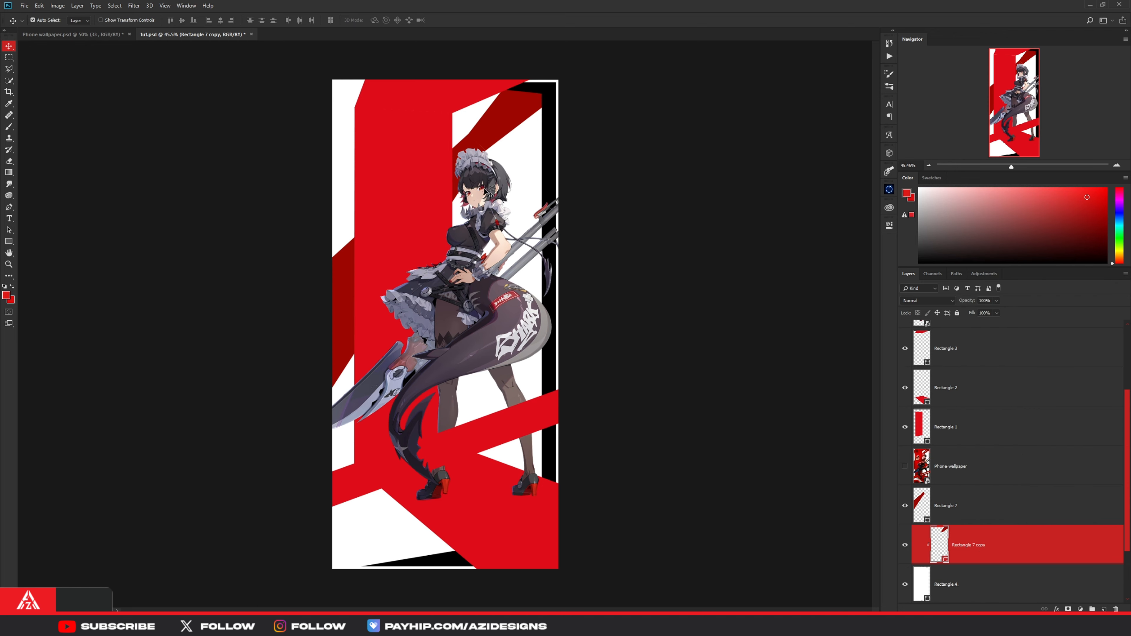
{"action": "scroll", "coordinate": [498, 144], "scroll_direction": "up", "scroll_amount": 5}
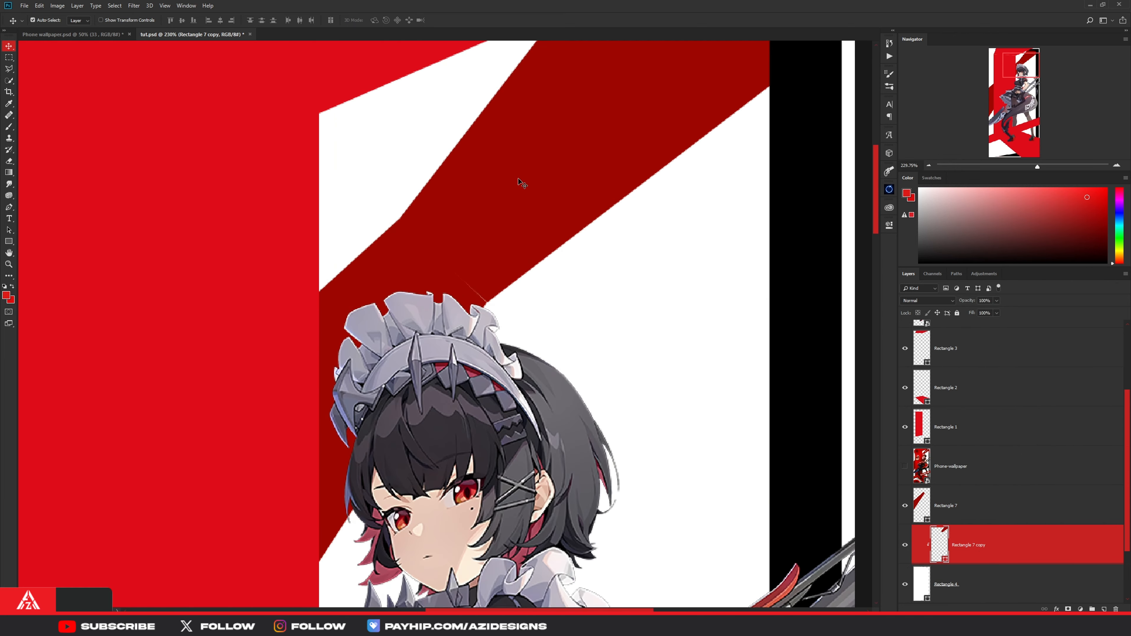
{"action": "scroll", "coordinate": [480, 239], "scroll_direction": "down", "scroll_amount": 5}
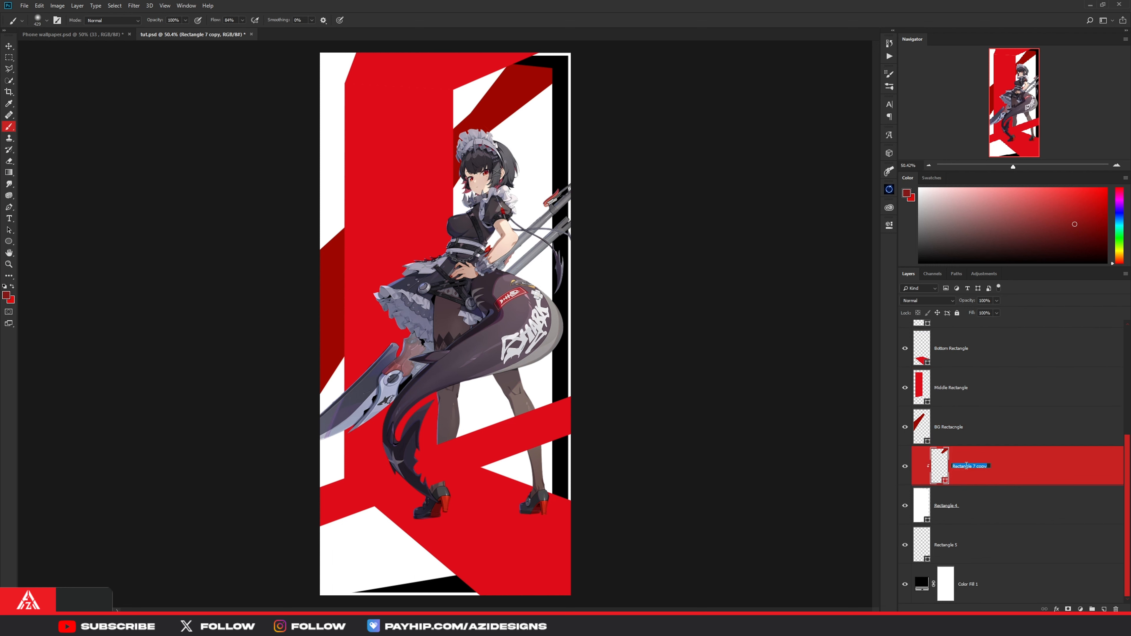
Step: Rename the clipped band's layer BG Top Rectangle, Rectangle 3 as Top Rectangle, Rectangle 6 as Foreground Rectangle, and the tail cutout Tail
{"action": "left_click", "coordinate": [951, 427]}
{"action": "double_click", "coordinate": [949, 428]}
{"action": "type", "text": "Top Rectangle"}
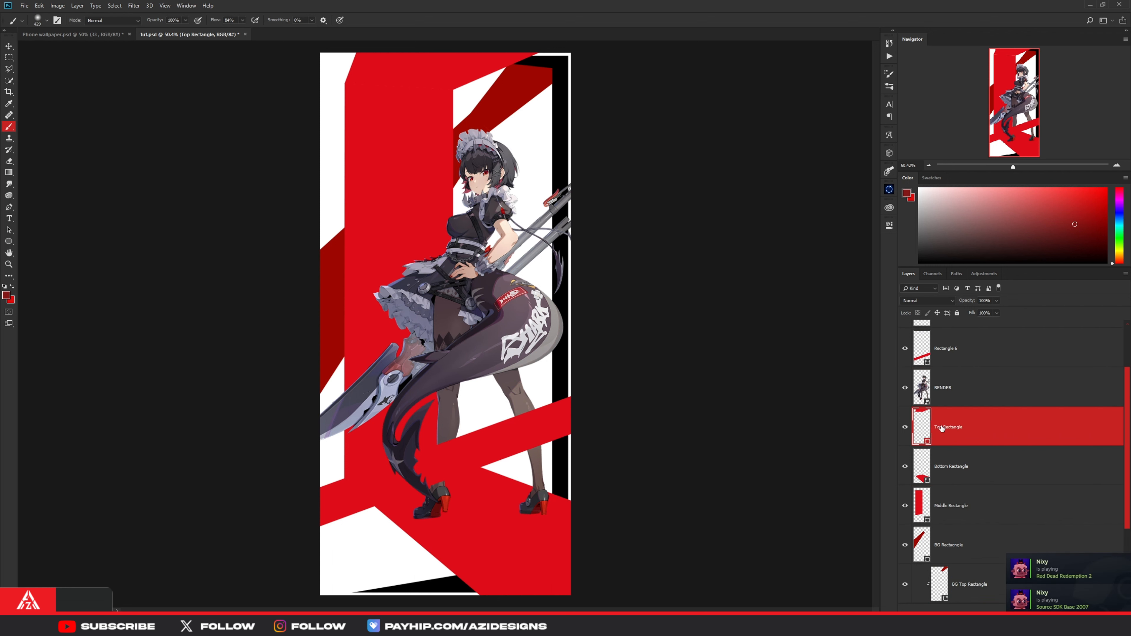
{"action": "scroll", "coordinate": [950, 428], "scroll_direction": "up", "scroll_amount": 3}
{"action": "double_click", "coordinate": [949, 419]}
{"action": "type", "text": "Foreground Rectangle"}
{"action": "double_click", "coordinate": [943, 379]}
{"action": "type", "text": "Tail"}
Step: Rename Rectangle 4 as BG White Rectangle, Rectangle 5 as Border, and the black color fill as BG
{"action": "scroll", "coordinate": [953, 441], "scroll_direction": "down", "scroll_amount": 5}
{"action": "double_click", "coordinate": [945, 506]}
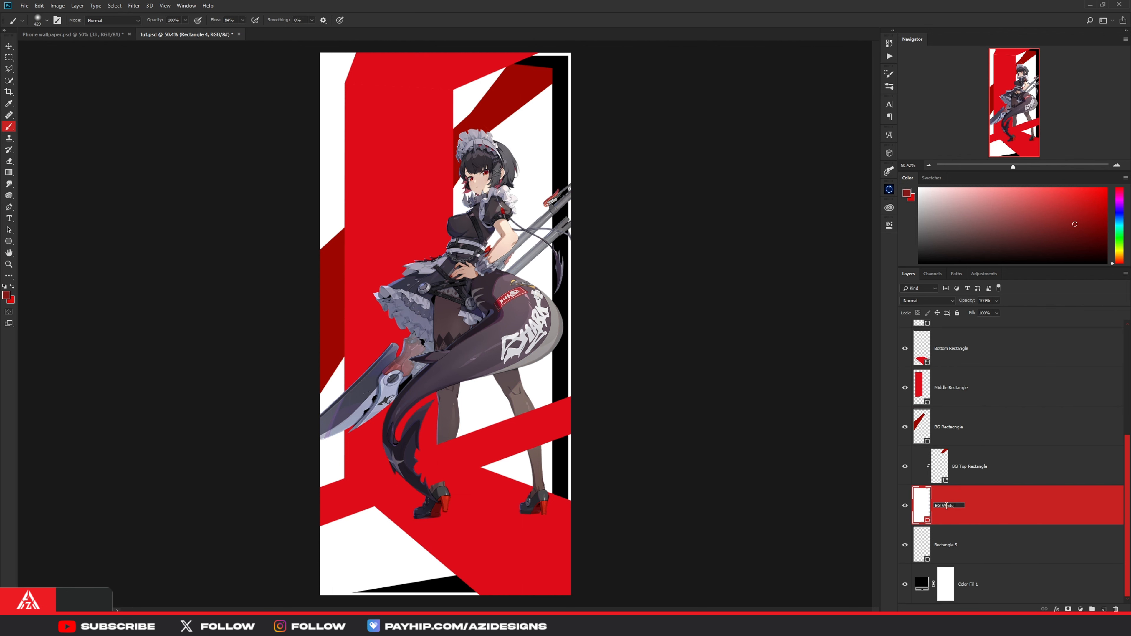
{"action": "type", "text": "BG White Rectangle"}
{"action": "double_click", "coordinate": [946, 545]}
{"action": "type", "text": "Border"}
{"action": "double_click", "coordinate": [968, 584]}
{"action": "type", "text": "BG"}
{"action": "key", "text": "Return"}
Step: Add a new empty layer directly above Middle Rectangle
{"action": "scroll", "coordinate": [964, 507], "scroll_direction": "up", "scroll_amount": 3}
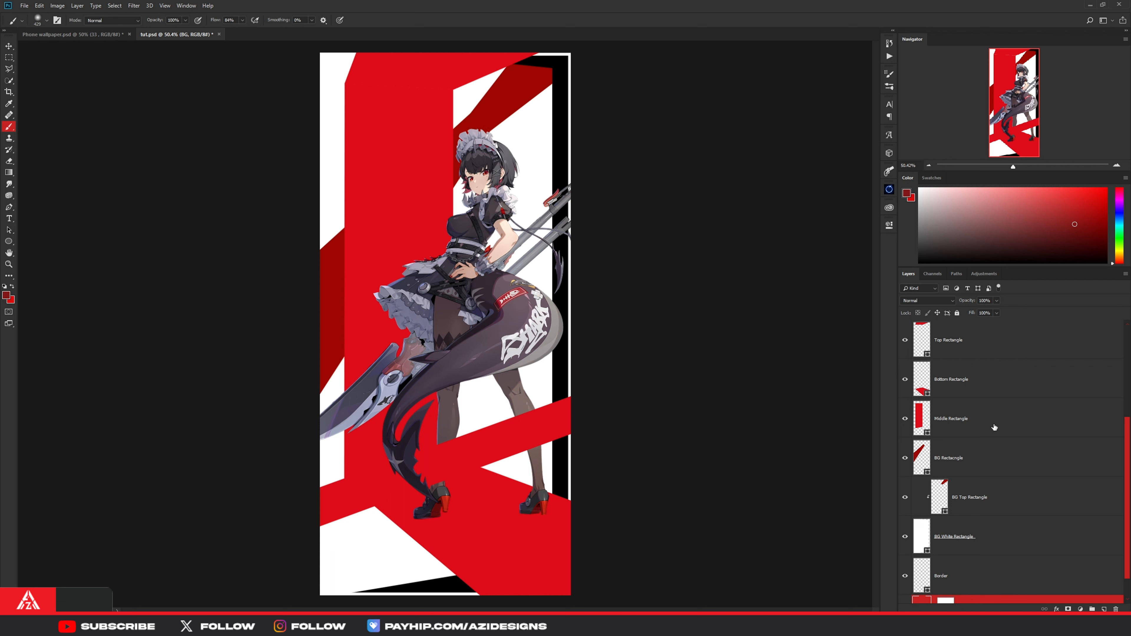
{"action": "left_click", "coordinate": [985, 501]}
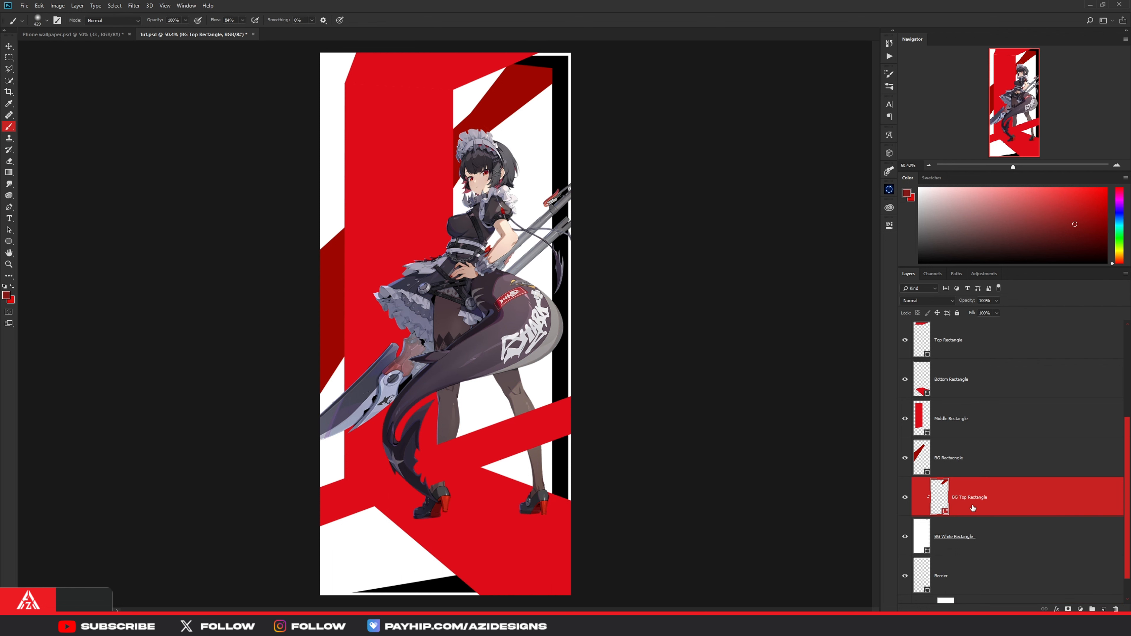
{"action": "scroll", "coordinate": [975, 472], "scroll_direction": "up", "scroll_amount": 3}
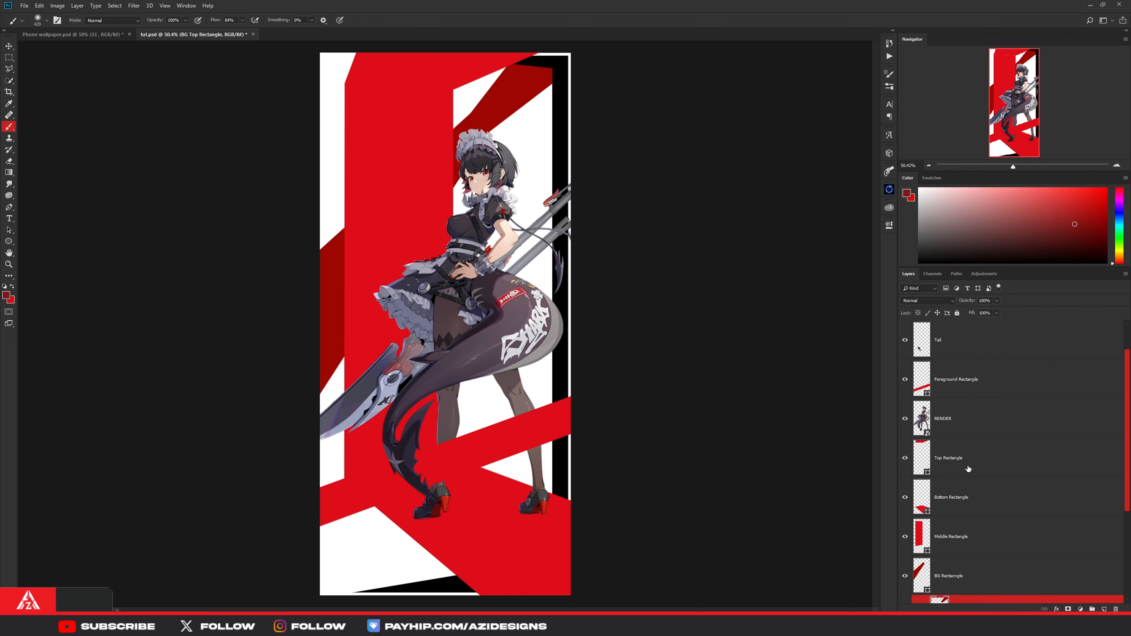
{"action": "left_click", "coordinate": [978, 532]}
{"action": "left_click", "coordinate": [1104, 609]}
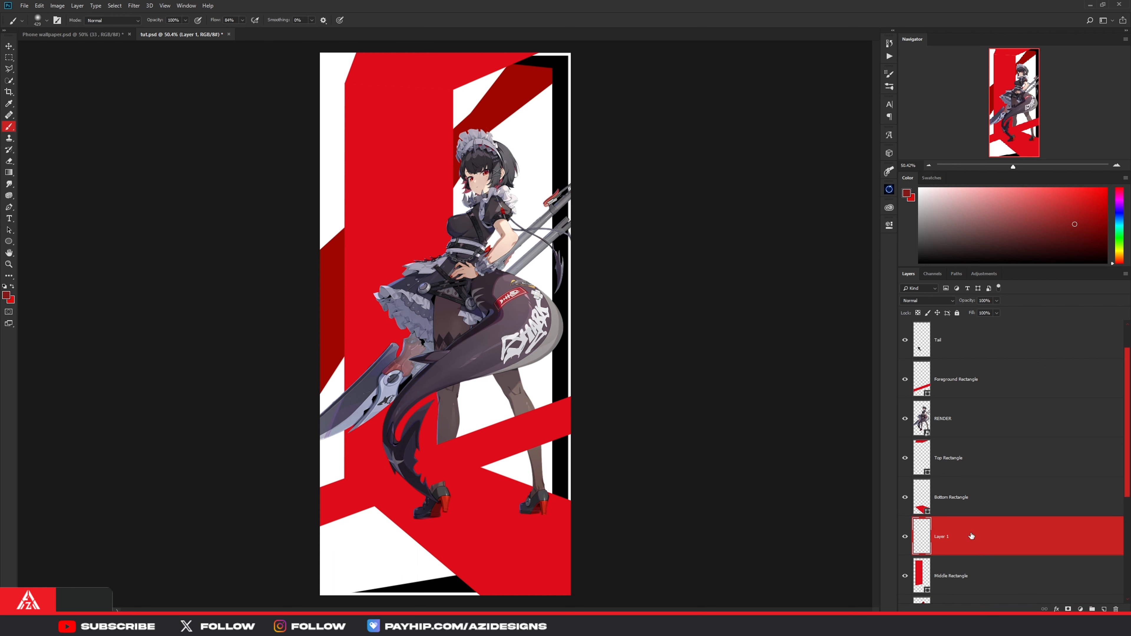
Step: Clip the new layer to Middle Rectangle and shade the rectangle's lower and upper ends with a large soft black brush
{"action": "right_click", "coordinate": [983, 546]}
{"action": "left_click", "coordinate": [1018, 332]}
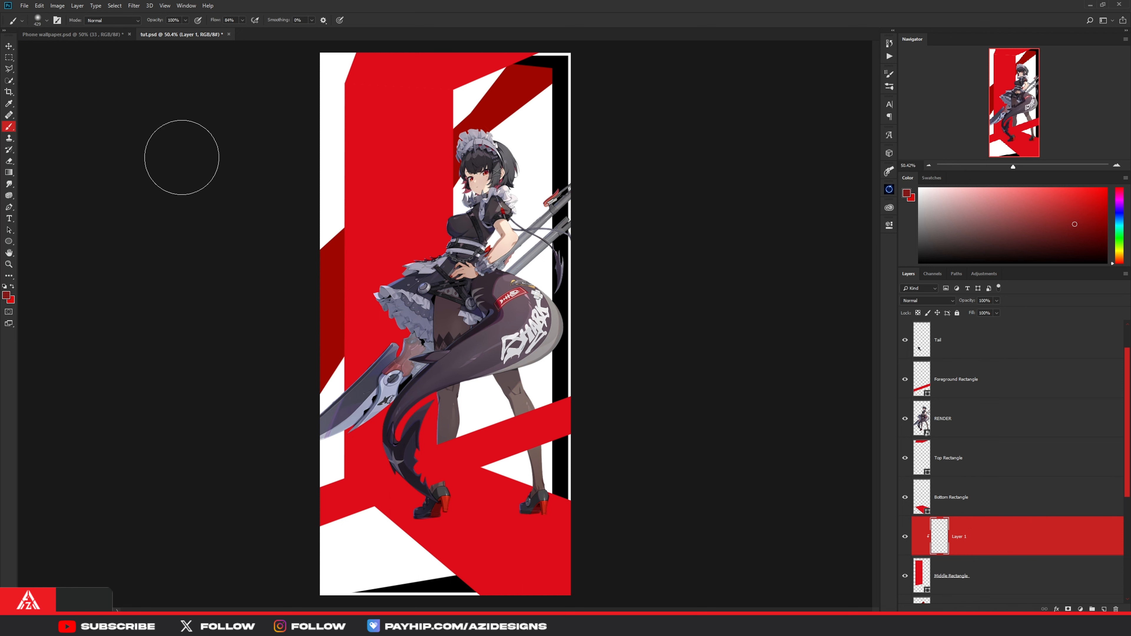
{"action": "left_click", "coordinate": [47, 20]}
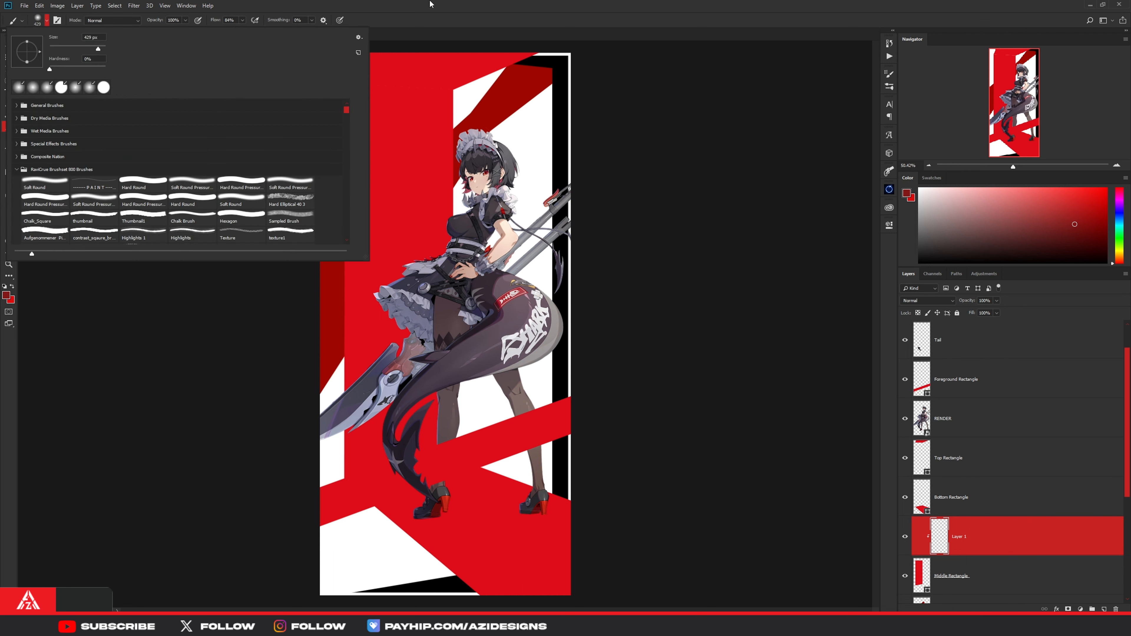
{"action": "left_click", "coordinate": [718, 66]}
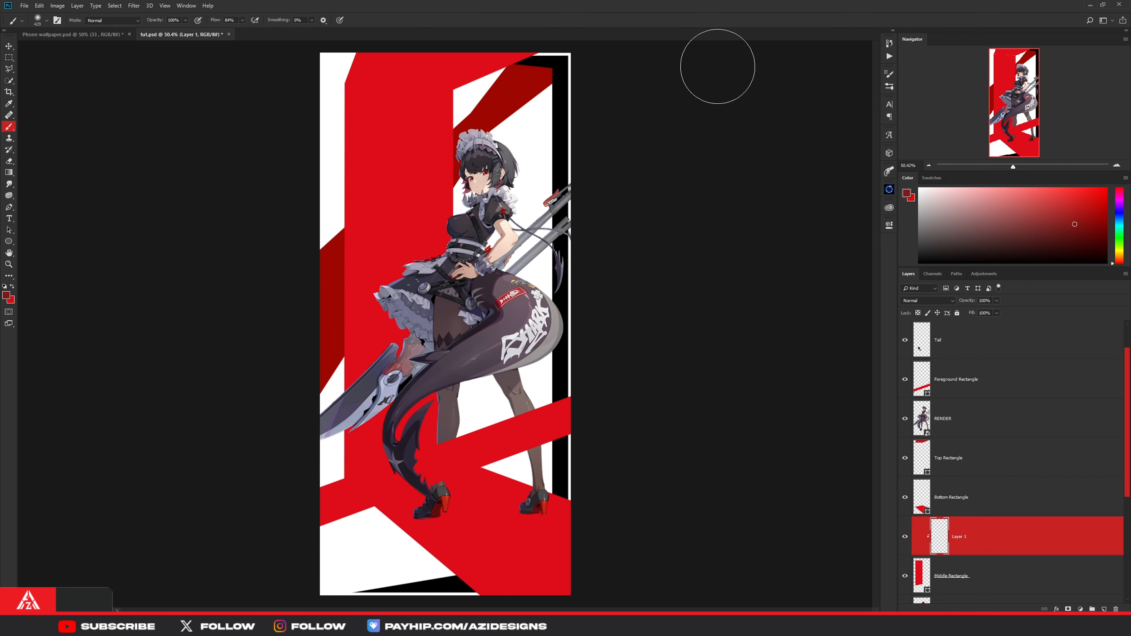
{"action": "scroll", "coordinate": [459, 444], "scroll_direction": "down", "scroll_amount": 2}
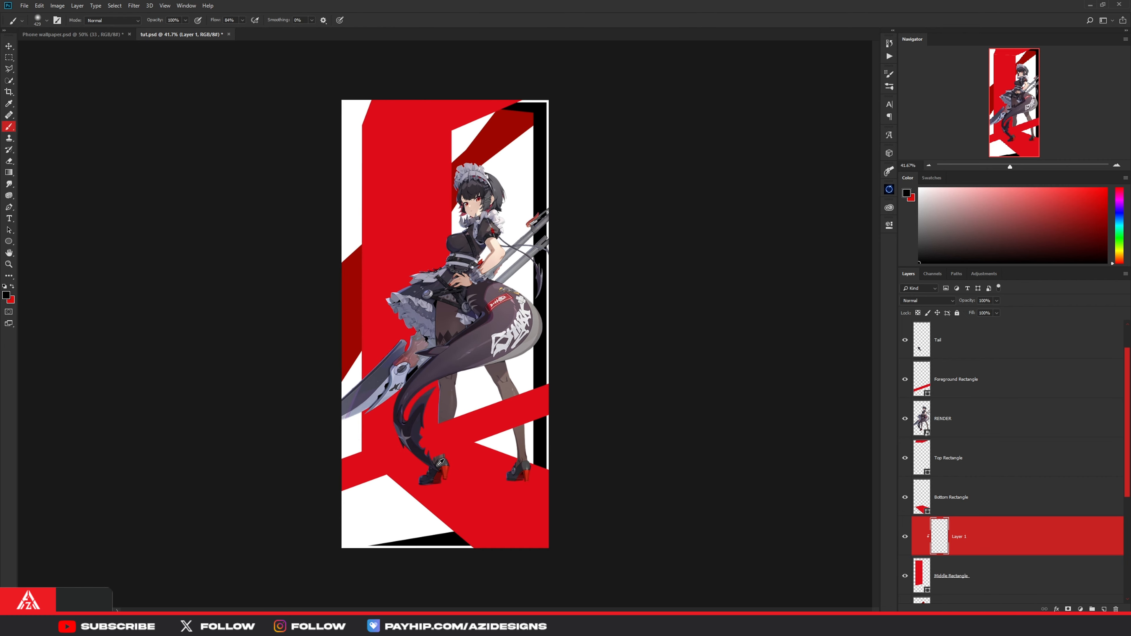
{"action": "left_click_drag", "start_coordinate": [427, 464], "coordinate": [466, 468]}
{"action": "mouse_move", "coordinate": [479, 519]}
{"action": "left_mouse_down"}
{"action": "mouse_move", "coordinate": [442, 506]}
{"action": "mouse_move", "coordinate": [475, 488]}
{"action": "mouse_move", "coordinate": [502, 511]}
{"action": "mouse_move", "coordinate": [487, 507]}
{"action": "left_mouse_up"}
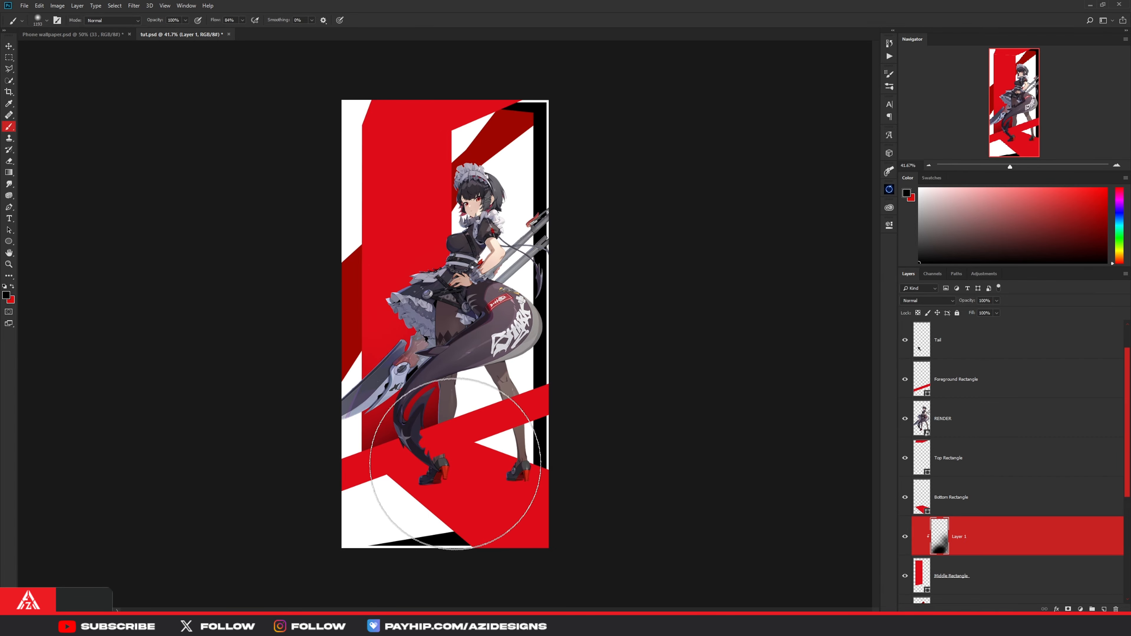
{"action": "left_click_drag", "start_coordinate": [457, 464], "coordinate": [604, 476]}
{"action": "left_click", "coordinate": [388, 142]}
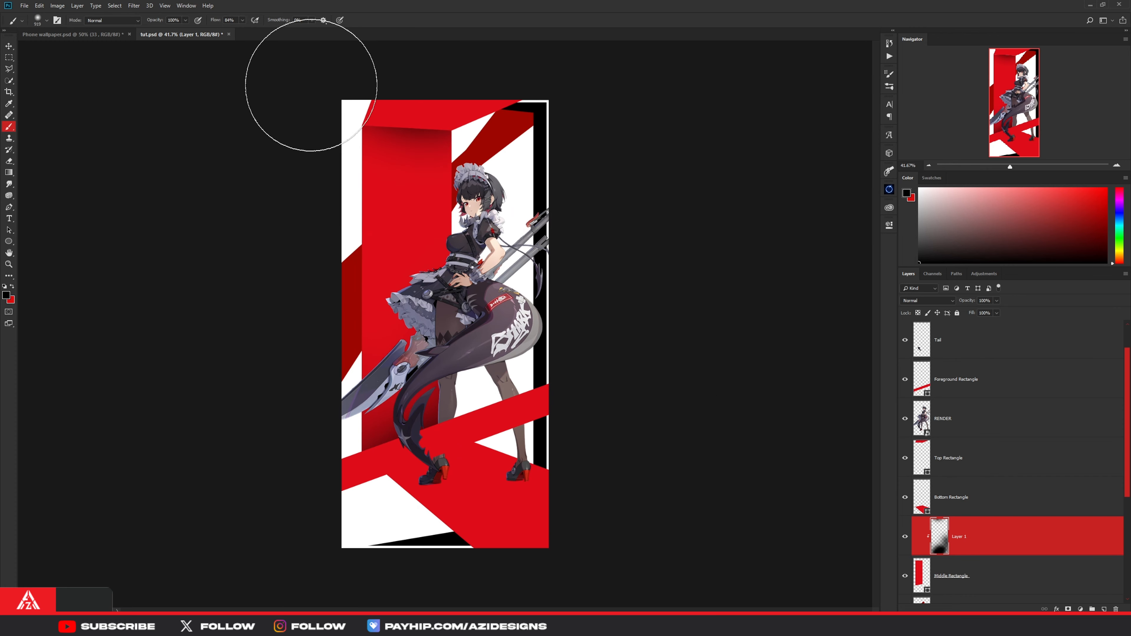
Step: Add a new empty layer above Top Rectangle and clip it to that rectangle
{"action": "left_click", "coordinate": [9, 46]}
{"action": "left_click", "coordinate": [414, 116]}
{"action": "left_click", "coordinate": [1110, 624]}
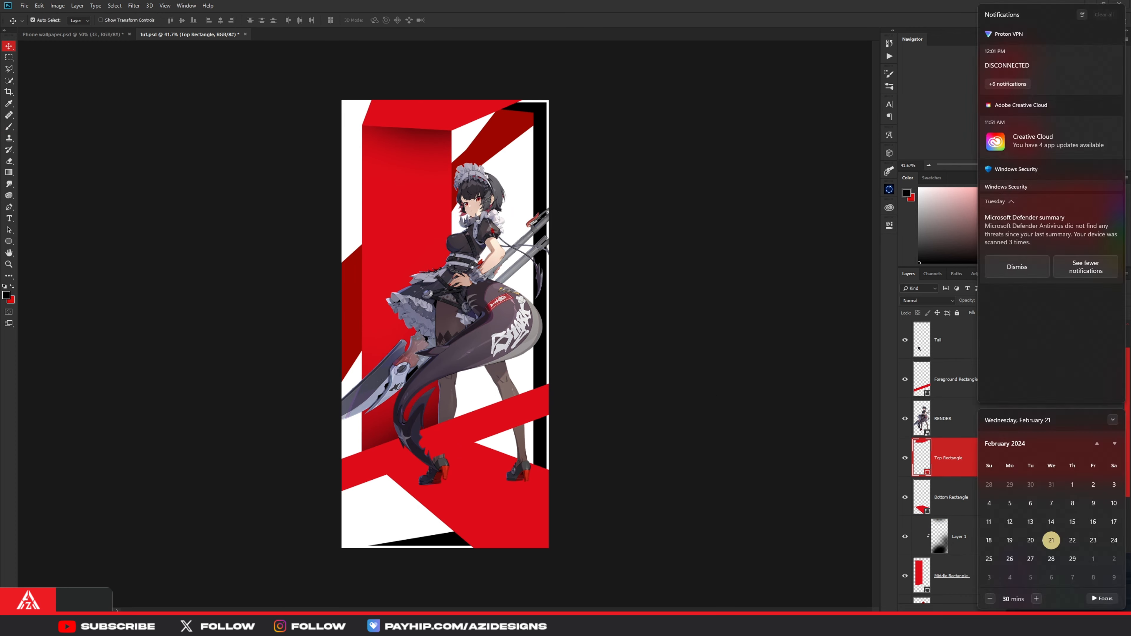
{"action": "left_click", "coordinate": [1110, 624]}
{"action": "left_click", "coordinate": [1104, 609]}
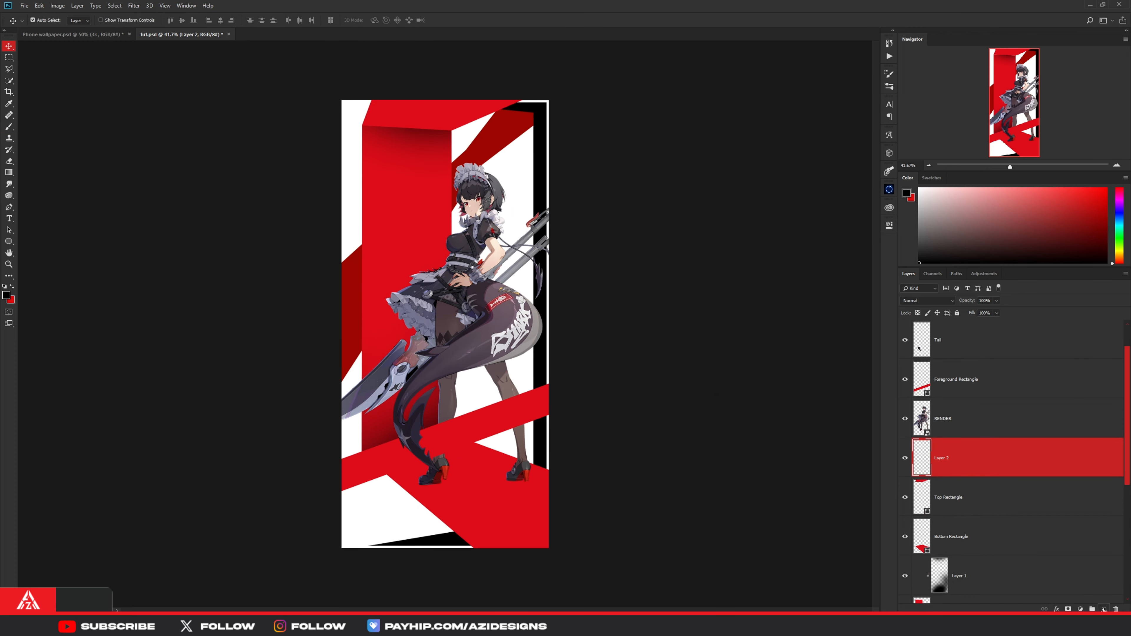
{"action": "right_click", "coordinate": [1011, 471]}
{"action": "left_click", "coordinate": [1044, 267]}
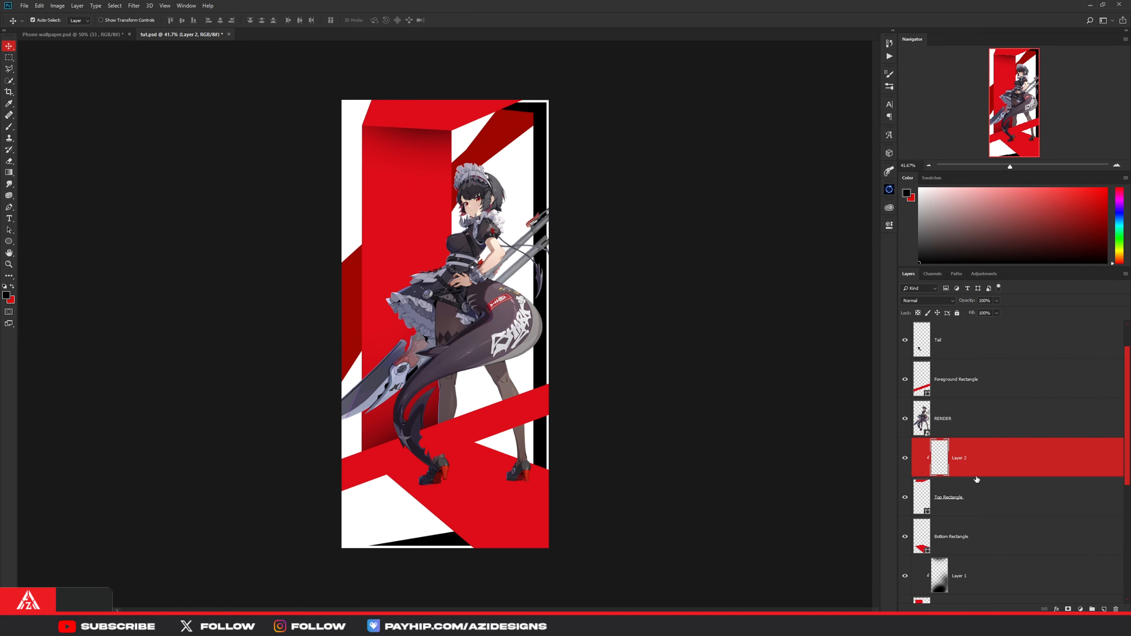
Step: Paint soft black shading on Top Rectangle along the fold where it meets Middle Rectangle
{"action": "key", "text": "b"}
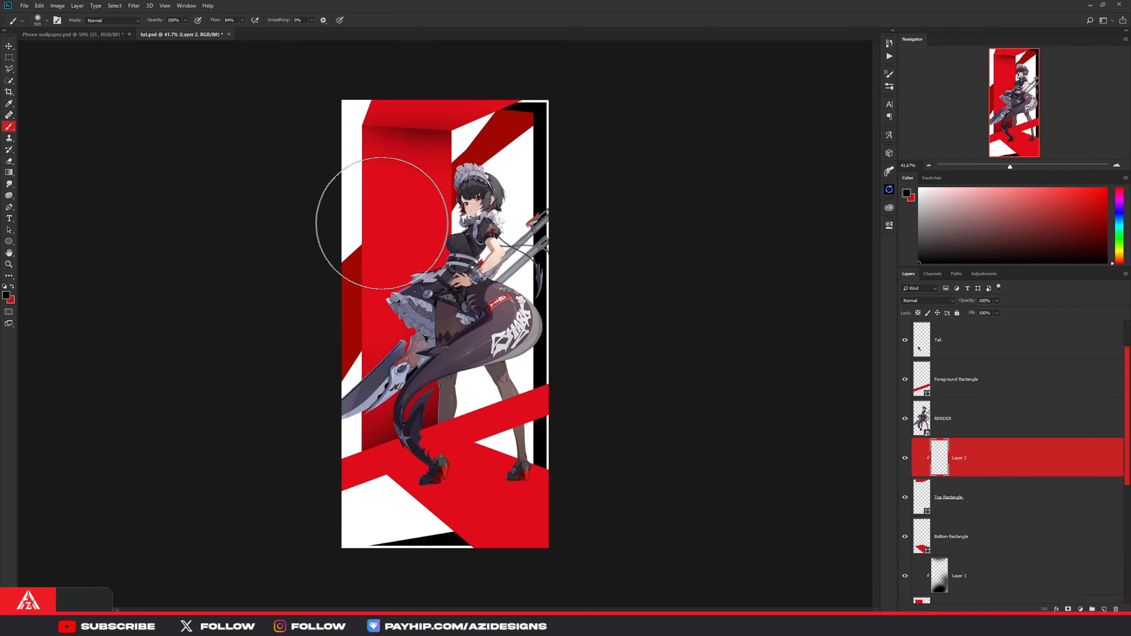
{"action": "left_click", "coordinate": [430, 227]}
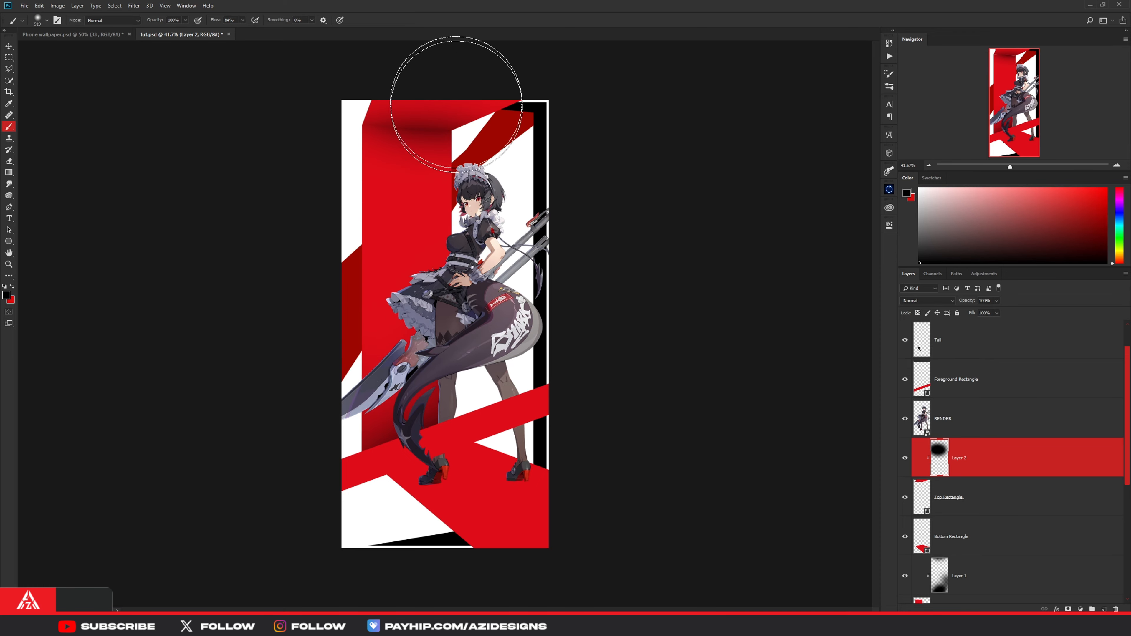
{"action": "scroll", "coordinate": [480, 55], "scroll_direction": "down", "scroll_amount": 1}
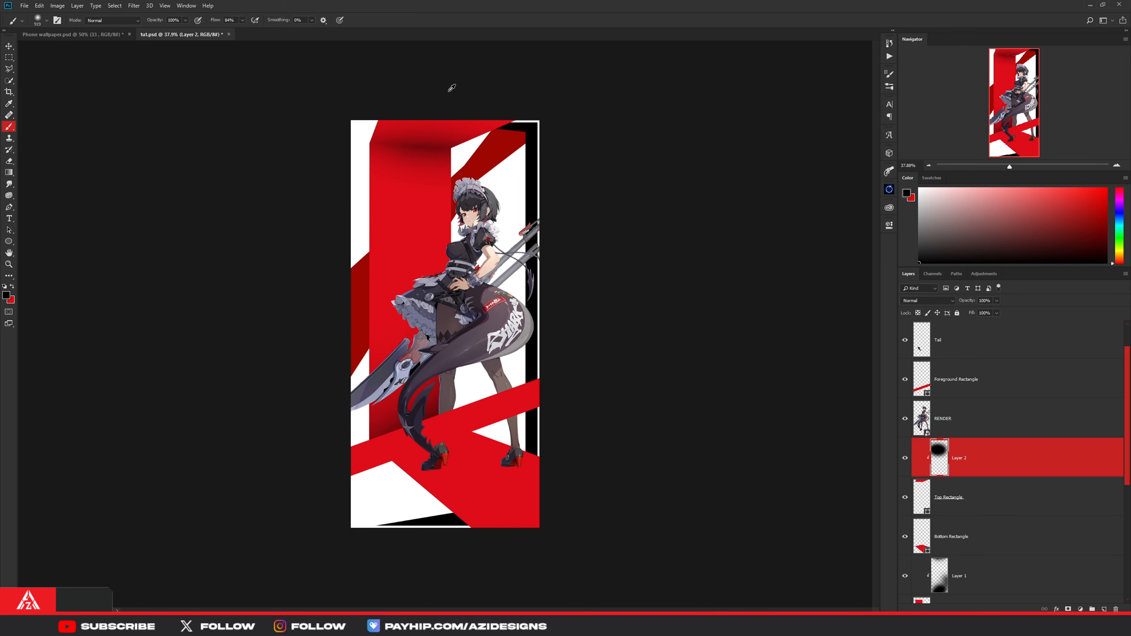
{"action": "scroll", "coordinate": [578, 163], "scroll_direction": "up", "scroll_amount": 2}
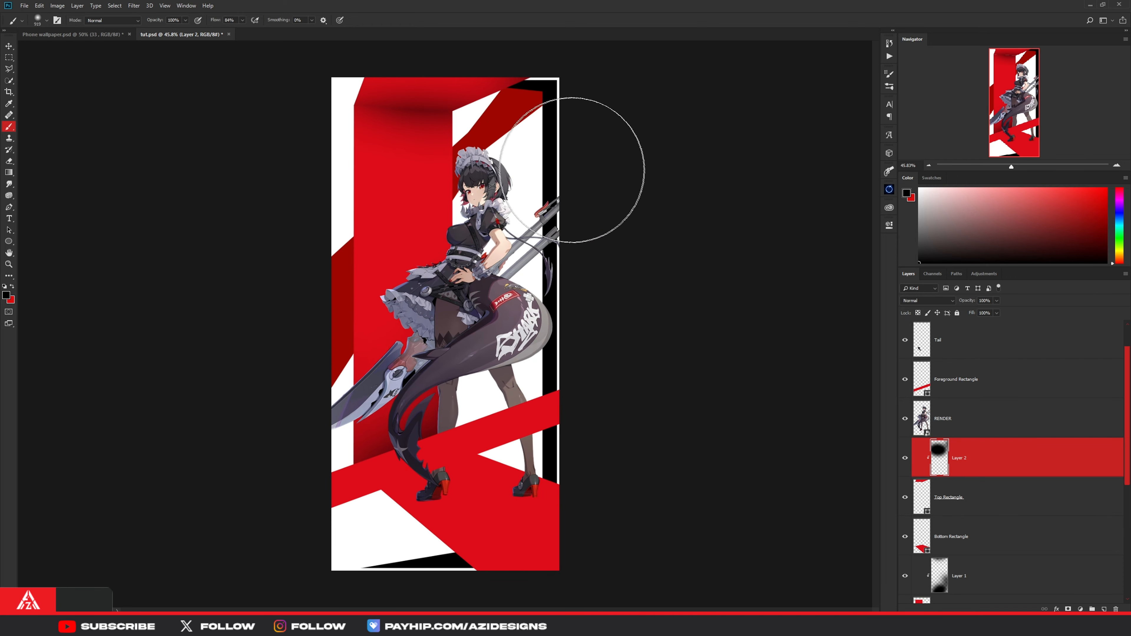
Step: Clip the new layer above Bottom Rectangle to it and brush soft black shading along the rectangle's back edge behind the feet
{"action": "right_click", "coordinate": [984, 468]}
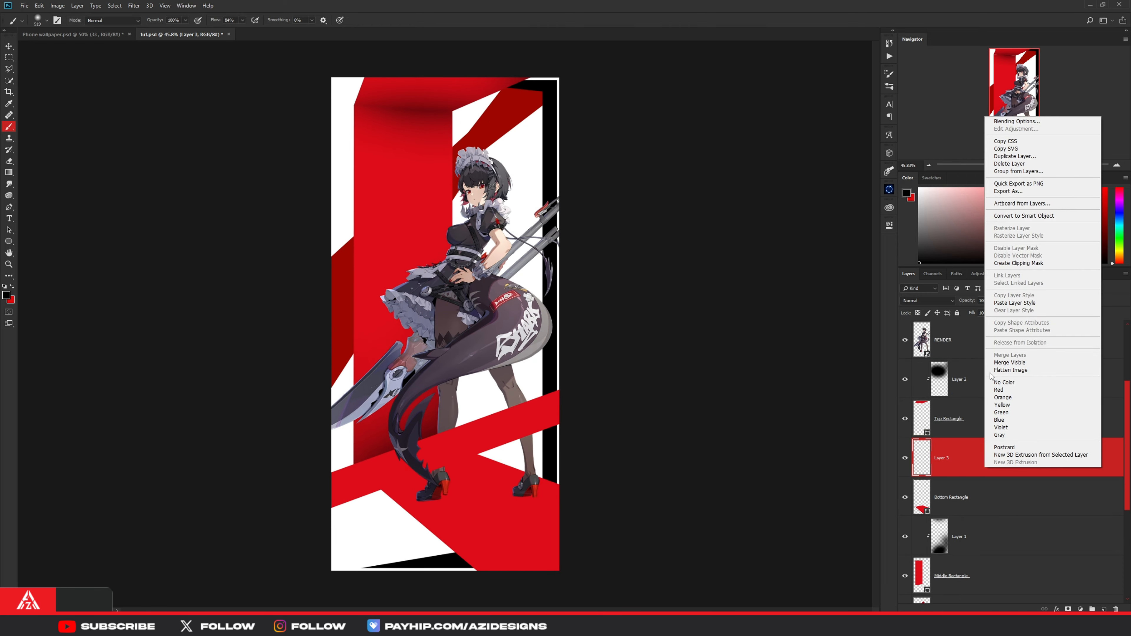
{"action": "left_click", "coordinate": [1008, 263]}
{"action": "right_click", "coordinate": [989, 467]}
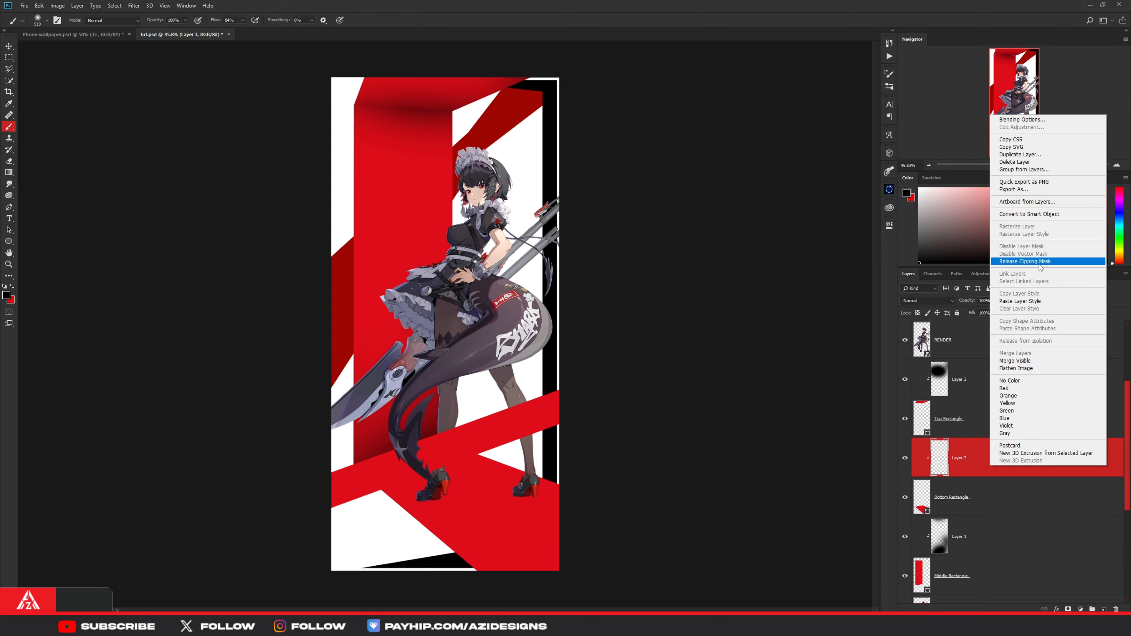
{"action": "left_click", "coordinate": [961, 455]}
{"action": "left_click", "coordinate": [402, 403]}
{"action": "left_click", "coordinate": [461, 394]}
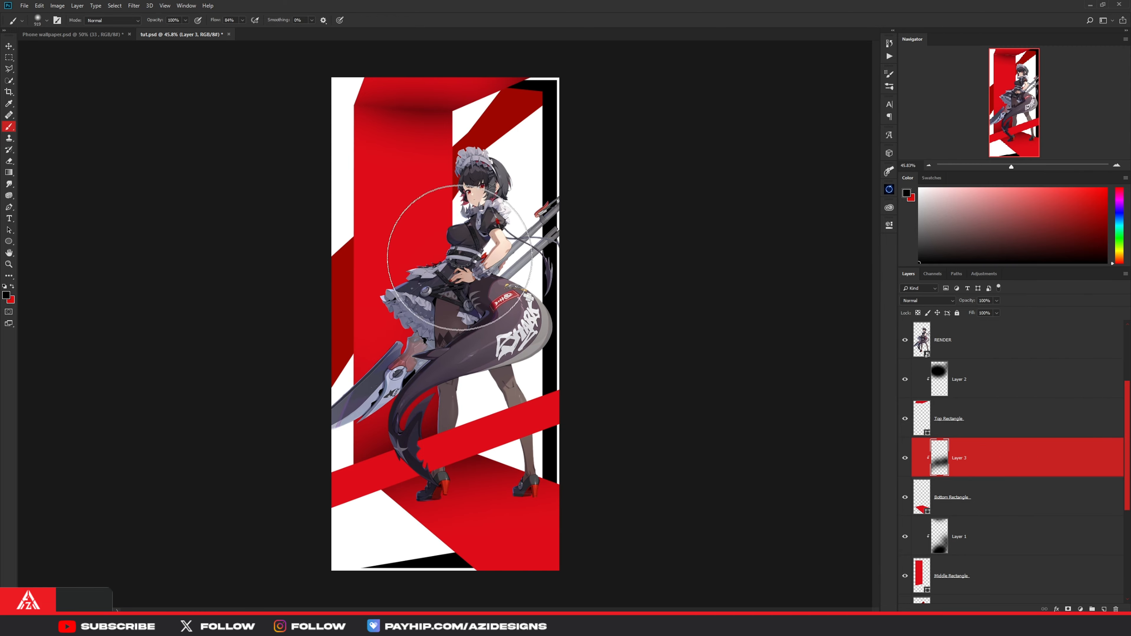
Step: Add soft black shading behind the character's upper body on Middle Rectangle's existing shading layer
{"action": "left_click", "coordinate": [973, 530]}
{"action": "mouse_move", "coordinate": [546, 303]}
{"action": "left_mouse_down"}
{"action": "mouse_move", "coordinate": [506, 300]}
{"action": "mouse_move", "coordinate": [531, 217]}
{"action": "left_mouse_up"}
{"action": "left_click_drag", "start_coordinate": [563, 337], "coordinate": [494, 312]}
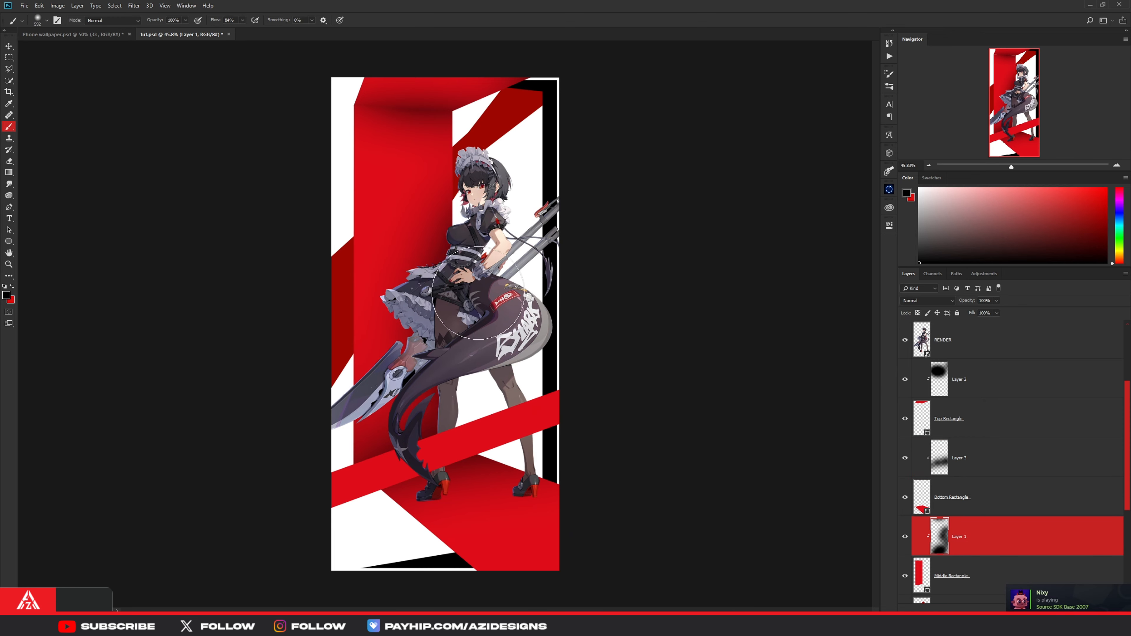
Step: Add a new empty layer above BG Rectangle and clip it to that rectangle
{"action": "key", "text": "v"}
{"action": "scroll", "coordinate": [987, 506], "scroll_direction": "down", "scroll_amount": 2}
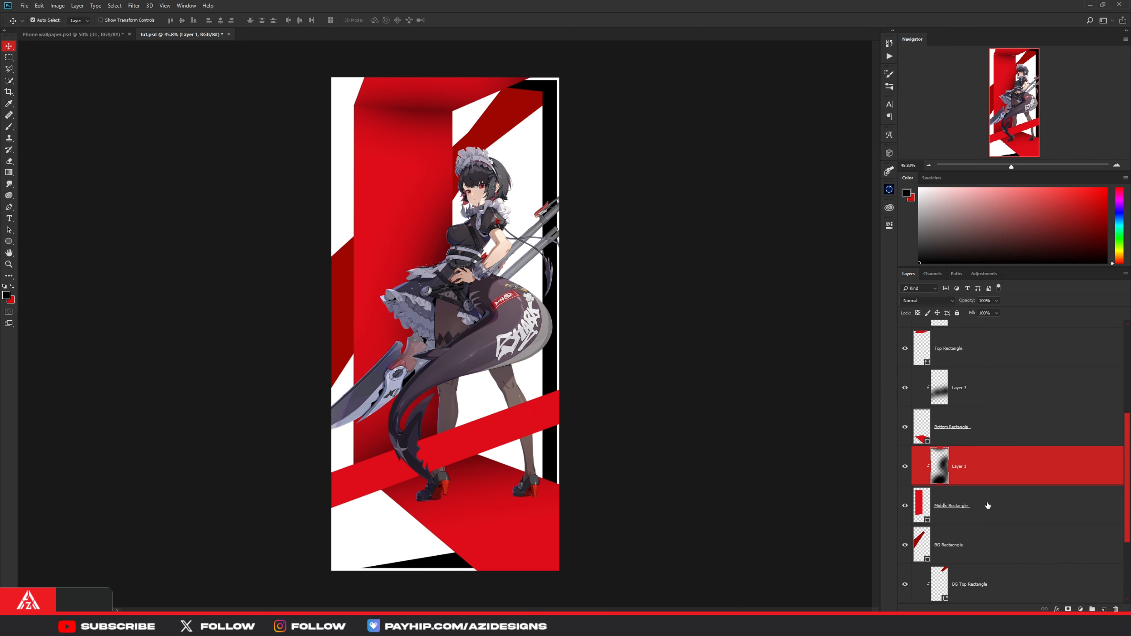
{"action": "left_click", "coordinate": [972, 546]}
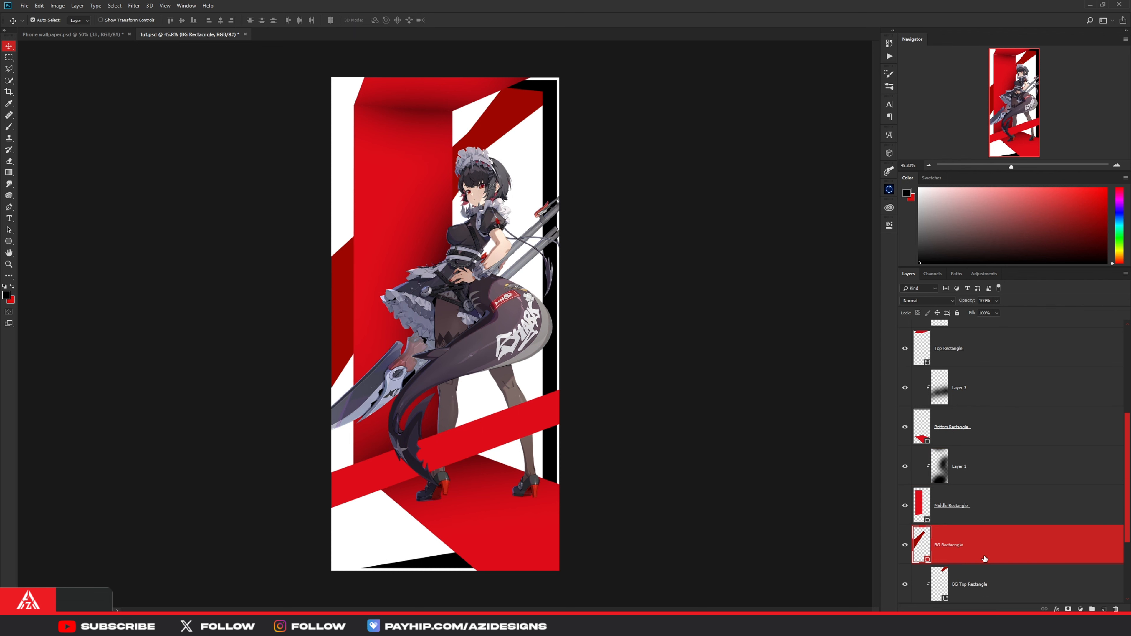
{"action": "left_click", "coordinate": [1104, 608]}
{"action": "right_click", "coordinate": [1002, 548]}
{"action": "left_click", "coordinate": [1038, 347]}
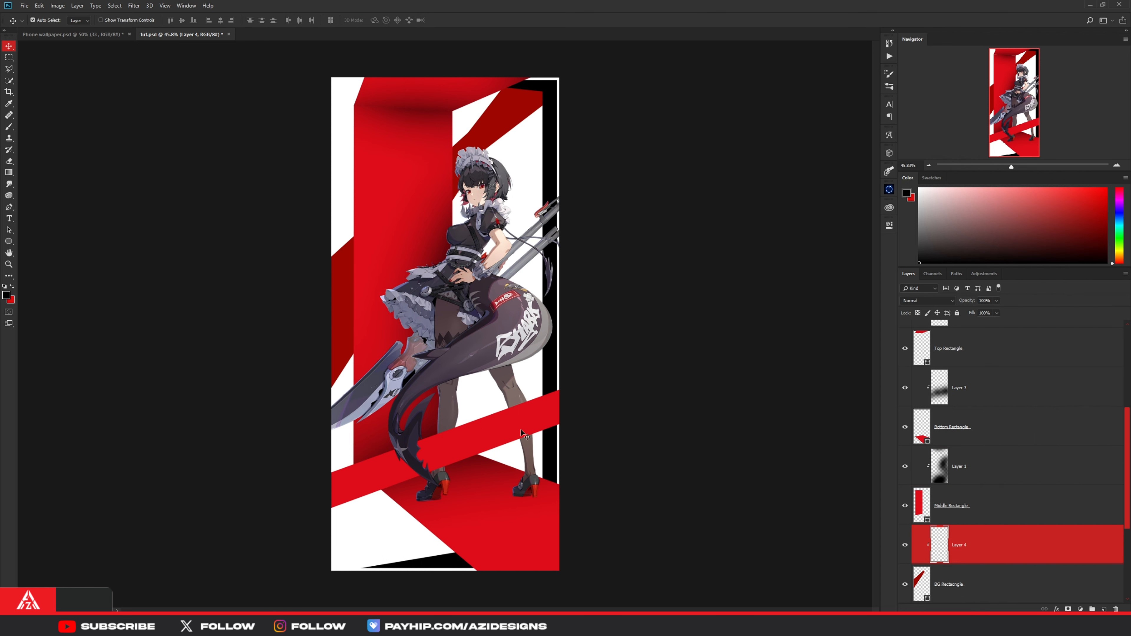
Step: Brush soft black shading onto BG Rectangle where it passes behind Middle Rectangle, using a large soft brush
{"action": "key", "text": "b"}
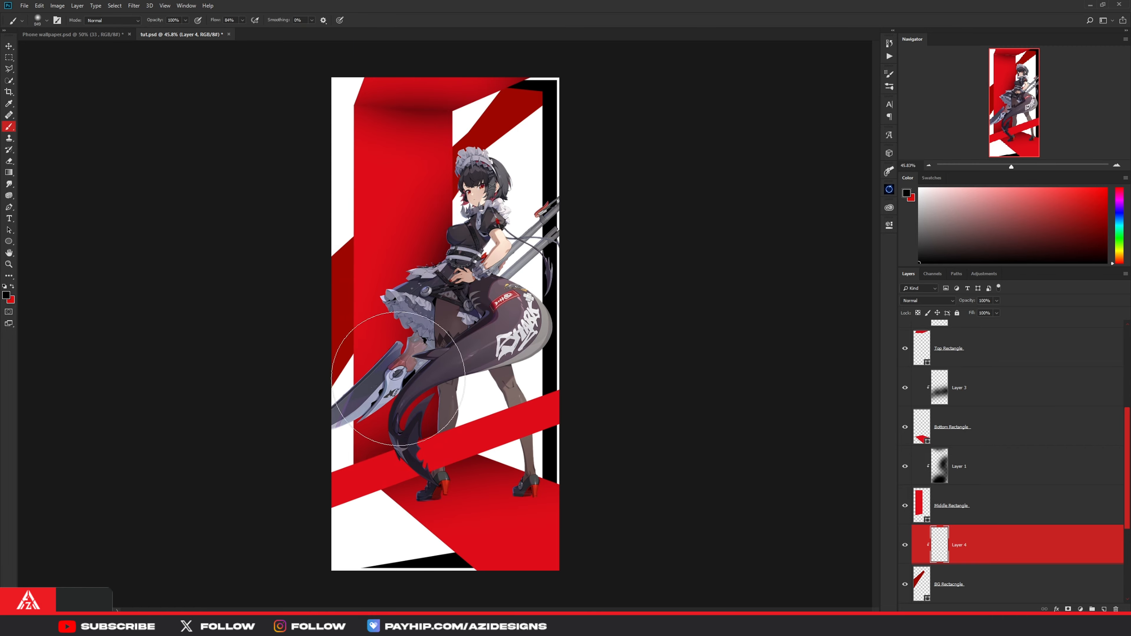
{"action": "left_click", "coordinate": [394, 375]}
{"action": "left_click_drag", "start_coordinate": [394, 373], "coordinate": [437, 374]}
{"action": "left_click", "coordinate": [449, 292]}
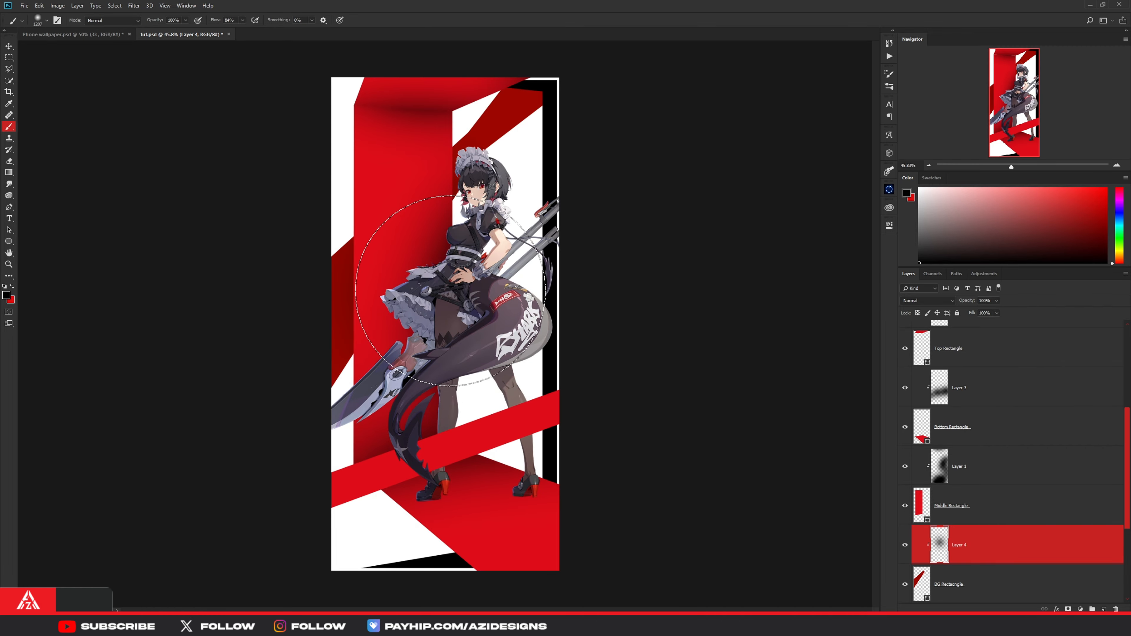
{"action": "left_click", "coordinate": [455, 307]}
{"action": "left_click_drag", "start_coordinate": [434, 290], "coordinate": [414, 290]}
{"action": "left_click_drag", "start_coordinate": [405, 200], "coordinate": [373, 200]}
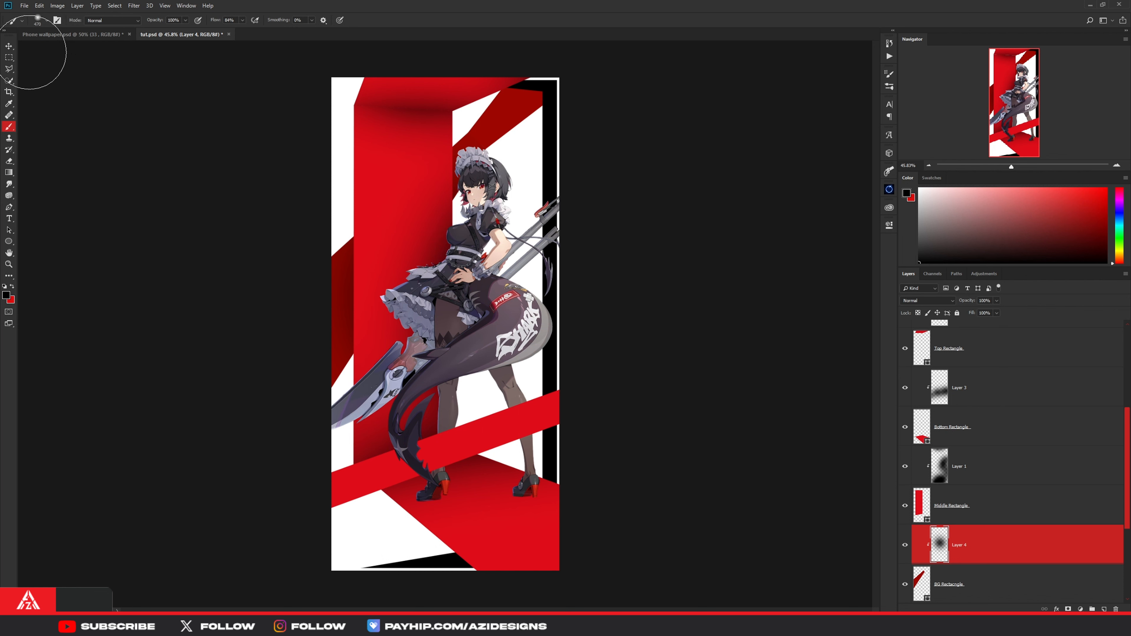
Step: Add a new empty layer directly above BG Top Rectangle
{"action": "left_click", "coordinate": [9, 46]}
{"action": "left_click", "coordinate": [507, 117]}
{"action": "scroll", "coordinate": [1054, 589], "scroll_direction": "down", "scroll_amount": 3}
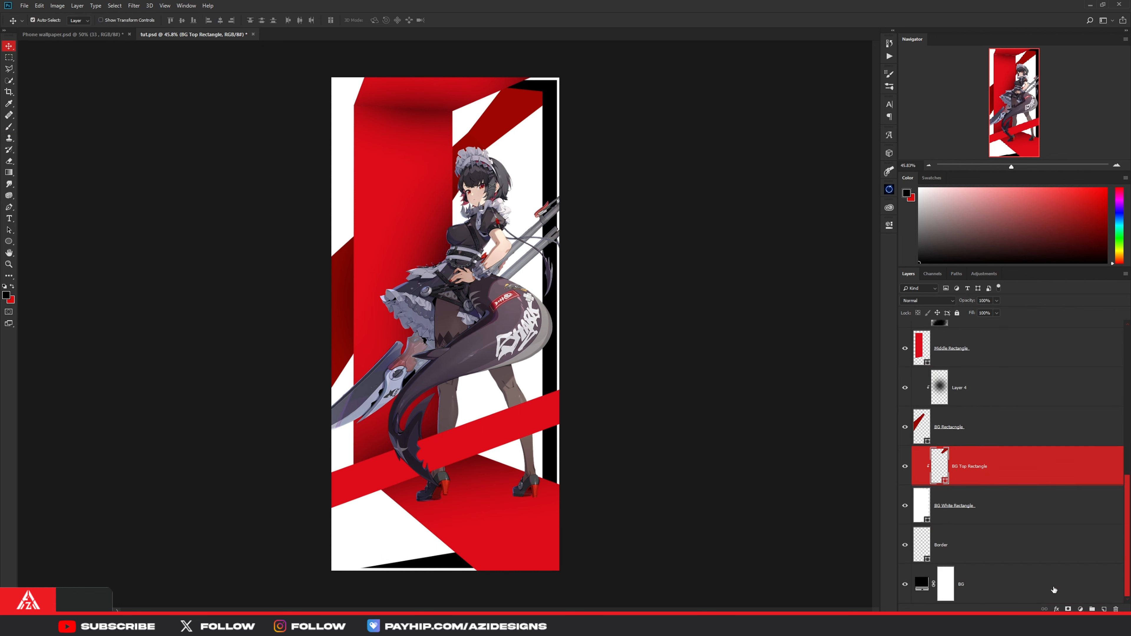
{"action": "key", "text": "ctrl+shift+alt+n"}
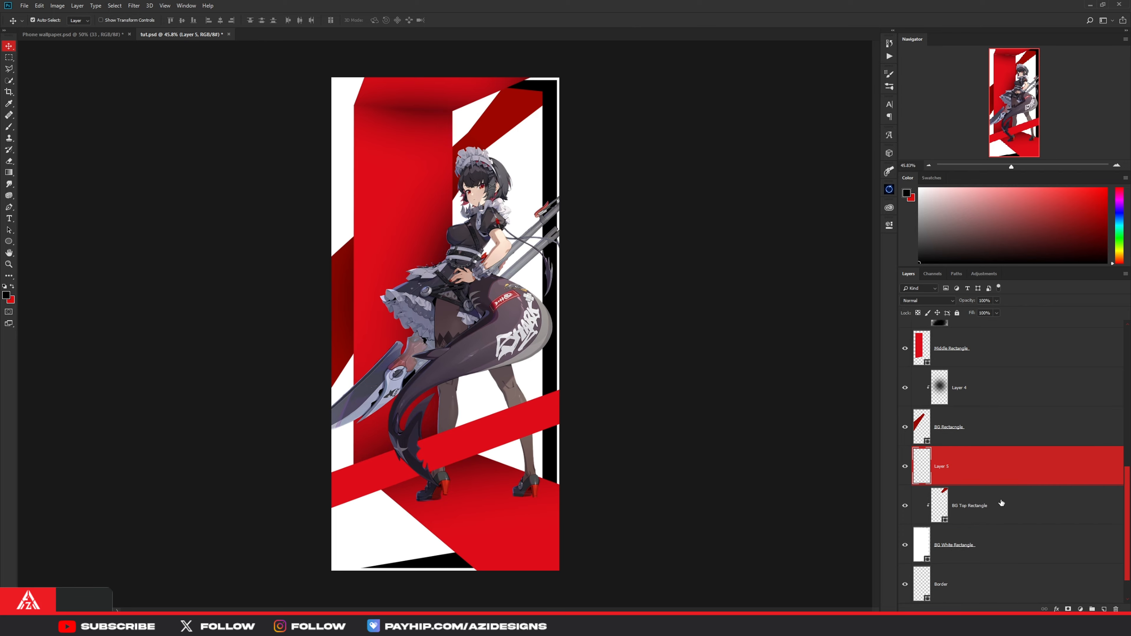
Step: Select the upper dark red band above the headdress with the Polygonal Lasso, tracing from its fold around its upper end
{"action": "left_click", "coordinate": [9, 69]}
{"action": "scroll", "coordinate": [494, 118], "scroll_direction": "up", "scroll_amount": 6}
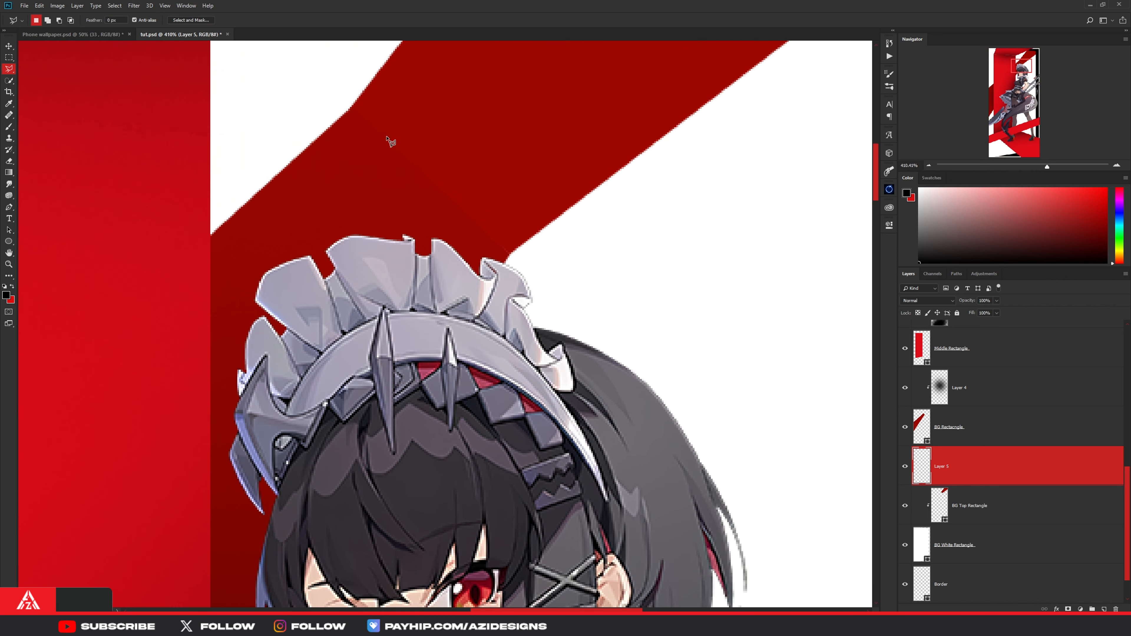
{"action": "right_click", "coordinate": [9, 69]}
{"action": "left_click", "coordinate": [14, 71]}
{"action": "key", "text": "Escape"}
{"action": "left_click", "coordinate": [351, 107]}
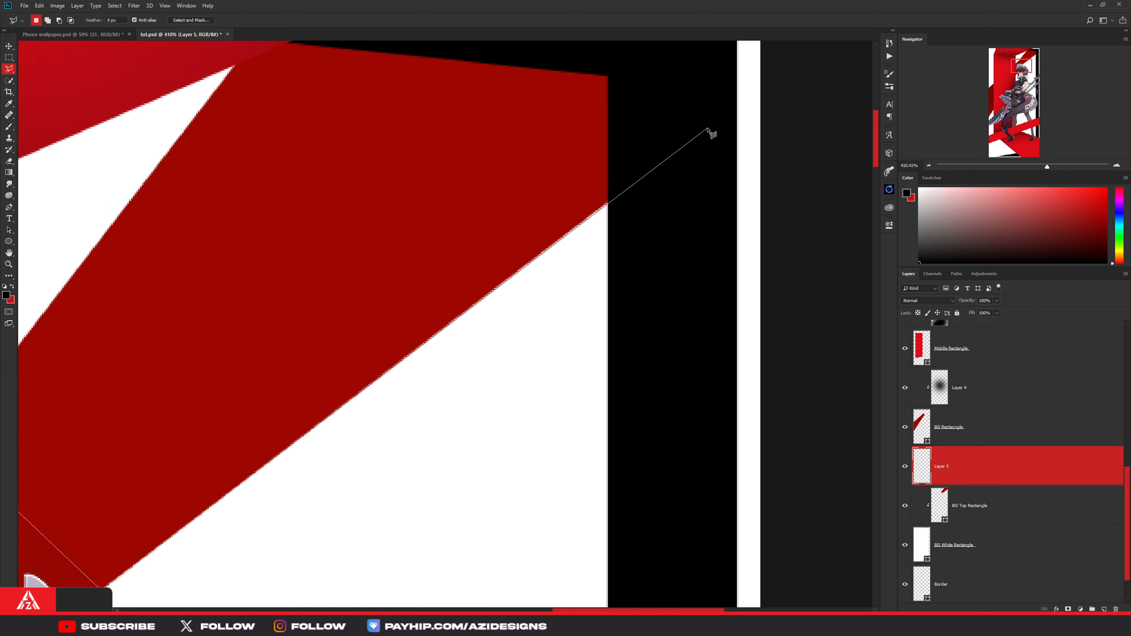
{"action": "left_click", "coordinate": [708, 127]}
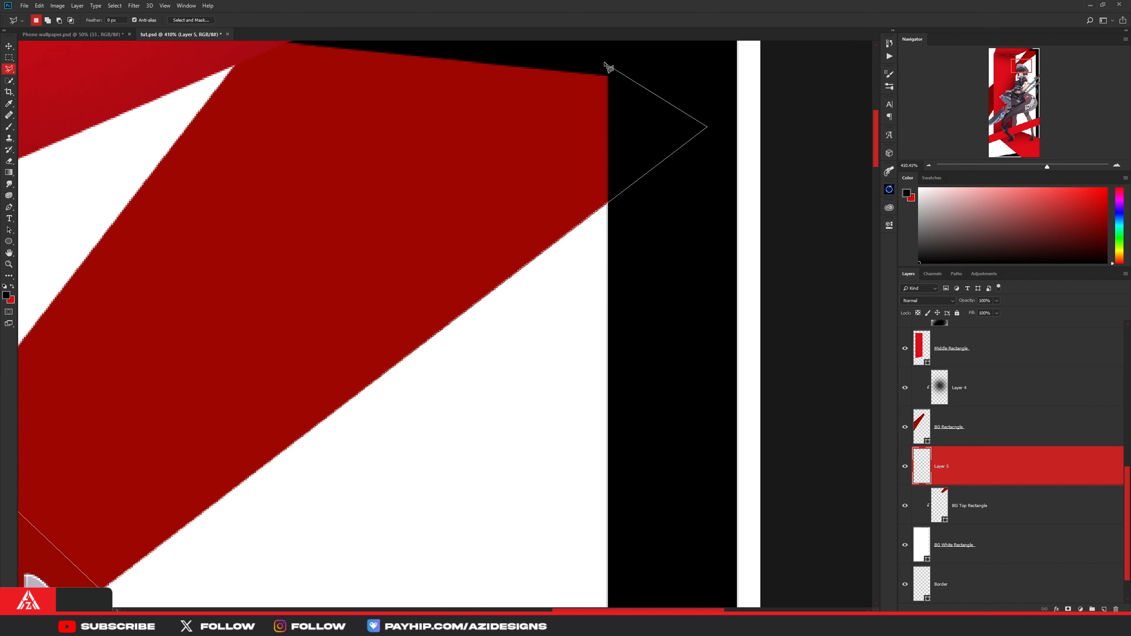
{"action": "left_click", "coordinate": [605, 61]}
{"action": "left_click", "coordinate": [222, 84]}
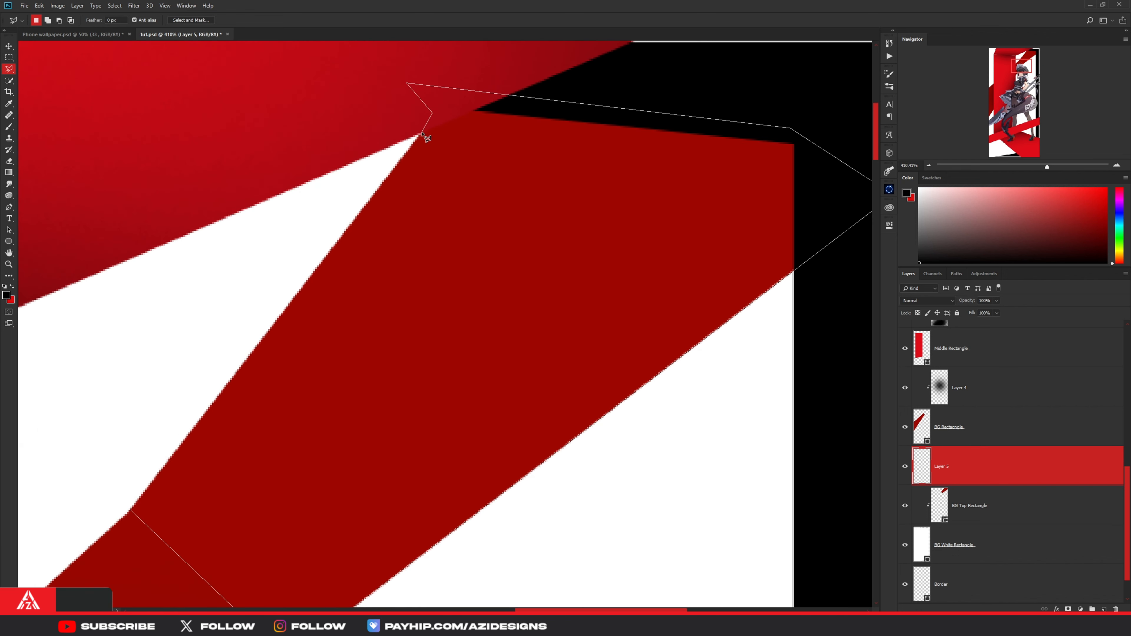
{"action": "left_click", "coordinate": [422, 137]}
{"action": "scroll", "coordinate": [521, 385], "scroll_direction": "down", "scroll_amount": 4}
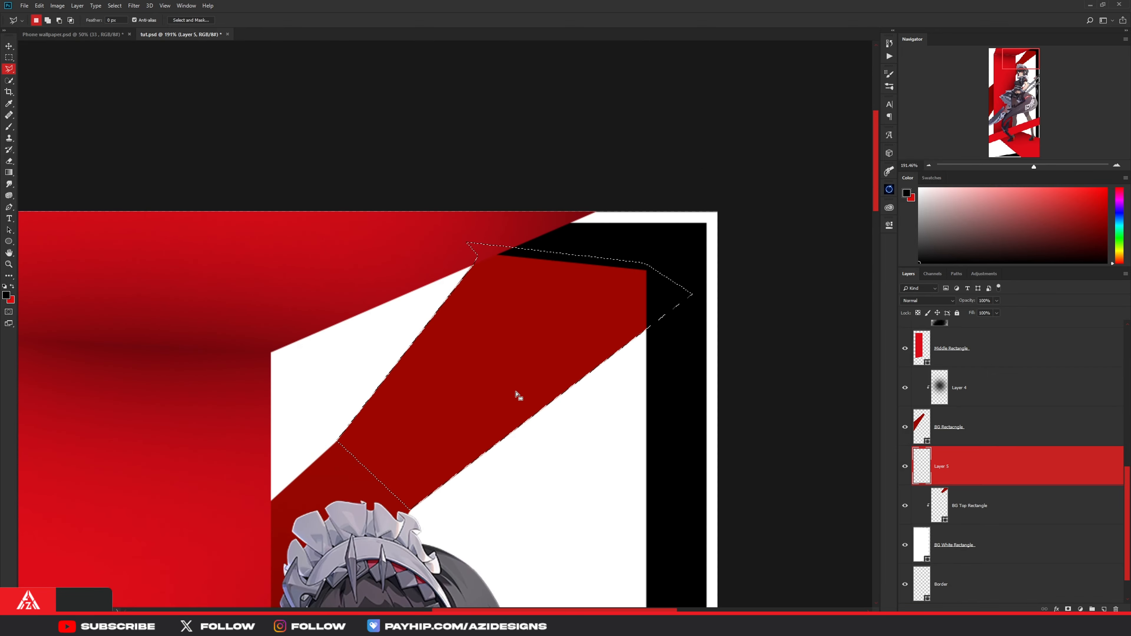
Step: Paint soft black shading inside the selection at the upper dark red band's fold, then fit the wallpaper in view
{"action": "key", "text": "b"}
{"action": "scroll", "coordinate": [659, 426], "scroll_direction": "down", "scroll_amount": 3}
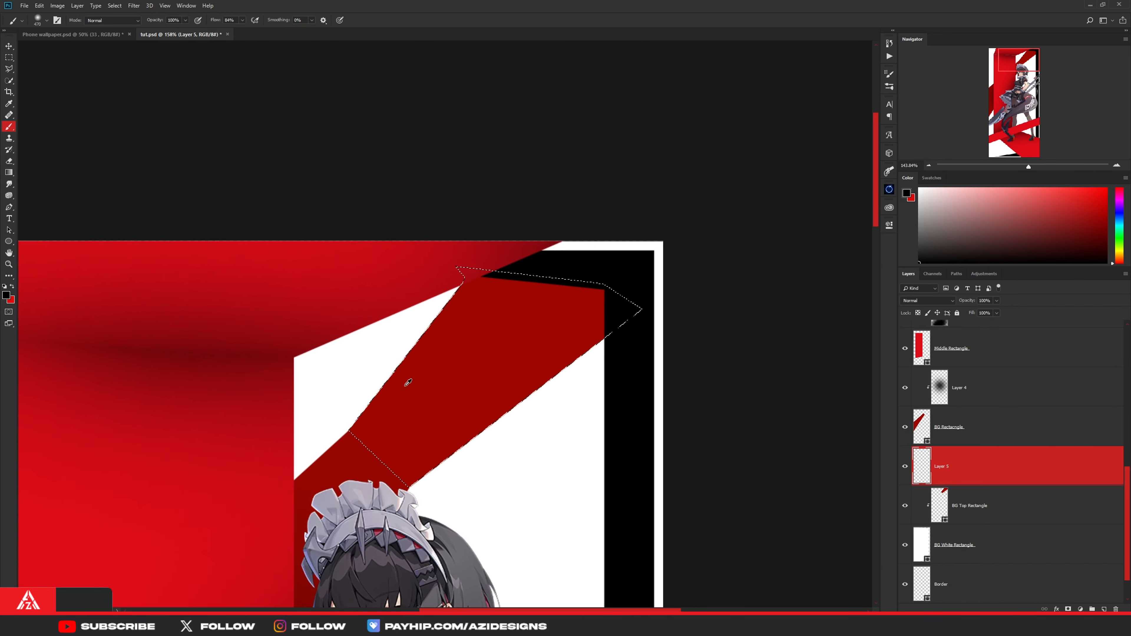
{"action": "mouse_move", "coordinate": [303, 506]}
{"action": "left_mouse_down"}
{"action": "mouse_move", "coordinate": [346, 480]}
{"action": "mouse_move", "coordinate": [530, 490]}
{"action": "left_mouse_up"}
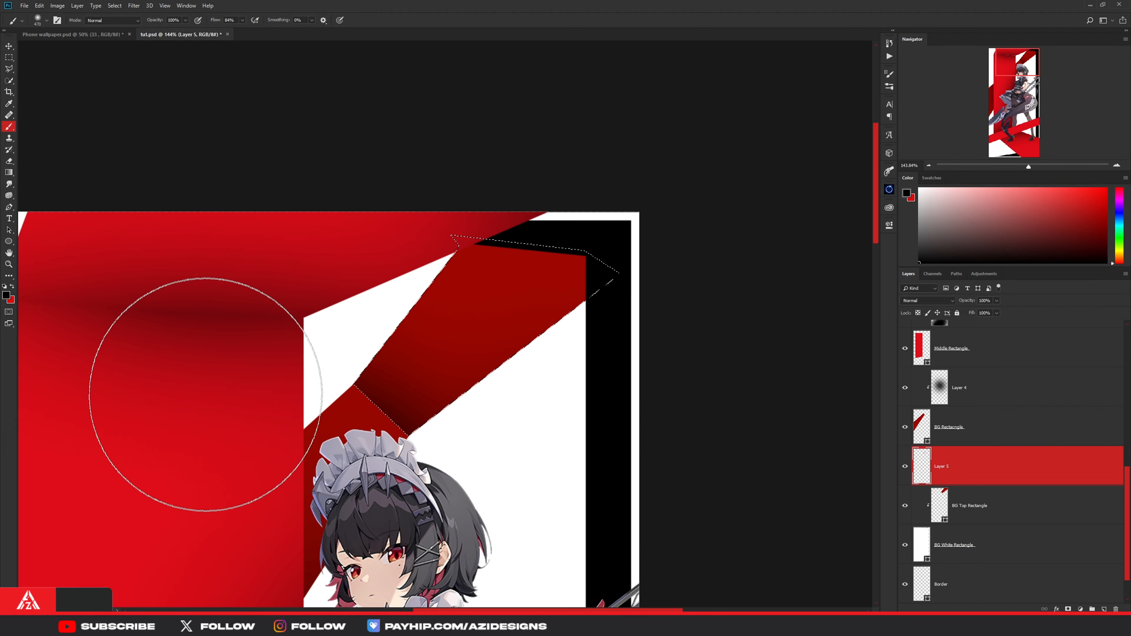
{"action": "scroll", "coordinate": [512, 428], "scroll_direction": "down", "scroll_amount": 3}
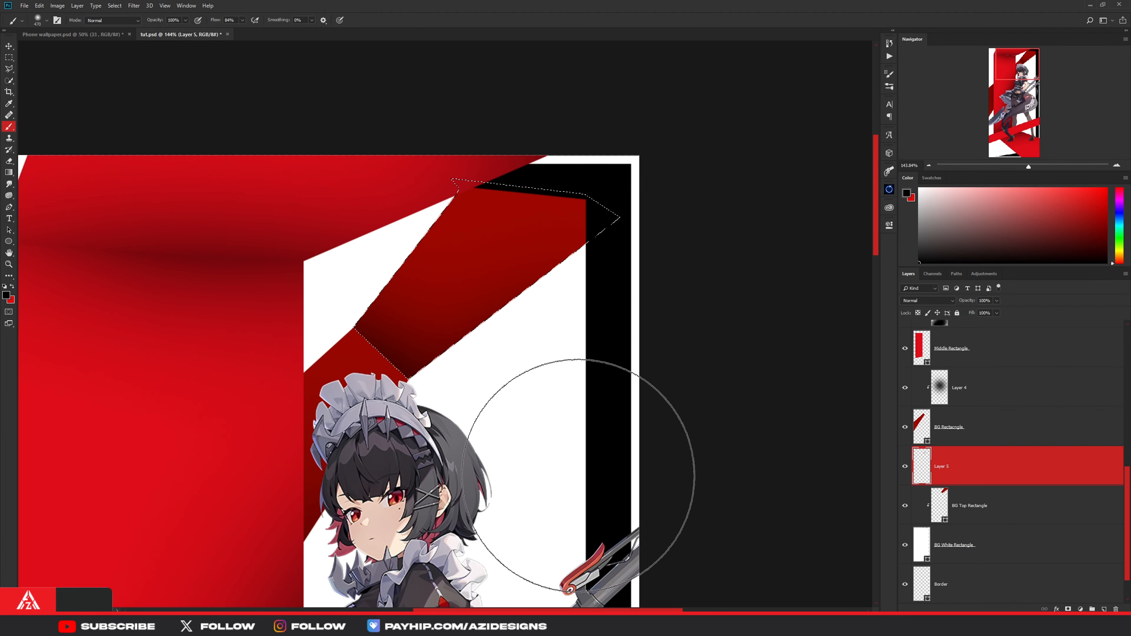
{"action": "key", "text": "ctrl+0"}
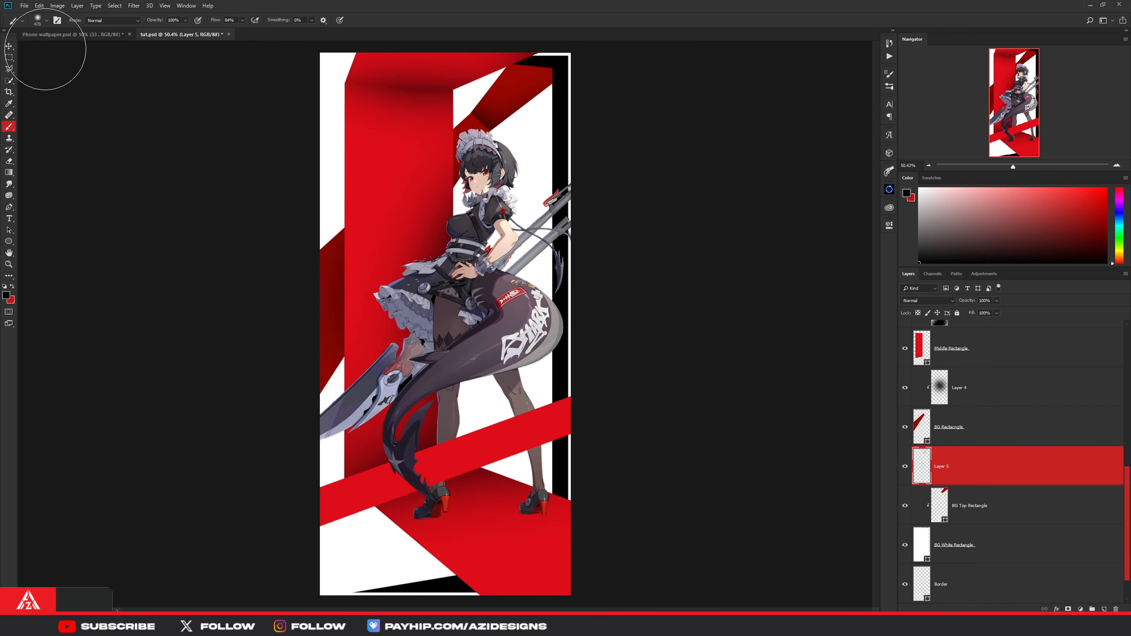
{"action": "left_click", "coordinate": [9, 47]}
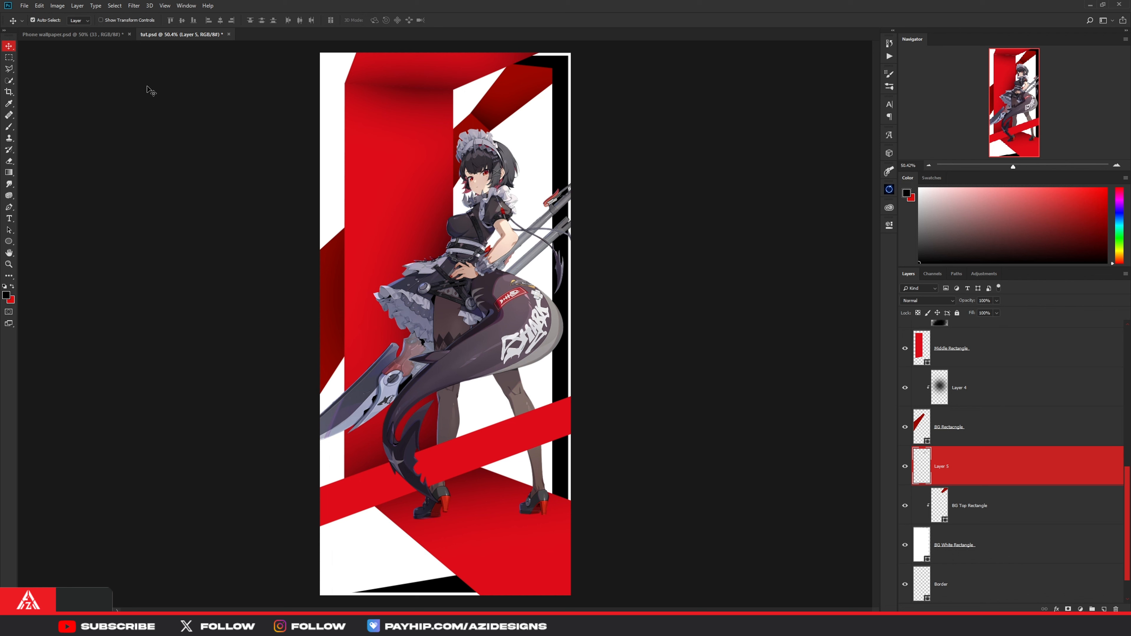
Step: Add a new empty layer above Foreground Rectangle and clip it to that band
{"action": "left_click", "coordinate": [506, 439]}
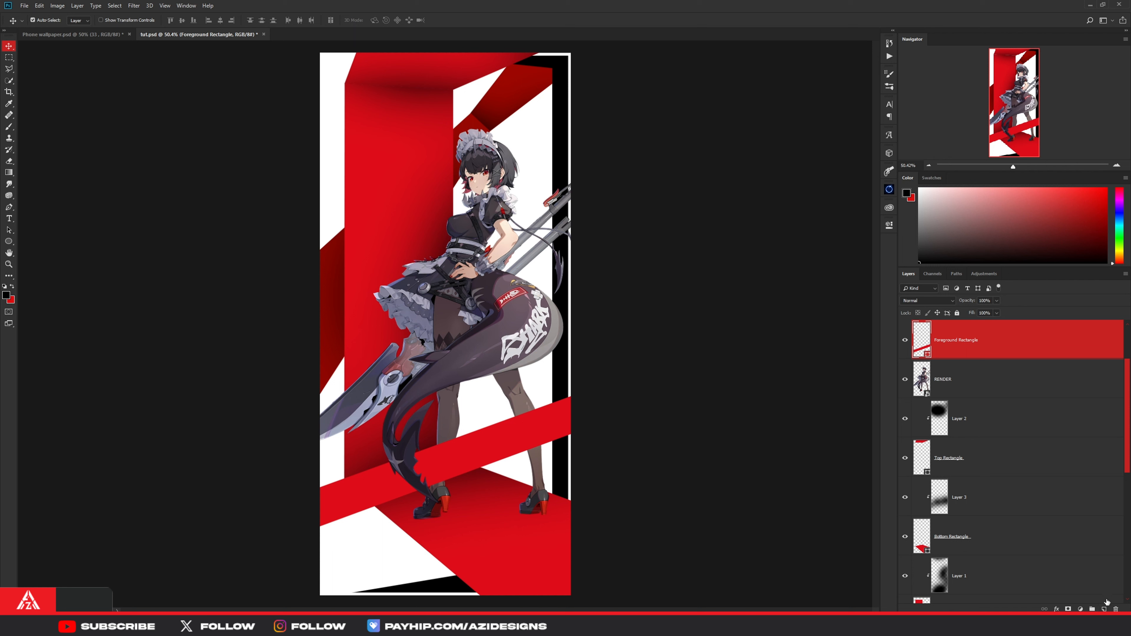
{"action": "left_click", "coordinate": [1104, 609]}
{"action": "right_click", "coordinate": [962, 341]}
{"action": "left_click", "coordinate": [997, 411]}
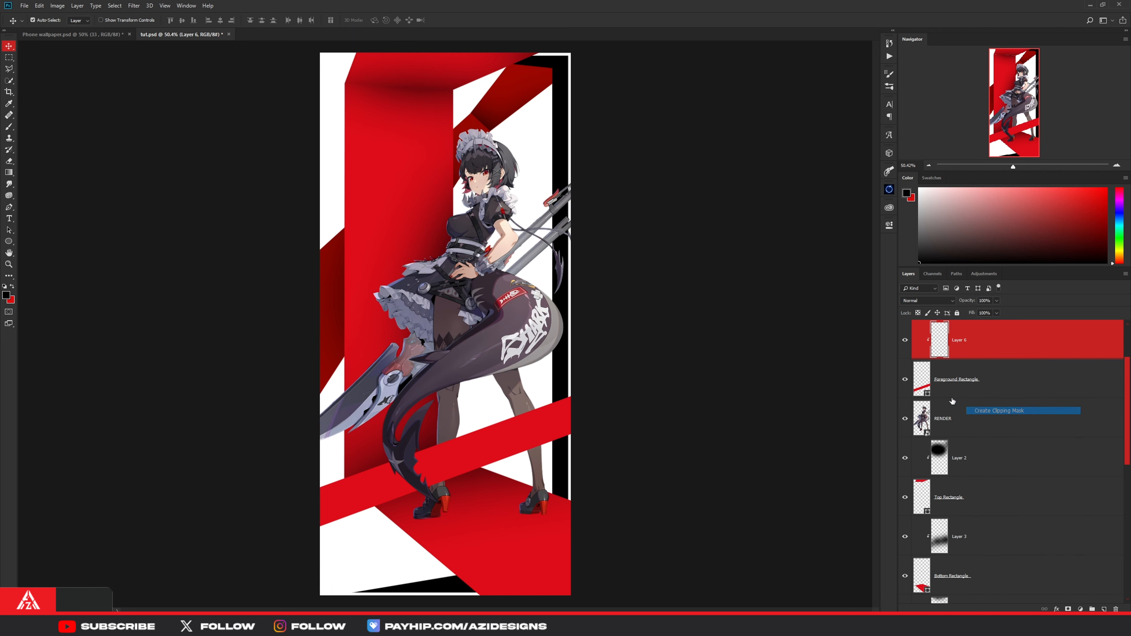
Step: Brush soft black shading along the lower edge of the foreground red band with a large brush at 0% hardness
{"action": "key", "text": "b"}
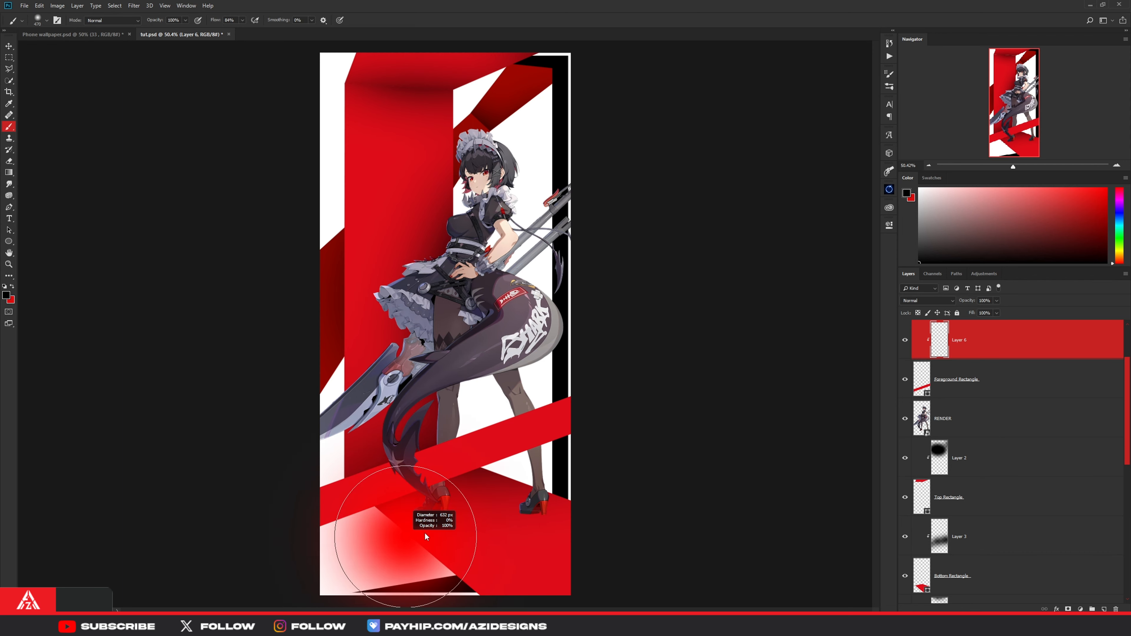
{"action": "scroll", "coordinate": [391, 547], "scroll_direction": "down", "scroll_amount": 1}
{"action": "mouse_move", "coordinate": [391, 547]}
{"action": "left_mouse_down"}
{"action": "mouse_move", "coordinate": [517, 512]}
{"action": "mouse_move", "coordinate": [445, 525]}
{"action": "left_mouse_up"}
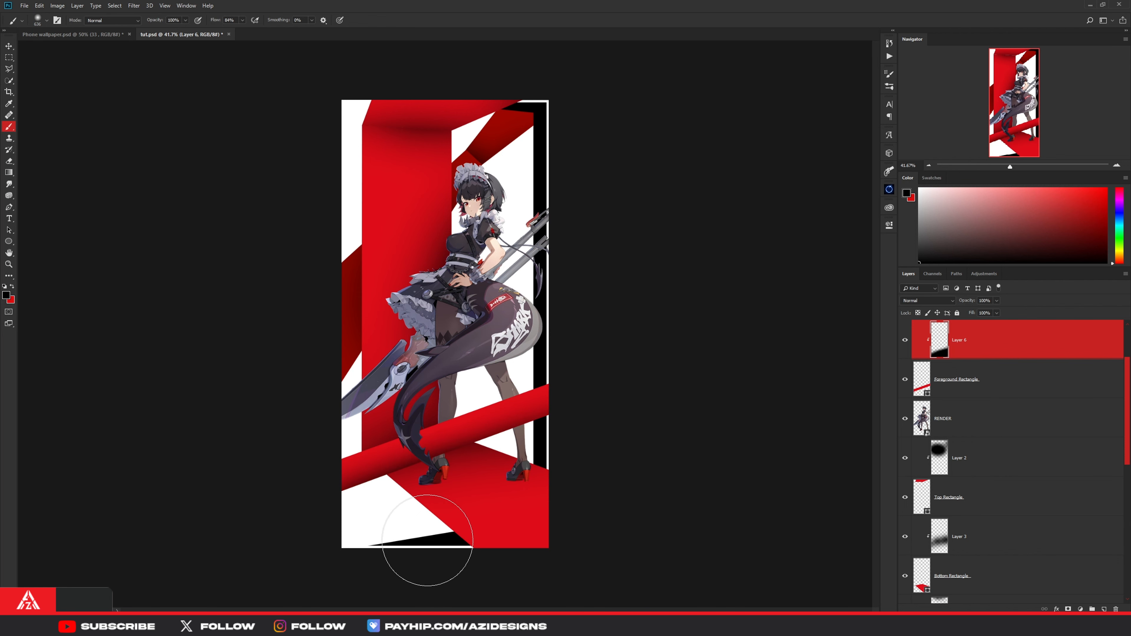
{"action": "scroll", "coordinate": [469, 505], "scroll_direction": "up", "scroll_amount": 2}
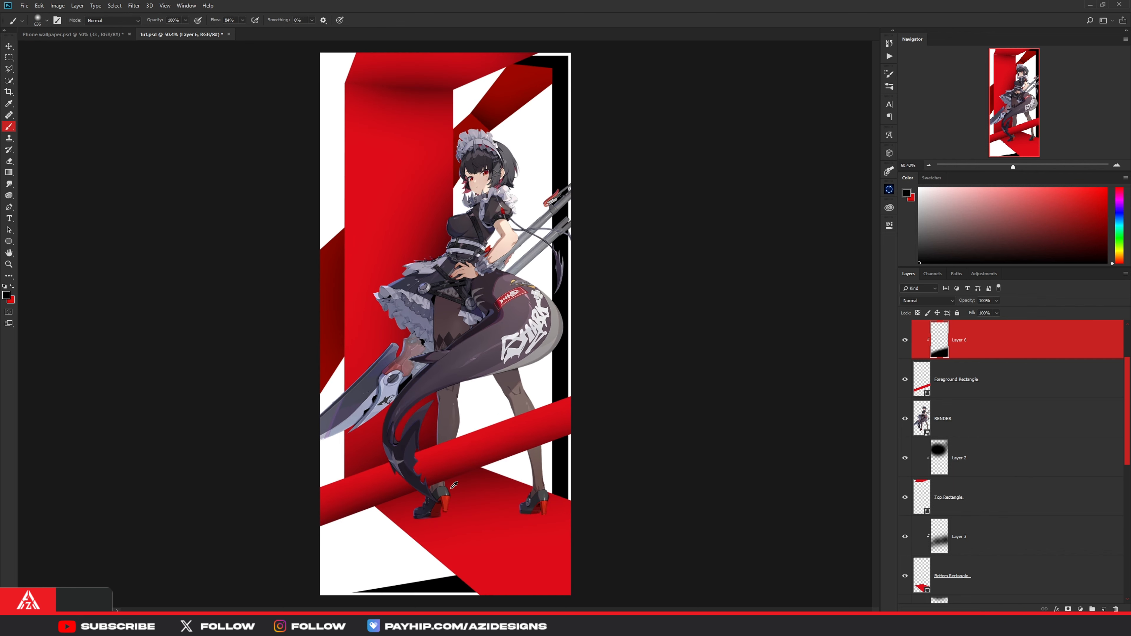
{"action": "left_click", "coordinate": [8, 45]}
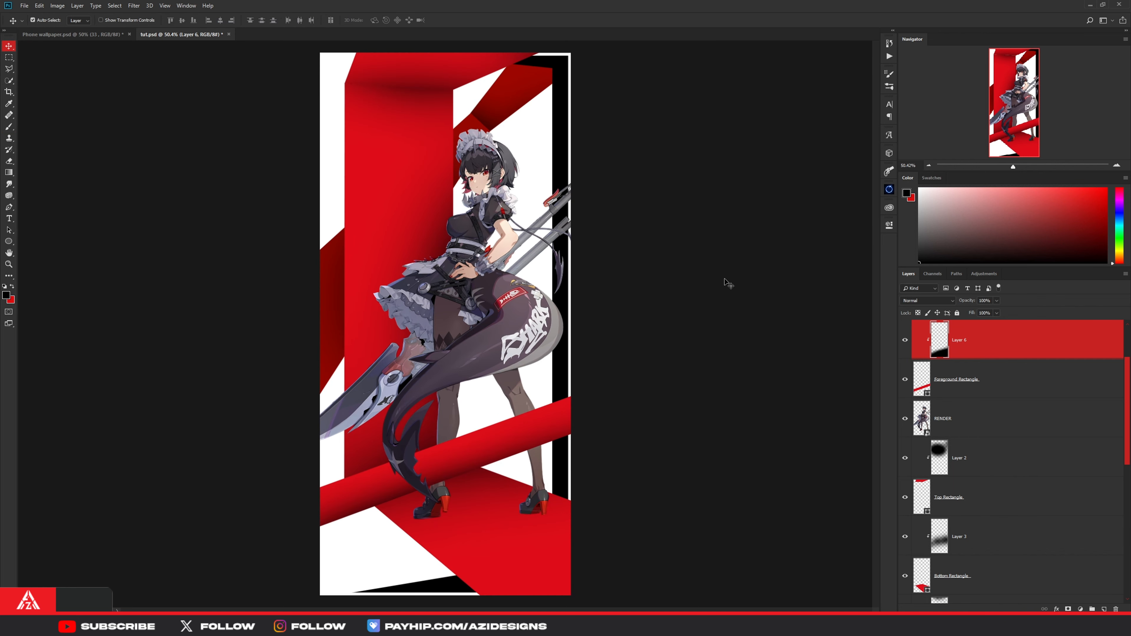
Step: Create an ELLEN JOE text layer above the foreground band's shading layer, coloured white (ffffff)
{"action": "scroll", "coordinate": [989, 392], "scroll_direction": "up", "scroll_amount": 2}
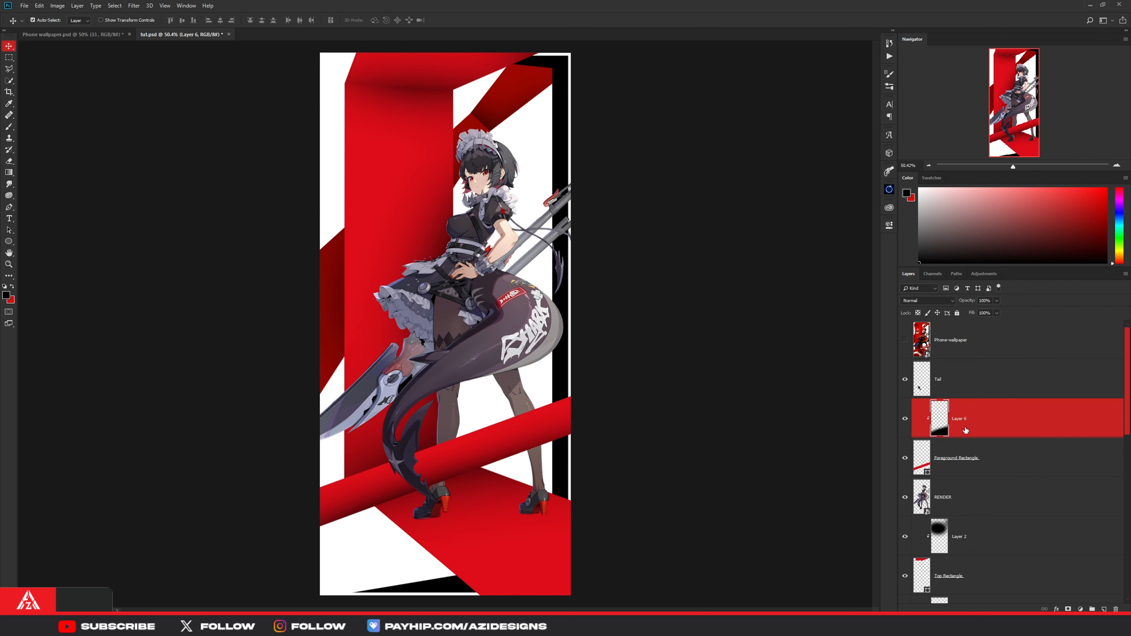
{"action": "key", "text": "t"}
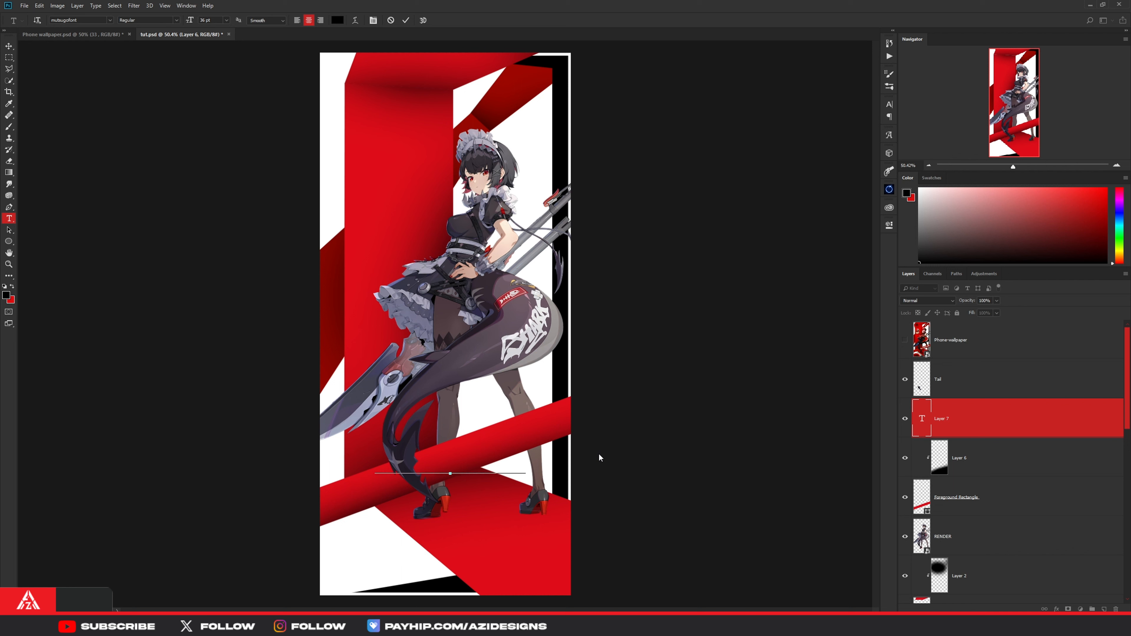
{"action": "key", "text": "ctrl+a"}
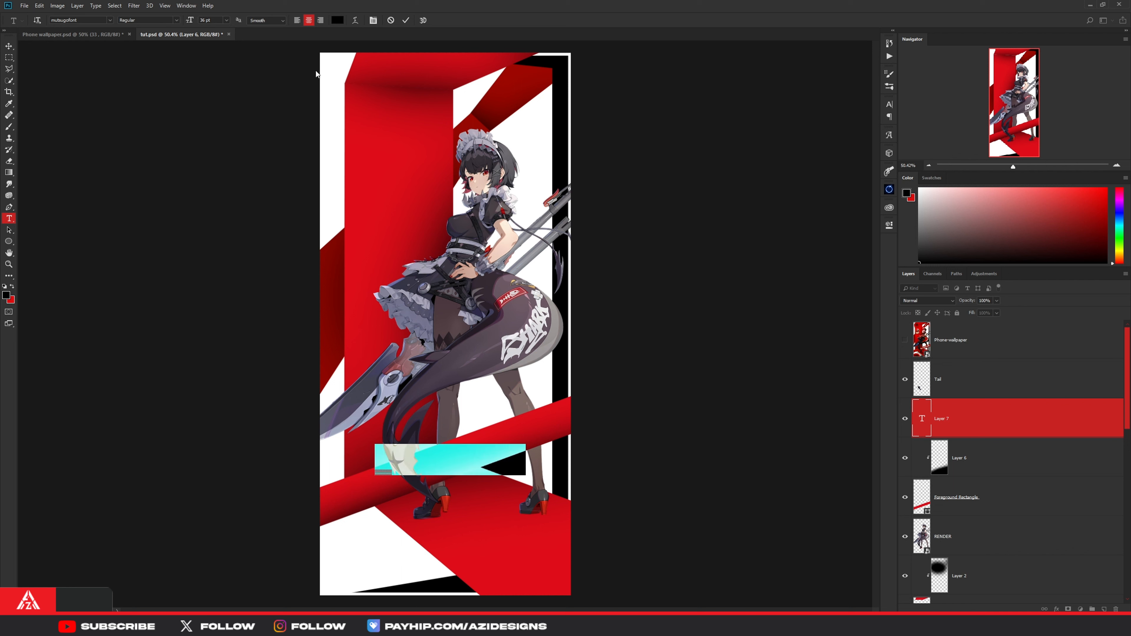
{"action": "left_click", "coordinate": [337, 20]}
{"action": "type", "text": "ffffff"}
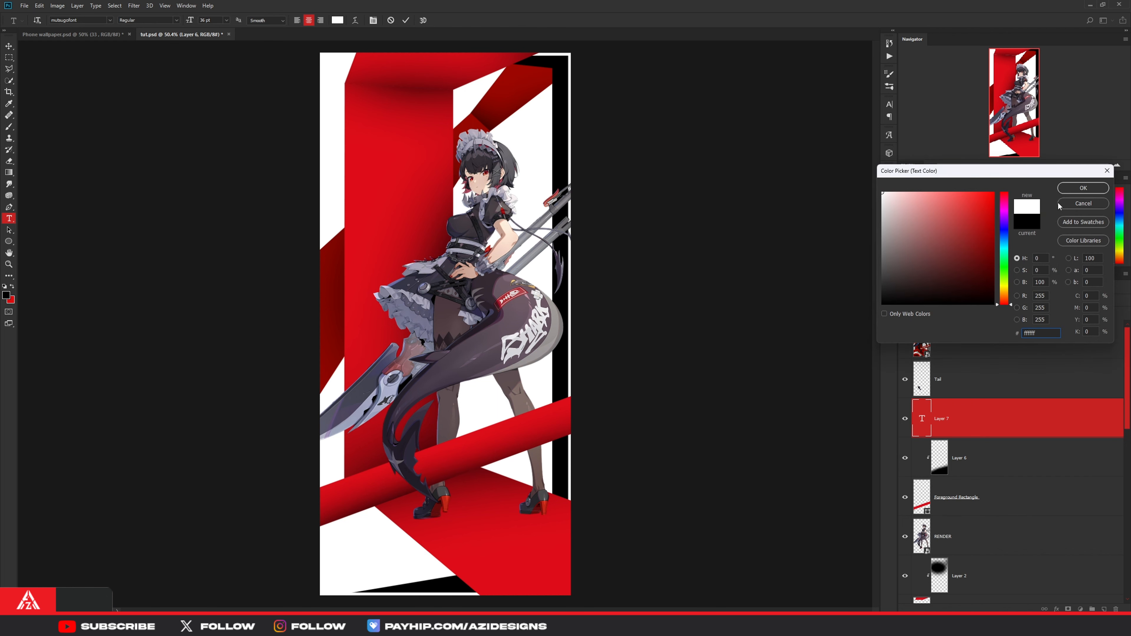
{"action": "left_click", "coordinate": [1083, 188]}
{"action": "left_click", "coordinate": [977, 419]}
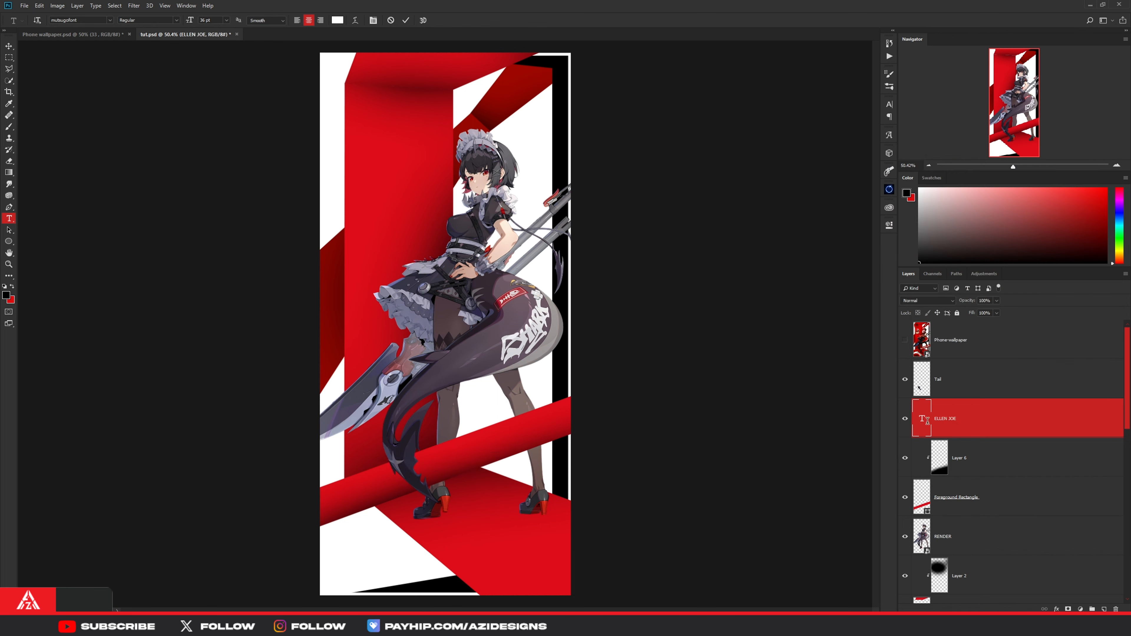
Step: Change the ELLEN JOE text's font to Longhaul
{"action": "double_click", "coordinate": [927, 421]}
{"action": "left_click", "coordinate": [107, 21]}
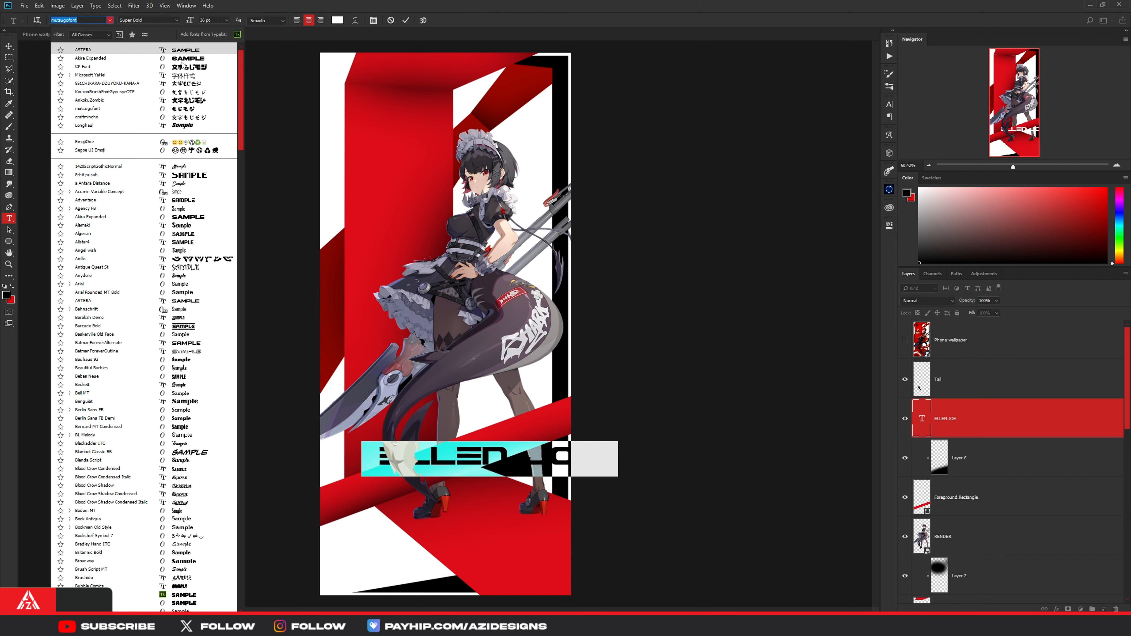
{"action": "key", "text": "Escape"}
{"action": "key", "text": "Escape"}
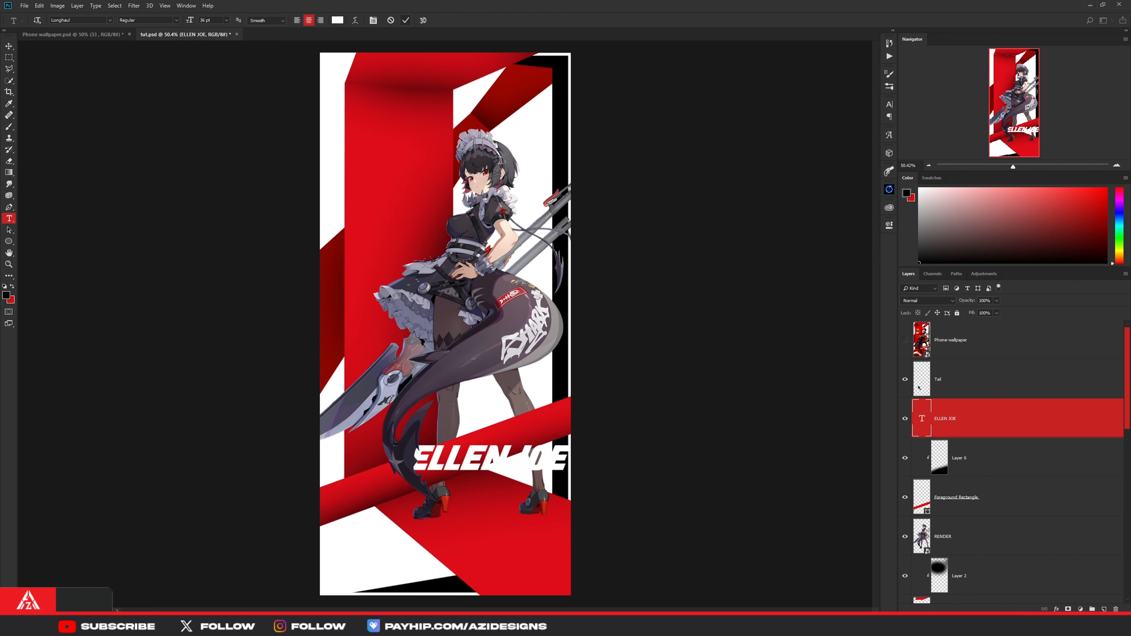
Step: Rotate, scale and move the ELLEN JOE text so it fits along the slanted foreground red band beside the tail
{"action": "left_click", "coordinate": [9, 46]}
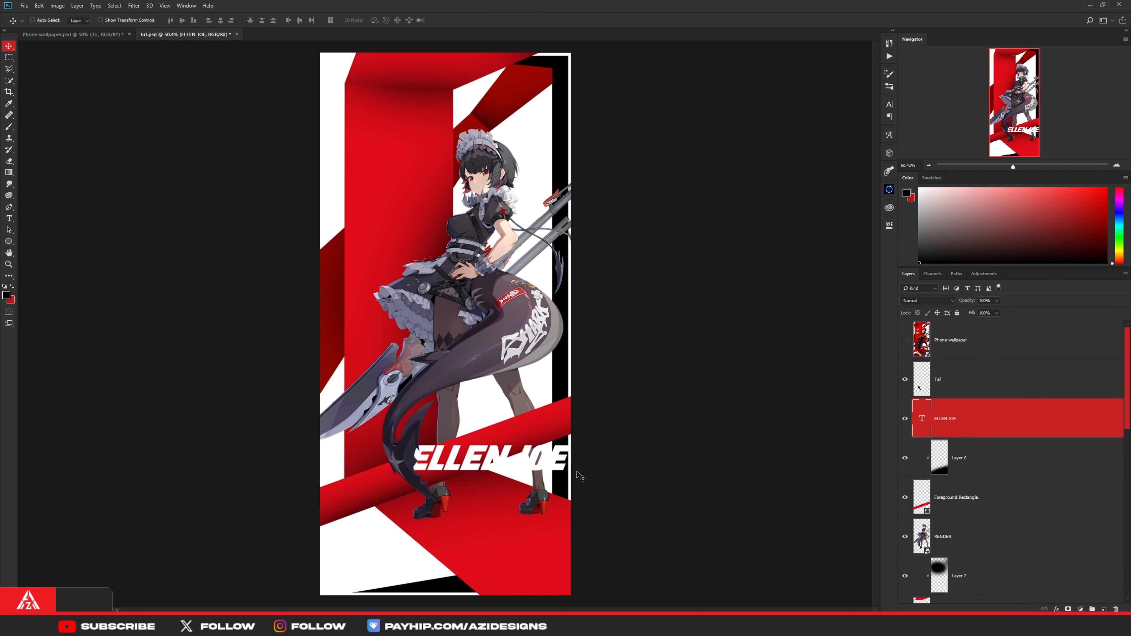
{"action": "key", "text": "ctrl+t"}
{"action": "left_click_drag", "start_coordinate": [544, 424], "coordinate": [545, 426]}
{"action": "left_click_drag", "start_coordinate": [516, 435], "coordinate": [516, 437]}
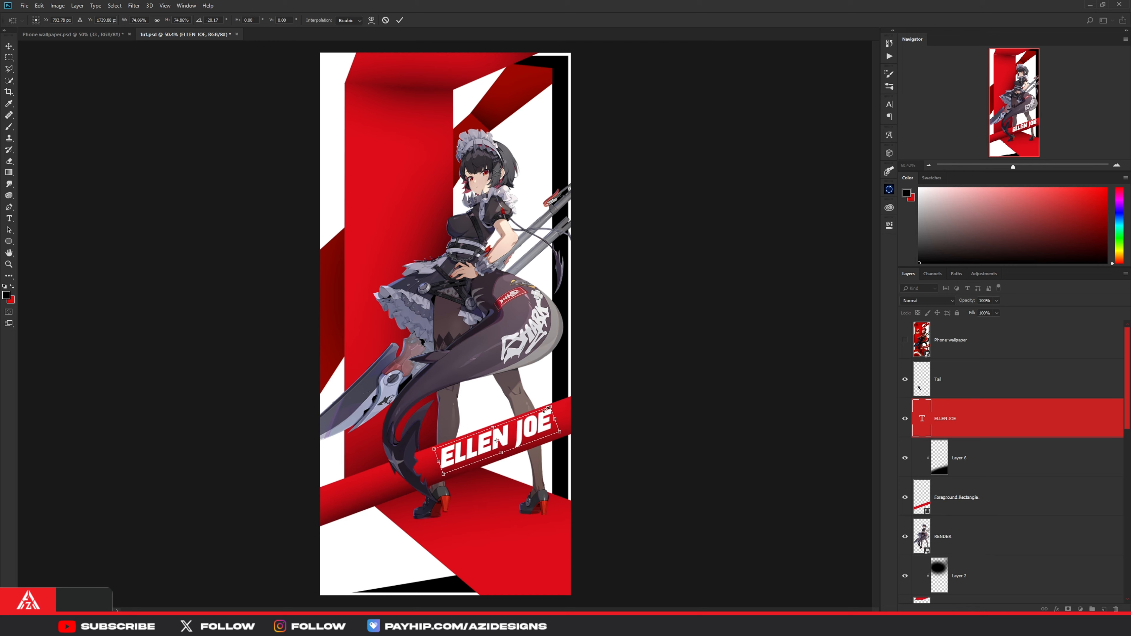
{"action": "left_click_drag", "start_coordinate": [577, 410], "coordinate": [568, 417]}
{"action": "scroll", "coordinate": [500, 444], "scroll_direction": "up", "scroll_amount": 6}
{"action": "left_click_drag", "start_coordinate": [609, 376], "coordinate": [563, 410]}
{"action": "key", "text": "Return"}
{"action": "scroll", "coordinate": [520, 394], "scroll_direction": "down", "scroll_amount": 6}
{"action": "key", "text": "ctrl+t"}
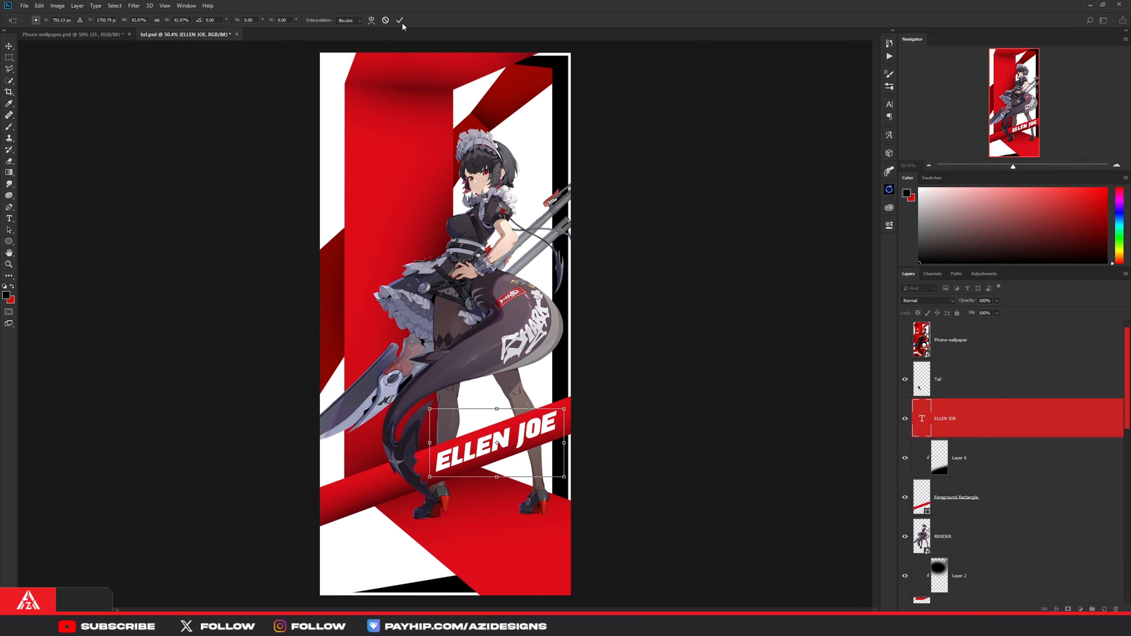
{"action": "left_click", "coordinate": [400, 20]}
Step: Add a black drop shadow to the ELLEN JOE text with a short distance, 9 px size and slightly reduced opacity
{"action": "right_click", "coordinate": [968, 413]}
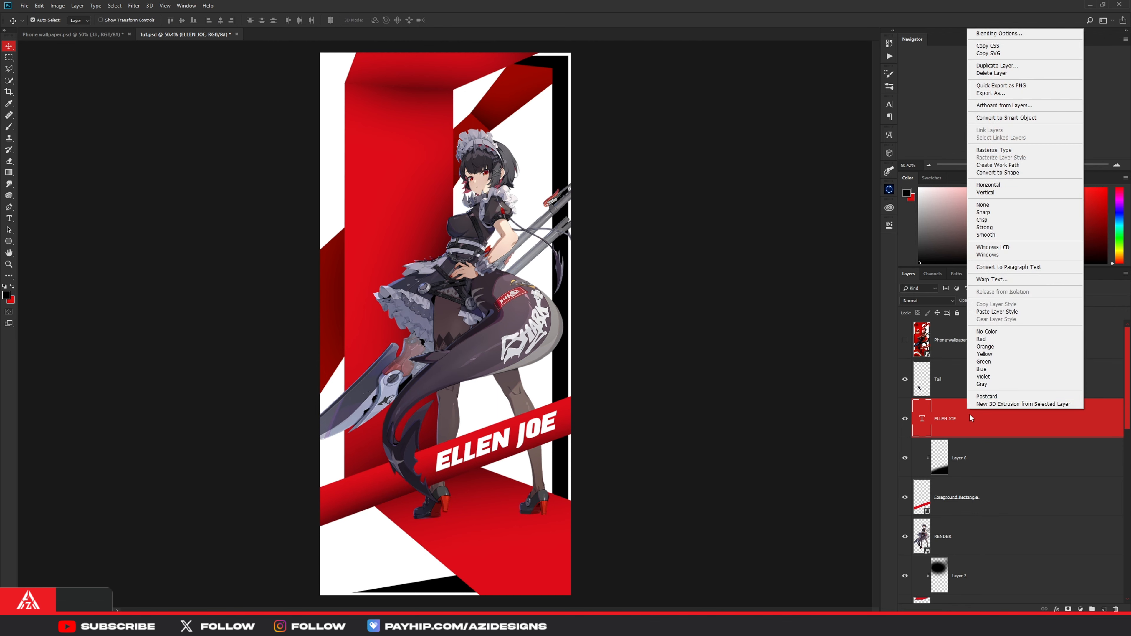
{"action": "left_click", "coordinate": [1003, 33]}
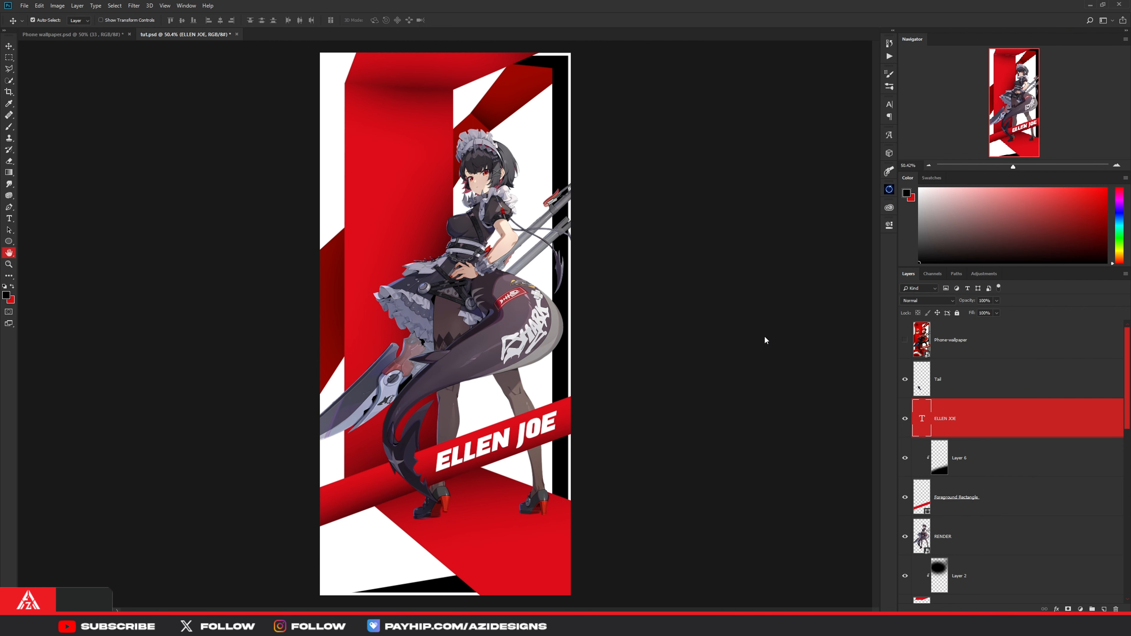
{"action": "left_click", "coordinate": [608, 205]}
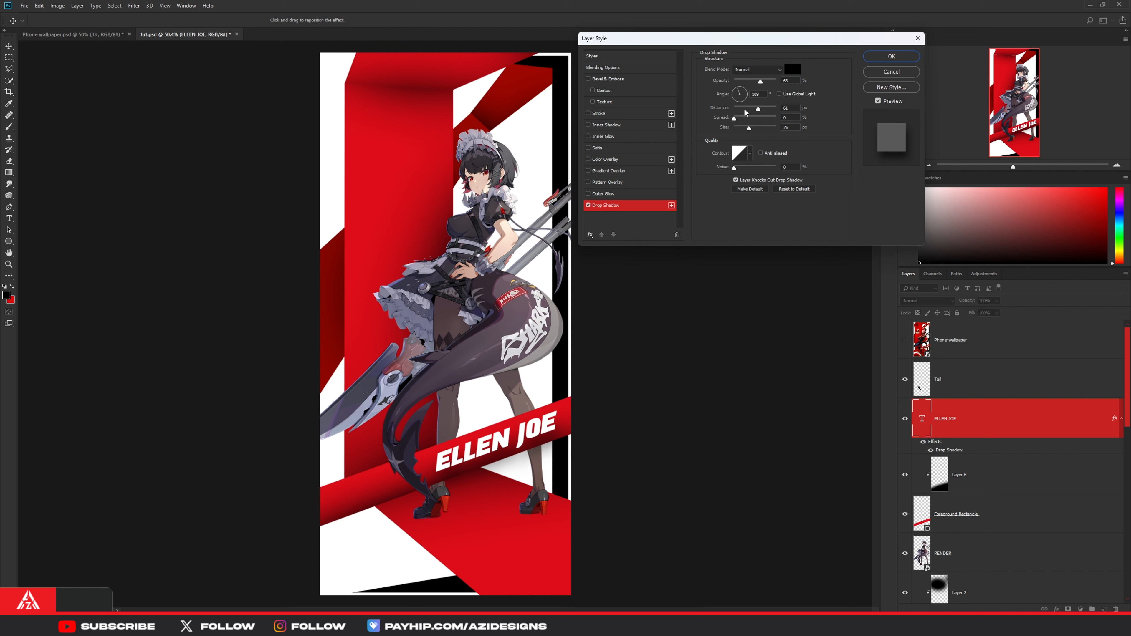
{"action": "mouse_move", "coordinate": [758, 109]}
{"action": "left_mouse_down"}
{"action": "mouse_move", "coordinate": [738, 130]}
{"action": "mouse_move", "coordinate": [740, 111]}
{"action": "left_mouse_up"}
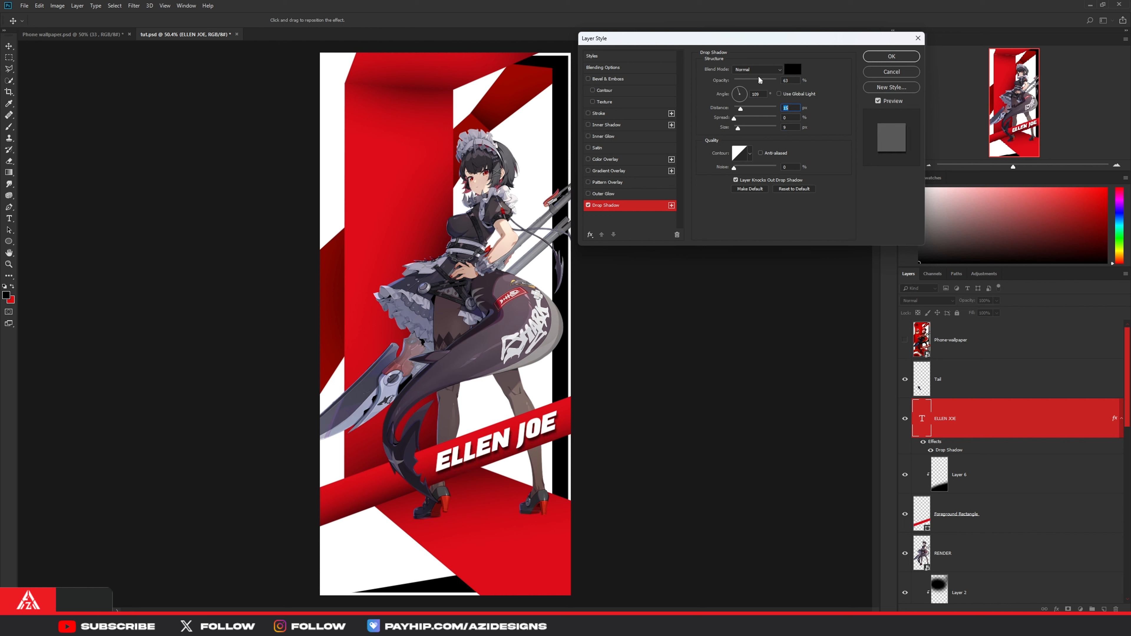
{"action": "left_click_drag", "start_coordinate": [760, 80], "coordinate": [755, 82]}
{"action": "left_click", "coordinate": [877, 61]}
Step: Scale the ELLEN JOE text to about 89% around its centre, then fit the wallpaper in view
{"action": "scroll", "coordinate": [515, 455], "scroll_direction": "up", "scroll_amount": 3}
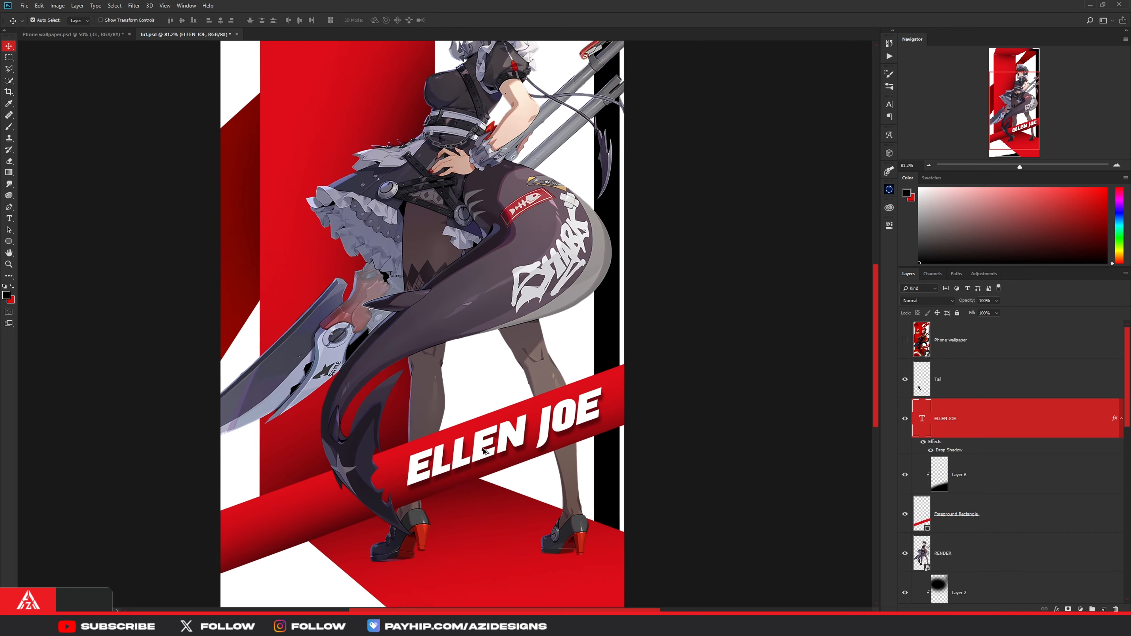
{"action": "key", "text": "ctrl+t"}
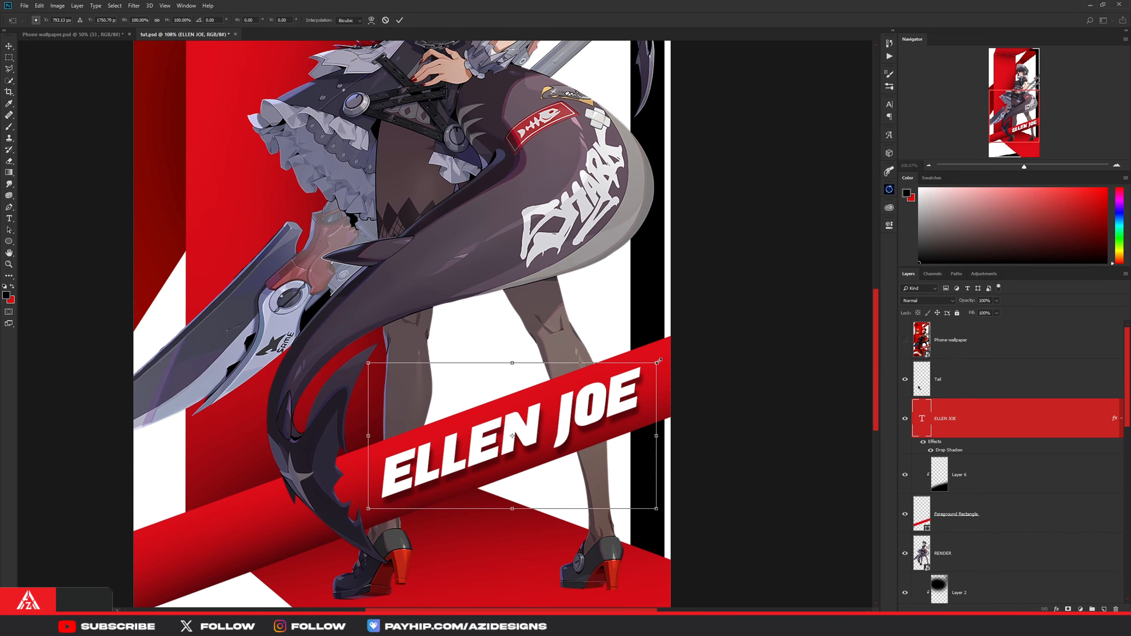
{"action": "left_click_drag", "start_coordinate": [659, 360], "coordinate": [638, 370]}
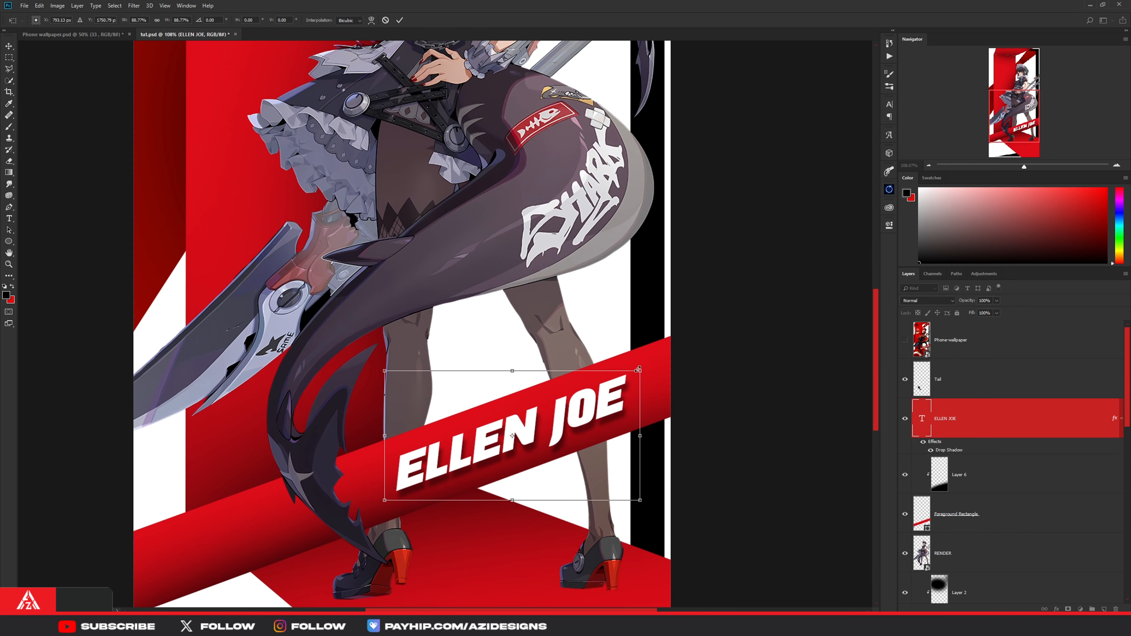
{"action": "left_click", "coordinate": [399, 20]}
{"action": "key", "text": "ctrl+0"}
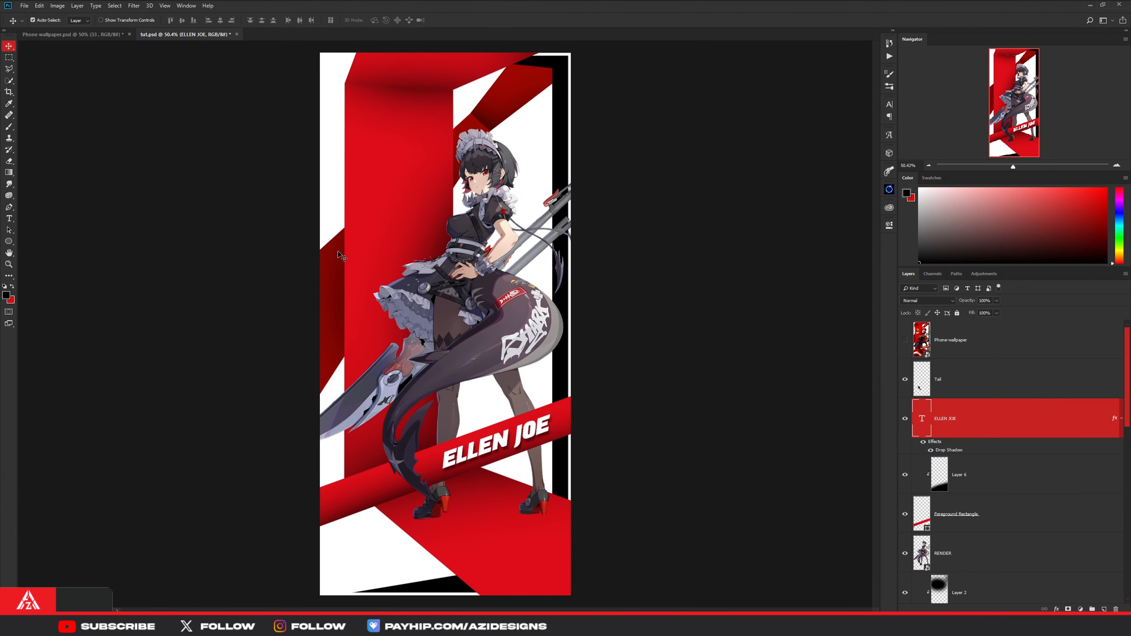
Step: Toggle the Phone wallpaper reference layer to compare its lettering with the ELLEN JOE text, leaving the reference hidden
{"action": "left_click", "coordinate": [905, 347]}
{"action": "left_click", "coordinate": [905, 348]}
{"action": "left_click", "coordinate": [905, 348]}
{"action": "left_click", "coordinate": [905, 349]}
{"action": "left_click", "coordinate": [905, 348]}
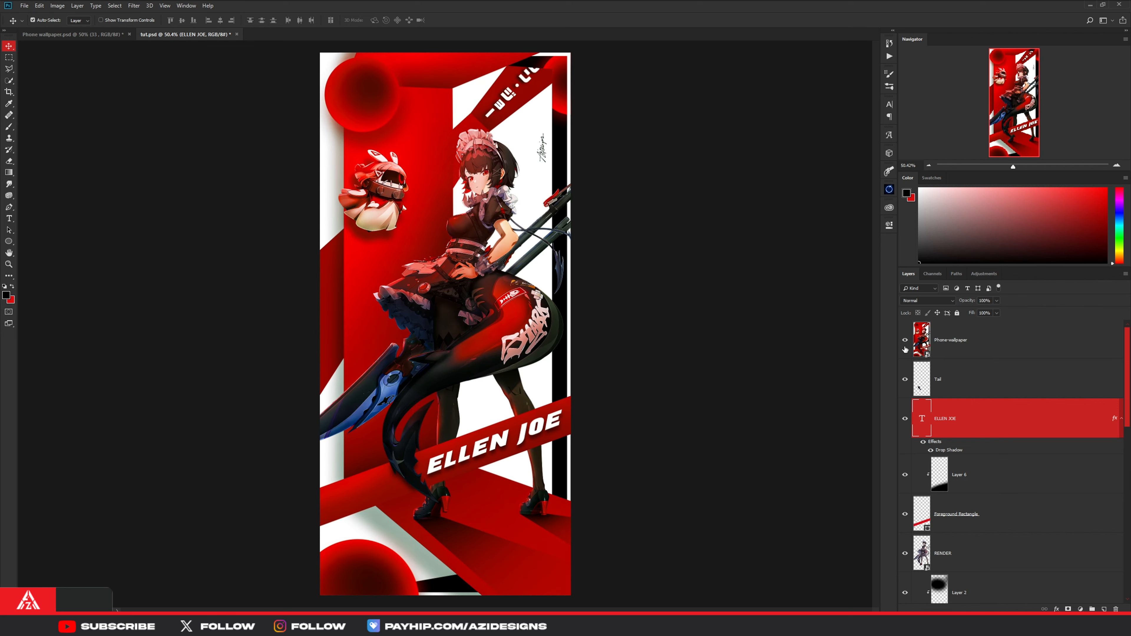
{"action": "left_click", "coordinate": [905, 349]}
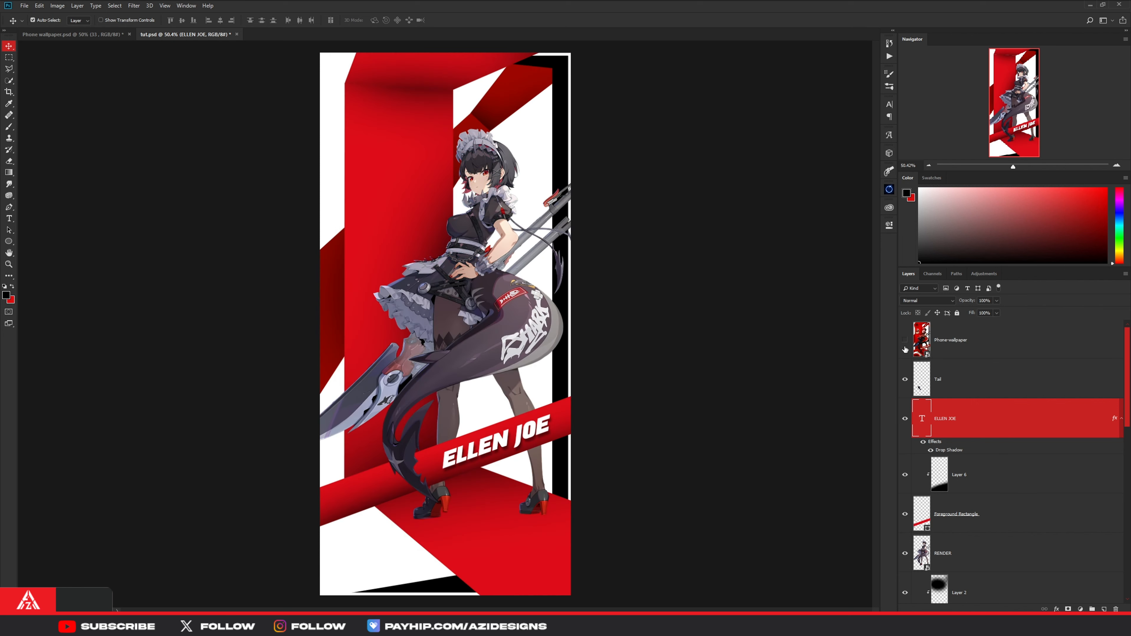
Step: Set the ELLEN JOE text's letter tracking to 120
{"action": "double_click", "coordinate": [921, 423]}
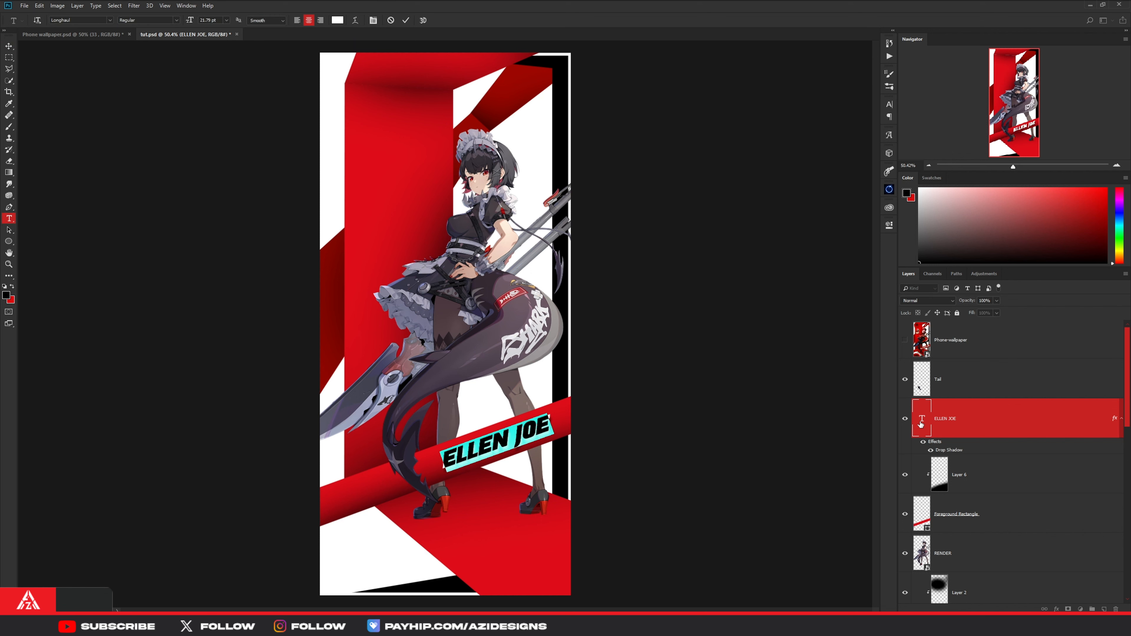
{"action": "left_click", "coordinate": [890, 225]}
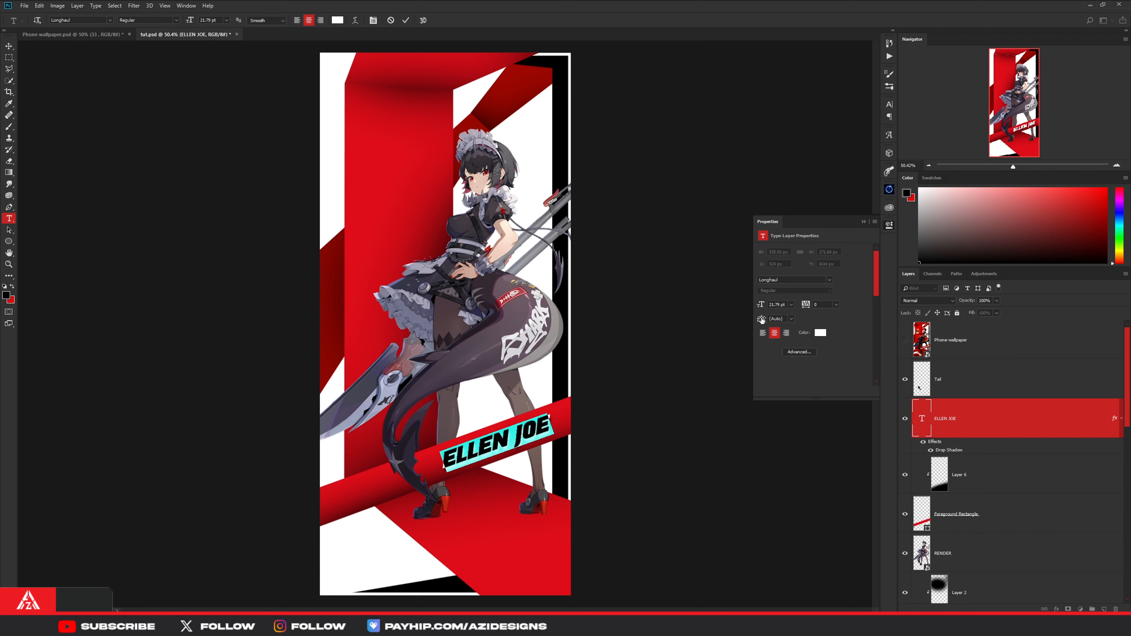
{"action": "left_click_drag", "start_coordinate": [804, 304], "coordinate": [804, 305]}
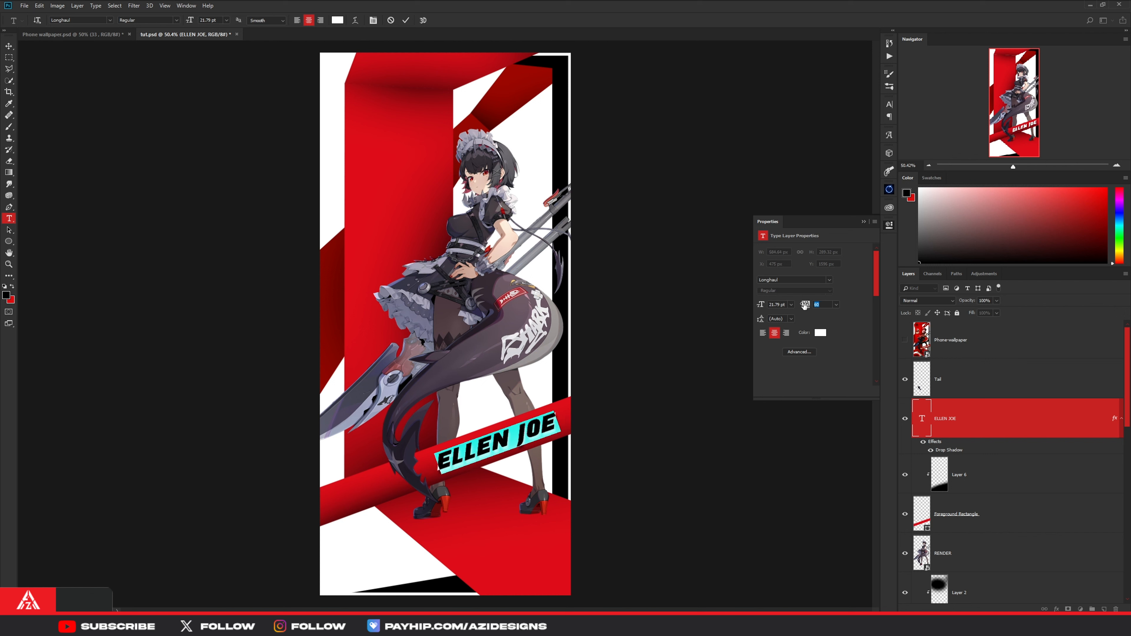
{"action": "left_click_drag", "start_coordinate": [809, 304], "coordinate": [810, 304]}
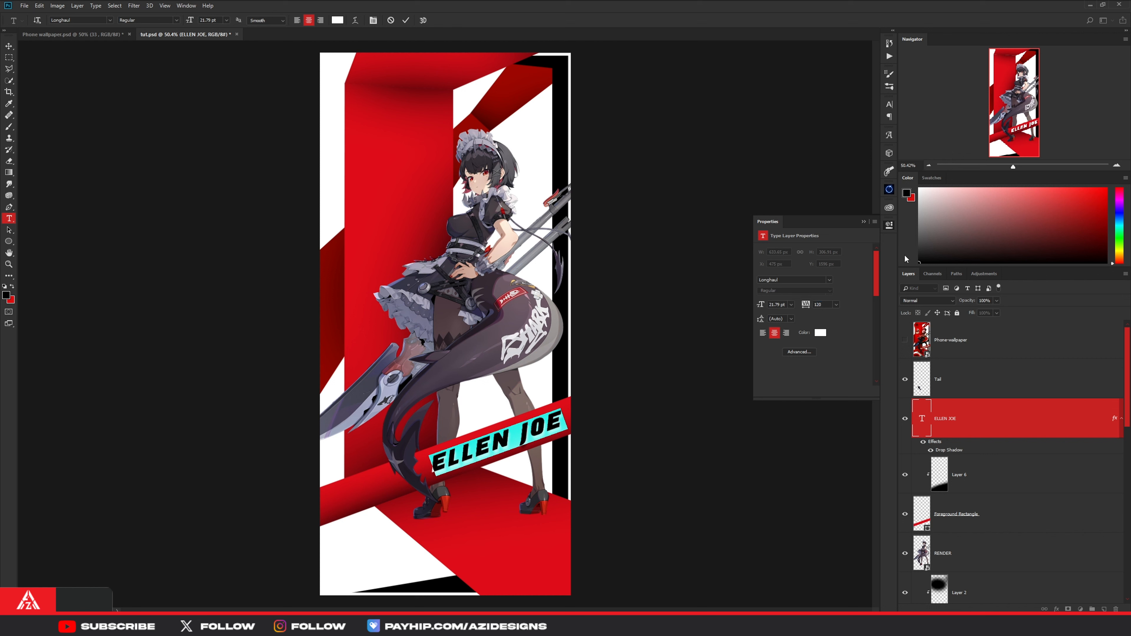
{"action": "key", "text": "ctrl+Return"}
{"action": "key", "text": "v"}
Step: Compare the widened text spacing against the Phone wallpaper reference, then hide the reference and reselect the text layer
{"action": "left_click", "coordinate": [949, 392]}
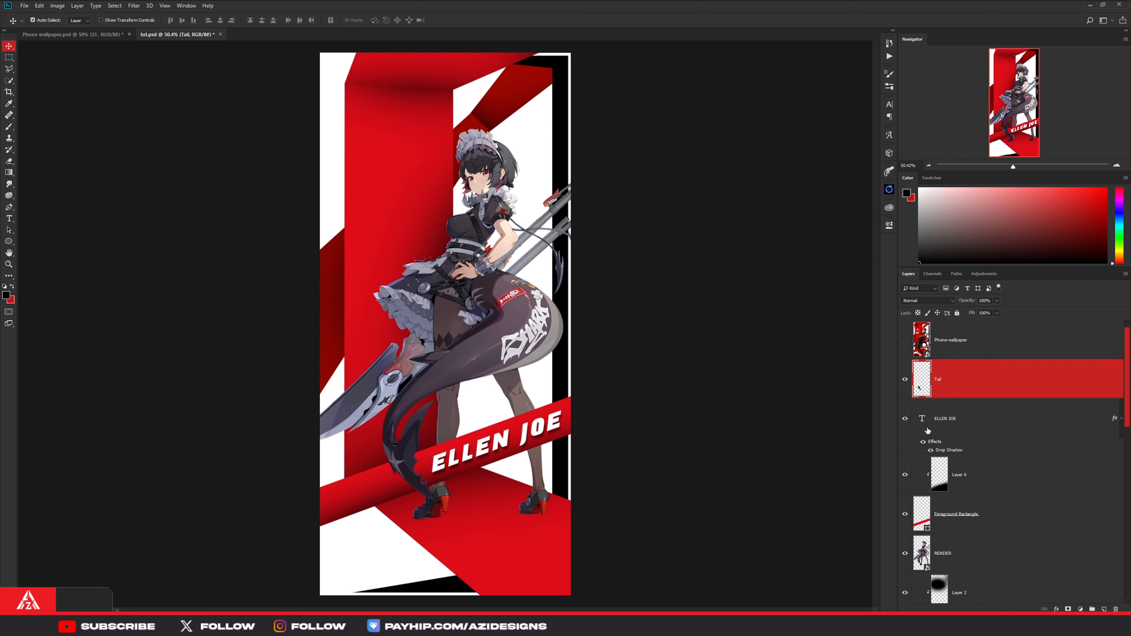
{"action": "left_click", "coordinate": [905, 343]}
{"action": "left_click", "coordinate": [905, 345]}
{"action": "left_click", "coordinate": [960, 418]}
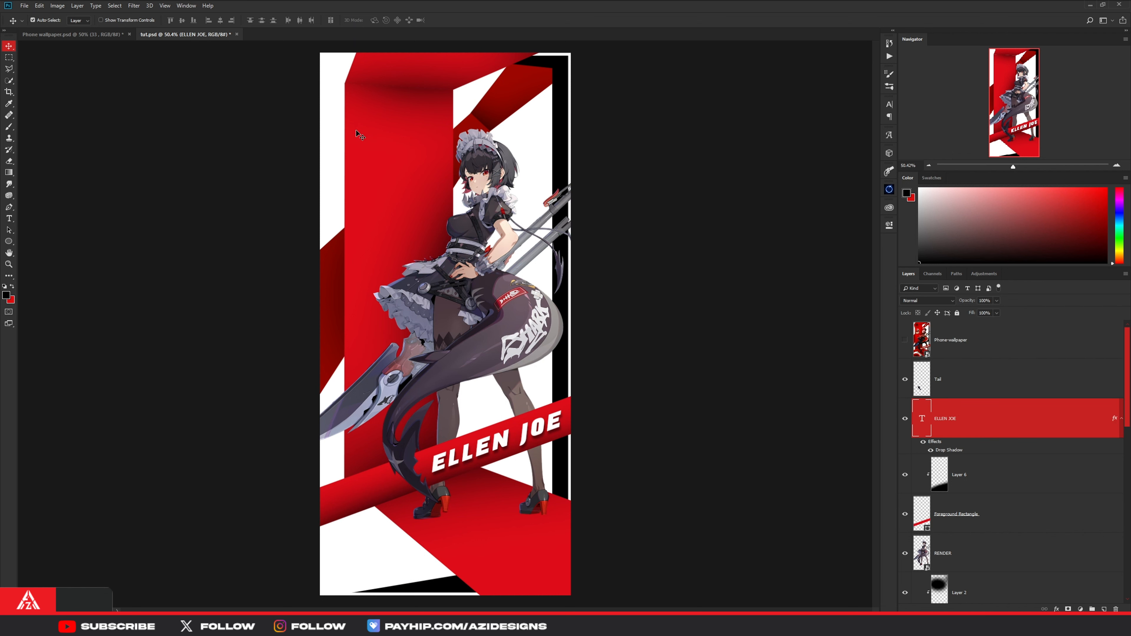
Step: Make BG Top Rectangle the active layer and ready the Type tool for lettering above it
{"action": "scroll", "coordinate": [982, 426], "scroll_direction": "down", "scroll_amount": 8}
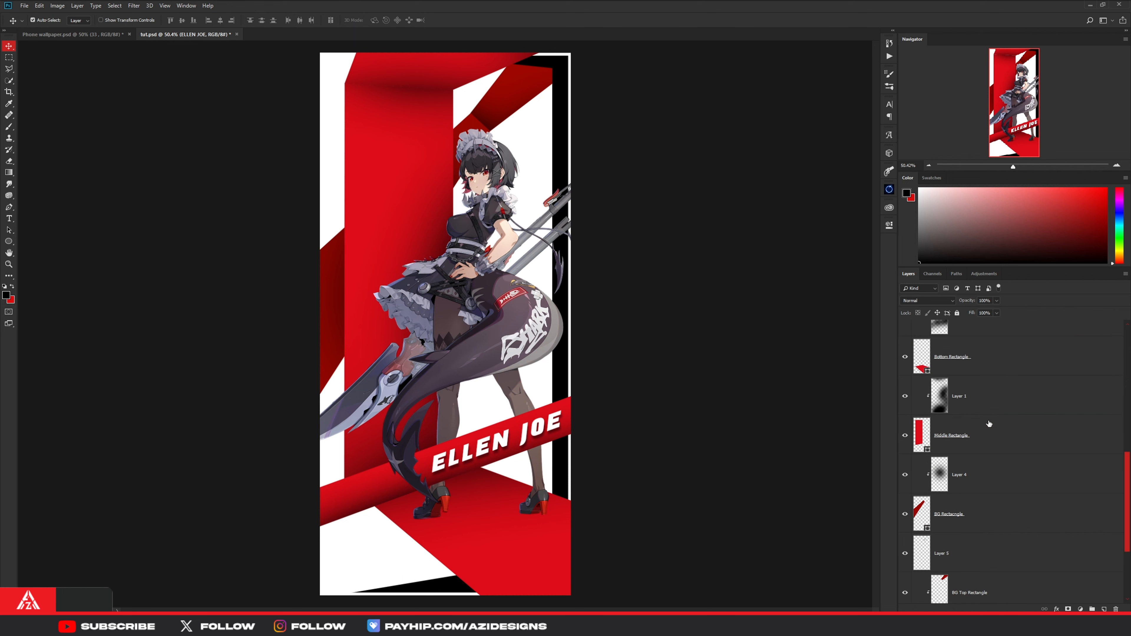
{"action": "scroll", "coordinate": [970, 459], "scroll_direction": "up", "scroll_amount": 2}
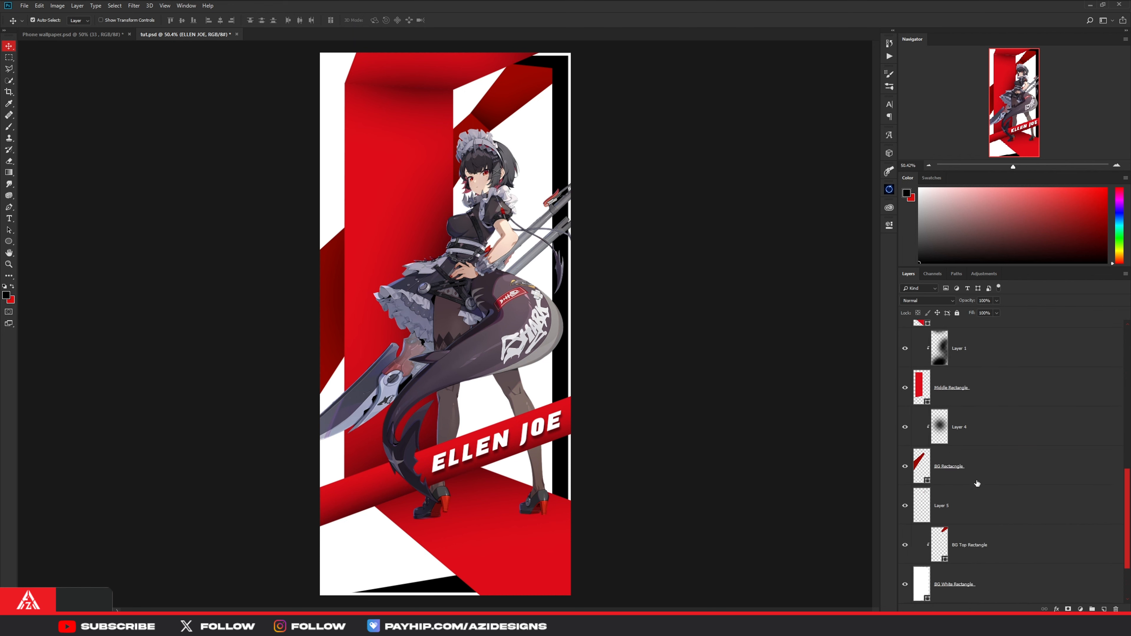
{"action": "left_click", "coordinate": [981, 539]}
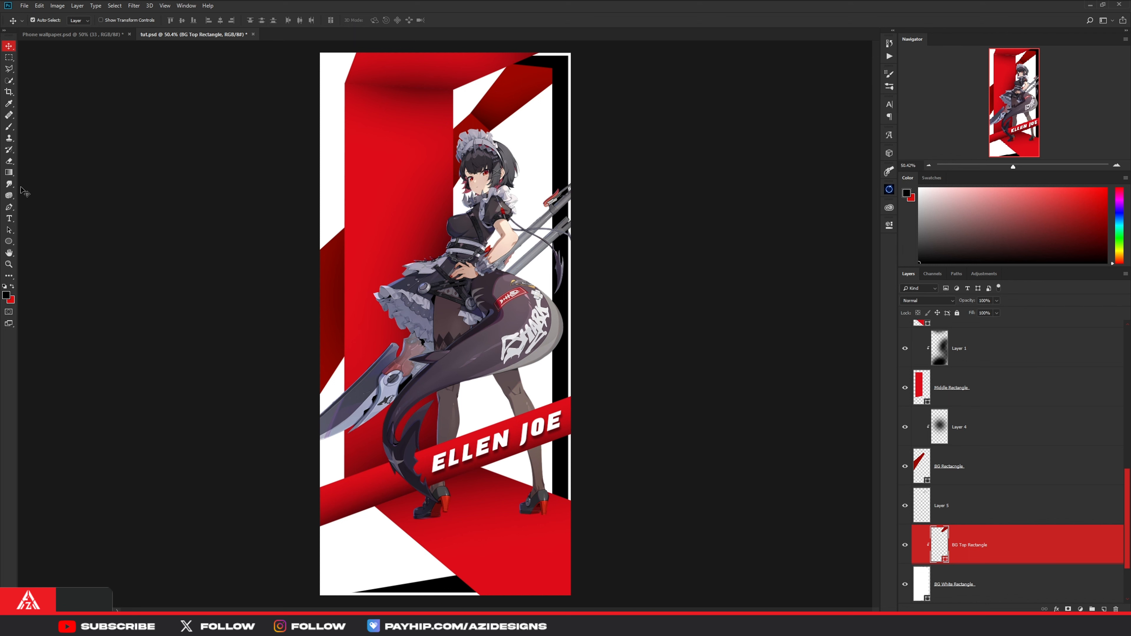
{"action": "left_click", "coordinate": [9, 218]}
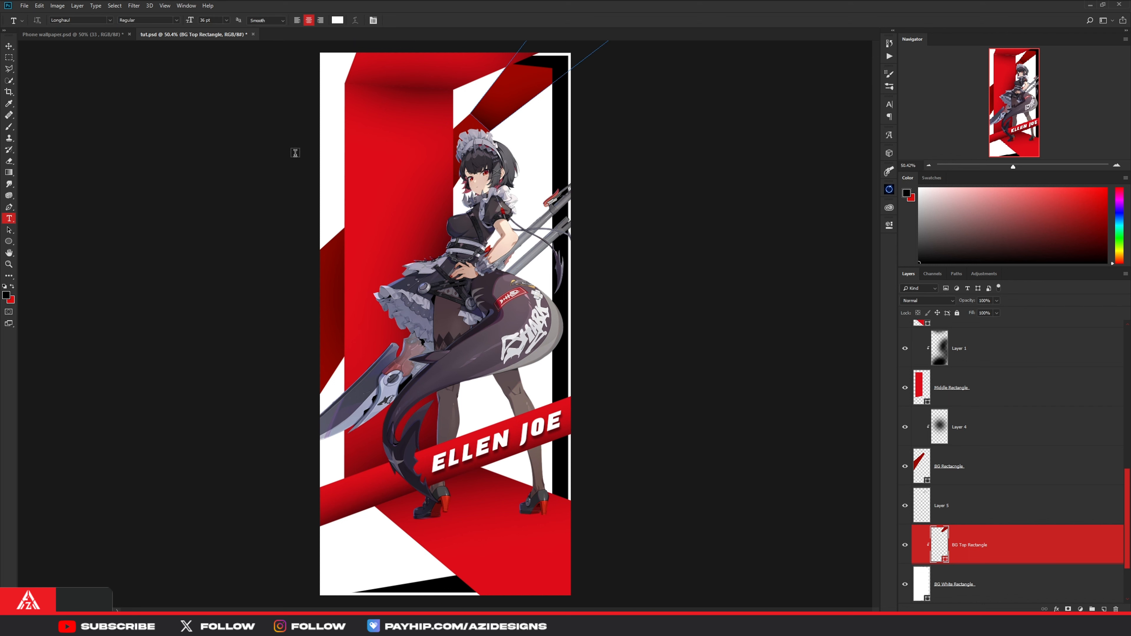
{"action": "left_click", "coordinate": [396, 153]}
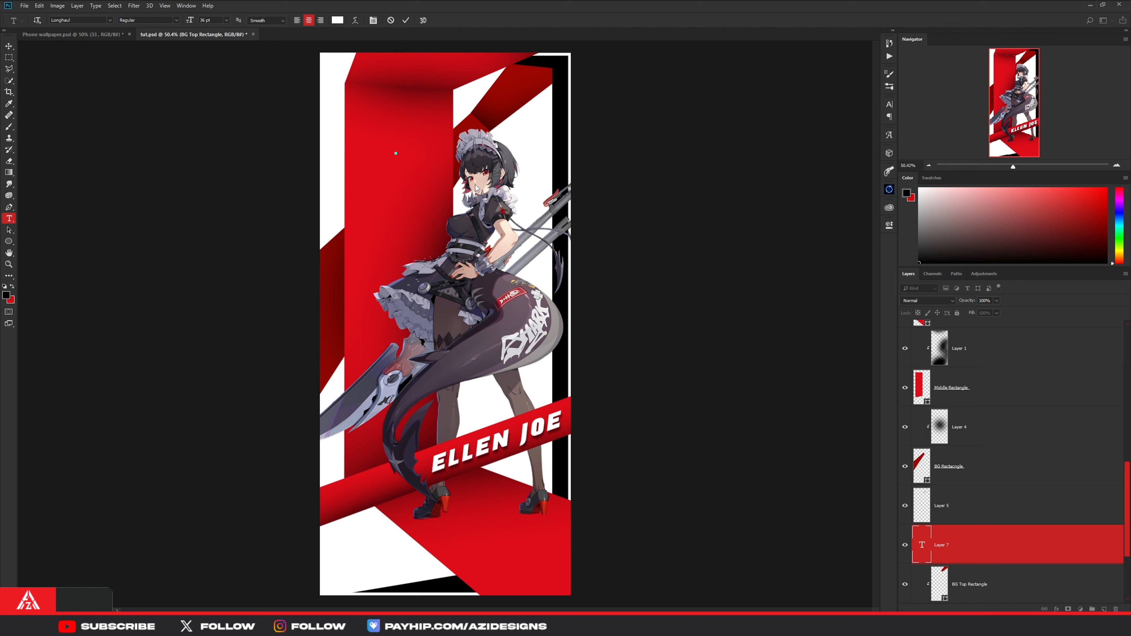
{"action": "key", "text": "Escape"}
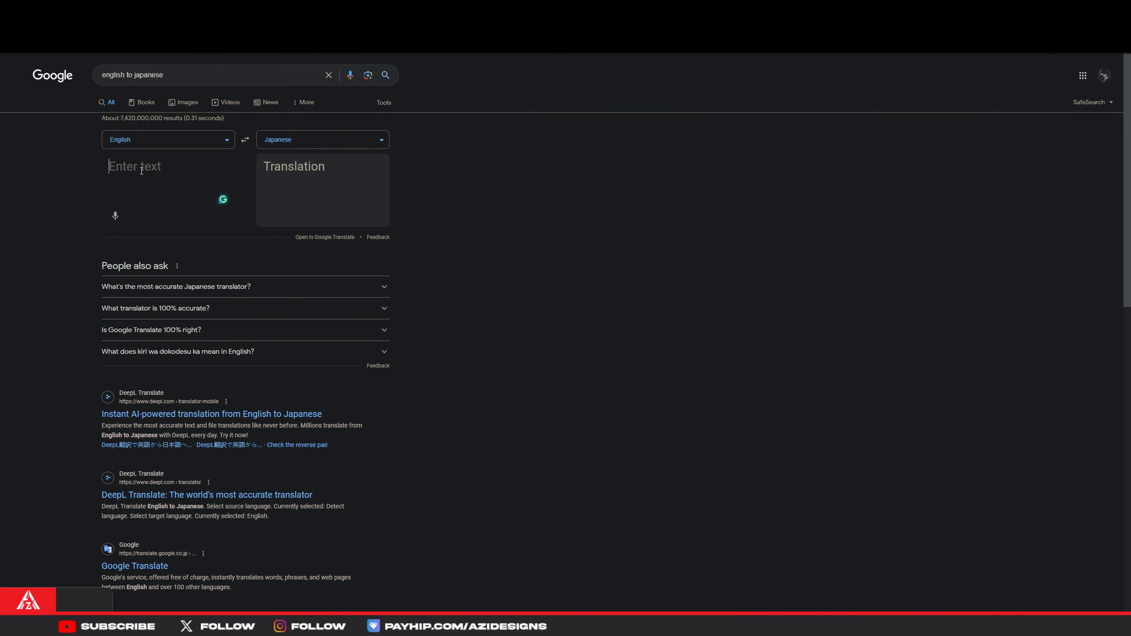
Step: Switch to Google's English-to-Japanese translator, translate "ELLEN JOE" and copy the Japanese result
{"action": "type", "text": "ELLEN JOE"}
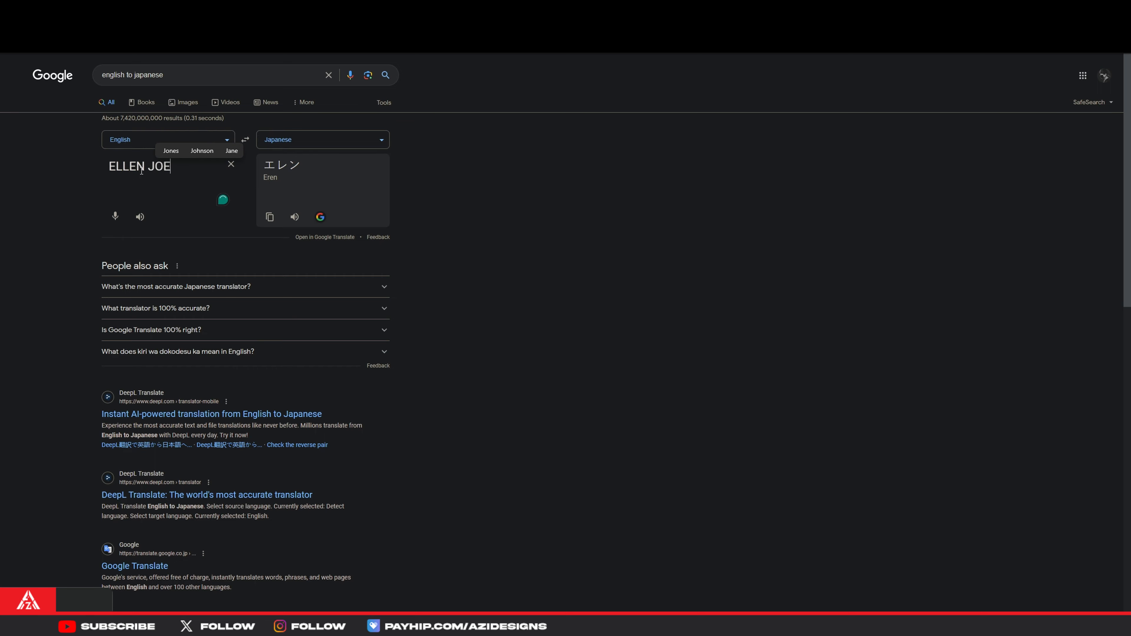
{"action": "left_click_drag", "start_coordinate": [362, 169], "coordinate": [261, 171]}
{"action": "key", "text": "ctrl+c"}
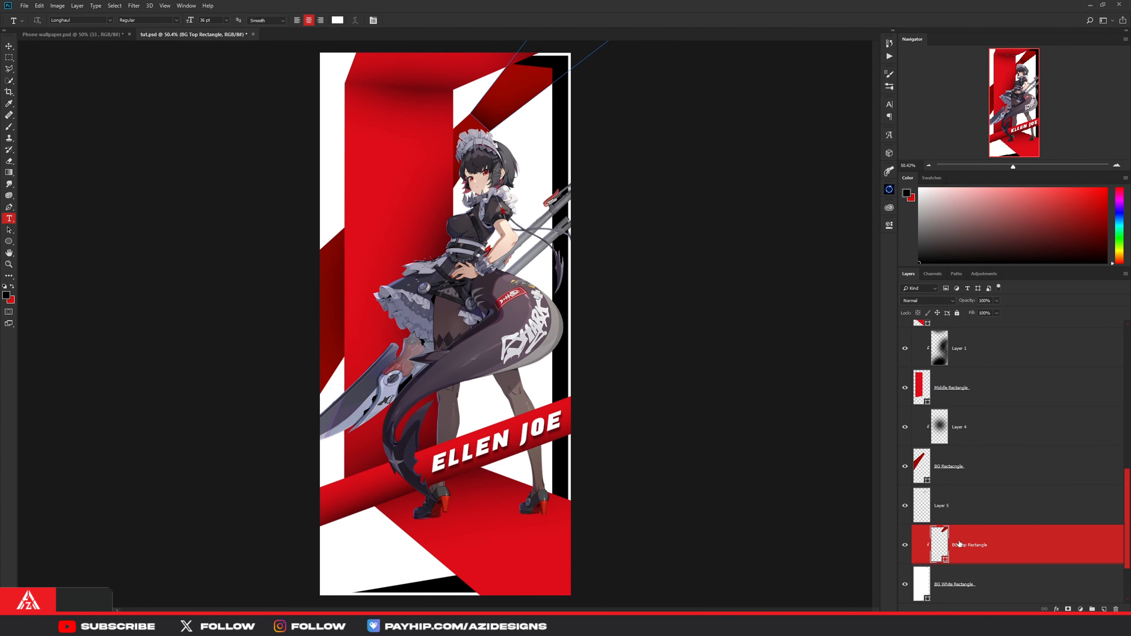
Step: Paste the copied katakana "エレン・ジョー" onto the wallpaper as a new text layer and set its font to CP Font
{"action": "left_click", "coordinate": [367, 212]}
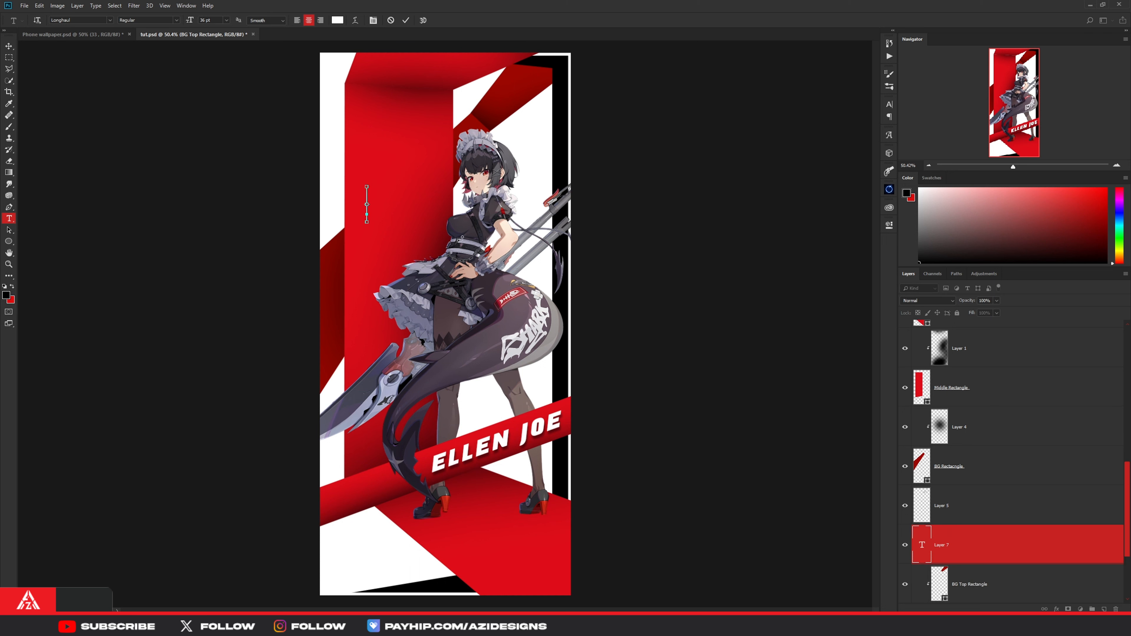
{"action": "key", "text": "ctrl+v"}
{"action": "key", "text": "ctrl+a"}
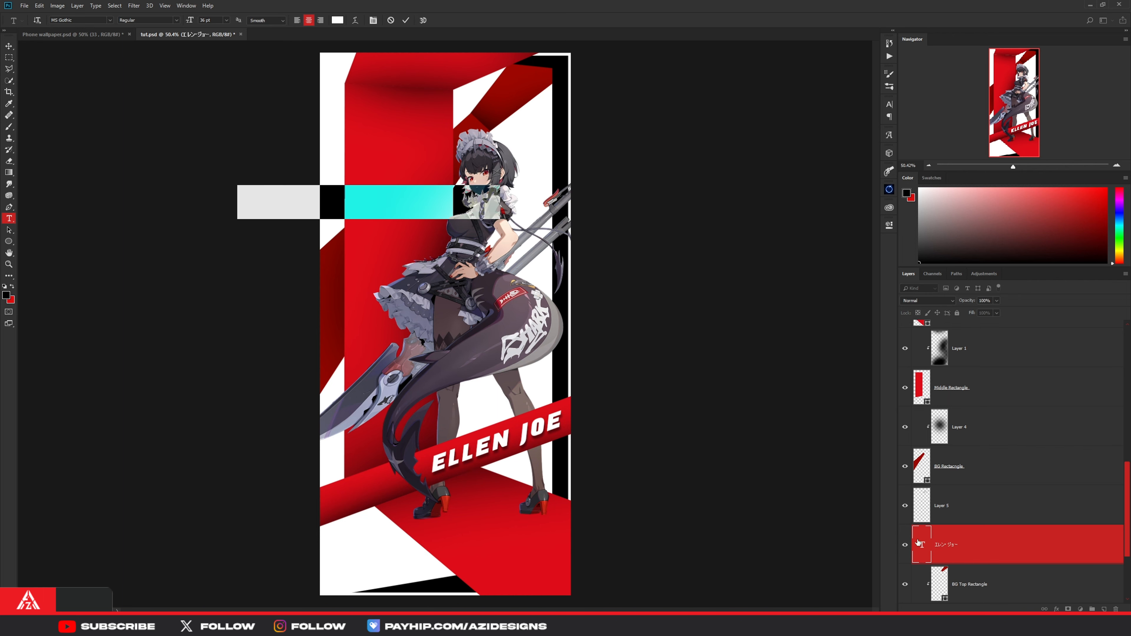
{"action": "left_click", "coordinate": [109, 20]}
{"action": "scroll", "coordinate": [200, 223], "scroll_direction": "down", "scroll_amount": 10}
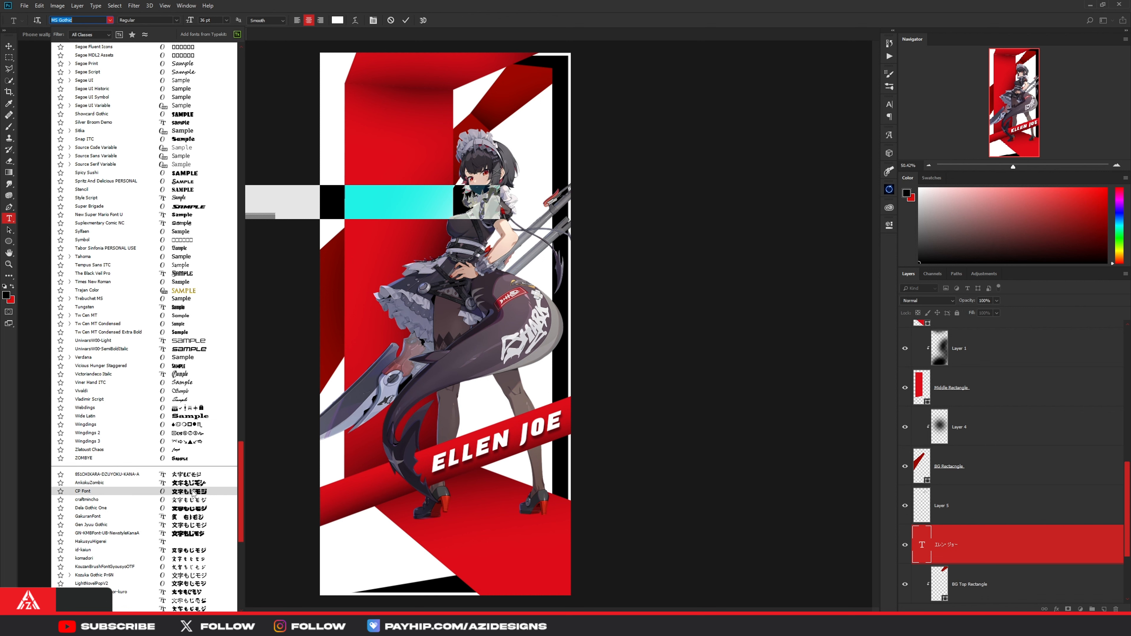
{"action": "left_click", "coordinate": [192, 491]}
{"action": "left_click", "coordinate": [405, 20]}
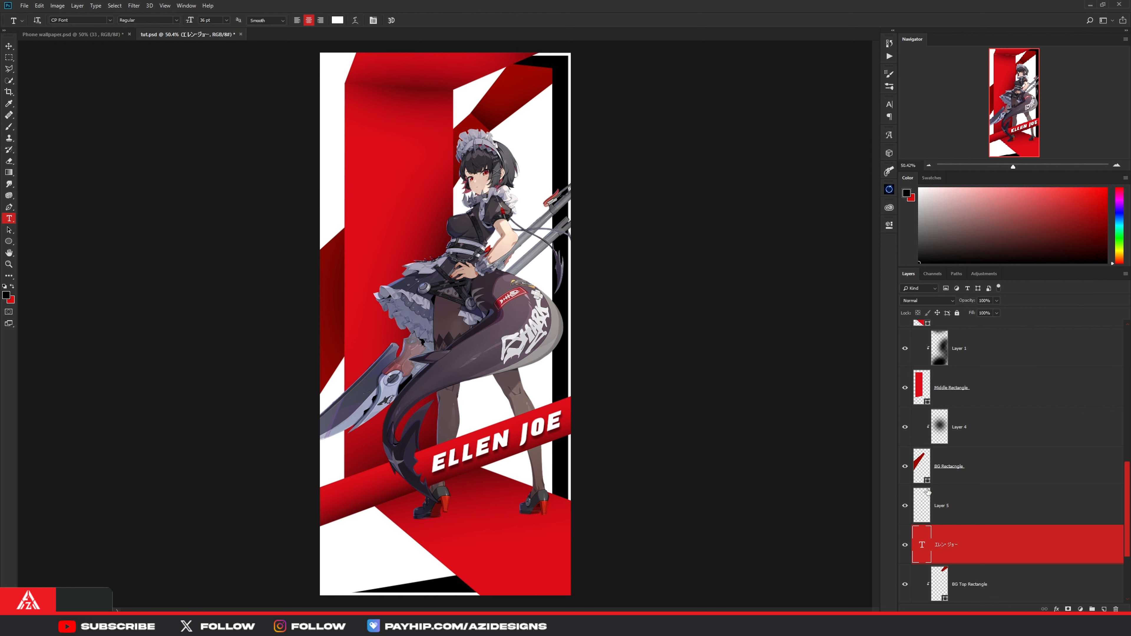
Step: Shrink the Japanese text and rotate it to -45° along the wallpaper's upper dark-red band, and move its layer above Layer 5
{"action": "key", "text": "ctrl+t"}
{"action": "left_click_drag", "start_coordinate": [494, 190], "coordinate": [534, 59]}
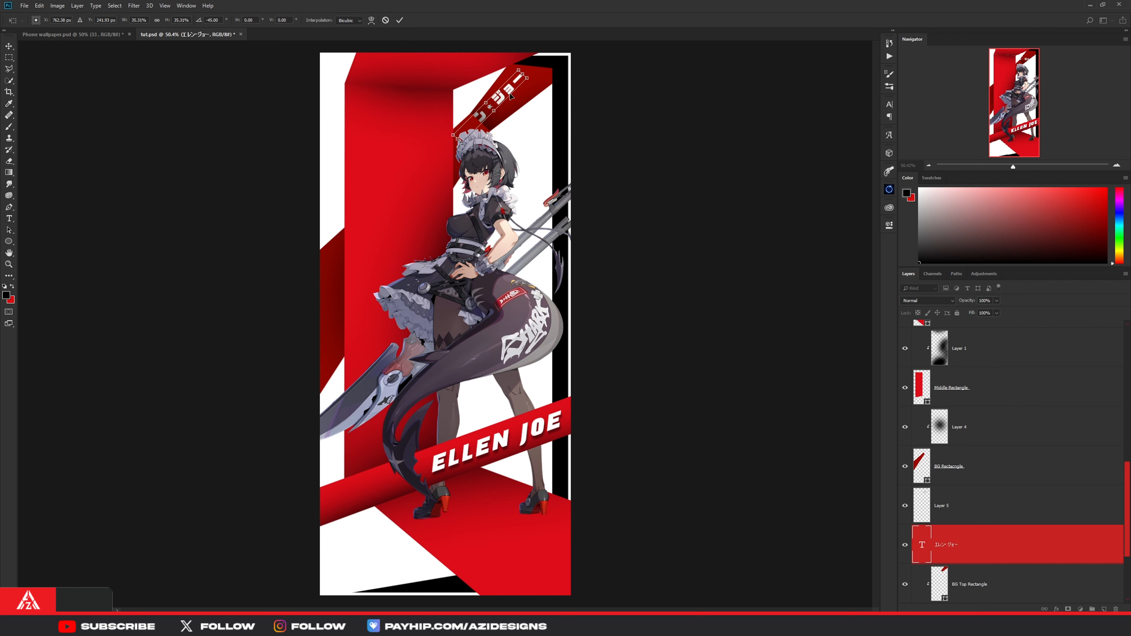
{"action": "left_click_drag", "start_coordinate": [499, 98], "coordinate": [538, 67]}
{"action": "left_click", "coordinate": [400, 20]}
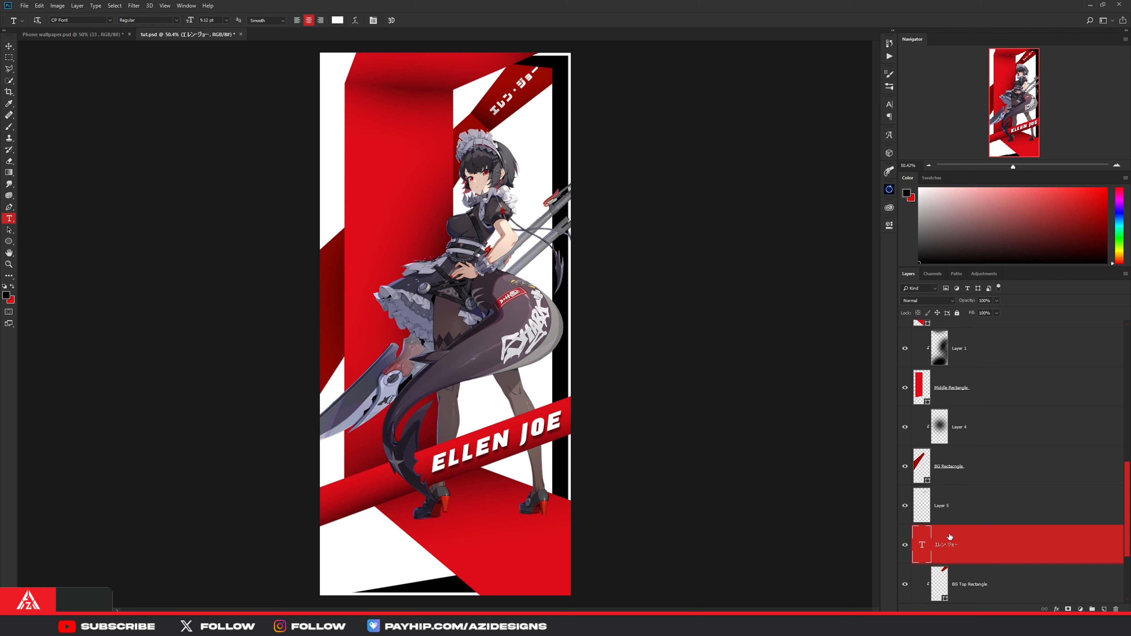
{"action": "left_click_drag", "start_coordinate": [949, 539], "coordinate": [942, 488]}
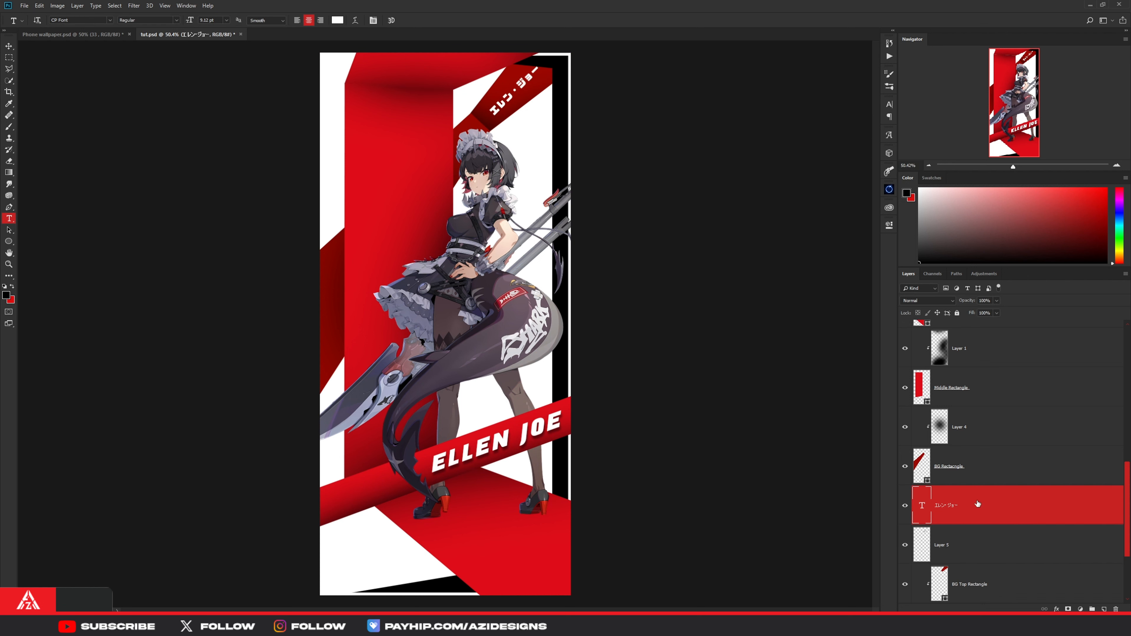
{"action": "key", "text": "v"}
Step: Flip the Japanese text both horizontally and vertically and enlarge it to about 117% on the upper red band
{"action": "scroll", "coordinate": [510, 69], "scroll_direction": "up", "scroll_amount": 5}
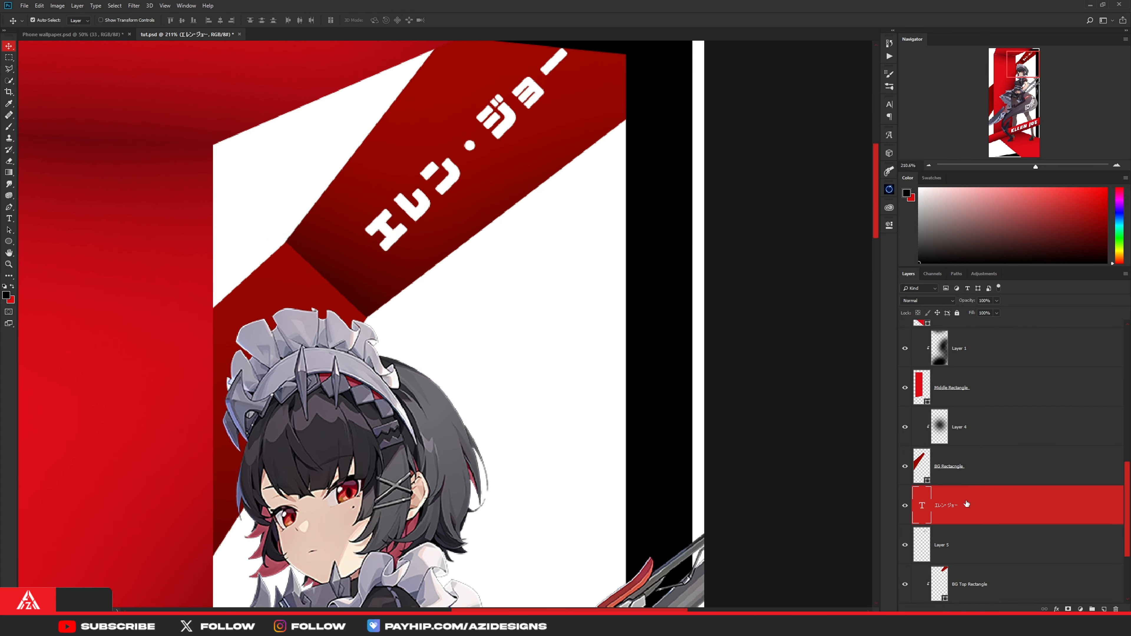
{"action": "key", "text": "ctrl+t"}
{"action": "left_click_drag", "start_coordinate": [593, 173], "coordinate": [369, 121]}
{"action": "scroll", "coordinate": [548, 210], "scroll_direction": "down", "scroll_amount": 3}
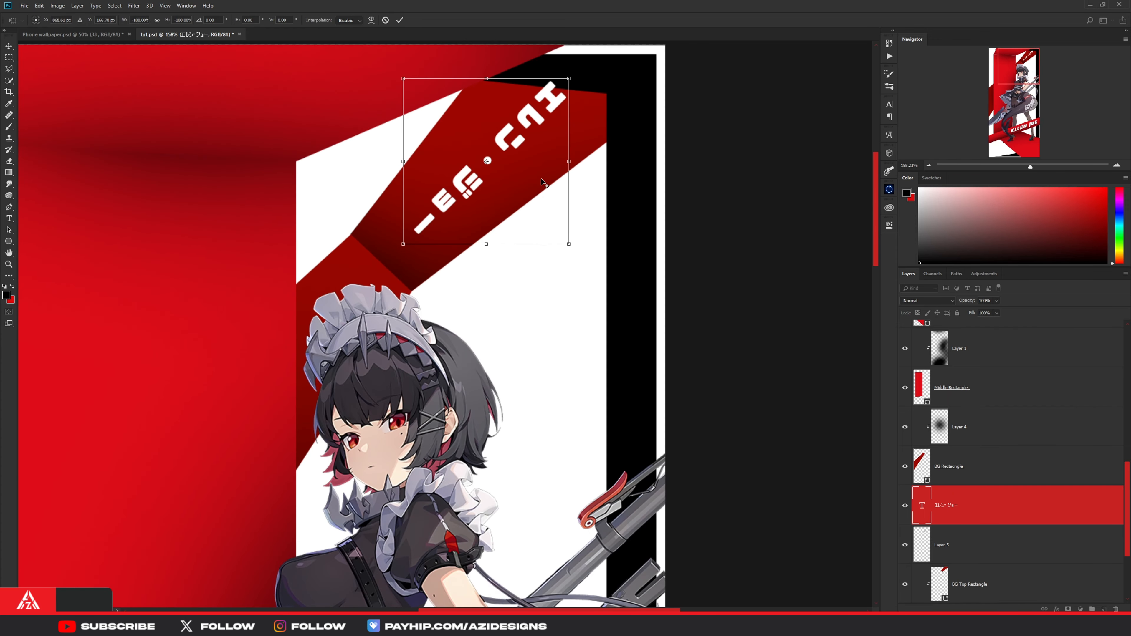
{"action": "left_click_drag", "start_coordinate": [570, 79], "coordinate": [583, 64]}
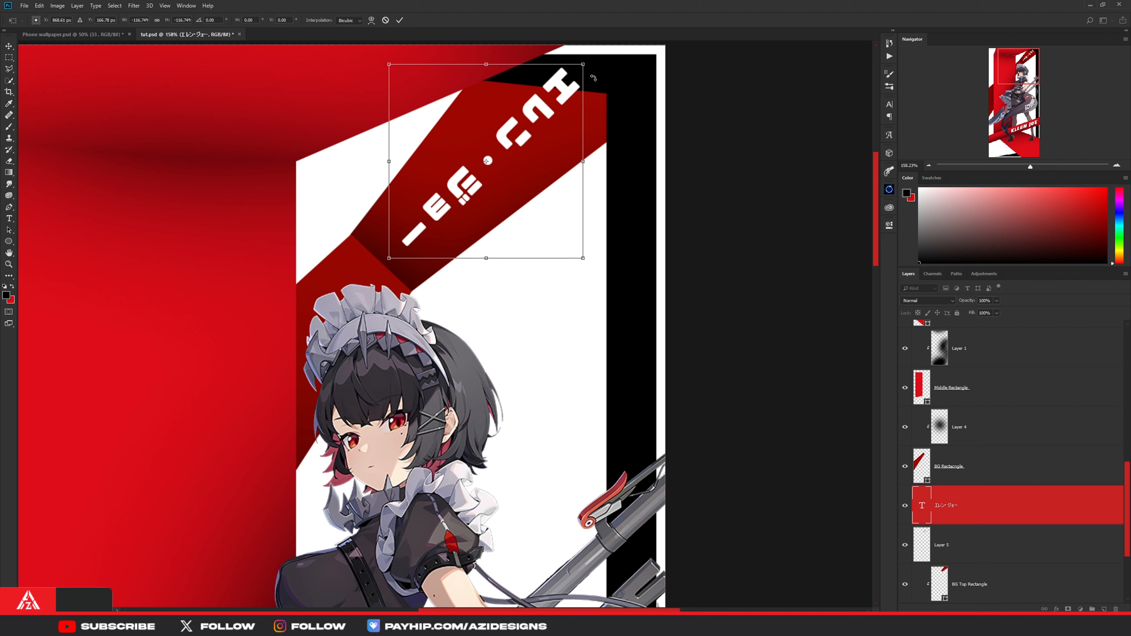
{"action": "left_click", "coordinate": [403, 20]}
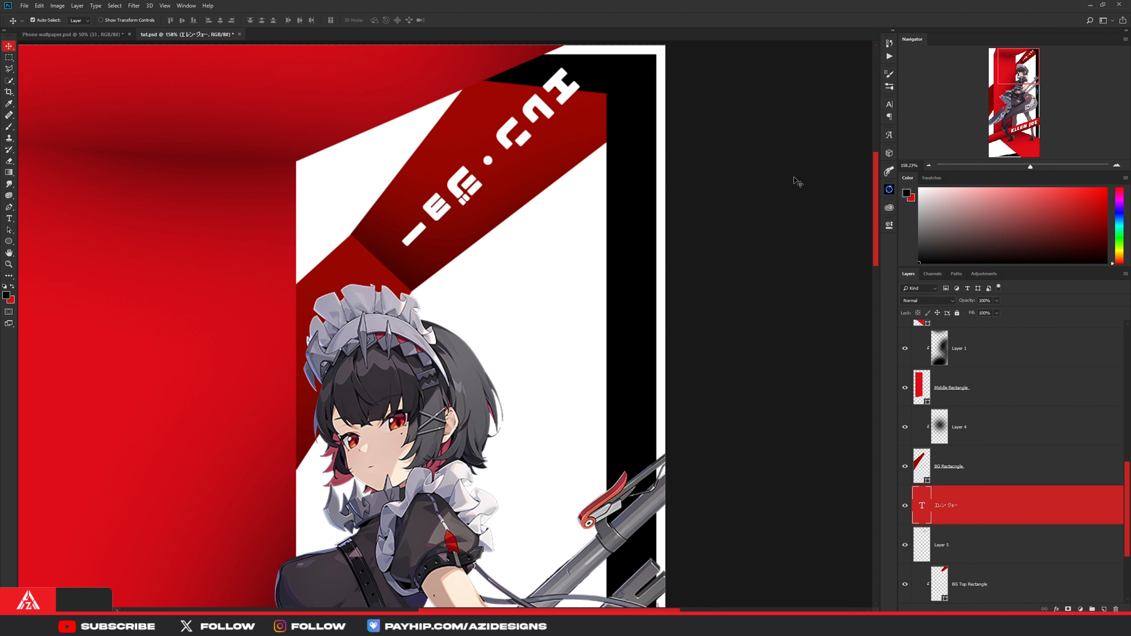
Step: Add a drop shadow to the Japanese text, turning its light angle to the upper right and adjusting its distance and size
{"action": "right_click", "coordinate": [967, 505]}
{"action": "left_click", "coordinate": [999, 125]}
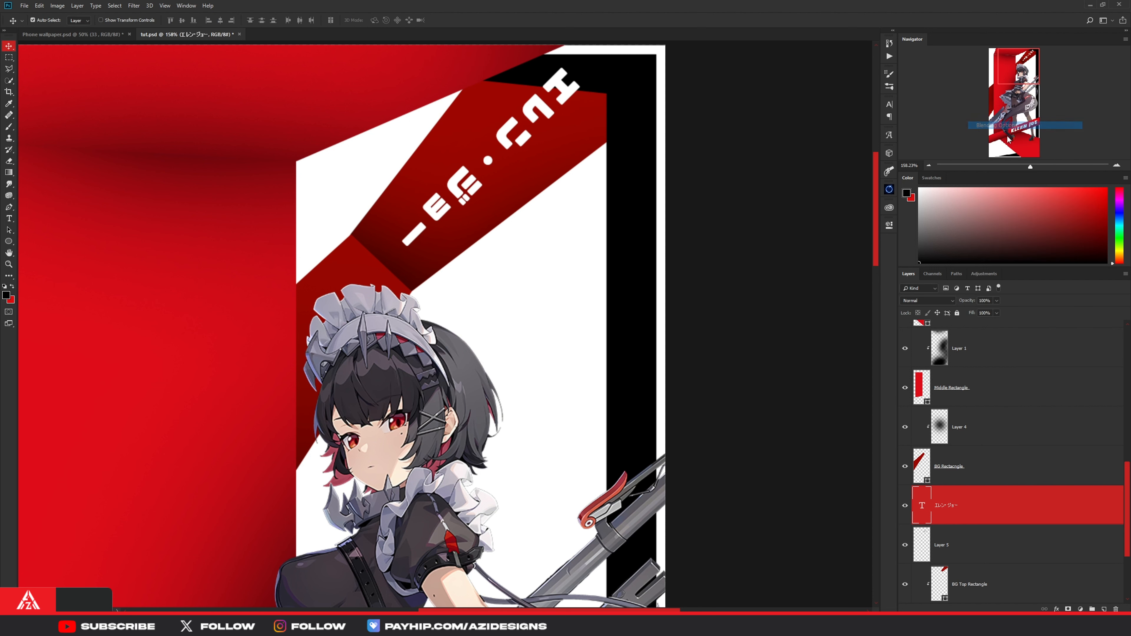
{"action": "left_click", "coordinate": [614, 206]}
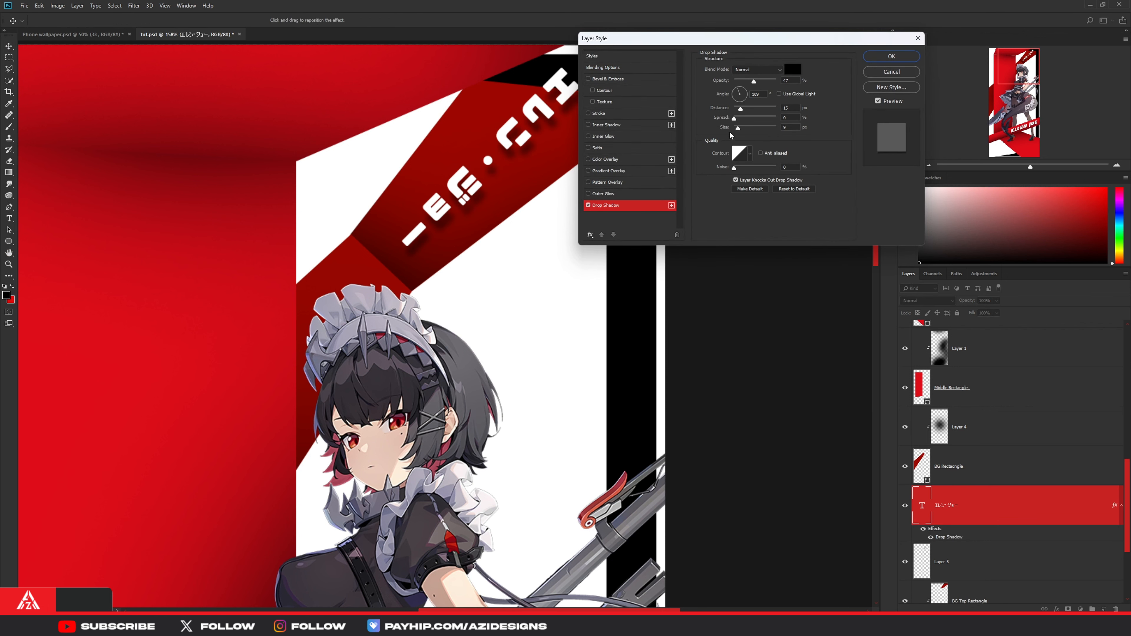
{"action": "left_click_drag", "start_coordinate": [740, 90], "coordinate": [748, 94]}
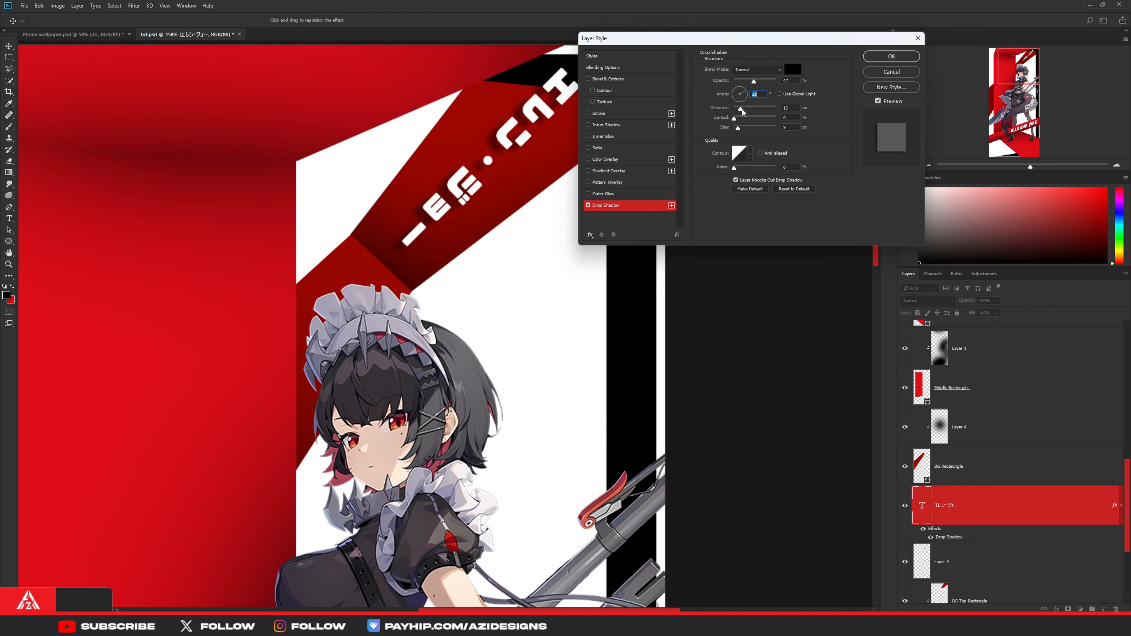
{"action": "left_click_drag", "start_coordinate": [742, 111], "coordinate": [734, 129]}
{"action": "left_click", "coordinate": [891, 56]}
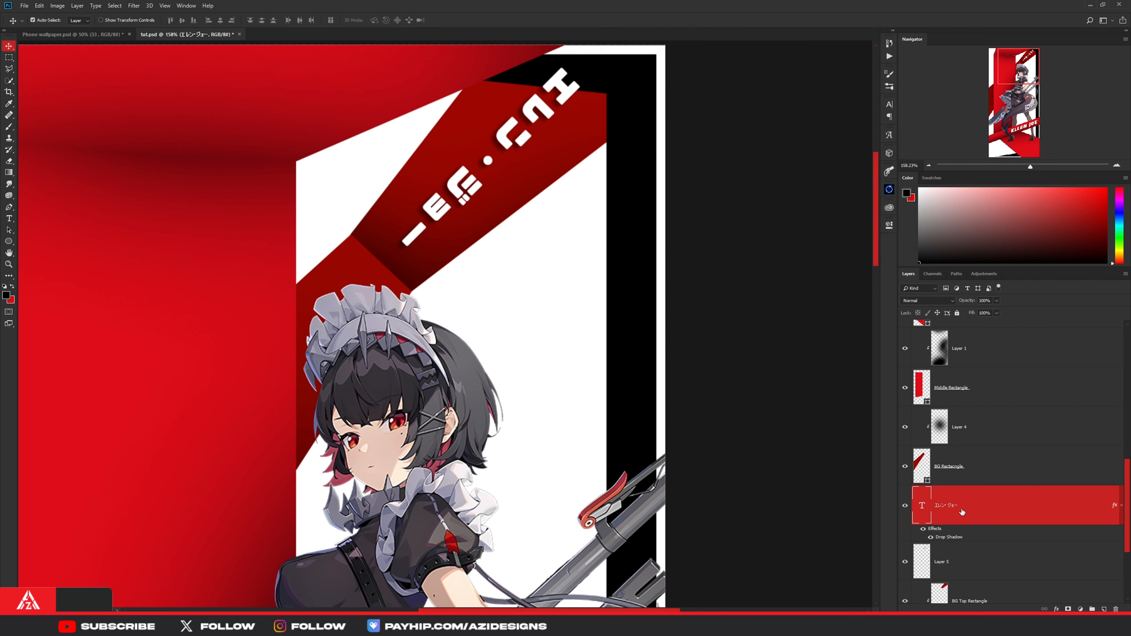
Step: Clip Layer 5 to the BG Top Rectangle stack beneath it with a clipping mask
{"action": "right_click", "coordinate": [976, 508]}
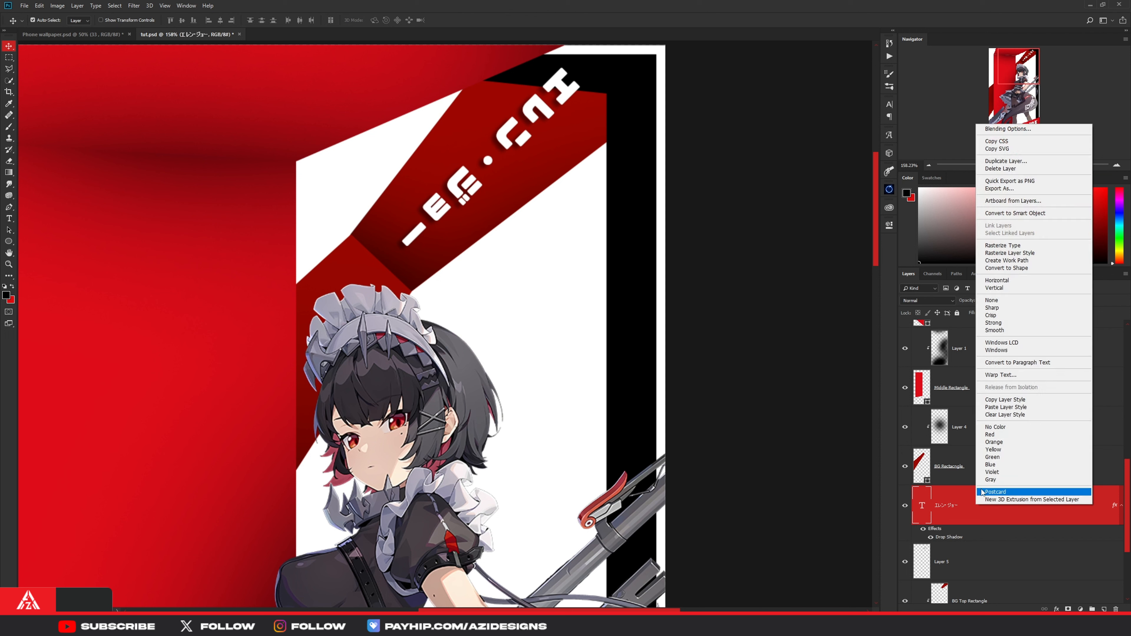
{"action": "left_click", "coordinate": [955, 510]}
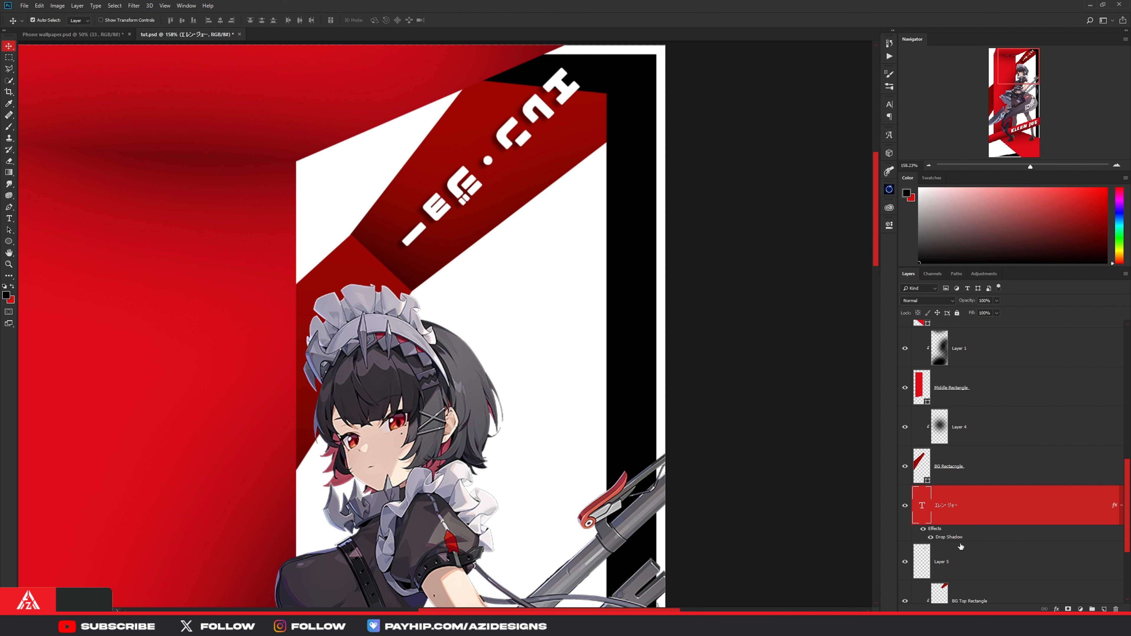
{"action": "scroll", "coordinate": [962, 547], "scroll_direction": "down", "scroll_amount": 2}
{"action": "right_click", "coordinate": [960, 490]}
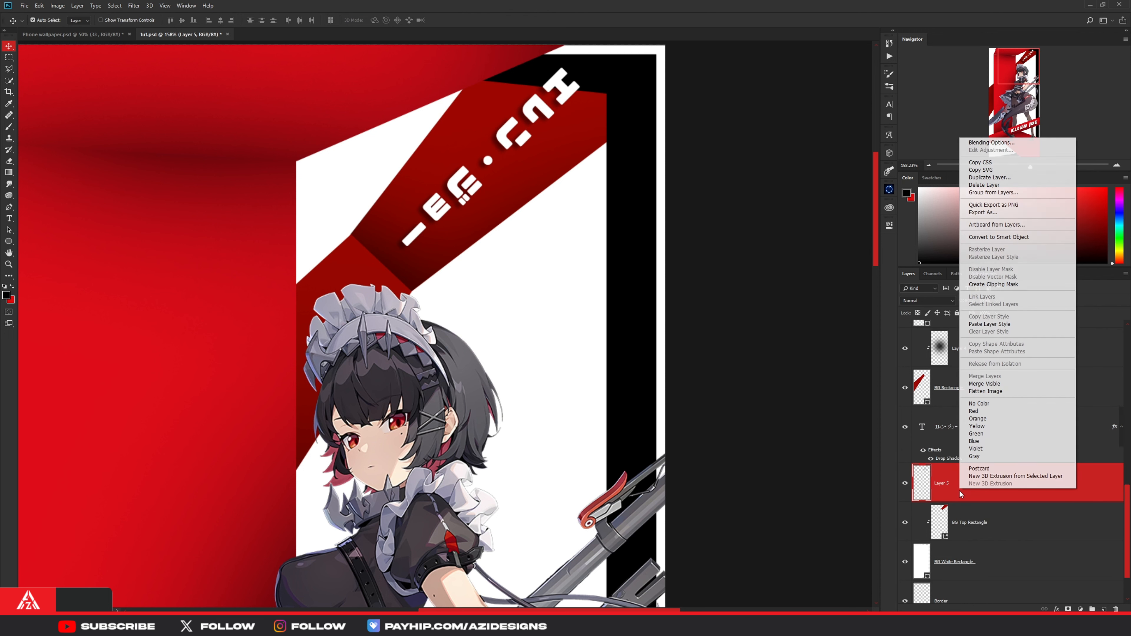
{"action": "left_click", "coordinate": [992, 286]}
Step: Convert the Japanese text layer to a Smart Object and clip it to the BG Top Rectangle stack below
{"action": "left_click", "coordinate": [974, 435]}
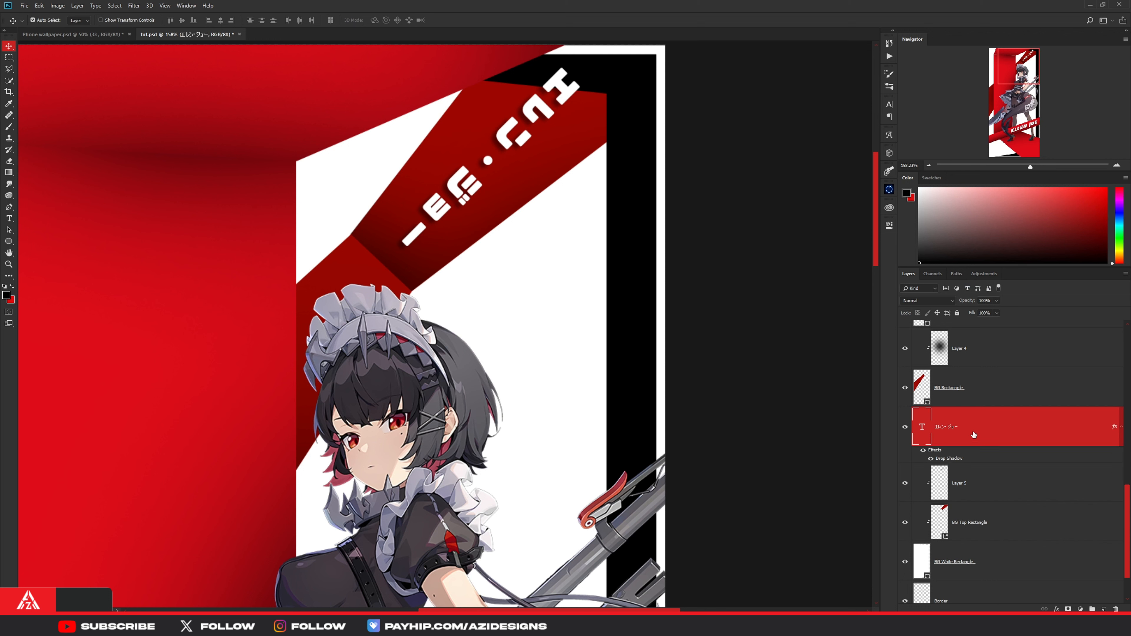
{"action": "right_click", "coordinate": [974, 434]}
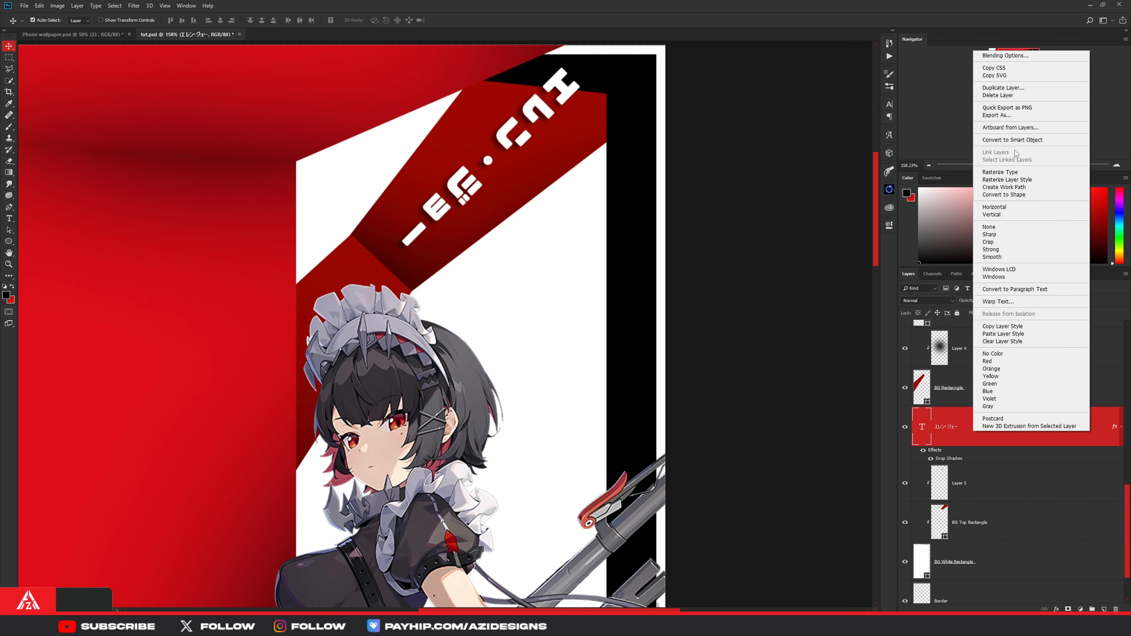
{"action": "left_click", "coordinate": [1015, 140]}
{"action": "right_click", "coordinate": [972, 429]}
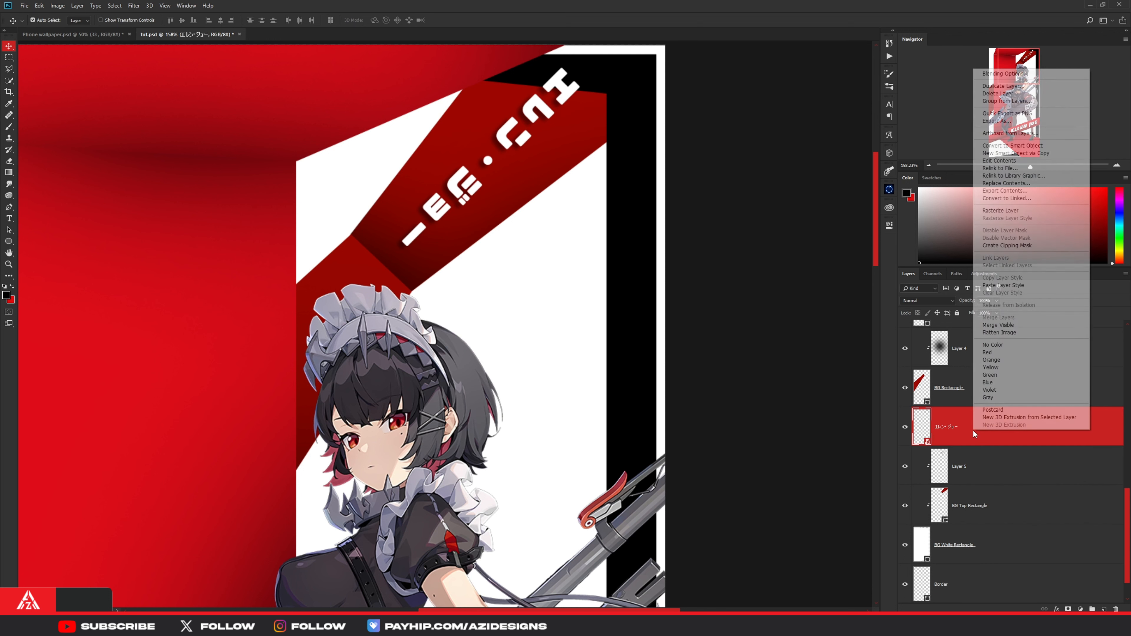
{"action": "left_click", "coordinate": [1008, 246]}
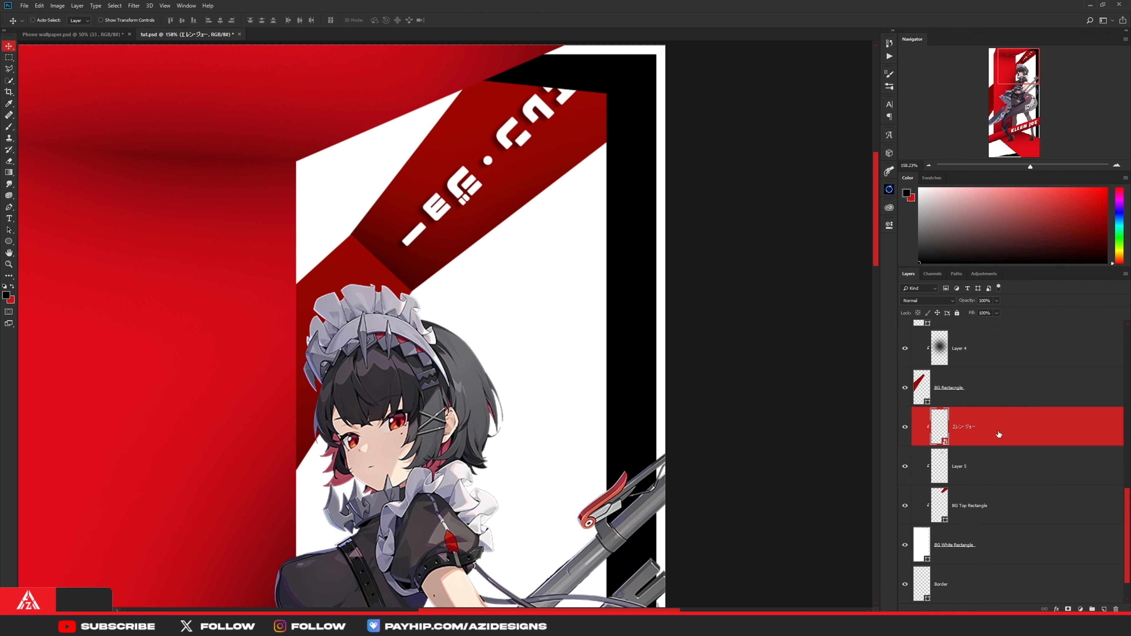
Step: Distort the lower corners of the Japanese lettering to follow the upper red band's perspective
{"action": "key", "text": "ctrl"}
{"action": "key", "text": "ctrl+t"}
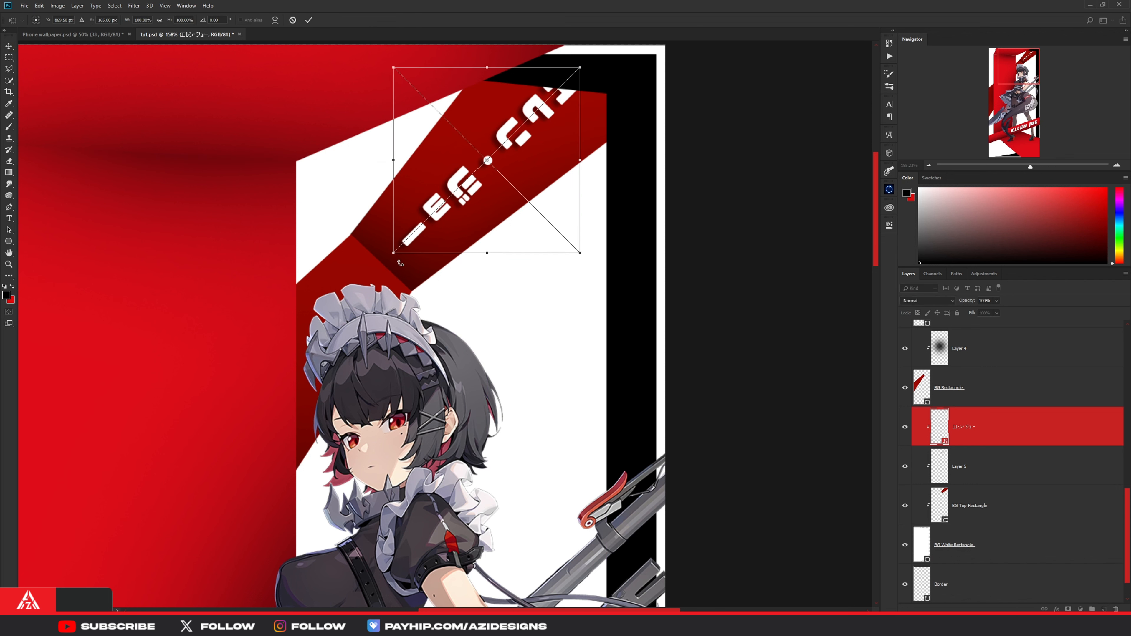
{"action": "left_click_drag", "start_coordinate": [393, 253], "coordinate": [392, 244]}
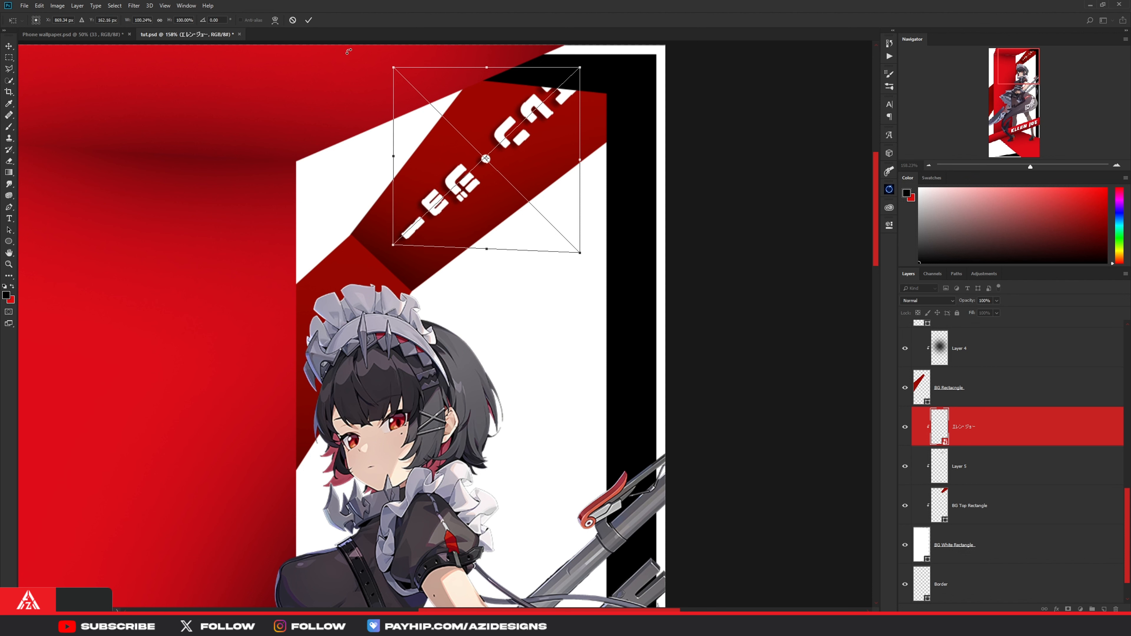
{"action": "mouse_move", "coordinate": [577, 251]}
{"action": "left_mouse_down"}
{"action": "mouse_move", "coordinate": [598, 258]}
{"action": "mouse_move", "coordinate": [586, 256]}
{"action": "left_mouse_up"}
{"action": "key", "text": "Return"}
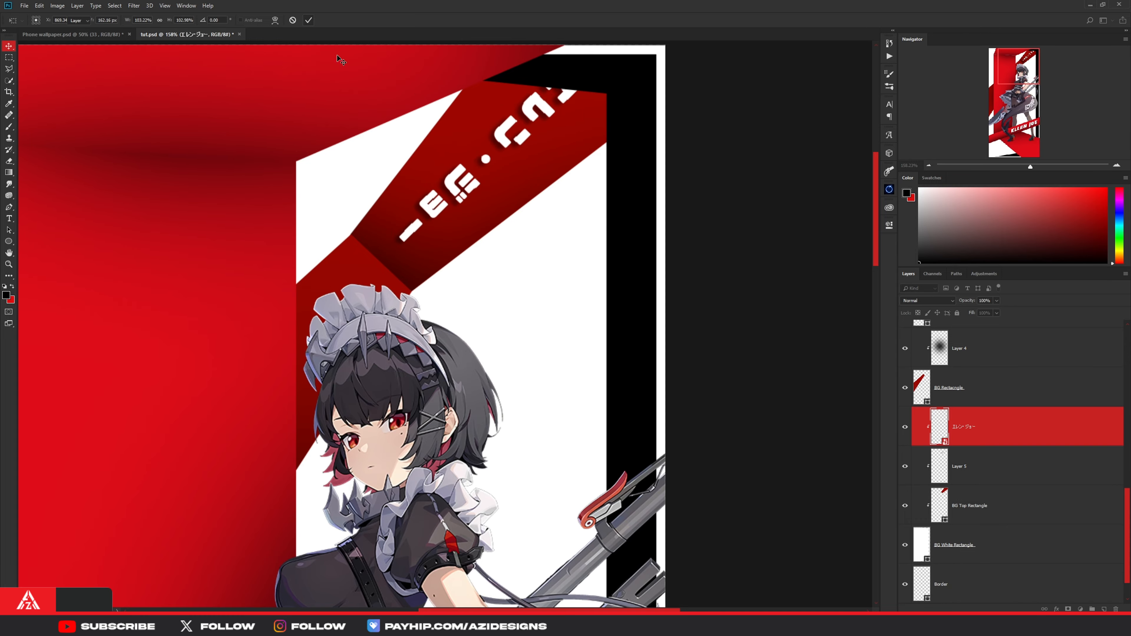
Step: Show the Phone wallpaper reference layer over the whole composition for comparison
{"action": "scroll", "coordinate": [339, 53], "scroll_direction": "down", "scroll_amount": 5}
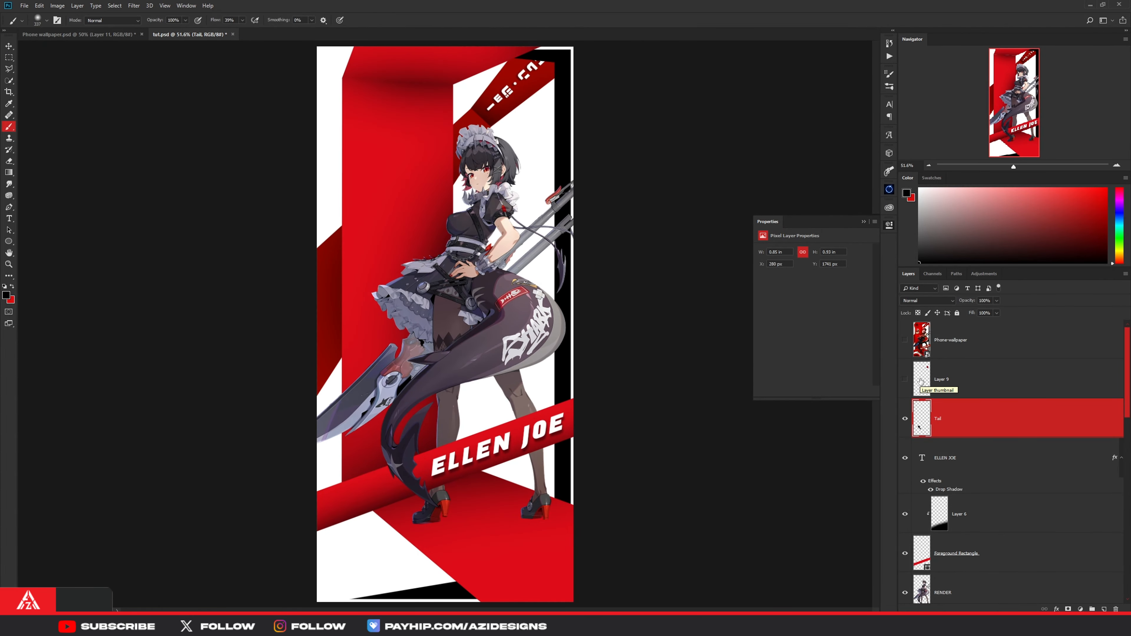
{"action": "left_click", "coordinate": [905, 340]}
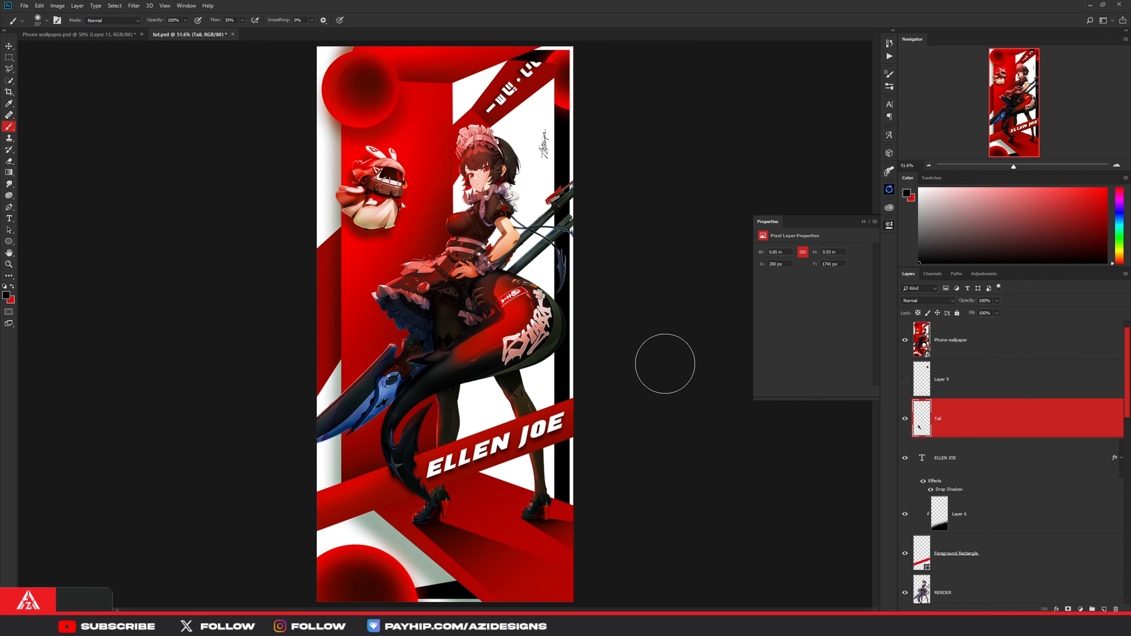
Step: Hide the Phone wallpaper reference and stamp one hard-edged black circle at 100% flow in the artwork's upper-left corner on a new layer
{"action": "left_click", "coordinate": [905, 340]}
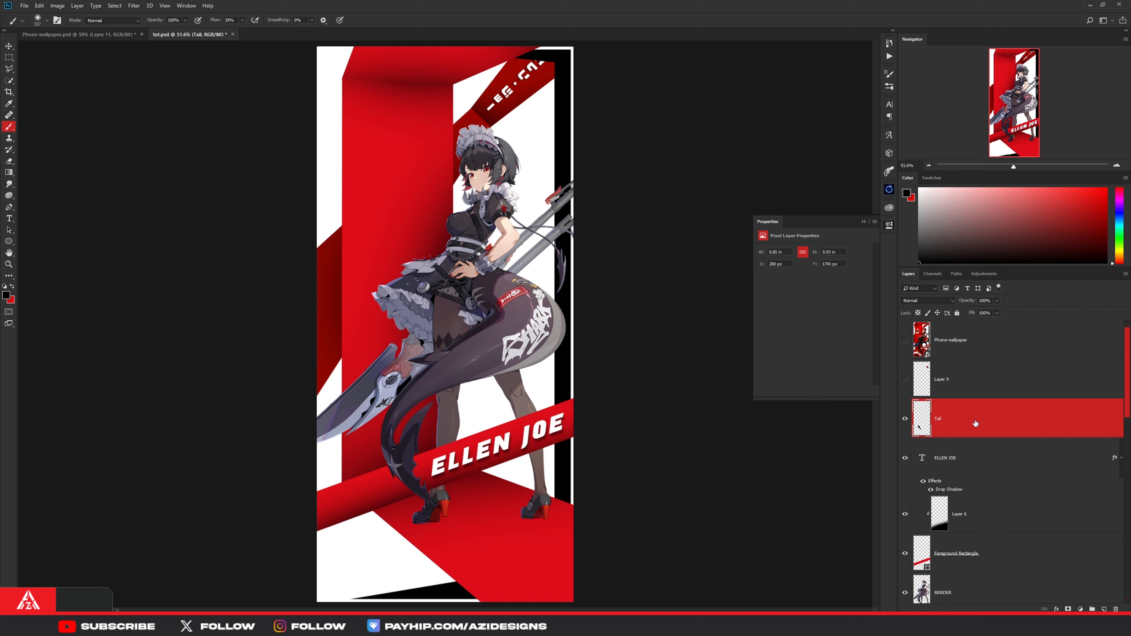
{"action": "left_click", "coordinate": [1105, 608]}
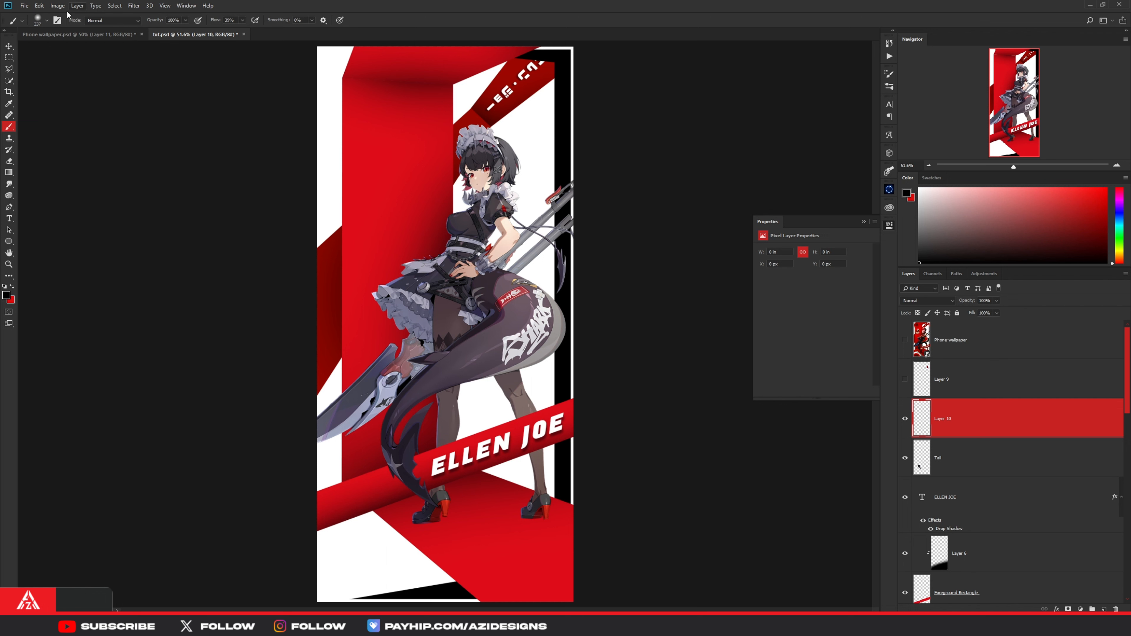
{"action": "left_click", "coordinate": [48, 20]}
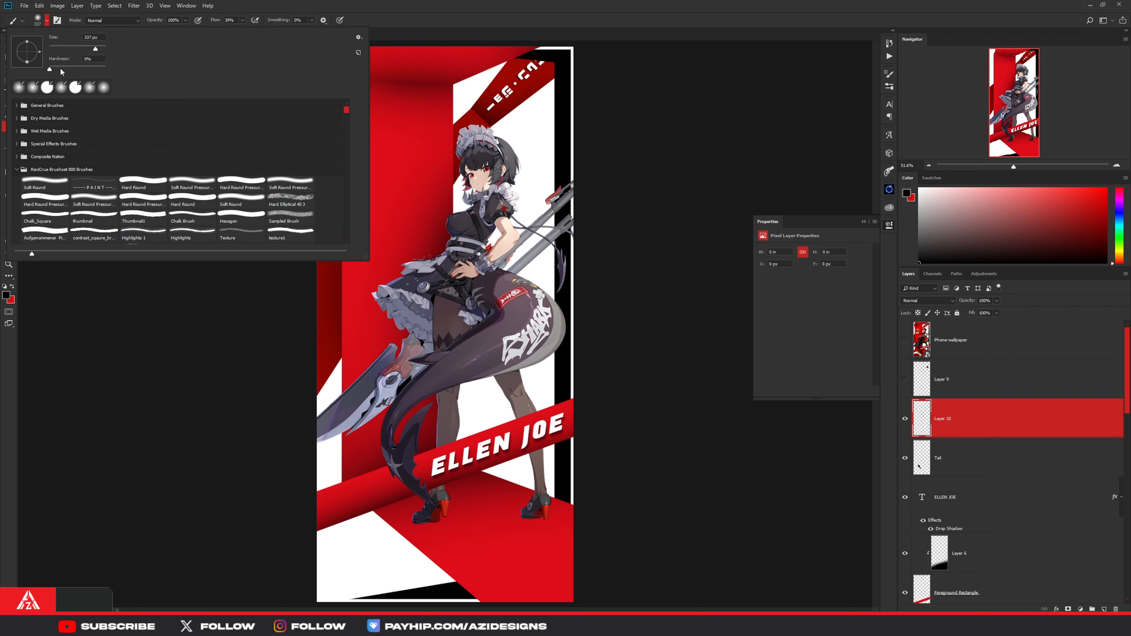
{"action": "left_click_drag", "start_coordinate": [99, 71], "coordinate": [112, 69]}
{"action": "left_click", "coordinate": [243, 21]}
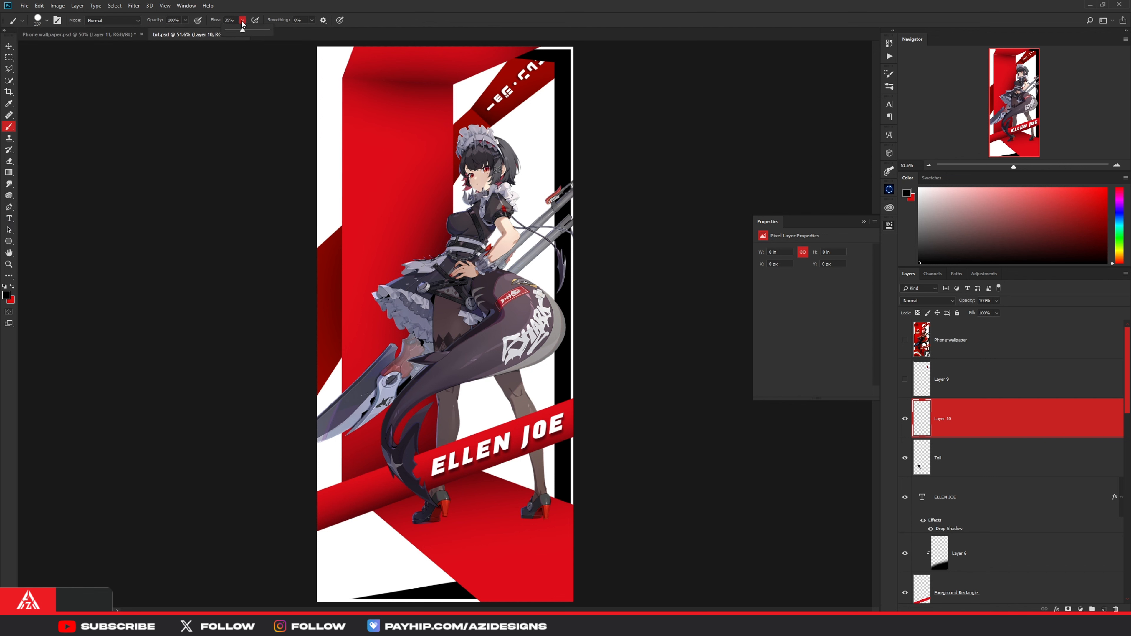
{"action": "left_click_drag", "start_coordinate": [243, 30], "coordinate": [269, 30]}
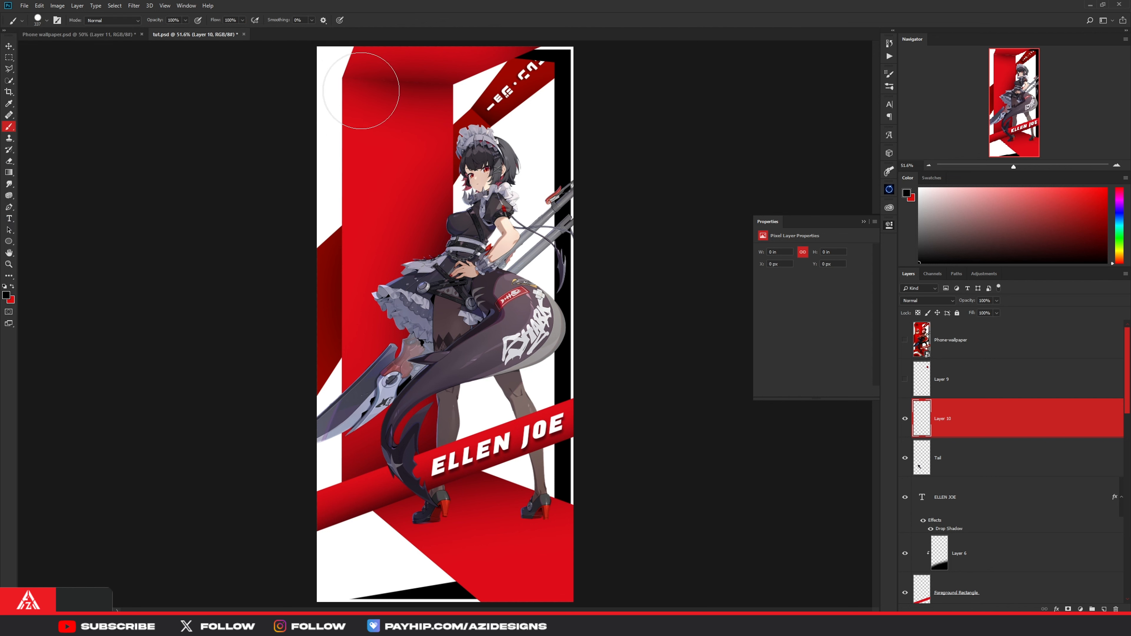
{"action": "left_click", "coordinate": [361, 91]}
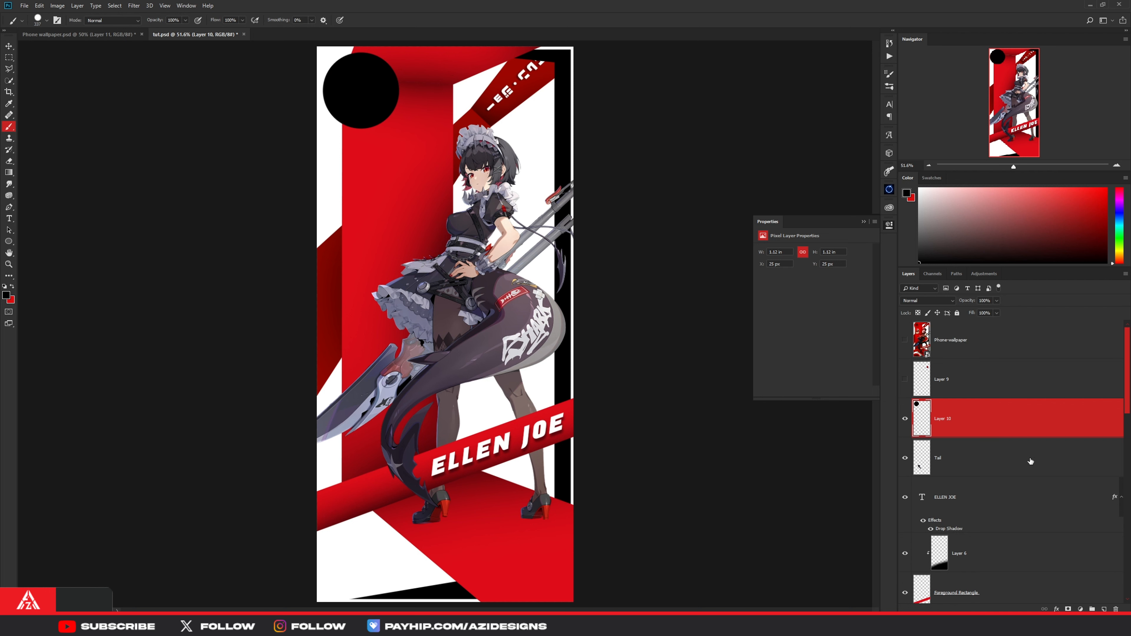
Step: Add a new empty layer above the black circle and clip it to the circle with a clipping mask
{"action": "left_click", "coordinate": [1104, 609]}
{"action": "right_click", "coordinate": [999, 419]}
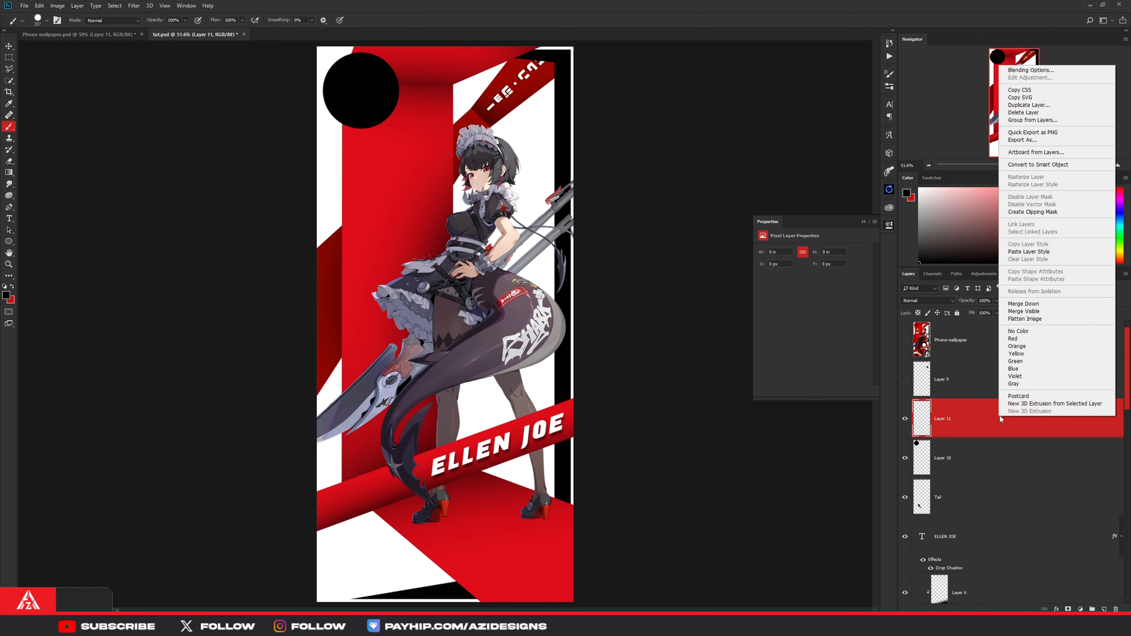
{"action": "left_click", "coordinate": [1024, 216]}
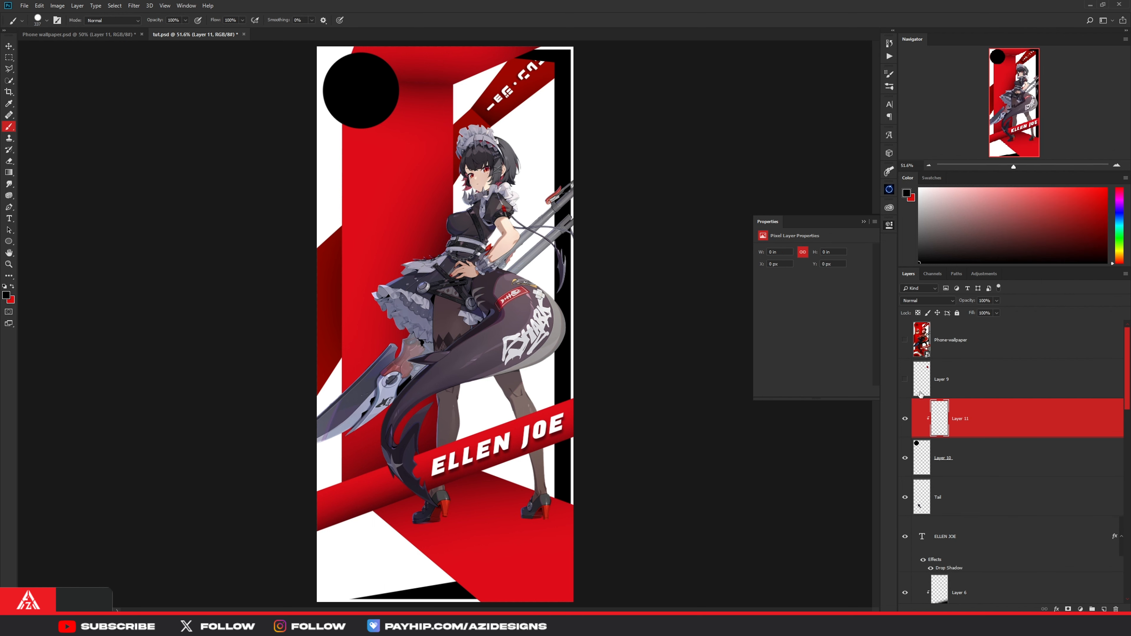
Step: Show Layer 9 and sample the dark red of its small dot as the foreground colour
{"action": "left_click", "coordinate": [905, 379]}
{"action": "left_click", "coordinate": [966, 384]}
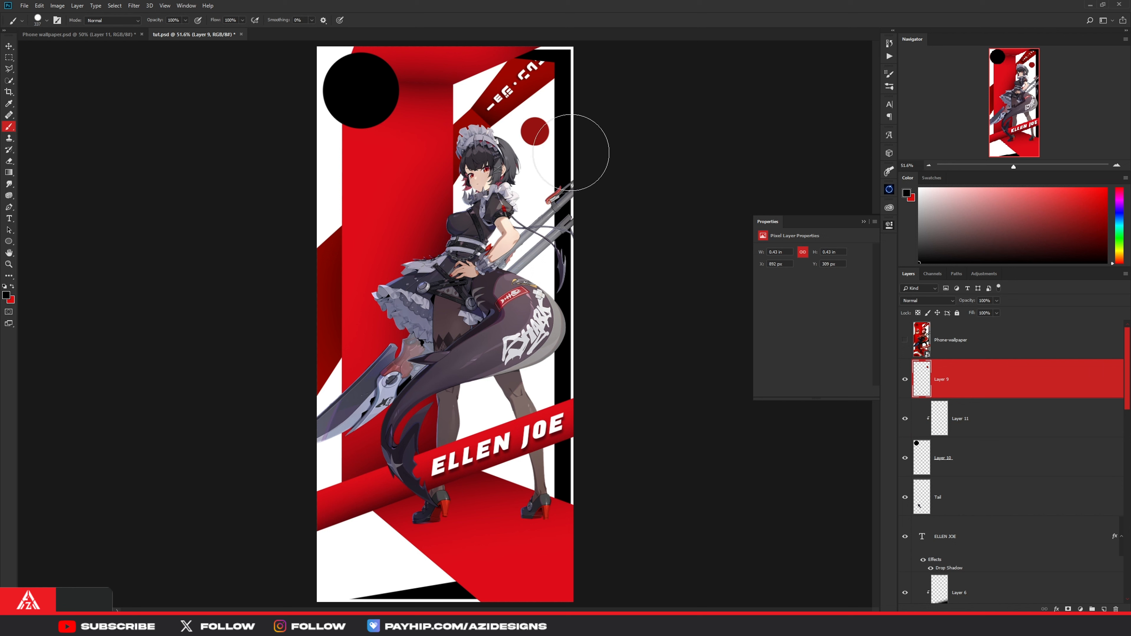
{"action": "left_click", "coordinate": [540, 133], "text": "alt"}
{"action": "left_click", "coordinate": [906, 192]}
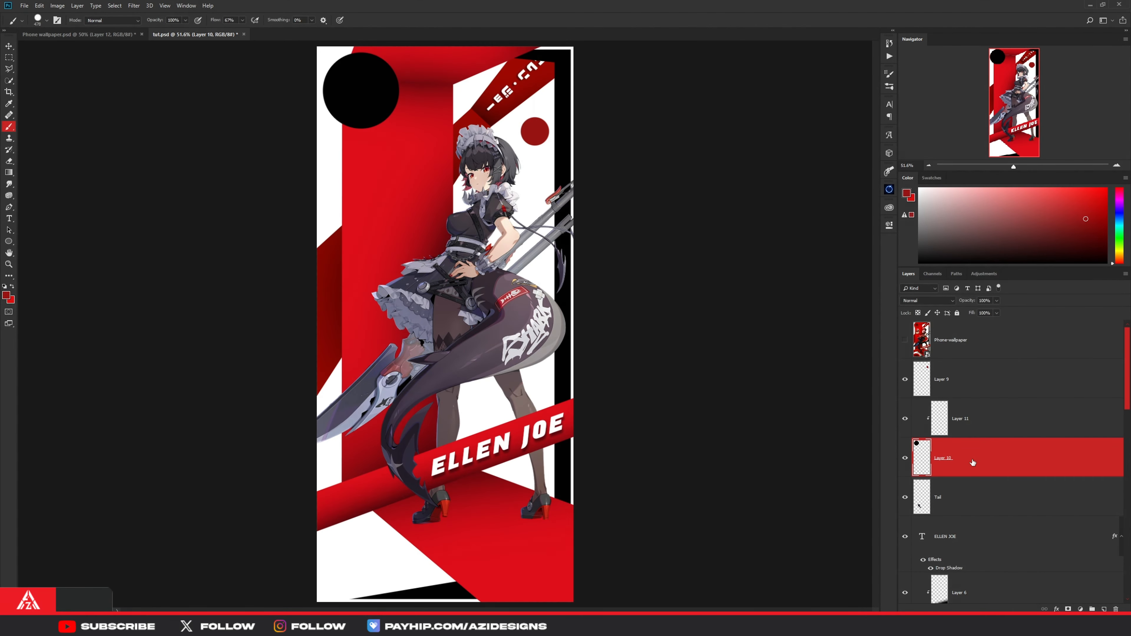
Step: Apply the saved Glow Circle style from the library to the black circle on Layer 10
{"action": "left_click", "coordinate": [889, 208]}
{"action": "left_click", "coordinate": [825, 247]}
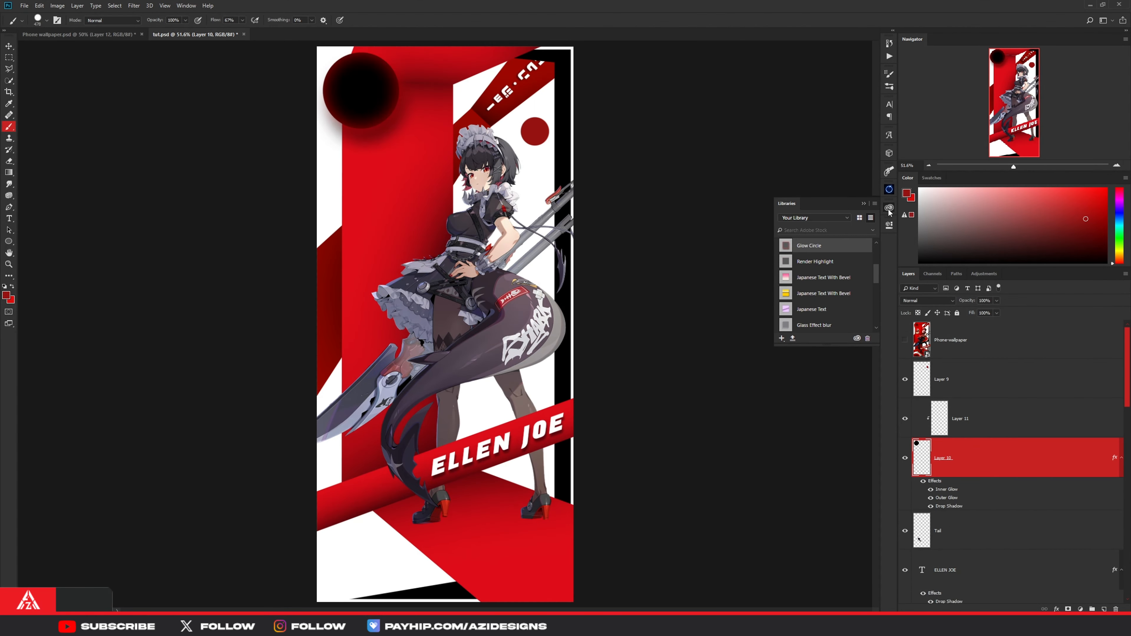
{"action": "left_click", "coordinate": [889, 209]}
Step: Review the Inner Glow, Outer Glow and Drop Shadow settings in the black circle's layer style
{"action": "right_click", "coordinate": [993, 456]}
{"action": "left_click", "coordinate": [989, 466]}
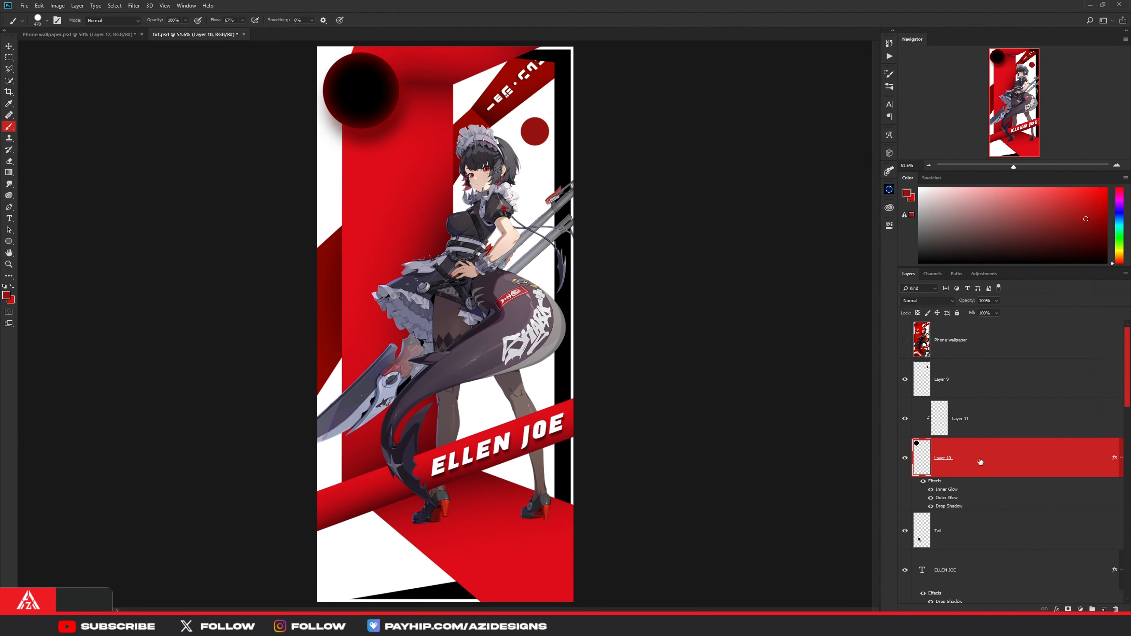
{"action": "right_click", "coordinate": [997, 465]}
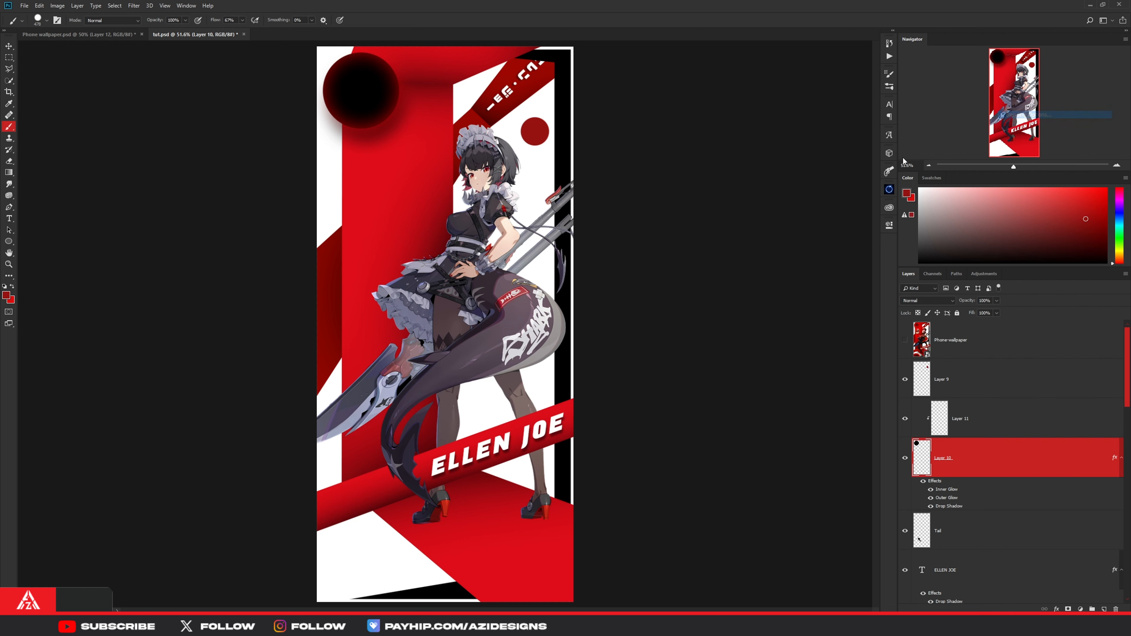
{"action": "left_click", "coordinate": [1015, 117]}
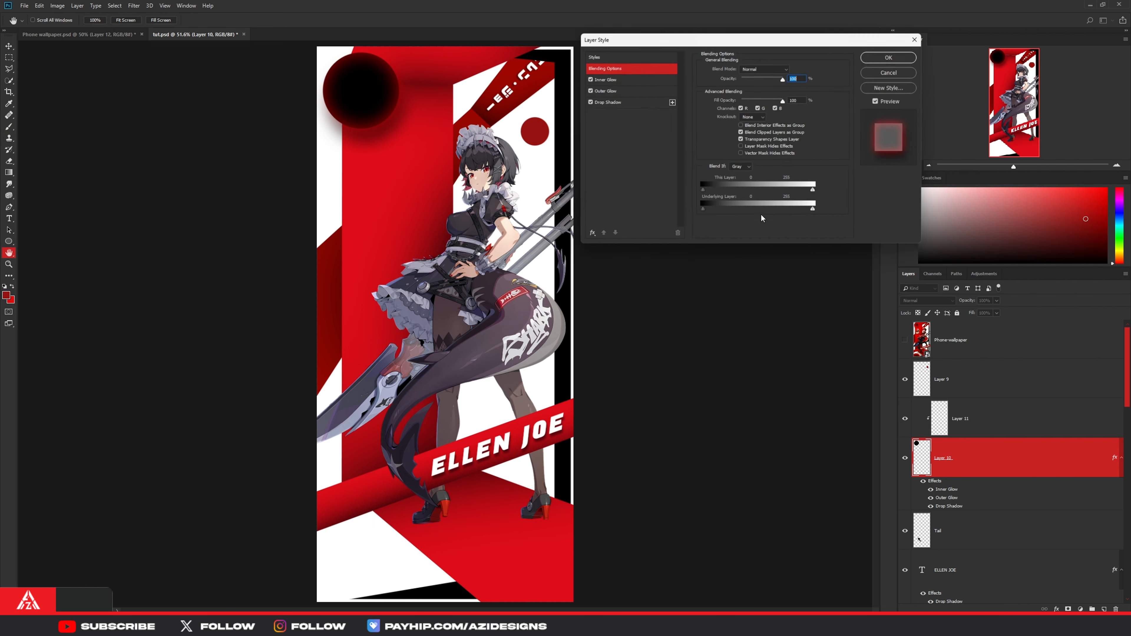
{"action": "left_click", "coordinate": [606, 79]}
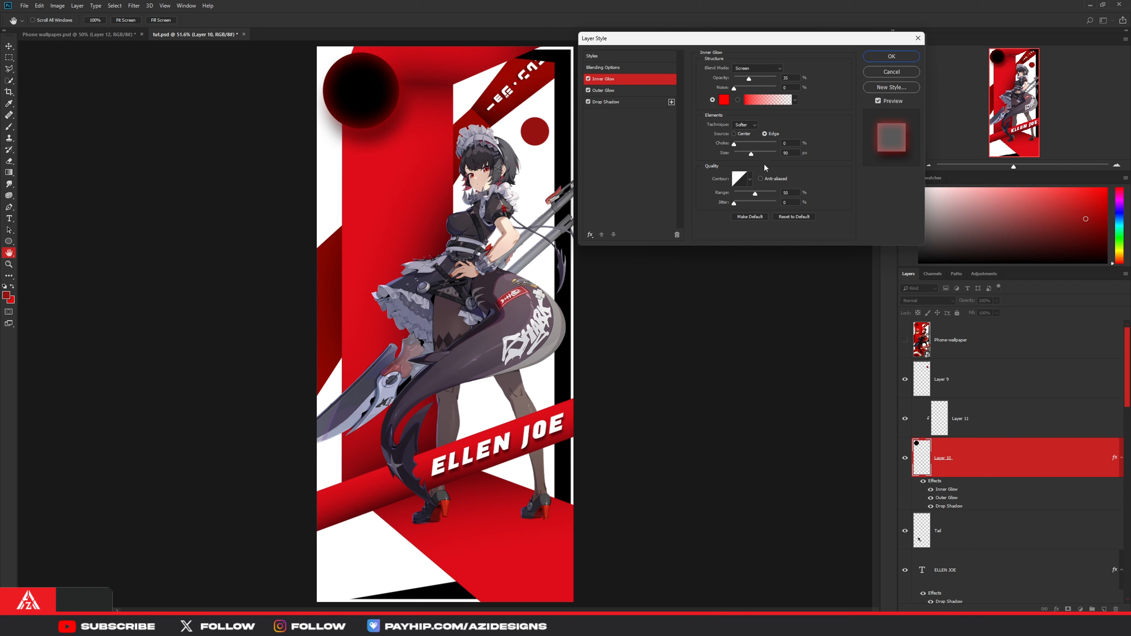
{"action": "left_click", "coordinate": [623, 91]}
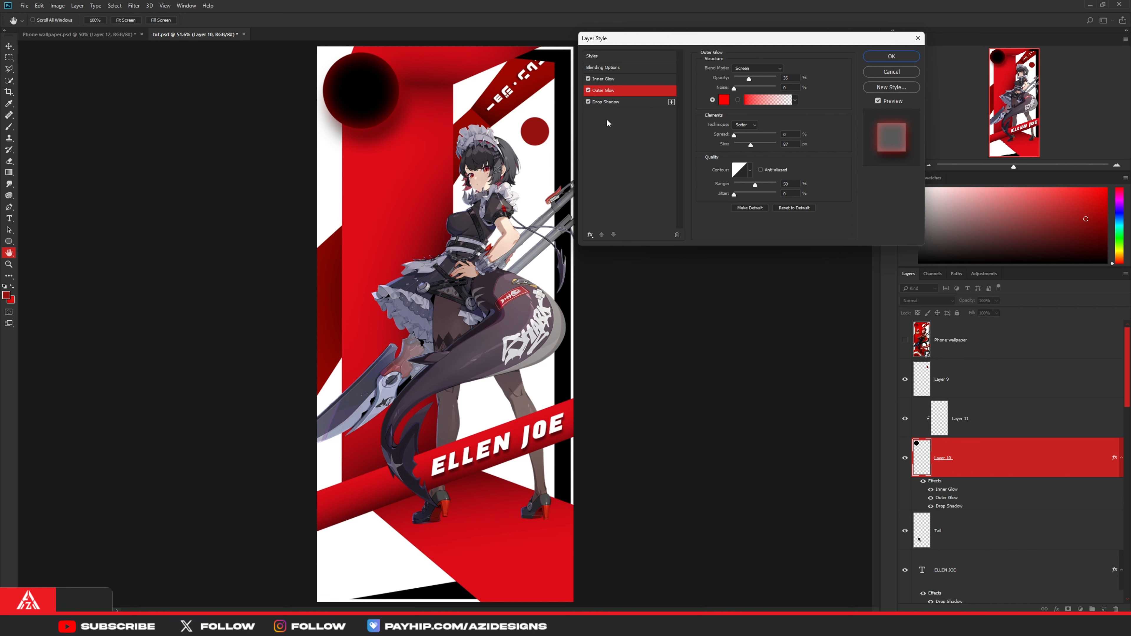
{"action": "left_click", "coordinate": [605, 102]}
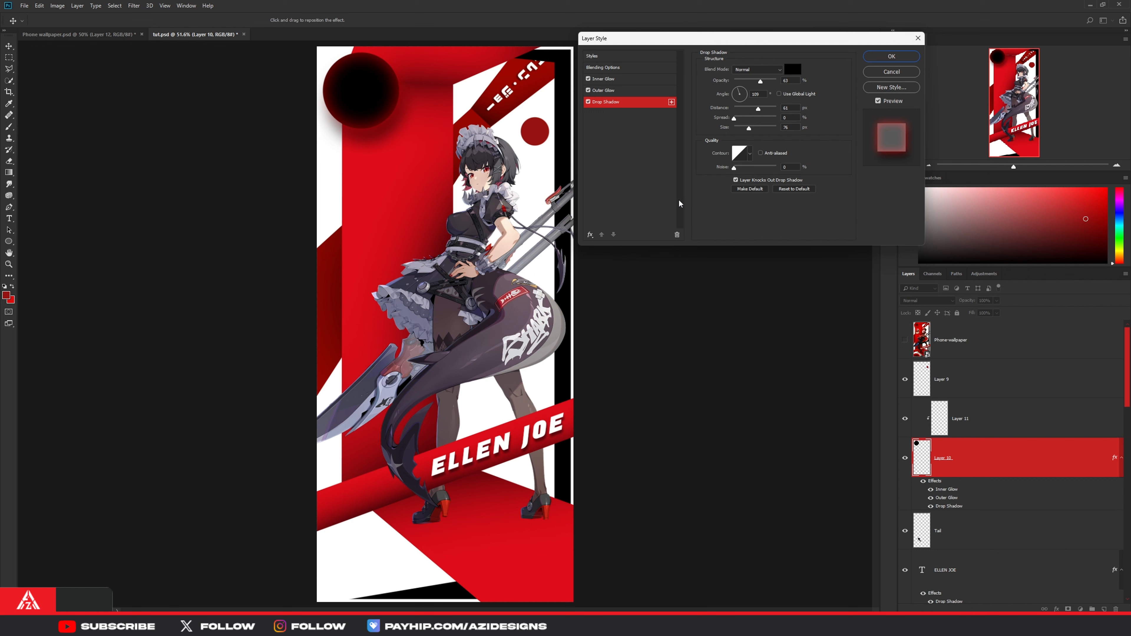
{"action": "left_click", "coordinate": [877, 54]}
Step: Brush dark red around the black circle's lower edge on clipped Layer 11, using a soft brush with 0% hardness
{"action": "left_click", "coordinate": [977, 425]}
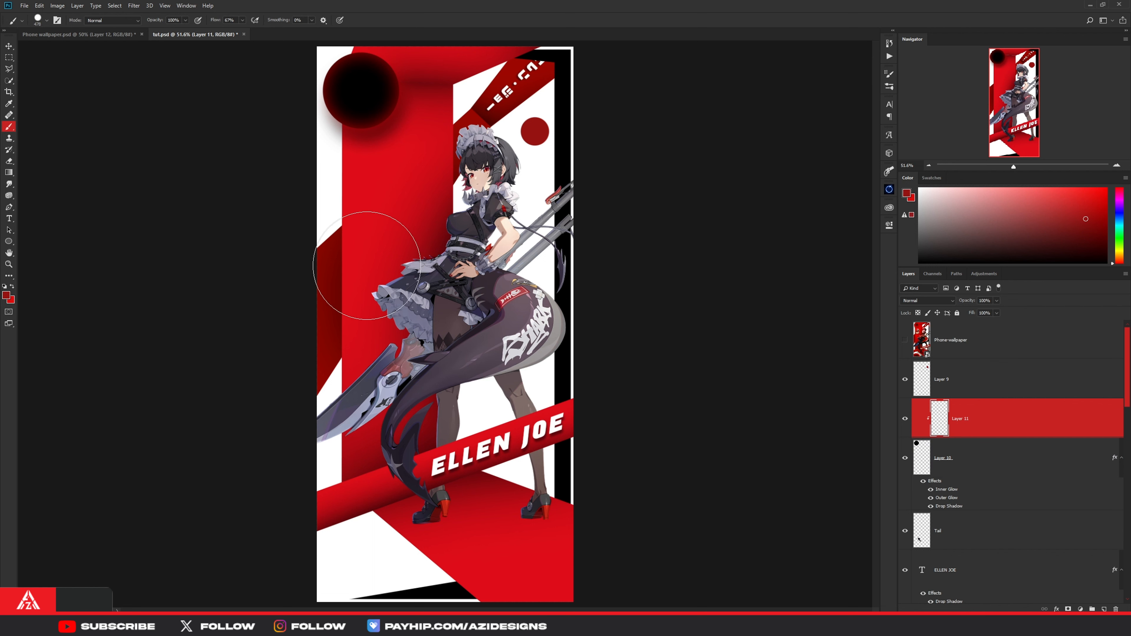
{"action": "left_click", "coordinate": [44, 21]}
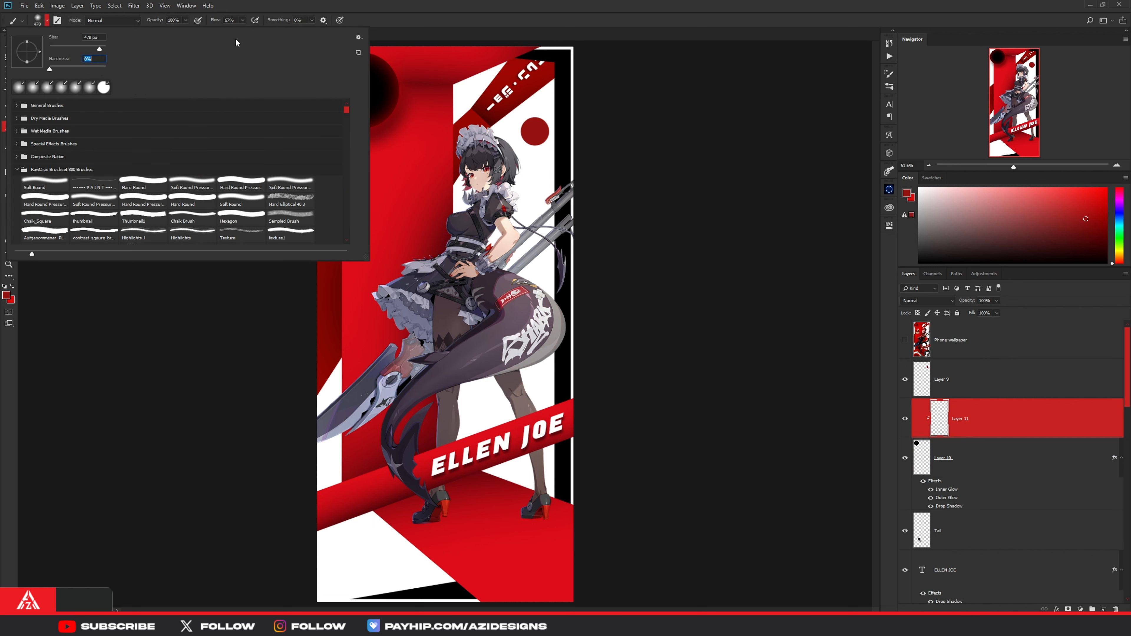
{"action": "key", "text": "Return"}
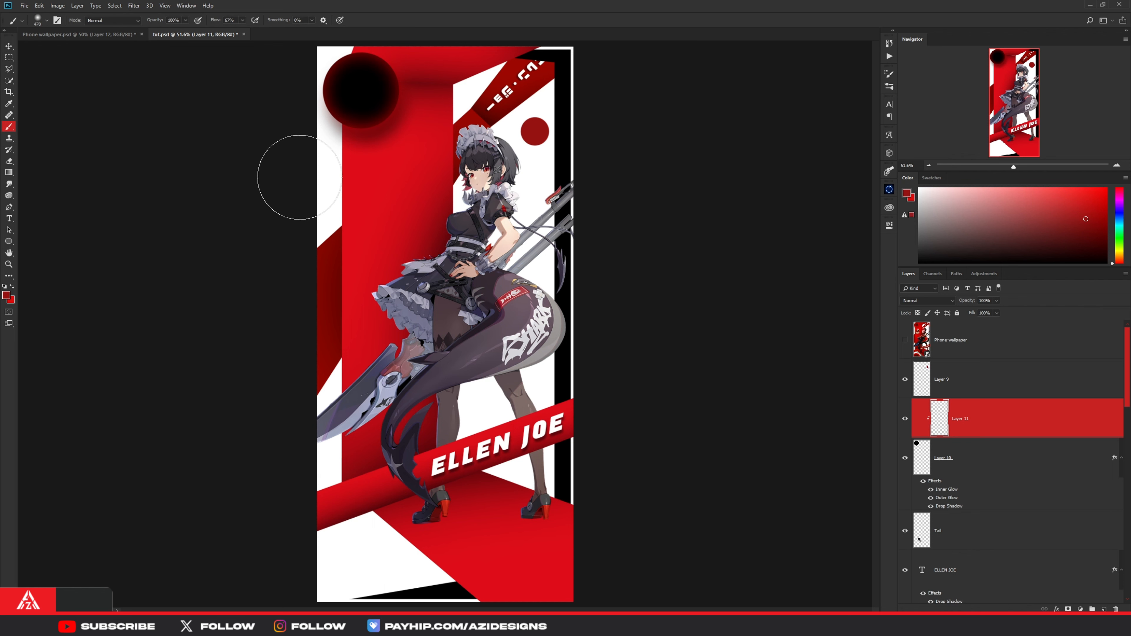
{"action": "mouse_move", "coordinate": [364, 175]}
{"action": "left_mouse_down"}
{"action": "mouse_move", "coordinate": [396, 161]}
{"action": "mouse_move", "coordinate": [414, 169]}
{"action": "left_mouse_up"}
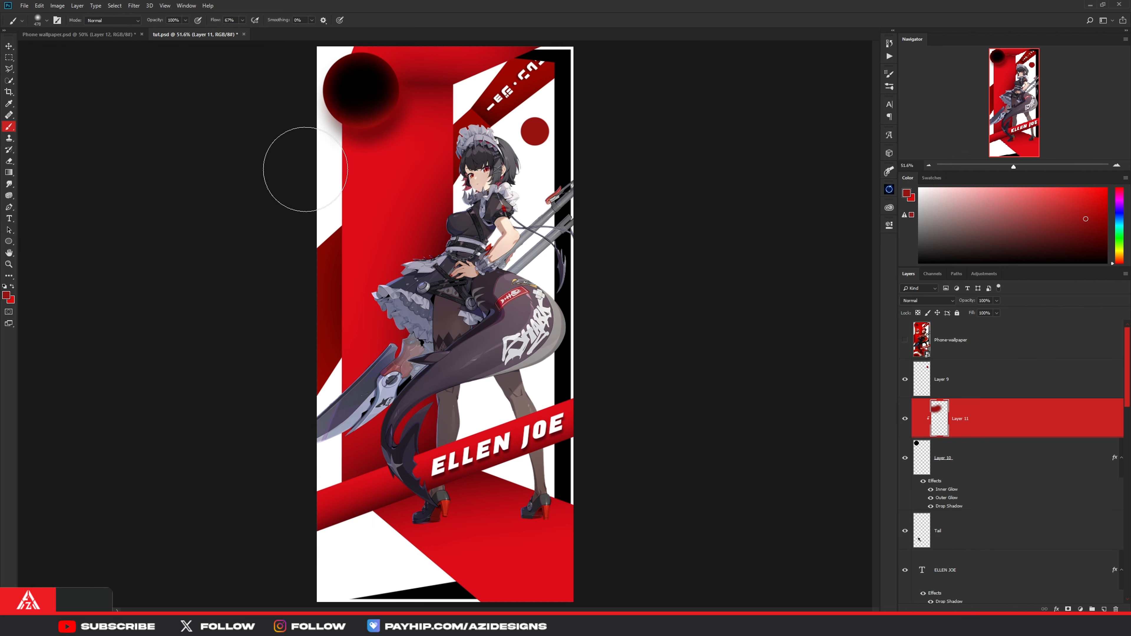
{"action": "scroll", "coordinate": [312, 134], "scroll_direction": "down", "scroll_amount": 1}
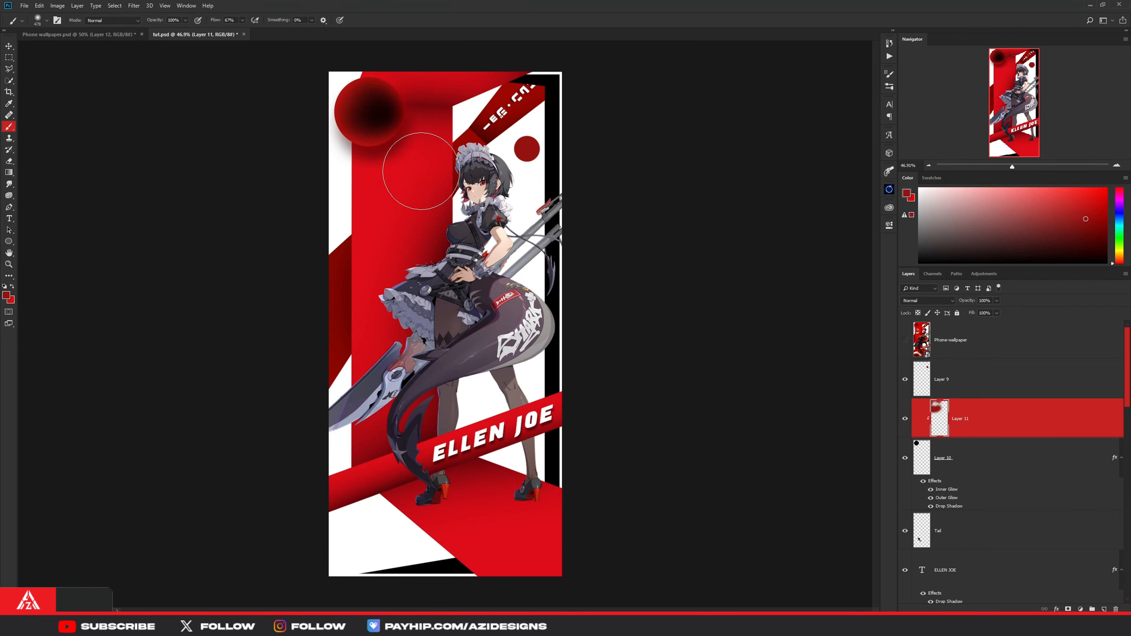
Step: Compare the circle with the Phone wallpaper reference and extend the soft dark red shading around its rim
{"action": "left_click", "coordinate": [905, 341]}
{"action": "left_click", "coordinate": [904, 341]}
{"action": "left_click", "coordinate": [904, 341]}
{"action": "left_click", "coordinate": [904, 341]}
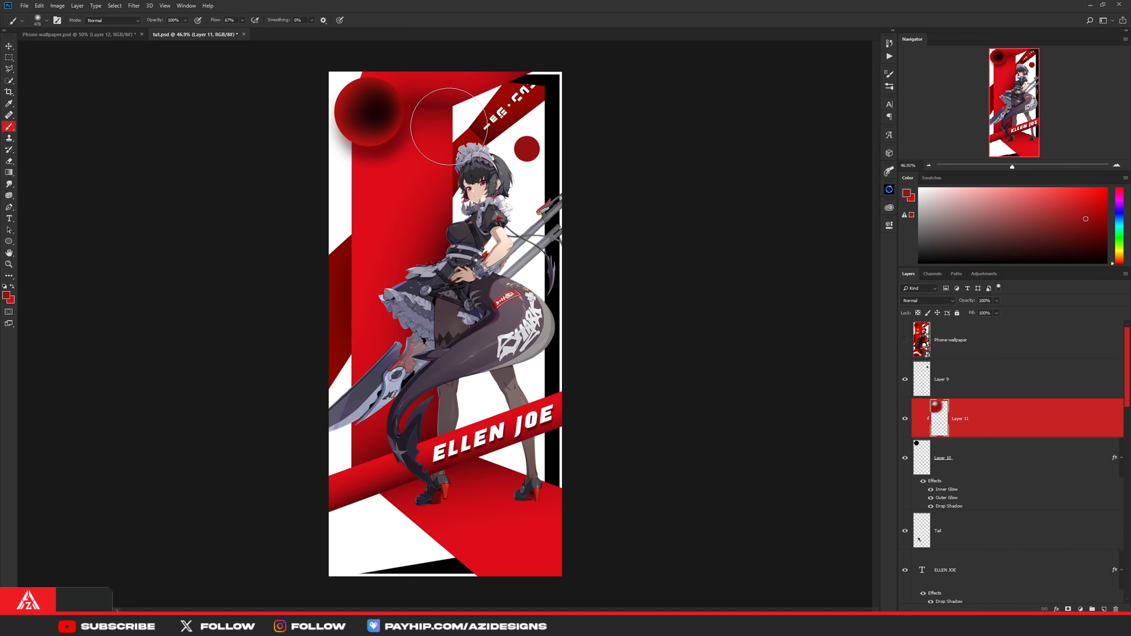
{"action": "scroll", "coordinate": [436, 135], "scroll_direction": "up", "scroll_amount": 1}
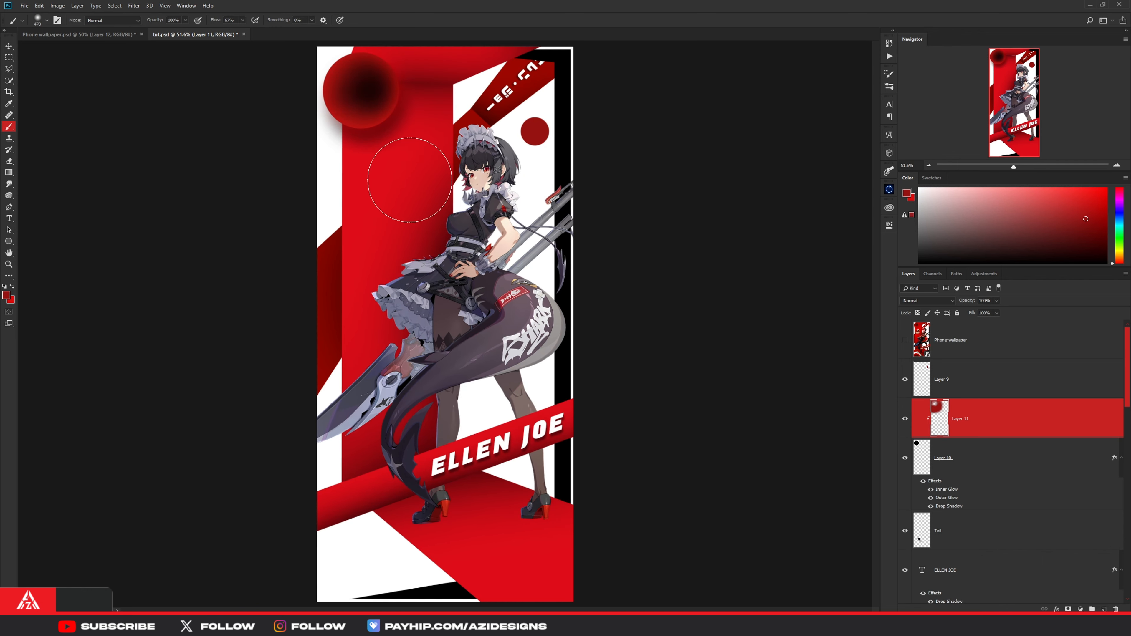
{"action": "scroll", "coordinate": [353, 45], "scroll_direction": "down", "scroll_amount": 1}
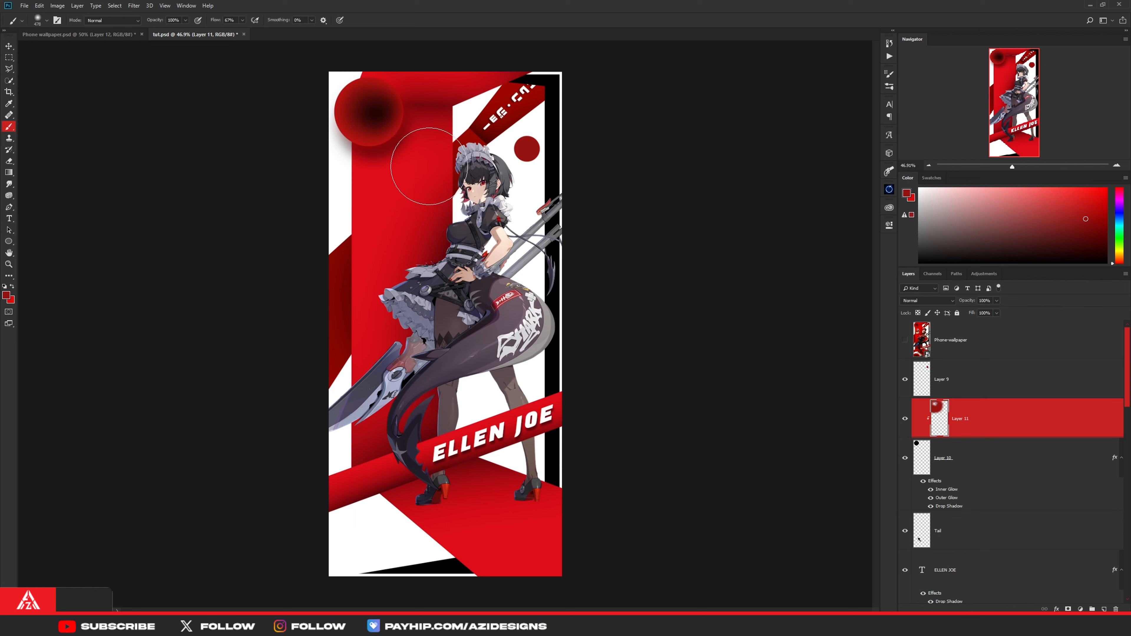
{"action": "scroll", "coordinate": [425, 164], "scroll_direction": "up", "scroll_amount": 1}
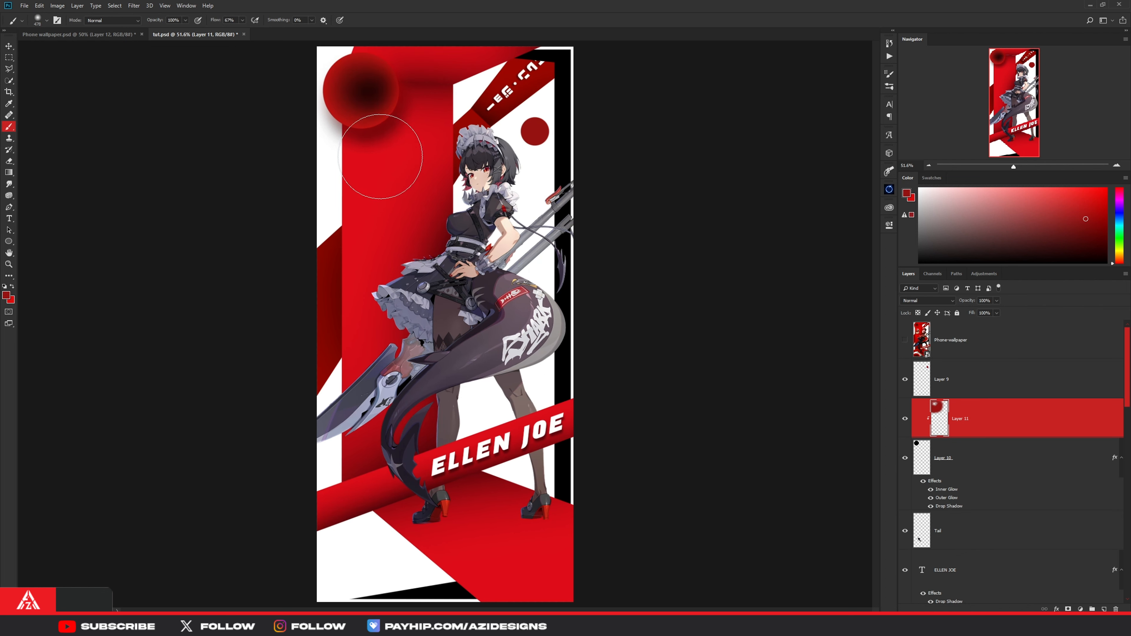
Step: Add an Exposure adjustment clipped to the circle stack and raise its exposure to about +1.21
{"action": "left_click", "coordinate": [1080, 609]}
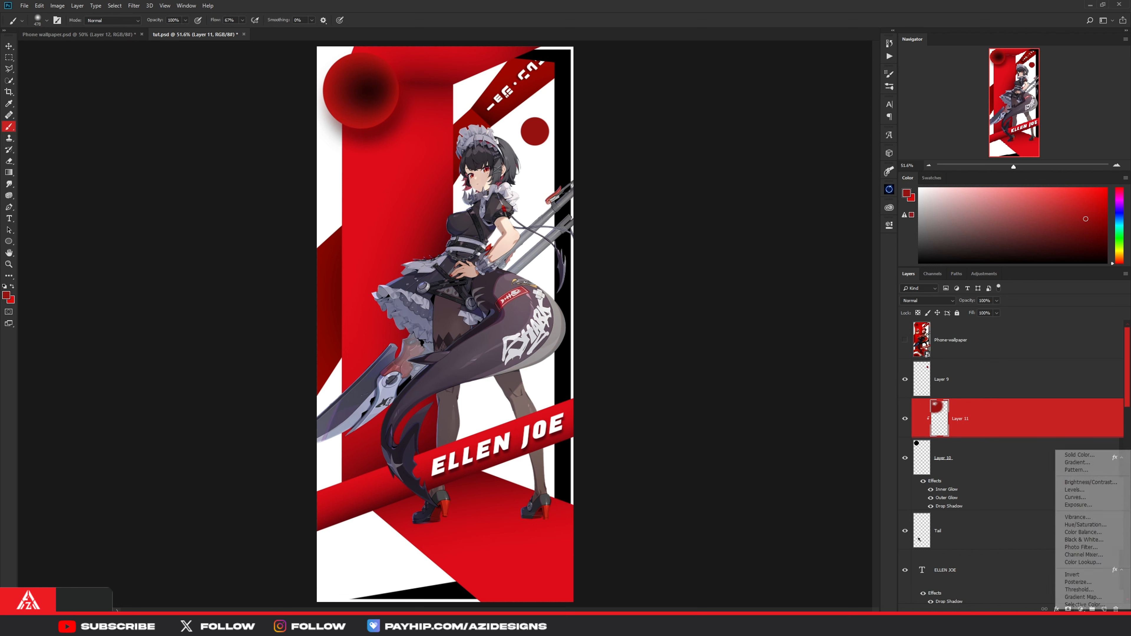
{"action": "left_click", "coordinate": [1078, 506]}
{"action": "right_click", "coordinate": [1007, 447]}
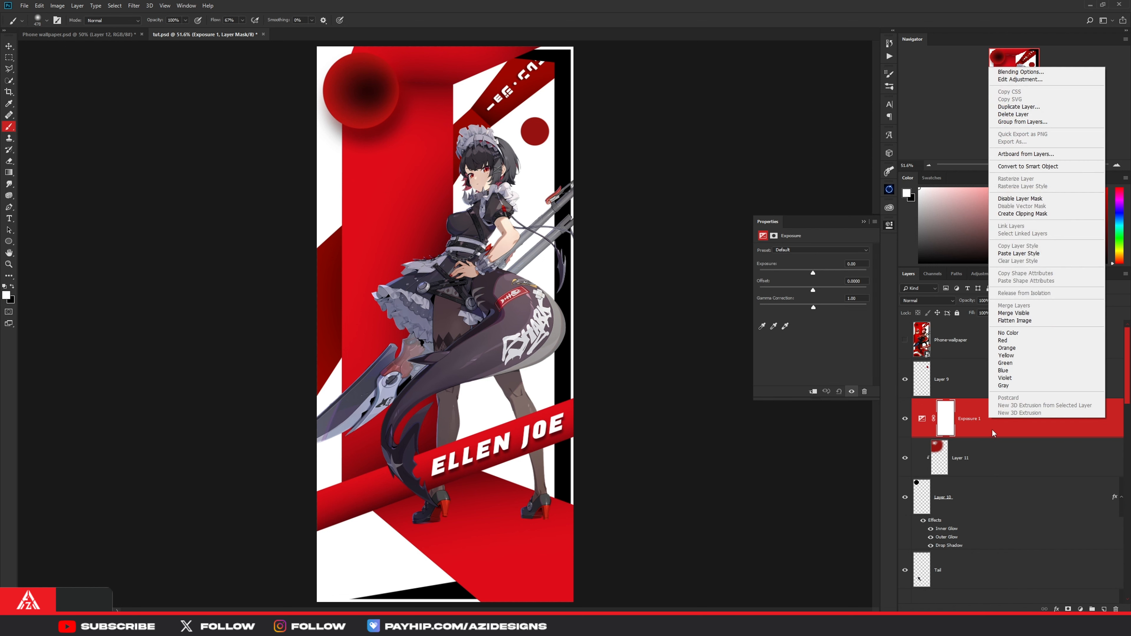
{"action": "left_click", "coordinate": [1007, 215]}
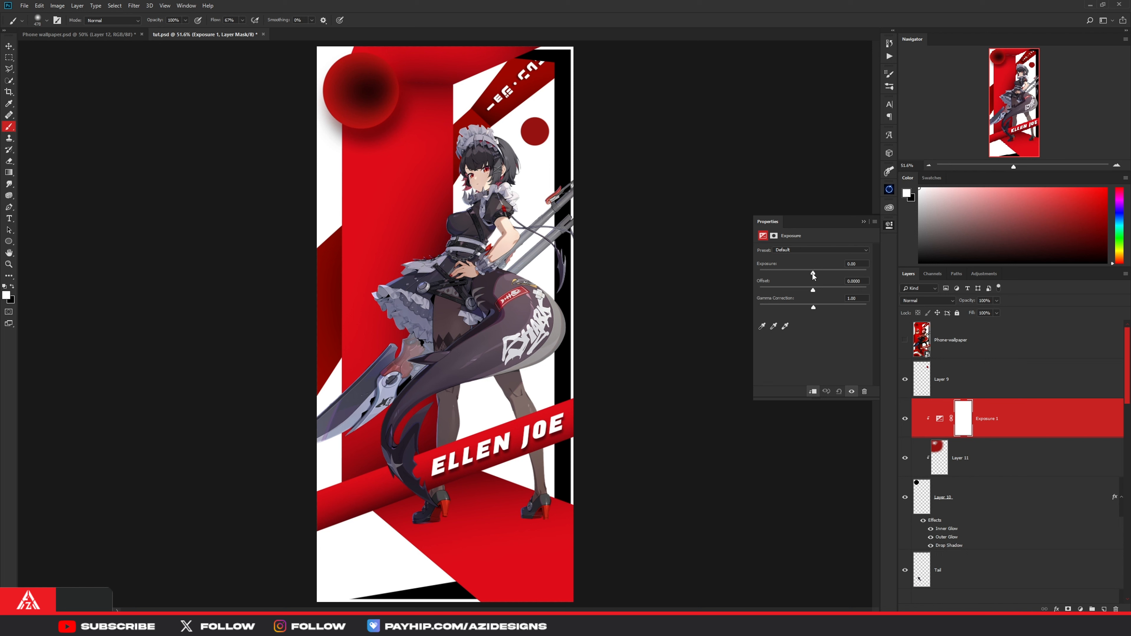
{"action": "left_click_drag", "start_coordinate": [812, 274], "coordinate": [814, 275]}
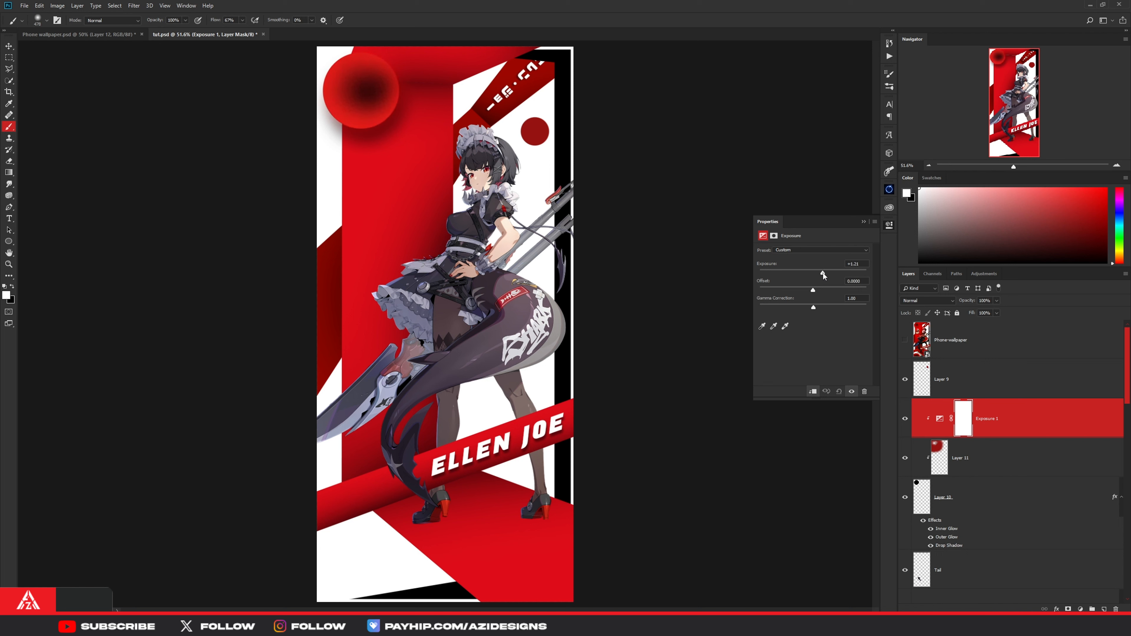
{"action": "left_click", "coordinate": [889, 225]}
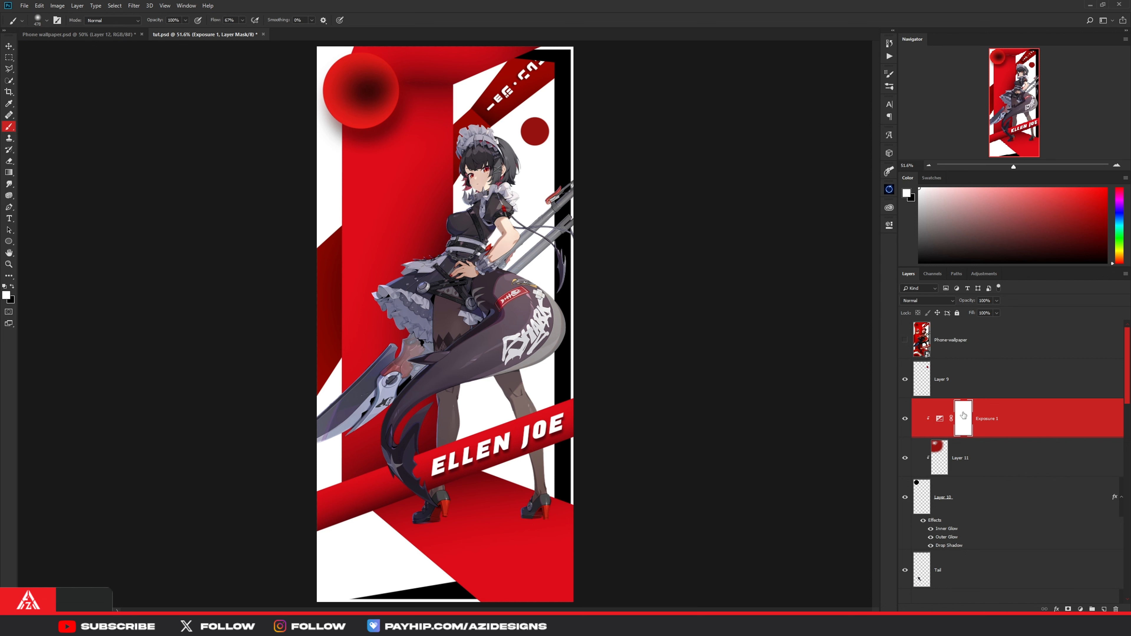
Step: Invert the Exposure mask to black and paint white on it along the circle's rim to brighten only the edge
{"action": "key", "text": "ctrl+i"}
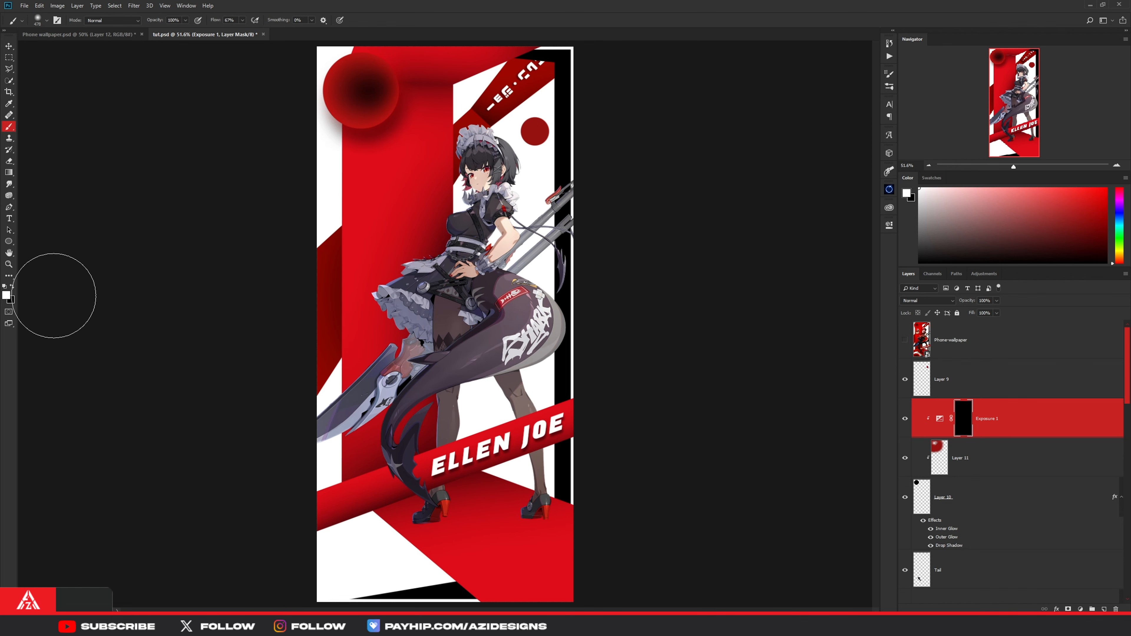
{"action": "mouse_move", "coordinate": [285, 171]}
{"action": "left_mouse_down"}
{"action": "mouse_move", "coordinate": [401, 185]}
{"action": "mouse_move", "coordinate": [436, 149]}
{"action": "mouse_move", "coordinate": [423, 147]}
{"action": "left_mouse_up"}
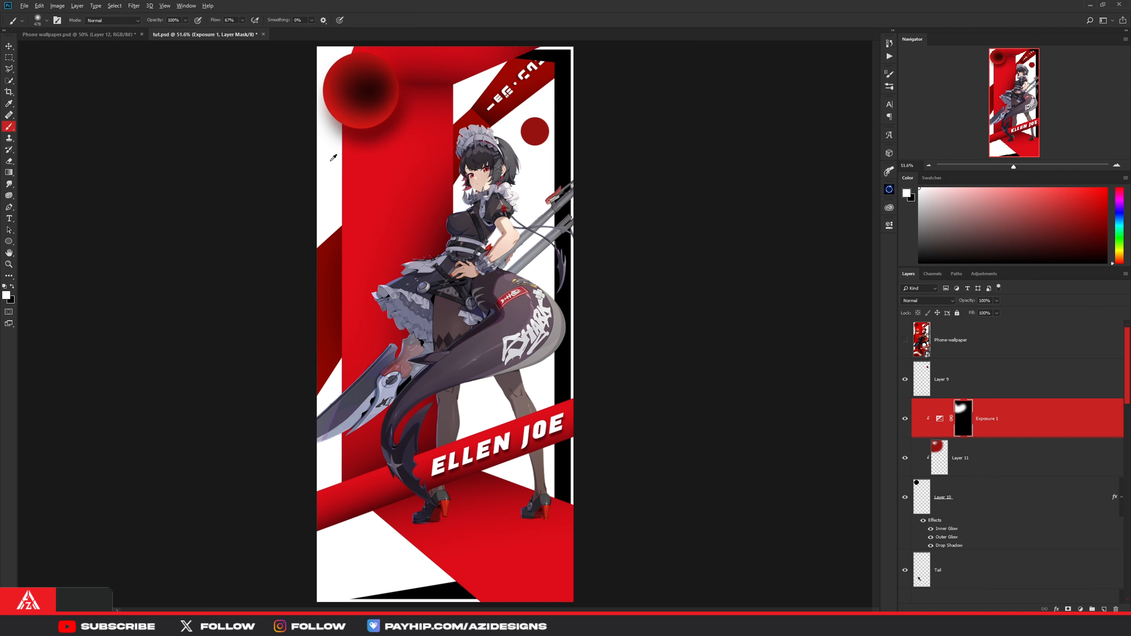
{"action": "scroll", "coordinate": [331, 135], "scroll_direction": "down", "scroll_amount": 1}
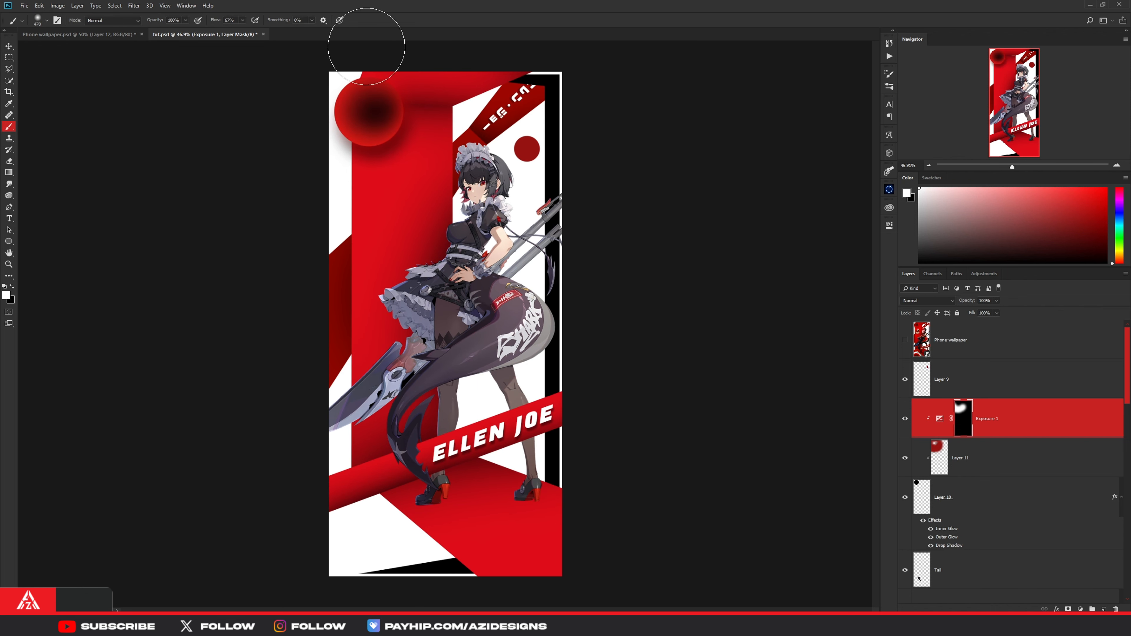
{"action": "left_click_drag", "start_coordinate": [459, 138], "coordinate": [383, 153]}
Step: Sample the circle's dark red and brush more of it over the circle's lower part on Layer 11
{"action": "left_click", "coordinate": [941, 458]}
{"action": "left_click", "coordinate": [379, 116], "text": "alt"}
{"action": "scroll", "coordinate": [391, 111], "scroll_direction": "up", "scroll_amount": 1}
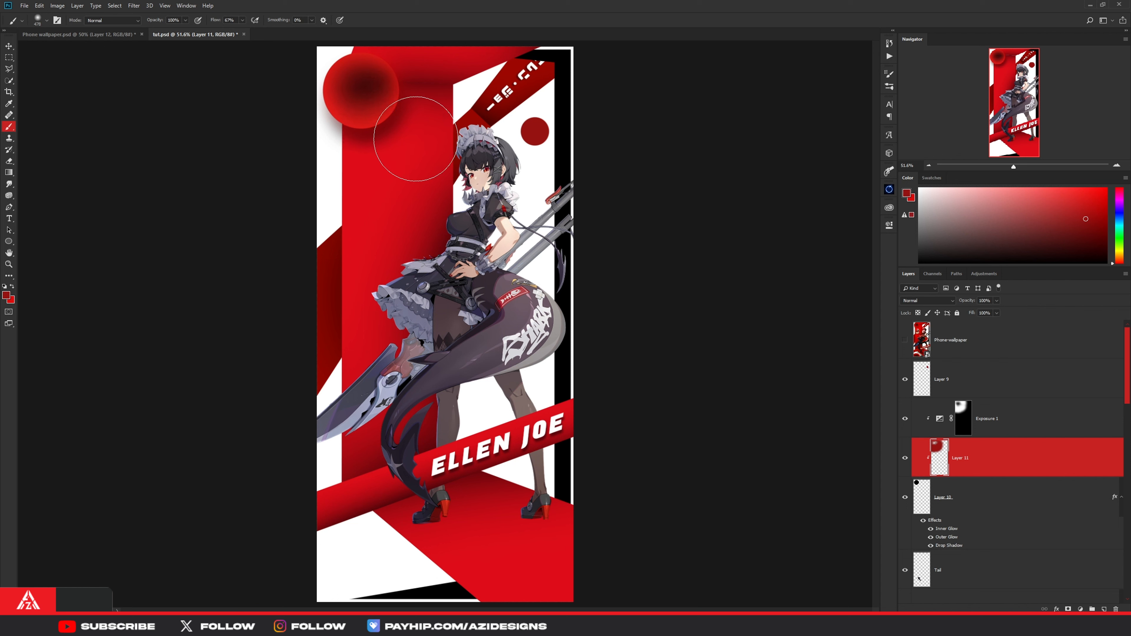
Step: Compare the circle with the Phone wallpaper reference and group its Exposure 1, Layer 11 and Layer 10 layers
{"action": "left_click", "coordinate": [905, 340]}
{"action": "left_click", "coordinate": [906, 340]}
{"action": "left_click", "coordinate": [905, 340]}
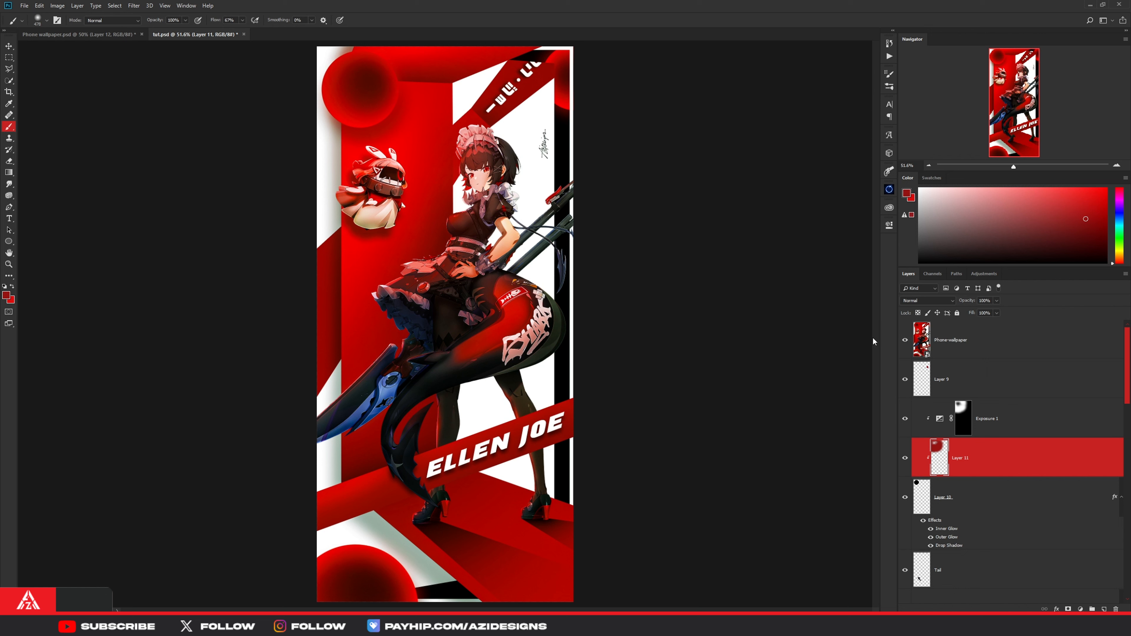
{"action": "left_click", "coordinate": [902, 341]}
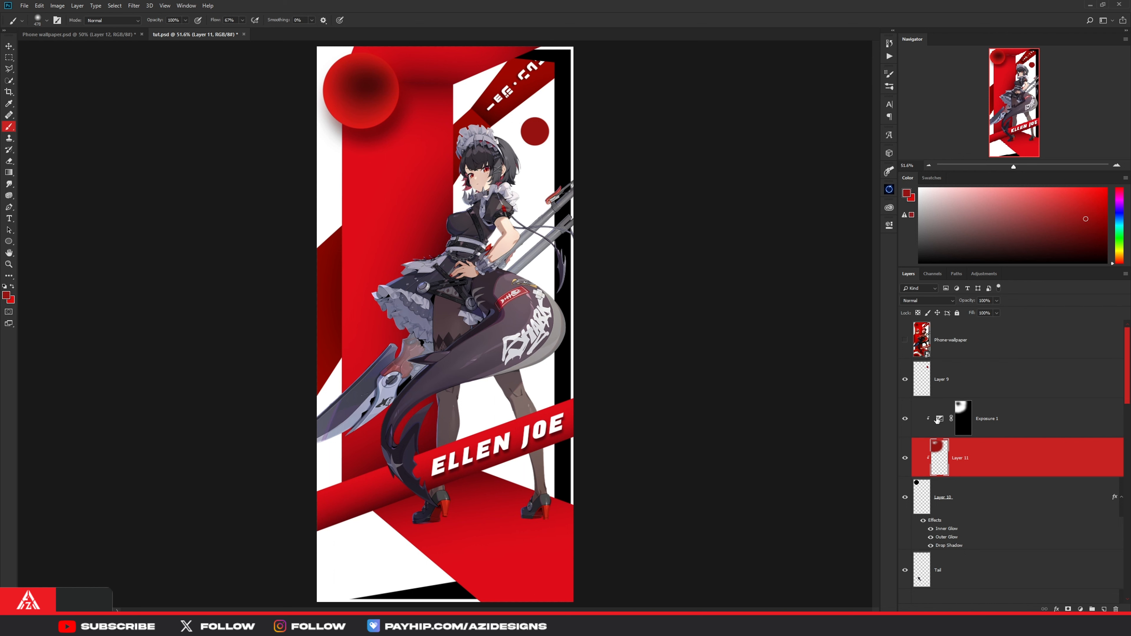
{"action": "left_click", "coordinate": [997, 416]}
{"action": "left_click", "coordinate": [954, 500], "text": "shift"}
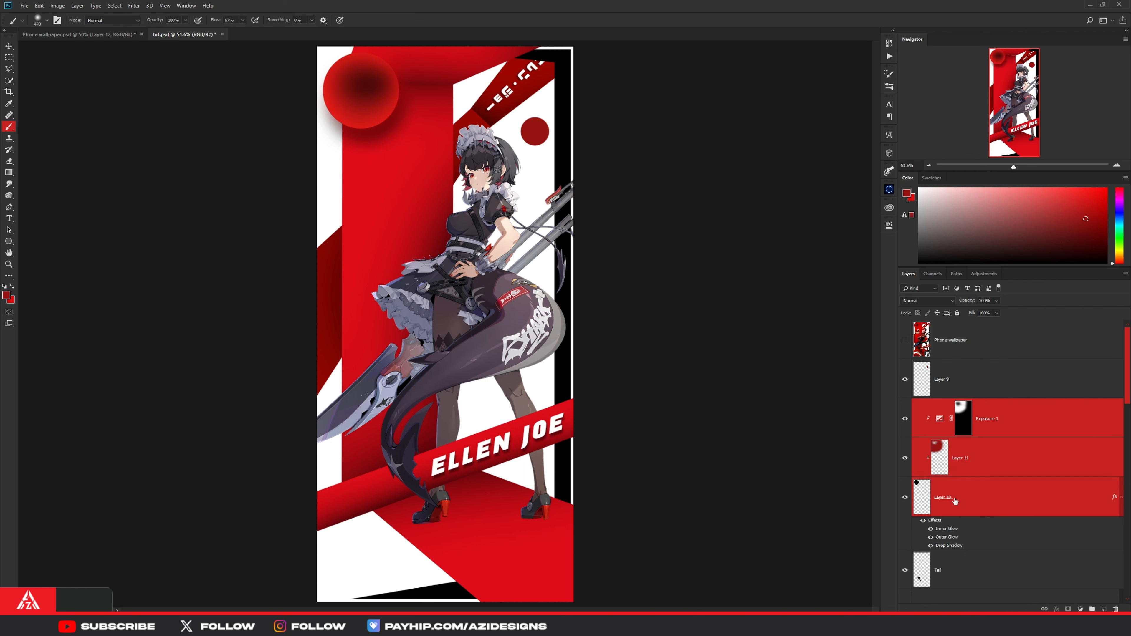
{"action": "key", "text": "ctrl+g"}
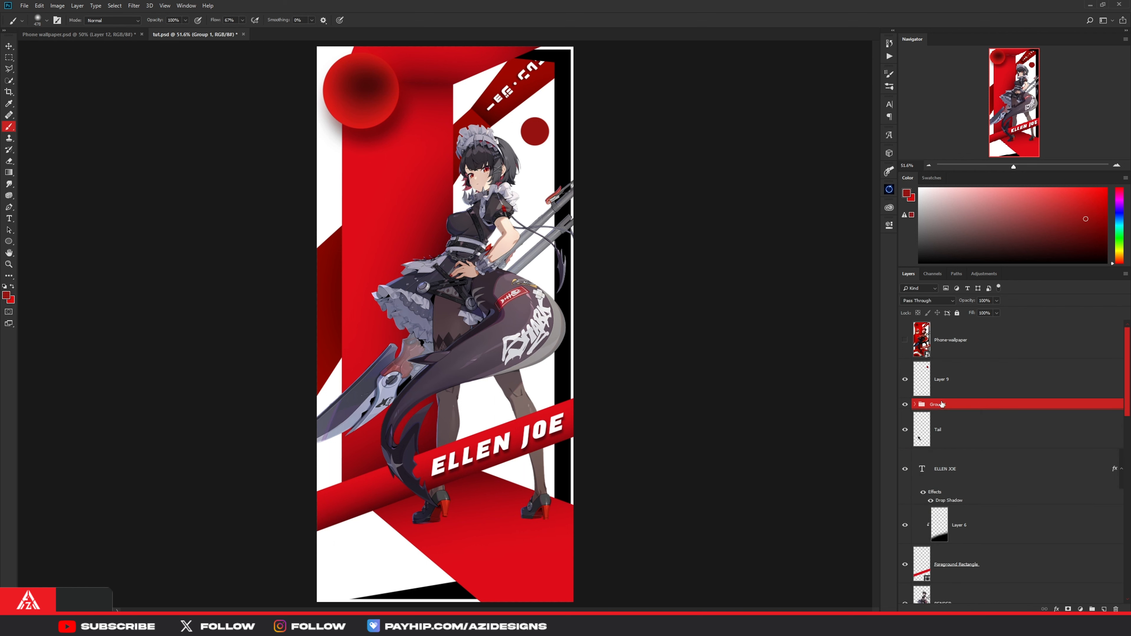
Step: Duplicate the circle group and place the enlarged copy partly outside the wallpaper's lower-left corner, following the reference
{"action": "key", "text": "ctrl+j"}
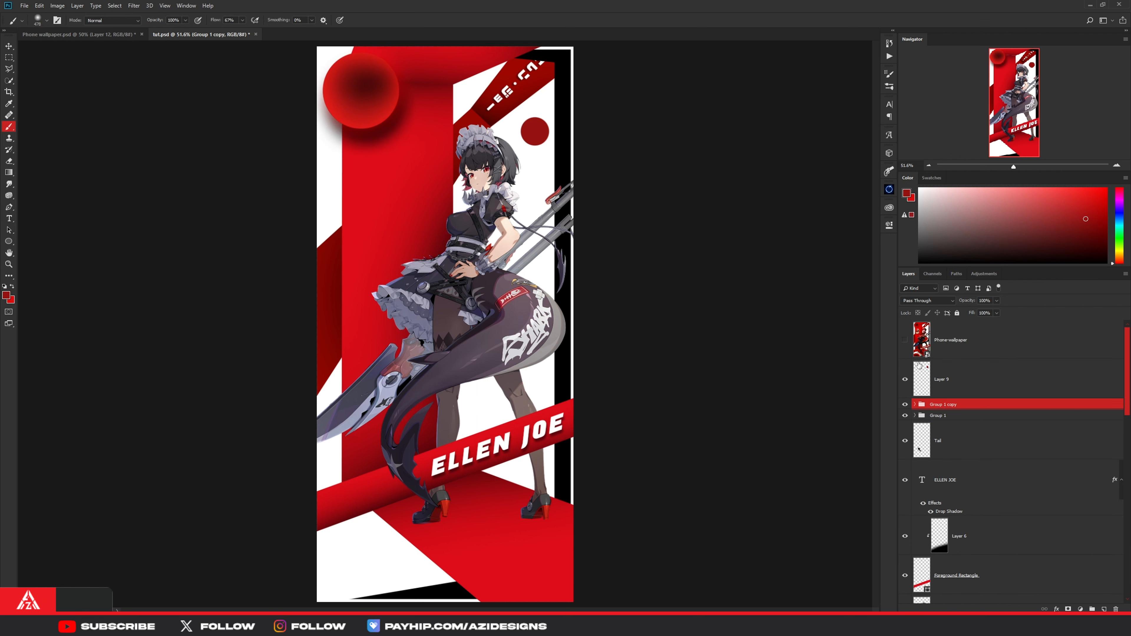
{"action": "left_click", "coordinate": [904, 340]}
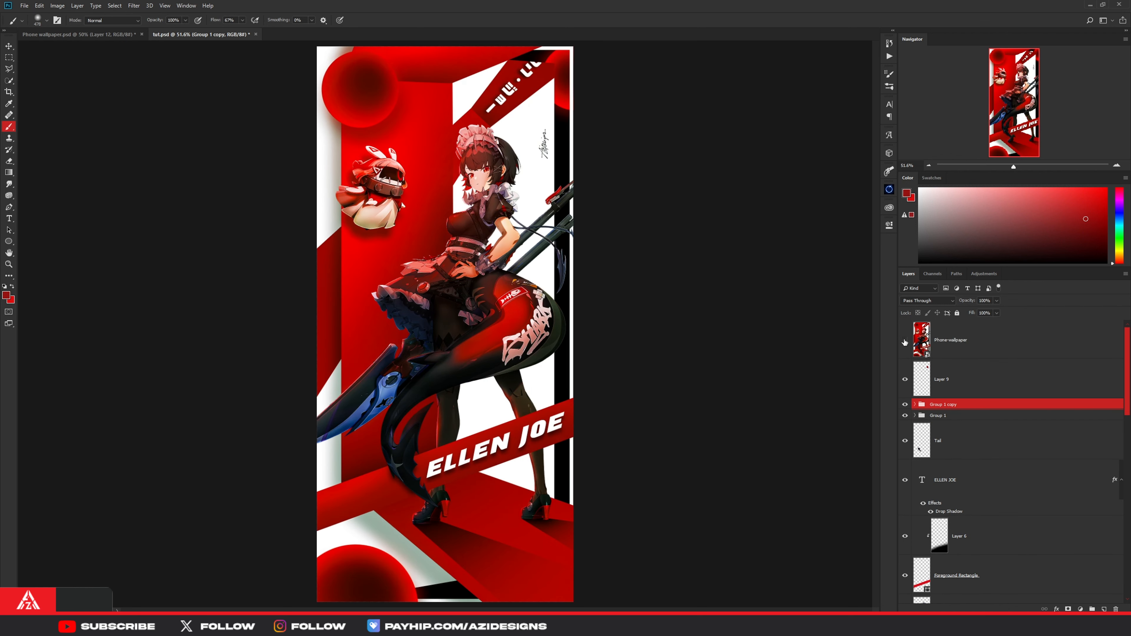
{"action": "left_click", "coordinate": [904, 341]}
{"action": "scroll", "coordinate": [617, 353], "scroll_direction": "down", "scroll_amount": 1}
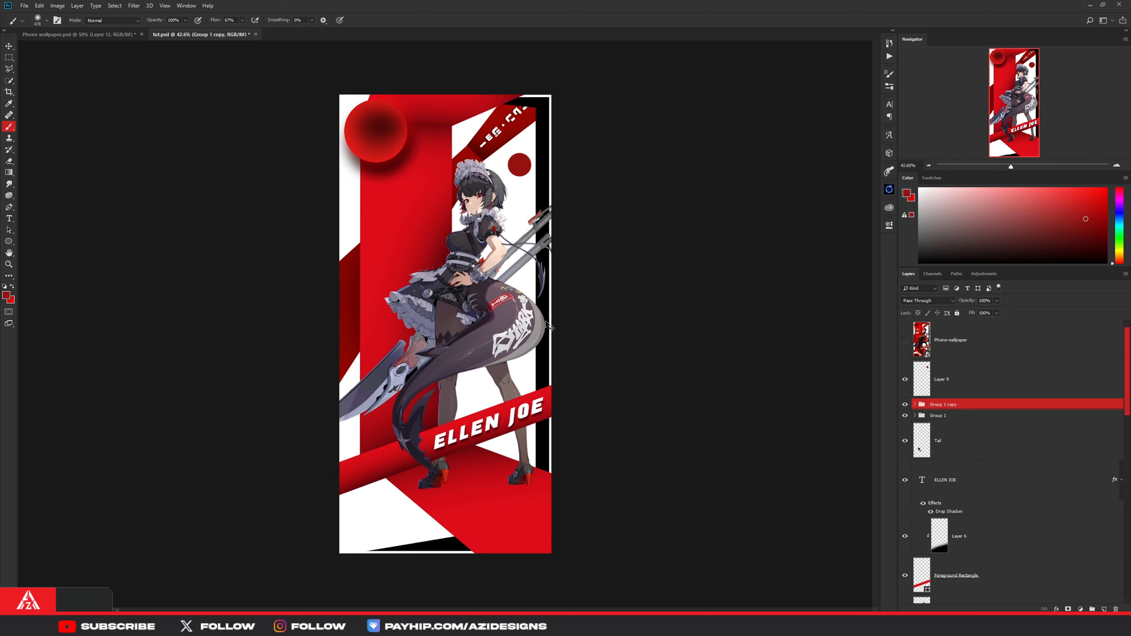
{"action": "key", "text": "ctrl+t"}
{"action": "left_click_drag", "start_coordinate": [469, 170], "coordinate": [464, 420]}
{"action": "left_click_drag", "start_coordinate": [482, 336], "coordinate": [478, 404]}
{"action": "key", "text": "ctrl+z"}
{"action": "left_click_drag", "start_coordinate": [457, 346], "coordinate": [595, 421]}
{"action": "left_click_drag", "start_coordinate": [484, 484], "coordinate": [464, 522]}
{"action": "left_click", "coordinate": [399, 20]}
{"action": "key", "text": "b"}
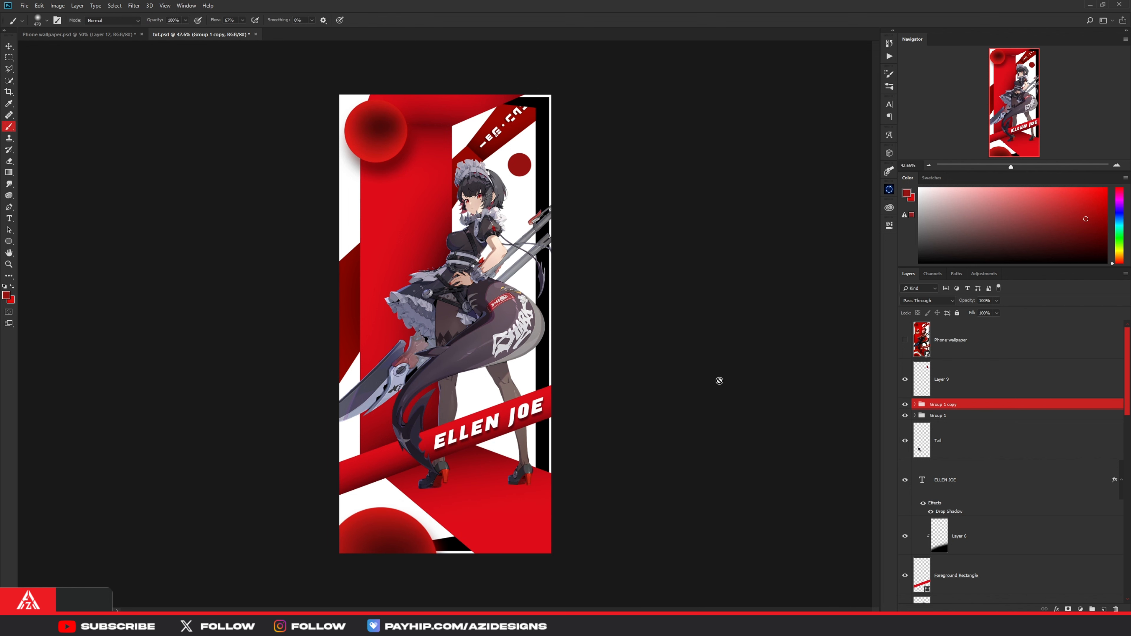
Step: Scale the lower circle copy down to about 91% and reposition it in the wallpaper's lower-left corner
{"action": "left_click", "coordinate": [904, 340]}
{"action": "left_click", "coordinate": [905, 335]}
{"action": "key", "text": "ctrl+0"}
{"action": "key", "text": "ctrl+t"}
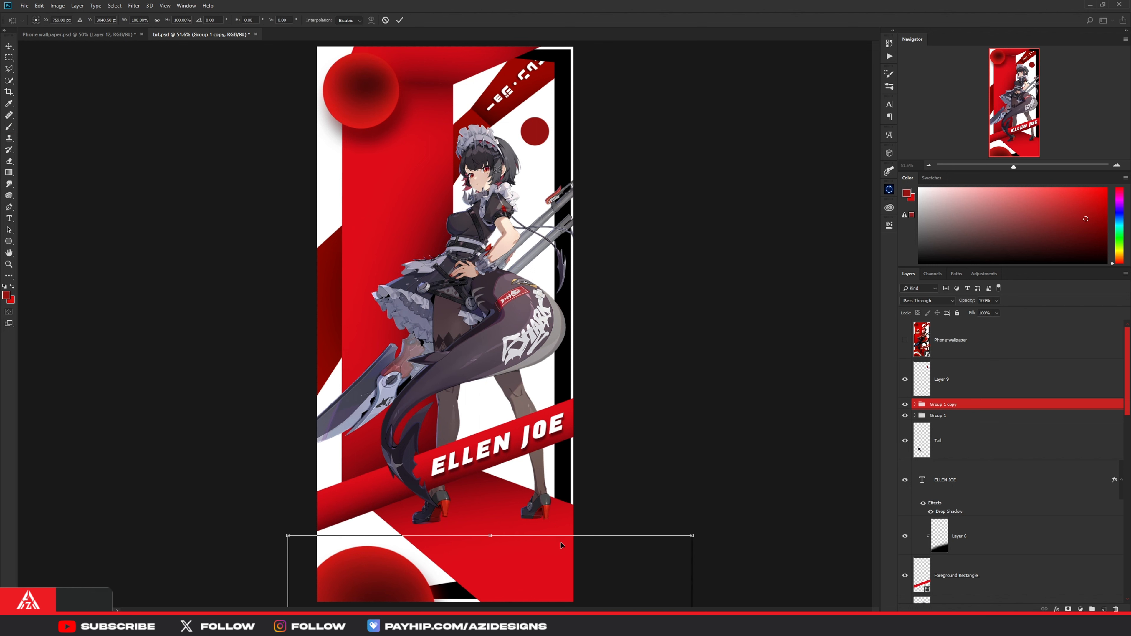
{"action": "left_click_drag", "start_coordinate": [691, 533], "coordinate": [670, 545]}
{"action": "left_click_drag", "start_coordinate": [618, 575], "coordinate": [658, 536]}
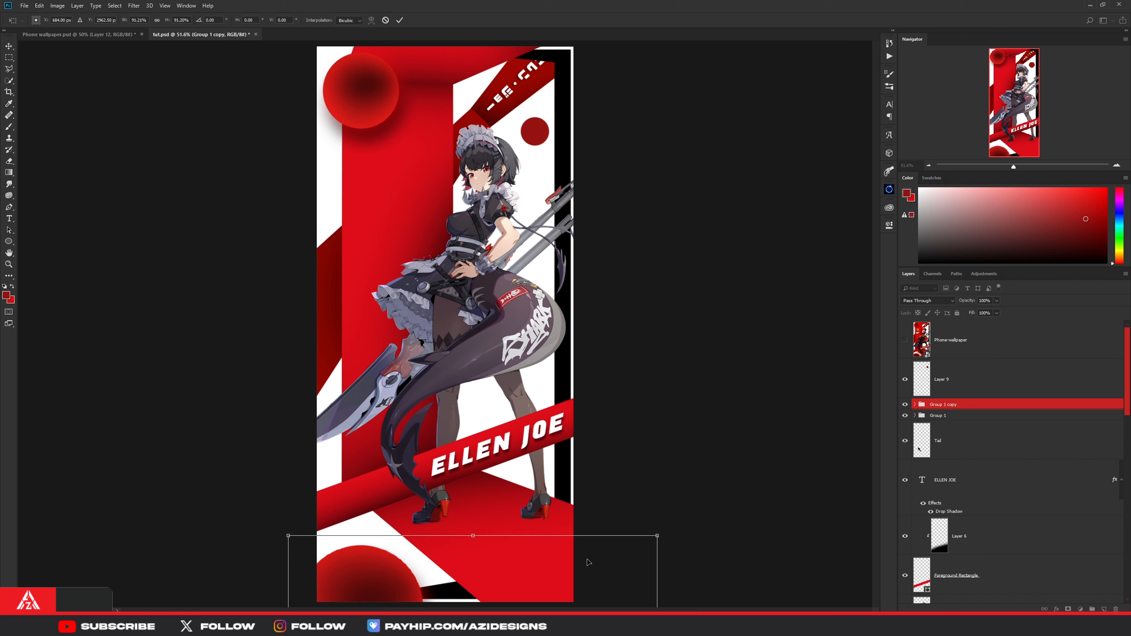
{"action": "left_click_drag", "start_coordinate": [587, 560], "coordinate": [591, 563]}
{"action": "left_click", "coordinate": [399, 20]}
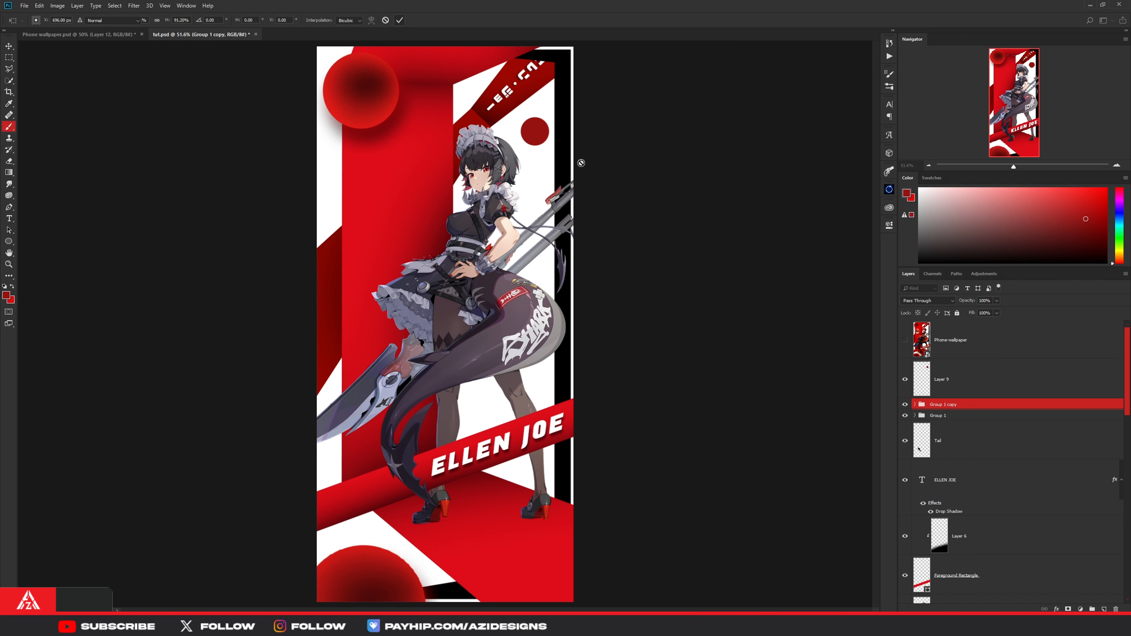
{"action": "key", "text": "b"}
Step: Paint white on the Exposure 1 mask in Group 1 copy along the lower circle's upper rim to brighten it
{"action": "left_click", "coordinate": [915, 404]}
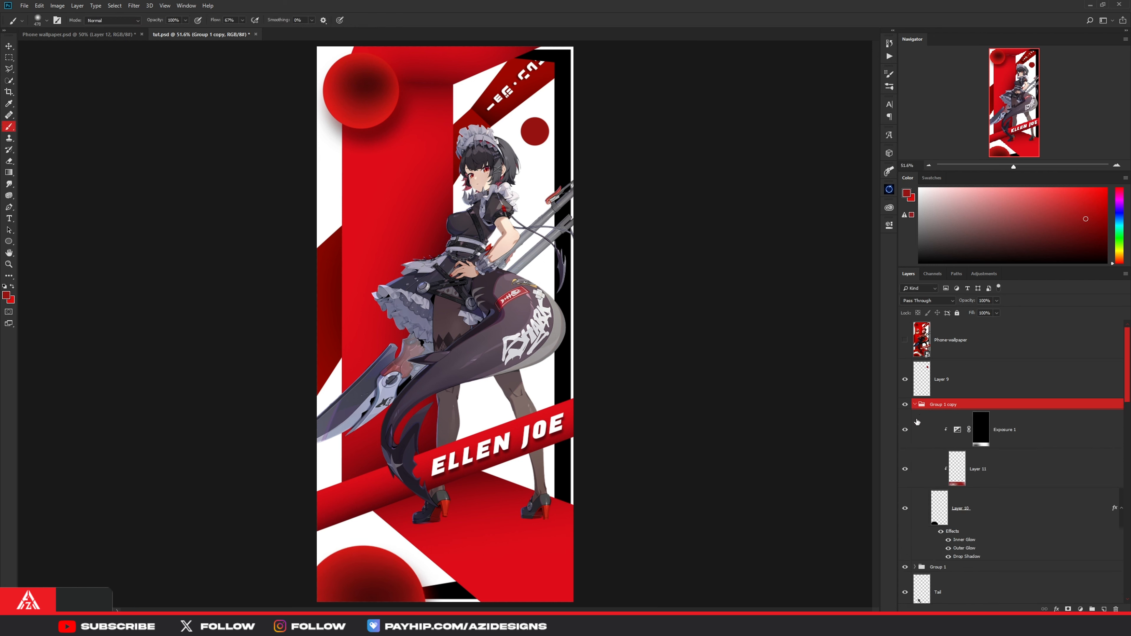
{"action": "scroll", "coordinate": [1022, 453], "scroll_direction": "down", "scroll_amount": 2}
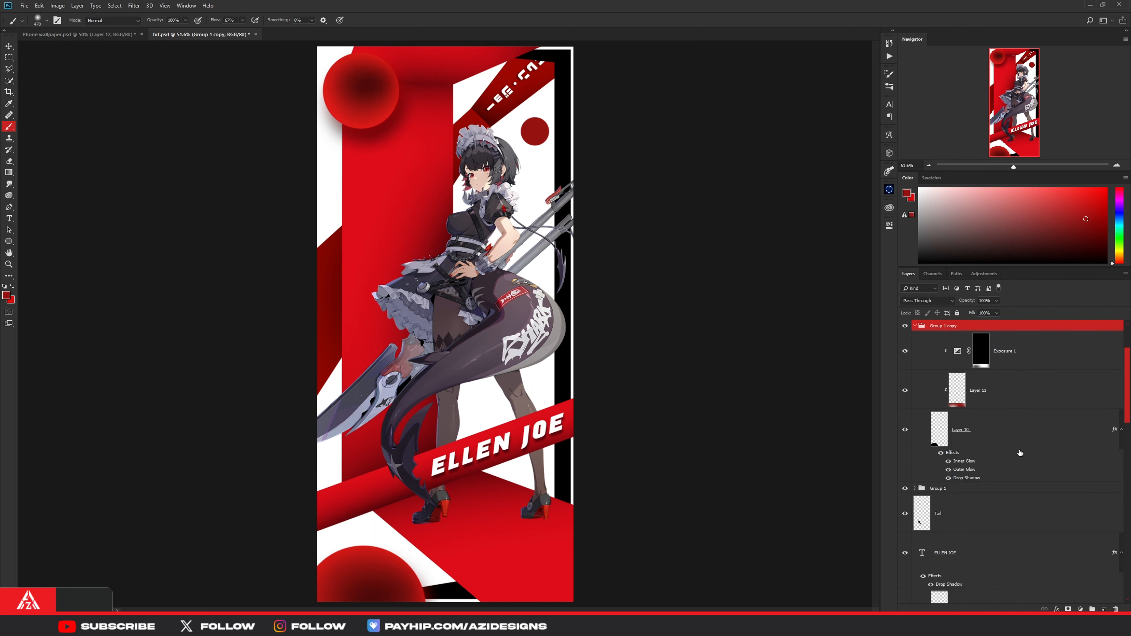
{"action": "left_click", "coordinate": [981, 362]}
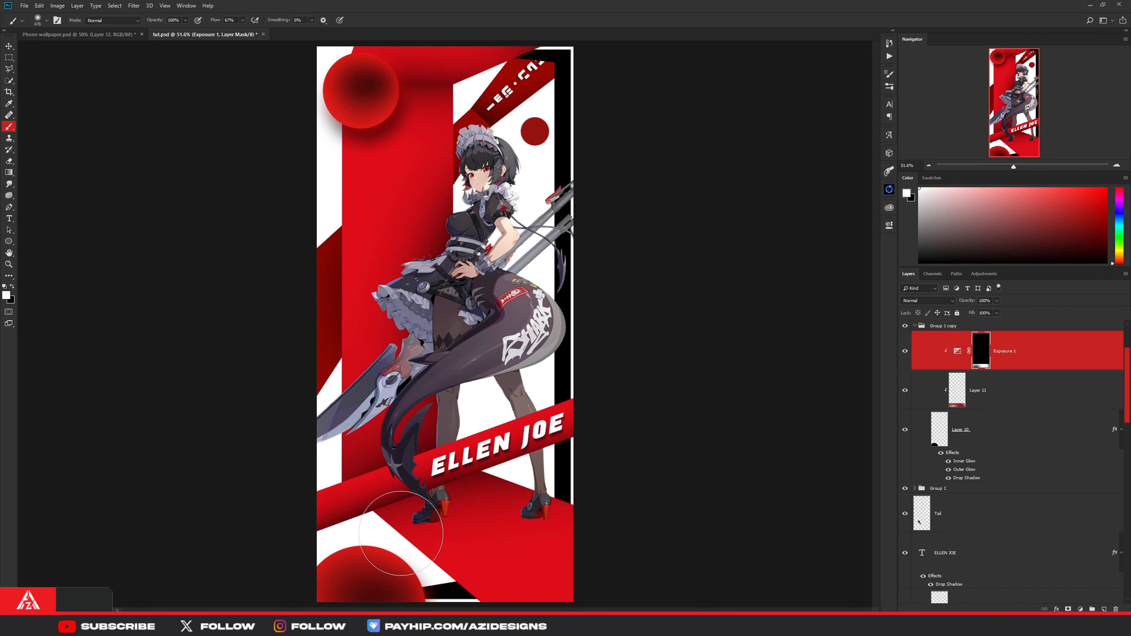
{"action": "left_click_drag", "start_coordinate": [404, 532], "coordinate": [446, 571]}
{"action": "scroll", "coordinate": [445, 571], "scroll_direction": "down", "scroll_amount": 2}
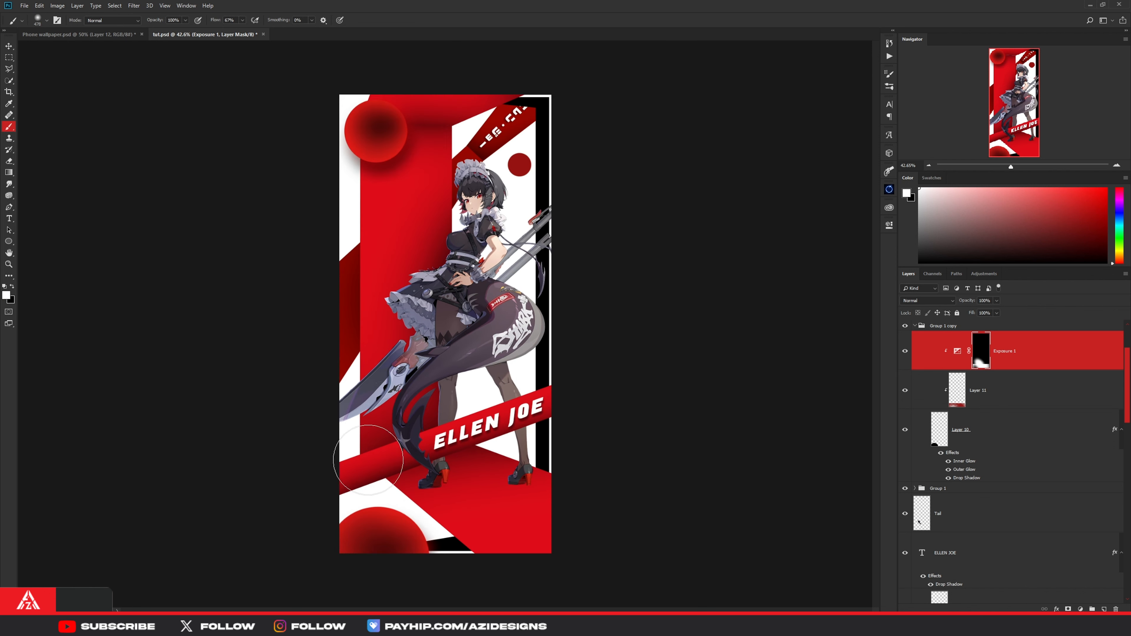
{"action": "key", "text": "ctrl+0"}
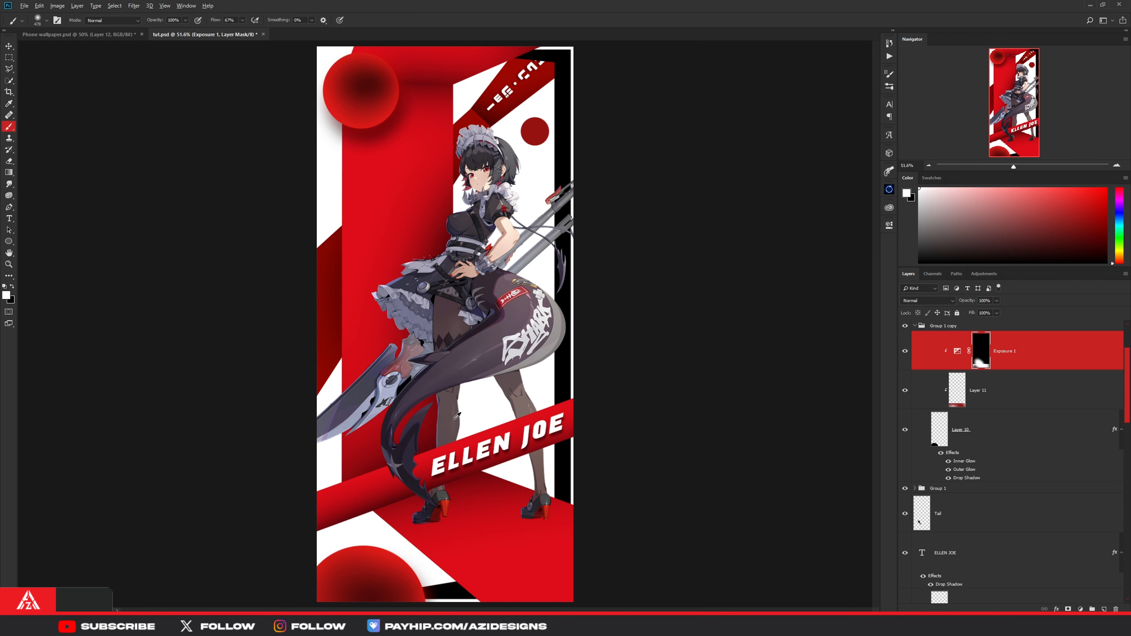
Step: Duplicate Group 1 copy, place the duplicate between BG White Rectangle and Border, and move its circle to the wallpaper's upper-right edge
{"action": "left_click", "coordinate": [916, 327]}
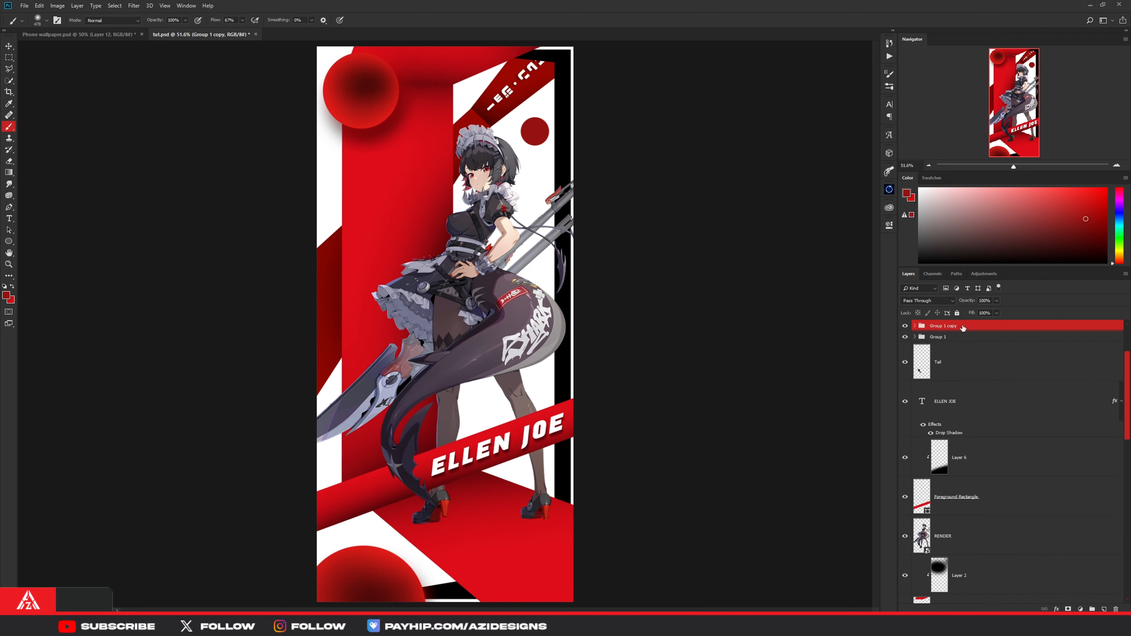
{"action": "scroll", "coordinate": [964, 406], "scroll_direction": "up", "scroll_amount": 2}
{"action": "key", "text": "ctrl+j"}
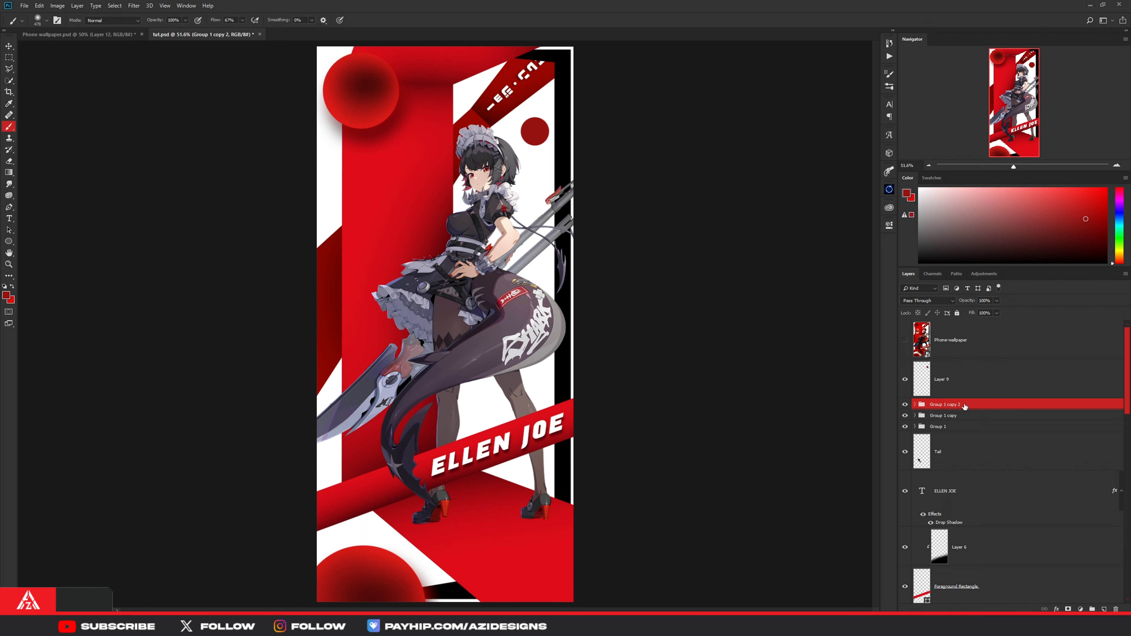
{"action": "left_click_drag", "start_coordinate": [966, 406], "coordinate": [970, 527]}
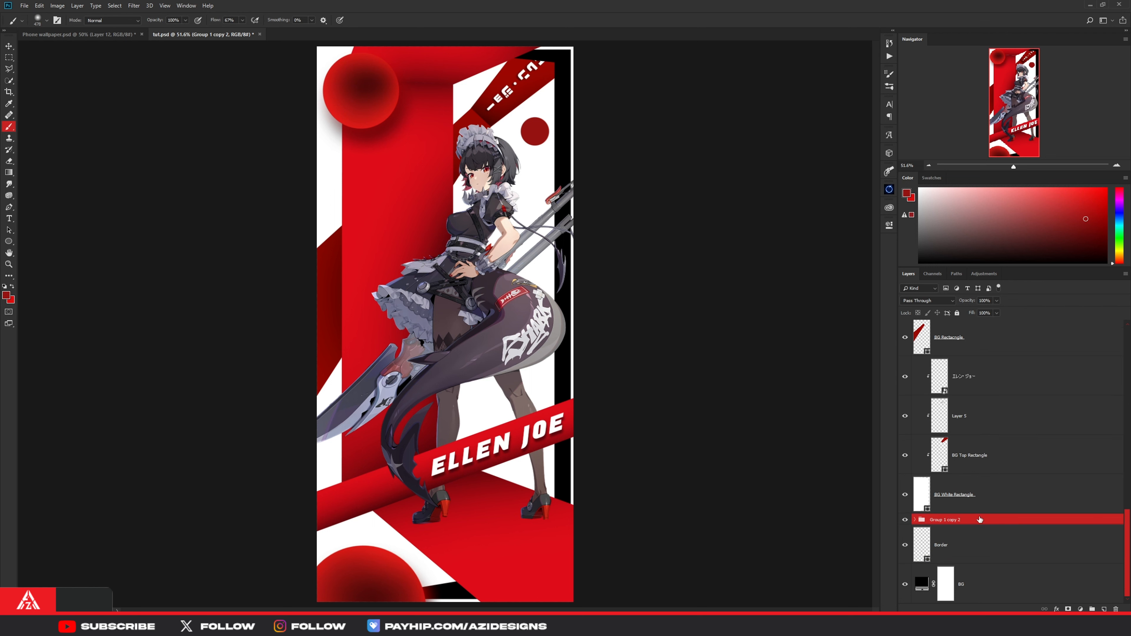
{"action": "key", "text": "ctrl+t"}
{"action": "left_click_drag", "start_coordinate": [468, 579], "coordinate": [655, 250]}
{"action": "scroll", "coordinate": [655, 251], "scroll_direction": "down", "scroll_amount": 1}
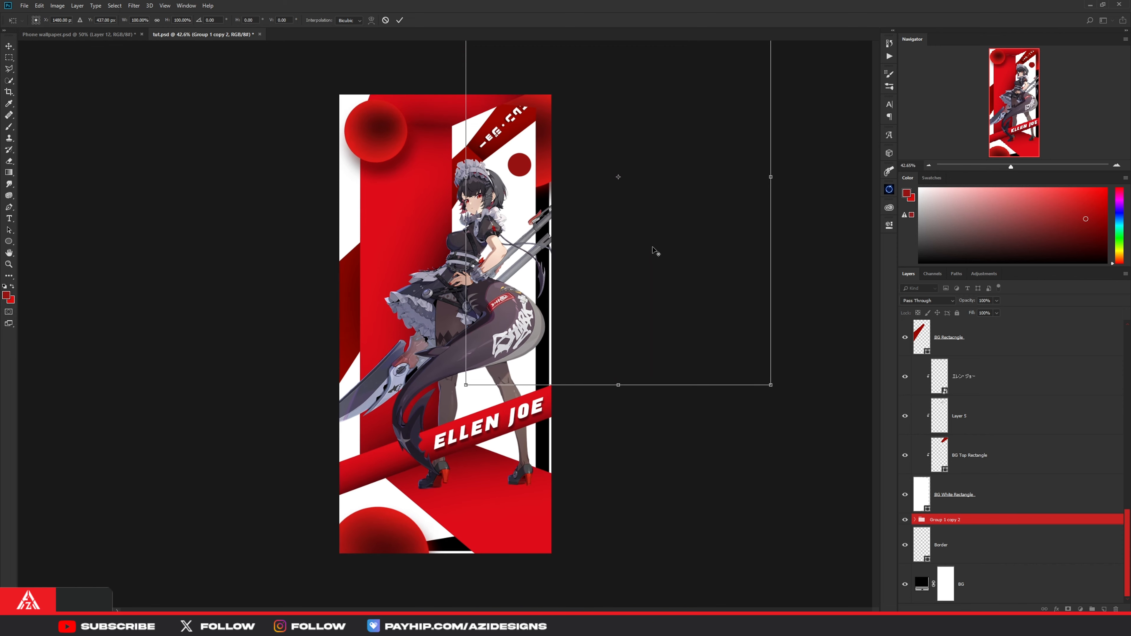
{"action": "left_click", "coordinate": [399, 19]}
{"action": "key", "text": "b"}
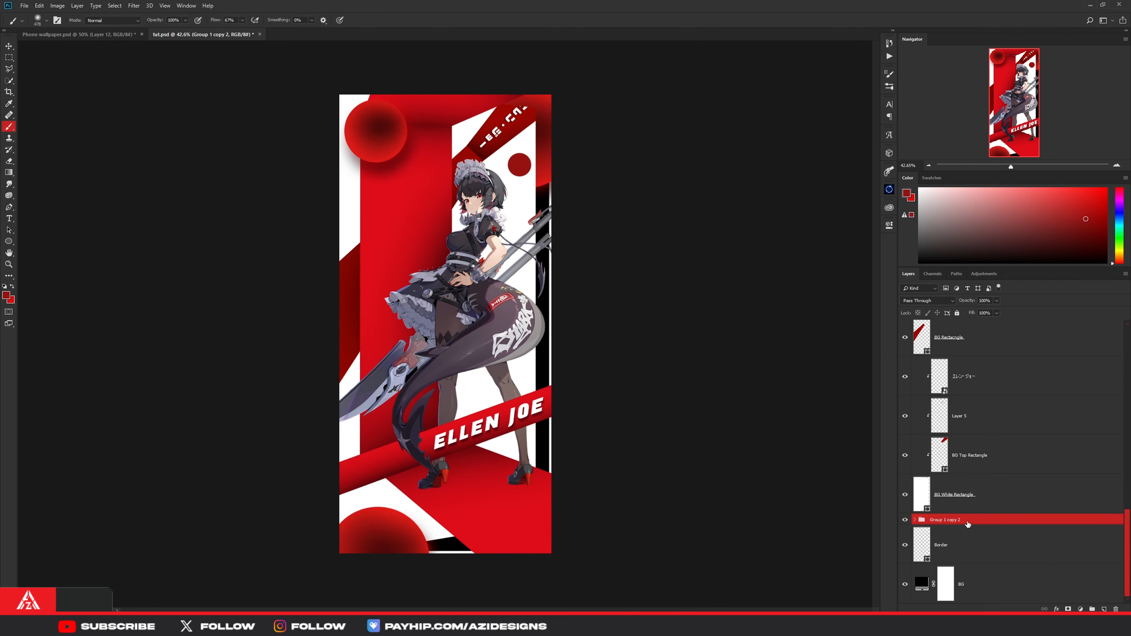
Step: Put Group 1 copy 2 beneath the Border layer and shrink its circle, tucking it against the wallpaper's upper-right edge
{"action": "left_click_drag", "start_coordinate": [967, 524], "coordinate": [952, 563]}
{"action": "key", "text": "ctrl+t"}
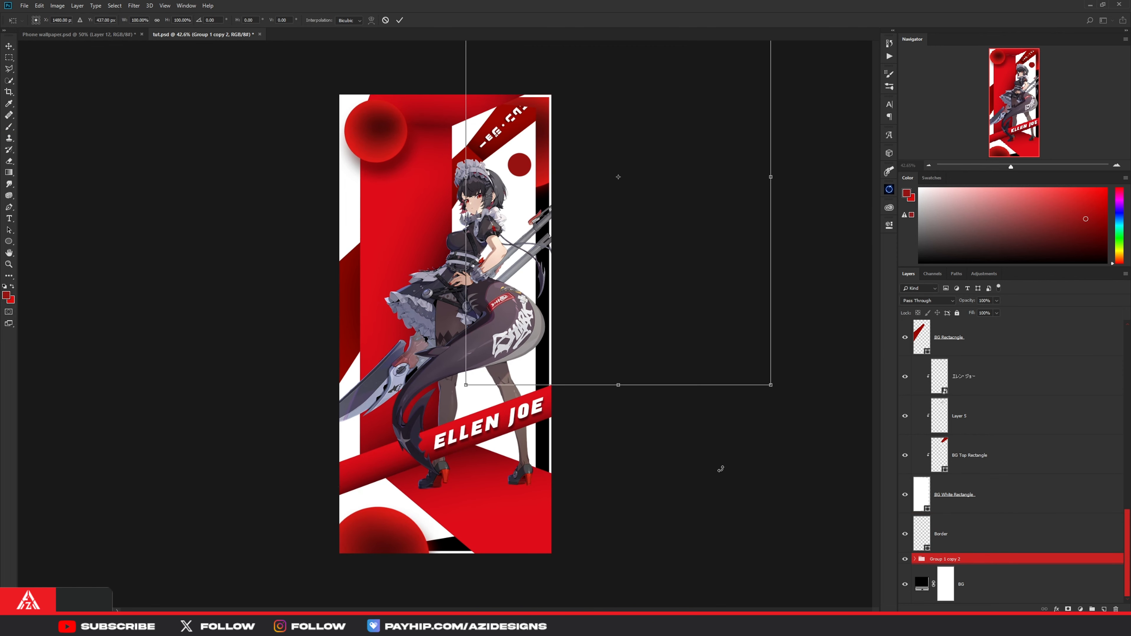
{"action": "left_click_drag", "start_coordinate": [771, 387], "coordinate": [710, 302]}
{"action": "left_click_drag", "start_coordinate": [592, 190], "coordinate": [574, 159]}
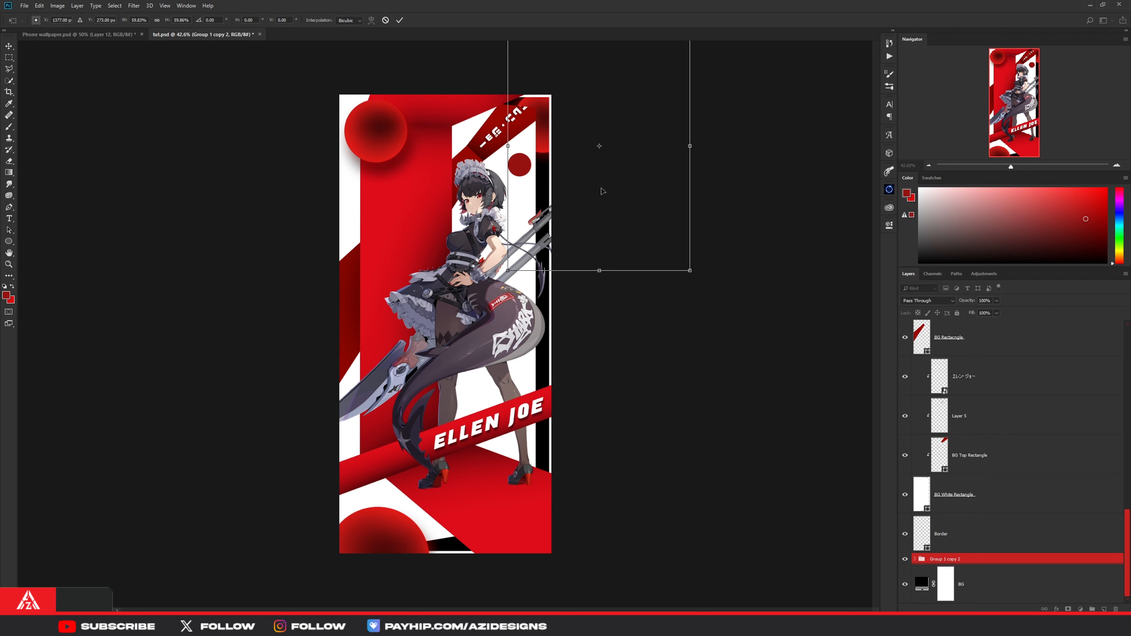
{"action": "left_click_drag", "start_coordinate": [690, 270], "coordinate": [664, 235]}
{"action": "left_click_drag", "start_coordinate": [636, 196], "coordinate": [609, 181]}
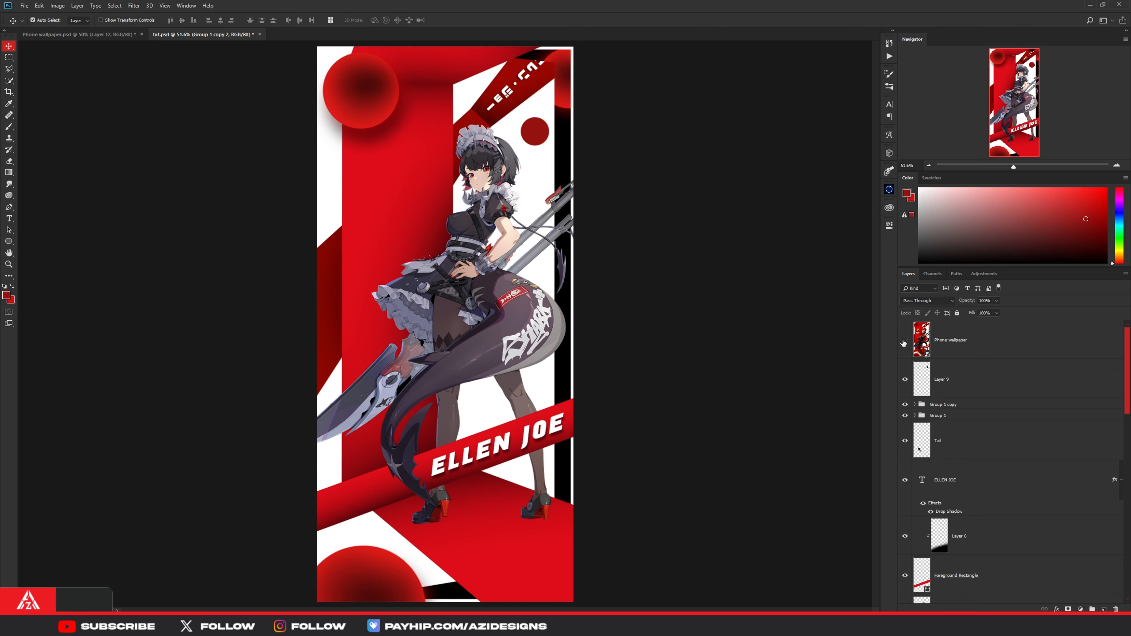
Step: Check the circles against the Phone wallpaper reference and add a new empty layer directly beneath RENDER
{"action": "left_click", "coordinate": [905, 341]}
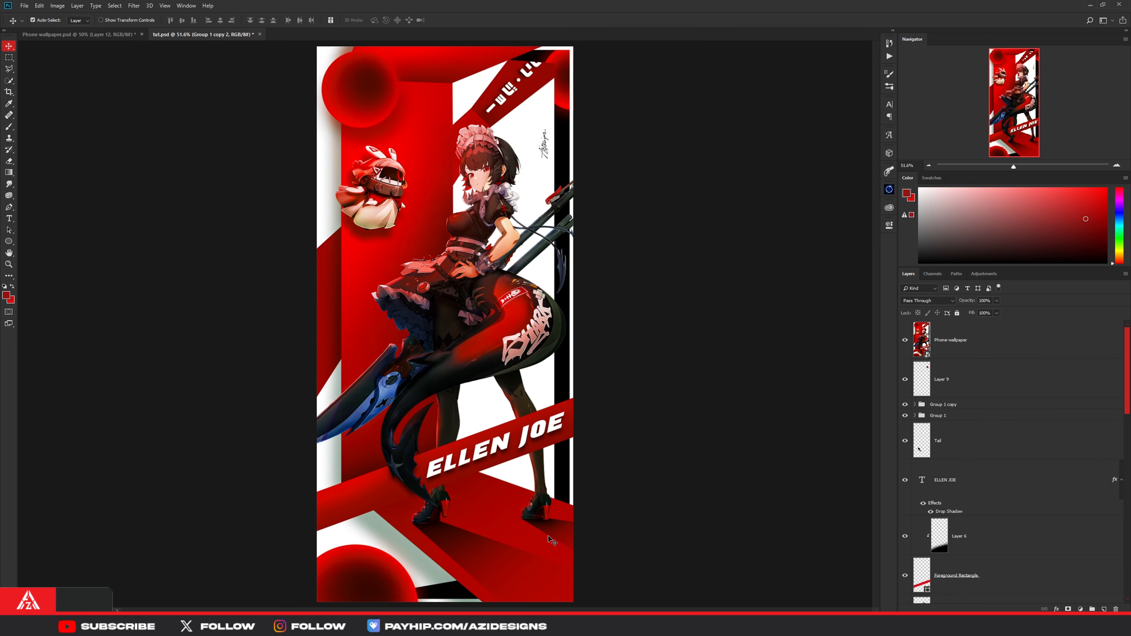
{"action": "left_click", "coordinate": [905, 340]}
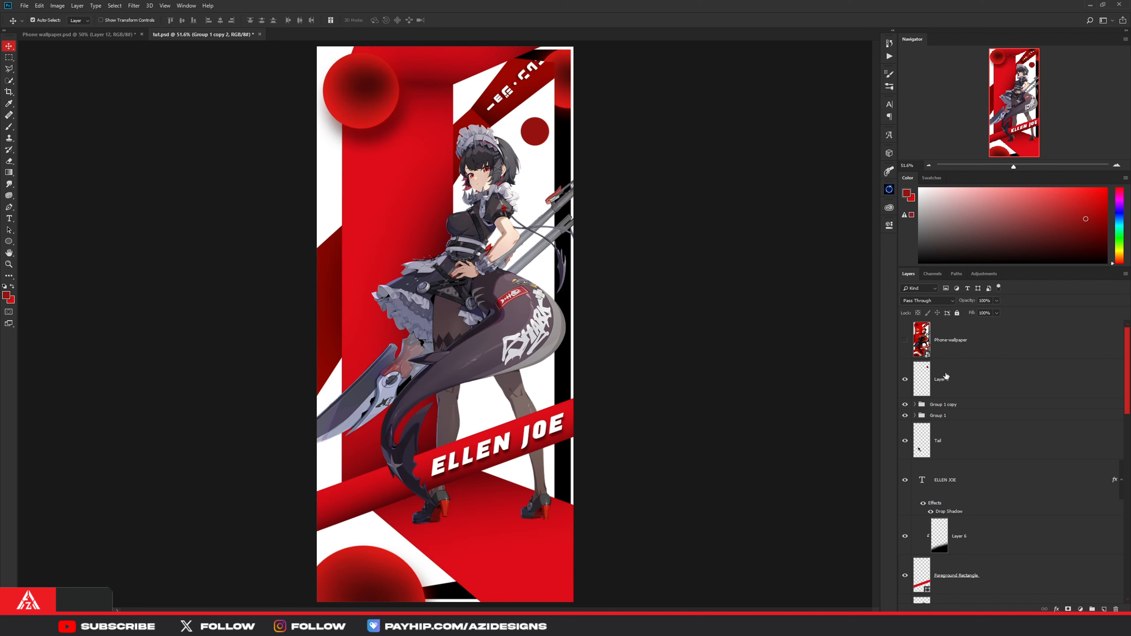
{"action": "left_click", "coordinate": [8, 69]}
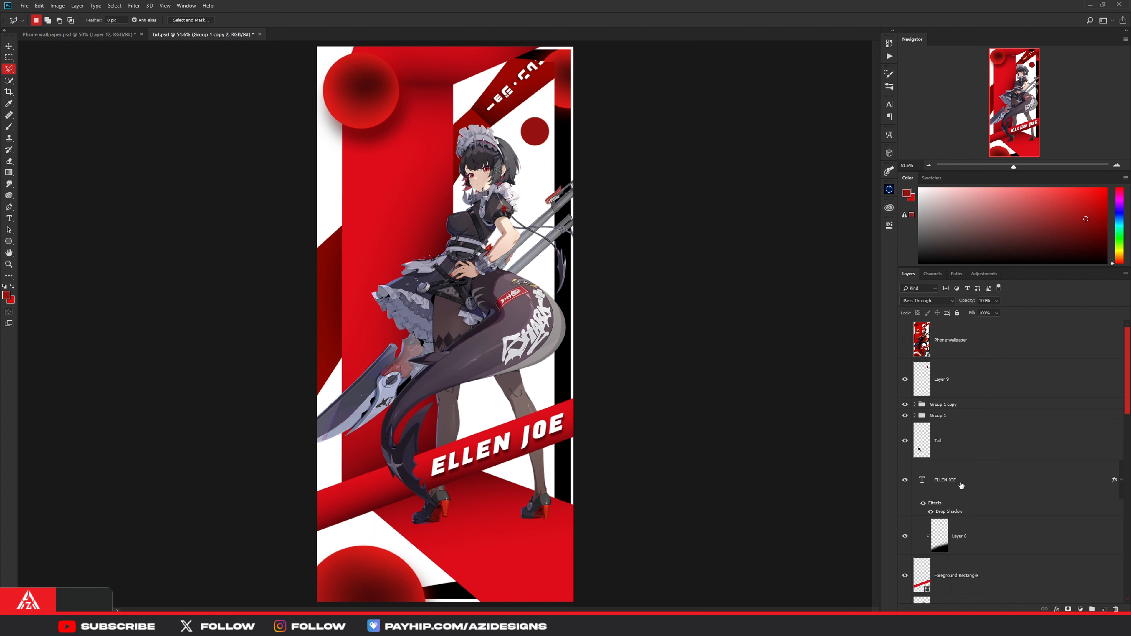
{"action": "left_click", "coordinate": [1104, 609]}
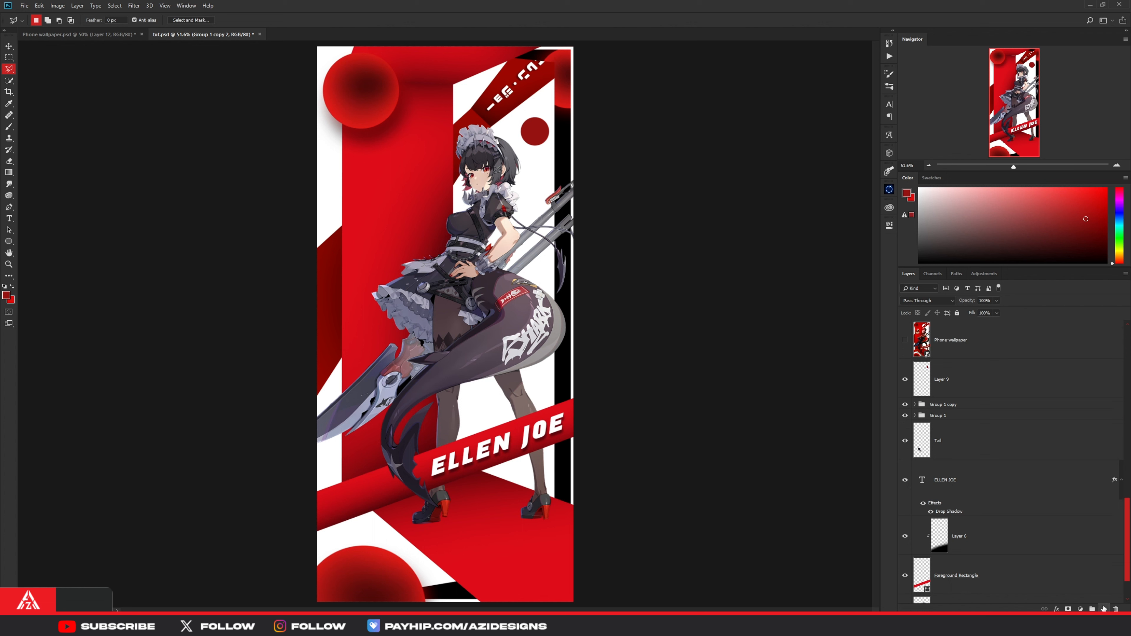
{"action": "left_click_drag", "start_coordinate": [987, 588], "coordinate": [975, 536]}
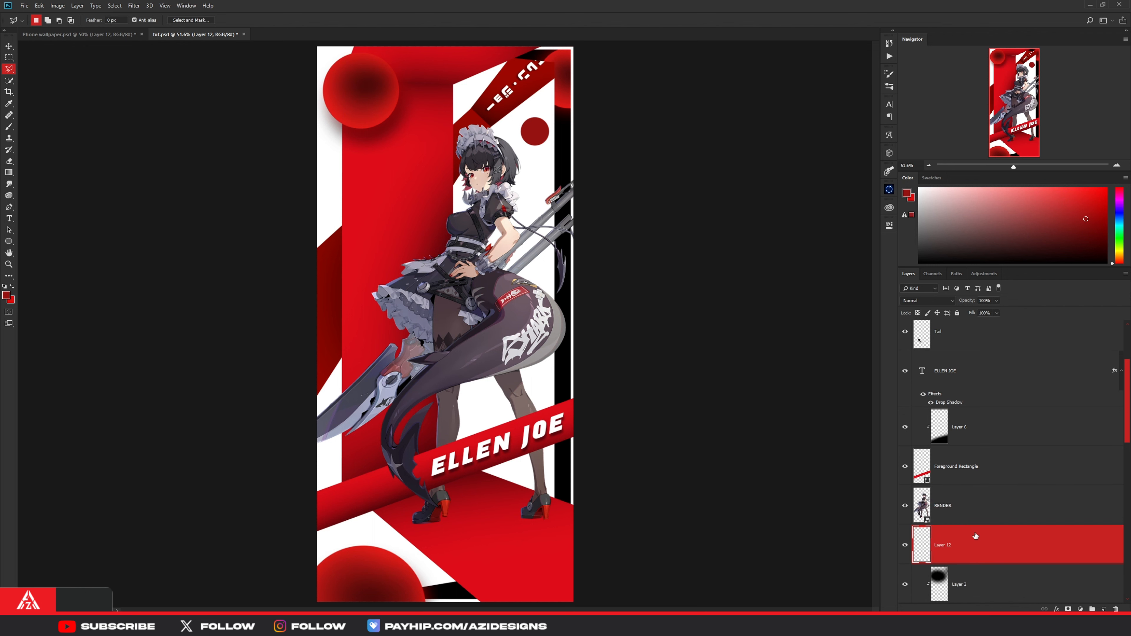
Step: Trace the front shoe's floor shadow from the reference with the Polygonal Lasso, selecting the wedge from the sole past the canvas corner
{"action": "scroll", "coordinate": [485, 541], "scroll_direction": "up", "scroll_amount": 3}
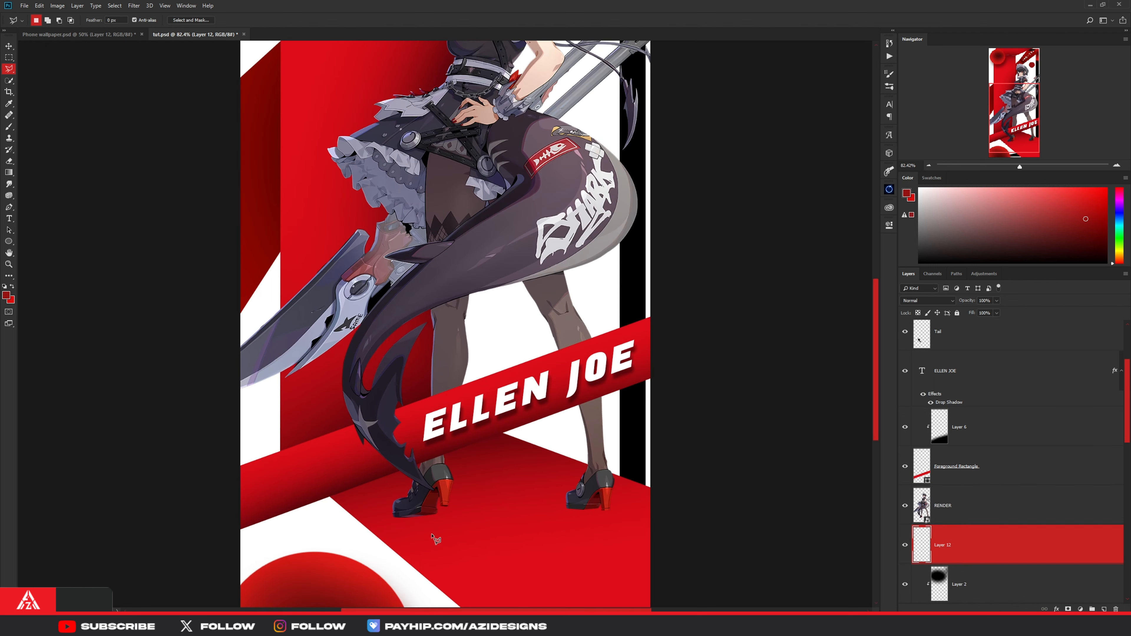
{"action": "scroll", "coordinate": [948, 471], "scroll_direction": "up", "scroll_amount": 3}
{"action": "left_click", "coordinate": [905, 340]}
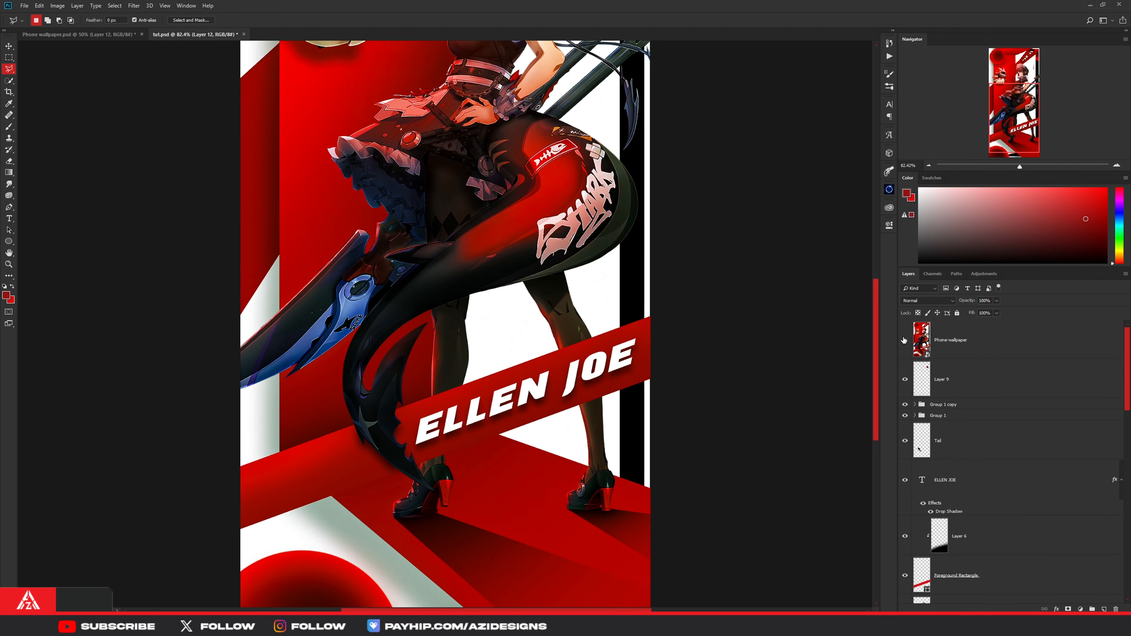
{"action": "left_click", "coordinate": [905, 340]}
{"action": "left_click", "coordinate": [905, 340]}
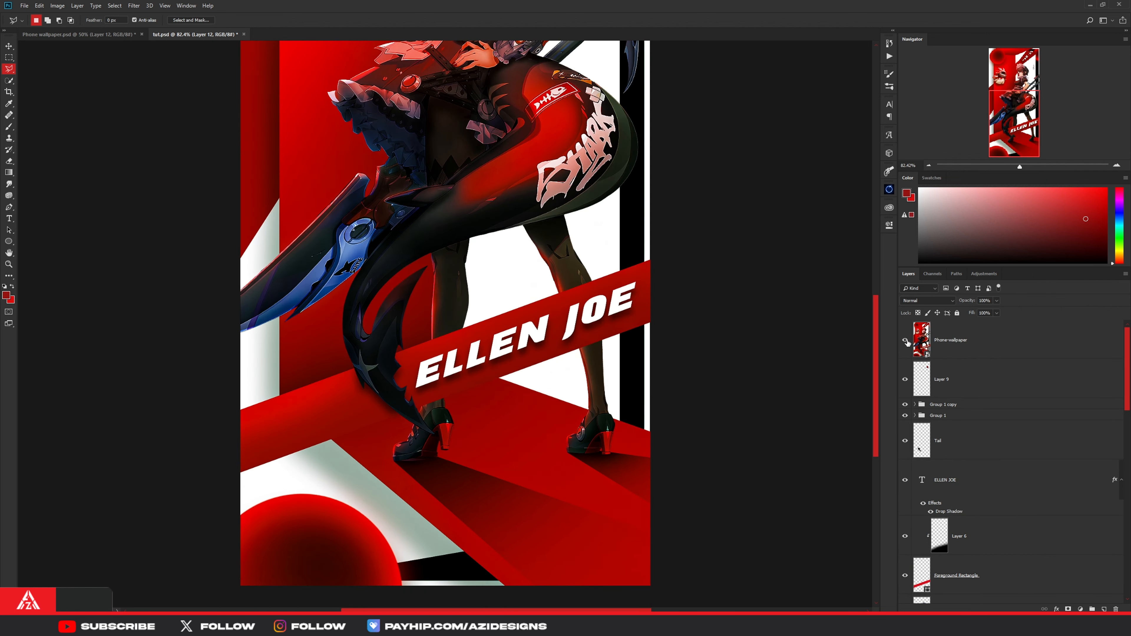
{"action": "left_click", "coordinate": [905, 340]}
{"action": "scroll", "coordinate": [466, 575], "scroll_direction": "up", "scroll_amount": 4}
{"action": "left_click", "coordinate": [310, 198]}
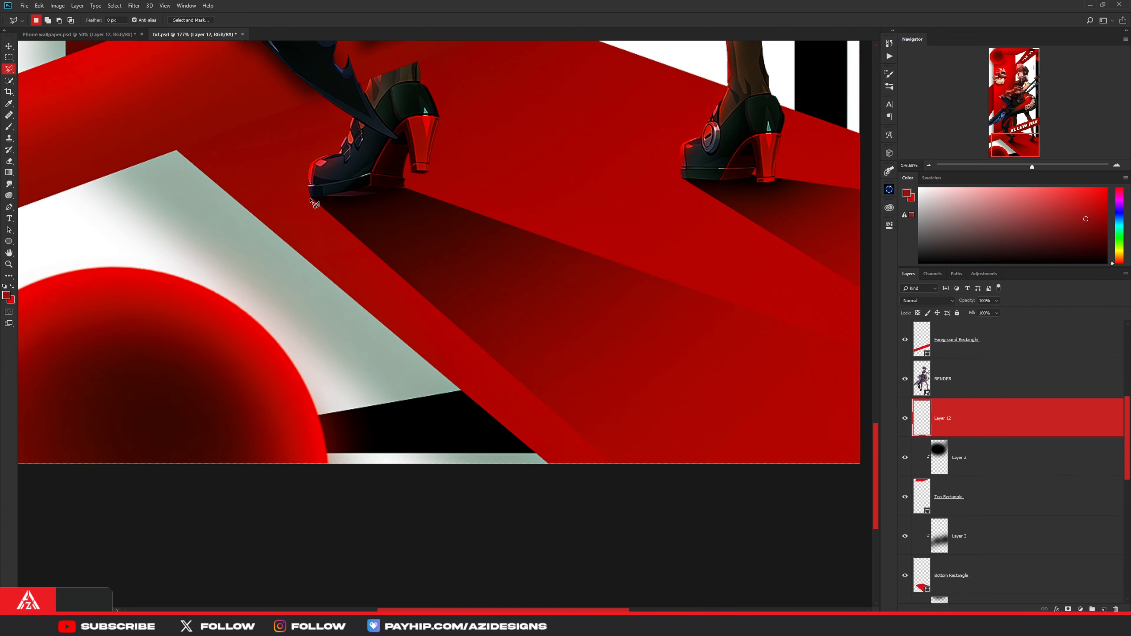
{"action": "left_click", "coordinate": [615, 467]}
{"action": "scroll", "coordinate": [614, 467], "scroll_direction": "right", "scroll_amount": 5}
{"action": "left_click", "coordinate": [742, 482]}
{"action": "left_click", "coordinate": [673, 348]}
{"action": "left_click", "coordinate": [216, 187]}
{"action": "left_click", "coordinate": [124, 196]}
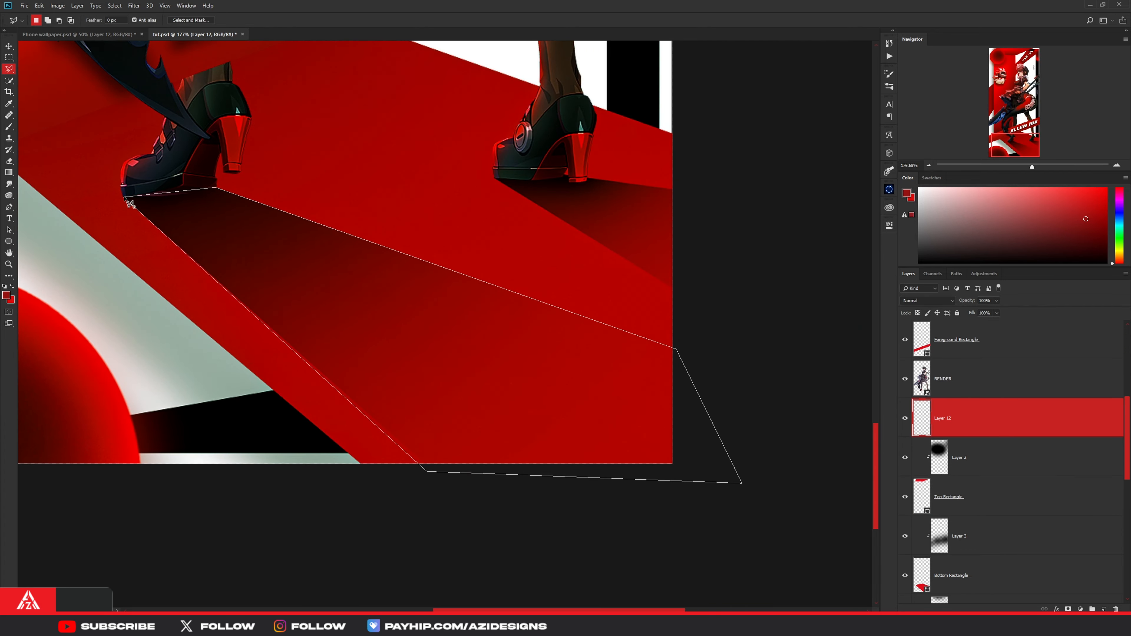
{"action": "scroll", "coordinate": [907, 352], "scroll_direction": "up", "scroll_amount": 5}
{"action": "scroll", "coordinate": [608, 321], "scroll_direction": "down", "scroll_amount": 5}
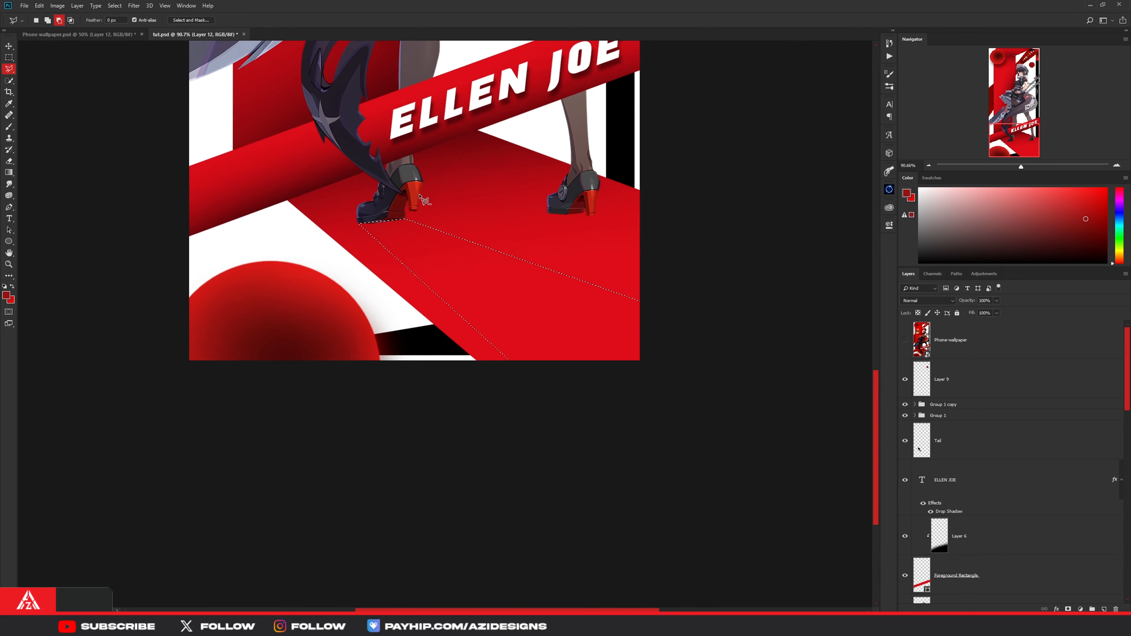
Step: Set up the Brush with black paint and 79% flow for shading the selected floor shadow on Layer 12
{"action": "key", "text": "b"}
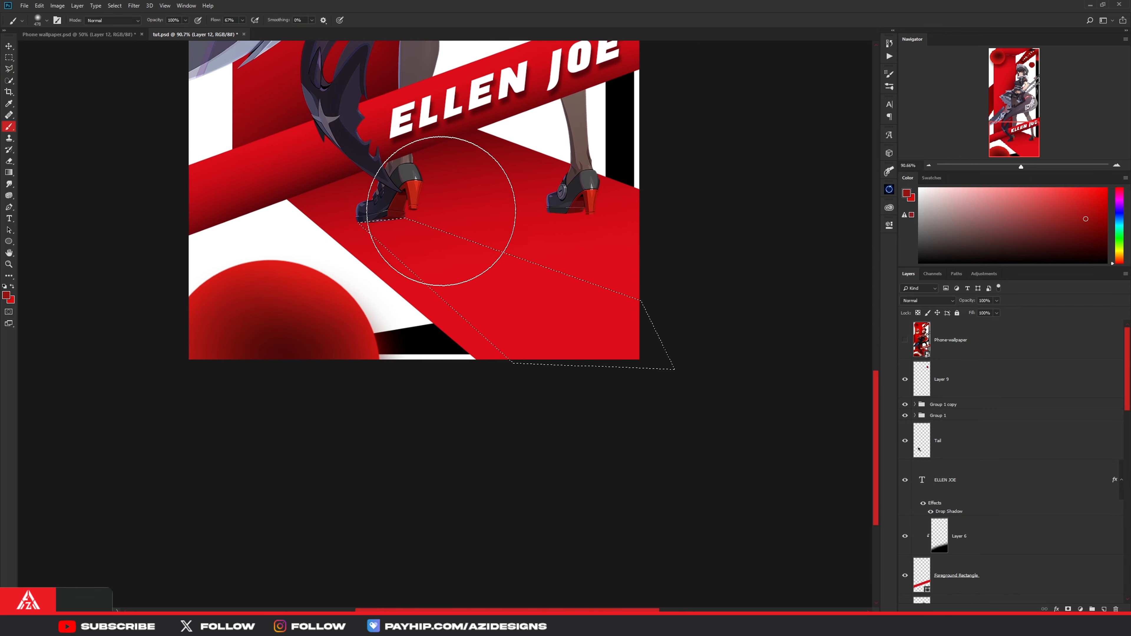
{"action": "left_click_drag", "start_coordinate": [939, 236], "coordinate": [919, 263]}
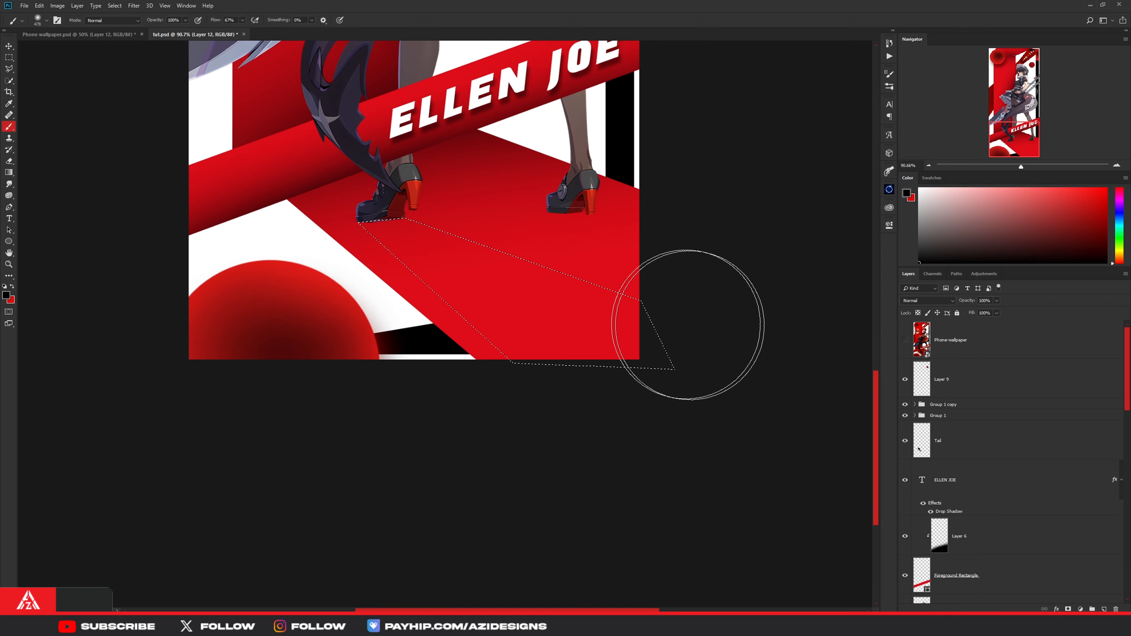
{"action": "scroll", "coordinate": [994, 440], "scroll_direction": "down", "scroll_amount": 1}
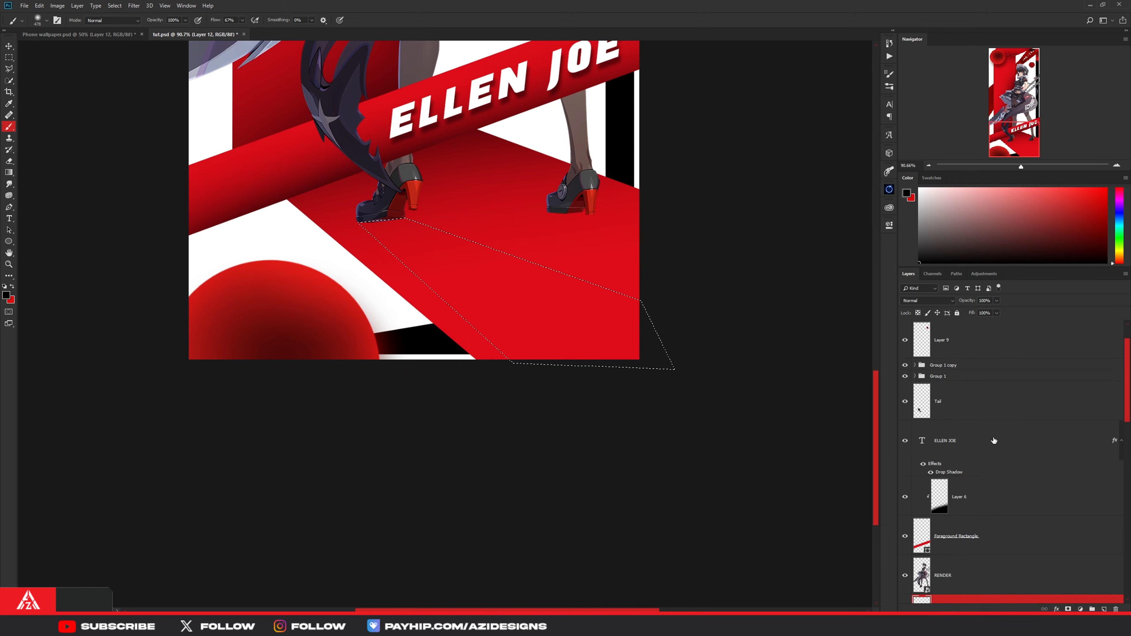
{"action": "scroll", "coordinate": [994, 440], "scroll_direction": "down", "scroll_amount": 4}
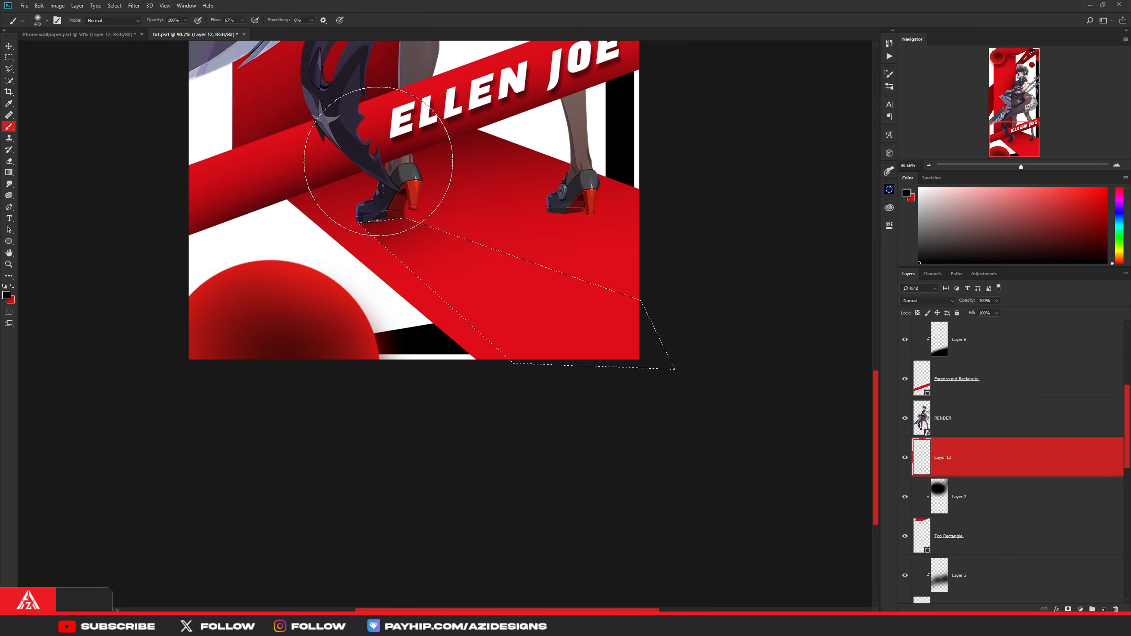
{"action": "left_click", "coordinate": [242, 20]}
{"action": "left_click_drag", "start_coordinate": [244, 30], "coordinate": [248, 31]}
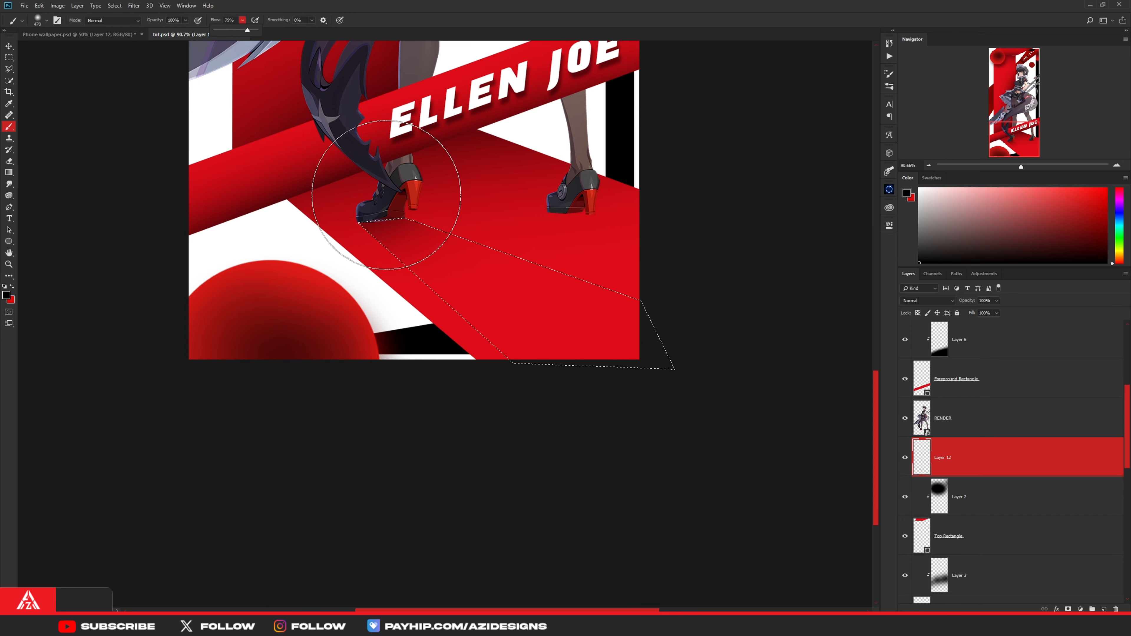
Step: Enlarge the soft brush and paint a black fade inside the selection, darkest at the front shoe's sole, and clear the selection
{"action": "left_click", "coordinate": [361, 166]}
{"action": "left_click_drag", "start_coordinate": [379, 201], "coordinate": [354, 207]}
{"action": "mouse_move", "coordinate": [386, 213]}
{"action": "left_mouse_down"}
{"action": "mouse_move", "coordinate": [375, 206]}
{"action": "mouse_move", "coordinate": [427, 202]}
{"action": "mouse_move", "coordinate": [403, 227]}
{"action": "mouse_move", "coordinate": [449, 254]}
{"action": "left_mouse_up"}
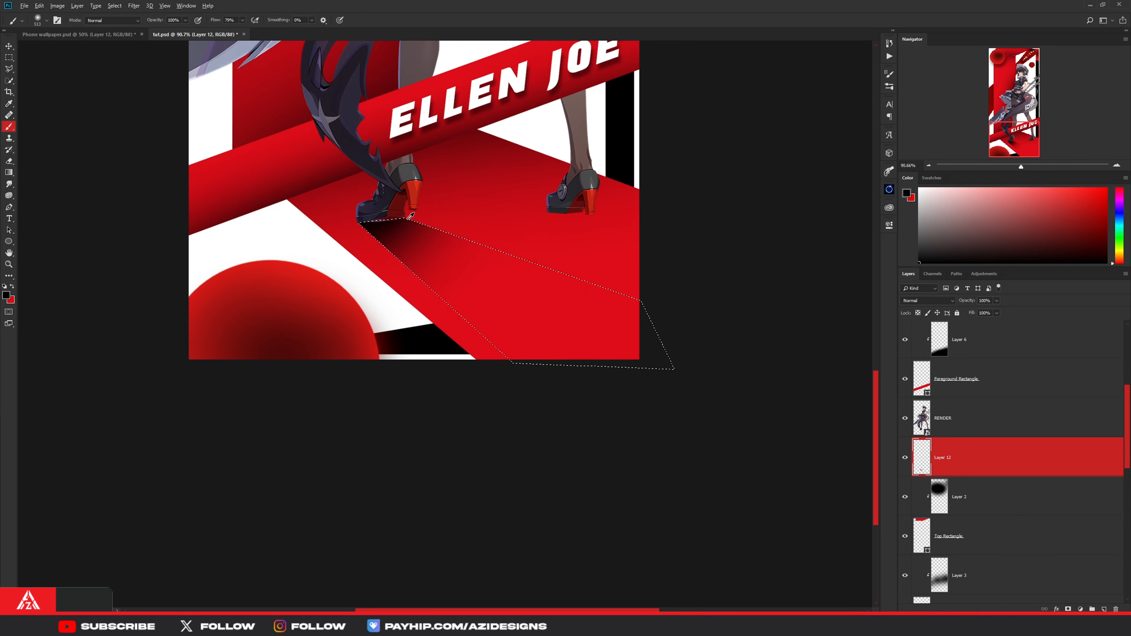
{"action": "left_click_drag", "start_coordinate": [410, 216], "coordinate": [459, 217]}
{"action": "key", "text": "ctrl+z"}
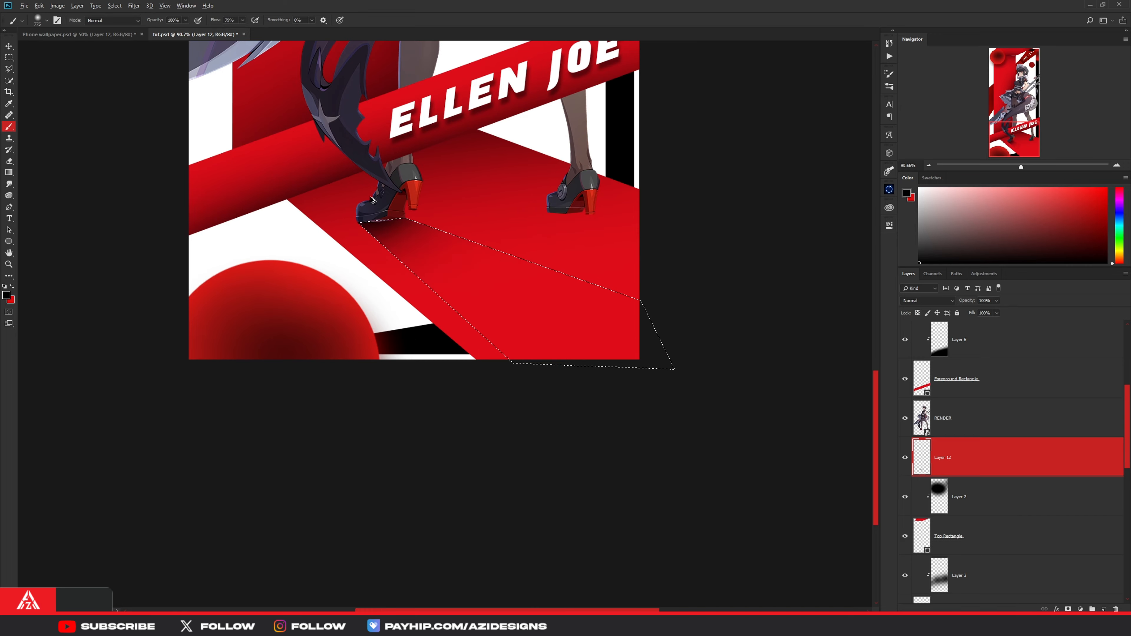
{"action": "mouse_move", "coordinate": [372, 199]}
{"action": "left_mouse_down"}
{"action": "mouse_move", "coordinate": [366, 207]}
{"action": "mouse_move", "coordinate": [402, 199]}
{"action": "mouse_move", "coordinate": [377, 185]}
{"action": "left_mouse_up"}
{"action": "scroll", "coordinate": [391, 202], "scroll_direction": "down", "scroll_amount": 1}
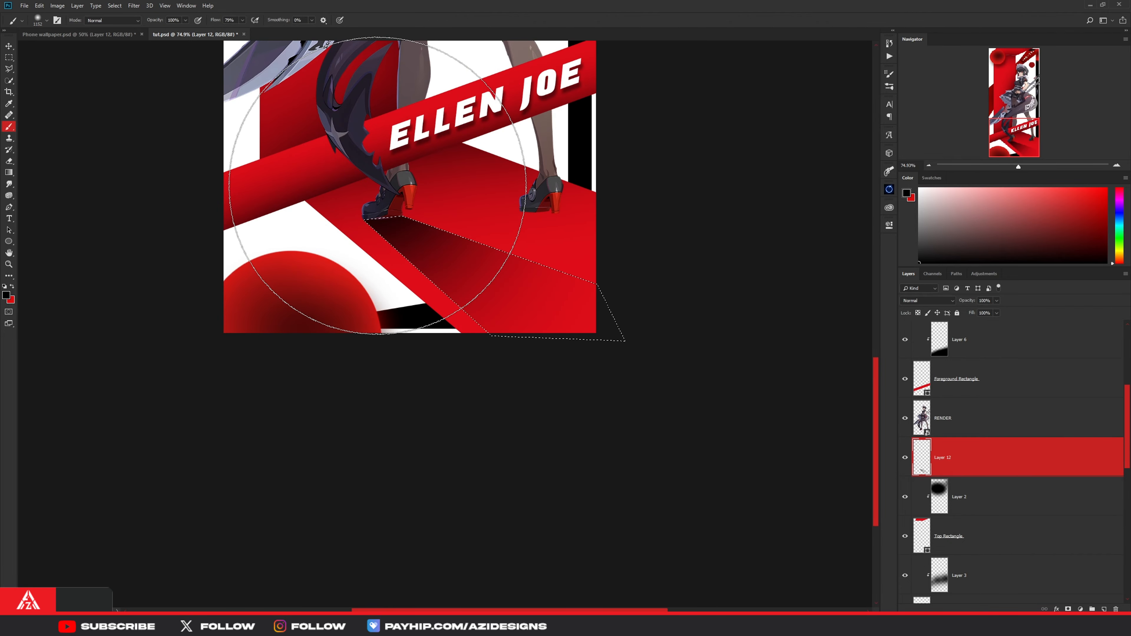
{"action": "scroll", "coordinate": [502, 204], "scroll_direction": "up", "scroll_amount": 1}
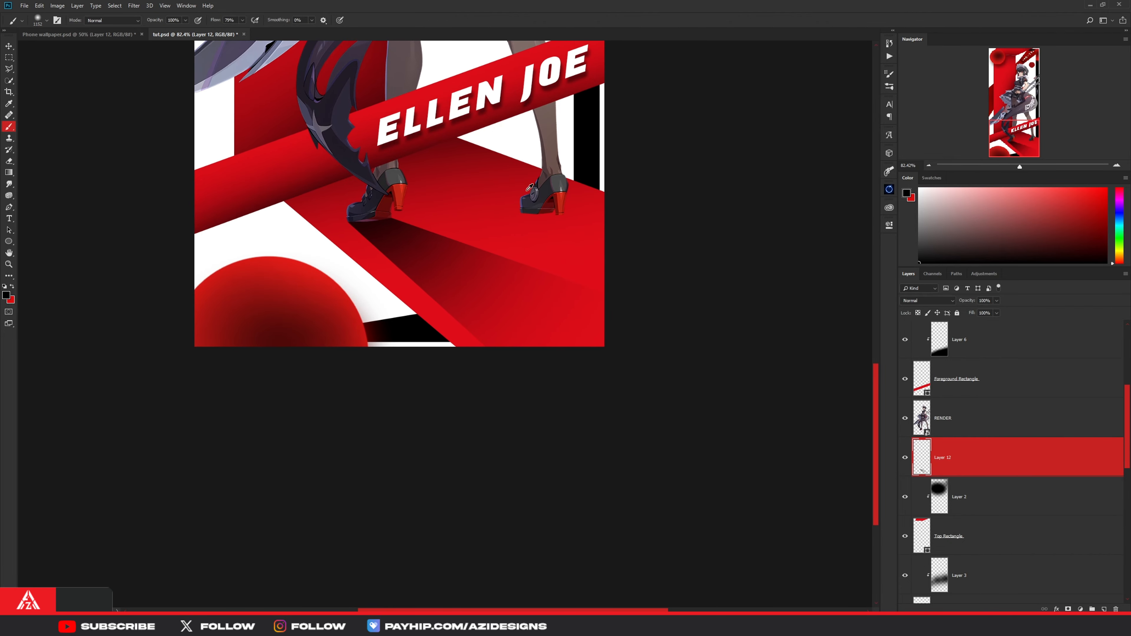
{"action": "left_click_drag", "start_coordinate": [513, 203], "coordinate": [494, 204]}
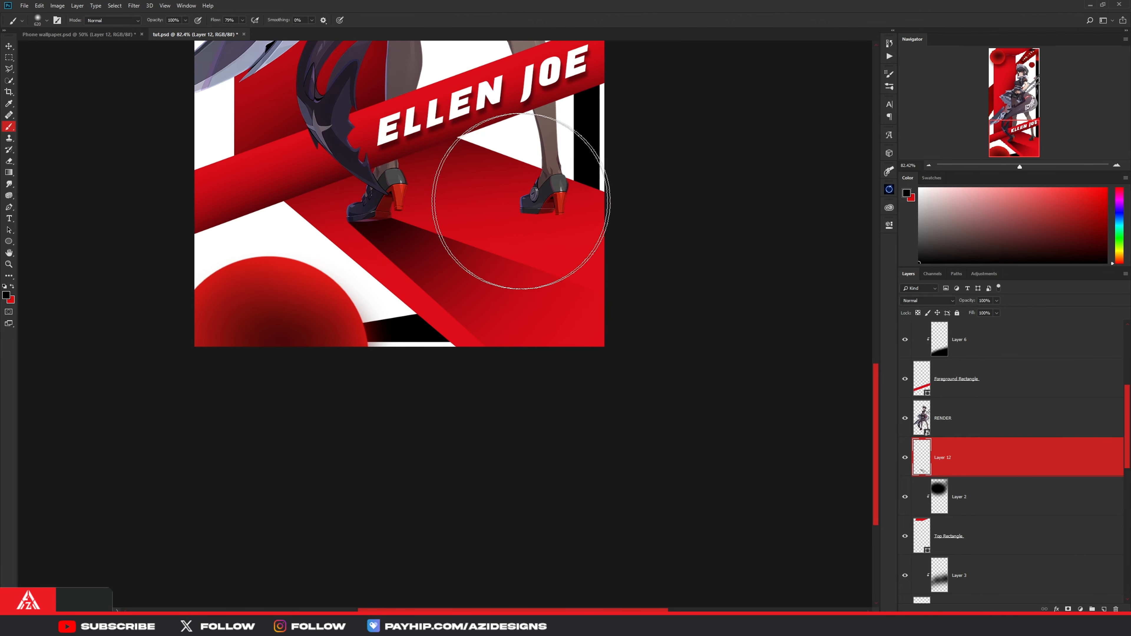
Step: Outline a four-sided shadow area from the right shoe's sole past the canvas edge with the Polygonal Lasso and hide the Phone wallpaper layer
{"action": "left_click", "coordinate": [9, 68]}
{"action": "scroll", "coordinate": [586, 169], "scroll_direction": "up", "scroll_amount": 6}
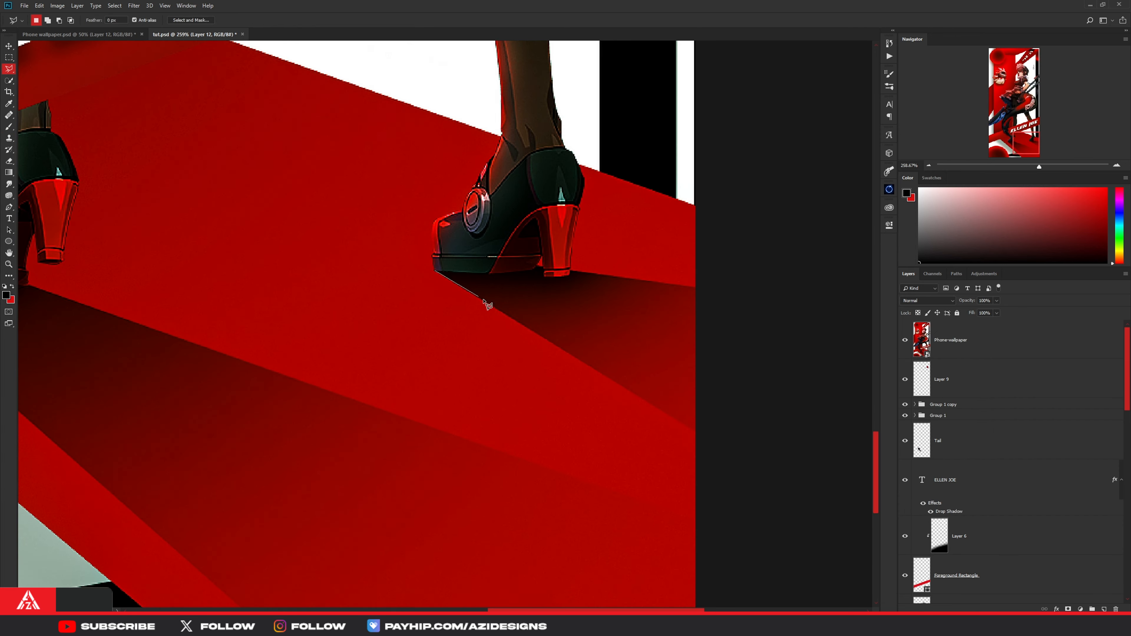
{"action": "left_click", "coordinate": [434, 272]}
{"action": "left_click", "coordinate": [715, 443]}
{"action": "key", "text": "BackSpace"}
{"action": "left_click", "coordinate": [726, 451]}
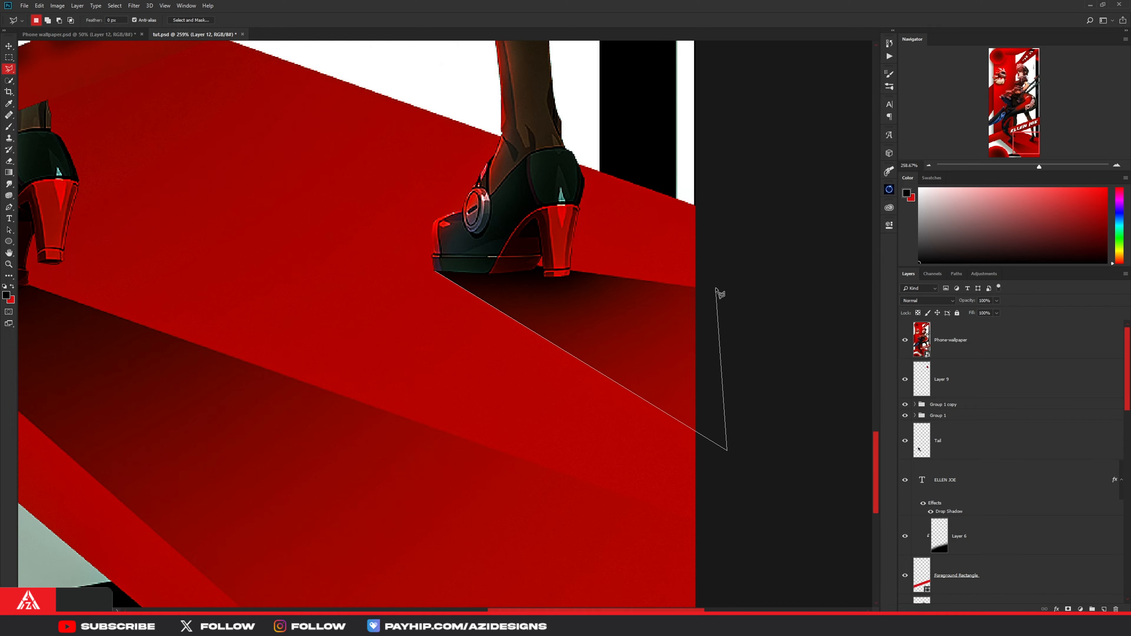
{"action": "left_click", "coordinate": [709, 290]}
{"action": "left_click", "coordinate": [530, 266]}
{"action": "left_click", "coordinate": [434, 271]}
{"action": "key", "text": "ctrl+comma"}
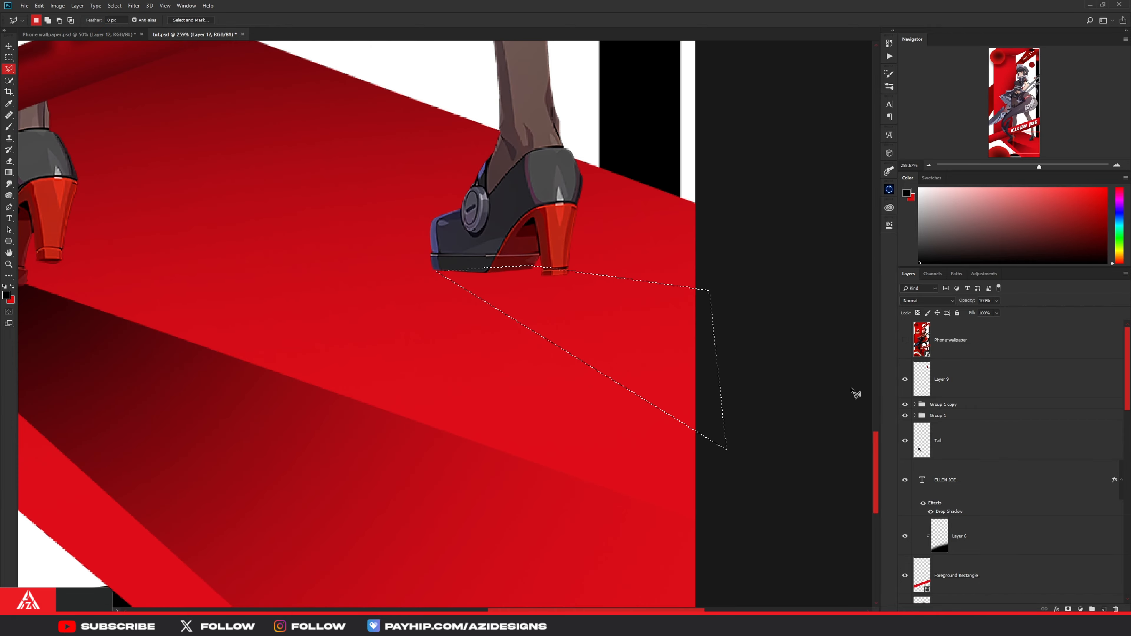
Step: Brush a soft black shadow on Layer 12 inside the selection, darkest beneath the right shoe, and deselect the area
{"action": "key", "text": "b"}
{"action": "left_click_drag", "start_coordinate": [471, 283], "coordinate": [417, 260]}
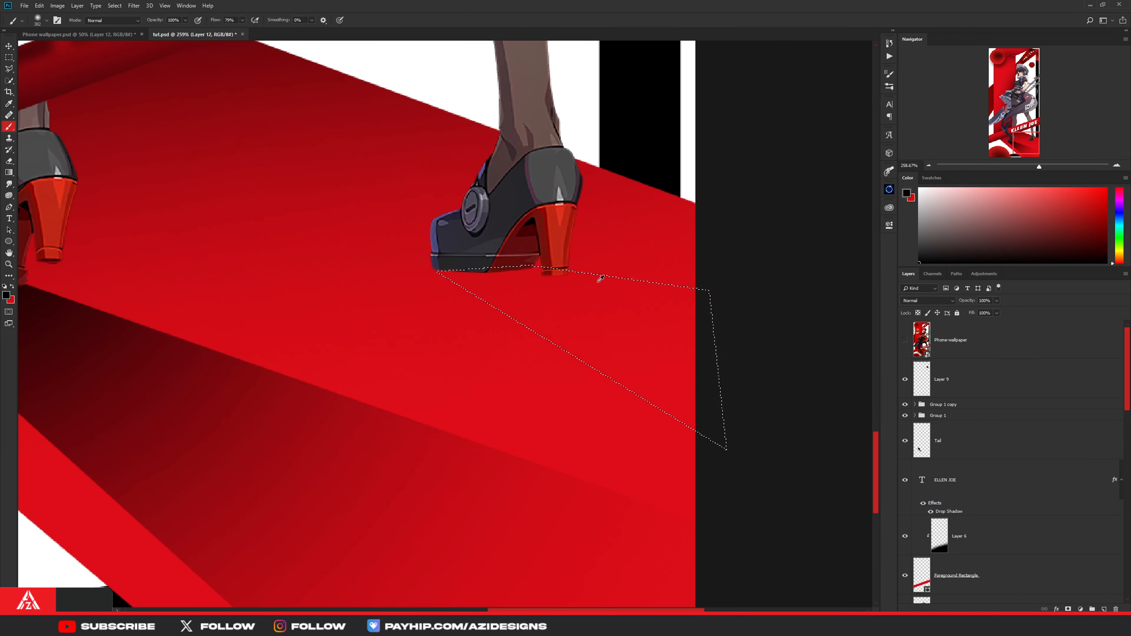
{"action": "left_click_drag", "start_coordinate": [518, 265], "coordinate": [493, 268]}
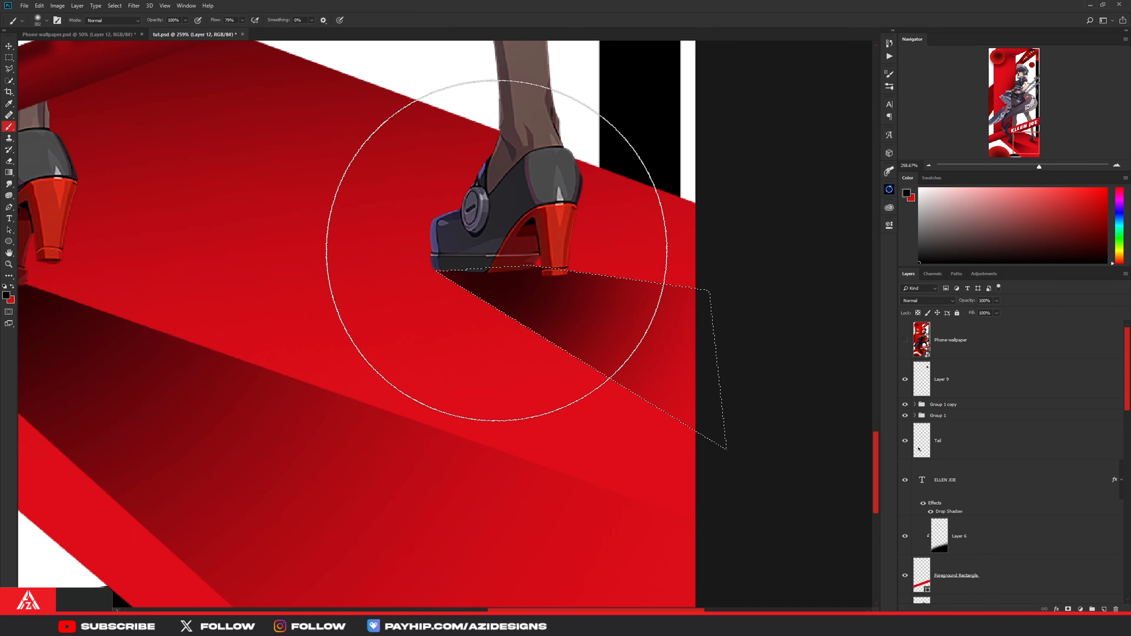
{"action": "left_click_drag", "start_coordinate": [465, 227], "coordinate": [411, 231]}
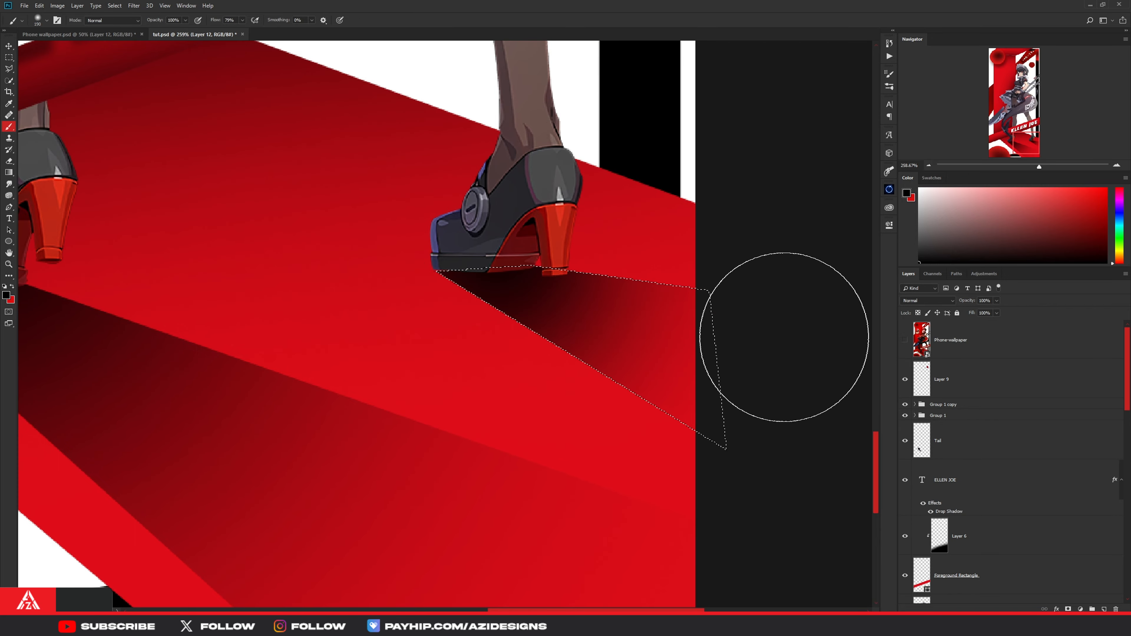
{"action": "key", "text": "ctrl+z"}
{"action": "left_click", "coordinate": [516, 256]}
{"action": "mouse_move", "coordinate": [472, 249]}
{"action": "left_mouse_down"}
{"action": "mouse_move", "coordinate": [516, 257]}
{"action": "mouse_move", "coordinate": [466, 229]}
{"action": "left_mouse_up"}
{"action": "key", "text": "ctrl+d"}
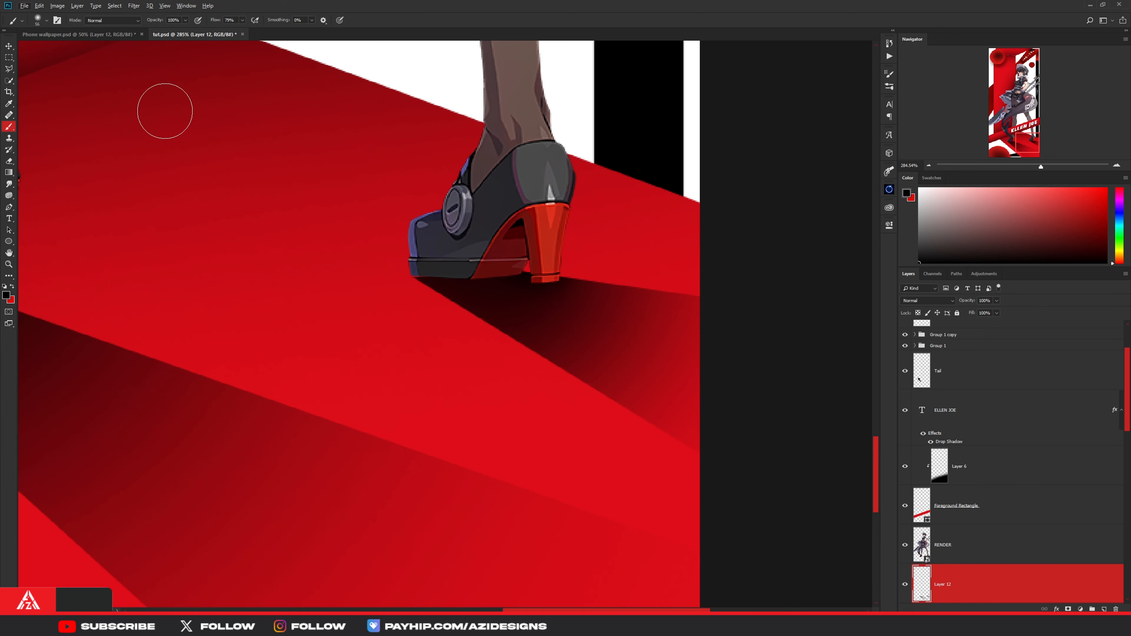
{"action": "scroll", "coordinate": [497, 258], "scroll_direction": "up", "scroll_amount": 2}
{"action": "key", "text": "ctrl+0"}
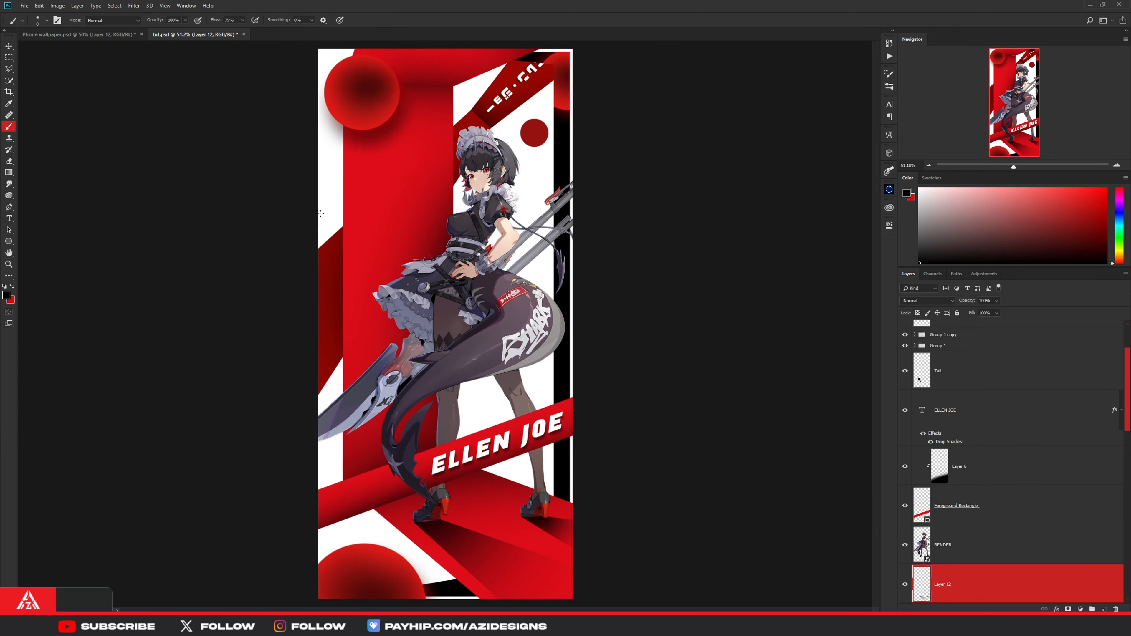
Step: Duplicate the Tail layer
{"action": "left_click", "coordinate": [8, 46]}
{"action": "left_click", "coordinate": [407, 461]}
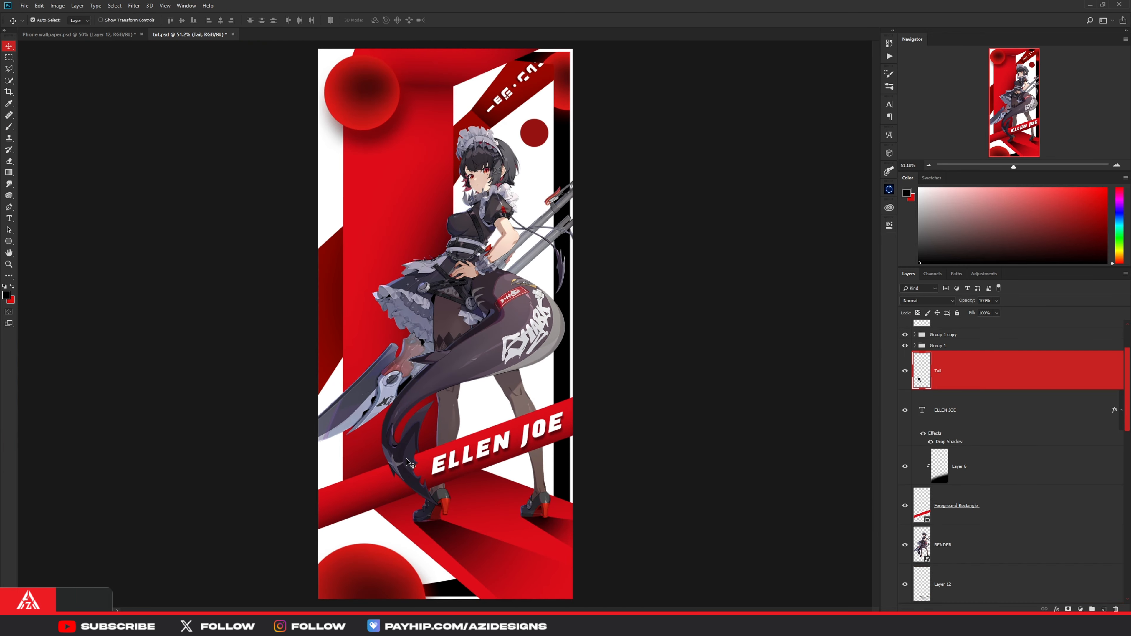
{"action": "right_click", "coordinate": [954, 384]}
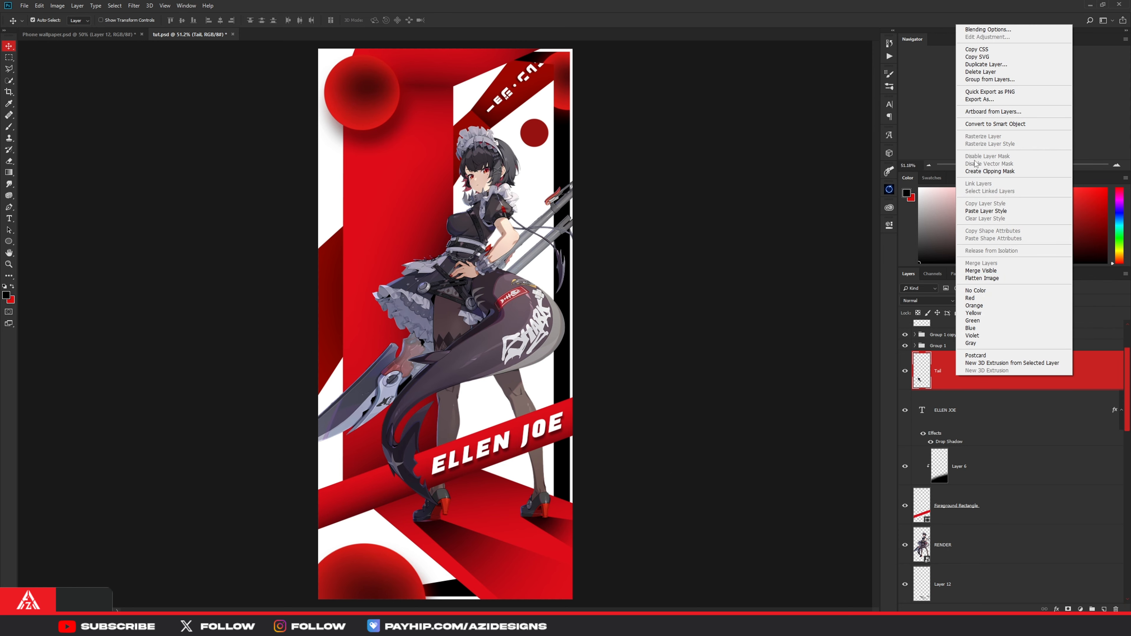
{"action": "left_click", "coordinate": [941, 379]}
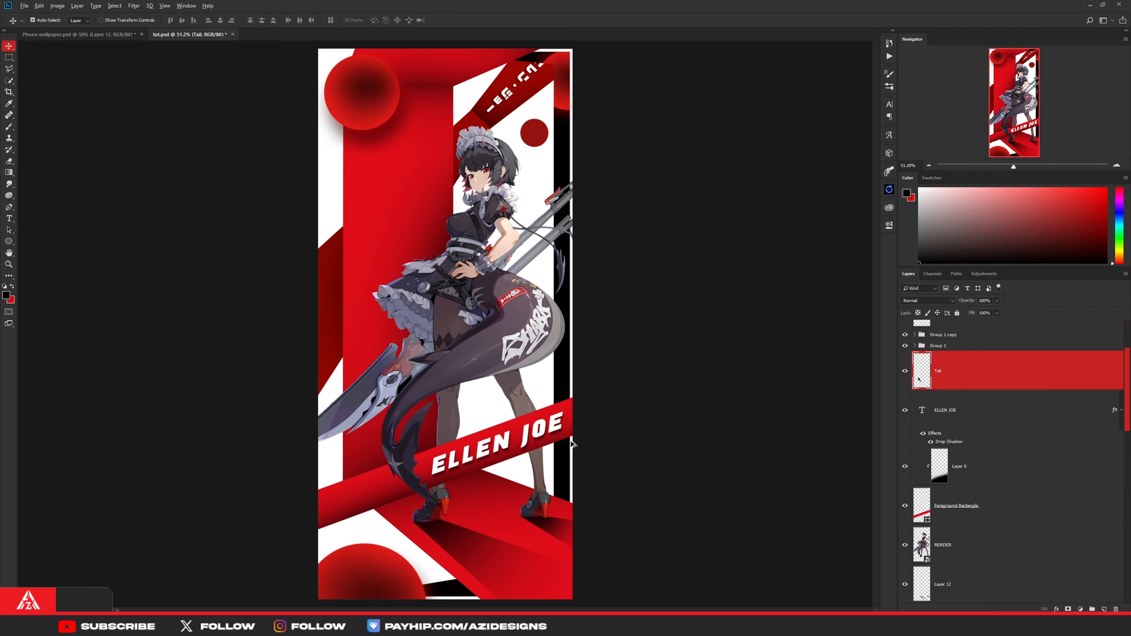
{"action": "scroll", "coordinate": [439, 477], "scroll_direction": "up", "scroll_amount": 10}
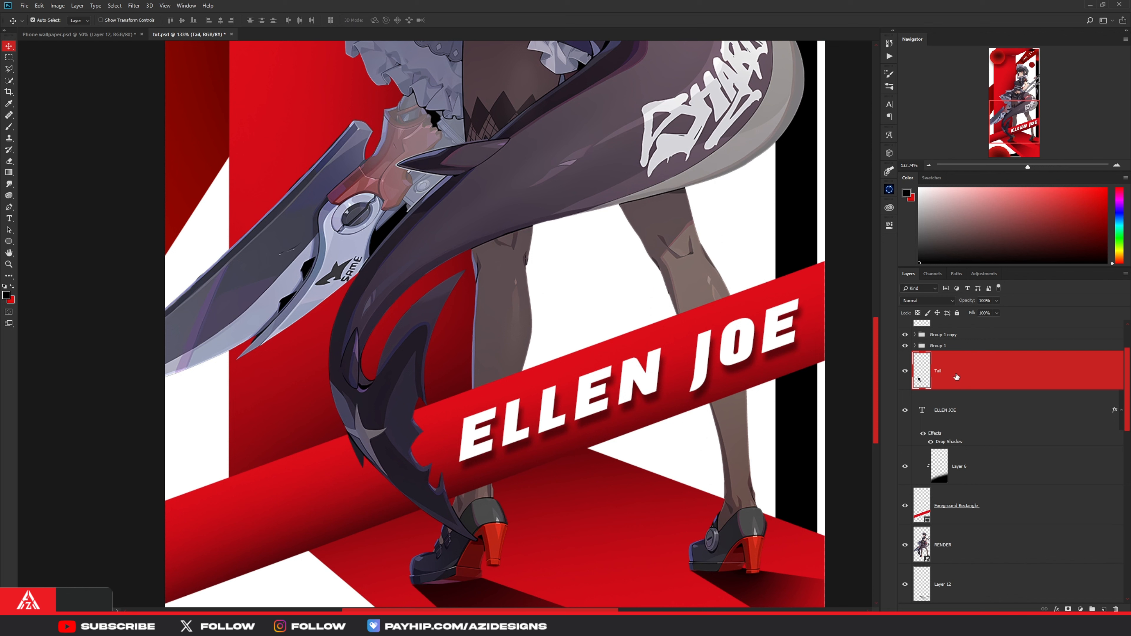
{"action": "key", "text": "ctrl+j"}
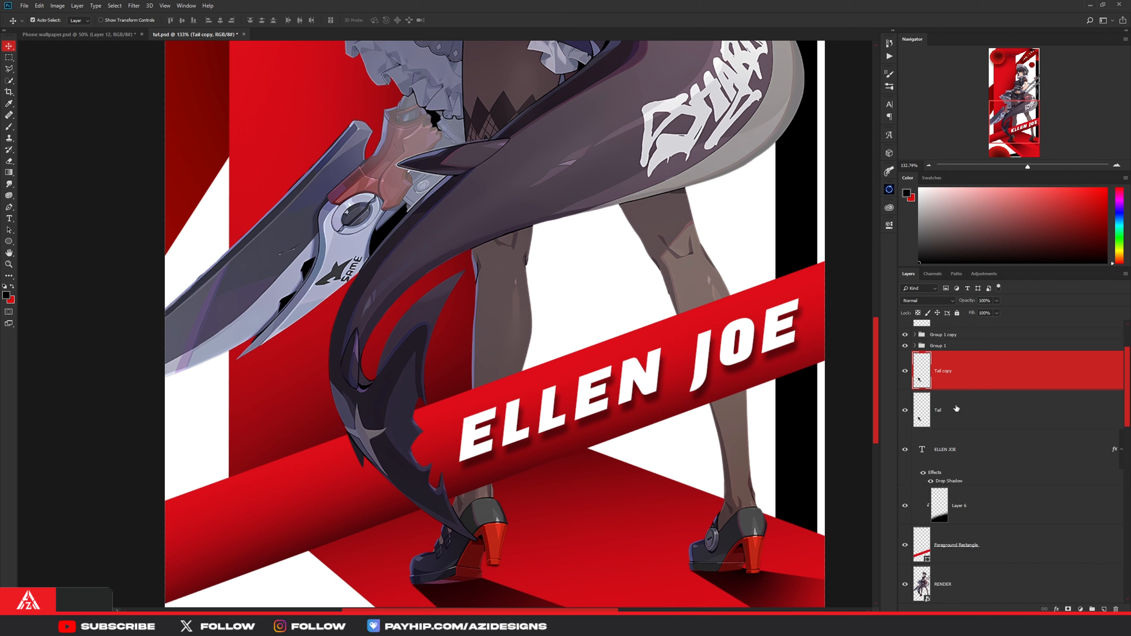
Step: Give the original Tail layer a black drop shadow with size 27 px in Normal mode and add a layer mask
{"action": "left_click", "coordinate": [956, 408]}
{"action": "right_click", "coordinate": [967, 409]}
{"action": "left_click", "coordinate": [768, 289]}
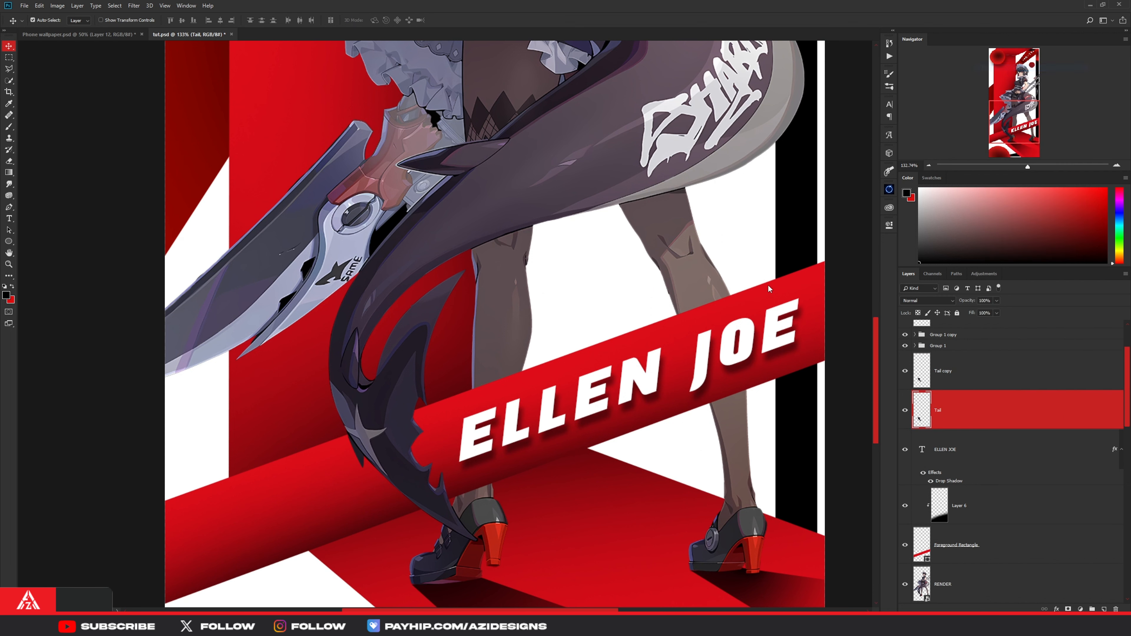
{"action": "left_click", "coordinate": [607, 102]}
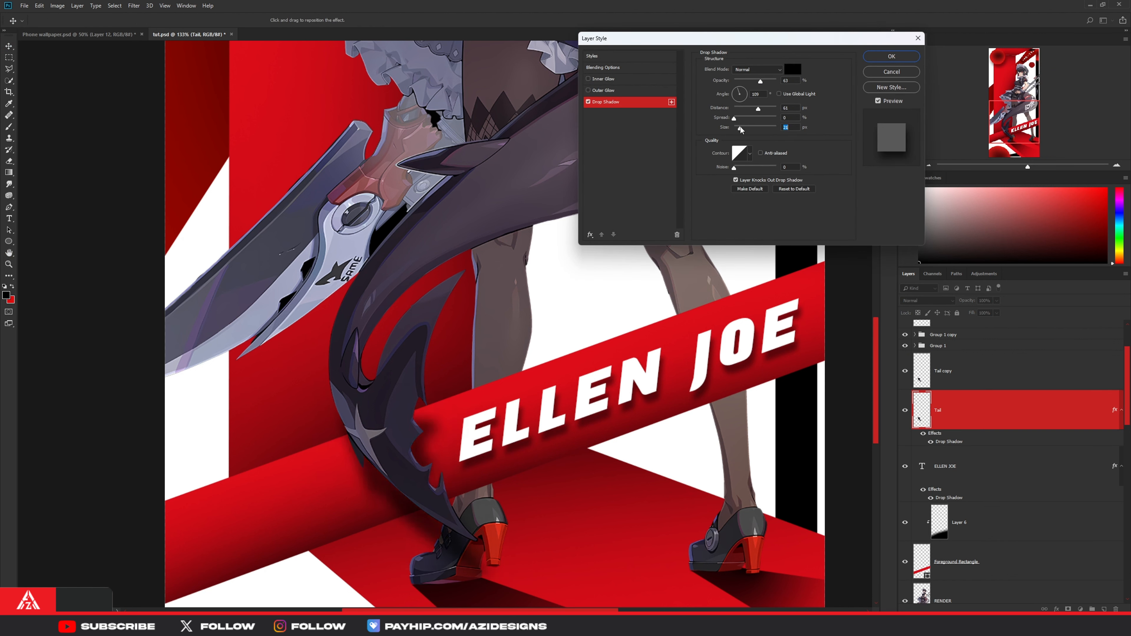
{"action": "left_click_drag", "start_coordinate": [742, 93], "coordinate": [741, 92]}
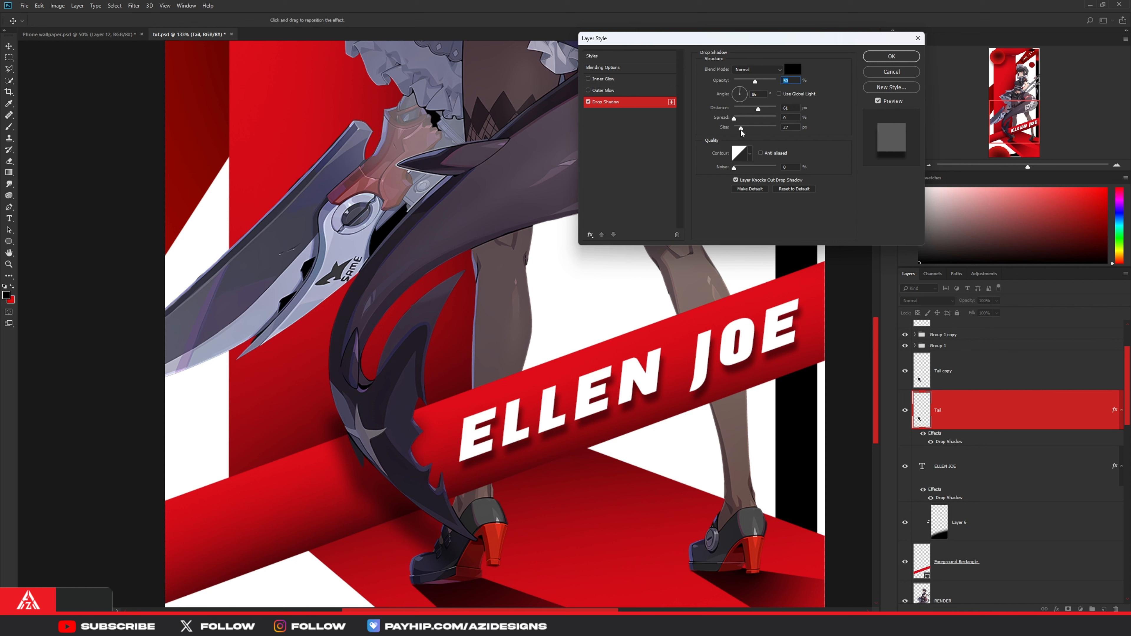
{"action": "left_click", "coordinate": [877, 57]}
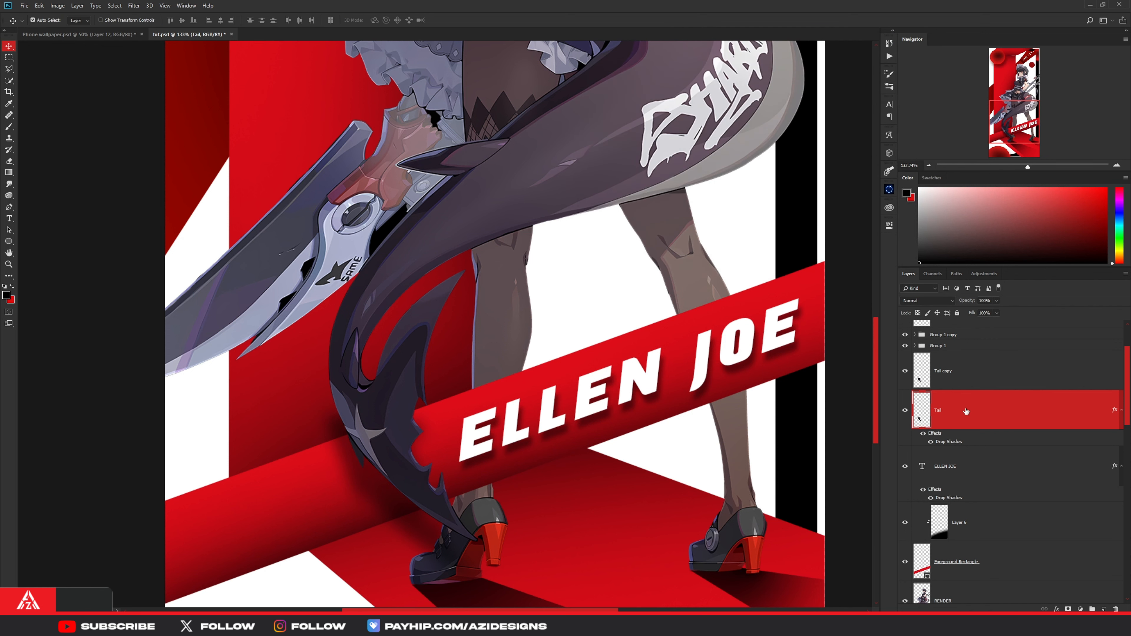
{"action": "left_click", "coordinate": [1068, 609]}
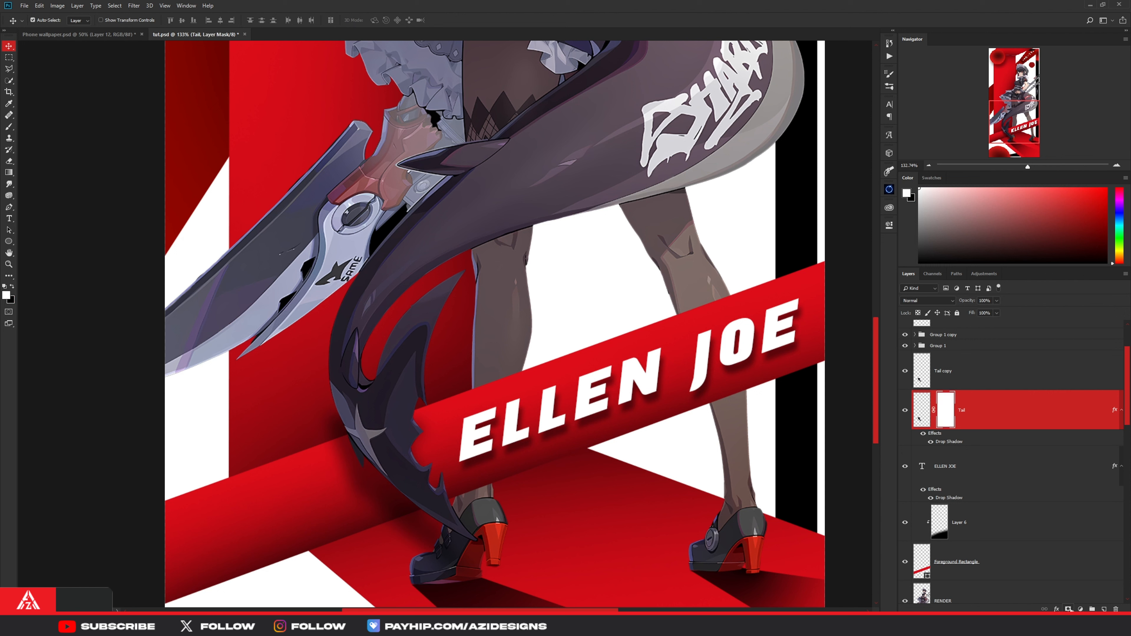
Step: Try inverting the Tail layer's mask to black and painting white with a larger brush to reveal the shadow on the red band
{"action": "key", "text": "ctrl+i"}
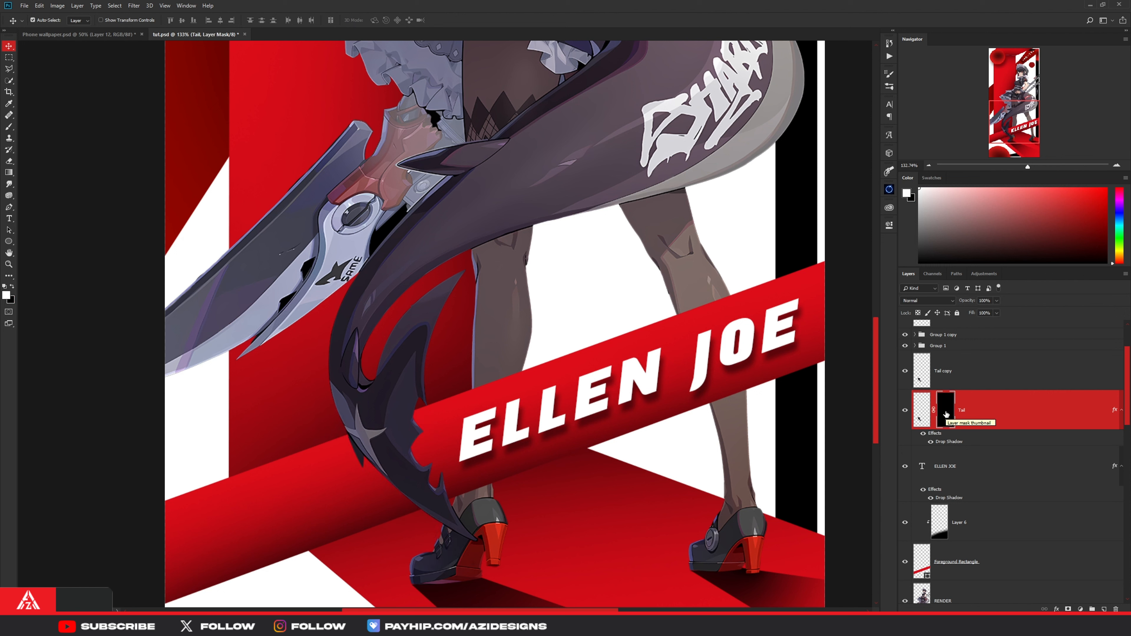
{"action": "key", "text": "b"}
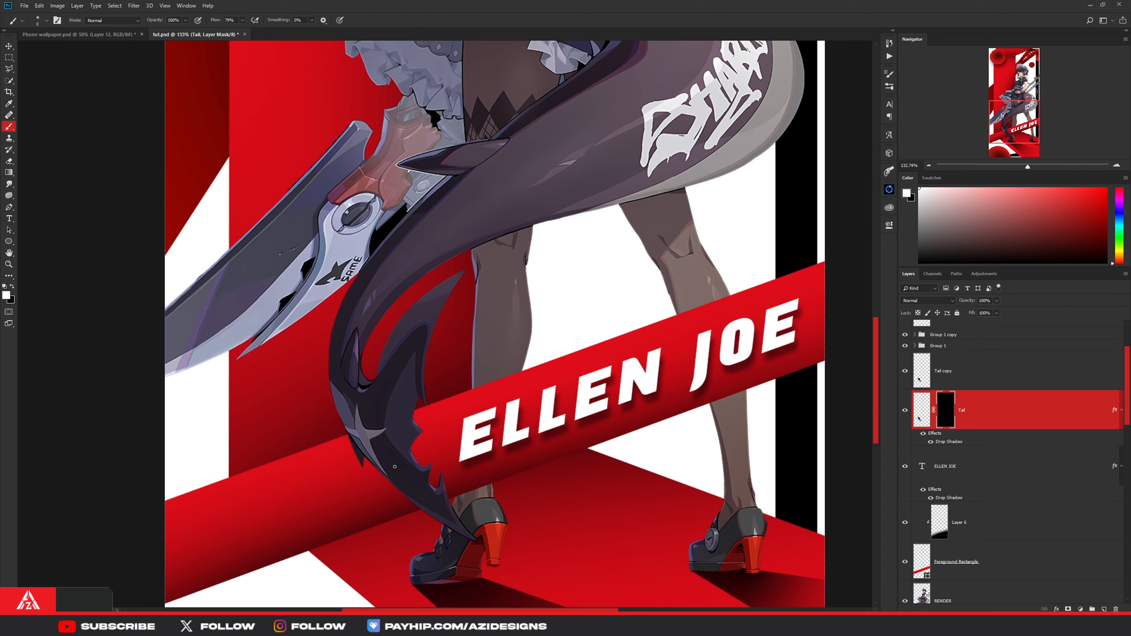
{"action": "key", "text": "bracketright"}
{"action": "key", "text": "bracketright"}
{"action": "key", "text": "bracketright"}
{"action": "key", "text": "bracketright"}
{"action": "key", "text": "bracketright"}
{"action": "key", "text": "bracketright"}
{"action": "left_click_drag", "start_coordinate": [392, 446], "coordinate": [351, 442]}
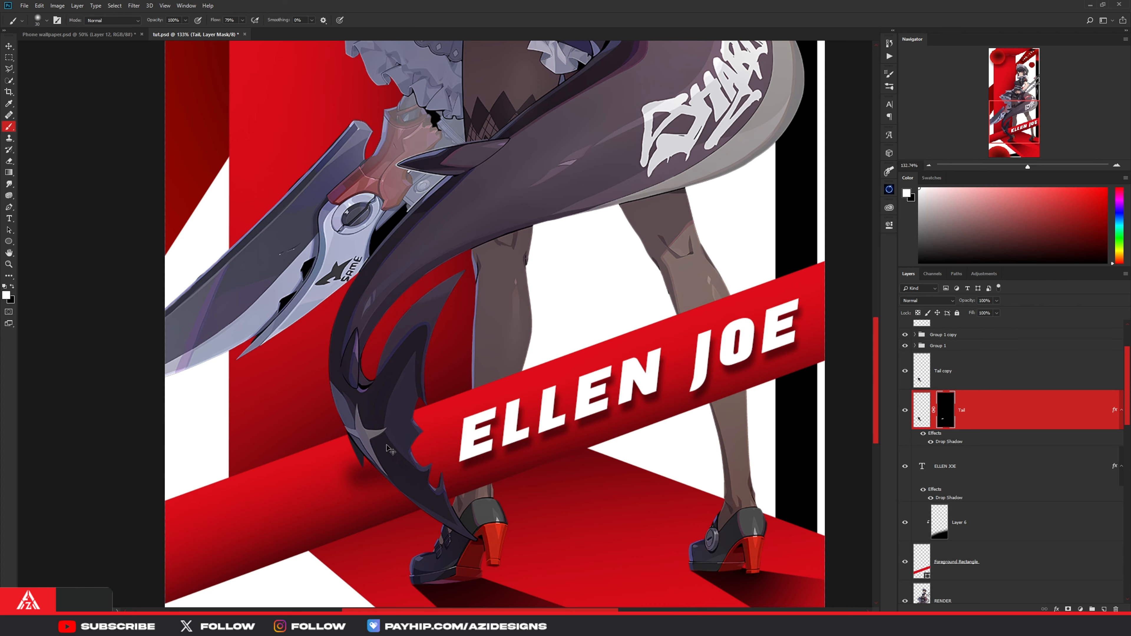
{"action": "key", "text": "ctrl+z"}
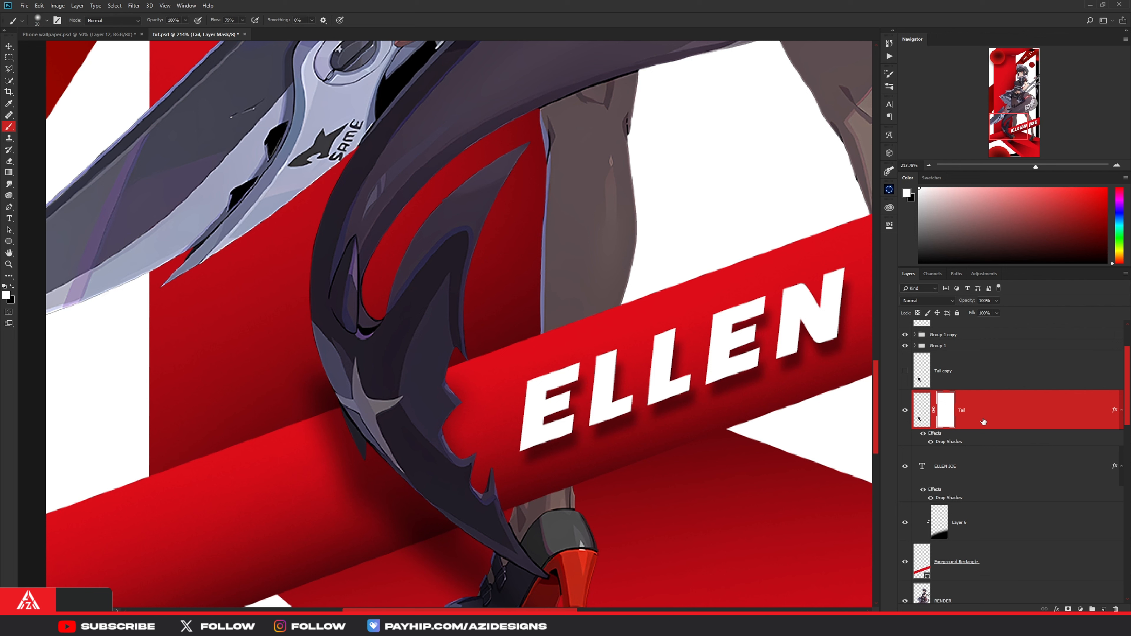
Step: Paint black on the Tail layer's mask to hide the drop shadow where it spills beyond the red ELLEN JOE band
{"action": "key", "text": "ctrl+2"}
{"action": "left_click", "coordinate": [944, 416]}
{"action": "key", "text": "x"}
{"action": "scroll", "coordinate": [529, 495], "scroll_direction": "down", "scroll_amount": 1}
{"action": "mouse_move", "coordinate": [504, 511]}
{"action": "left_mouse_down"}
{"action": "mouse_move", "coordinate": [470, 542]}
{"action": "mouse_move", "coordinate": [527, 494]}
{"action": "mouse_move", "coordinate": [489, 518]}
{"action": "mouse_move", "coordinate": [508, 494]}
{"action": "mouse_move", "coordinate": [424, 515]}
{"action": "left_mouse_up"}
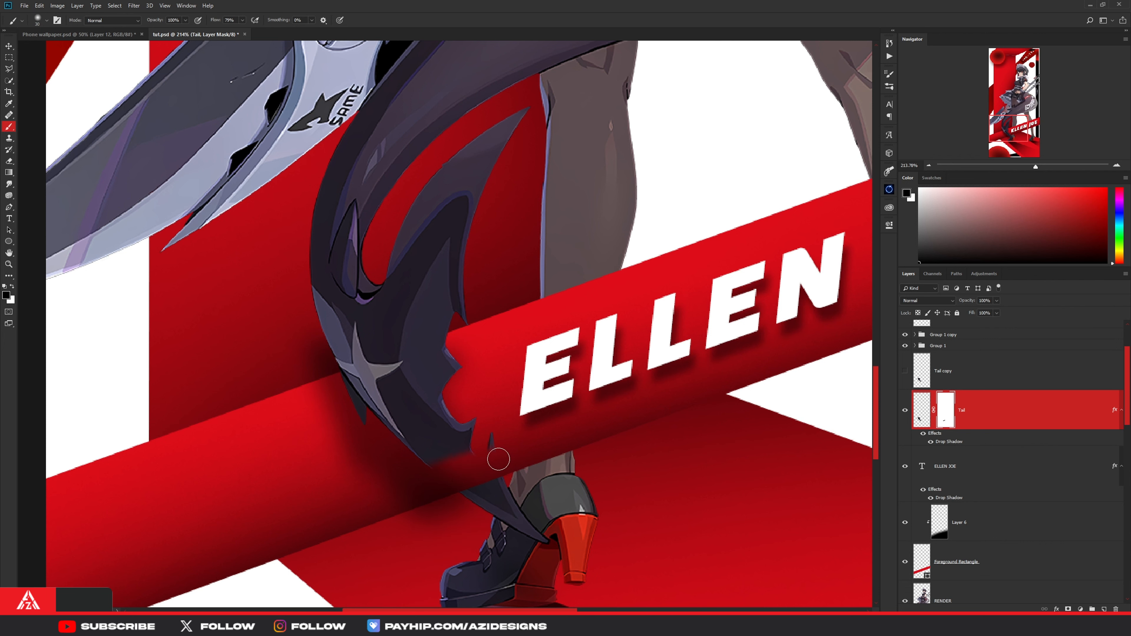
{"action": "scroll", "coordinate": [429, 513], "scroll_direction": "up", "scroll_amount": 2}
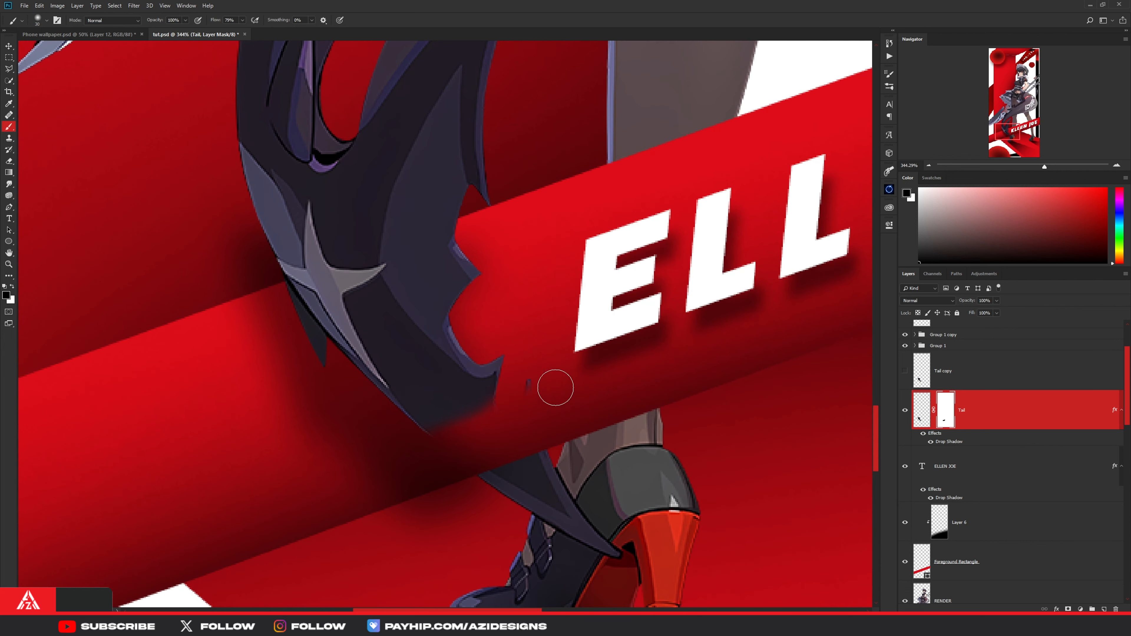
{"action": "mouse_move", "coordinate": [555, 388]}
{"action": "left_mouse_down"}
{"action": "mouse_move", "coordinate": [413, 432]}
{"action": "mouse_move", "coordinate": [463, 400]}
{"action": "left_mouse_up"}
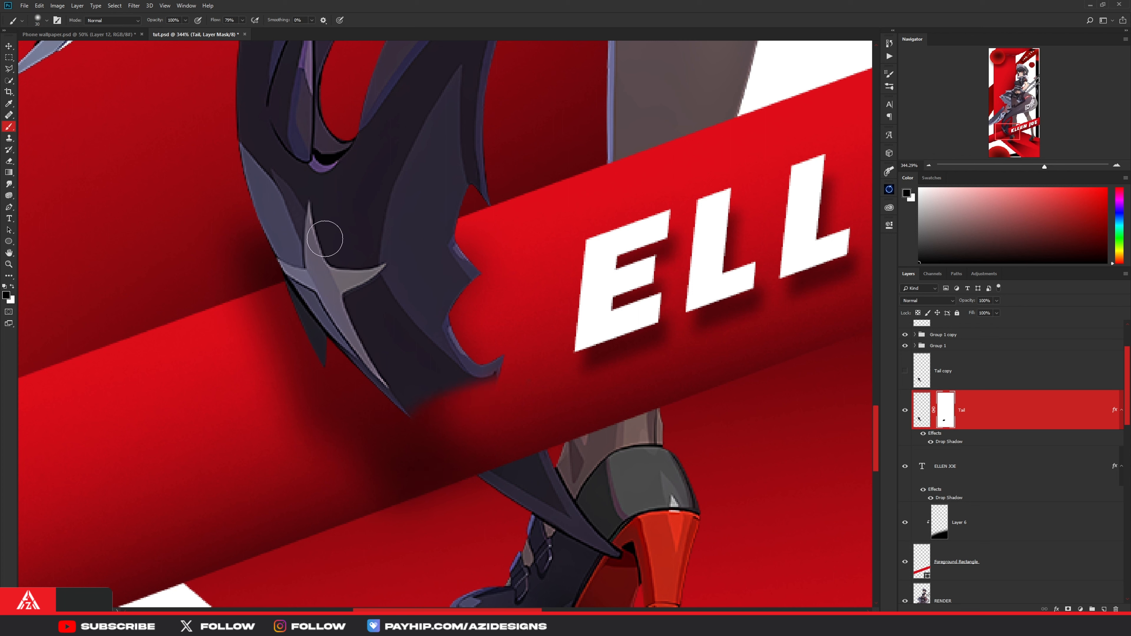
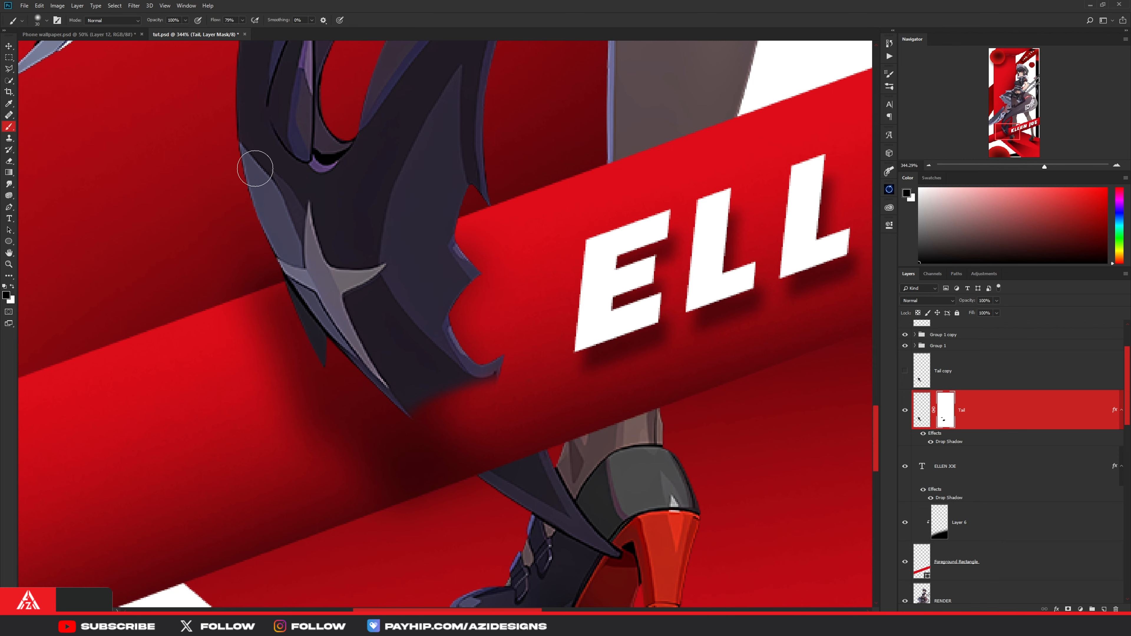
Step: Show the Tail copy layer above the masked Tail layer
{"action": "scroll", "coordinate": [255, 168], "scroll_direction": "down", "scroll_amount": 5}
{"action": "left_click", "coordinate": [905, 370]}
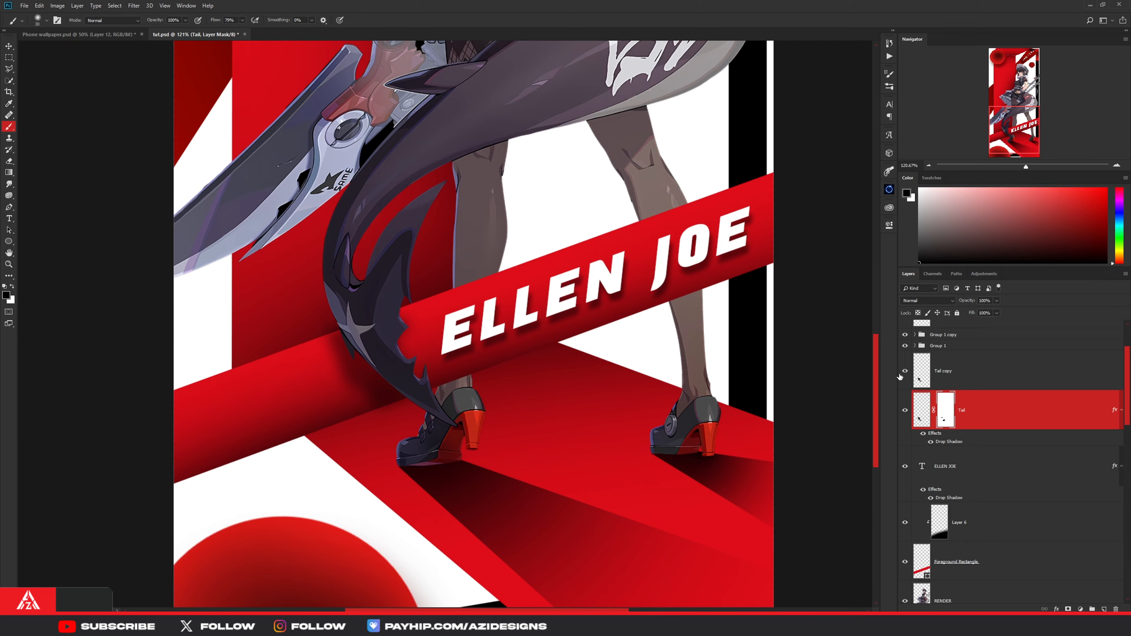
{"action": "scroll", "coordinate": [545, 381], "scroll_direction": "down", "scroll_amount": 4}
{"action": "scroll", "coordinate": [501, 380], "scroll_direction": "up", "scroll_amount": 1}
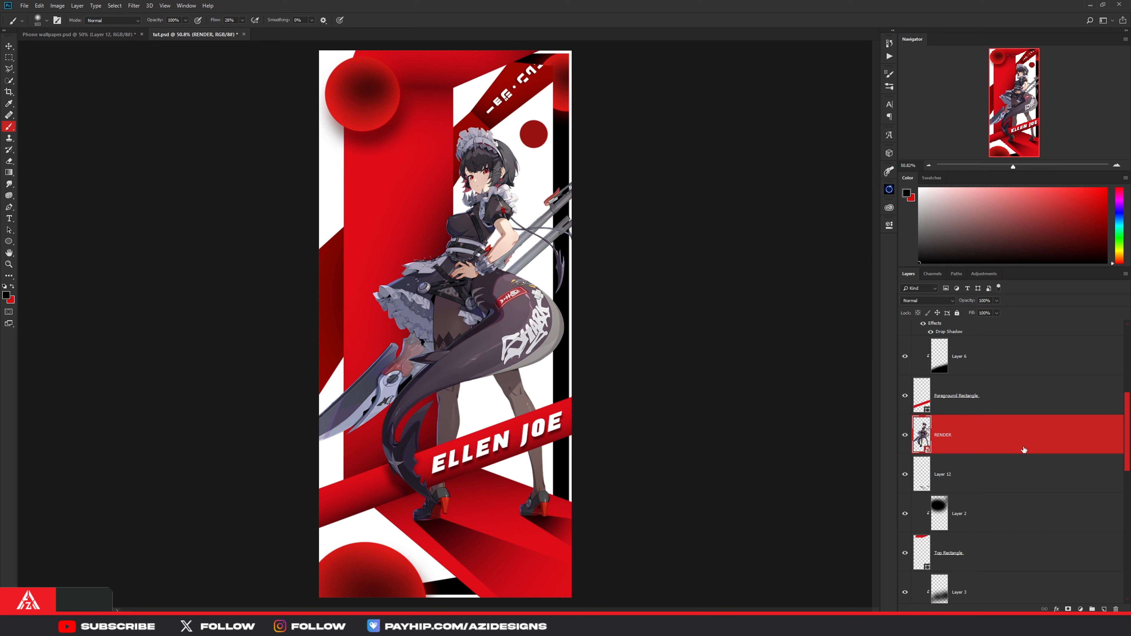
Step: Add a Curves adjustment clipped to the RENDER layer and darken the midtones with a point at input 141, output 50
{"action": "left_click", "coordinate": [1081, 609]}
{"action": "left_click", "coordinate": [1086, 498]}
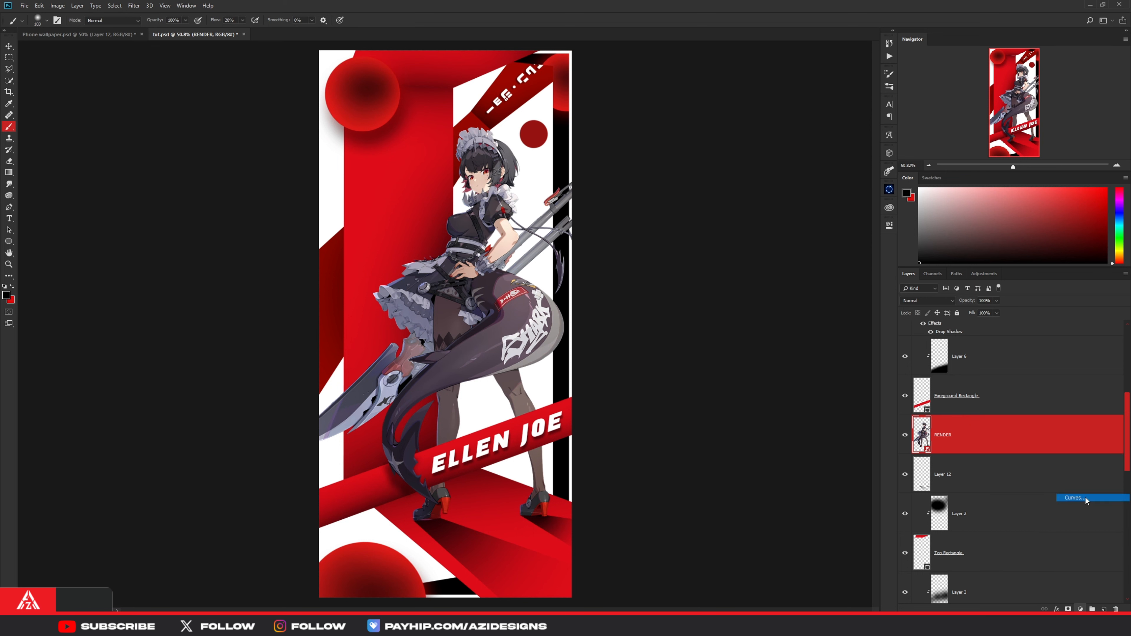
{"action": "right_click", "coordinate": [1022, 435]}
{"action": "left_click", "coordinate": [1033, 229]}
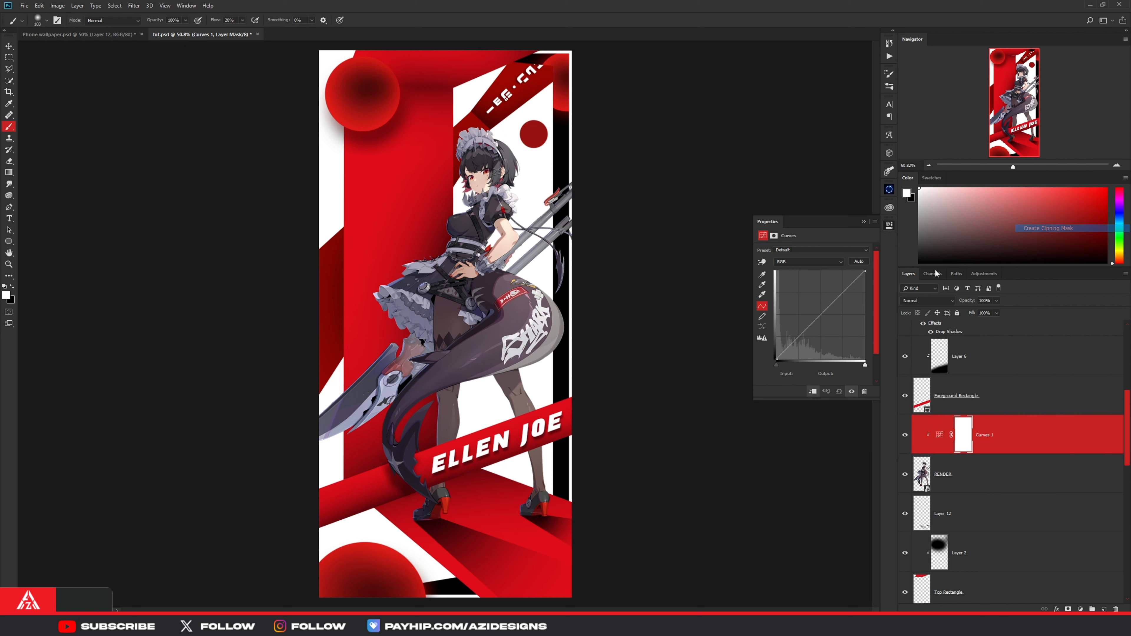
{"action": "left_click_drag", "start_coordinate": [812, 324], "coordinate": [823, 341]}
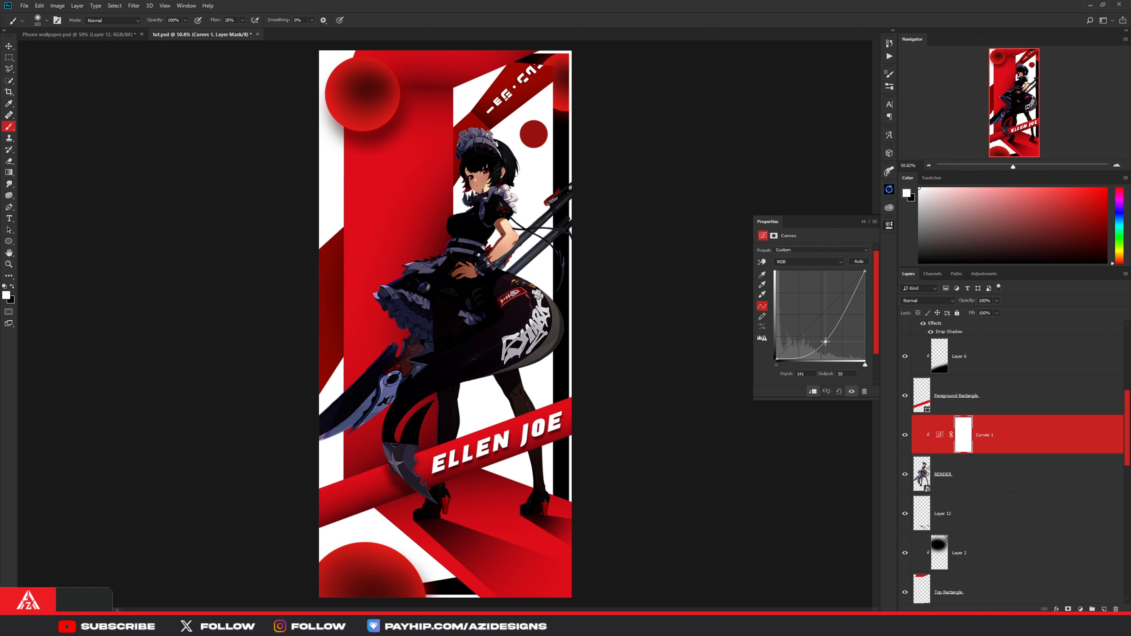
{"action": "left_click", "coordinate": [918, 283]}
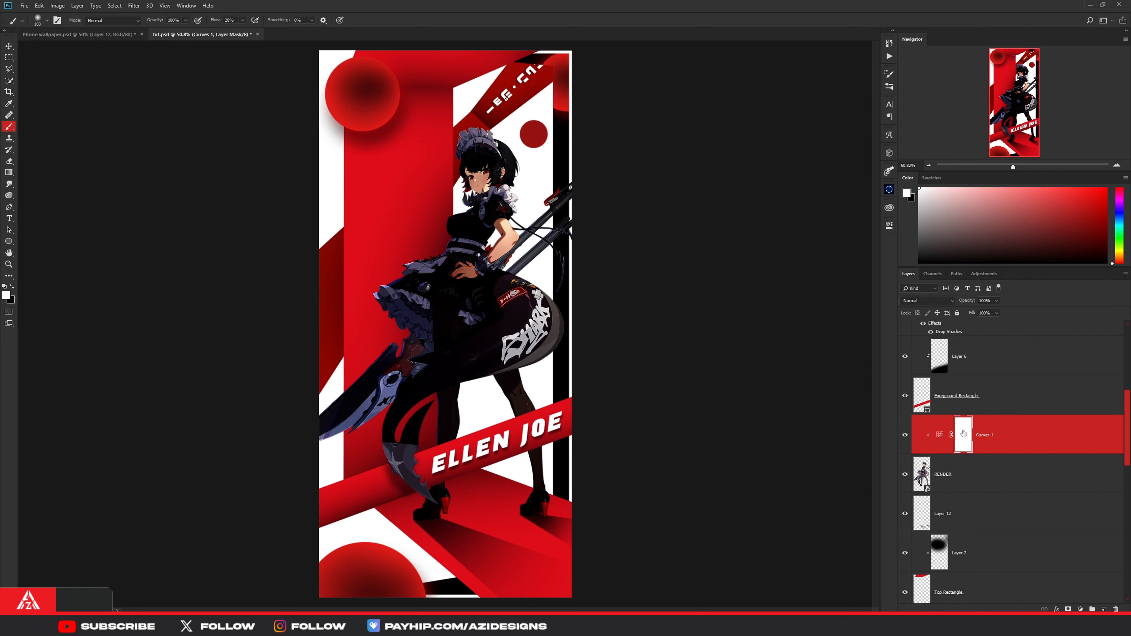
Step: Invert the Curves adjustment's mask to black to hide the darkening on the character
{"action": "key", "text": "ctrl+i"}
{"action": "scroll", "coordinate": [963, 434], "scroll_direction": "up", "scroll_amount": 1}
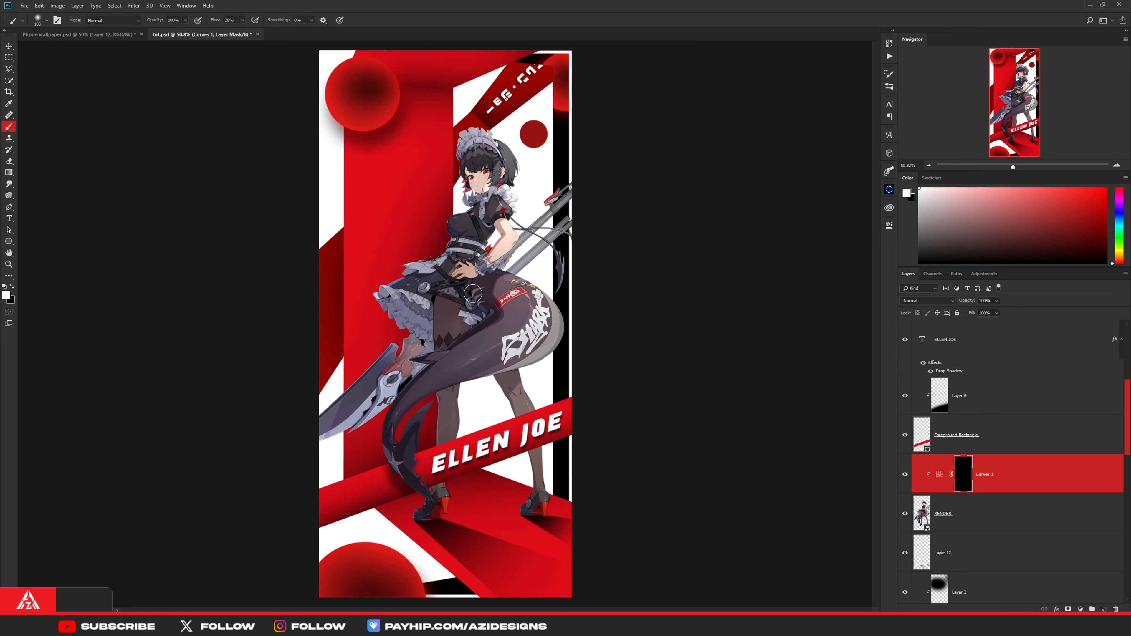
{"action": "scroll", "coordinate": [472, 280], "scroll_direction": "up", "scroll_amount": 4}
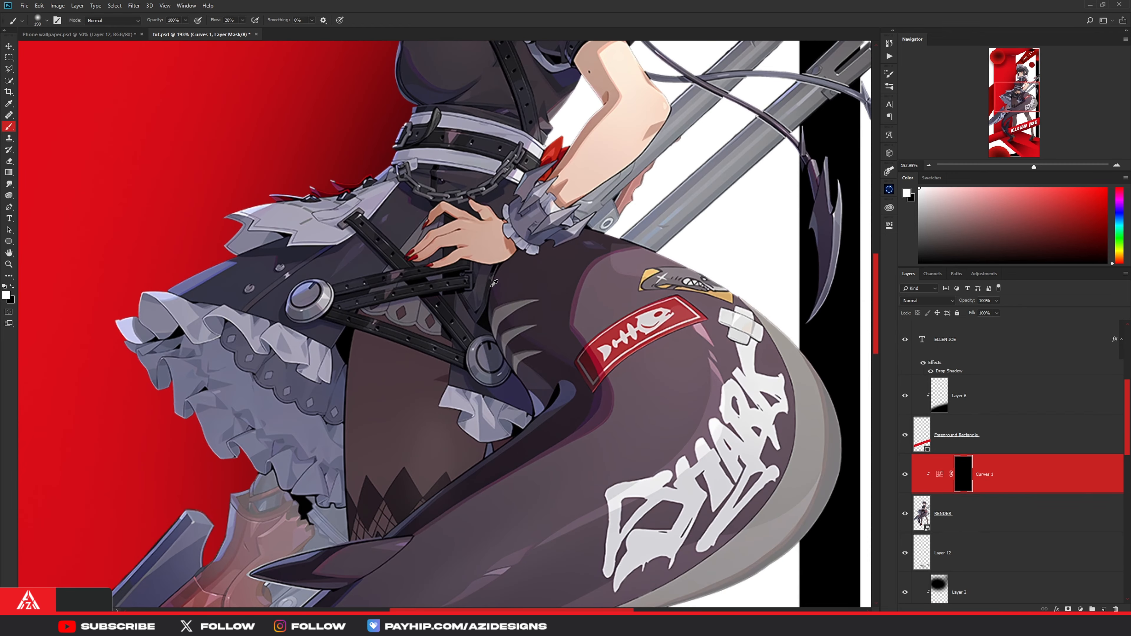
{"action": "scroll", "coordinate": [455, 291], "scroll_direction": "down", "scroll_amount": 5}
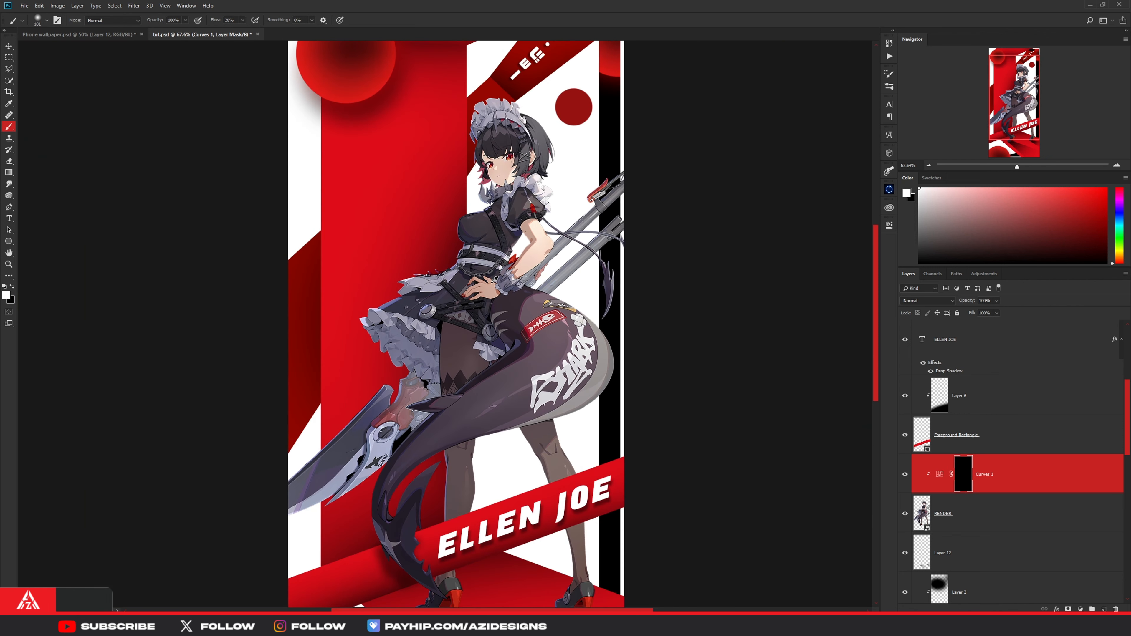
Step: Show the finished Phone wallpaper layer briefly to compare its shading with the current artwork, and hide it again
{"action": "scroll", "coordinate": [484, 262], "scroll_direction": "up", "scroll_amount": 2}
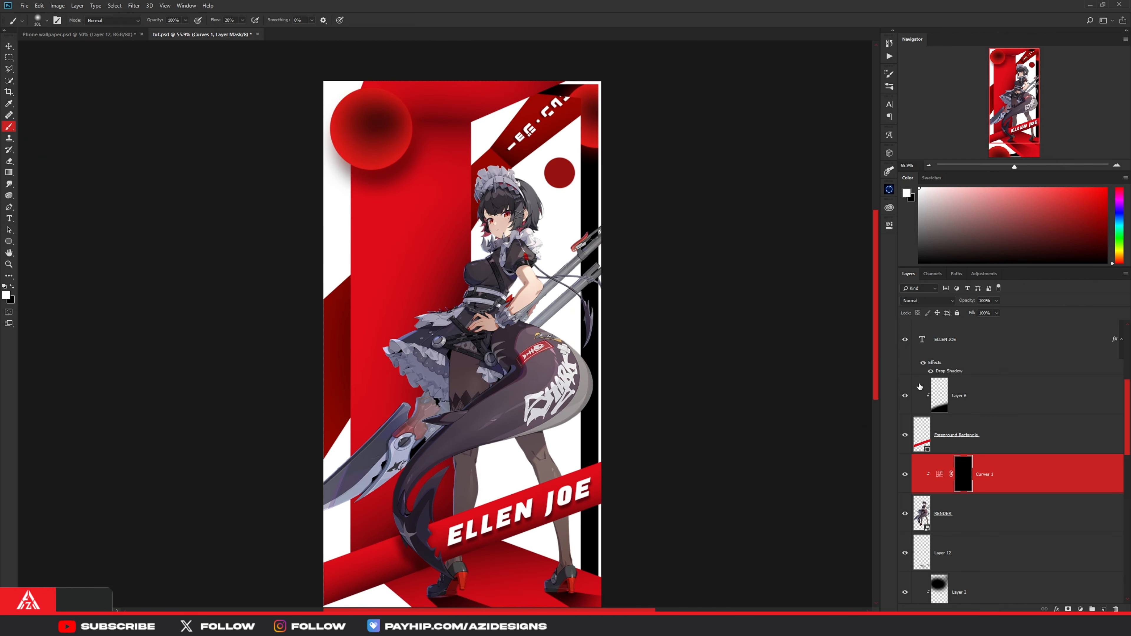
{"action": "scroll", "coordinate": [979, 446], "scroll_direction": "up", "scroll_amount": 3}
{"action": "left_click", "coordinate": [905, 340]}
{"action": "scroll", "coordinate": [422, 158], "scroll_direction": "down", "scroll_amount": 2}
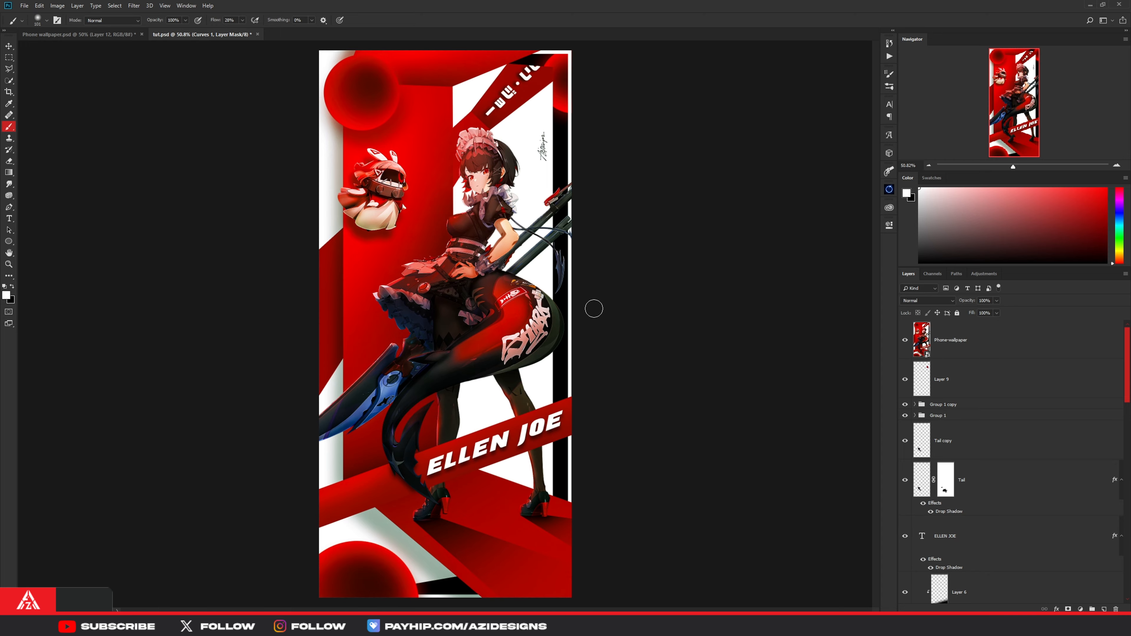
{"action": "left_click", "coordinate": [906, 341]}
{"action": "scroll", "coordinate": [979, 488], "scroll_direction": "down", "scroll_amount": 5}
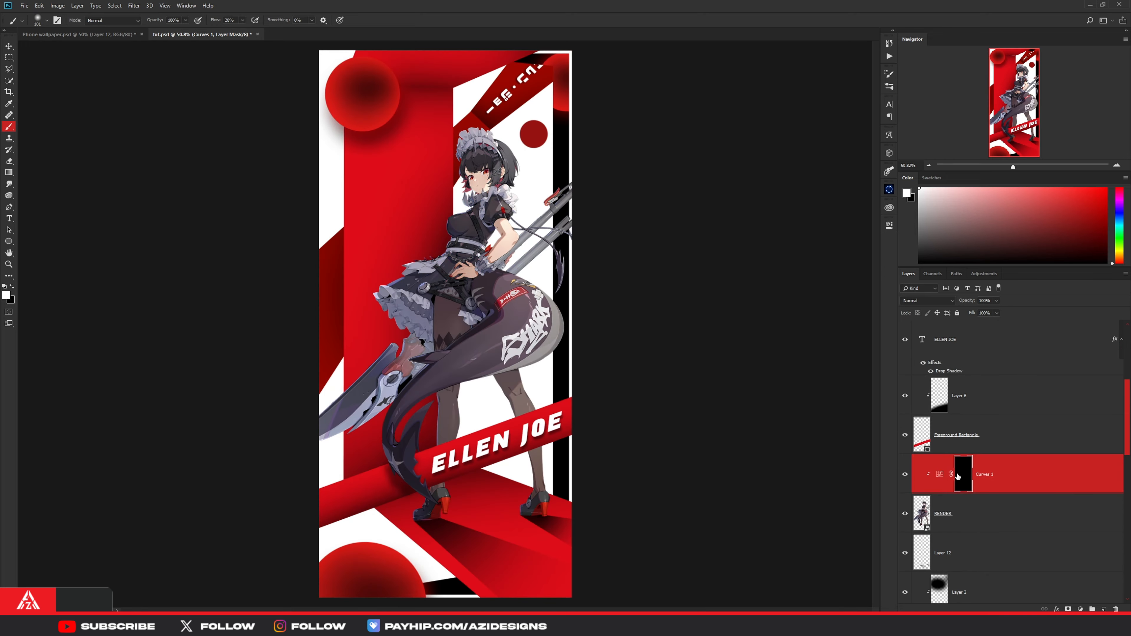
Step: Paint white on the Curves 1 mask with a soft brush to darken the thigh beneath the skirt and straps
{"action": "scroll", "coordinate": [497, 295], "scroll_direction": "up", "scroll_amount": 5}
{"action": "mouse_move", "coordinate": [480, 281]}
{"action": "left_mouse_down"}
{"action": "mouse_move", "coordinate": [483, 366]}
{"action": "mouse_move", "coordinate": [505, 390]}
{"action": "mouse_move", "coordinate": [507, 420]}
{"action": "mouse_move", "coordinate": [483, 429]}
{"action": "mouse_move", "coordinate": [487, 401]}
{"action": "mouse_move", "coordinate": [444, 446]}
{"action": "left_mouse_up"}
{"action": "scroll", "coordinate": [444, 446], "scroll_direction": "down", "scroll_amount": 4}
{"action": "scroll", "coordinate": [473, 444], "scroll_direction": "up", "scroll_amount": 1}
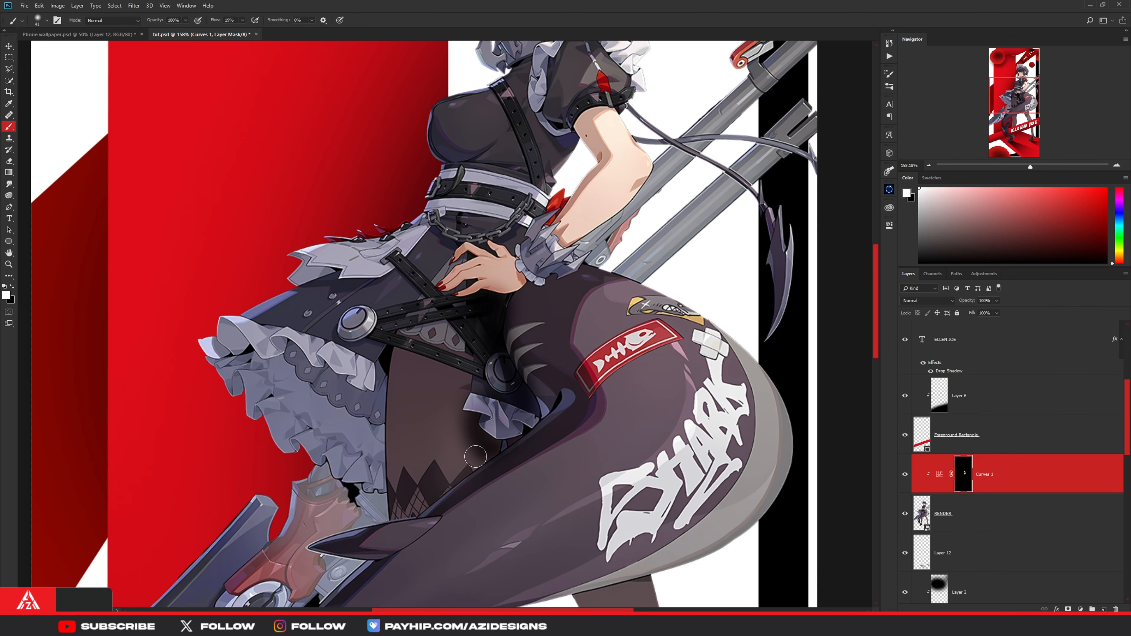
{"action": "scroll", "coordinate": [445, 446], "scroll_direction": "up", "scroll_amount": 1}
{"action": "key", "text": "bracketright"}
{"action": "key", "text": "bracketright"}
{"action": "key", "text": "bracketright"}
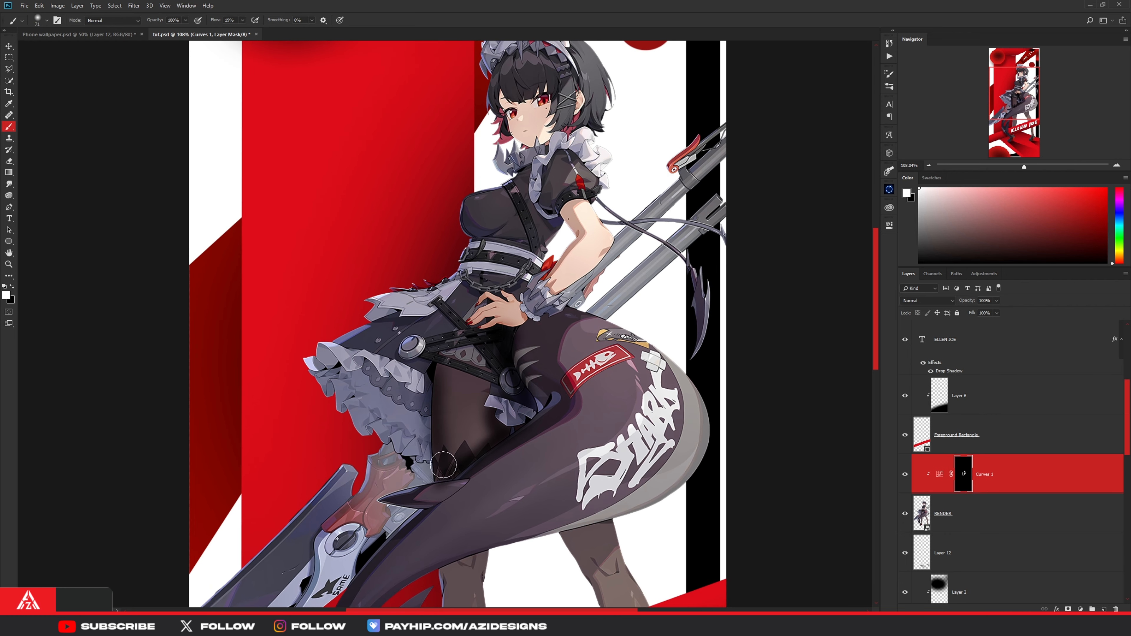
Step: Paint white on the Curves 1 mask to darken the hip and the outer curve of the tail
{"action": "scroll", "coordinate": [456, 373], "scroll_direction": "up", "scroll_amount": 1}
{"action": "scroll", "coordinate": [512, 385], "scroll_direction": "down", "scroll_amount": 2}
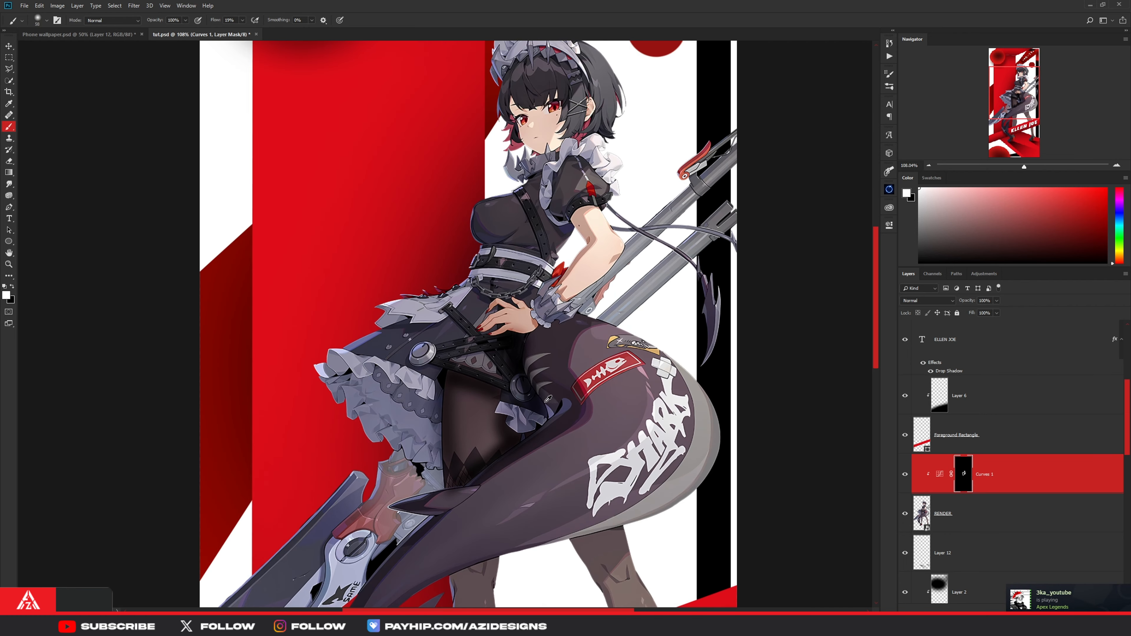
{"action": "scroll", "coordinate": [517, 388], "scroll_direction": "down", "scroll_amount": 3}
{"action": "scroll", "coordinate": [602, 380], "scroll_direction": "up", "scroll_amount": 2}
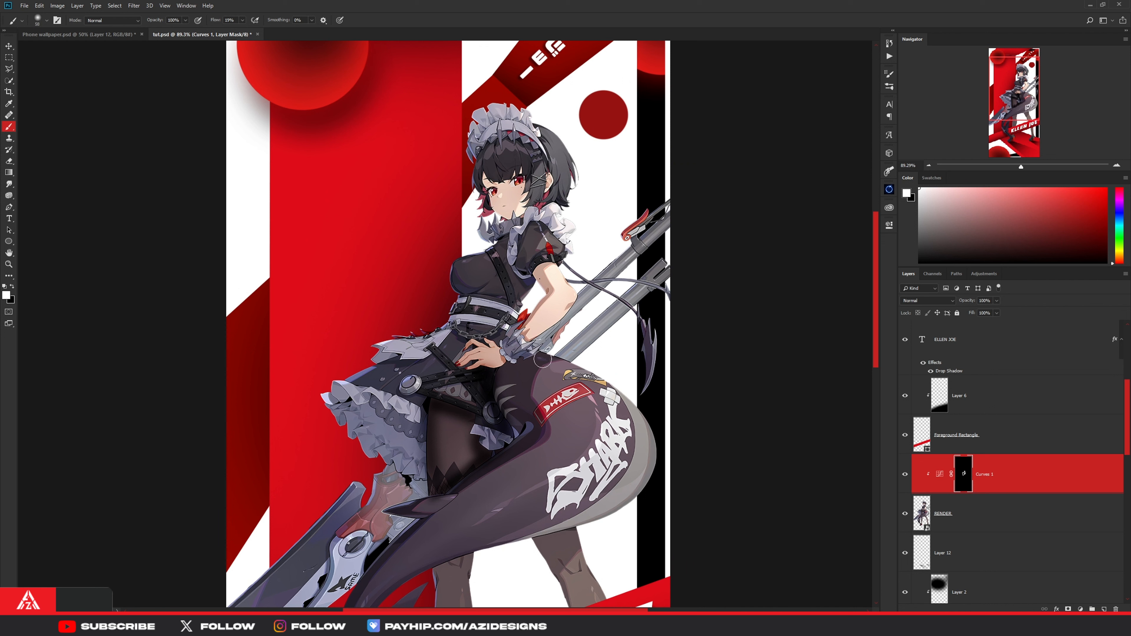
{"action": "mouse_move", "coordinate": [540, 351]}
{"action": "left_mouse_down"}
{"action": "mouse_move", "coordinate": [605, 388]}
{"action": "mouse_move", "coordinate": [647, 440]}
{"action": "mouse_move", "coordinate": [628, 397]}
{"action": "mouse_move", "coordinate": [653, 470]}
{"action": "mouse_move", "coordinate": [641, 461]}
{"action": "mouse_move", "coordinate": [653, 443]}
{"action": "mouse_move", "coordinate": [593, 522]}
{"action": "mouse_move", "coordinate": [635, 478]}
{"action": "mouse_move", "coordinate": [628, 493]}
{"action": "mouse_move", "coordinate": [504, 545]}
{"action": "mouse_move", "coordinate": [614, 506]}
{"action": "mouse_move", "coordinate": [427, 565]}
{"action": "mouse_move", "coordinate": [642, 462]}
{"action": "mouse_move", "coordinate": [613, 507]}
{"action": "mouse_move", "coordinate": [497, 543]}
{"action": "mouse_move", "coordinate": [635, 475]}
{"action": "mouse_move", "coordinate": [641, 422]}
{"action": "mouse_move", "coordinate": [601, 515]}
{"action": "mouse_move", "coordinate": [662, 457]}
{"action": "left_mouse_up"}
Step: Check the shading with Curves 1 switched off and on, and against the finished Phone wallpaper layer
{"action": "left_click", "coordinate": [904, 474]}
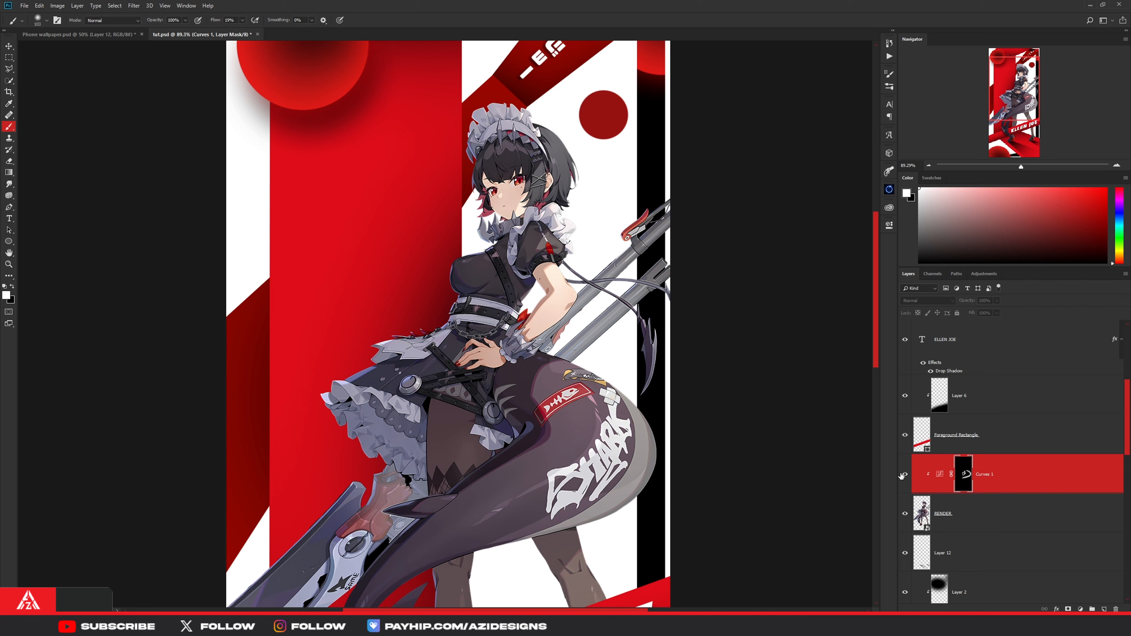
{"action": "left_click", "coordinate": [904, 474]}
{"action": "key", "text": "ctrl+minus"}
{"action": "left_click", "coordinate": [904, 474]}
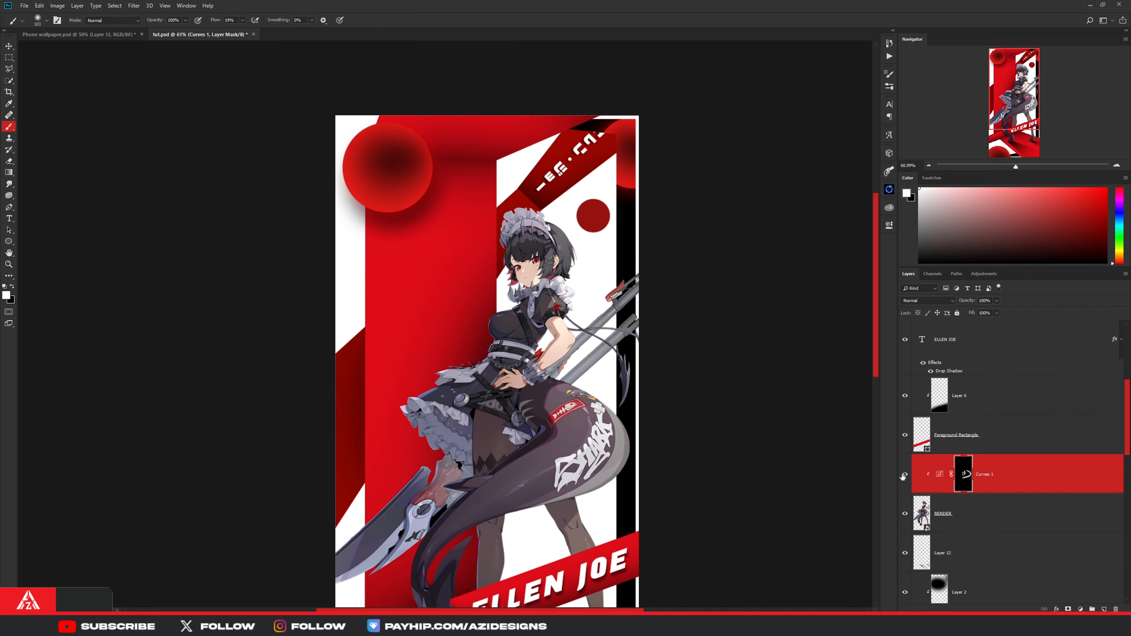
{"action": "left_click", "coordinate": [904, 474]}
{"action": "left_click", "coordinate": [904, 473]}
{"action": "left_click", "coordinate": [904, 474]}
{"action": "scroll", "coordinate": [924, 410], "scroll_direction": "up", "scroll_amount": 5}
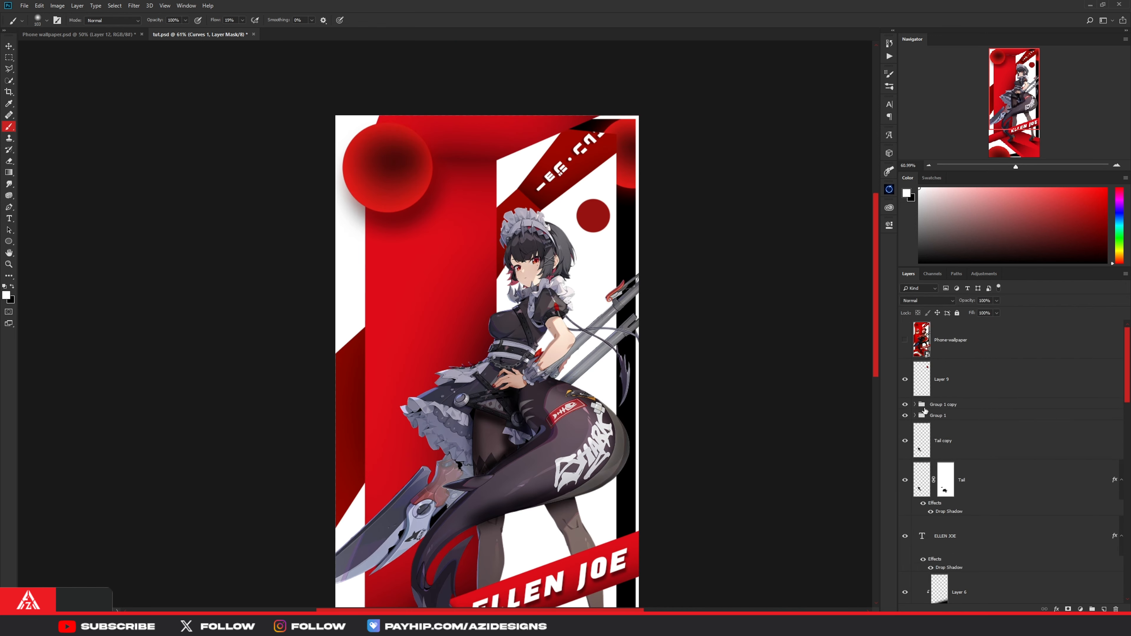
{"action": "left_click", "coordinate": [903, 347]}
{"action": "left_click", "coordinate": [903, 347]}
{"action": "scroll", "coordinate": [980, 472], "scroll_direction": "down", "scroll_amount": 5}
{"action": "scroll", "coordinate": [557, 349], "scroll_direction": "up", "scroll_amount": 1}
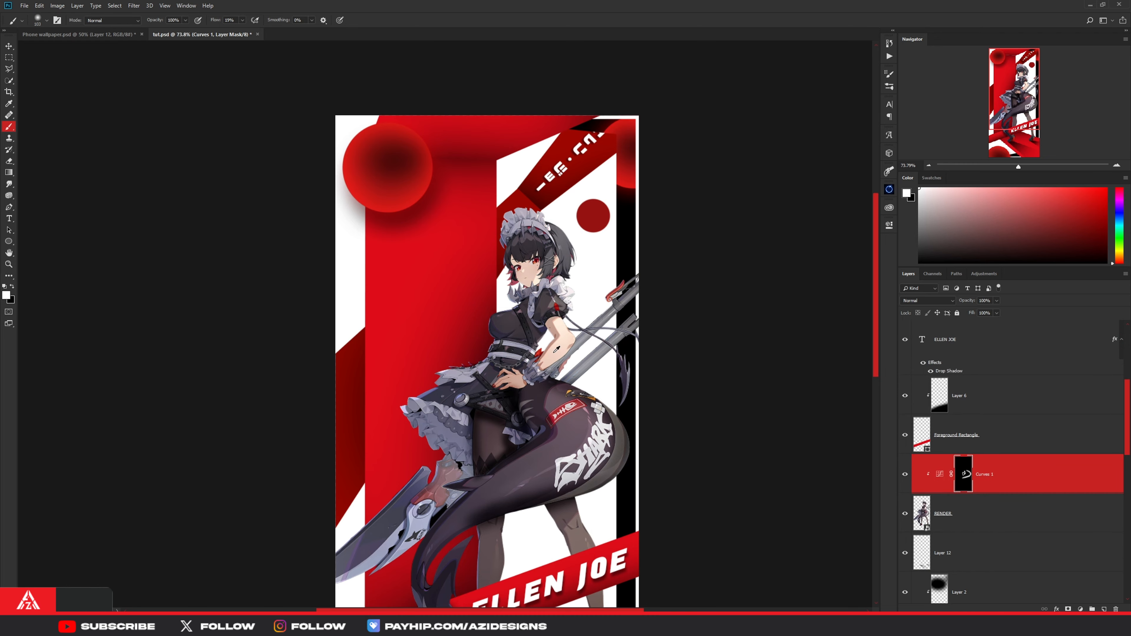
Step: Shade the torso, wrist cuff and hip around the hand on the Curves 1 mask, using a smaller brush for details
{"action": "scroll", "coordinate": [557, 349], "scroll_direction": "up", "scroll_amount": 4}
{"action": "left_click_drag", "start_coordinate": [536, 287], "coordinate": [500, 361]}
{"action": "key", "text": "bracketleft"}
{"action": "key", "text": "bracketleft"}
{"action": "key", "text": "bracketleft"}
{"action": "key", "text": "bracketleft"}
{"action": "key", "text": "bracketleft"}
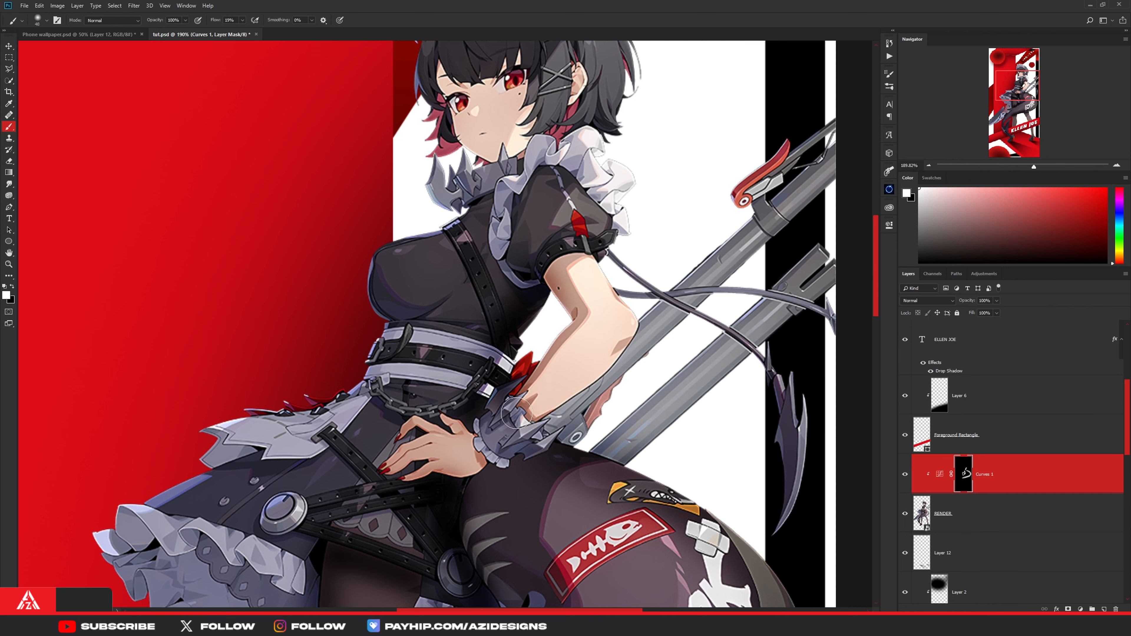
{"action": "scroll", "coordinate": [494, 450], "scroll_direction": "down", "scroll_amount": 2}
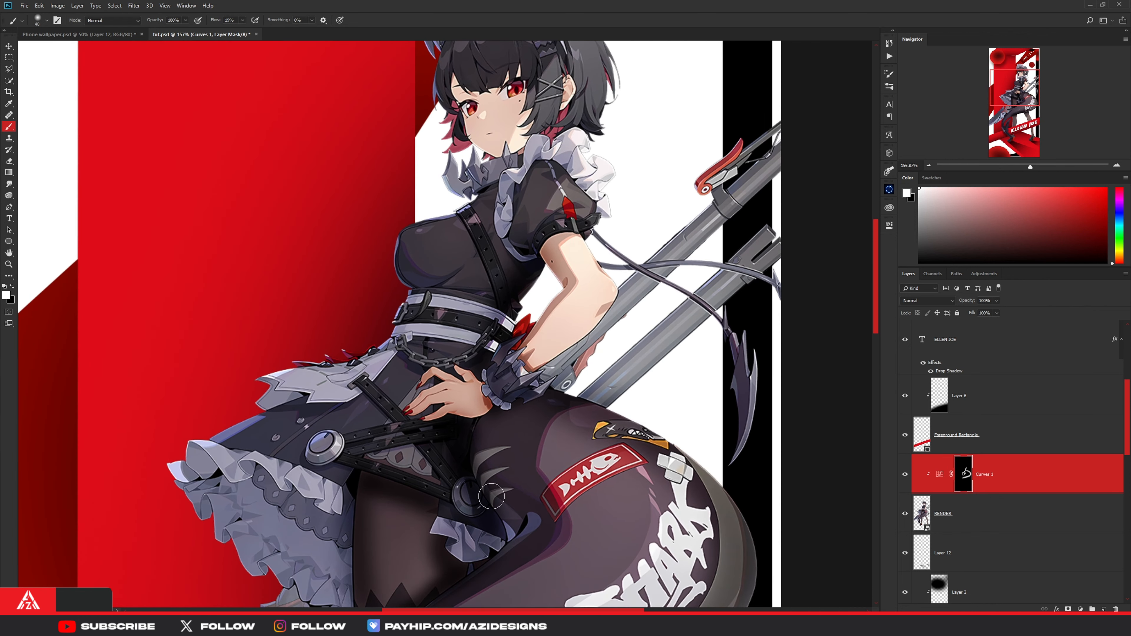
{"action": "scroll", "coordinate": [492, 496], "scroll_direction": "down", "scroll_amount": 2}
Step: Paint white on the Curves 1 mask to darken the puffed sleeve around the red bow
{"action": "scroll", "coordinate": [574, 369], "scroll_direction": "up", "scroll_amount": 3}
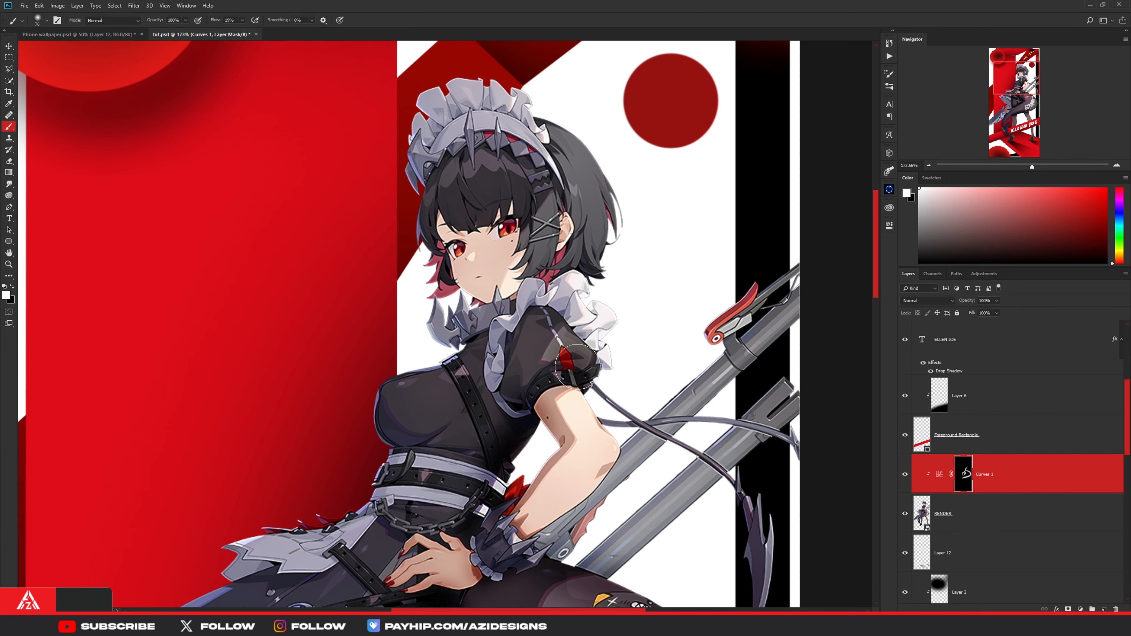
{"action": "scroll", "coordinate": [579, 370], "scroll_direction": "down", "scroll_amount": 2}
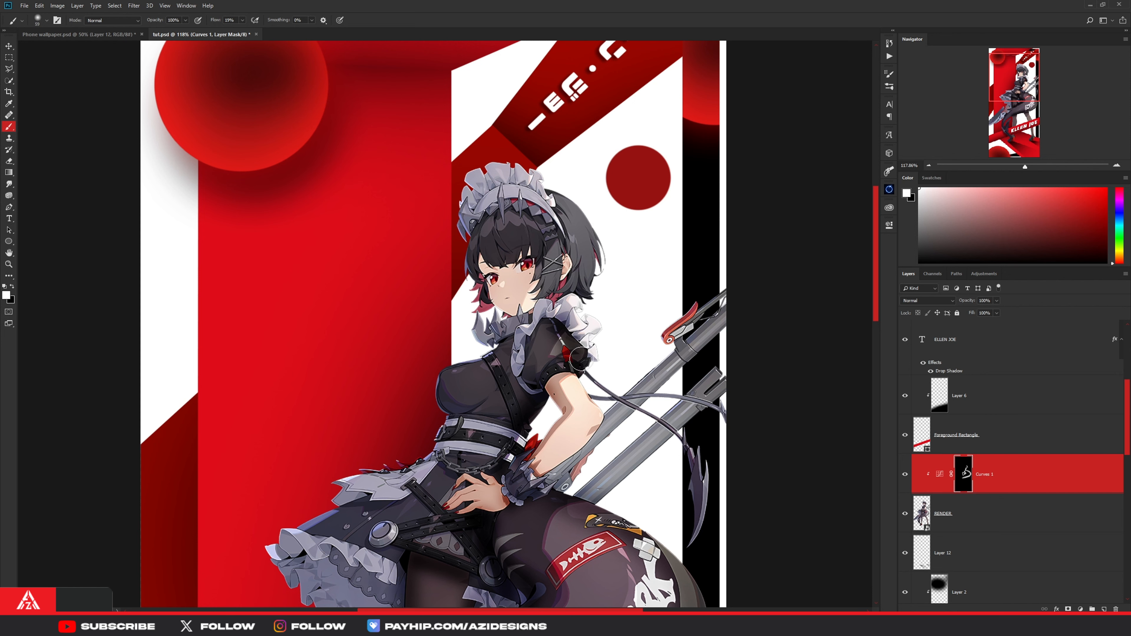
{"action": "scroll", "coordinate": [578, 359], "scroll_direction": "down", "scroll_amount": 2}
{"action": "scroll", "coordinate": [579, 361], "scroll_direction": "up", "scroll_amount": 1}
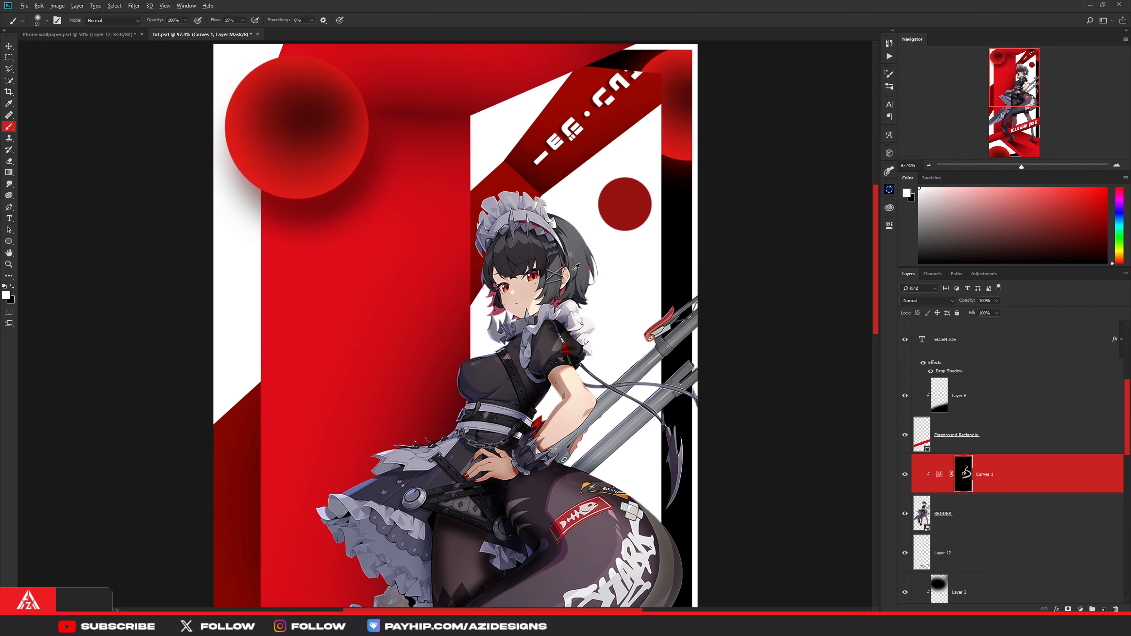
{"action": "scroll", "coordinate": [577, 266], "scroll_direction": "up", "scroll_amount": 1}
{"action": "scroll", "coordinate": [280, 156], "scroll_direction": "down", "scroll_amount": 1}
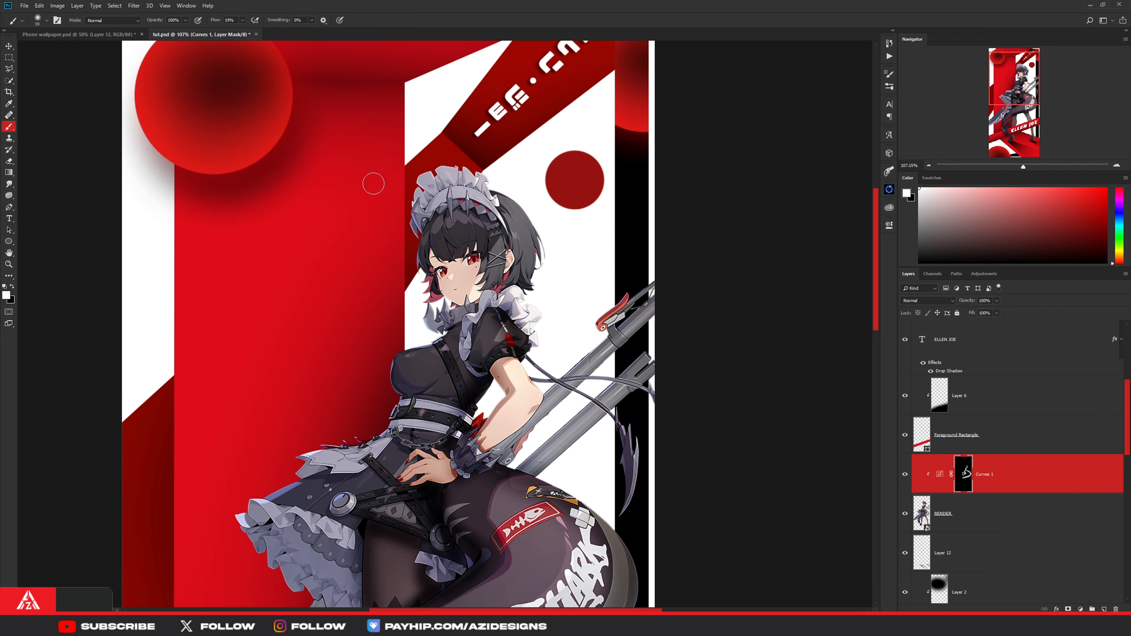
Step: Resize the brush and darken the back of the hair down to the neck on the Curves 1 mask
{"action": "right_click", "coordinate": [509, 201], "text": "alt"}
{"action": "left_click_drag", "start_coordinate": [503, 196], "coordinate": [525, 266]}
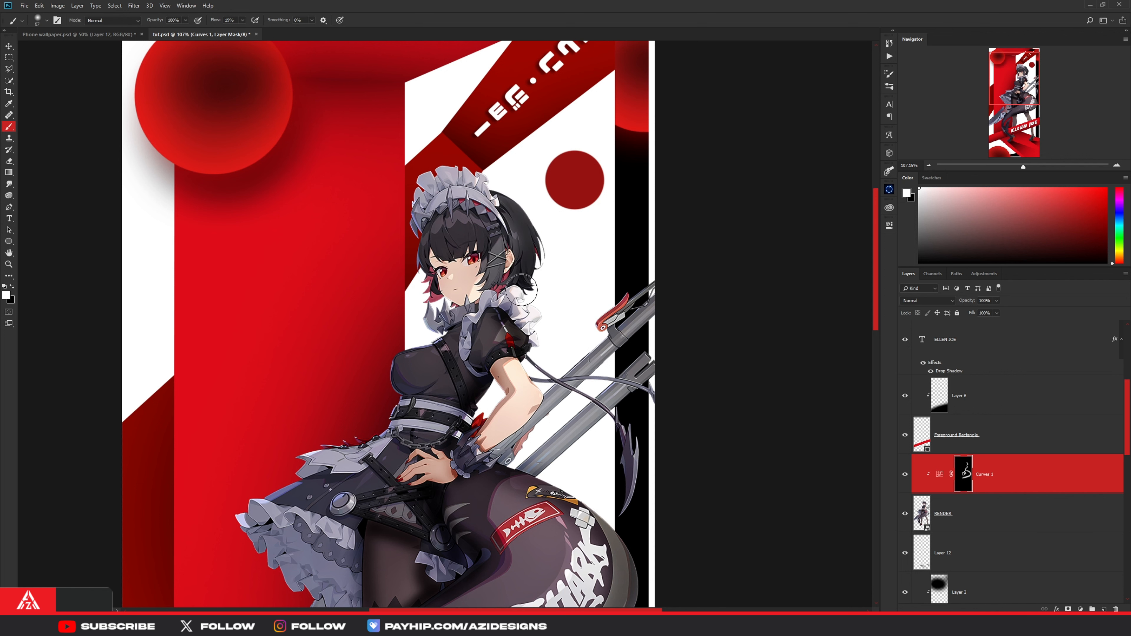
{"action": "scroll", "coordinate": [562, 365], "scroll_direction": "down", "scroll_amount": 2}
{"action": "scroll", "coordinate": [530, 307], "scroll_direction": "up", "scroll_amount": 1}
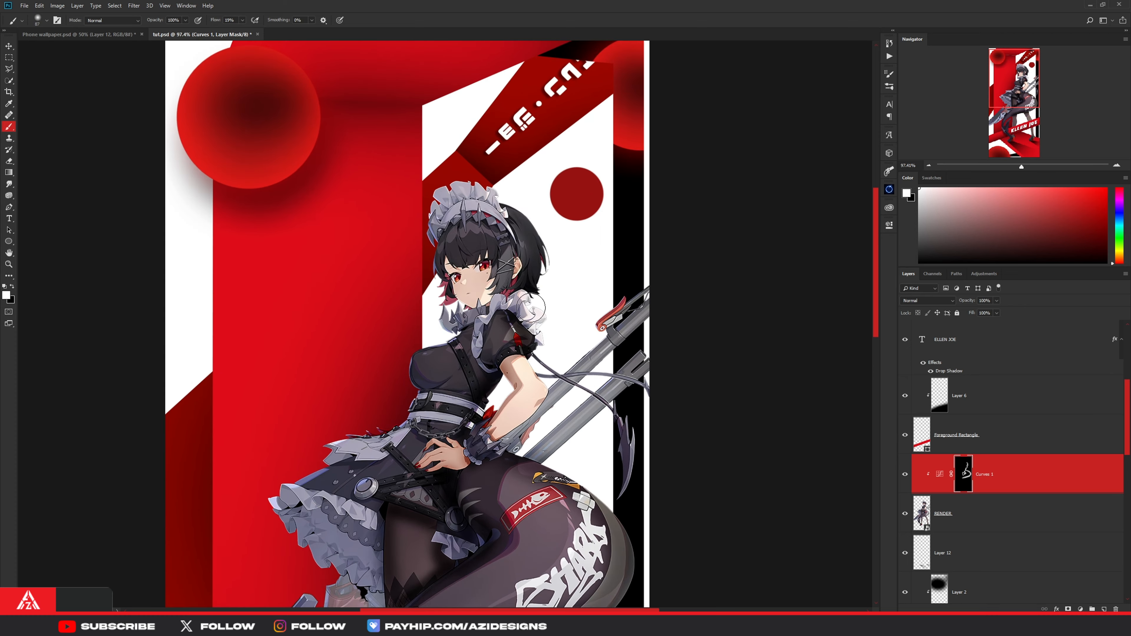
{"action": "right_click", "coordinate": [525, 256], "text": "alt"}
{"action": "scroll", "coordinate": [545, 286], "scroll_direction": "down", "scroll_amount": 1}
{"action": "scroll", "coordinate": [512, 272], "scroll_direction": "up", "scroll_amount": 3}
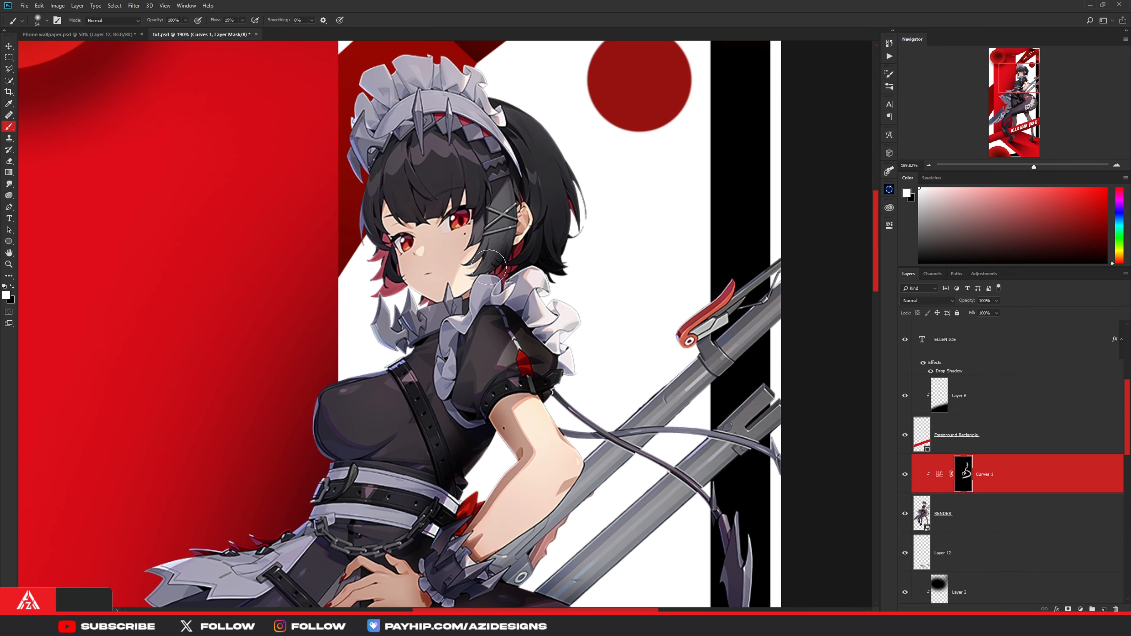
Step: Shade the skirt and its ruffles on the Curves 1 mask and compare the result with the adjustment off and on
{"action": "scroll", "coordinate": [488, 268], "scroll_direction": "down", "scroll_amount": 3}
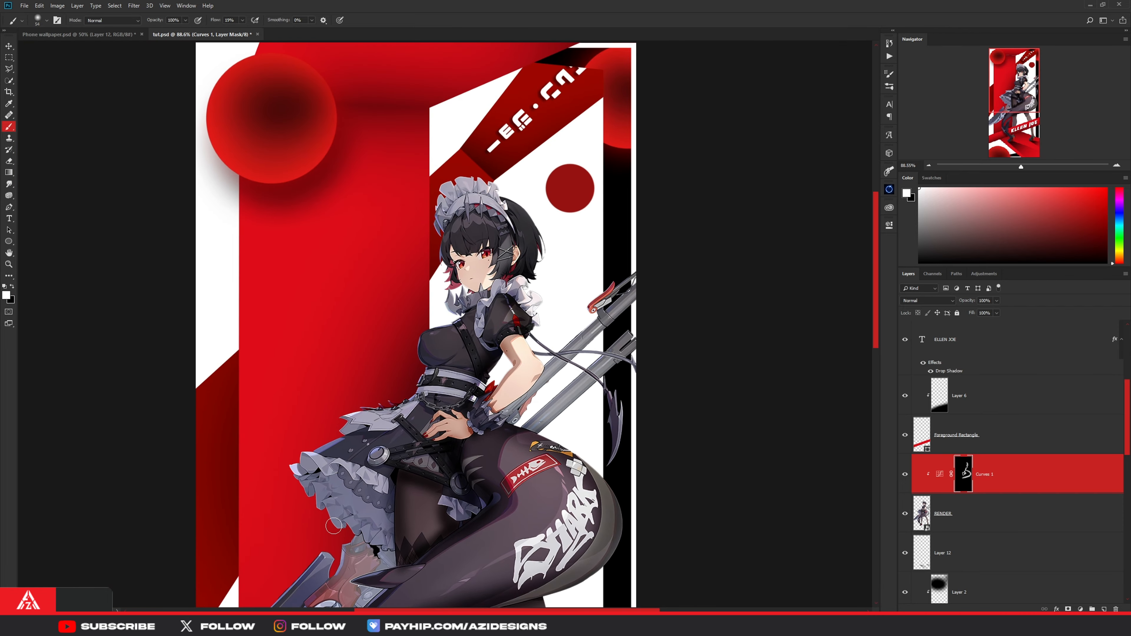
{"action": "scroll", "coordinate": [460, 451], "scroll_direction": "up", "scroll_amount": 2}
{"action": "right_click", "coordinate": [392, 445], "text": "alt"}
{"action": "scroll", "coordinate": [401, 468], "scroll_direction": "down", "scroll_amount": 3}
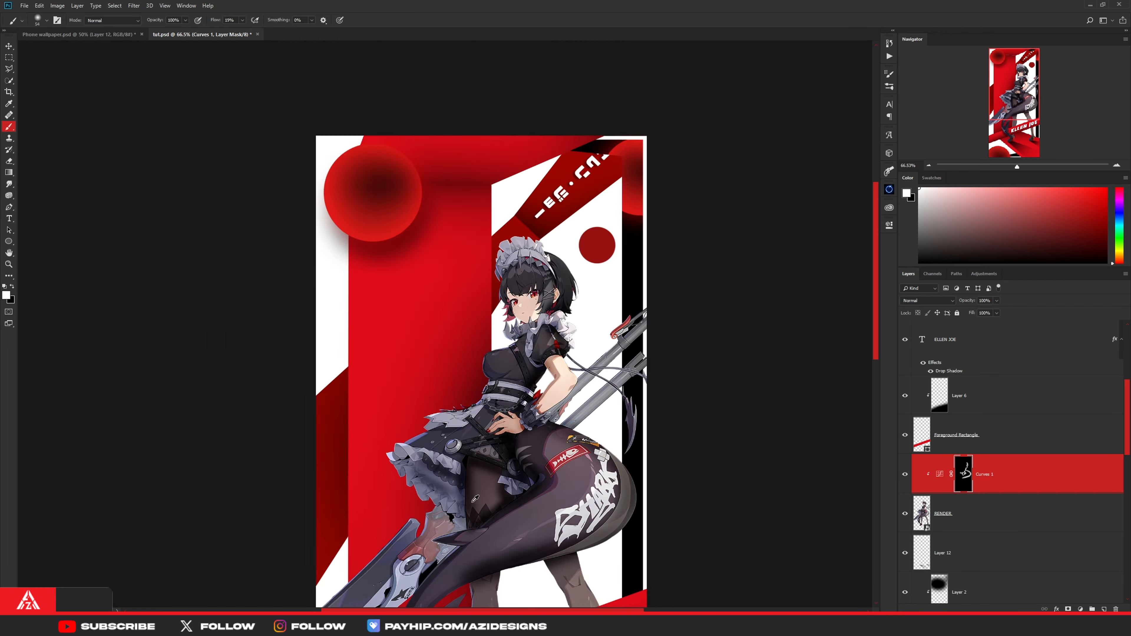
{"action": "scroll", "coordinate": [395, 477], "scroll_direction": "up", "scroll_amount": 4}
{"action": "scroll", "coordinate": [395, 478], "scroll_direction": "down", "scroll_amount": 2}
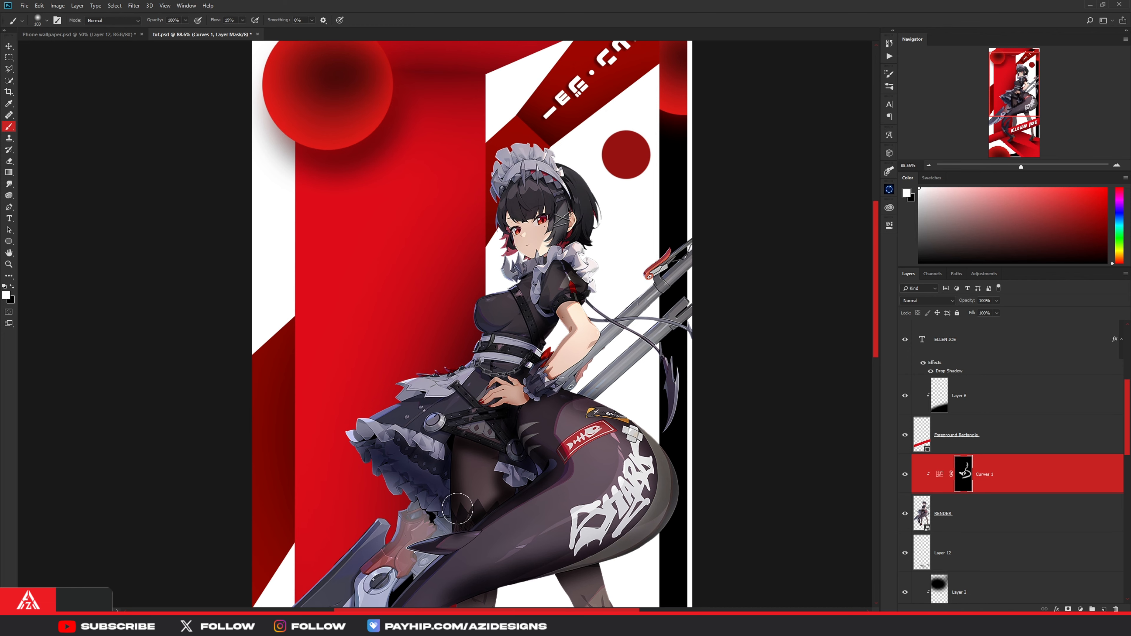
{"action": "scroll", "coordinate": [457, 509], "scroll_direction": "down", "scroll_amount": 3}
{"action": "scroll", "coordinate": [512, 468], "scroll_direction": "up", "scroll_amount": 2}
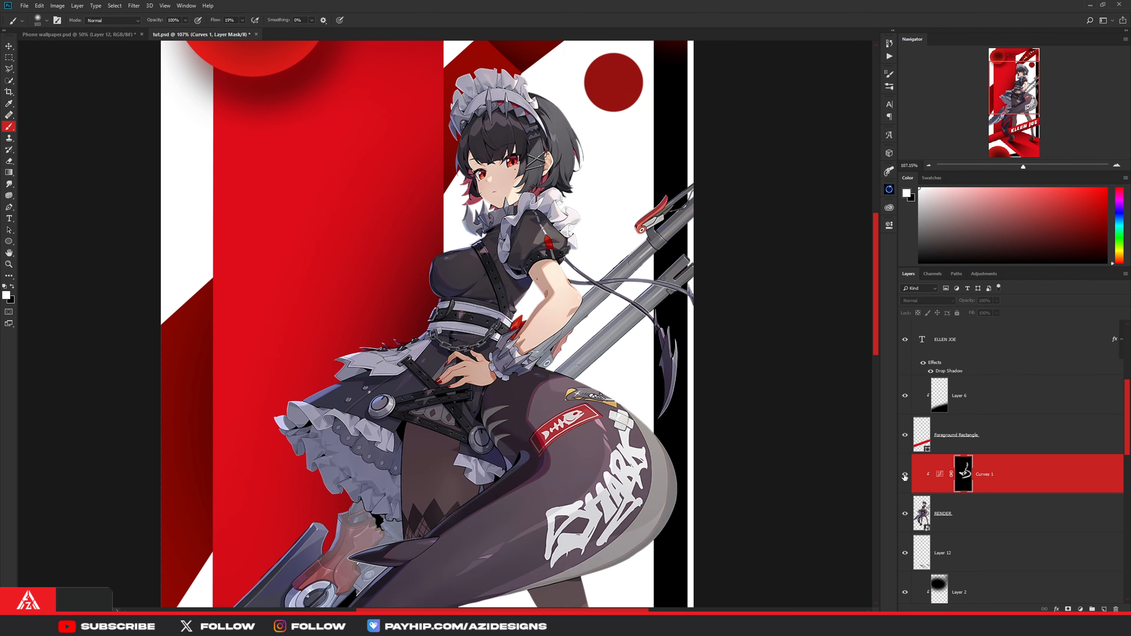
{"action": "scroll", "coordinate": [564, 429], "scroll_direction": "down", "scroll_amount": 2}
{"action": "scroll", "coordinate": [539, 239], "scroll_direction": "up", "scroll_amount": 1}
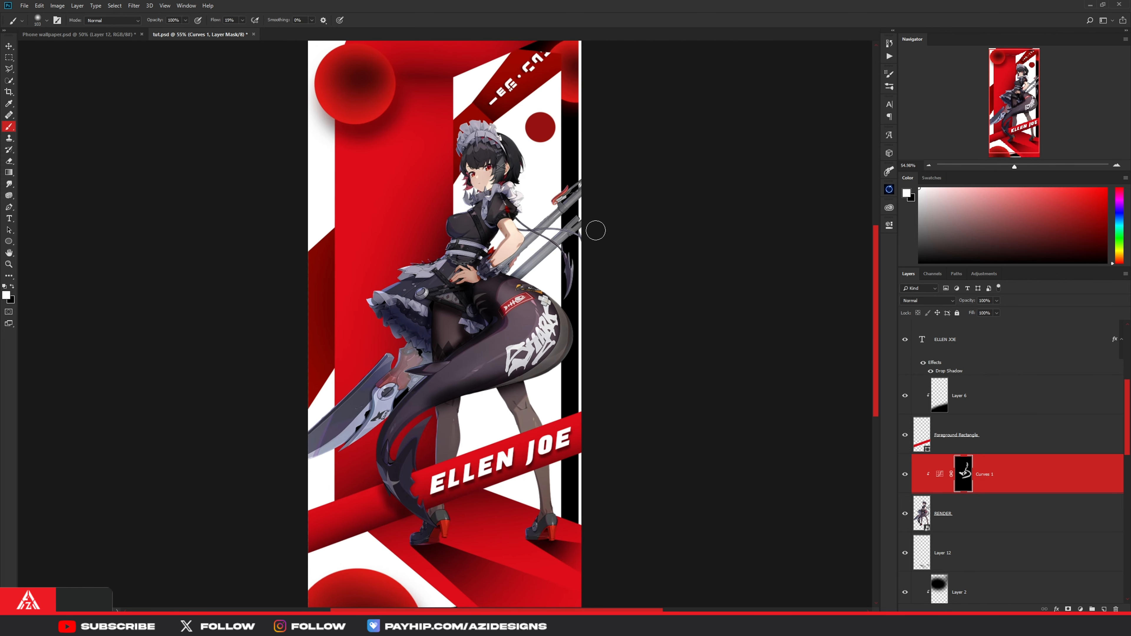
Step: Deepen the shadow on the thigh and inner ruffles under the skirt on the Curves 1 mask
{"action": "scroll", "coordinate": [595, 230], "scroll_direction": "up", "scroll_amount": 3}
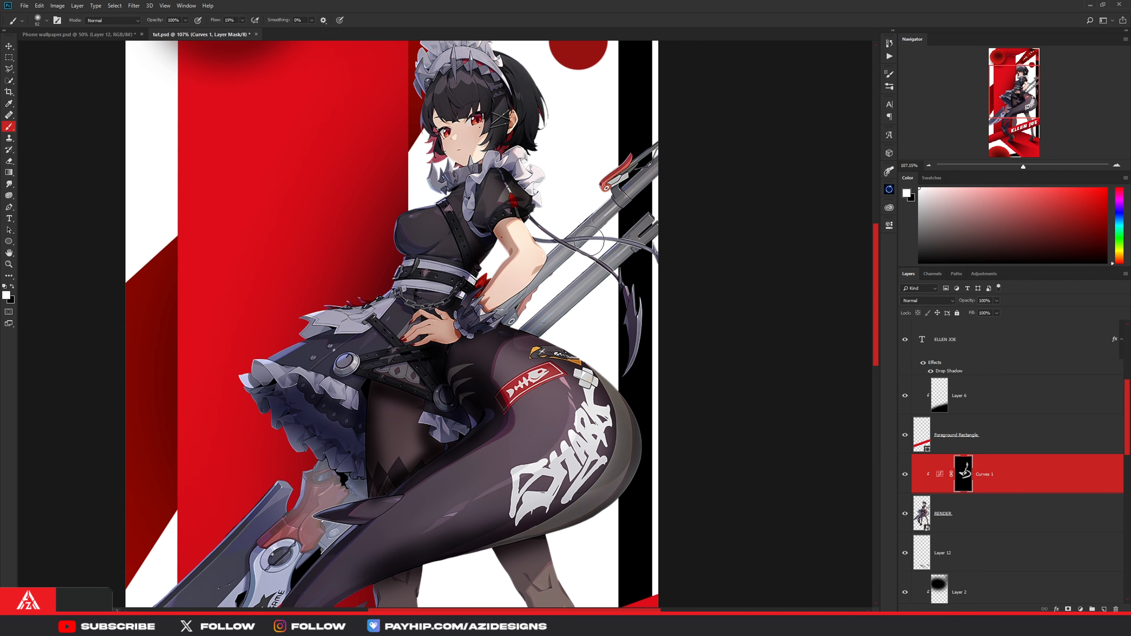
{"action": "left_click_drag", "start_coordinate": [394, 416], "coordinate": [404, 404]}
{"action": "scroll", "coordinate": [359, 436], "scroll_direction": "up", "scroll_amount": 3}
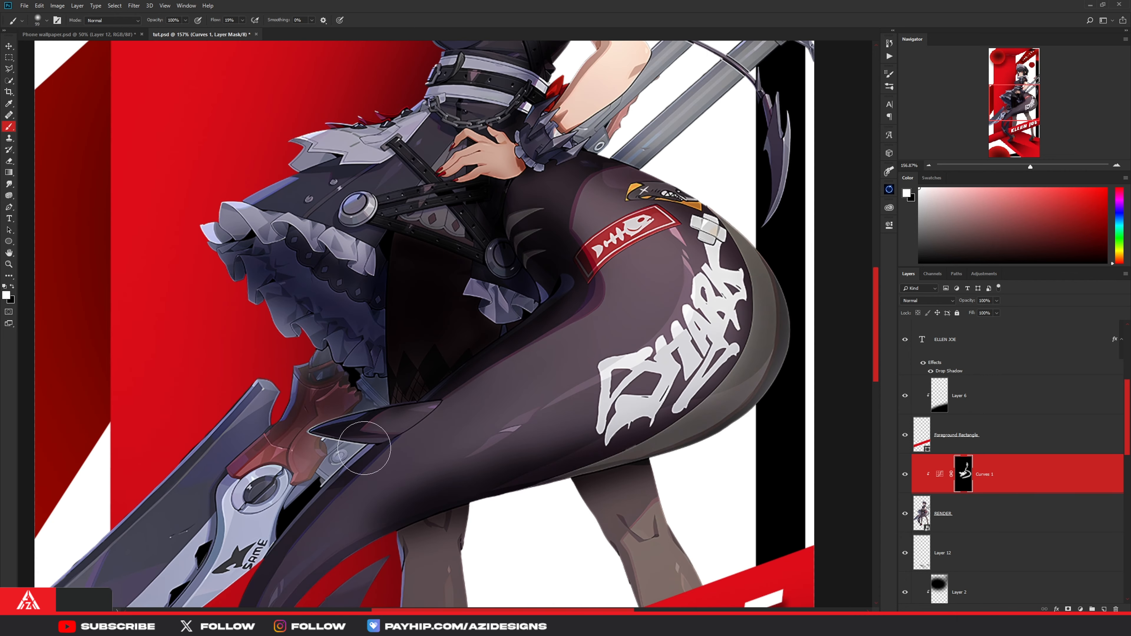
Step: Paint white on the Curves 1 mask to darken the large blade and its red handle beside the tail
{"action": "left_click_drag", "start_coordinate": [359, 436], "coordinate": [378, 390]}
{"action": "left_click_drag", "start_coordinate": [250, 508], "coordinate": [342, 384]}
{"action": "scroll", "coordinate": [342, 384], "scroll_direction": "down", "scroll_amount": 5}
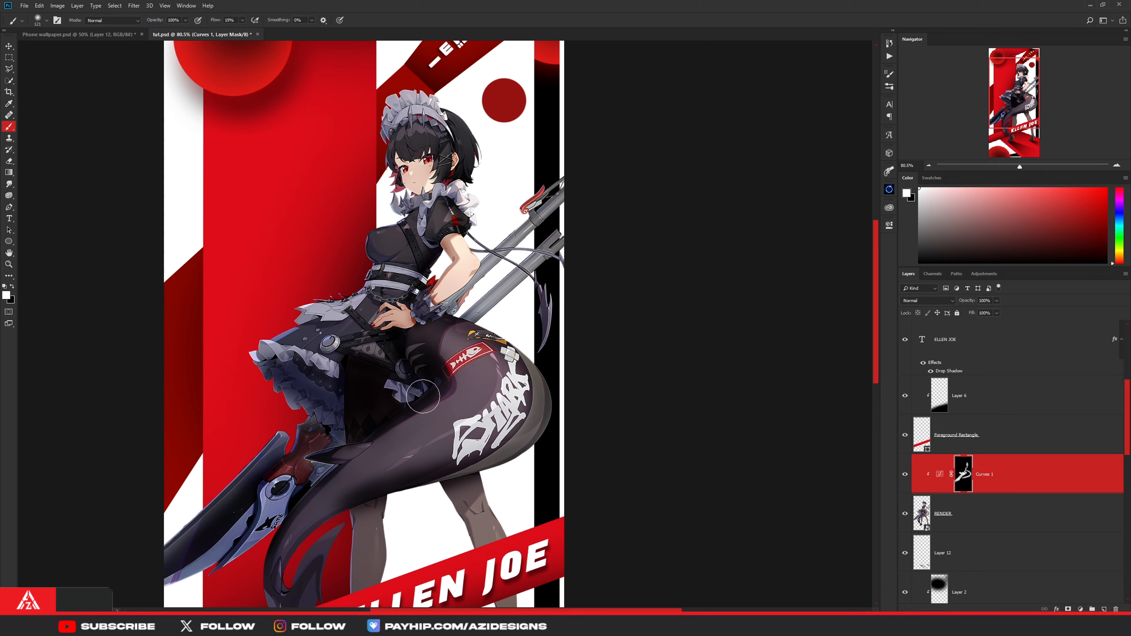
Step: Extend the Curves 1 shading along the lower tail toward the fin with a smaller brush
{"action": "scroll", "coordinate": [500, 479], "scroll_direction": "up", "scroll_amount": 5}
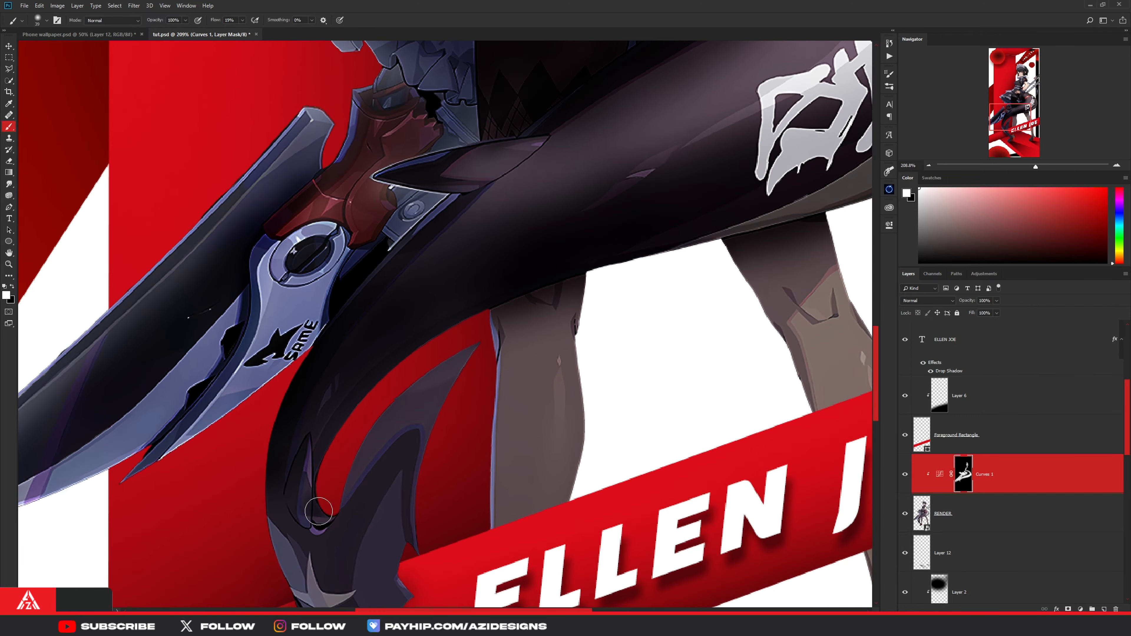
{"action": "scroll", "coordinate": [500, 479], "scroll_direction": "down", "scroll_amount": 5}
{"action": "scroll", "coordinate": [524, 291], "scroll_direction": "up", "scroll_amount": 3}
Step: Add Curves 1 shading around the head, covering the front hair and the maid headdress
{"action": "mouse_move", "coordinate": [485, 108]}
{"action": "left_mouse_down"}
{"action": "mouse_move", "coordinate": [435, 163]}
{"action": "mouse_move", "coordinate": [433, 311]}
{"action": "left_mouse_up"}
{"action": "scroll", "coordinate": [433, 312], "scroll_direction": "up", "scroll_amount": 5}
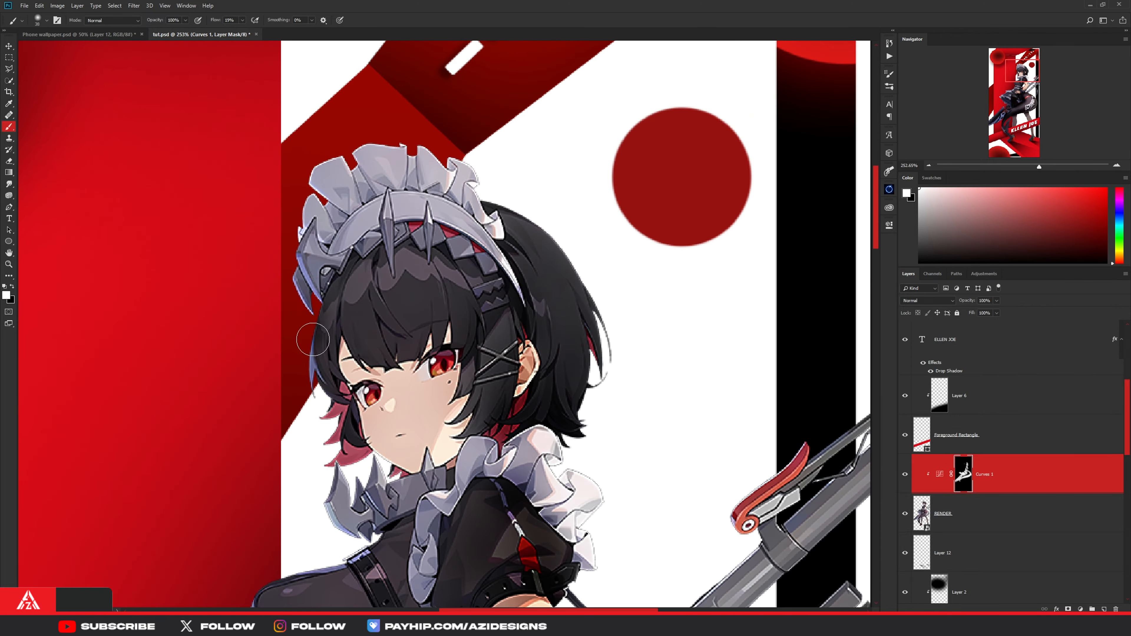
{"action": "left_click_drag", "start_coordinate": [330, 283], "coordinate": [446, 243]}
{"action": "key", "text": "x"}
{"action": "scroll", "coordinate": [403, 308], "scroll_direction": "down", "scroll_amount": 5}
{"action": "scroll", "coordinate": [402, 308], "scroll_direction": "up", "scroll_amount": 1}
{"action": "key", "text": "x"}
Step: Resize the soft brush and deepen the Curves 1 shading on the dress front and skirt
{"action": "mouse_move", "coordinate": [403, 308]}
{"action": "left_mouse_down"}
{"action": "mouse_move", "coordinate": [418, 208]}
{"action": "mouse_move", "coordinate": [414, 45]}
{"action": "left_mouse_up"}
{"action": "left_click_drag", "start_coordinate": [346, 371], "coordinate": [371, 371]}
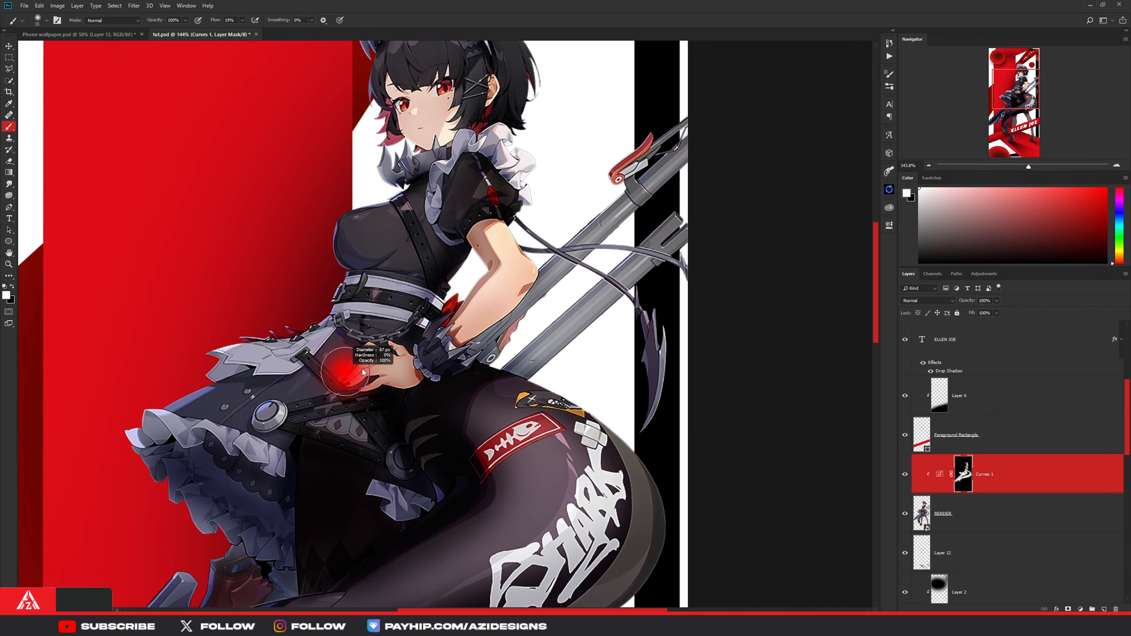
{"action": "scroll", "coordinate": [356, 366], "scroll_direction": "up", "scroll_amount": 7}
{"action": "left_click_drag", "start_coordinate": [321, 468], "coordinate": [441, 504]}
{"action": "scroll", "coordinate": [441, 504], "scroll_direction": "down", "scroll_amount": 7}
{"action": "scroll", "coordinate": [336, 484], "scroll_direction": "down", "scroll_amount": 5}
{"action": "scroll", "coordinate": [461, 329], "scroll_direction": "up", "scroll_amount": 3}
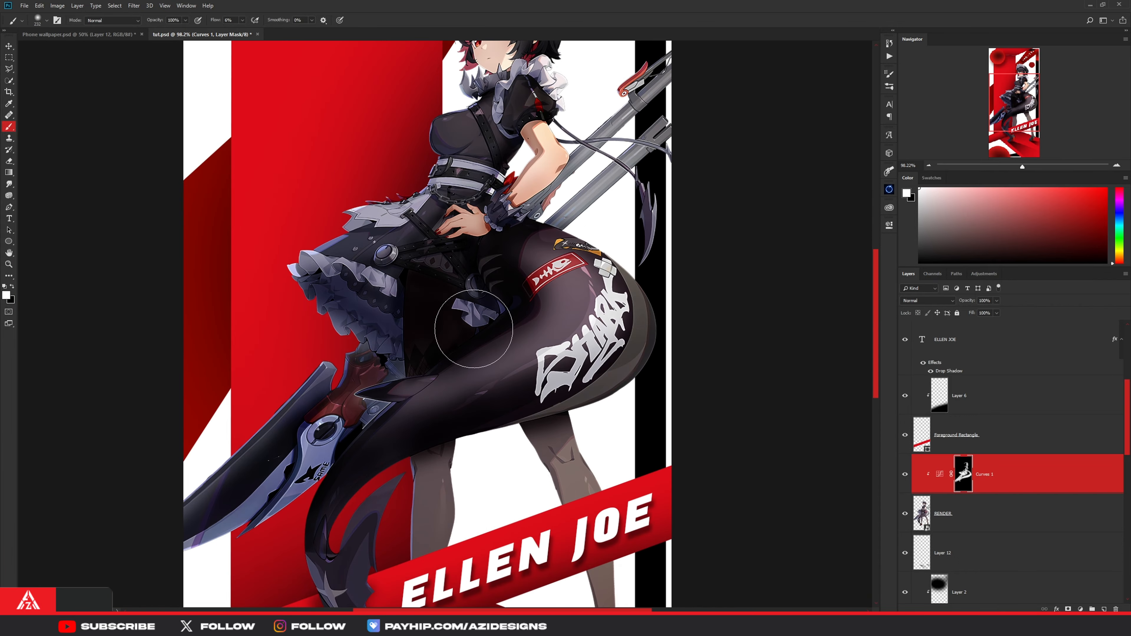
Step: Adjust the brush flow and darken the grey weapon shafts behind the arm on the Curves 1 mask
{"action": "scroll", "coordinate": [462, 329], "scroll_direction": "down", "scroll_amount": 2}
{"action": "scroll", "coordinate": [594, 102], "scroll_direction": "up", "scroll_amount": 5}
{"action": "key", "text": "shift+0"}
{"action": "key", "text": "shift+6"}
{"action": "left_click_drag", "start_coordinate": [215, 20], "coordinate": [220, 20]}
{"action": "scroll", "coordinate": [478, 327], "scroll_direction": "down", "scroll_amount": 6}
{"action": "left_click_drag", "start_coordinate": [483, 374], "coordinate": [556, 274]}
{"action": "scroll", "coordinate": [557, 271], "scroll_direction": "up", "scroll_amount": 5}
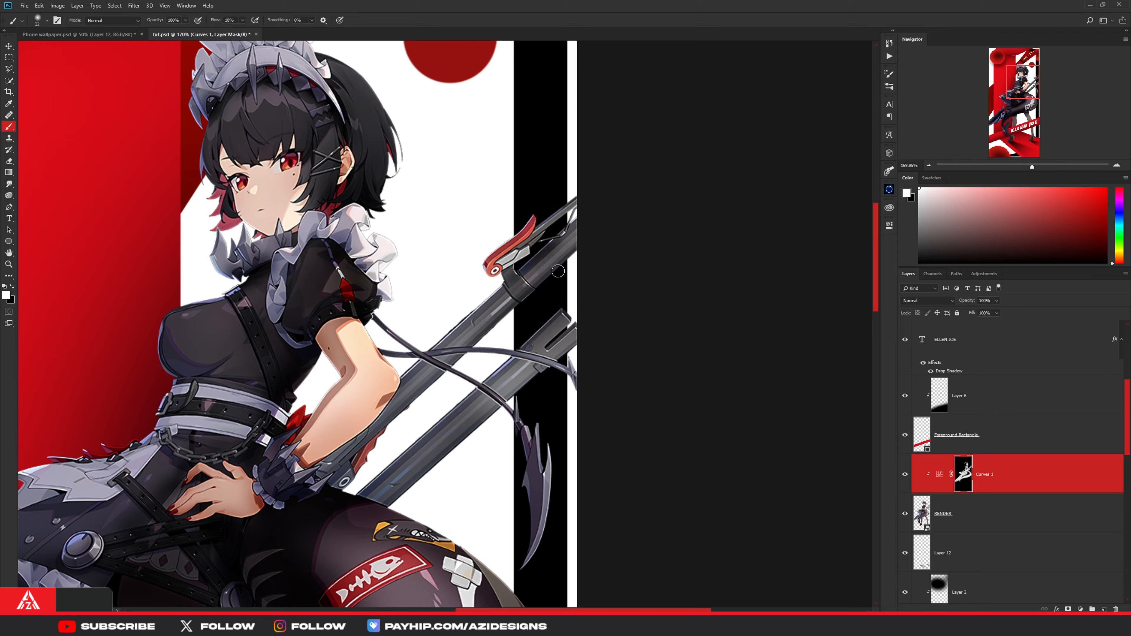
Step: Darken both stockinged legs down to the shoes on the Curves 1 mask and switch the foreground colour to black
{"action": "scroll", "coordinate": [341, 491], "scroll_direction": "down", "scroll_amount": 8}
{"action": "scroll", "coordinate": [350, 373], "scroll_direction": "up", "scroll_amount": 6}
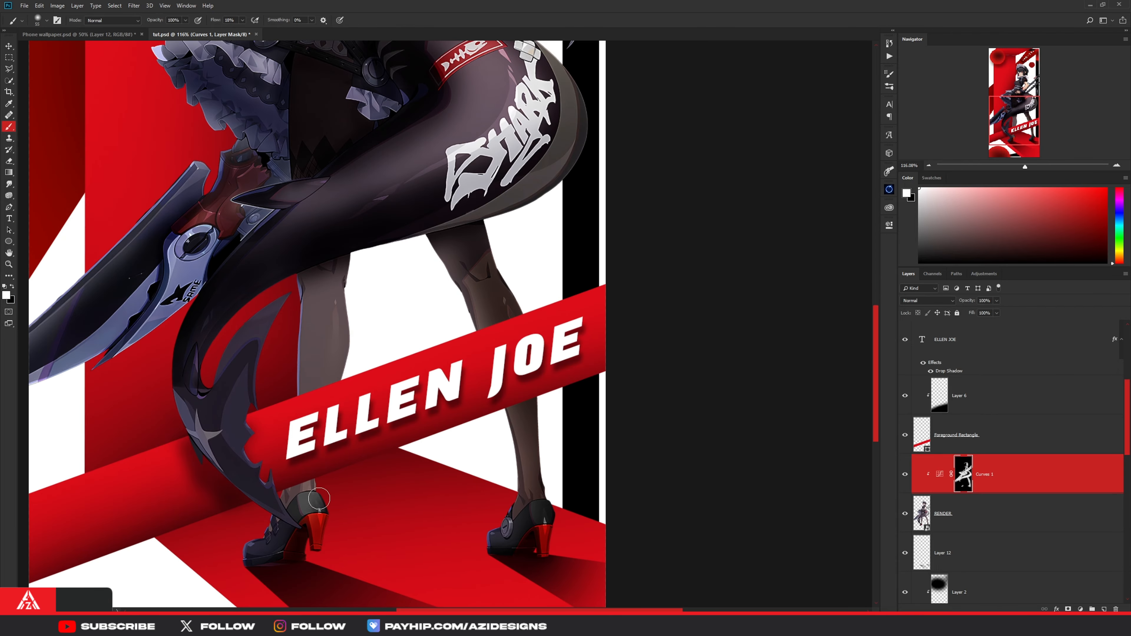
{"action": "scroll", "coordinate": [351, 372], "scroll_direction": "down", "scroll_amount": 2}
{"action": "left_click_drag", "start_coordinate": [434, 332], "coordinate": [467, 464]}
{"action": "scroll", "coordinate": [350, 373], "scroll_direction": "down", "scroll_amount": 4}
{"action": "scroll", "coordinate": [515, 403], "scroll_direction": "up", "scroll_amount": 5}
{"action": "key", "text": "x"}
{"action": "scroll", "coordinate": [515, 403], "scroll_direction": "down", "scroll_amount": 5}
{"action": "scroll", "coordinate": [498, 207], "scroll_direction": "up", "scroll_amount": 4}
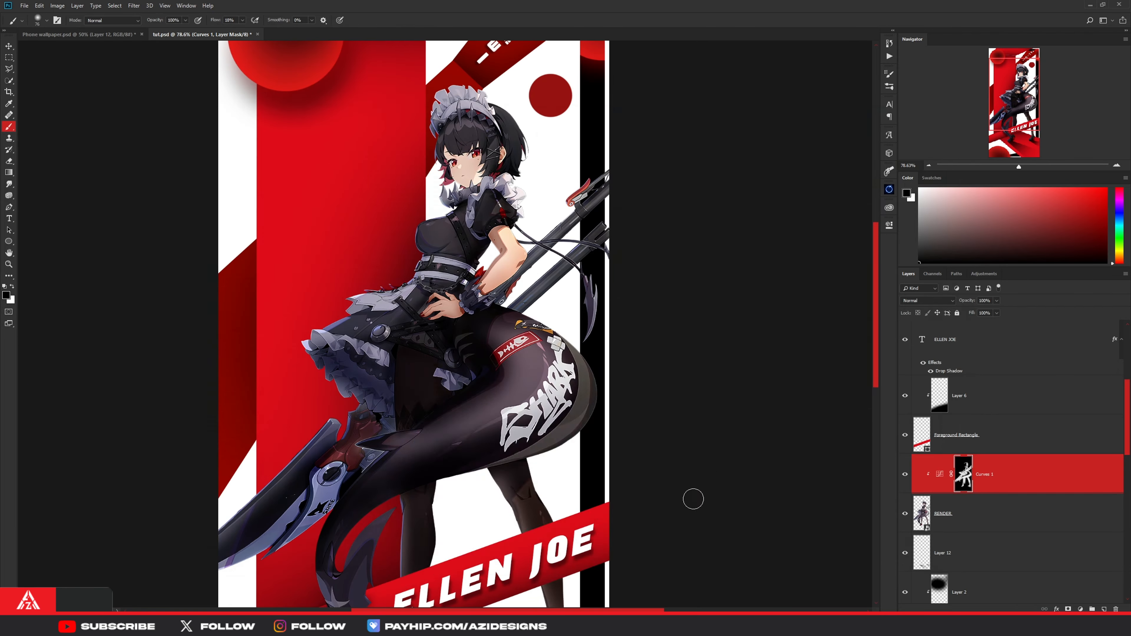
Step: Refine the Curves 1 mask shading along the thigh and tail, switching the foreground colour between white and black
{"action": "scroll", "coordinate": [498, 312], "scroll_direction": "up", "scroll_amount": 4}
{"action": "scroll", "coordinate": [498, 312], "scroll_direction": "down", "scroll_amount": 4}
{"action": "scroll", "coordinate": [391, 444], "scroll_direction": "up", "scroll_amount": 4}
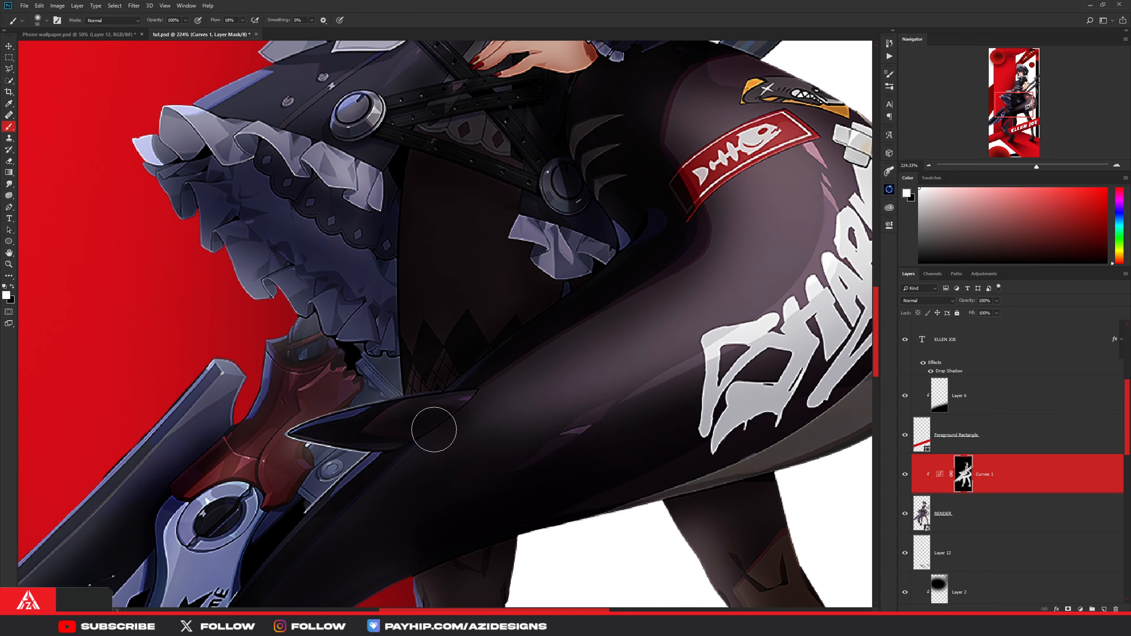
{"action": "scroll", "coordinate": [507, 381], "scroll_direction": "down", "scroll_amount": 6}
{"action": "key", "text": "x"}
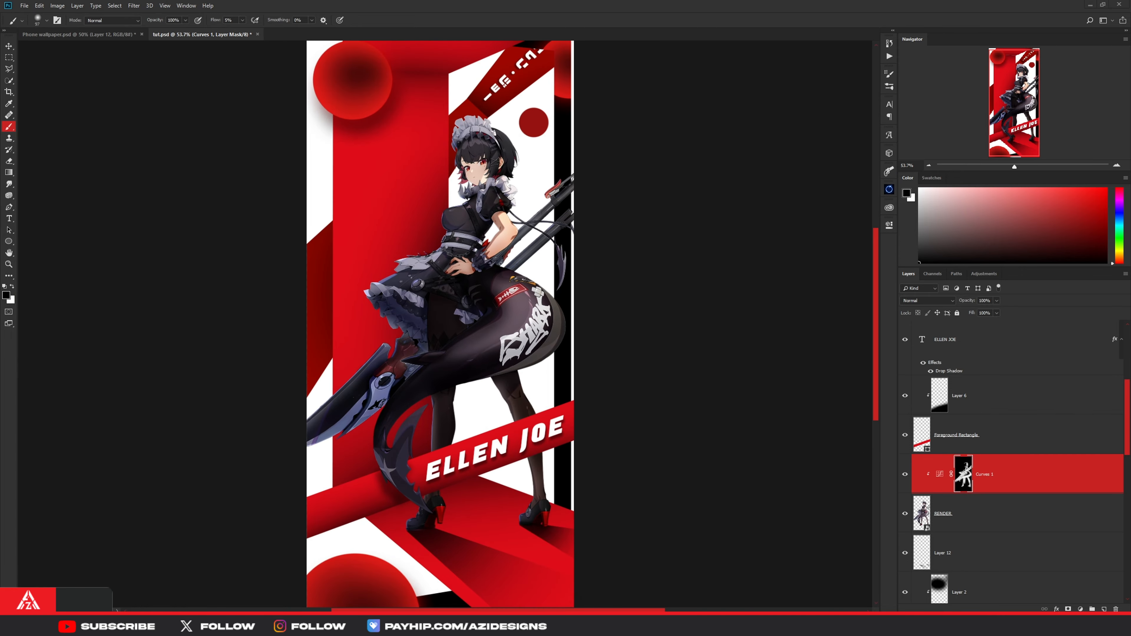
Step: Set the brush flow to 17% and deepen the Curves 1 shading on the dress bodice and waist with white
{"action": "scroll", "coordinate": [464, 221], "scroll_direction": "up", "scroll_amount": 6}
{"action": "key", "text": "x"}
{"action": "left_click", "coordinate": [242, 20]}
{"action": "left_click_drag", "start_coordinate": [241, 30], "coordinate": [247, 30]}
{"action": "scroll", "coordinate": [495, 248], "scroll_direction": "down", "scroll_amount": 1}
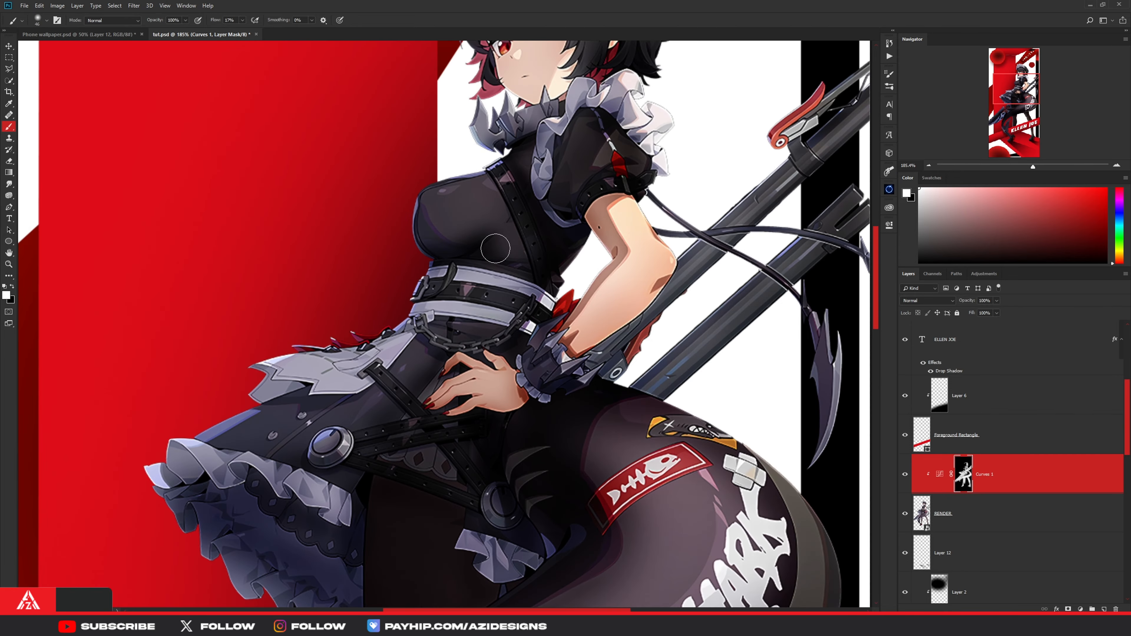
{"action": "key", "text": "x"}
{"action": "scroll", "coordinate": [481, 337], "scroll_direction": "up", "scroll_amount": 2}
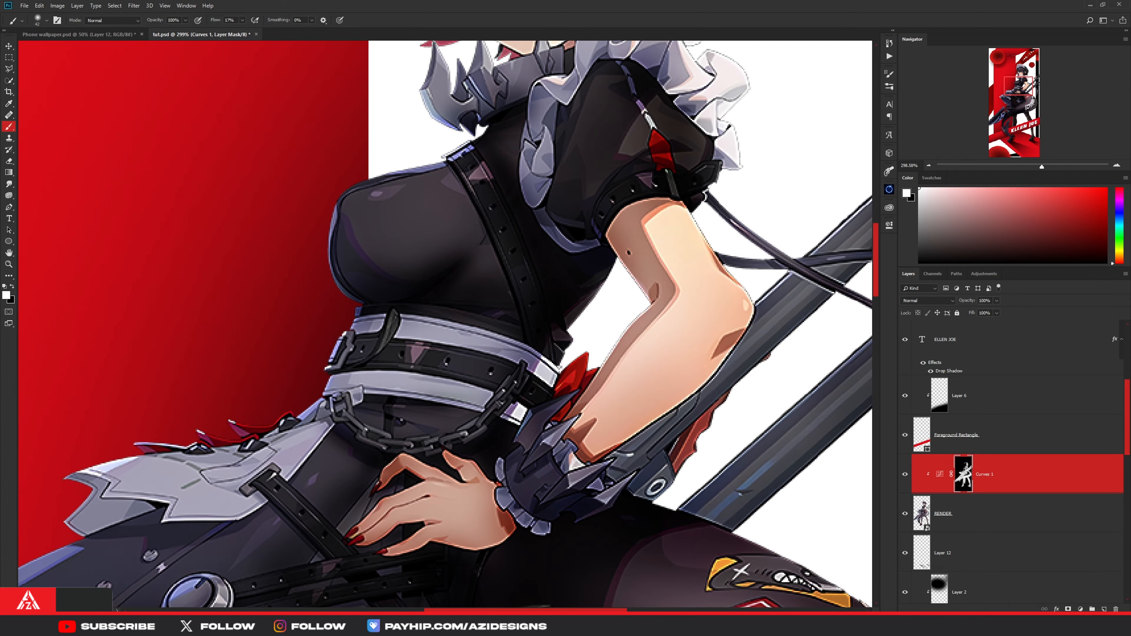
{"action": "scroll", "coordinate": [496, 314], "scroll_direction": "down", "scroll_amount": 2}
{"action": "scroll", "coordinate": [518, 320], "scroll_direction": "up", "scroll_amount": 1}
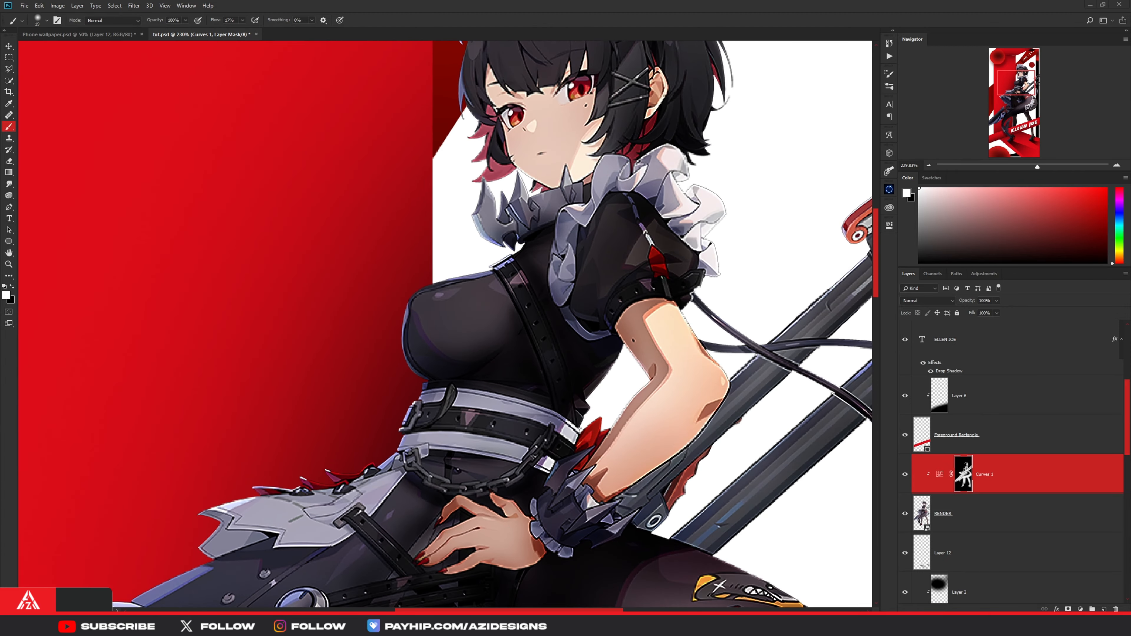
Step: Touch up the Curves 1 shading around the collar, face and hair with the soft white brush
{"action": "scroll", "coordinate": [394, 156], "scroll_direction": "down", "scroll_amount": 2}
{"action": "scroll", "coordinate": [394, 157], "scroll_direction": "up", "scroll_amount": 2}
{"action": "scroll", "coordinate": [394, 156], "scroll_direction": "down", "scroll_amount": 1}
{"action": "scroll", "coordinate": [394, 156], "scroll_direction": "up", "scroll_amount": 2}
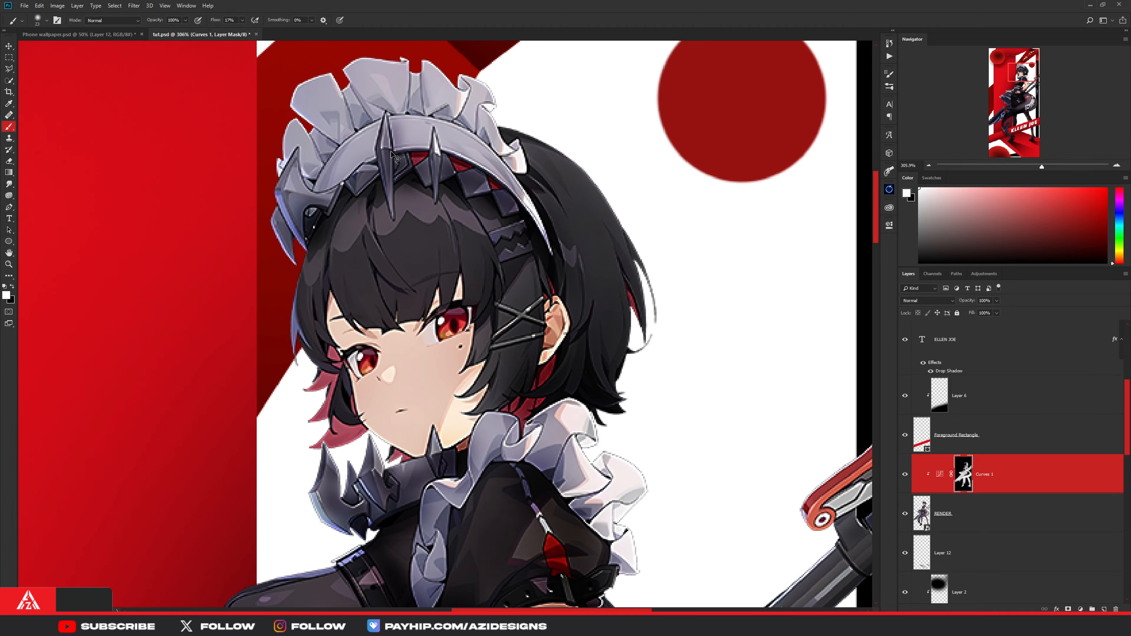
{"action": "scroll", "coordinate": [394, 156], "scroll_direction": "down", "scroll_amount": 3}
{"action": "scroll", "coordinate": [479, 330], "scroll_direction": "up", "scroll_amount": 3}
{"action": "scroll", "coordinate": [479, 330], "scroll_direction": "up", "scroll_amount": 1}
{"action": "scroll", "coordinate": [656, 378], "scroll_direction": "down", "scroll_amount": 3}
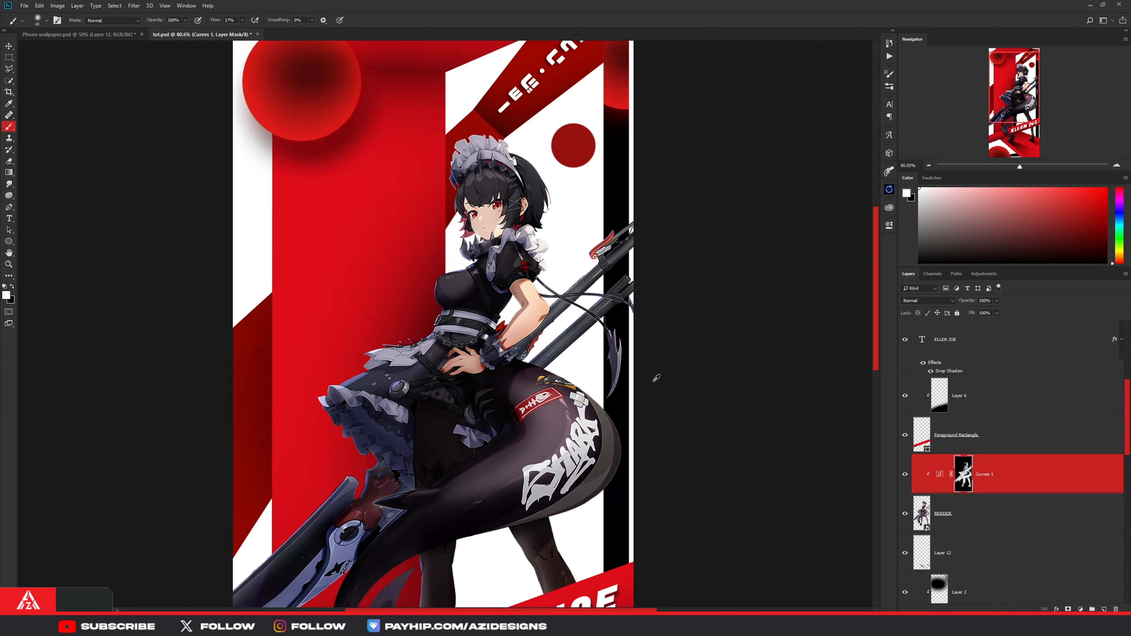
Step: Check the whole character and finish the Curves 1 mask shading across the skirt and lower body
{"action": "scroll", "coordinate": [656, 378], "scroll_direction": "up", "scroll_amount": 3}
{"action": "scroll", "coordinate": [445, 356], "scroll_direction": "down", "scroll_amount": 3}
{"action": "scroll", "coordinate": [256, 524], "scroll_direction": "up", "scroll_amount": 2}
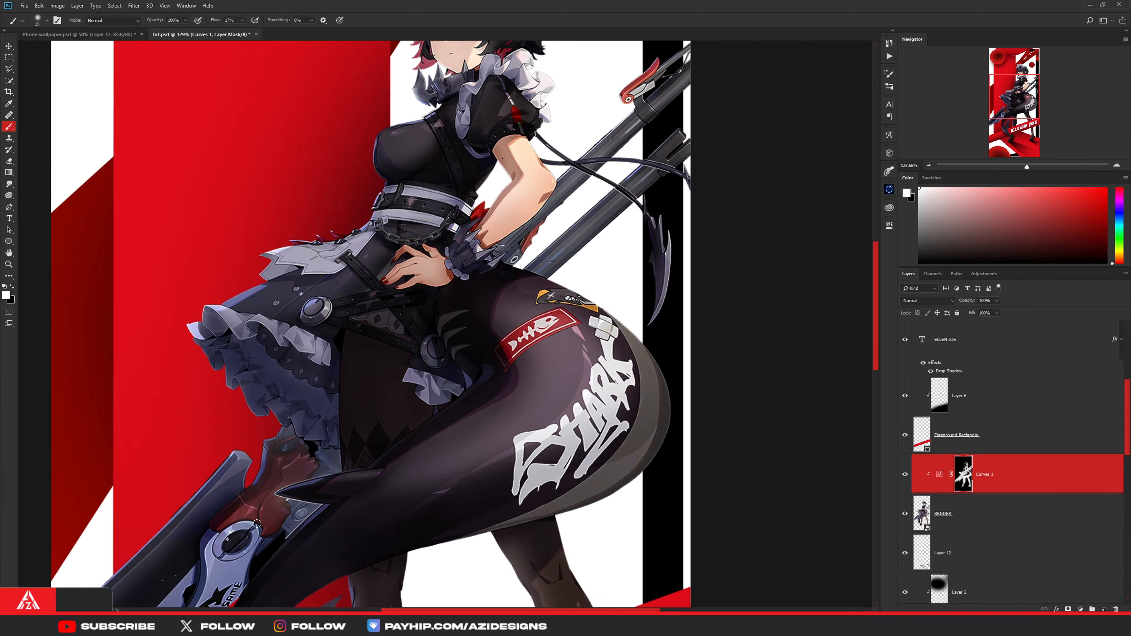
{"action": "scroll", "coordinate": [257, 523], "scroll_direction": "up", "scroll_amount": 2}
{"action": "scroll", "coordinate": [307, 157], "scroll_direction": "down", "scroll_amount": 3}
{"action": "scroll", "coordinate": [307, 157], "scroll_direction": "up", "scroll_amount": 2}
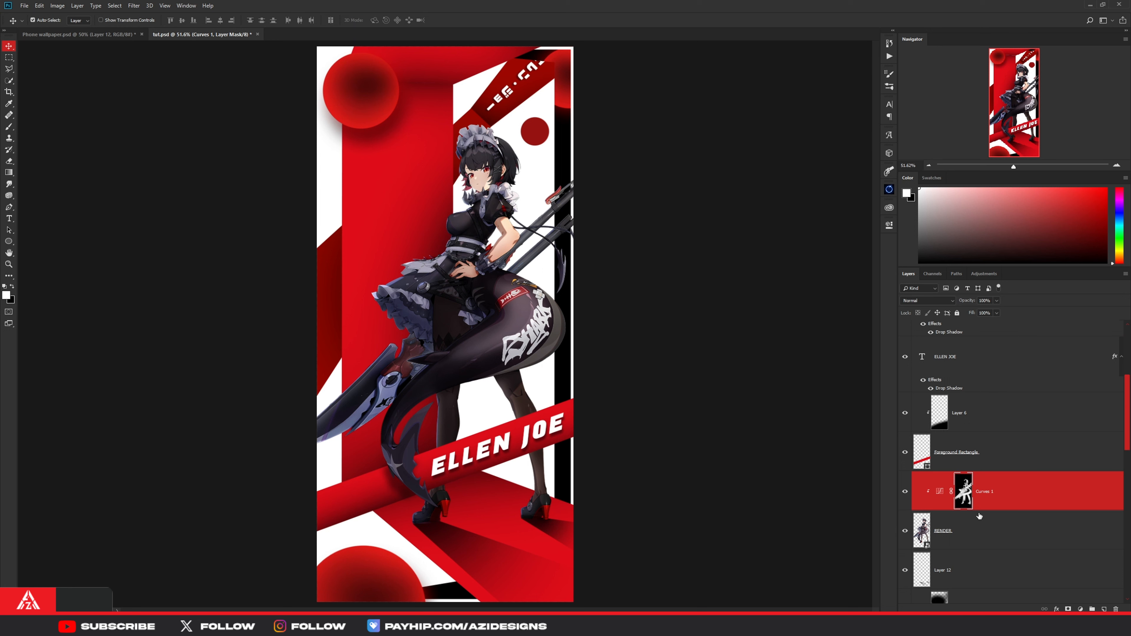
Step: Compare the tail and weapon area with the Curves 1 shading hidden and shown
{"action": "scroll", "coordinate": [452, 486], "scroll_direction": "up", "scroll_amount": 5}
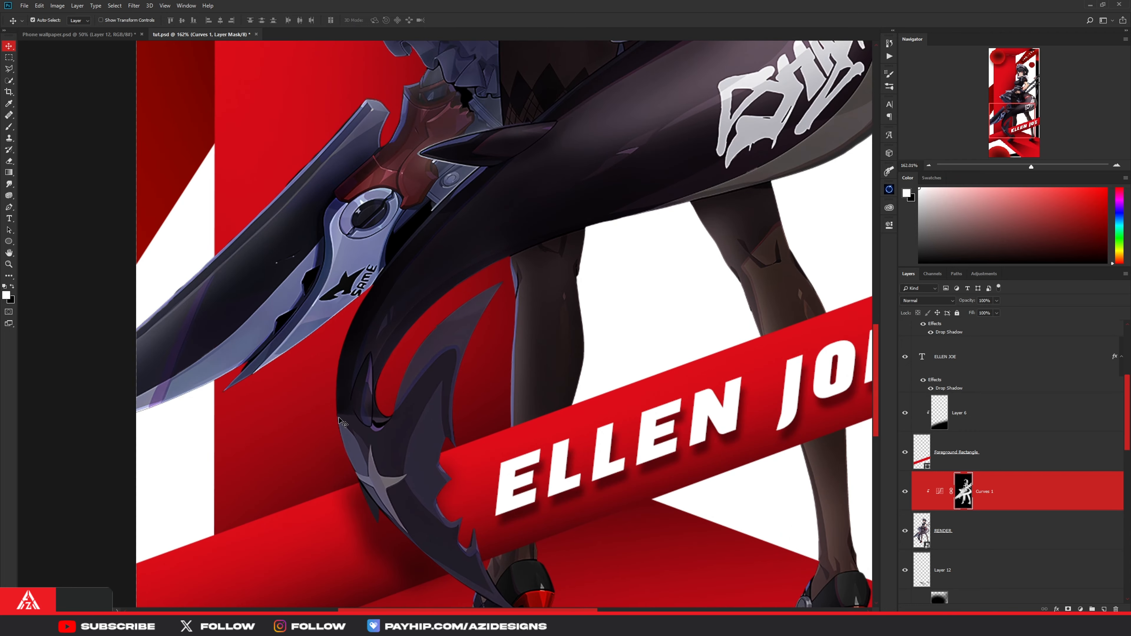
{"action": "left_click", "coordinate": [906, 491]}
{"action": "scroll", "coordinate": [468, 420], "scroll_direction": "down", "scroll_amount": 5}
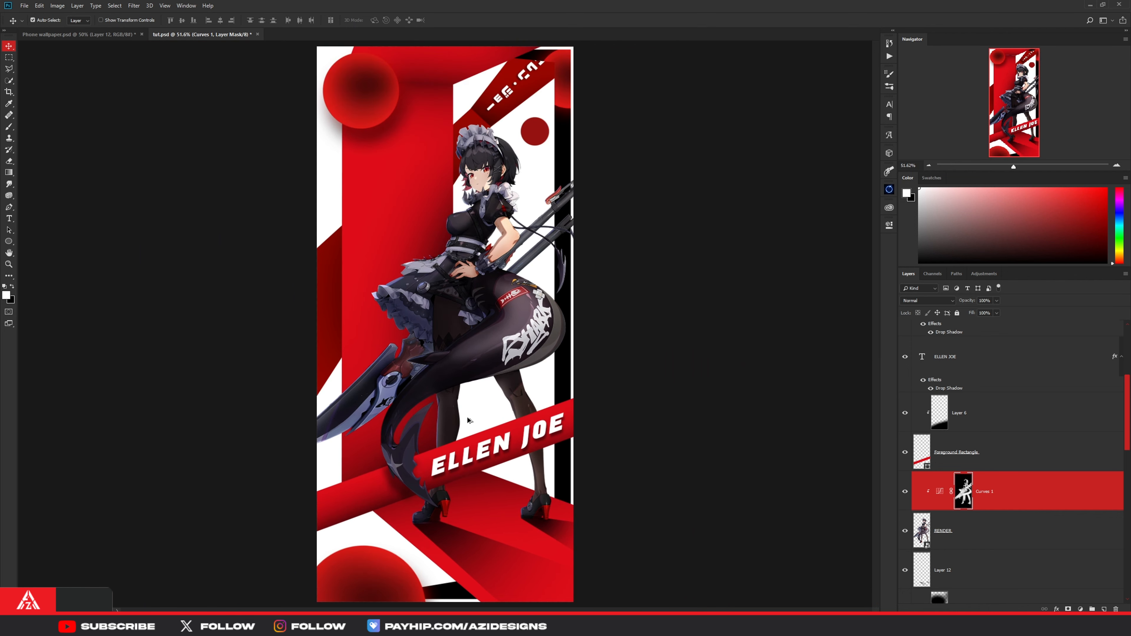
Step: Add a Curves adjustment above the Tail copy layer, pull its midtones down strongly and invert its mask to black
{"action": "scroll", "coordinate": [967, 423], "scroll_direction": "up", "scroll_amount": 3}
{"action": "left_click", "coordinate": [967, 395]}
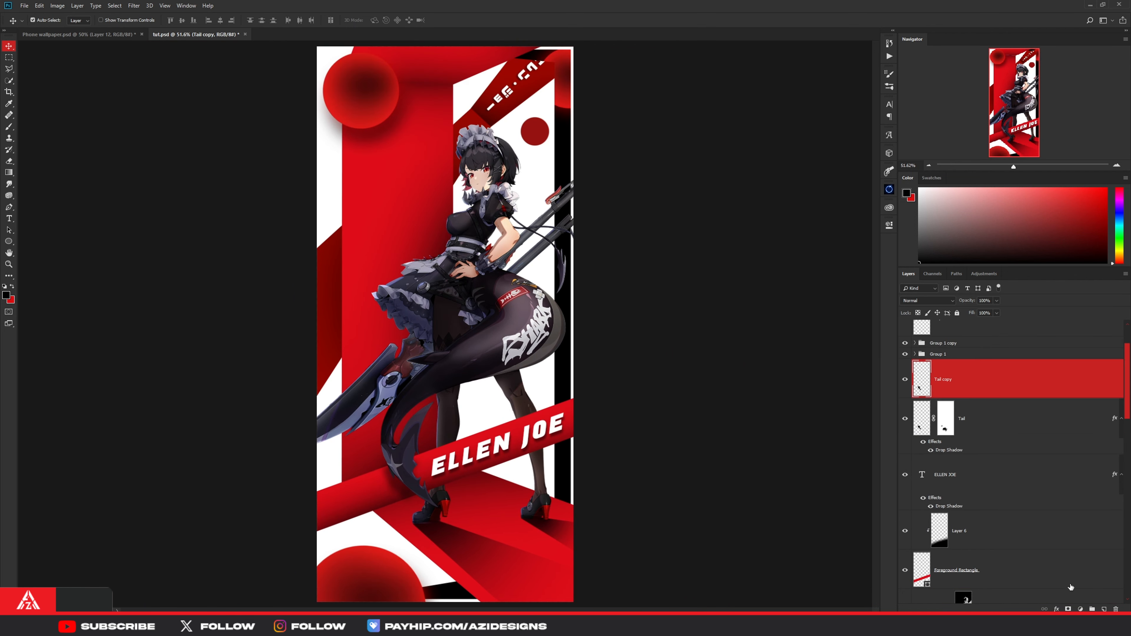
{"action": "left_click", "coordinate": [1080, 608]}
{"action": "left_click", "coordinate": [1077, 496]}
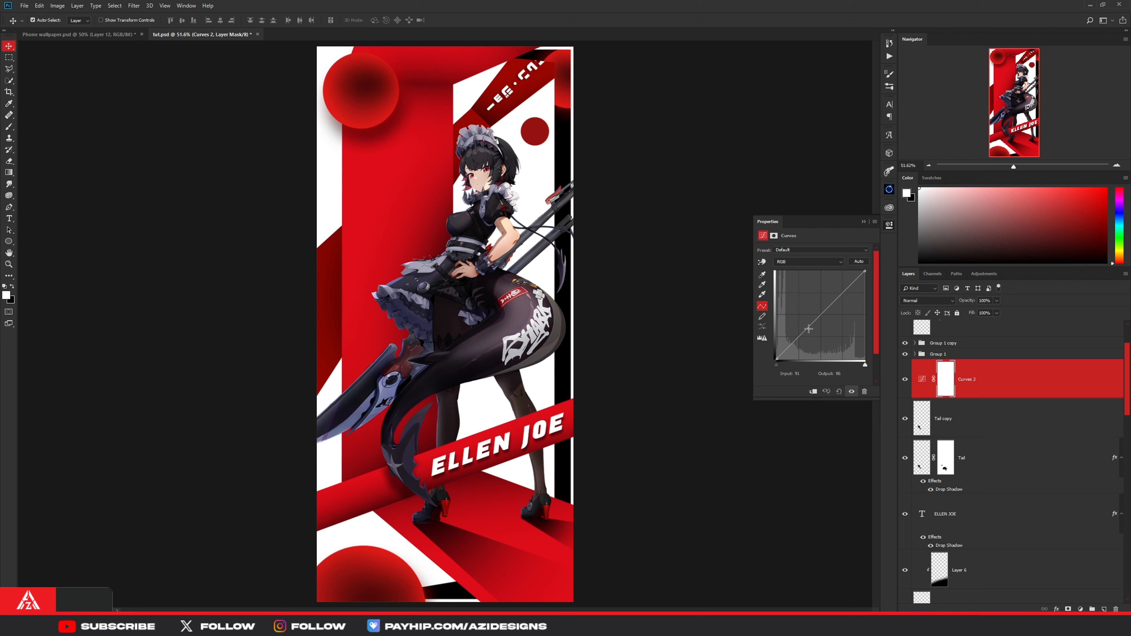
{"action": "left_click_drag", "start_coordinate": [809, 328], "coordinate": [827, 342]}
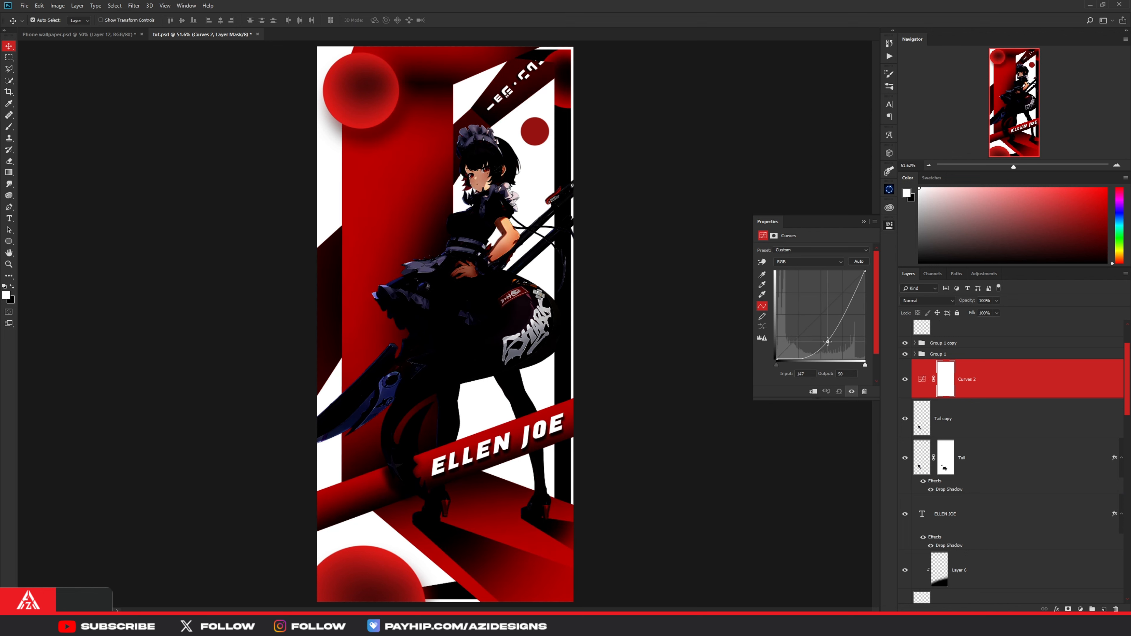
{"action": "left_click", "coordinate": [888, 228]}
{"action": "key", "text": "ctrl+i"}
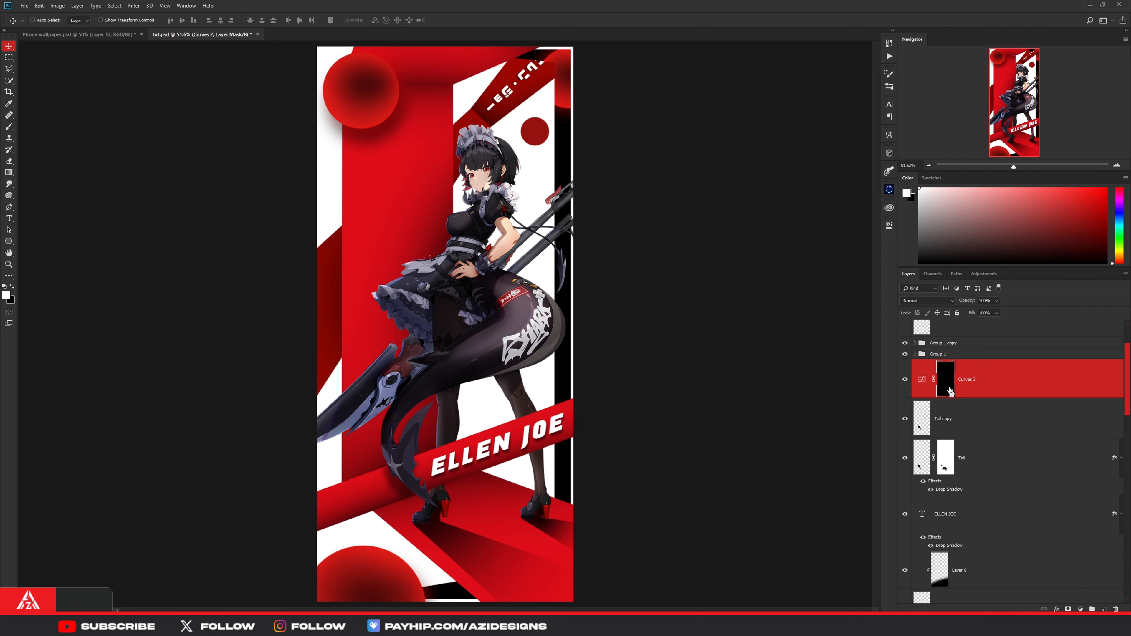
Step: Load the RENDER layer's outline as a selection and brush white on the Curves 2 mask over the tail's bend
{"action": "scroll", "coordinate": [955, 409], "scroll_direction": "down", "scroll_amount": 5}
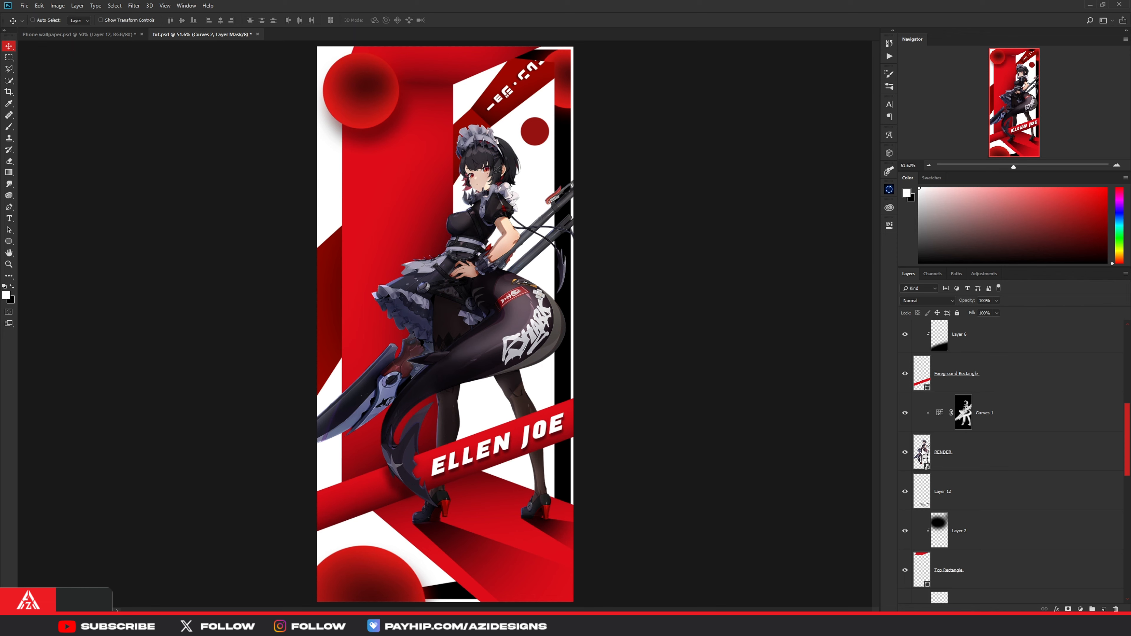
{"action": "left_click", "coordinate": [922, 450], "text": "ctrl"}
{"action": "scroll", "coordinate": [962, 383], "scroll_direction": "up", "scroll_amount": 5}
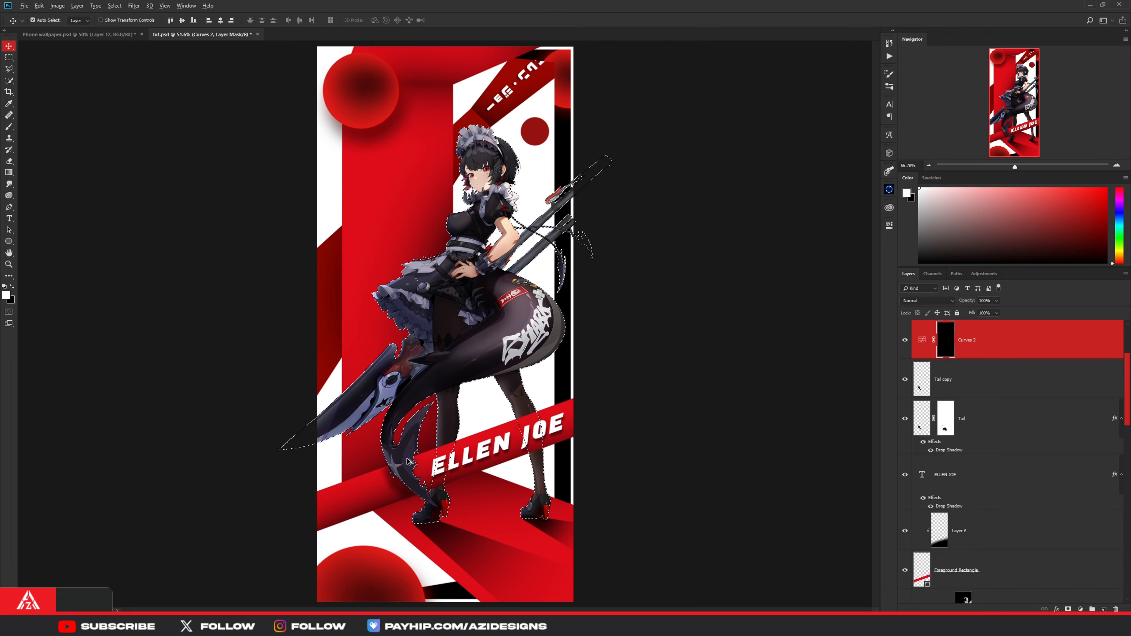
{"action": "scroll", "coordinate": [396, 461], "scroll_direction": "up", "scroll_amount": 5}
{"action": "scroll", "coordinate": [396, 460], "scroll_direction": "up", "scroll_amount": 3}
{"action": "key", "text": "b"}
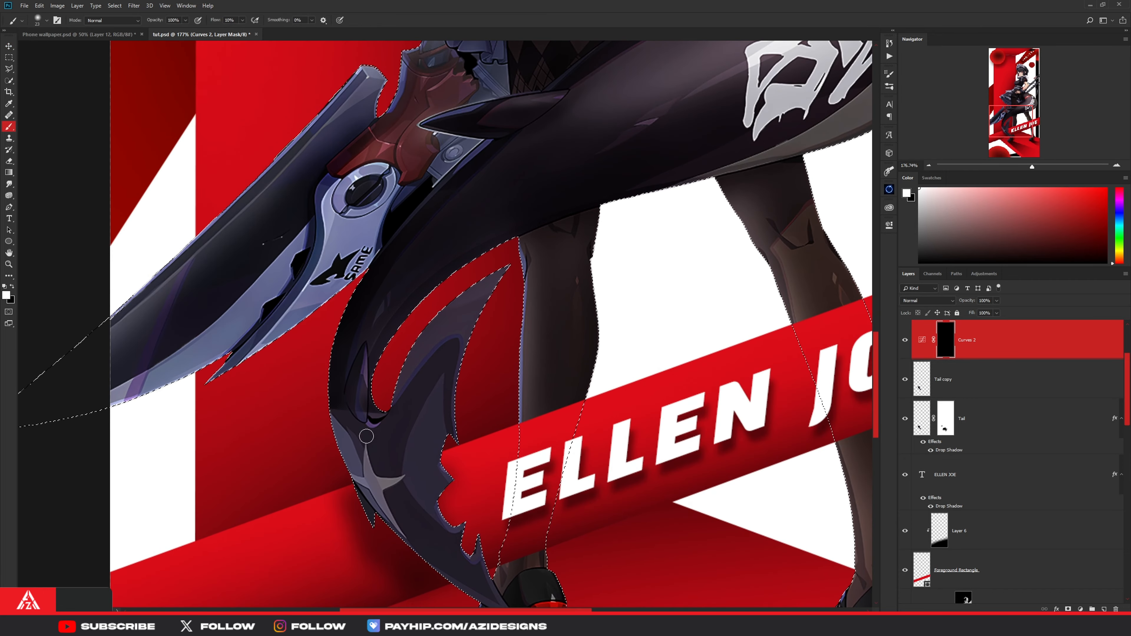
{"action": "left_click_drag", "start_coordinate": [349, 417], "coordinate": [362, 417]}
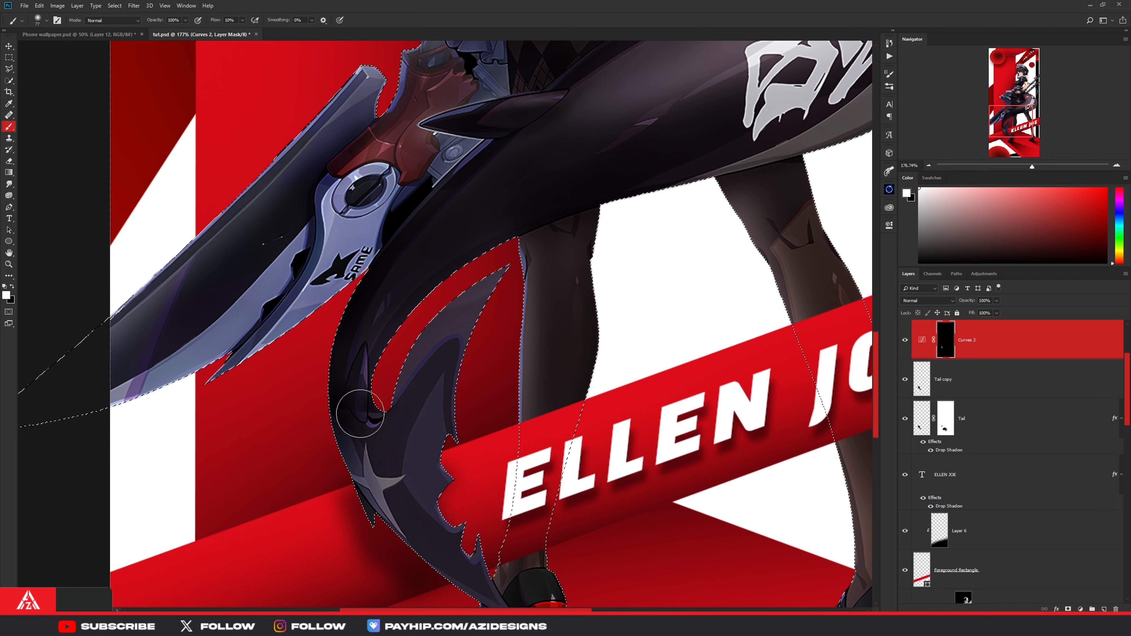
Step: Activate the Curves 1 mask and brush around the tail's bend with black to blend the shading seam
{"action": "scroll", "coordinate": [899, 473], "scroll_direction": "down", "scroll_amount": 5}
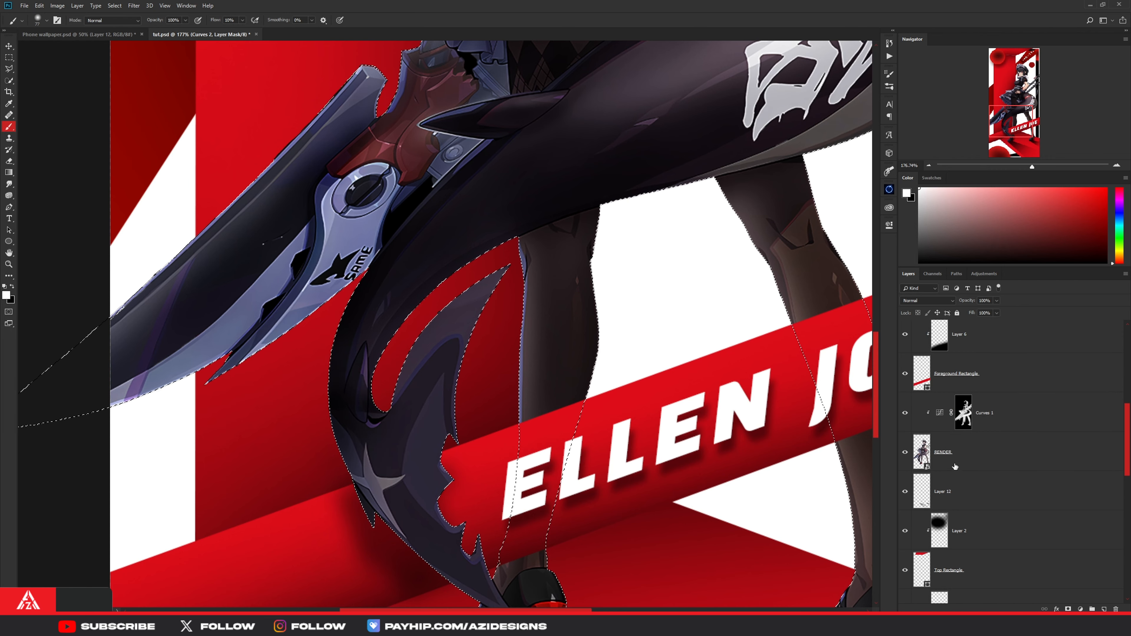
{"action": "left_click", "coordinate": [1024, 413]}
{"action": "key", "text": "x"}
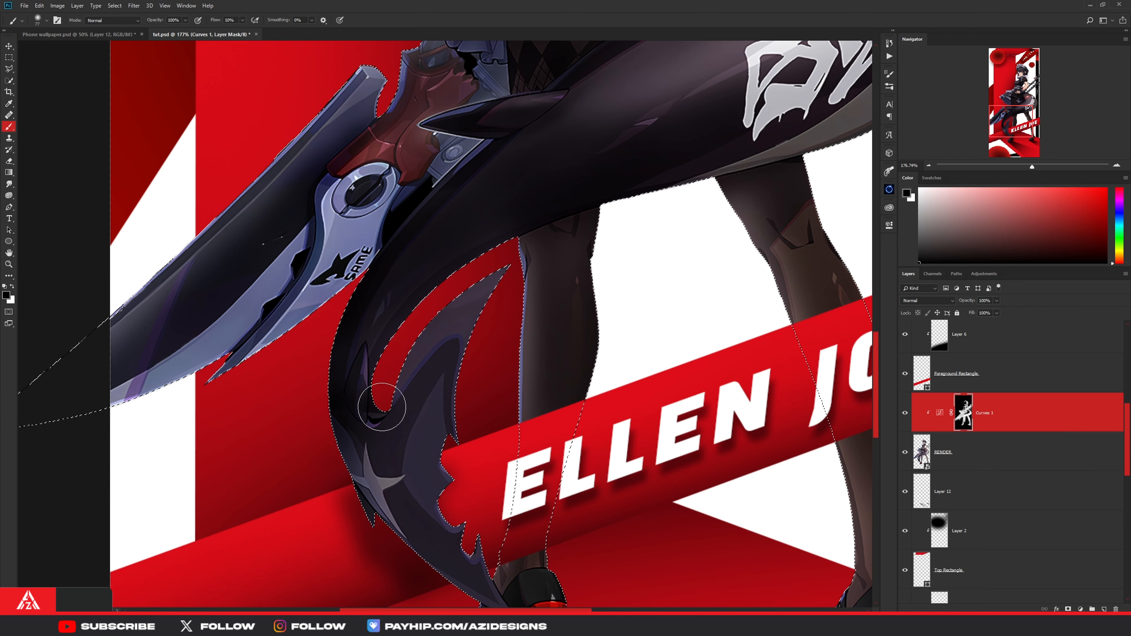
{"action": "key", "text": "x"}
{"action": "key", "text": "x"}
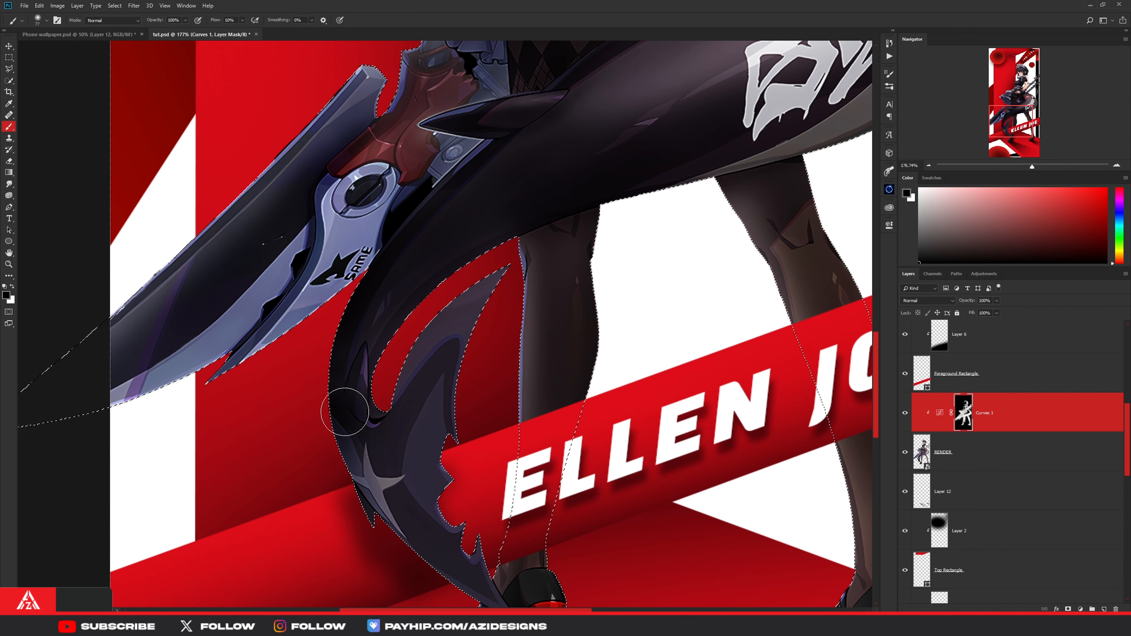
Step: Darken the tail fin with white strokes on the Curves 2 mask, then deselect the character outline
{"action": "scroll", "coordinate": [947, 434], "scroll_direction": "up", "scroll_amount": 5}
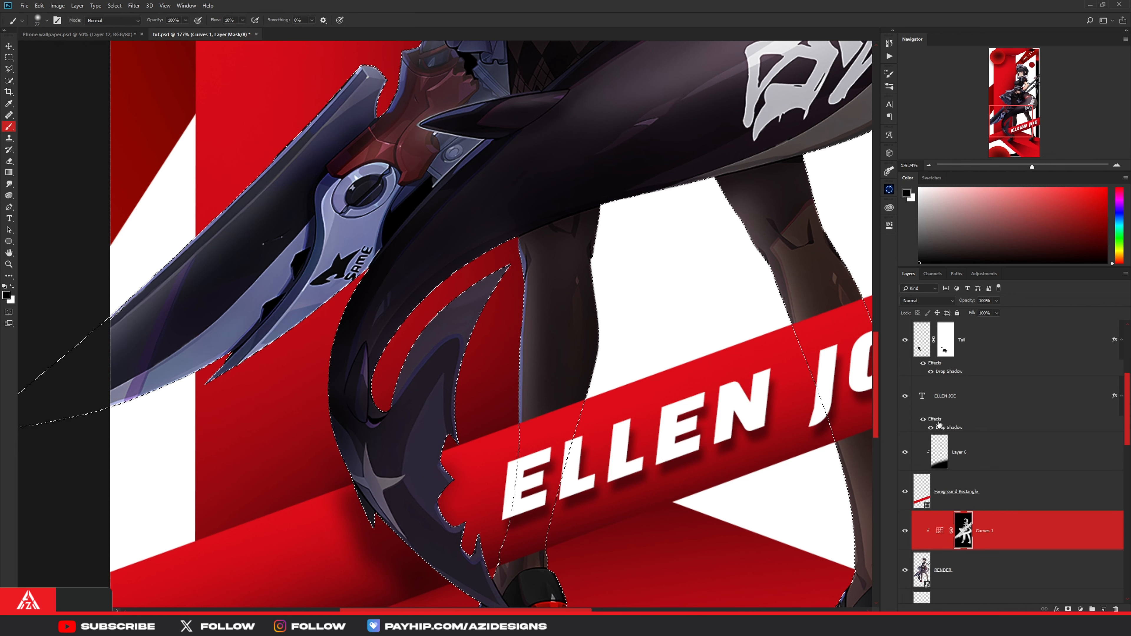
{"action": "left_click", "coordinate": [947, 434]}
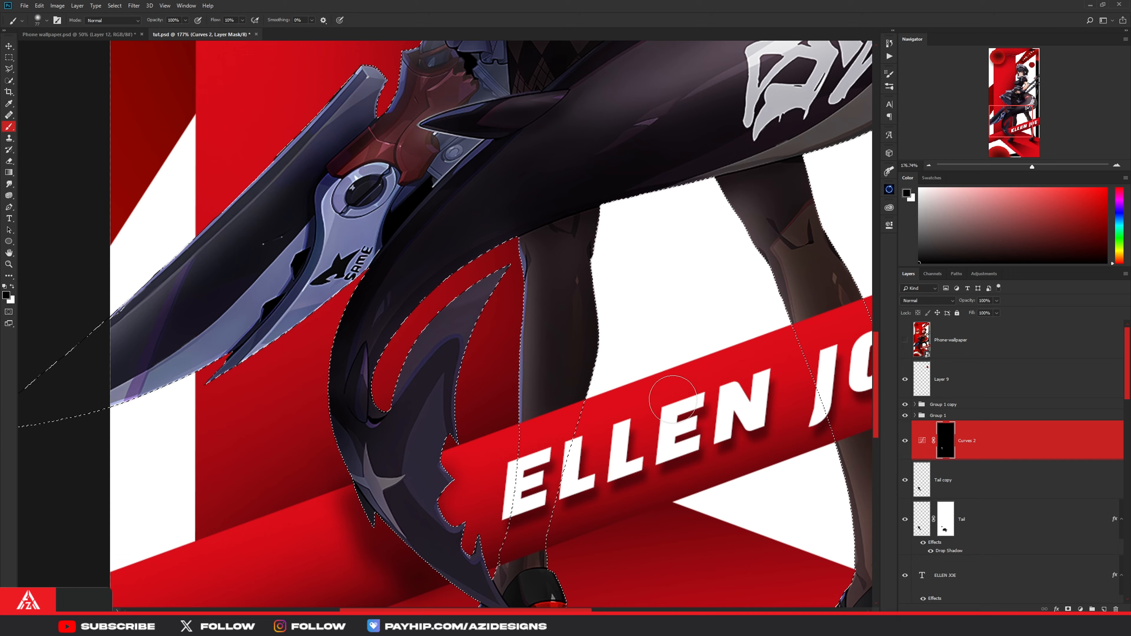
{"action": "key", "text": "x"}
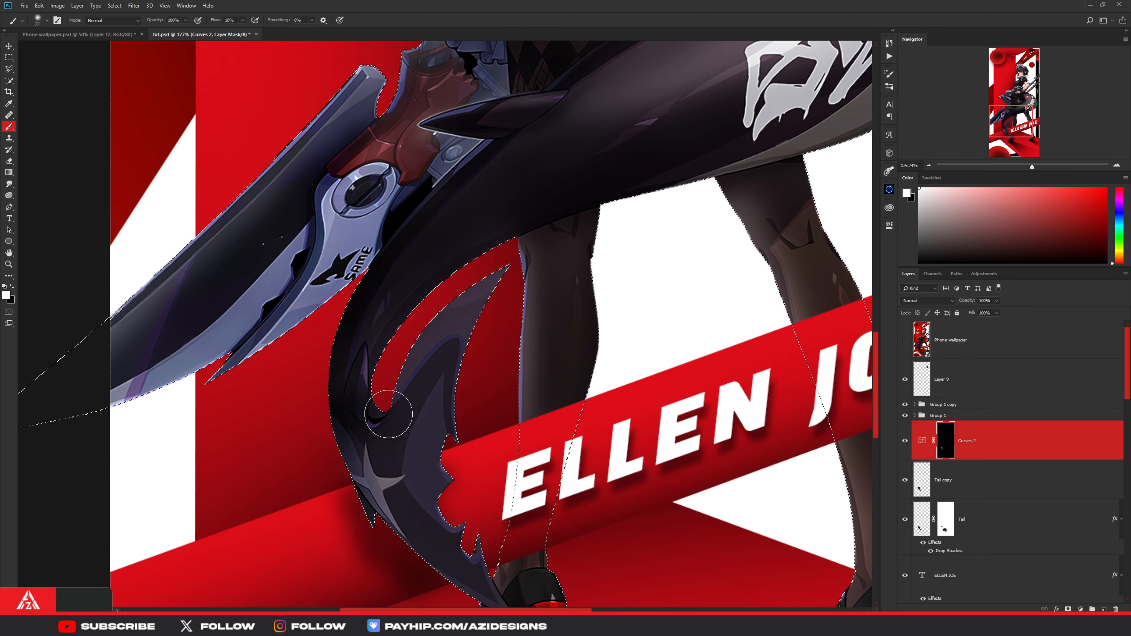
{"action": "mouse_move", "coordinate": [396, 388]}
{"action": "left_mouse_down"}
{"action": "mouse_move", "coordinate": [391, 404]}
{"action": "mouse_move", "coordinate": [417, 427]}
{"action": "mouse_move", "coordinate": [450, 349]}
{"action": "mouse_move", "coordinate": [369, 457]}
{"action": "mouse_move", "coordinate": [474, 520]}
{"action": "mouse_move", "coordinate": [456, 492]}
{"action": "mouse_move", "coordinate": [493, 541]}
{"action": "left_mouse_up"}
{"action": "scroll", "coordinate": [473, 535], "scroll_direction": "down", "scroll_amount": 2}
{"action": "left_click_drag", "start_coordinate": [470, 399], "coordinate": [442, 400]}
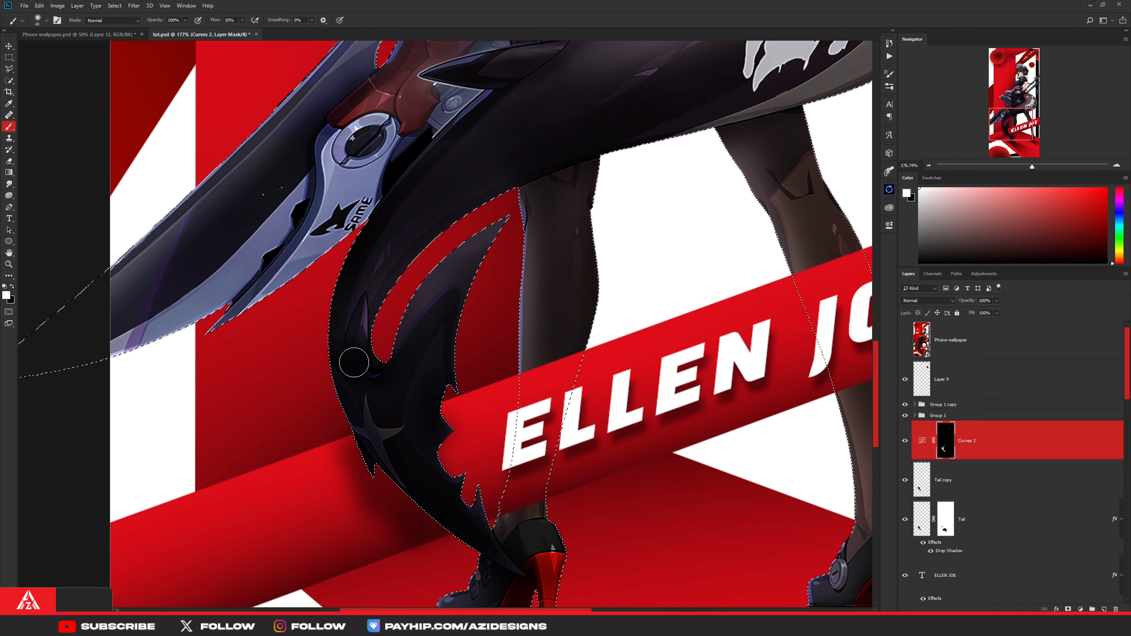
{"action": "key", "text": "ctrl+d"}
{"action": "scroll", "coordinate": [441, 400], "scroll_direction": "down", "scroll_amount": 4}
{"action": "scroll", "coordinate": [819, 472], "scroll_direction": "up", "scroll_amount": 3}
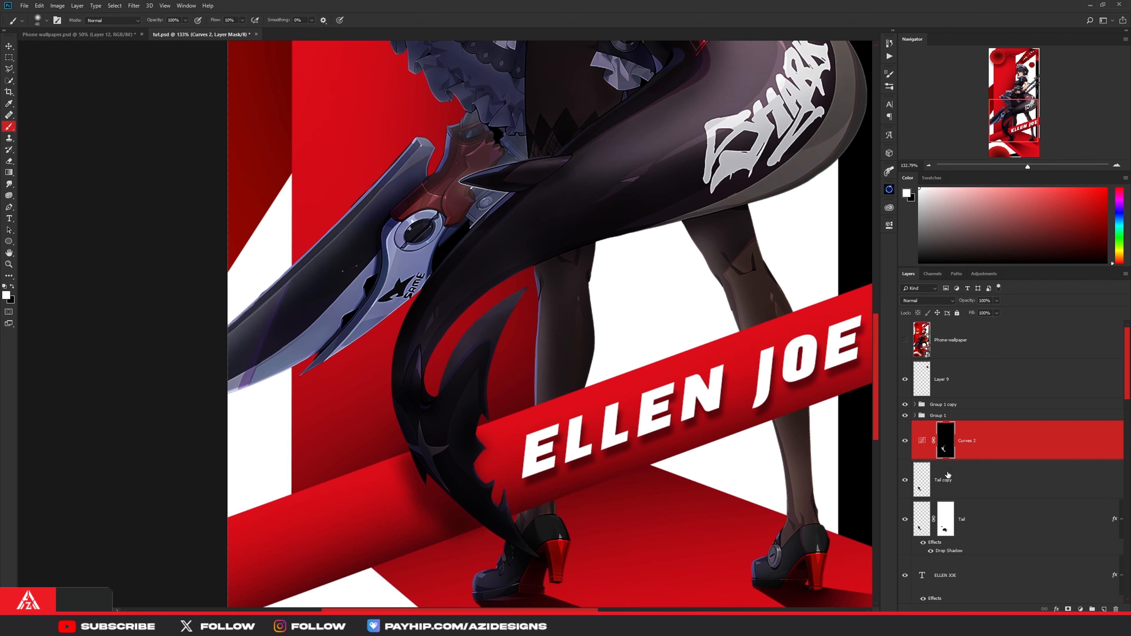
Step: Return to the Curves 1 mask and blend the shading on the tail just above its fin
{"action": "scroll", "coordinate": [948, 474], "scroll_direction": "down", "scroll_amount": 5}
{"action": "left_click", "coordinate": [963, 513]}
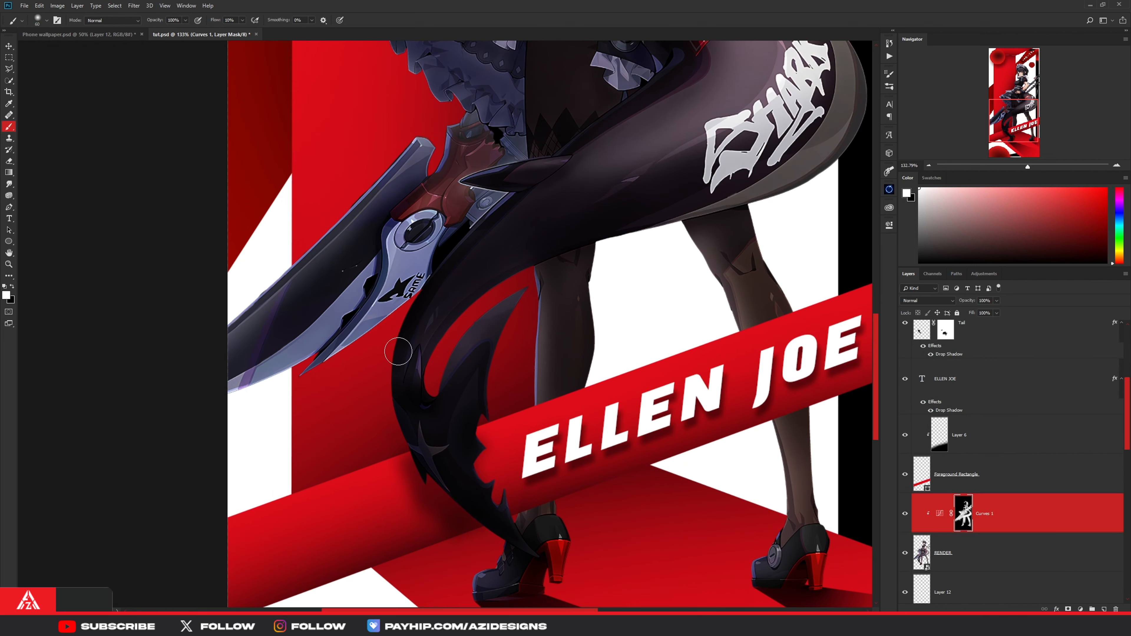
{"action": "scroll", "coordinate": [418, 354], "scroll_direction": "up", "scroll_amount": 4}
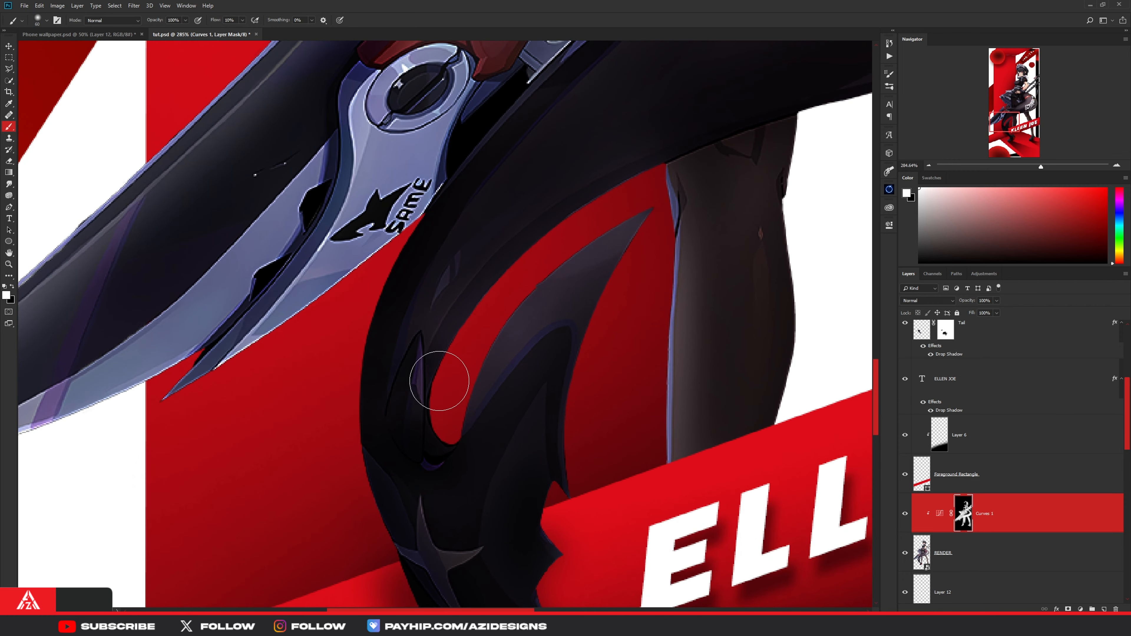
{"action": "scroll", "coordinate": [453, 376], "scroll_direction": "down", "scroll_amount": 4}
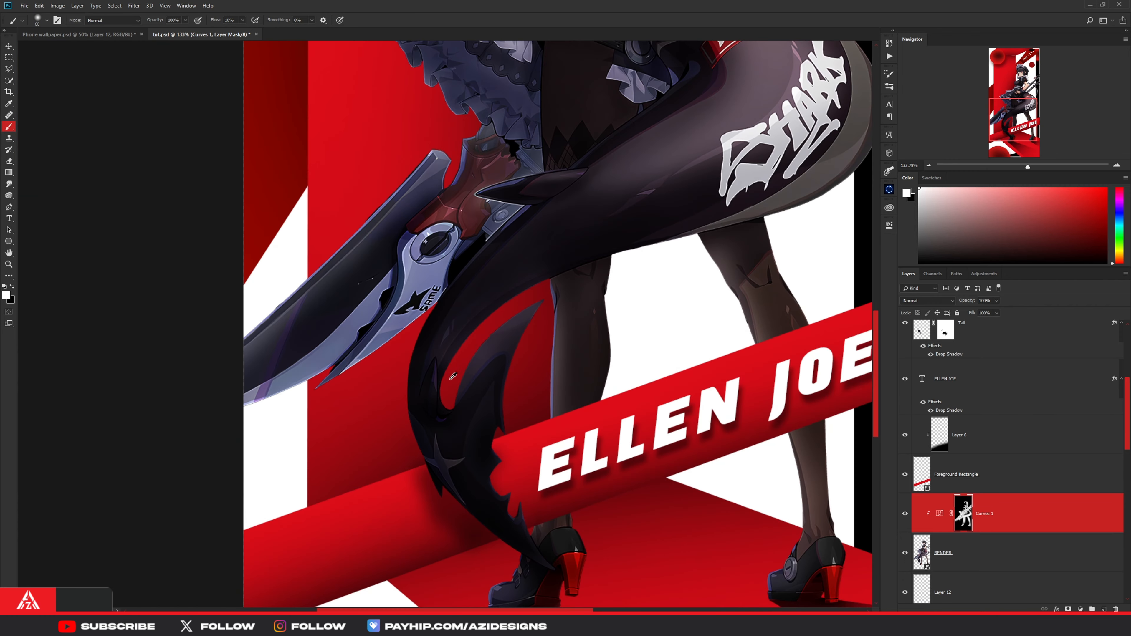
{"action": "scroll", "coordinate": [453, 375], "scroll_direction": "down", "scroll_amount": 3}
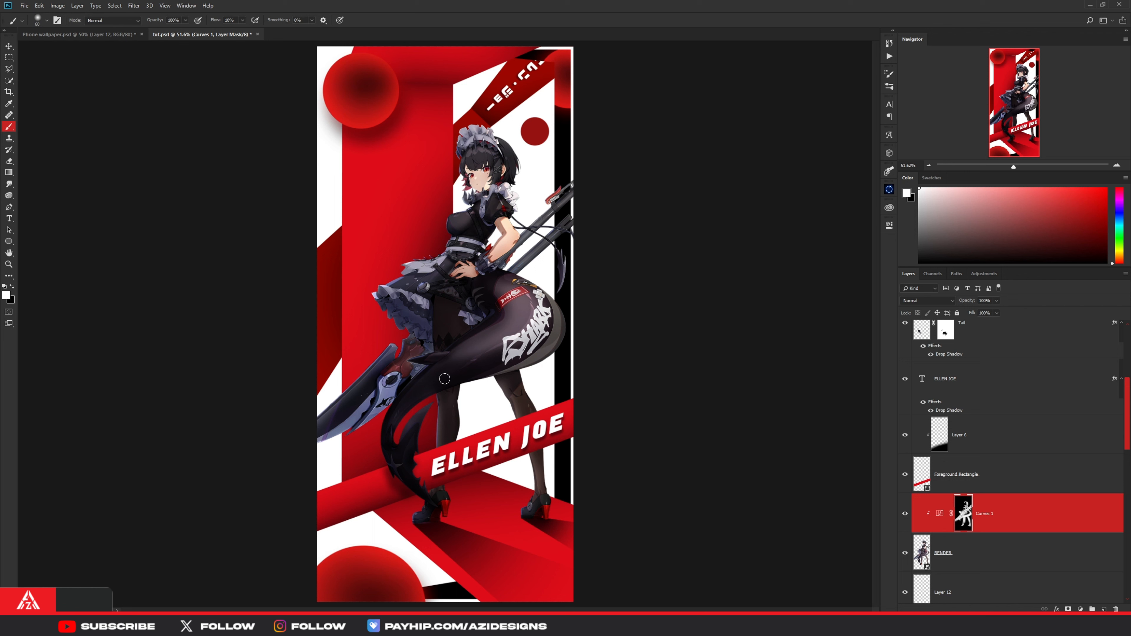
Step: Add an Exposure adjustment layer directly above Curves 1
{"action": "left_click", "coordinate": [957, 558]}
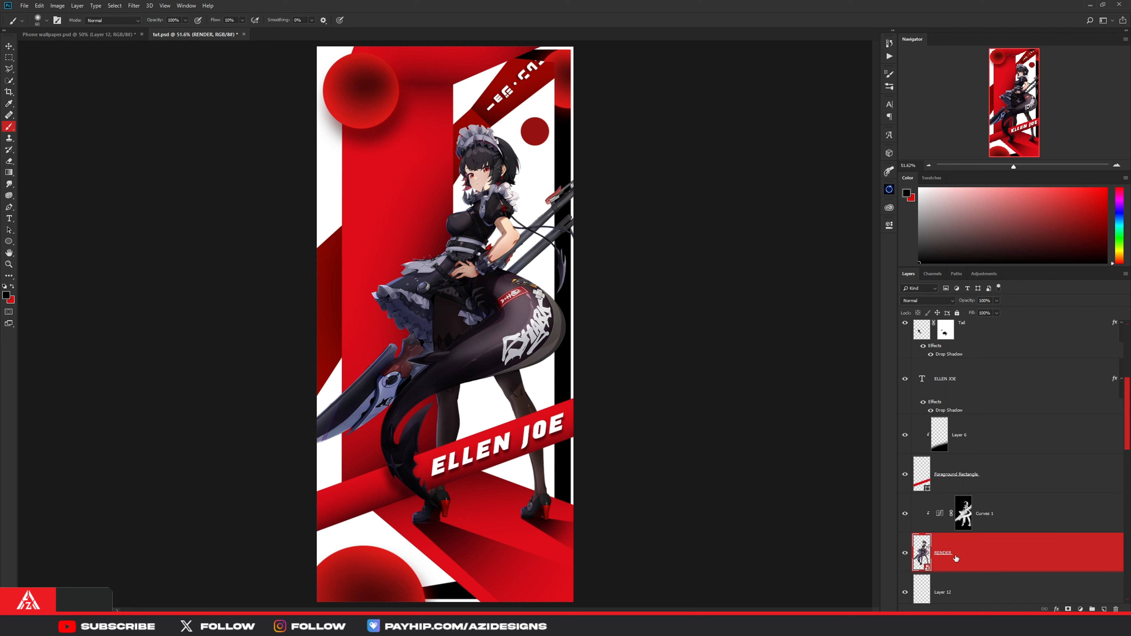
{"action": "left_click", "coordinate": [996, 522]}
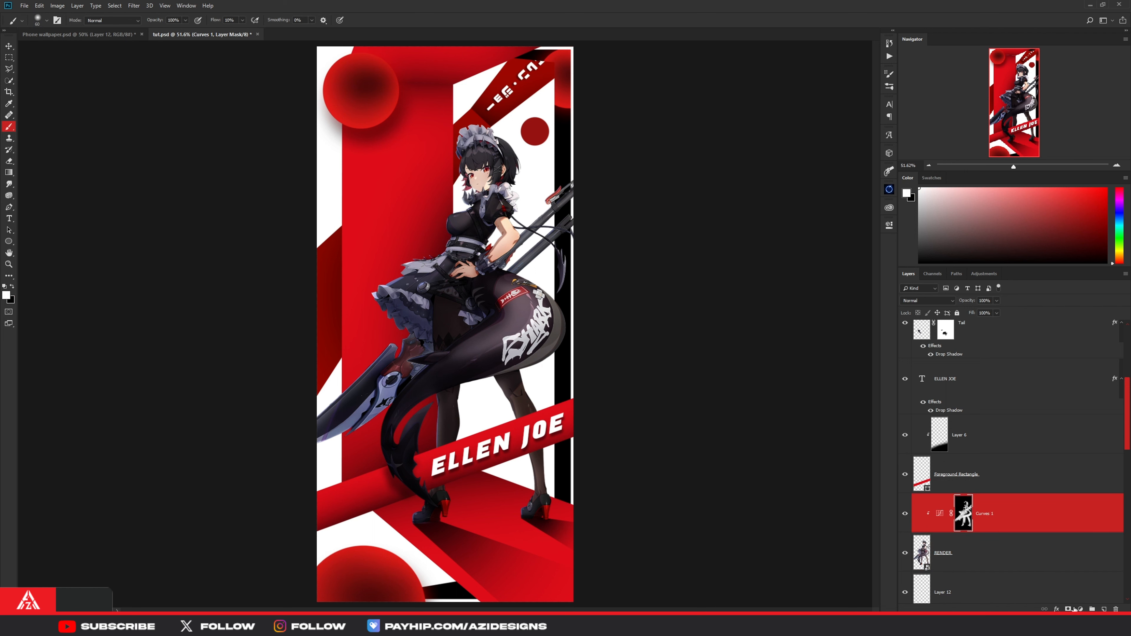
{"action": "right_click", "coordinate": [1055, 513]}
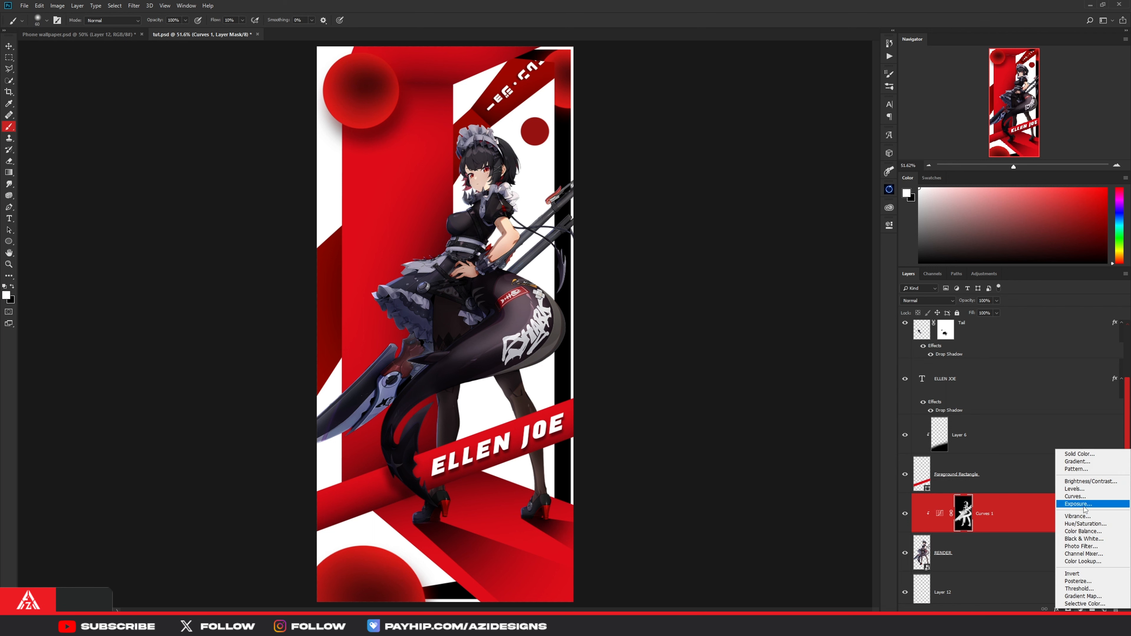
{"action": "left_click", "coordinate": [1069, 506]}
{"action": "left_click", "coordinate": [1067, 505]}
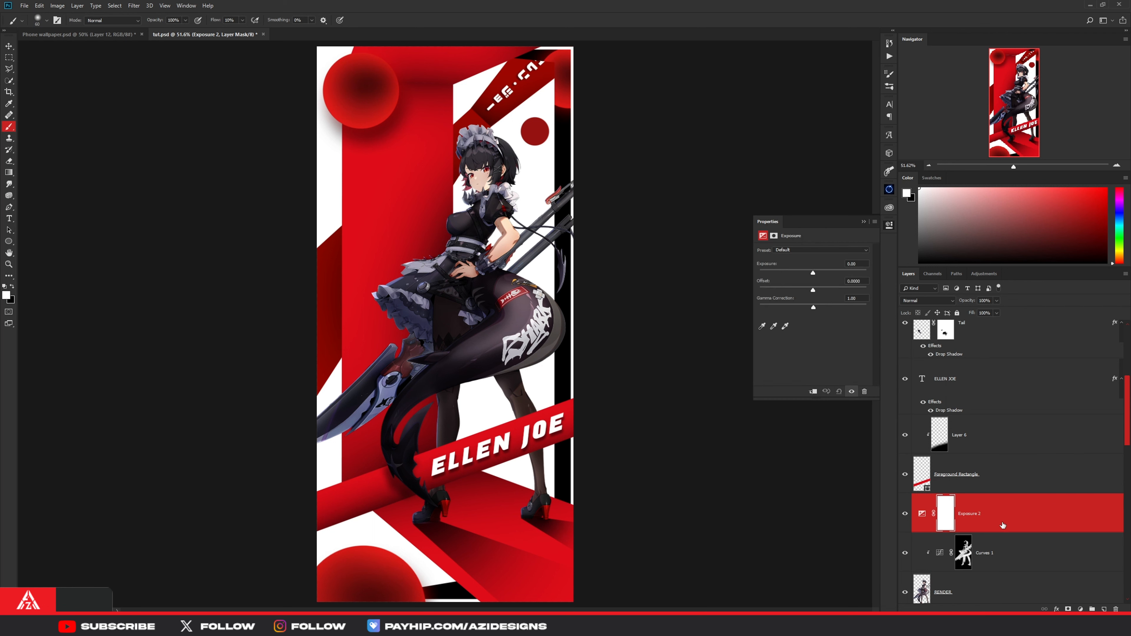
Step: Clip the Exposure 2 adjustment to the layer below and raise its exposure to about +2.6
{"action": "right_click", "coordinate": [1008, 515]}
{"action": "left_click", "coordinate": [1029, 309]}
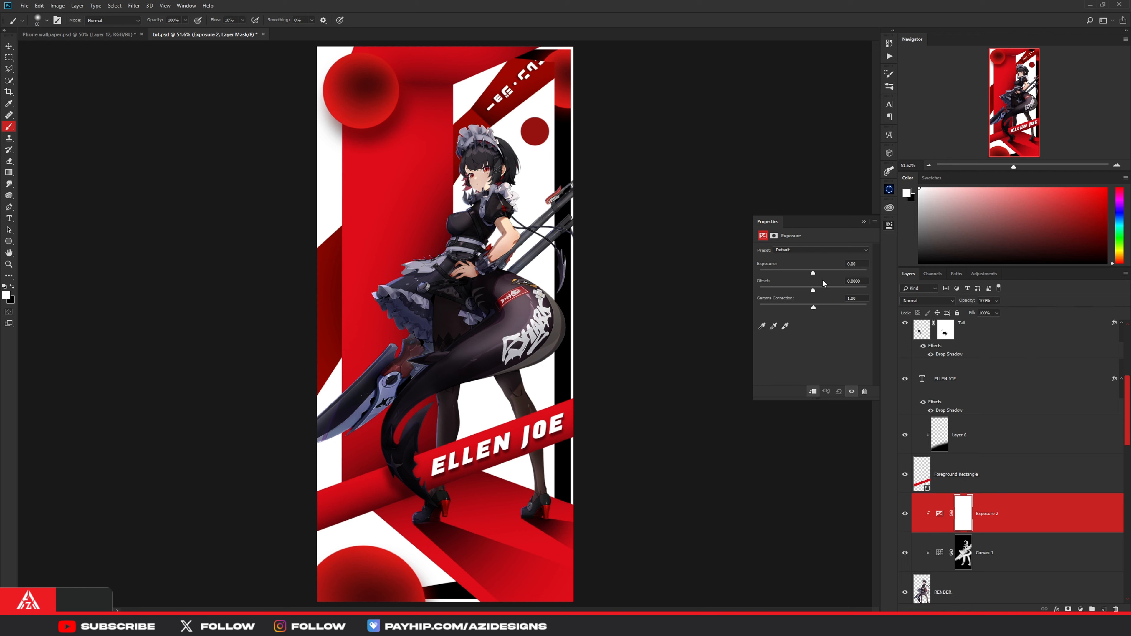
{"action": "left_click_drag", "start_coordinate": [812, 273], "coordinate": [833, 278]}
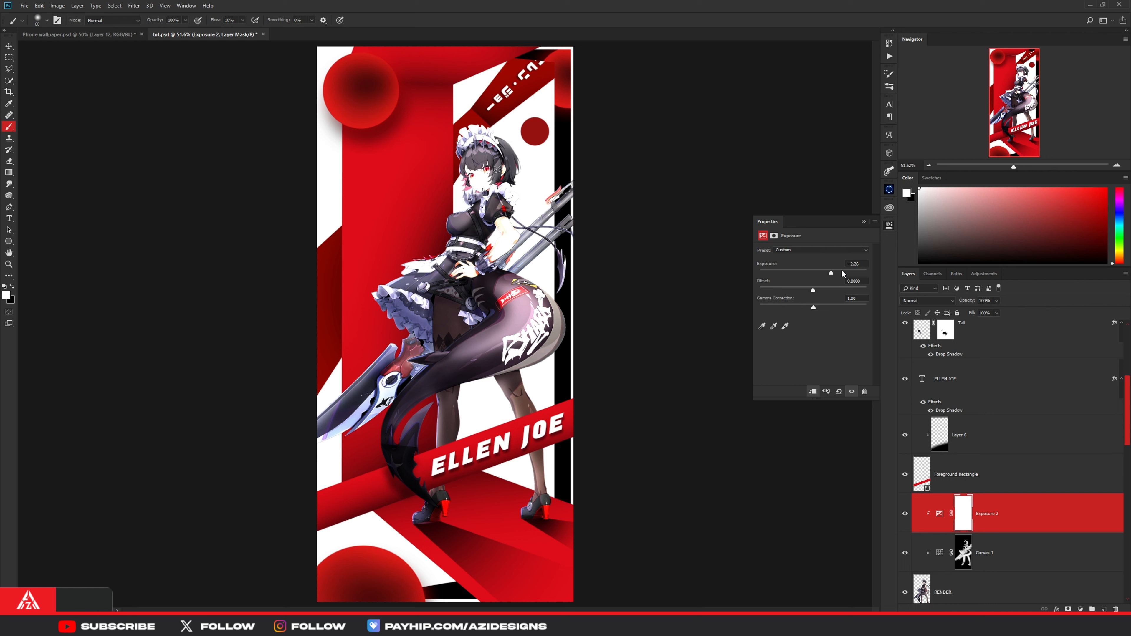
{"action": "left_click_drag", "start_coordinate": [833, 276], "coordinate": [834, 276]}
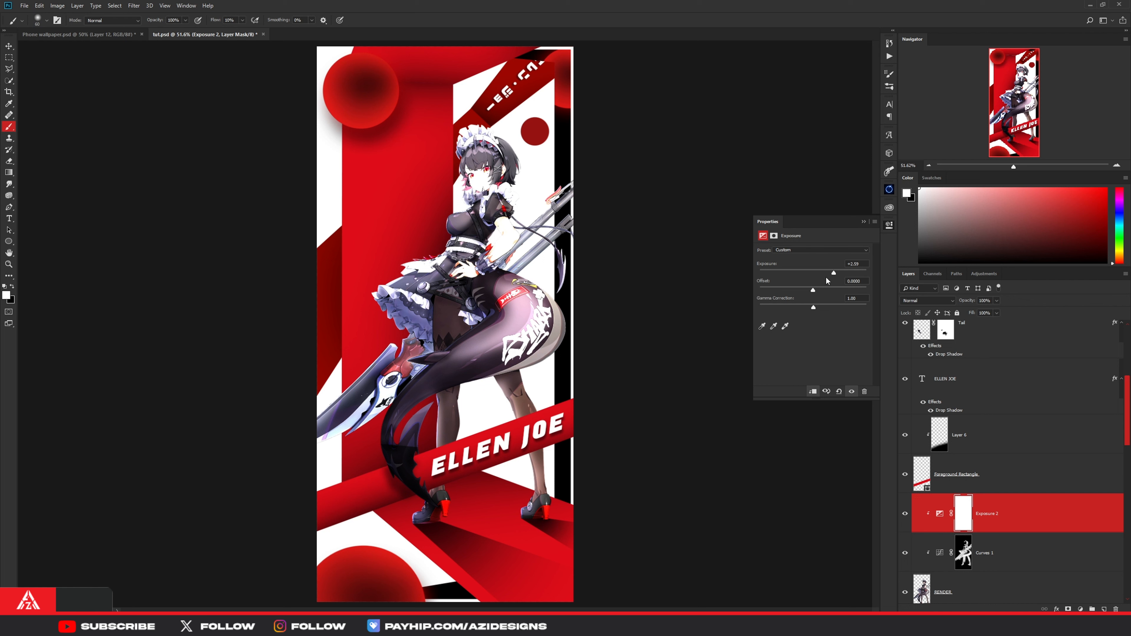
{"action": "left_click_drag", "start_coordinate": [834, 272], "coordinate": [835, 273]}
{"action": "left_click", "coordinate": [887, 227]}
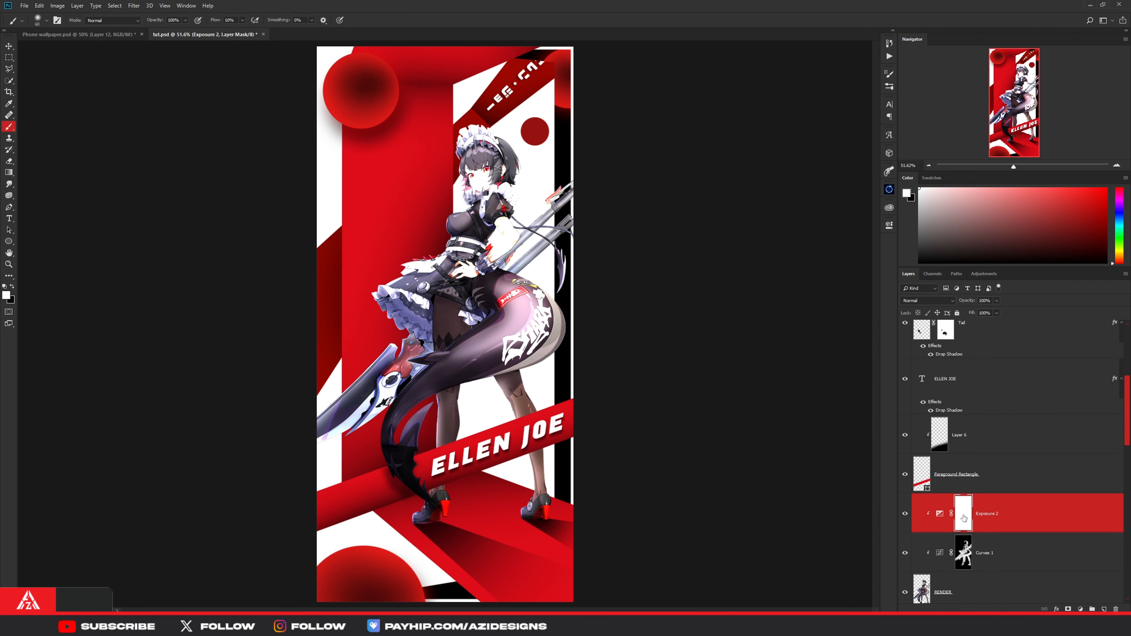
Step: Invert the Exposure 2 mask to black and start brushing white highlights along the maid headdress's outer frill with a small brush
{"action": "key", "text": "ctrl+i"}
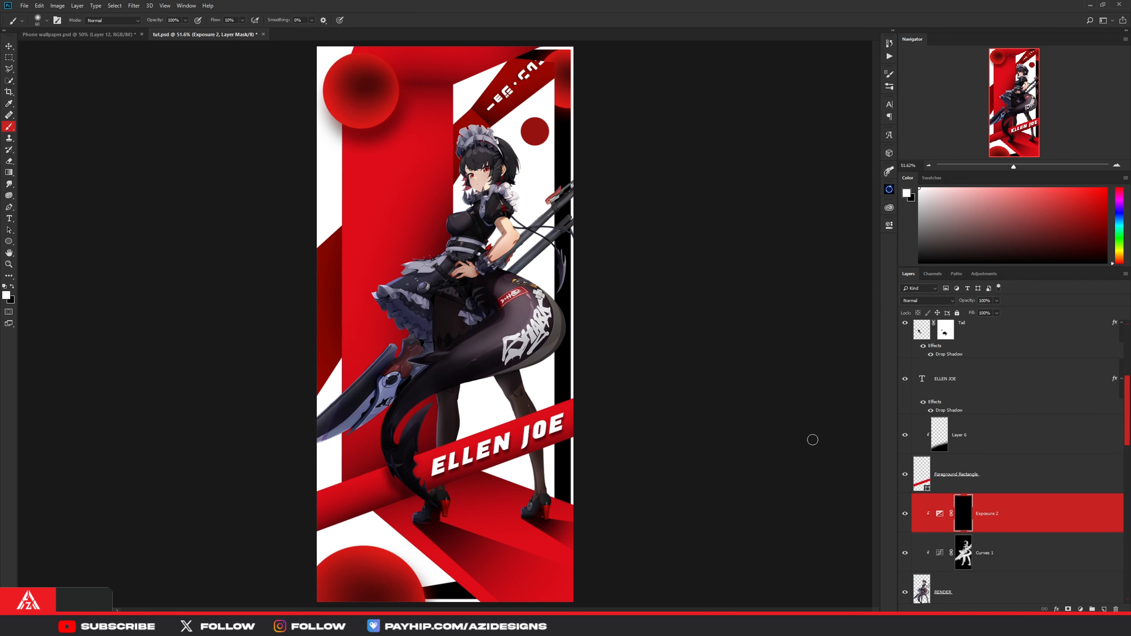
{"action": "scroll", "coordinate": [455, 143], "scroll_direction": "up", "scroll_amount": 10}
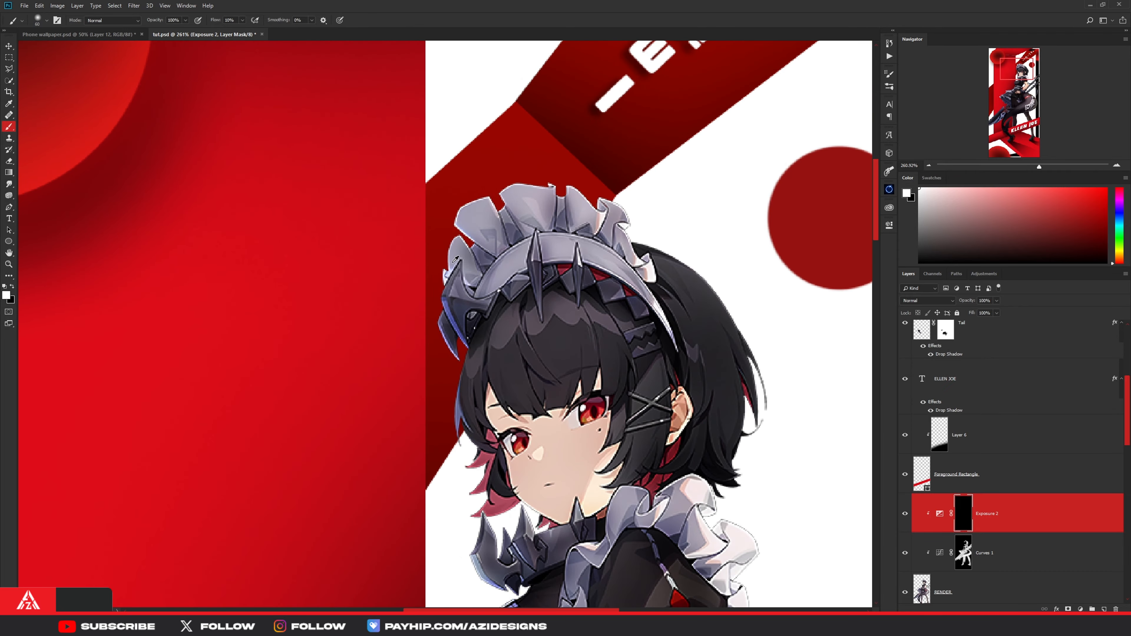
{"action": "mouse_move", "coordinate": [456, 260]}
{"action": "left_mouse_down"}
{"action": "mouse_move", "coordinate": [457, 246]}
{"action": "mouse_move", "coordinate": [455, 267]}
{"action": "left_mouse_up"}
{"action": "scroll", "coordinate": [454, 281], "scroll_direction": "up", "scroll_amount": 1}
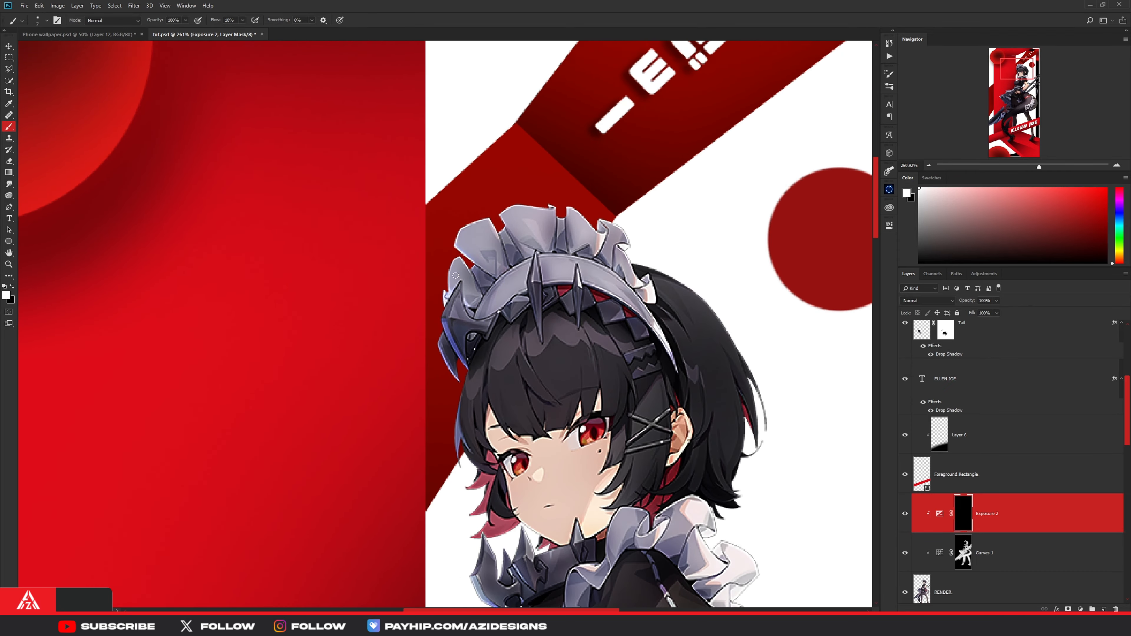
{"action": "scroll", "coordinate": [453, 273], "scroll_direction": "up", "scroll_amount": 2}
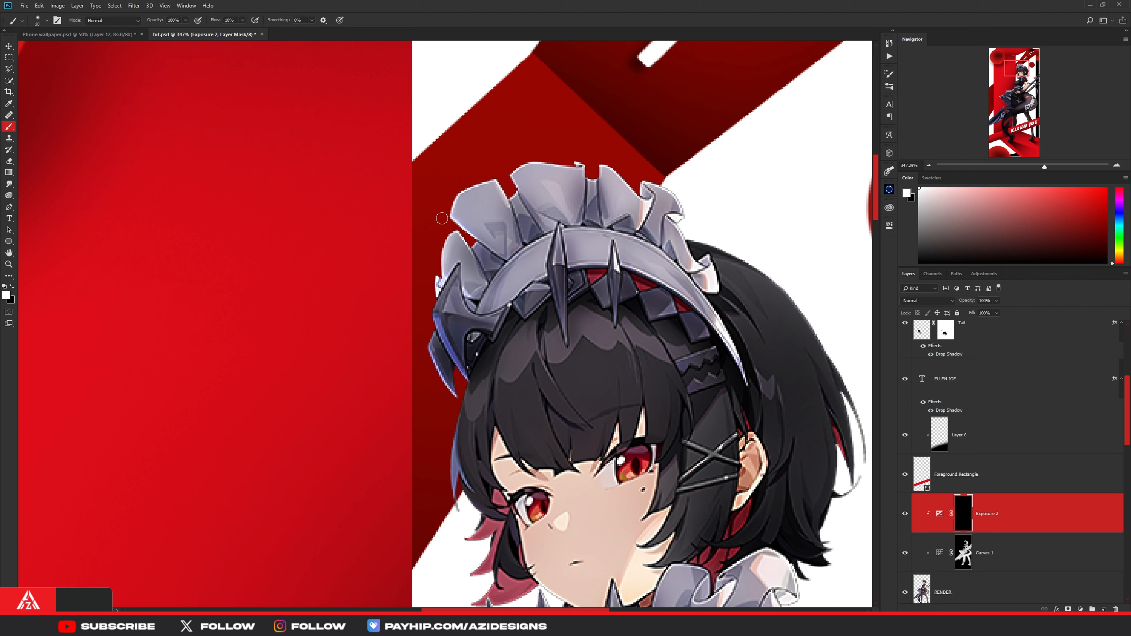
{"action": "left_click_drag", "start_coordinate": [442, 218], "coordinate": [447, 219]}
Step: Set the brush flow to 18% and brighten the headdress's outer edge beside the red background panel
{"action": "left_click", "coordinate": [243, 20]}
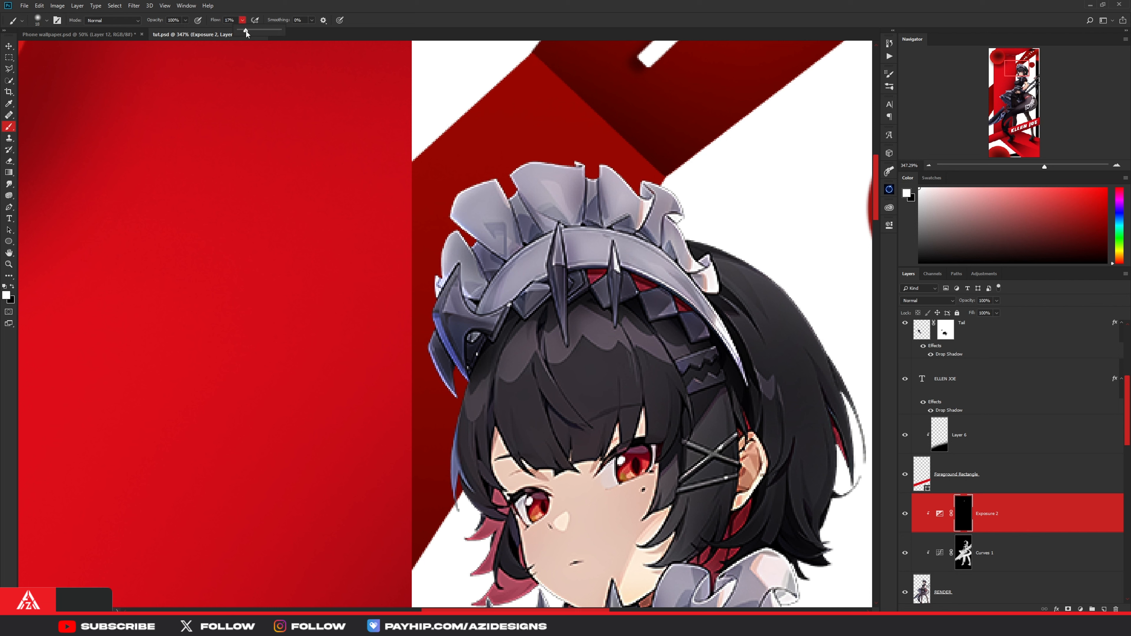
{"action": "key", "text": "bracketleft"}
{"action": "scroll", "coordinate": [467, 312], "scroll_direction": "down", "scroll_amount": 3}
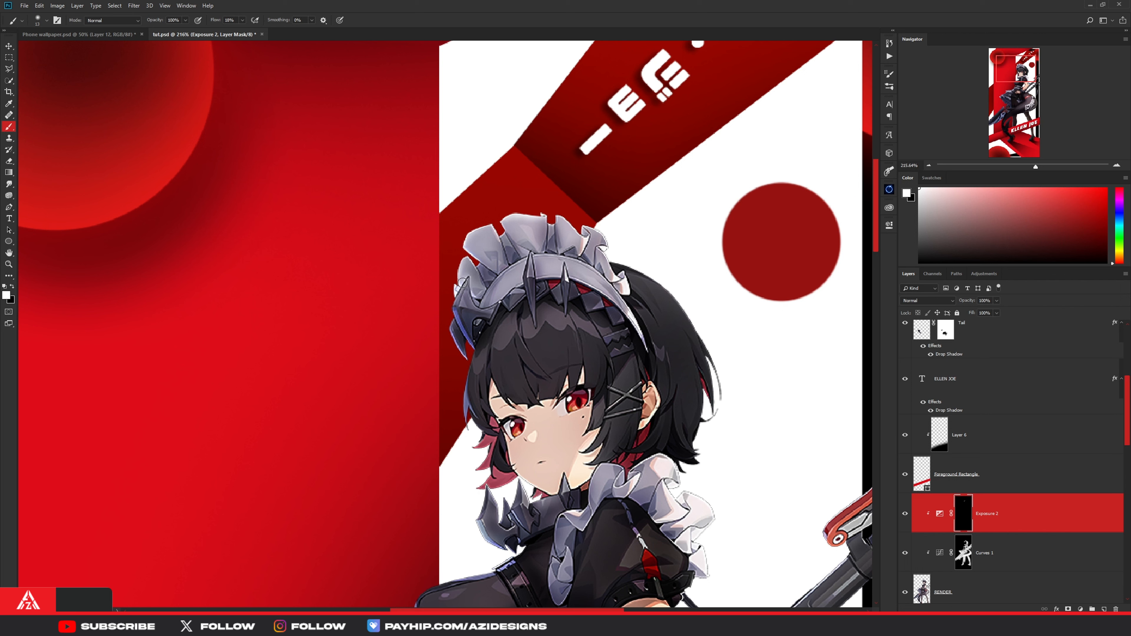
{"action": "scroll", "coordinate": [475, 335], "scroll_direction": "up", "scroll_amount": 2}
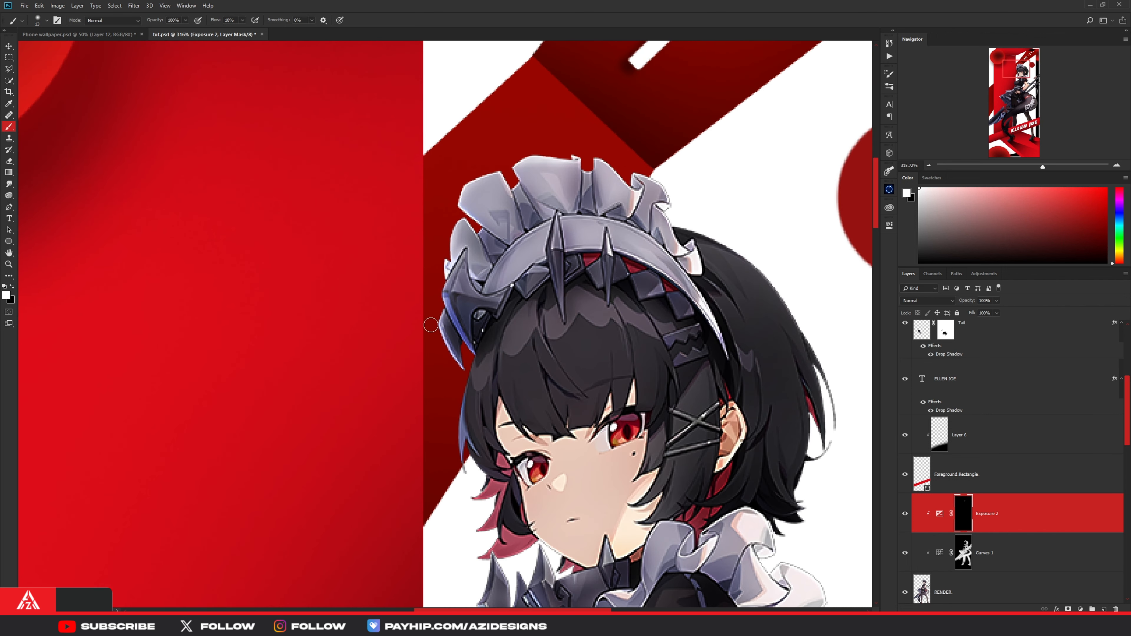
{"action": "scroll", "coordinate": [445, 329], "scroll_direction": "down", "scroll_amount": 2}
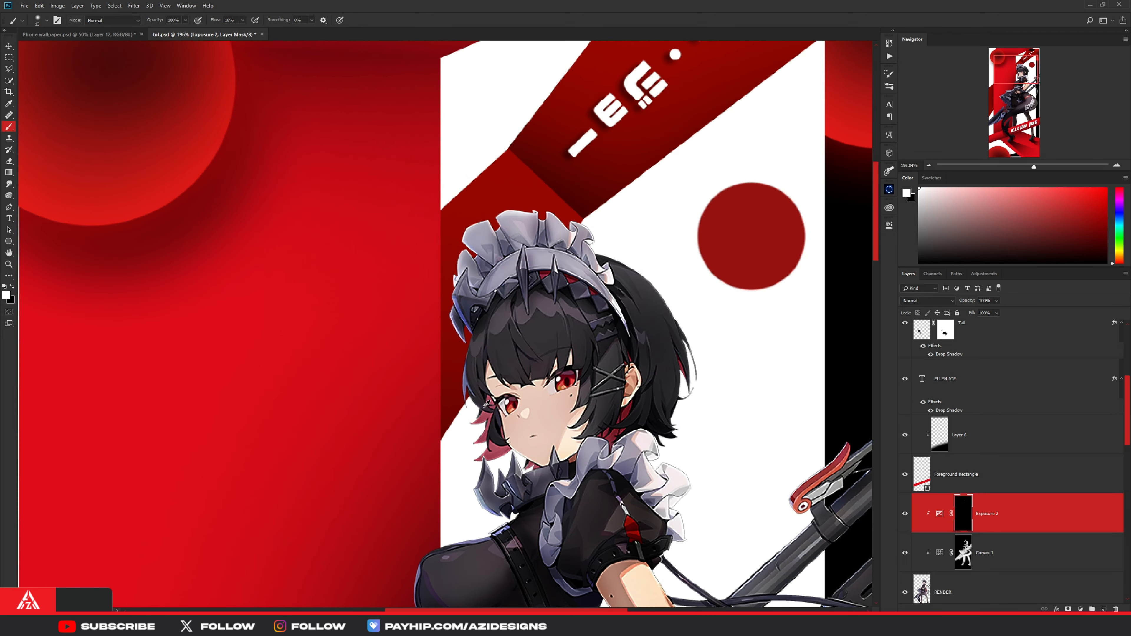
{"action": "scroll", "coordinate": [465, 379], "scroll_direction": "up", "scroll_amount": 1}
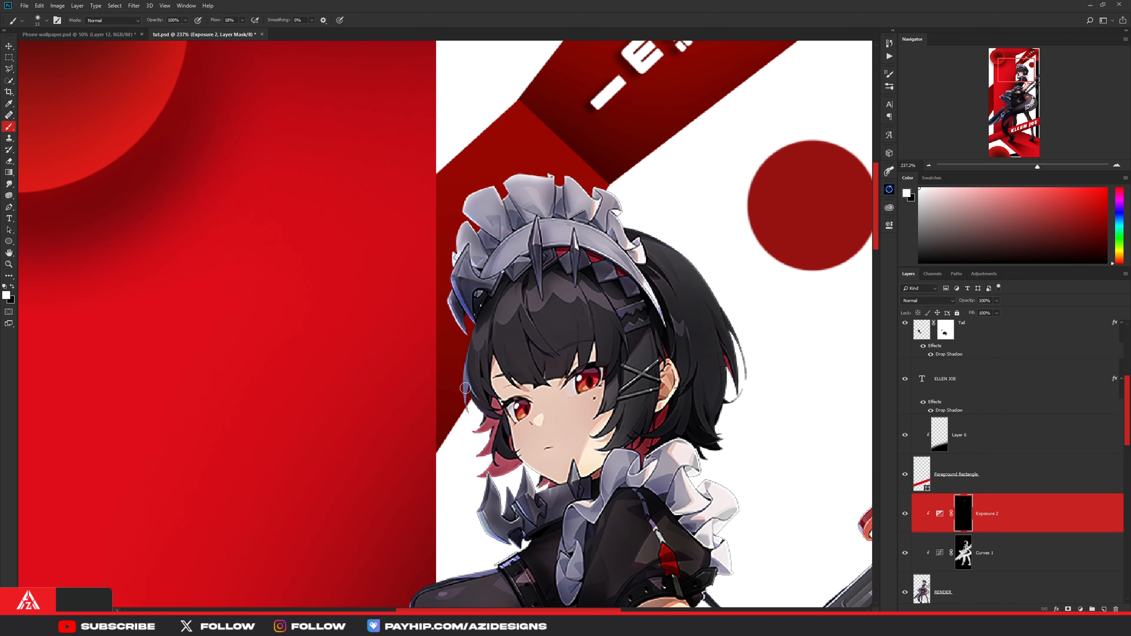
Step: Enlarge the brush and paint soft light on the mask along the front hair edge and the chest outline
{"action": "key", "text": "bracketright"}
{"action": "key", "text": "bracketright"}
{"action": "key", "text": "bracketright"}
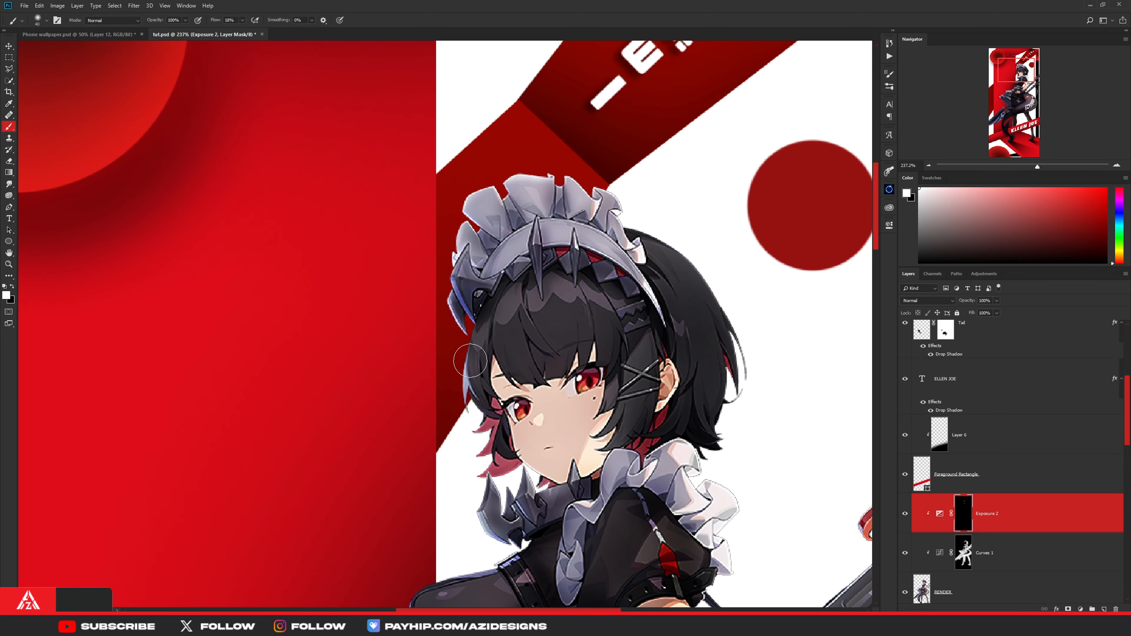
{"action": "scroll", "coordinate": [469, 366], "scroll_direction": "down", "scroll_amount": 2}
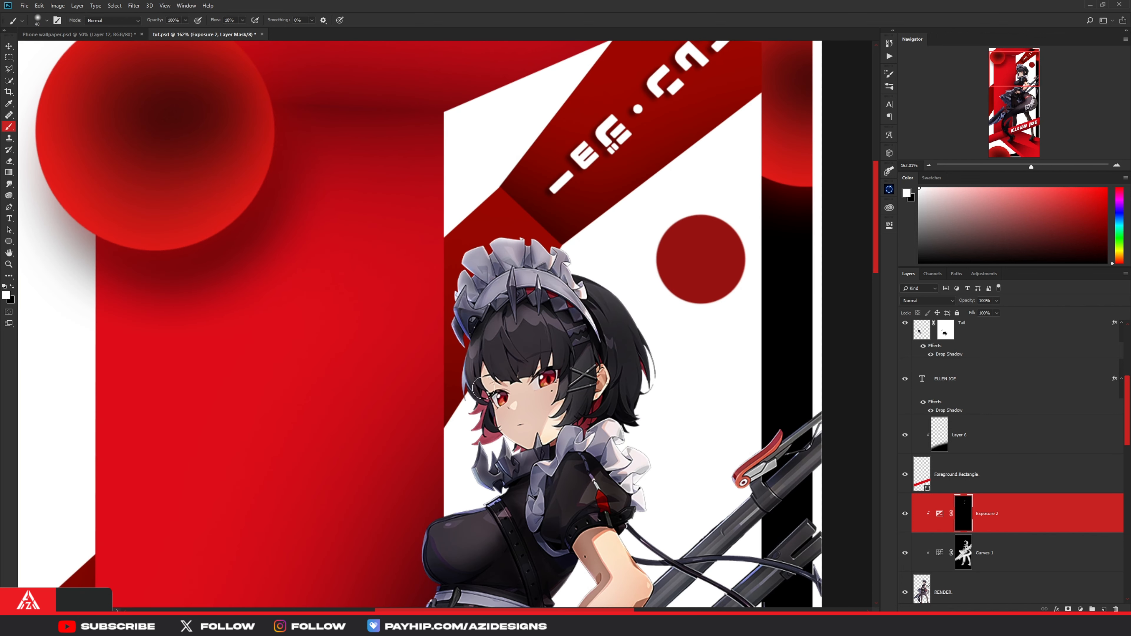
{"action": "scroll", "coordinate": [481, 385], "scroll_direction": "down", "scroll_amount": 1}
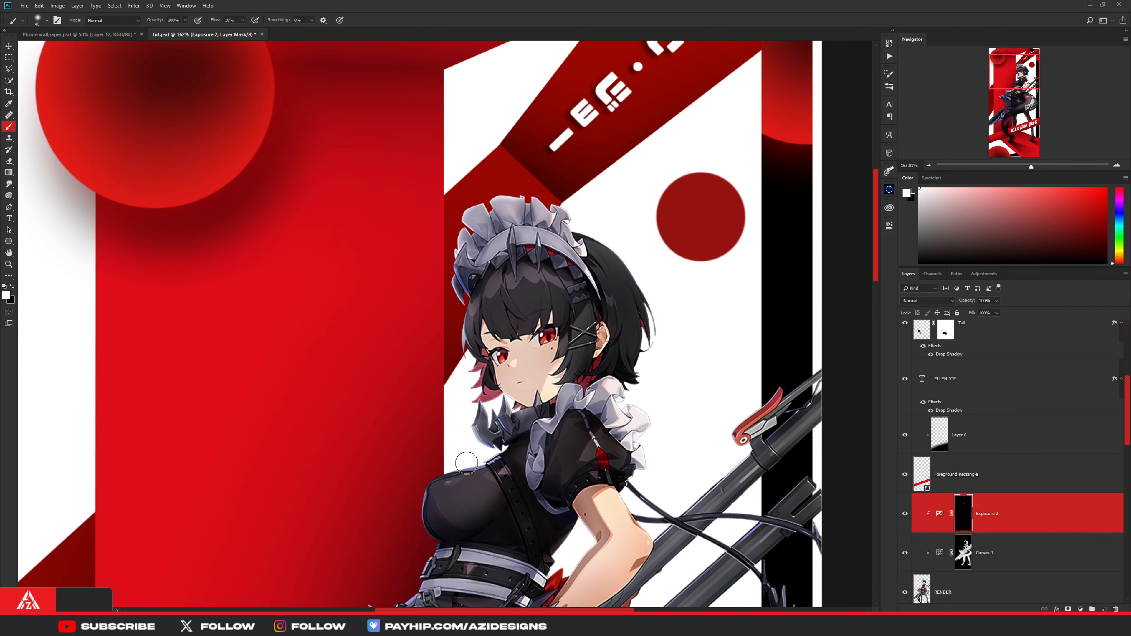
{"action": "scroll", "coordinate": [452, 472], "scroll_direction": "down", "scroll_amount": 1}
{"action": "scroll", "coordinate": [452, 472], "scroll_direction": "down", "scroll_amount": 2}
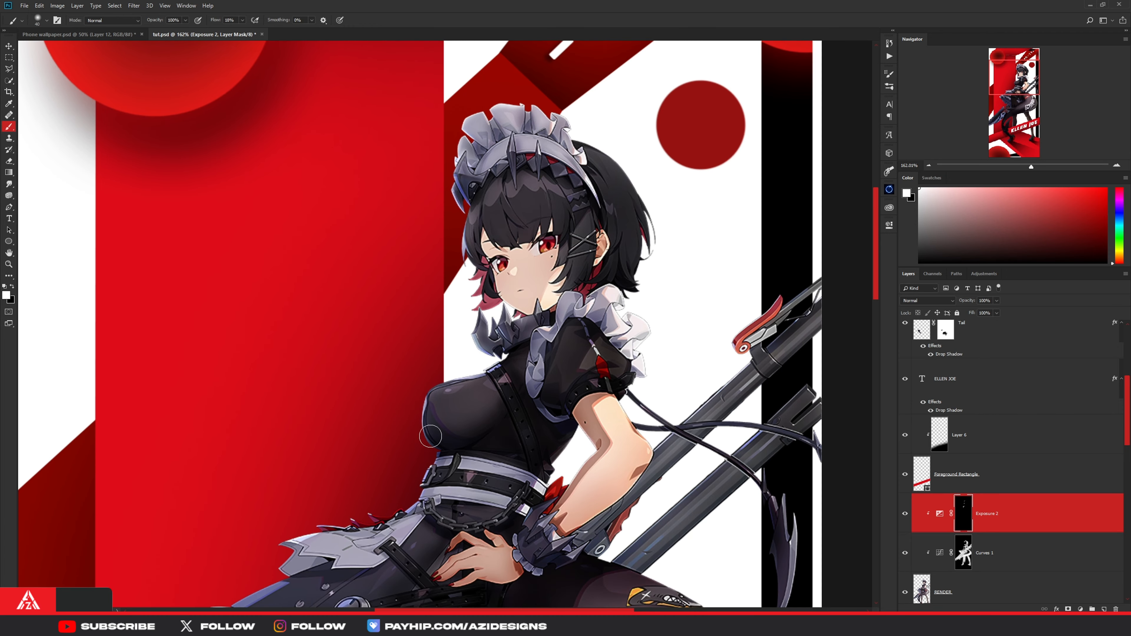
Step: Brighten the edges of the collar spikes with a smaller white brush on the Exposure 2 mask
{"action": "scroll", "coordinate": [456, 391], "scroll_direction": "down", "scroll_amount": 3}
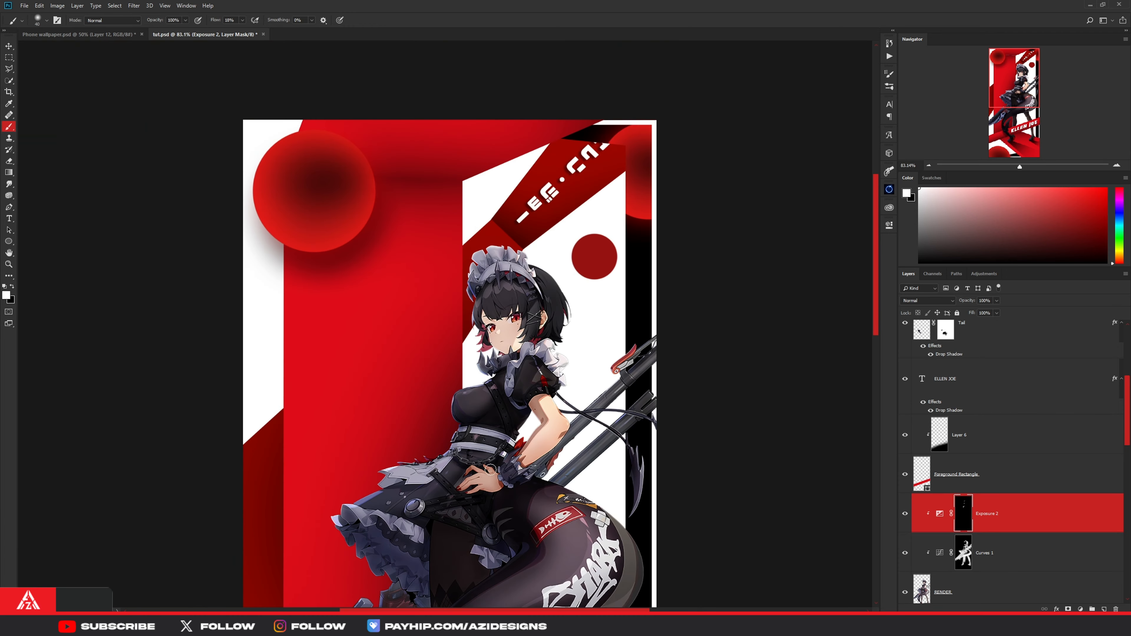
{"action": "scroll", "coordinate": [489, 469], "scroll_direction": "up", "scroll_amount": 2}
{"action": "scroll", "coordinate": [438, 463], "scroll_direction": "down", "scroll_amount": 1}
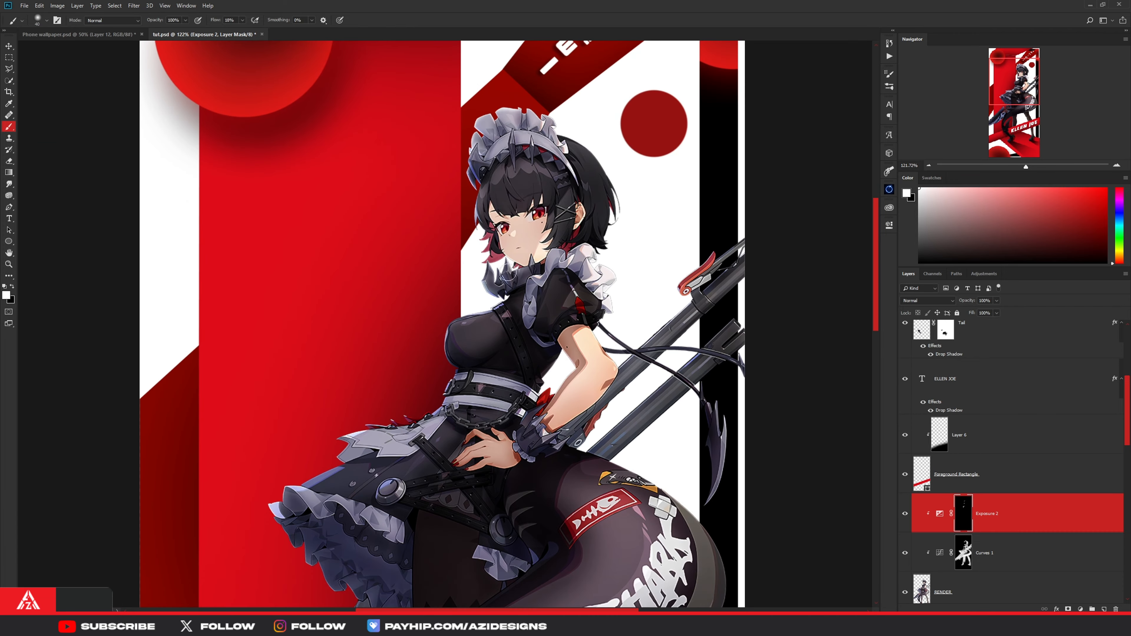
{"action": "scroll", "coordinate": [507, 273], "scroll_direction": "up", "scroll_amount": 2}
{"action": "scroll", "coordinate": [474, 283], "scroll_direction": "up", "scroll_amount": 2}
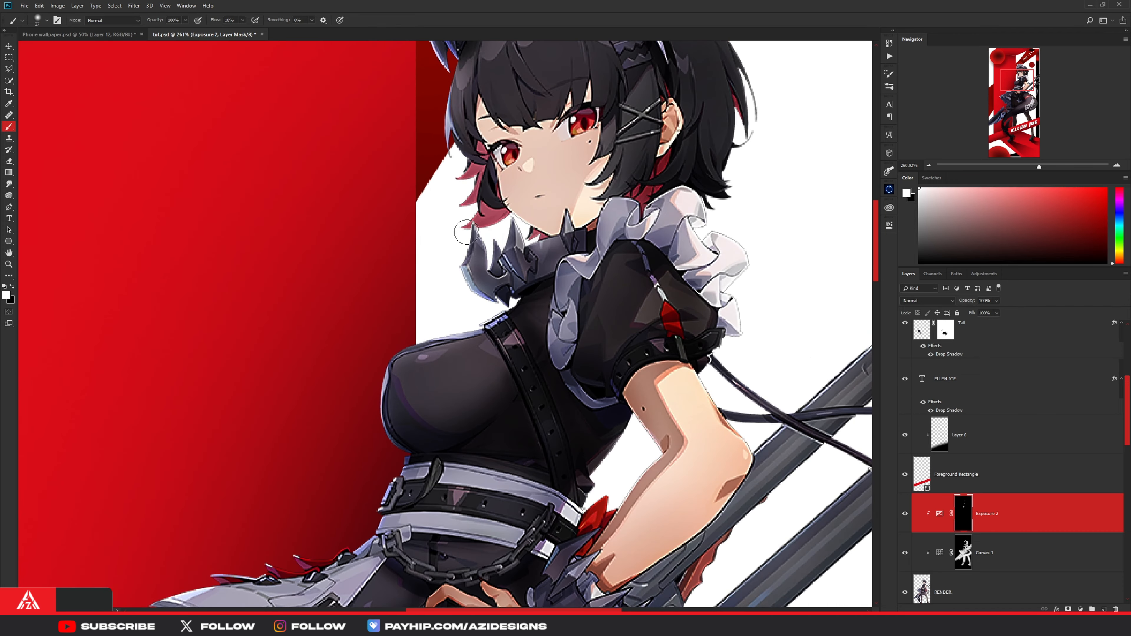
{"action": "mouse_move", "coordinate": [456, 275]}
{"action": "left_mouse_down"}
{"action": "mouse_move", "coordinate": [446, 262]}
{"action": "mouse_move", "coordinate": [466, 296]}
{"action": "mouse_move", "coordinate": [481, 250]}
{"action": "mouse_move", "coordinate": [493, 252]}
{"action": "left_mouse_up"}
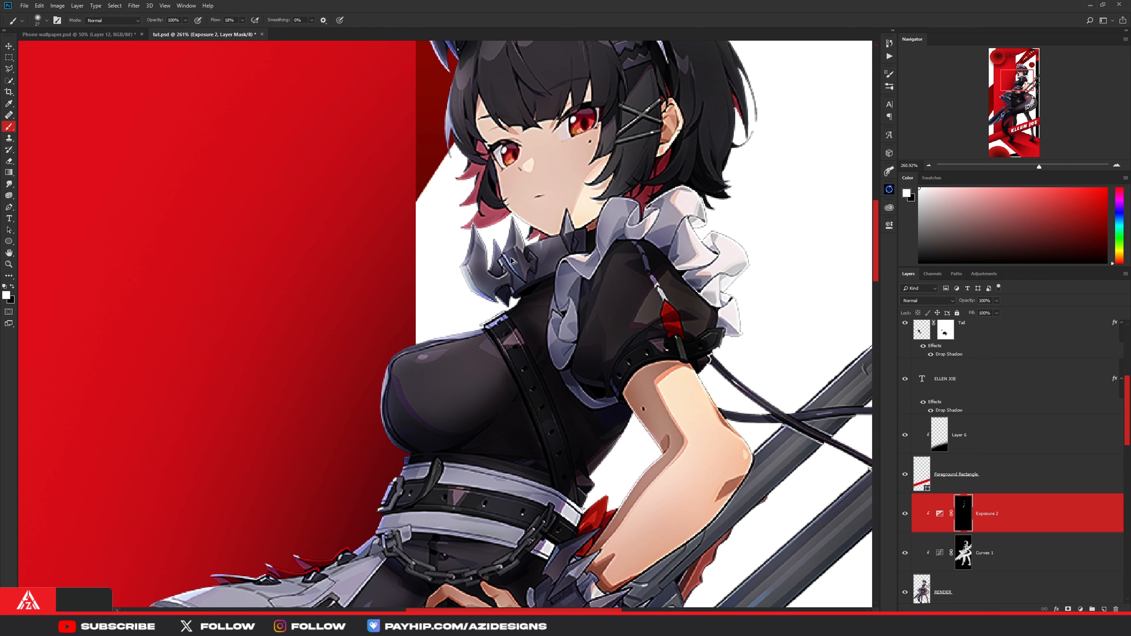
{"action": "scroll", "coordinate": [495, 244], "scroll_direction": "down", "scroll_amount": 1}
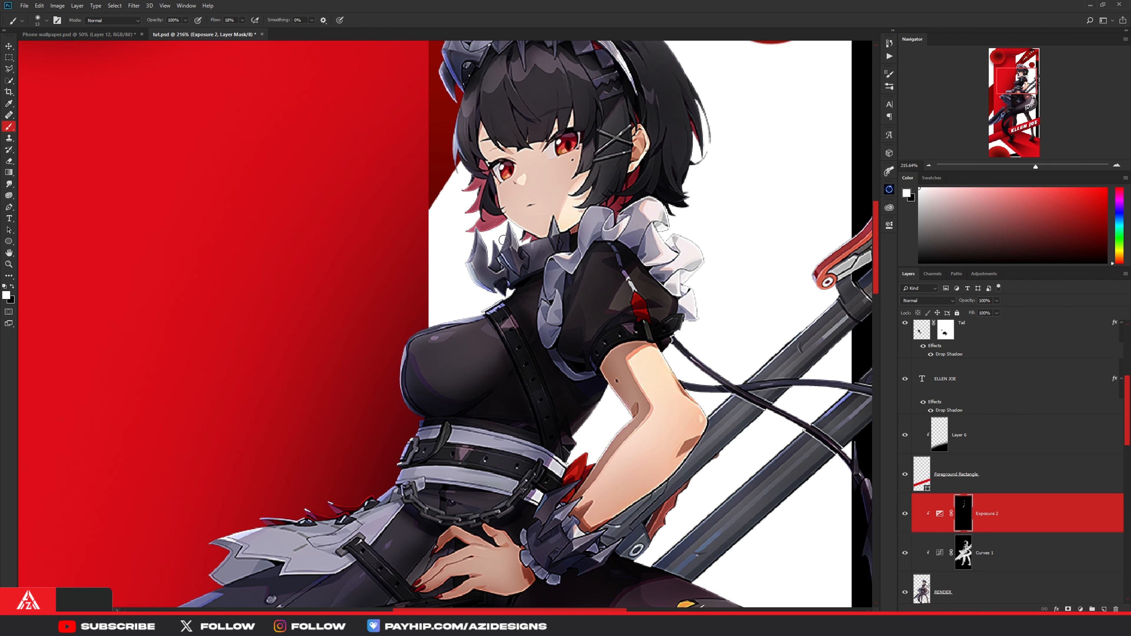
Step: Brush light from the belt down along the apron's upper edge, and refine the highlight around its thorns with black
{"action": "scroll", "coordinate": [504, 252], "scroll_direction": "down", "scroll_amount": 2}
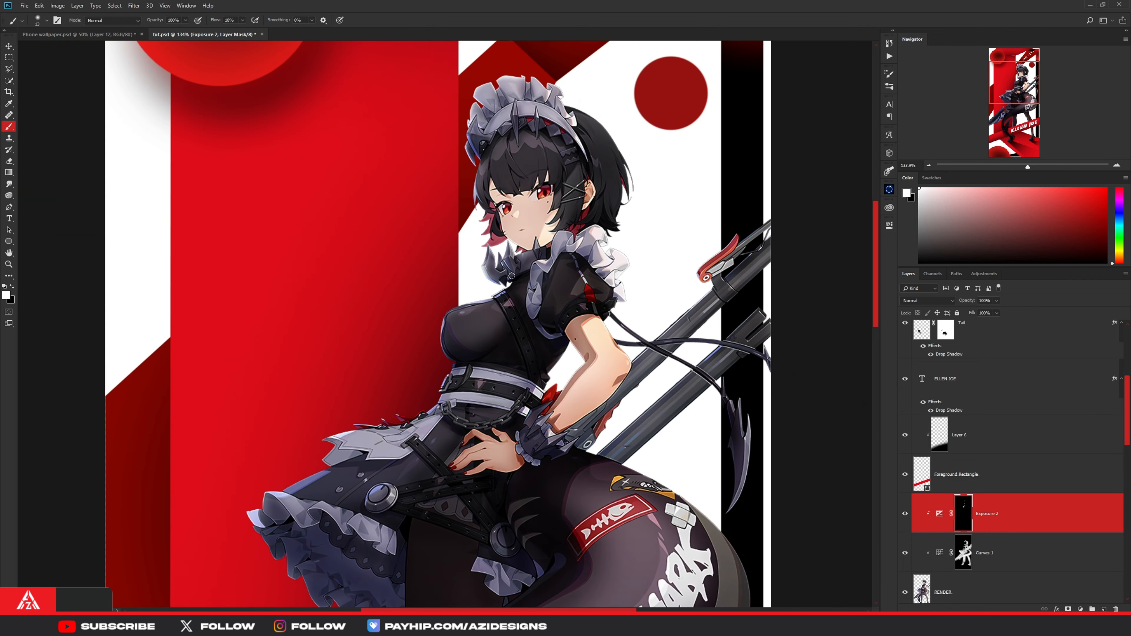
{"action": "scroll", "coordinate": [511, 276], "scroll_direction": "down", "scroll_amount": 2}
{"action": "scroll", "coordinate": [545, 328], "scroll_direction": "up", "scroll_amount": 3}
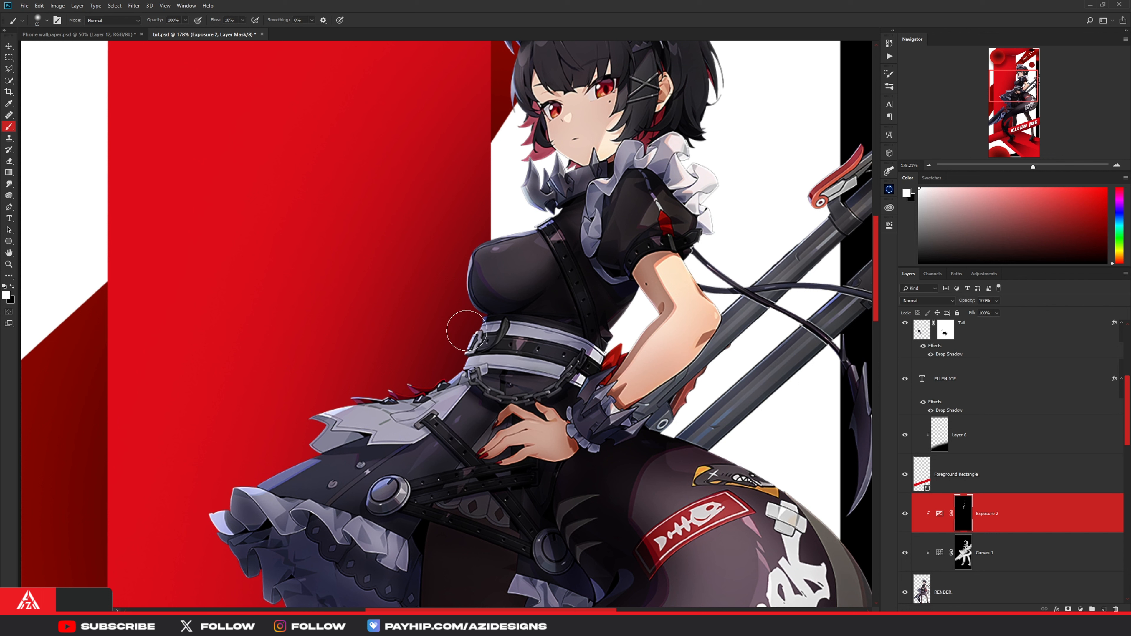
{"action": "mouse_move", "coordinate": [472, 348]}
{"action": "left_mouse_down"}
{"action": "mouse_move", "coordinate": [480, 309]}
{"action": "mouse_move", "coordinate": [461, 360]}
{"action": "mouse_move", "coordinate": [436, 374]}
{"action": "mouse_move", "coordinate": [466, 365]}
{"action": "mouse_move", "coordinate": [432, 380]}
{"action": "mouse_move", "coordinate": [455, 375]}
{"action": "mouse_move", "coordinate": [328, 414]}
{"action": "left_mouse_up"}
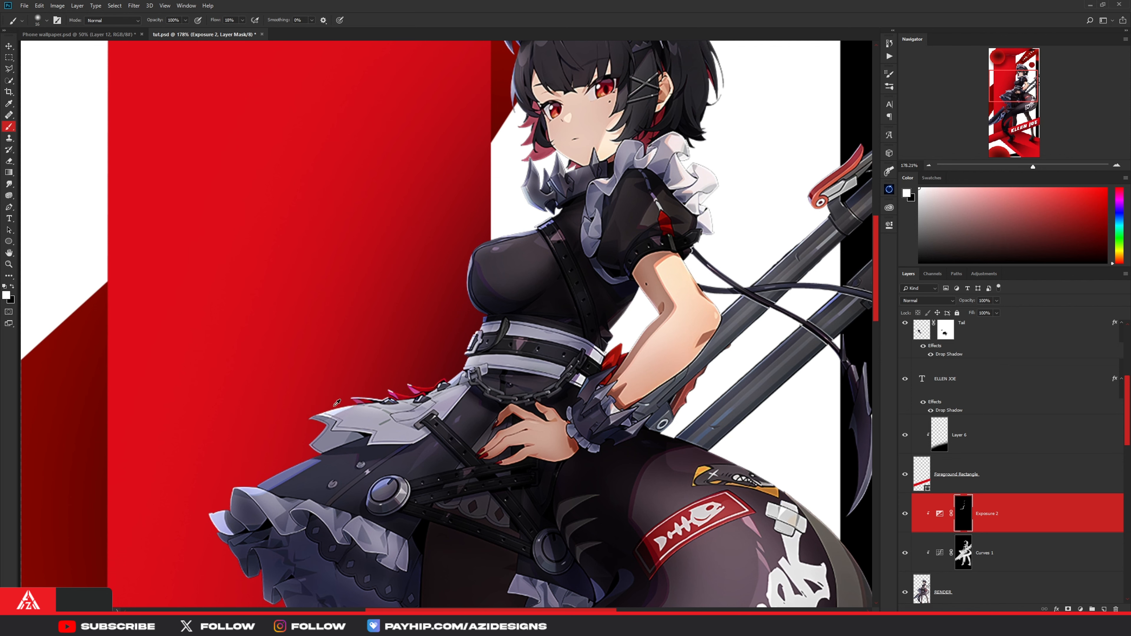
{"action": "key", "text": "x"}
{"action": "scroll", "coordinate": [430, 397], "scroll_direction": "up", "scroll_amount": 4}
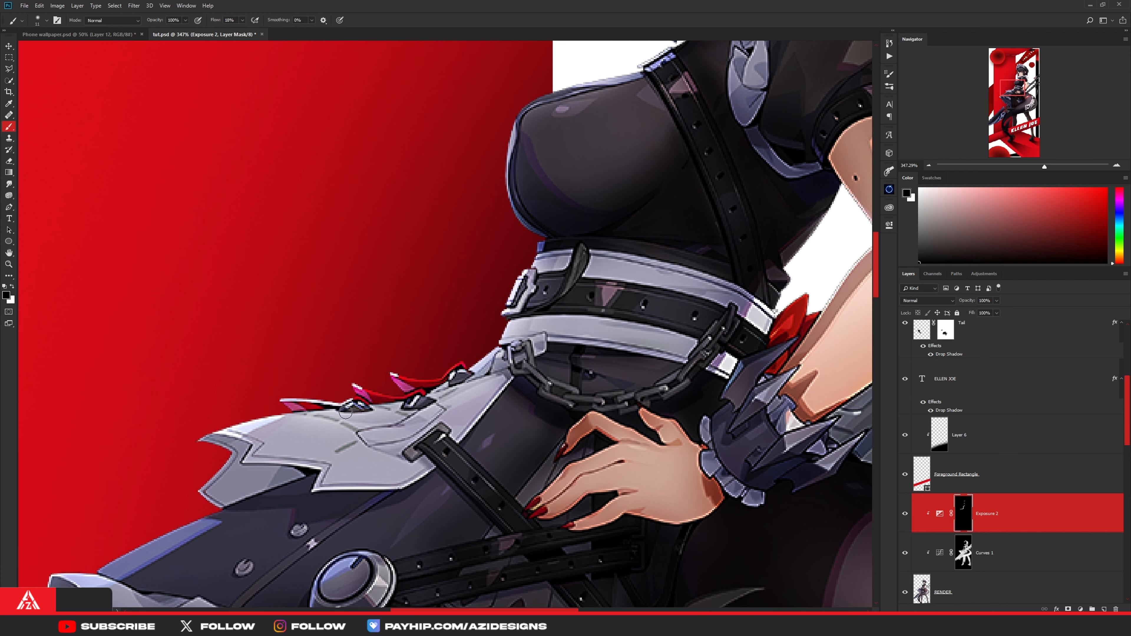
{"action": "scroll", "coordinate": [298, 409], "scroll_direction": "down", "scroll_amount": 5}
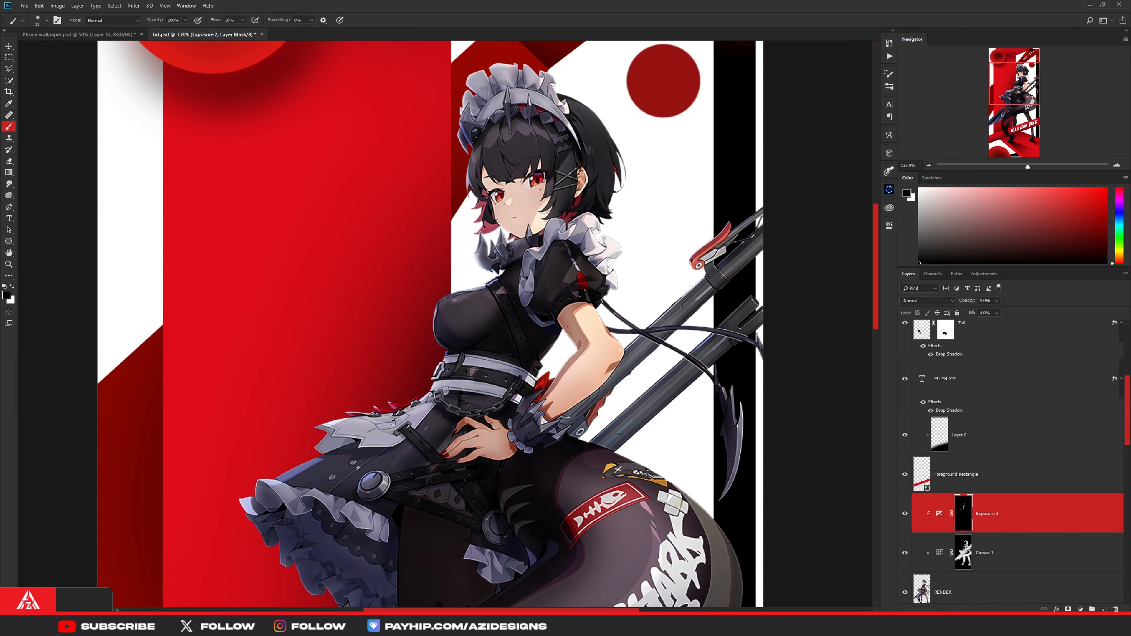
Step: Paint white highlights on the mask along the grey apron flap and the upper edge of the skirt
{"action": "key", "text": "x"}
{"action": "left_click_drag", "start_coordinate": [370, 431], "coordinate": [373, 431]}
{"action": "left_click_drag", "start_coordinate": [344, 432], "coordinate": [366, 431]}
{"action": "left_click_drag", "start_coordinate": [413, 401], "coordinate": [404, 406]}
{"action": "left_click_drag", "start_coordinate": [313, 449], "coordinate": [254, 480]}
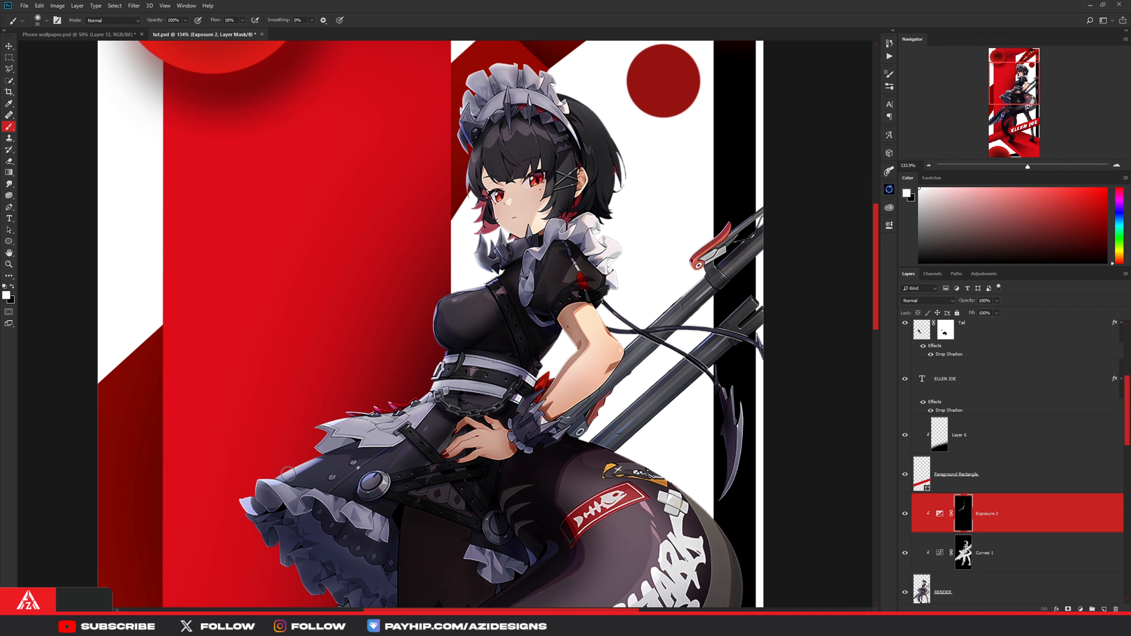
{"action": "key", "text": "x"}
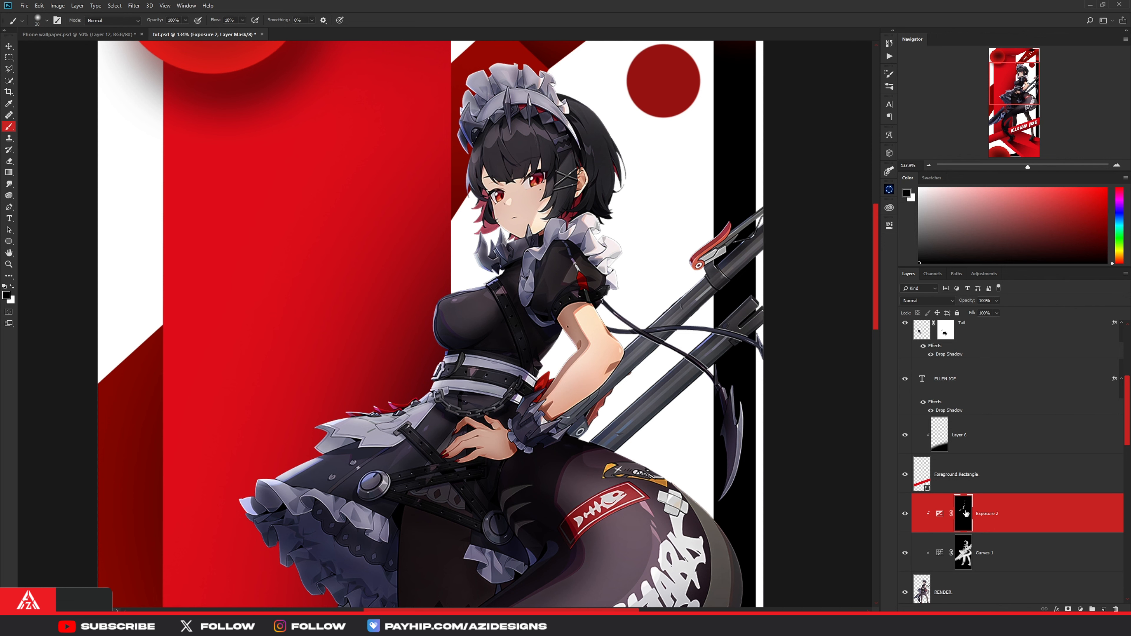
Step: Strengthen the rim light along the chest, belt and apron thorns, and reduce the brush to 4 px for detail work
{"action": "scroll", "coordinate": [307, 468], "scroll_direction": "up", "scroll_amount": 3}
{"action": "key", "text": "x"}
{"action": "scroll", "coordinate": [507, 383], "scroll_direction": "up", "scroll_amount": 2}
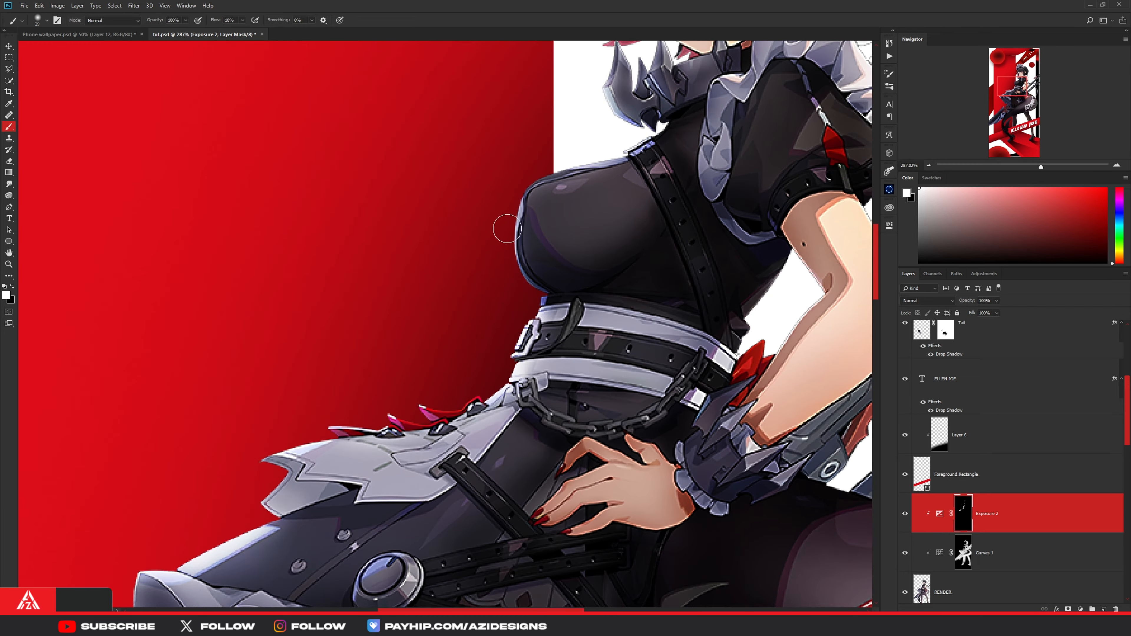
{"action": "mouse_move", "coordinate": [571, 191]}
{"action": "left_mouse_down"}
{"action": "mouse_move", "coordinate": [386, 271]}
{"action": "mouse_move", "coordinate": [391, 241]}
{"action": "mouse_move", "coordinate": [379, 414]}
{"action": "left_mouse_up"}
{"action": "scroll", "coordinate": [376, 414], "scroll_direction": "down", "scroll_amount": 4}
{"action": "scroll", "coordinate": [419, 403], "scroll_direction": "up", "scroll_amount": 4}
{"action": "left_click_drag", "start_coordinate": [423, 372], "coordinate": [410, 374]}
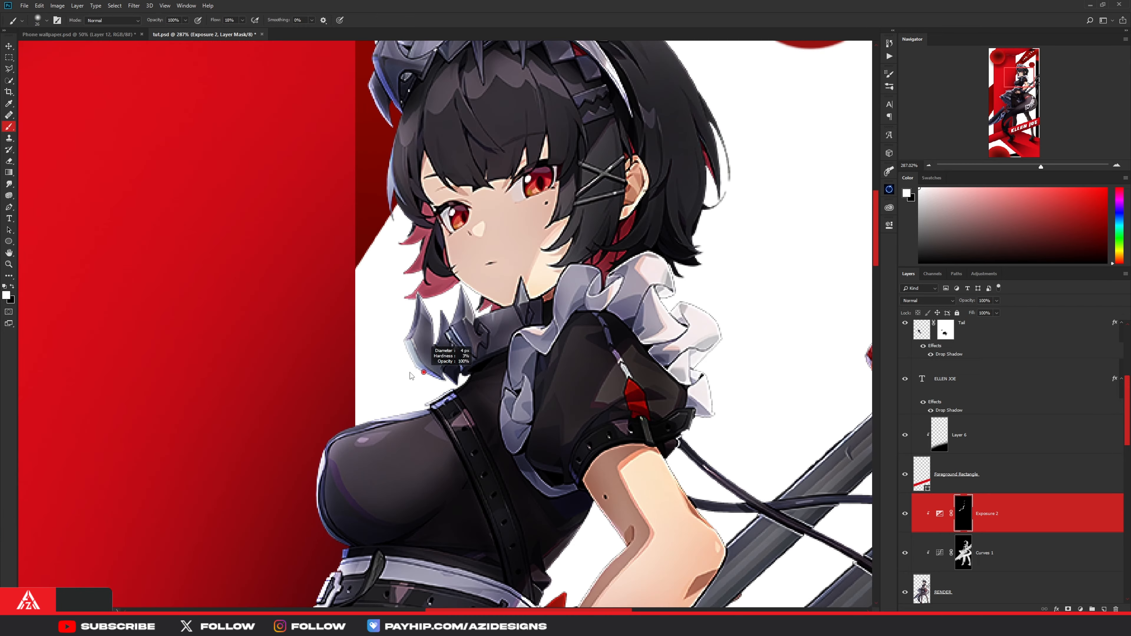
Step: Refine the highlights on the collar spikes and upper torso by alternating black and white strokes on the mask
{"action": "key", "text": "x"}
{"action": "scroll", "coordinate": [571, 243], "scroll_direction": "up", "scroll_amount": 2}
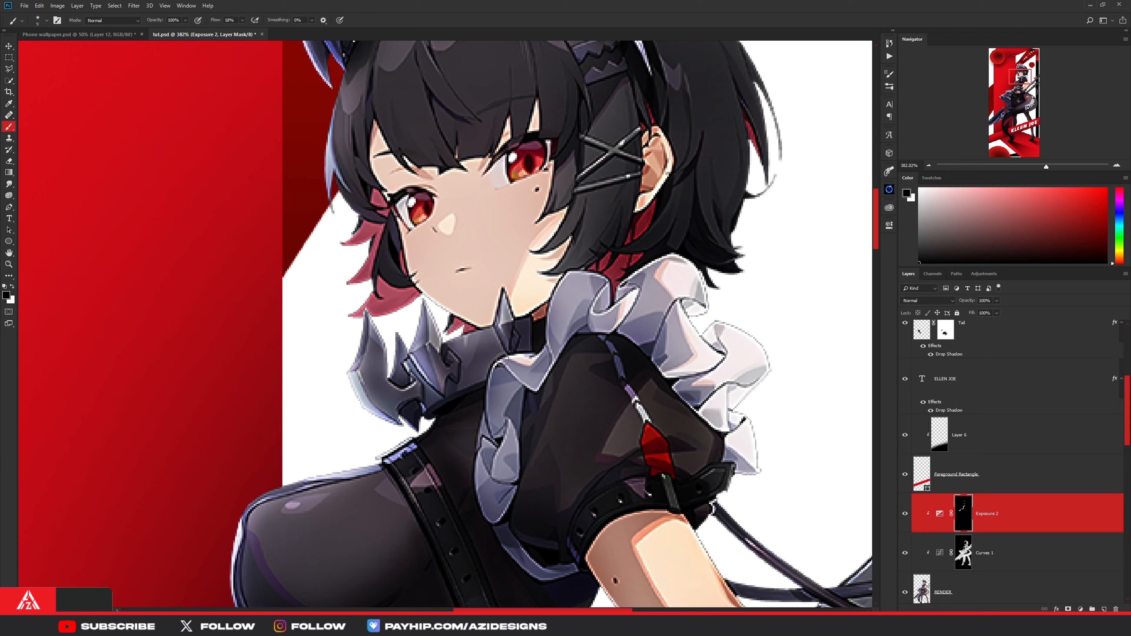
{"action": "scroll", "coordinate": [503, 360], "scroll_direction": "down", "scroll_amount": 6}
{"action": "scroll", "coordinate": [492, 363], "scroll_direction": "up", "scroll_amount": 5}
{"action": "key", "text": "x"}
{"action": "scroll", "coordinate": [503, 354], "scroll_direction": "down", "scroll_amount": 7}
{"action": "left_click_drag", "start_coordinate": [499, 351], "coordinate": [498, 306]}
{"action": "left_click_drag", "start_coordinate": [498, 306], "coordinate": [508, 307]}
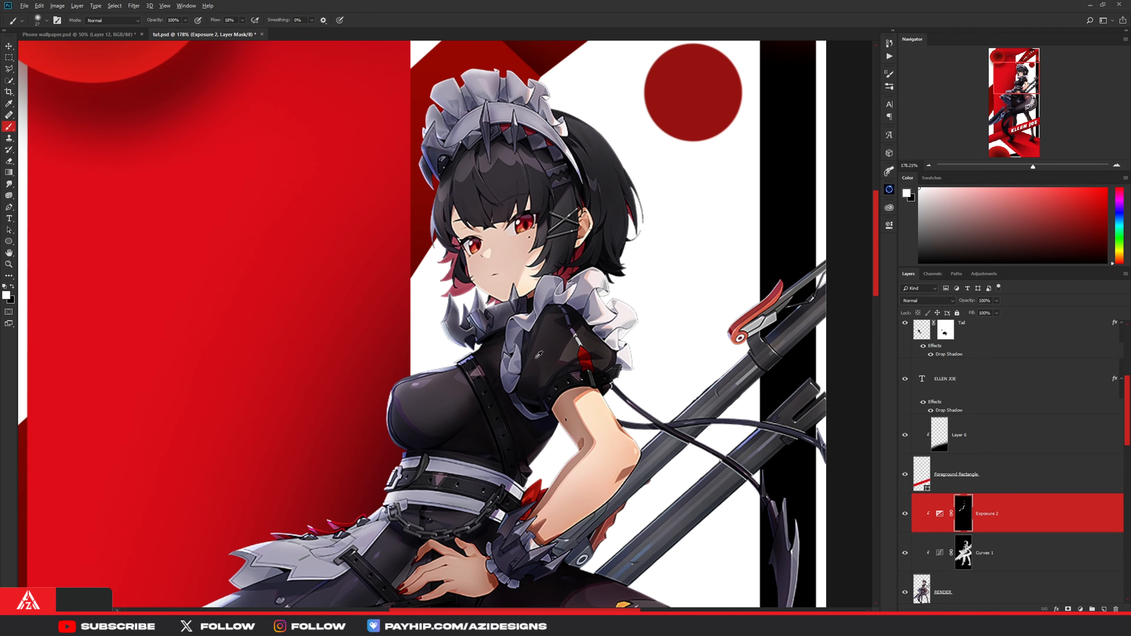
Step: Add a thin white highlight along the outer strands of hair on the front side of the face
{"action": "scroll", "coordinate": [536, 358], "scroll_direction": "down", "scroll_amount": 6}
{"action": "scroll", "coordinate": [529, 178], "scroll_direction": "up", "scroll_amount": 9}
{"action": "left_click_drag", "start_coordinate": [434, 236], "coordinate": [393, 317]}
{"action": "left_click_drag", "start_coordinate": [403, 332], "coordinate": [392, 332]}
{"action": "key", "text": "x"}
{"action": "key", "text": "x"}
{"action": "scroll", "coordinate": [425, 348], "scroll_direction": "down", "scroll_amount": 7}
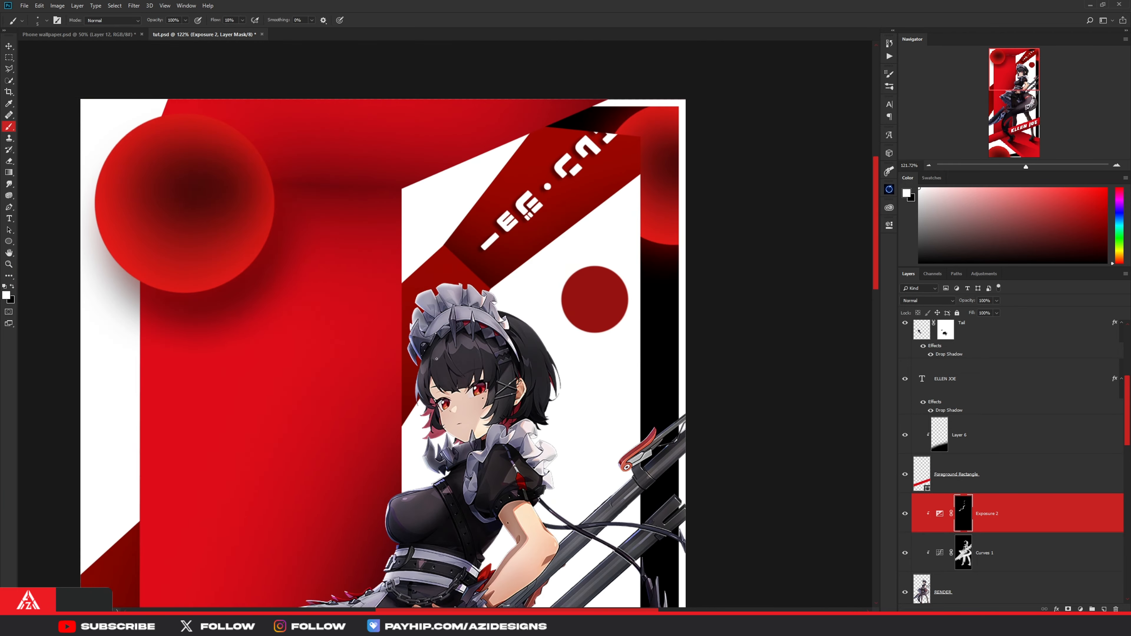
Step: Brighten the headdress frill across its top and down to the end at the back of the head
{"action": "scroll", "coordinate": [490, 338], "scroll_direction": "up", "scroll_amount": 9}
{"action": "mouse_move", "coordinate": [436, 212]}
{"action": "left_mouse_down"}
{"action": "mouse_move", "coordinate": [513, 253]}
{"action": "mouse_move", "coordinate": [502, 257]}
{"action": "mouse_move", "coordinate": [536, 281]}
{"action": "left_mouse_up"}
{"action": "key", "text": "x"}
{"action": "key", "text": "x"}
{"action": "scroll", "coordinate": [506, 252], "scroll_direction": "down", "scroll_amount": 1}
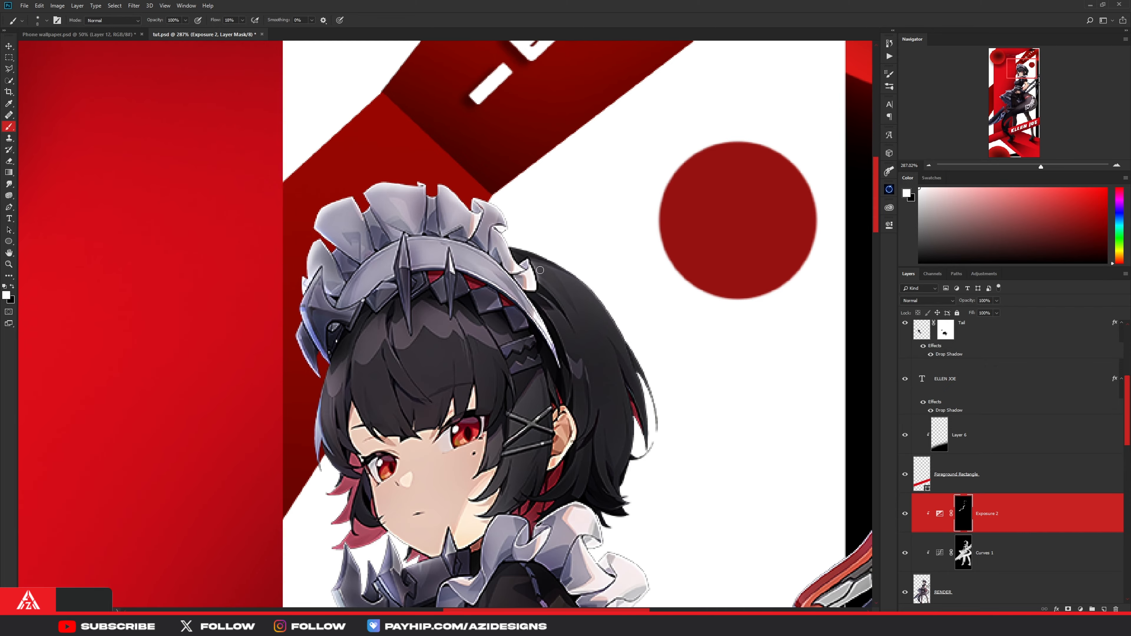
Step: Brush rim-light highlights on the Exposure 2 mask along the weapon's upper shafts and the thin tail cord behind the arm
{"action": "key", "text": "x"}
{"action": "scroll", "coordinate": [544, 271], "scroll_direction": "up", "scroll_amount": 9}
{"action": "scroll", "coordinate": [521, 272], "scroll_direction": "down", "scroll_amount": 20}
{"action": "scroll", "coordinate": [407, 265], "scroll_direction": "up", "scroll_amount": 13}
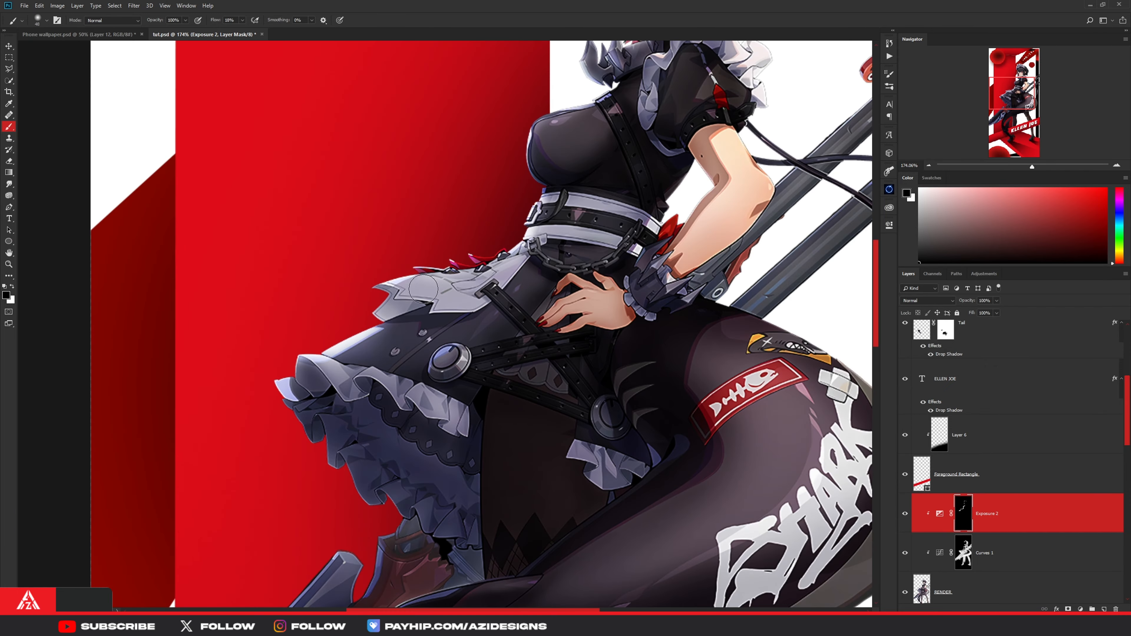
{"action": "key", "text": "x"}
{"action": "scroll", "coordinate": [423, 288], "scroll_direction": "down", "scroll_amount": 8}
{"action": "scroll", "coordinate": [557, 231], "scroll_direction": "up", "scroll_amount": 6}
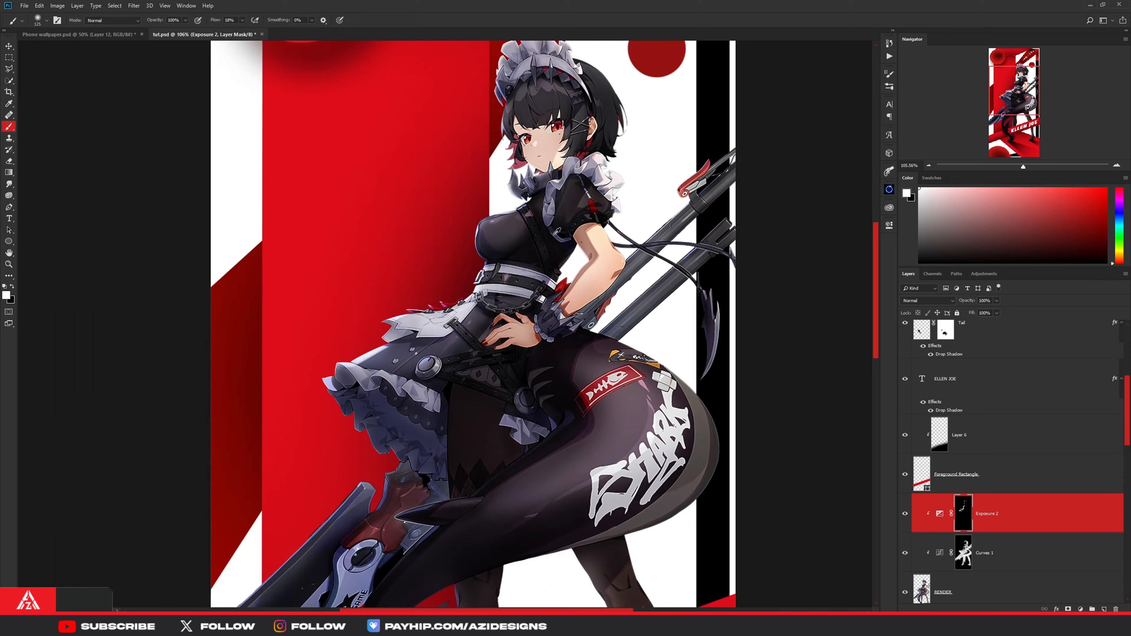
{"action": "scroll", "coordinate": [593, 256], "scroll_direction": "down", "scroll_amount": 3}
{"action": "scroll", "coordinate": [508, 341], "scroll_direction": "up", "scroll_amount": 7}
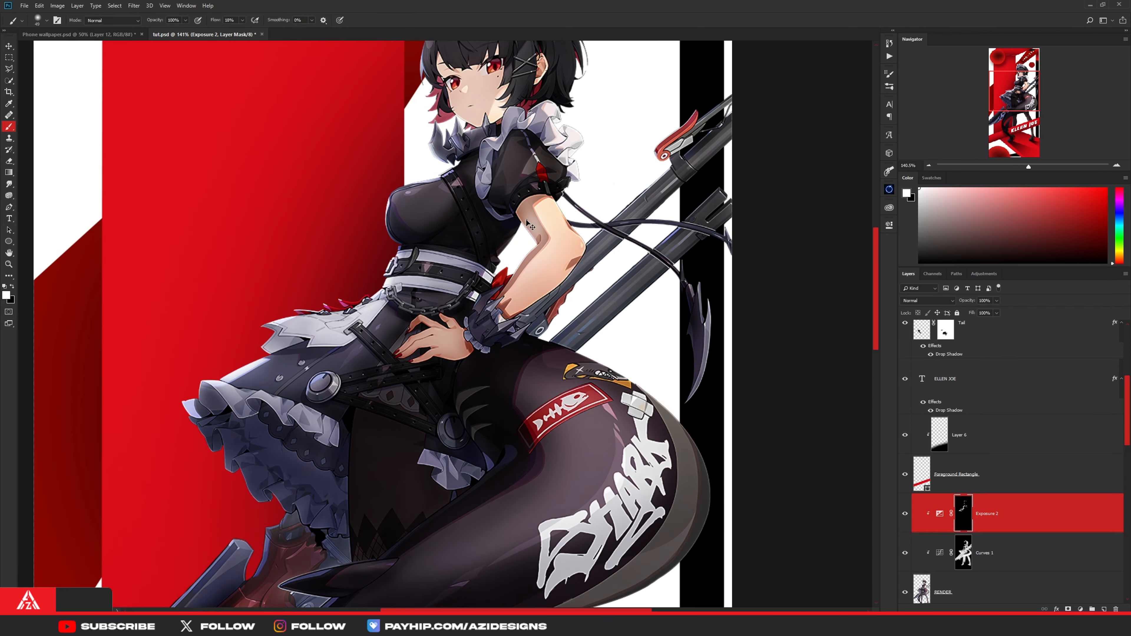
{"action": "scroll", "coordinate": [549, 317], "scroll_direction": "down", "scroll_amount": 7}
{"action": "scroll", "coordinate": [650, 203], "scroll_direction": "up", "scroll_amount": 13}
{"action": "left_click_drag", "start_coordinate": [569, 211], "coordinate": [625, 170]}
{"action": "key", "text": "bracketright"}
{"action": "key", "text": "bracketright"}
{"action": "key", "text": "bracketright"}
{"action": "key", "text": "bracketright"}
{"action": "key", "text": "bracketright"}
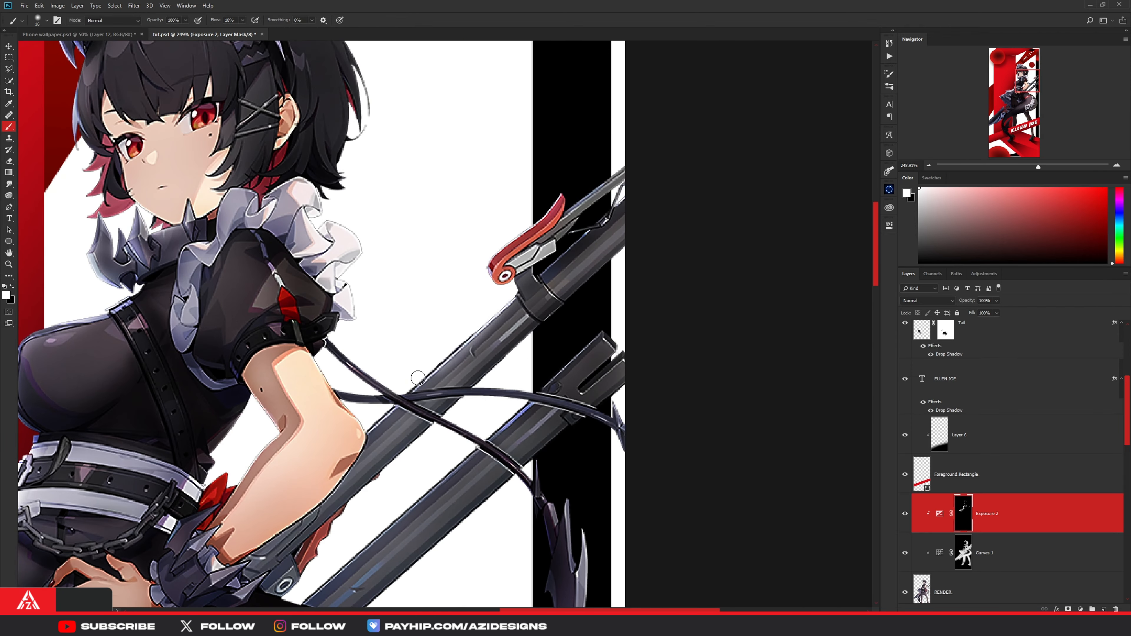
{"action": "left_click_drag", "start_coordinate": [600, 334], "coordinate": [542, 379]}
{"action": "scroll", "coordinate": [635, 384], "scroll_direction": "down", "scroll_amount": 1}
{"action": "left_click_drag", "start_coordinate": [409, 384], "coordinate": [581, 401]}
{"action": "scroll", "coordinate": [487, 330], "scroll_direction": "down", "scroll_amount": 4}
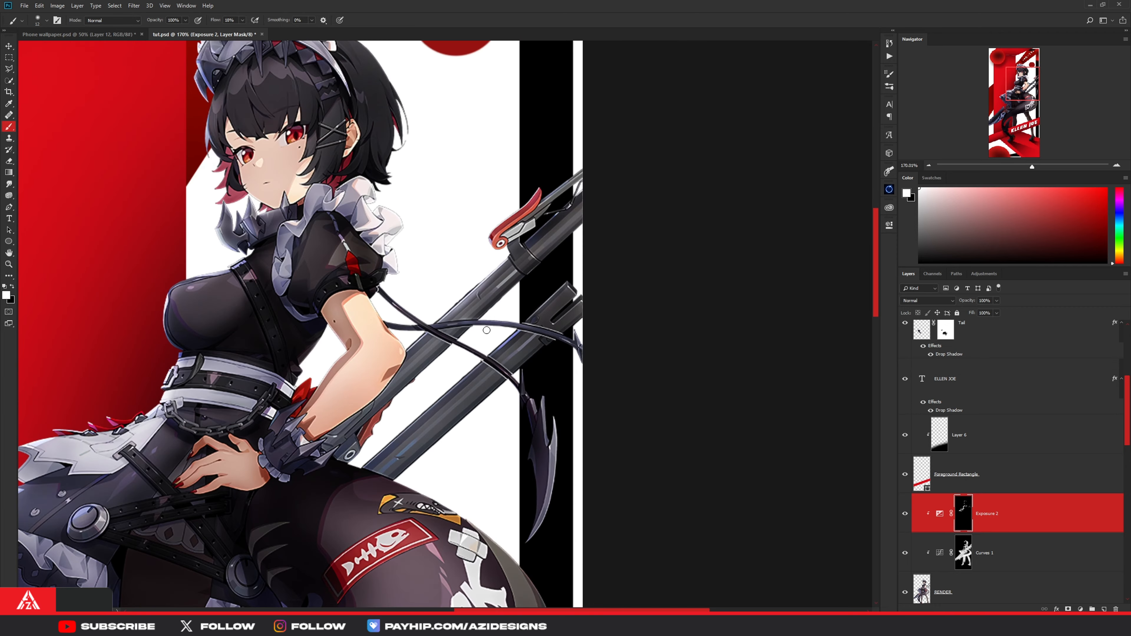
Step: Brighten the outer edge of the dark pointed tail tip that hangs over the black stripe beside the hip
{"action": "scroll", "coordinate": [463, 345], "scroll_direction": "down", "scroll_amount": 4}
{"action": "scroll", "coordinate": [467, 352], "scroll_direction": "up", "scroll_amount": 8}
{"action": "key", "text": "x"}
{"action": "scroll", "coordinate": [594, 357], "scroll_direction": "down", "scroll_amount": 4}
{"action": "key", "text": "x"}
{"action": "key", "text": "bracketright"}
{"action": "key", "text": "bracketright"}
{"action": "key", "text": "bracketright"}
{"action": "mouse_move", "coordinate": [588, 341]}
{"action": "left_mouse_down"}
{"action": "mouse_move", "coordinate": [614, 371]}
{"action": "mouse_move", "coordinate": [575, 450]}
{"action": "left_mouse_up"}
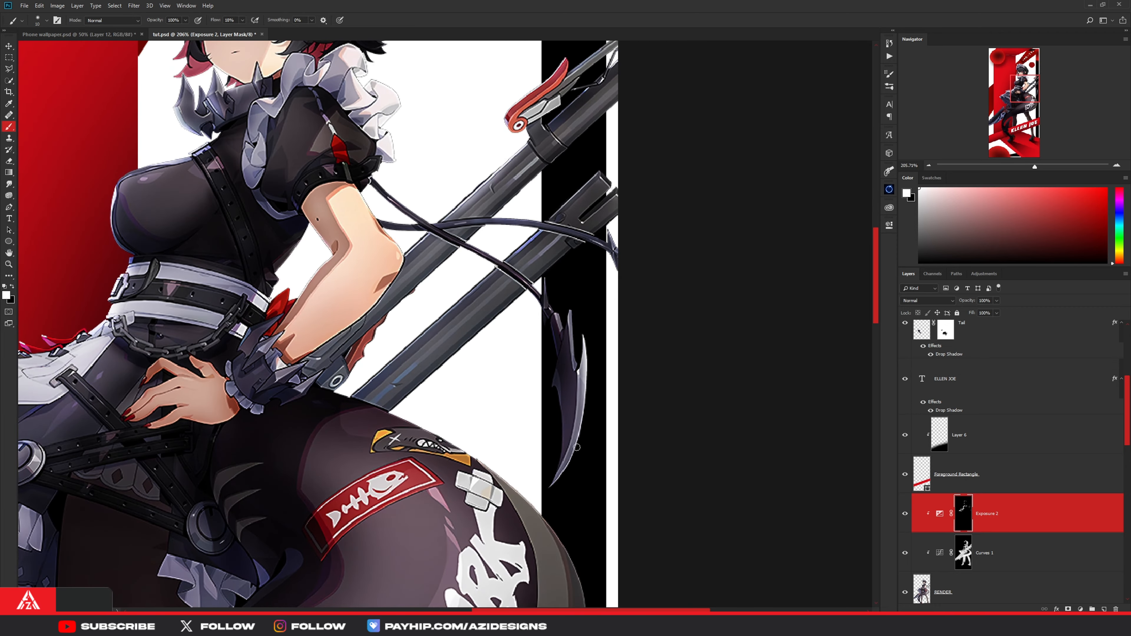
{"action": "scroll", "coordinate": [595, 379], "scroll_direction": "down", "scroll_amount": 3}
{"action": "scroll", "coordinate": [595, 379], "scroll_direction": "down", "scroll_amount": 6}
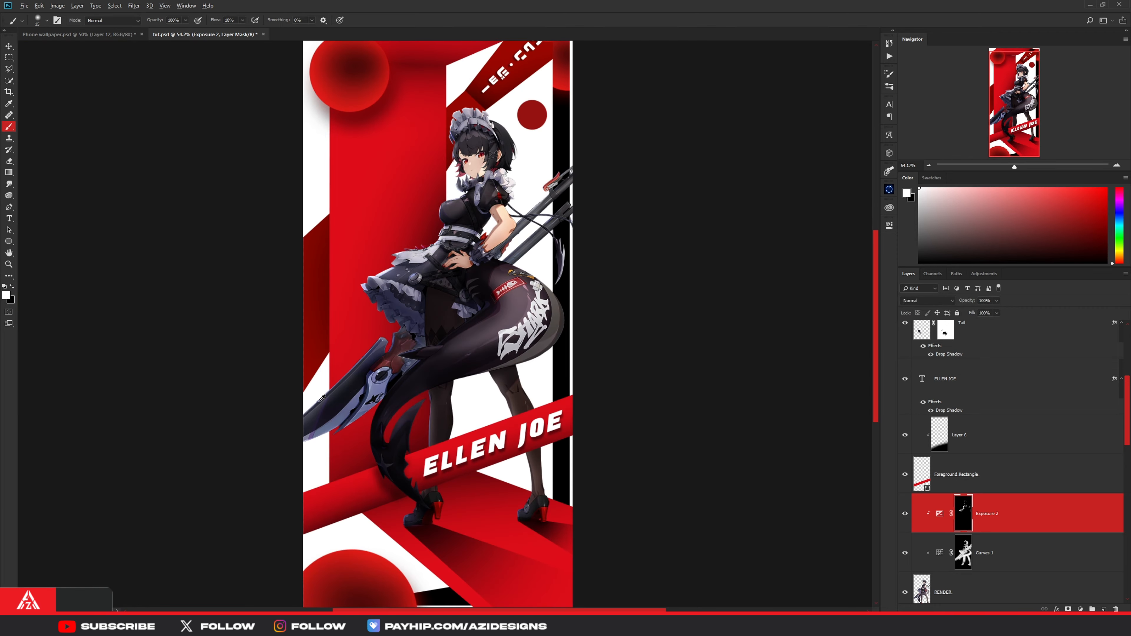
Step: Enlarge the brush and add highlights along the weapon's blade beneath the skirt
{"action": "scroll", "coordinate": [312, 446], "scroll_direction": "up", "scroll_amount": 6}
{"action": "key", "text": "bracketright"}
{"action": "key", "text": "bracketright"}
{"action": "key", "text": "bracketright"}
{"action": "key", "text": "bracketright"}
{"action": "key", "text": "bracketright"}
{"action": "key", "text": "bracketright"}
{"action": "key", "text": "bracketright"}
{"action": "scroll", "coordinate": [259, 436], "scroll_direction": "down", "scroll_amount": 5}
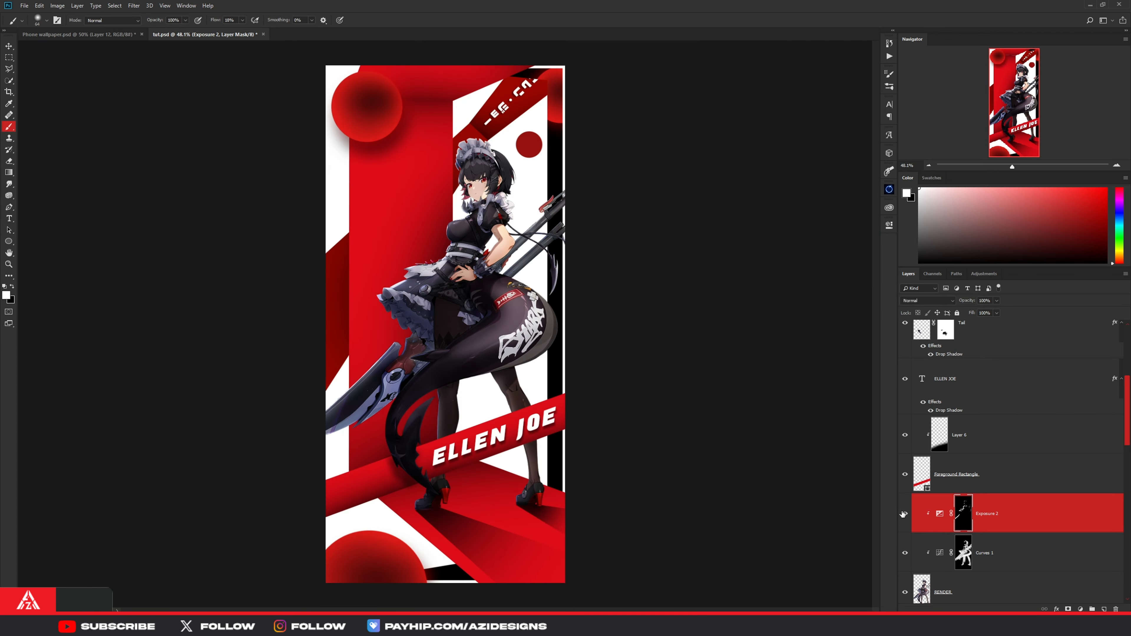
Step: Reduce the brush size and paint a thin rim light down the outer edge of the front leg behind the tail
{"action": "scroll", "coordinate": [364, 400], "scroll_direction": "up", "scroll_amount": 6}
{"action": "key", "text": "bracketleft"}
{"action": "key", "text": "bracketleft"}
{"action": "key", "text": "bracketleft"}
{"action": "key", "text": "bracketleft"}
{"action": "key", "text": "bracketleft"}
{"action": "key", "text": "bracketleft"}
{"action": "key", "text": "bracketleft"}
{"action": "scroll", "coordinate": [365, 401], "scroll_direction": "down", "scroll_amount": 5}
{"action": "scroll", "coordinate": [438, 452], "scroll_direction": "up", "scroll_amount": 7}
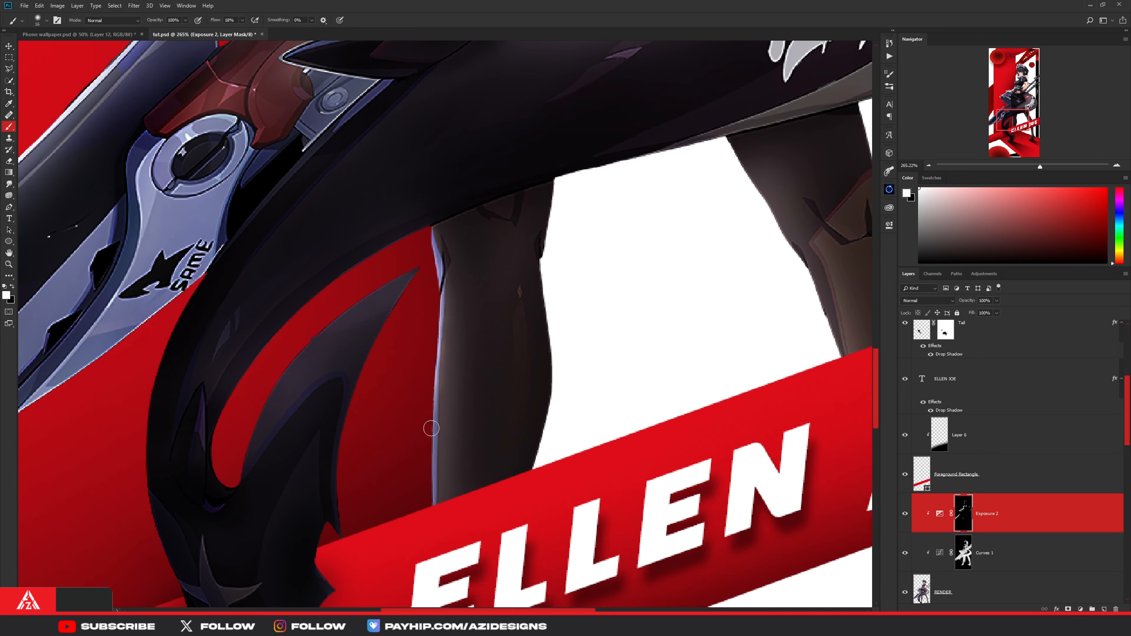
{"action": "key", "text": "bracketleft"}
{"action": "key", "text": "bracketleft"}
{"action": "key", "text": "bracketleft"}
{"action": "key", "text": "bracketleft"}
{"action": "left_click_drag", "start_coordinate": [401, 483], "coordinate": [392, 497]}
{"action": "mouse_move", "coordinate": [376, 550]}
{"action": "left_mouse_down"}
{"action": "mouse_move", "coordinate": [471, 450]}
{"action": "mouse_move", "coordinate": [402, 540]}
{"action": "left_mouse_up"}
Step: Continue the rim light along the front edge of the other leg, from its shoe up to the red banner
{"action": "scroll", "coordinate": [402, 539], "scroll_direction": "down", "scroll_amount": 9}
{"action": "scroll", "coordinate": [641, 486], "scroll_direction": "up", "scroll_amount": 8}
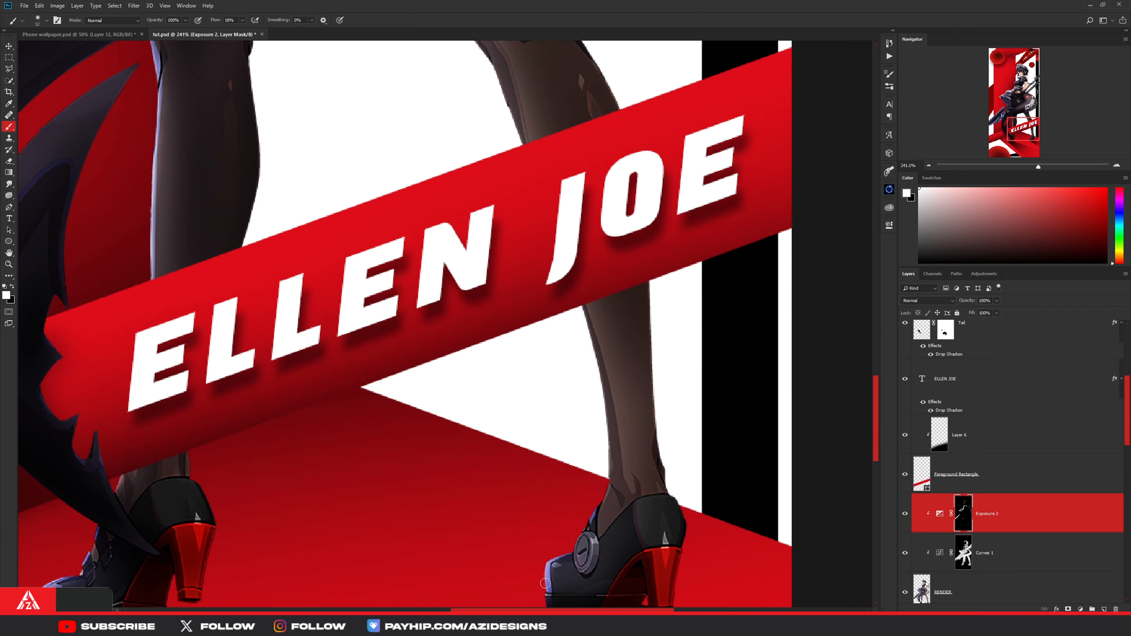
{"action": "scroll", "coordinate": [596, 503], "scroll_direction": "down", "scroll_amount": 1}
{"action": "mouse_move", "coordinate": [581, 521]}
{"action": "left_mouse_down"}
{"action": "mouse_move", "coordinate": [611, 445]}
{"action": "mouse_move", "coordinate": [607, 363]}
{"action": "left_mouse_up"}
Step: Refine the Exposure 2 highlights with a larger brush, adding light in white and trimming the excess in black
{"action": "scroll", "coordinate": [607, 363], "scroll_direction": "up", "scroll_amount": 6}
{"action": "key", "text": "bracketright"}
{"action": "key", "text": "bracketright"}
{"action": "key", "text": "bracketright"}
{"action": "key", "text": "bracketright"}
{"action": "key", "text": "bracketright"}
{"action": "key", "text": "bracketright"}
{"action": "key", "text": "bracketright"}
{"action": "mouse_move", "coordinate": [467, 192]}
{"action": "left_mouse_down"}
{"action": "mouse_move", "coordinate": [500, 295]}
{"action": "mouse_move", "coordinate": [499, 251]}
{"action": "left_mouse_up"}
{"action": "key", "text": "x"}
{"action": "left_click_drag", "start_coordinate": [450, 174], "coordinate": [423, 130]}
{"action": "scroll", "coordinate": [451, 174], "scroll_direction": "down", "scroll_amount": 6}
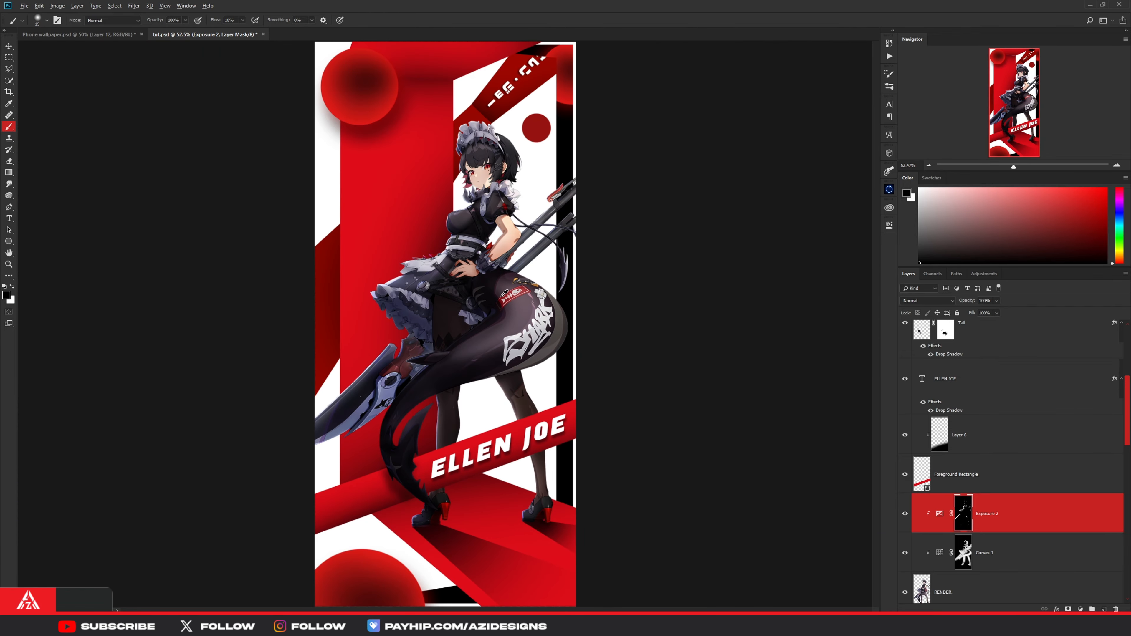
Step: Paint a broad soft highlight across the upper tail and a rim light along the upper edge of its small fin
{"action": "key", "text": "x"}
{"action": "scroll", "coordinate": [418, 362], "scroll_direction": "up", "scroll_amount": 6}
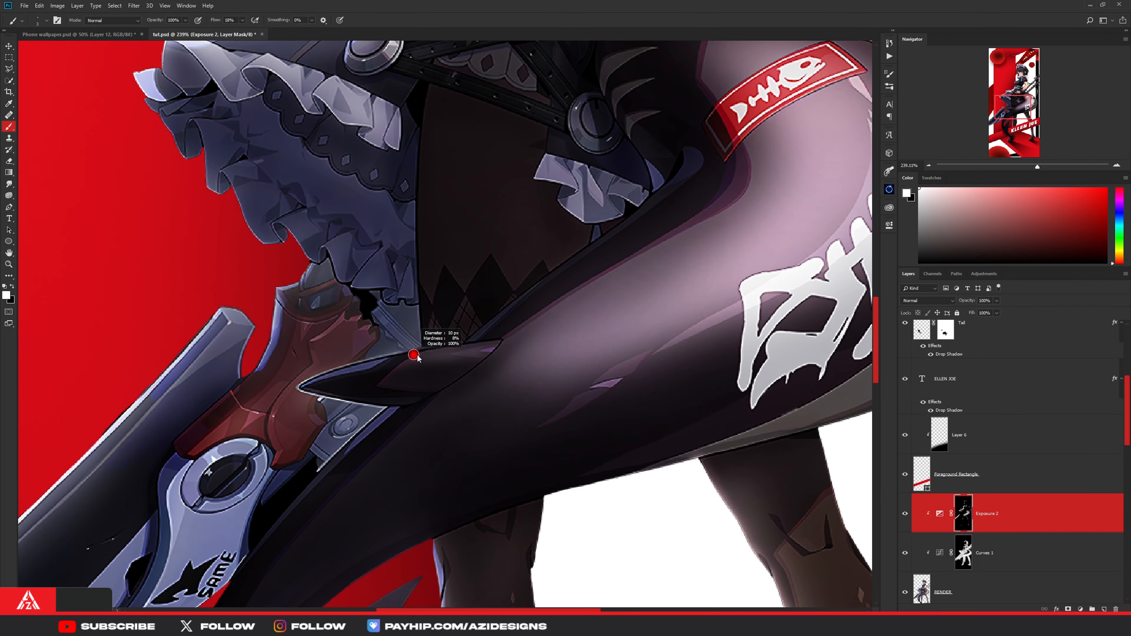
{"action": "left_click_drag", "start_coordinate": [347, 367], "coordinate": [463, 344]}
{"action": "key", "text": "bracketright"}
{"action": "key", "text": "bracketright"}
{"action": "key", "text": "bracketright"}
{"action": "key", "text": "bracketright"}
{"action": "scroll", "coordinate": [463, 344], "scroll_direction": "down", "scroll_amount": 8}
{"action": "scroll", "coordinate": [844, 492], "scroll_direction": "up", "scroll_amount": 2}
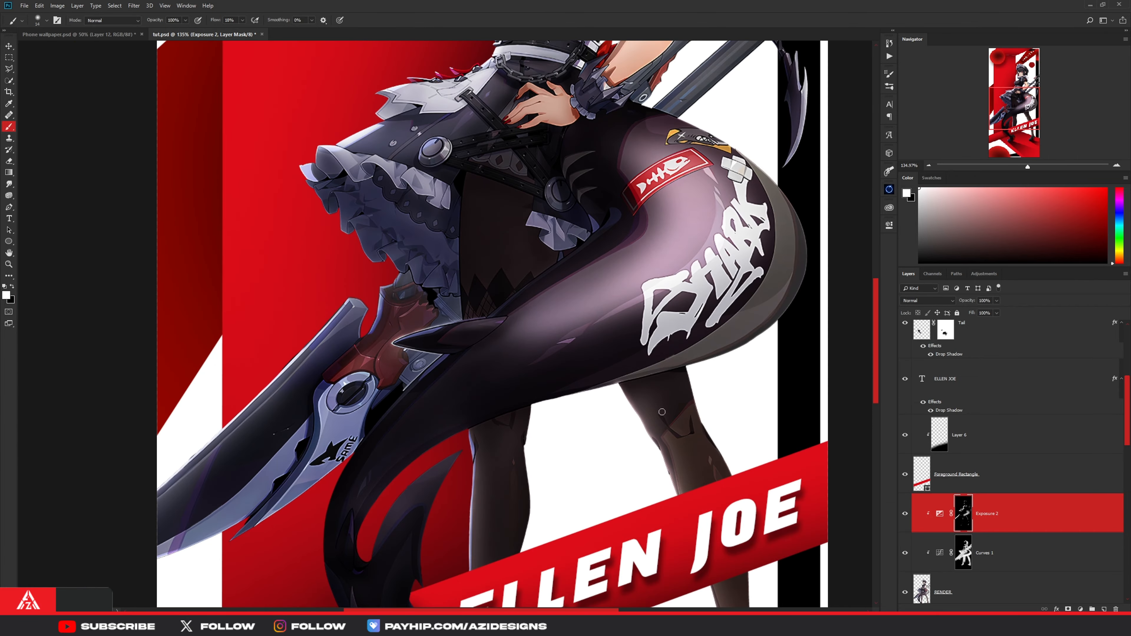
{"action": "scroll", "coordinate": [845, 491], "scroll_direction": "down", "scroll_amount": 2}
{"action": "scroll", "coordinate": [425, 352], "scroll_direction": "up", "scroll_amount": 8}
Step: Trim the highlight around the tail's small fin with a smaller black brush on the Exposure 2 mask
{"action": "key", "text": "x"}
{"action": "key", "text": "bracketleft"}
{"action": "key", "text": "bracketleft"}
{"action": "key", "text": "bracketleft"}
{"action": "key", "text": "bracketleft"}
{"action": "key", "text": "bracketleft"}
{"action": "key", "text": "bracketleft"}
{"action": "key", "text": "bracketleft"}
{"action": "key", "text": "bracketleft"}
{"action": "left_click_drag", "start_coordinate": [348, 379], "coordinate": [461, 349]}
{"action": "scroll", "coordinate": [462, 349], "scroll_direction": "down", "scroll_amount": 8}
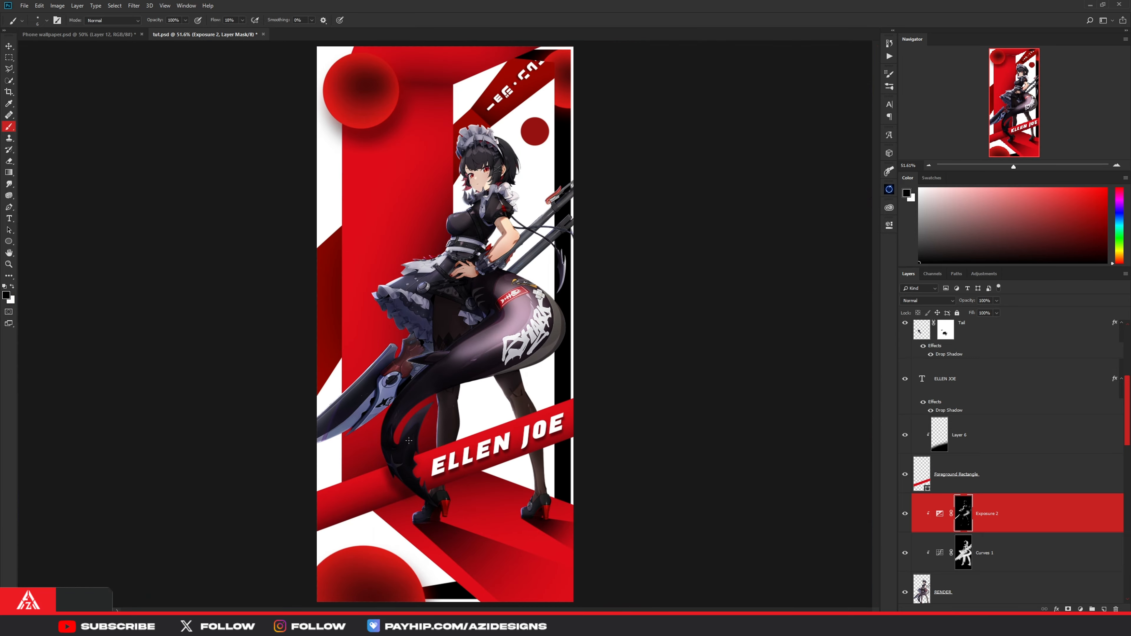
Step: Add a darkening Curves adjustment above Curves 1, clipped to the character and limited by its mask to selected areas
{"action": "scroll", "coordinate": [951, 557], "scroll_direction": "down", "scroll_amount": 1}
{"action": "scroll", "coordinate": [431, 356], "scroll_direction": "up", "scroll_amount": 1}
{"action": "left_click", "coordinate": [992, 513]}
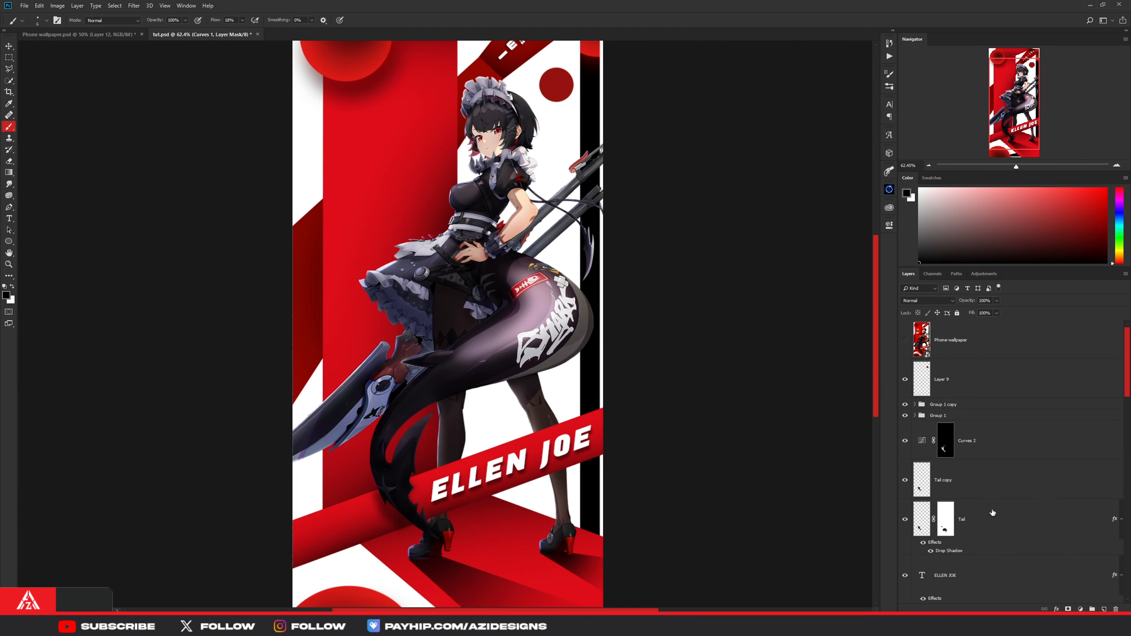
{"action": "left_click", "coordinate": [1081, 609]}
{"action": "left_click", "coordinate": [1075, 496]}
{"action": "left_click_drag", "start_coordinate": [818, 317], "coordinate": [816, 339]}
{"action": "key", "text": "Delete"}
{"action": "scroll", "coordinate": [445, 339], "scroll_direction": "down", "scroll_amount": 1}
{"action": "left_click", "coordinate": [995, 476]}
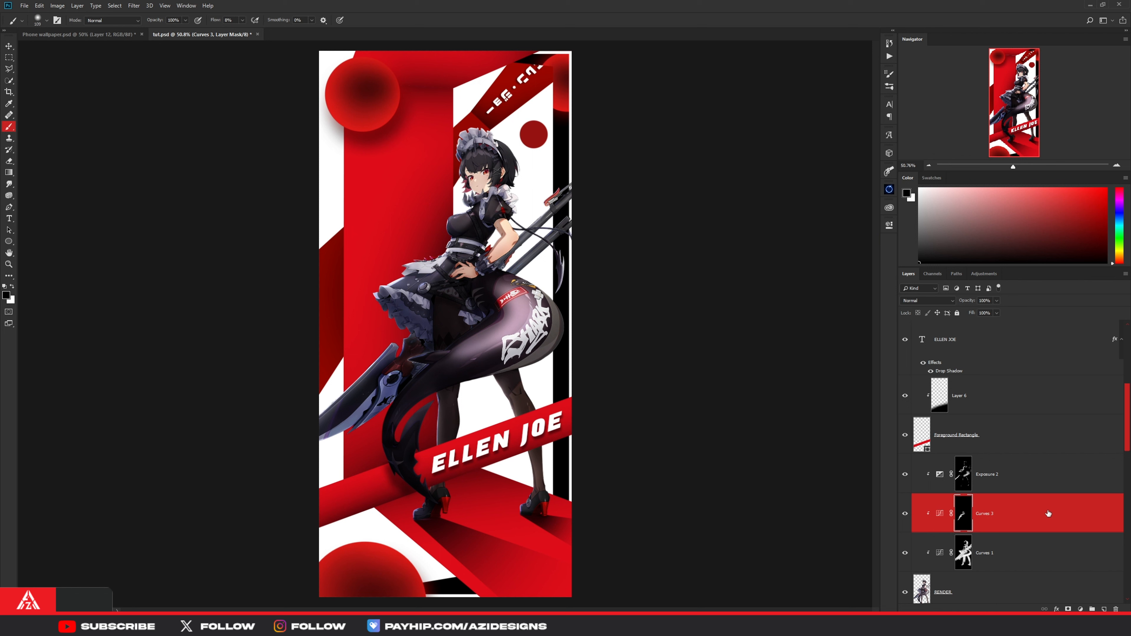
Step: Add a Hue/Saturation adjustment above Curves 3 and replace its mask with a copy of the Exposure 2 mask
{"action": "left_click", "coordinate": [1080, 609]}
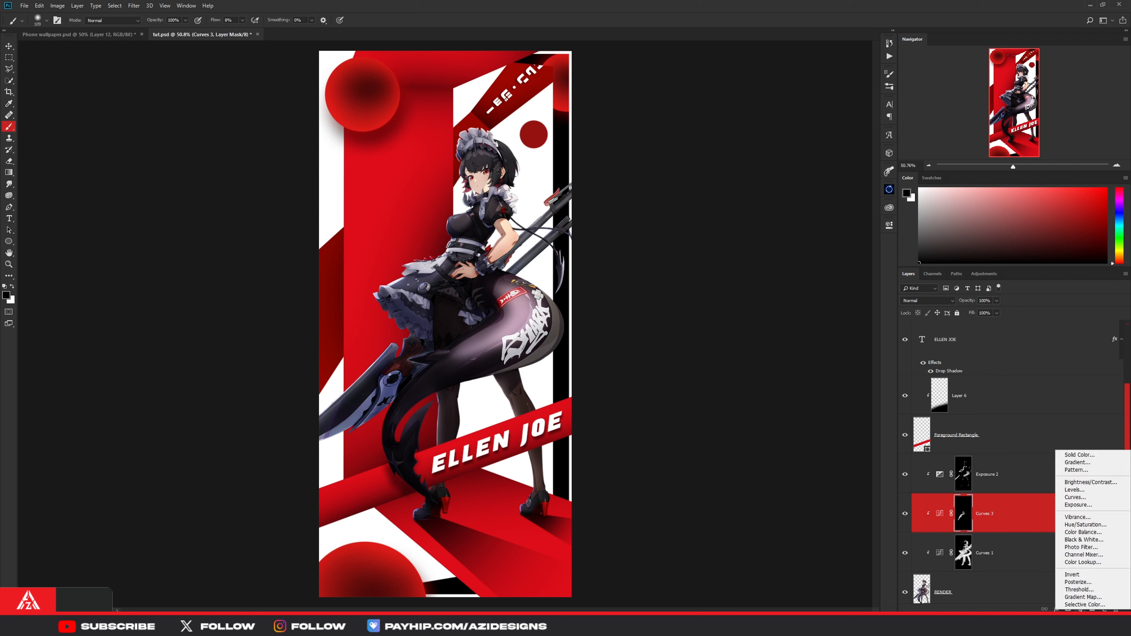
{"action": "left_click", "coordinate": [1082, 525]}
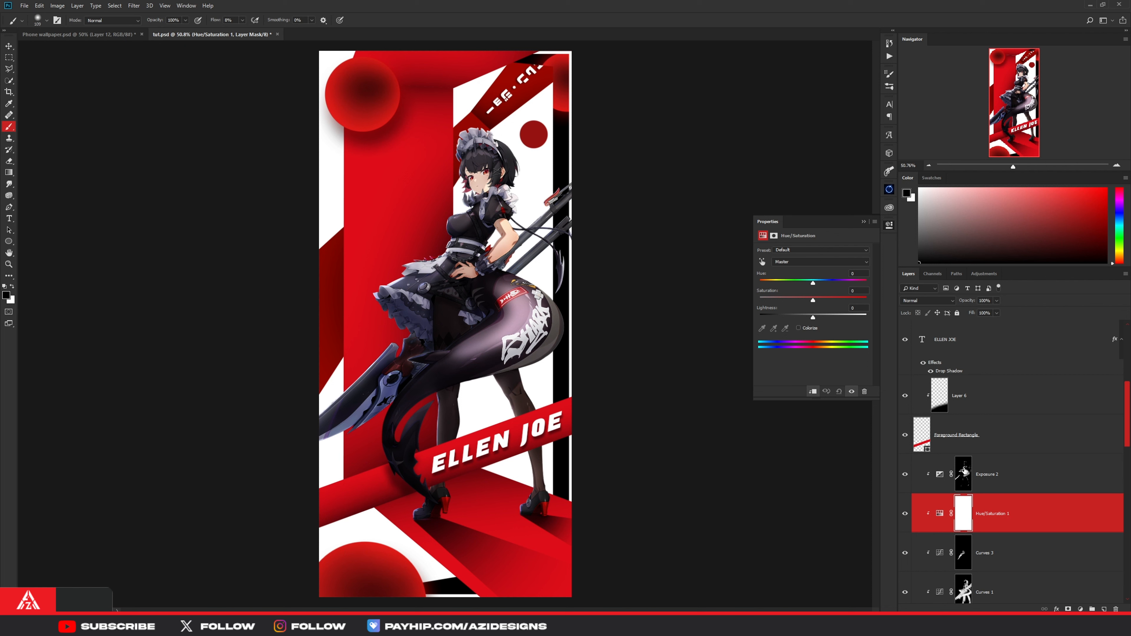
{"action": "left_click_drag", "start_coordinate": [964, 470], "coordinate": [965, 514]}
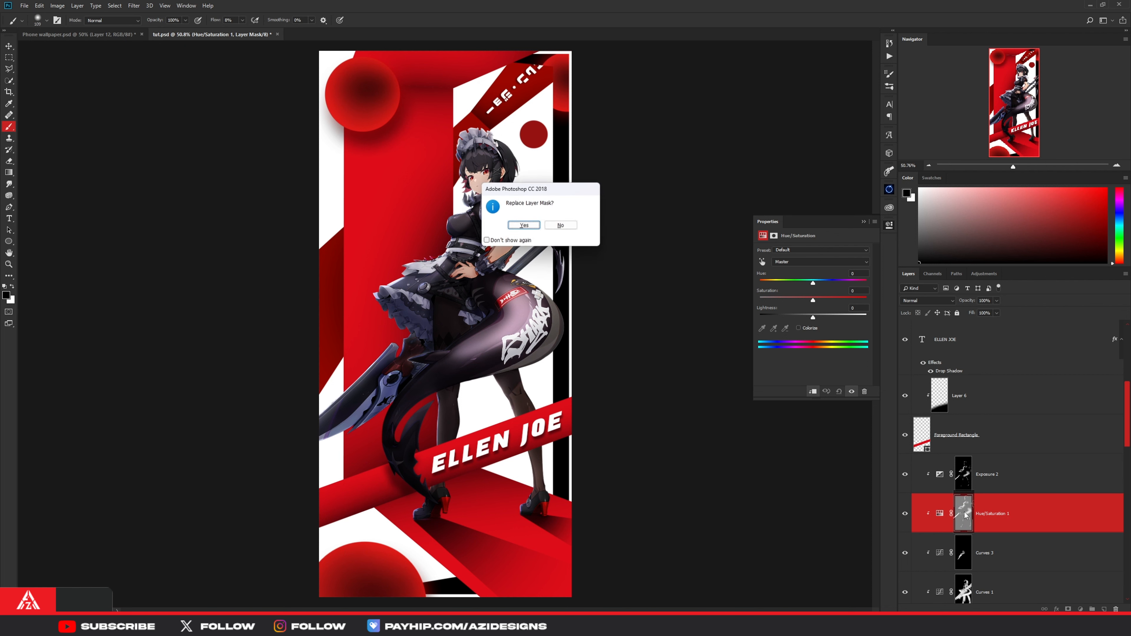
{"action": "left_click", "coordinate": [525, 225]}
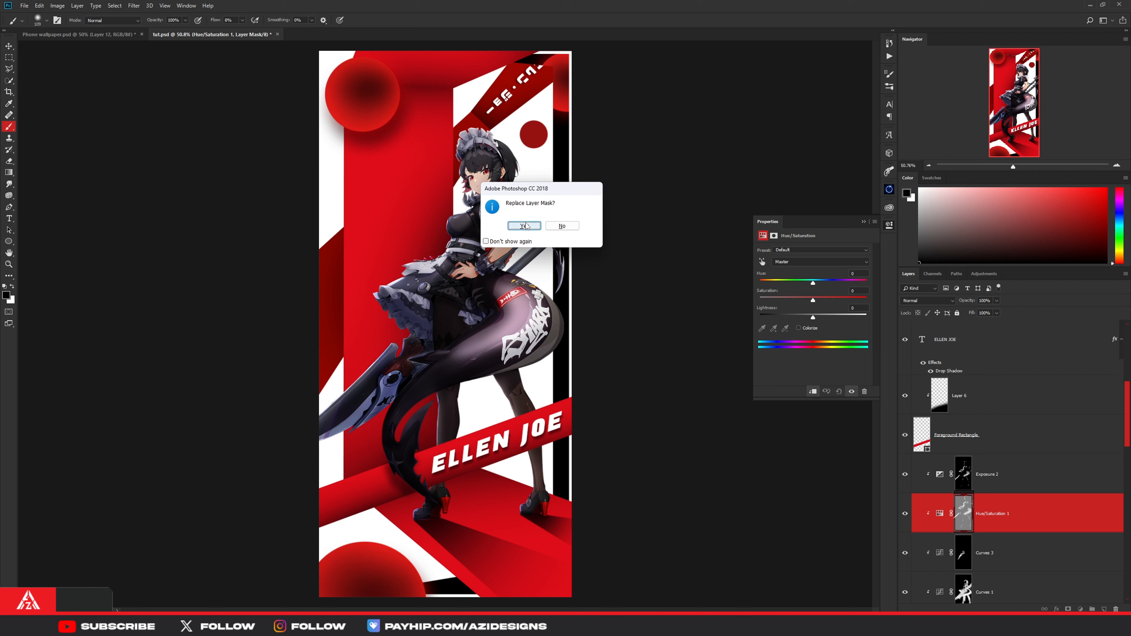
{"action": "left_click", "coordinate": [940, 514]}
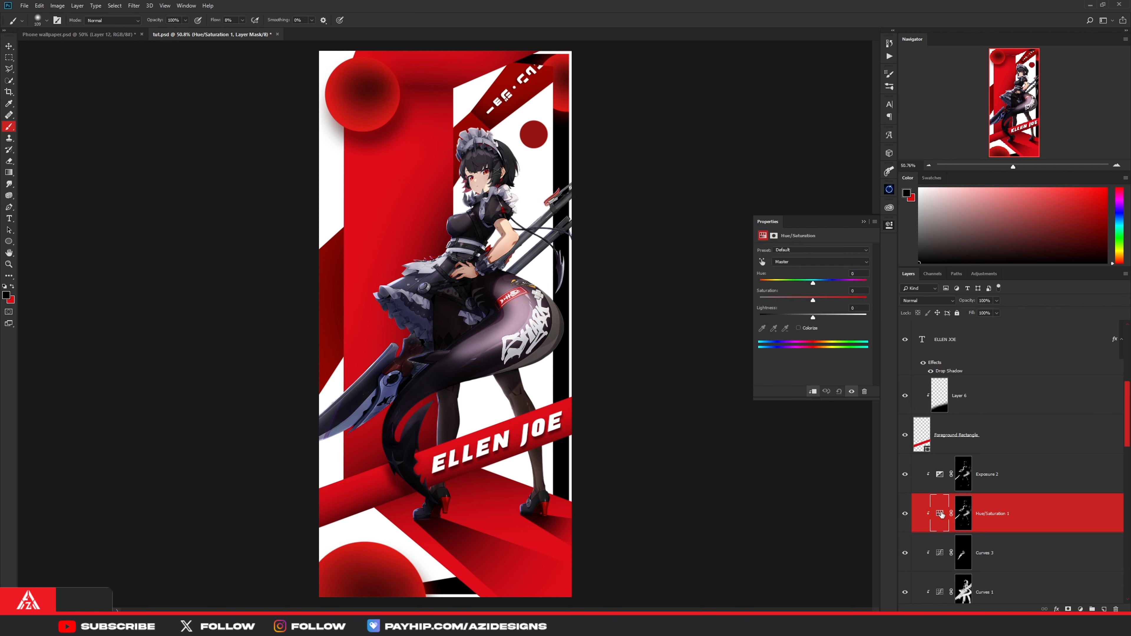
Step: Colorize the highlights red in Hue/Saturation 1 by enabling Colorize and raising Saturation to 90
{"action": "left_click", "coordinate": [798, 329]}
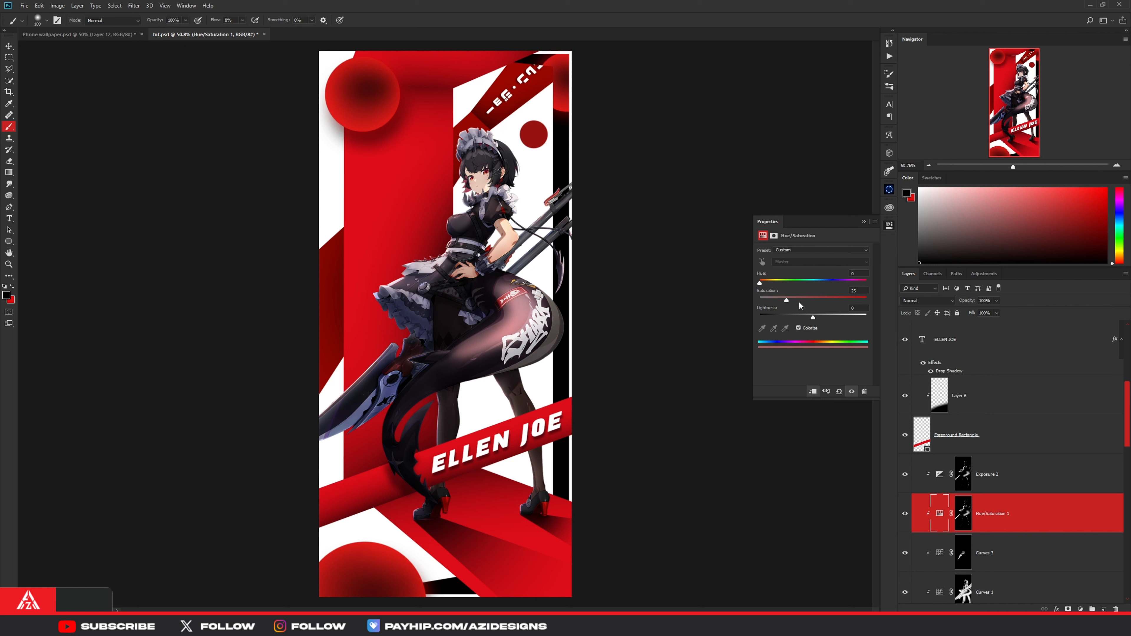
{"action": "left_click_drag", "start_coordinate": [788, 300], "coordinate": [855, 302]}
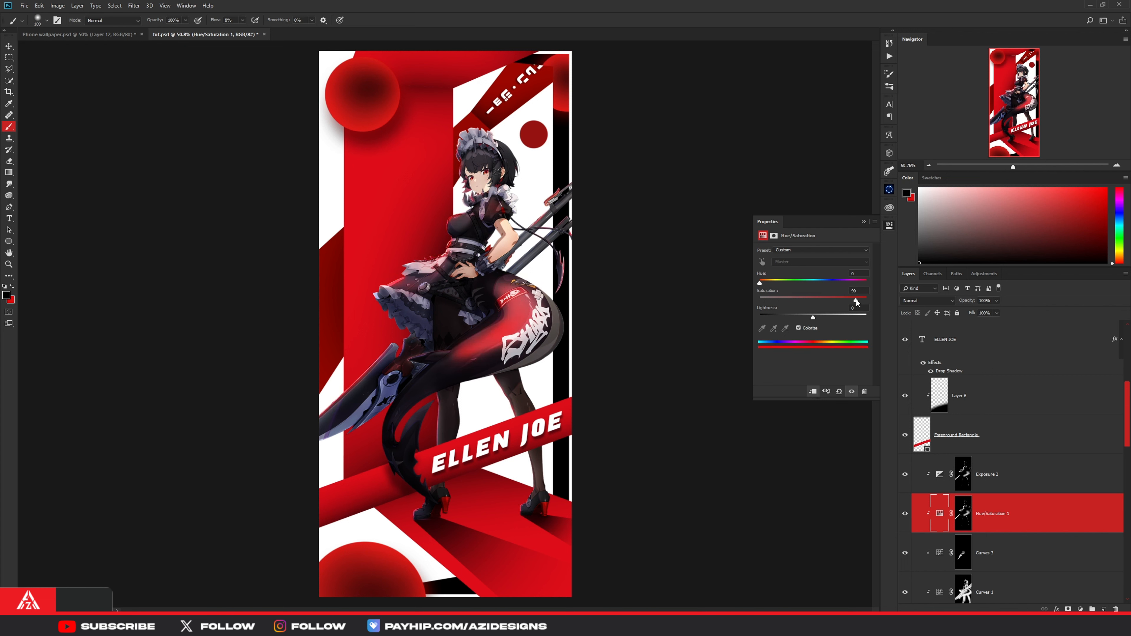
{"action": "left_click", "coordinate": [890, 226]}
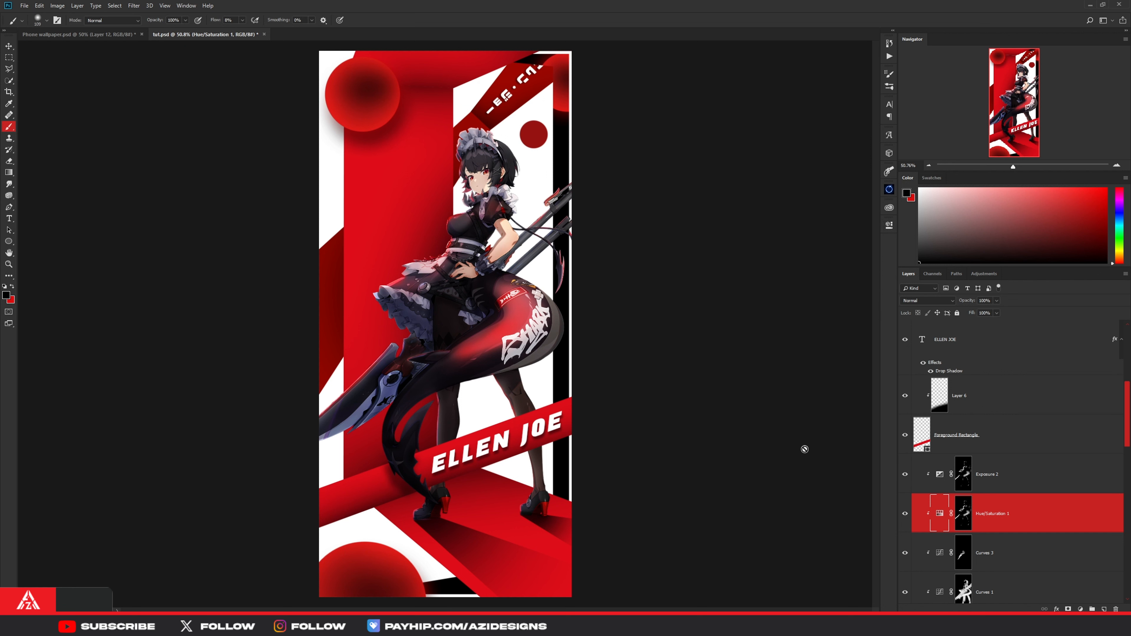
{"action": "key", "text": "v"}
{"action": "left_click", "coordinate": [1082, 610]}
{"action": "left_click", "coordinate": [1013, 528]}
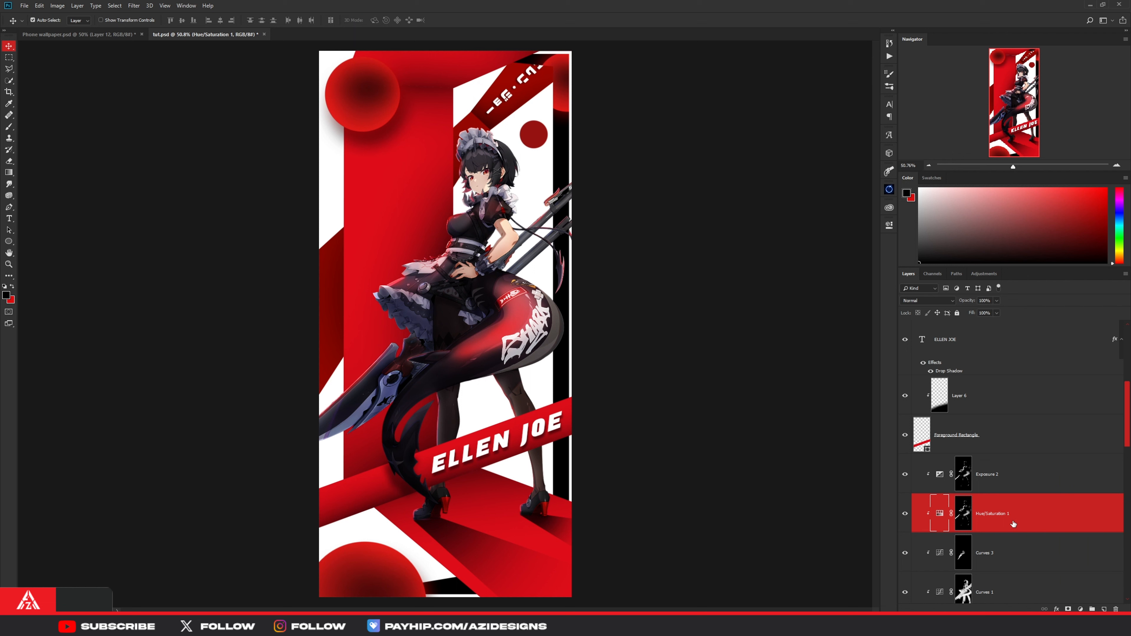
{"action": "key", "text": "ctrl+j"}
{"action": "key", "text": "ctrl+alt+g"}
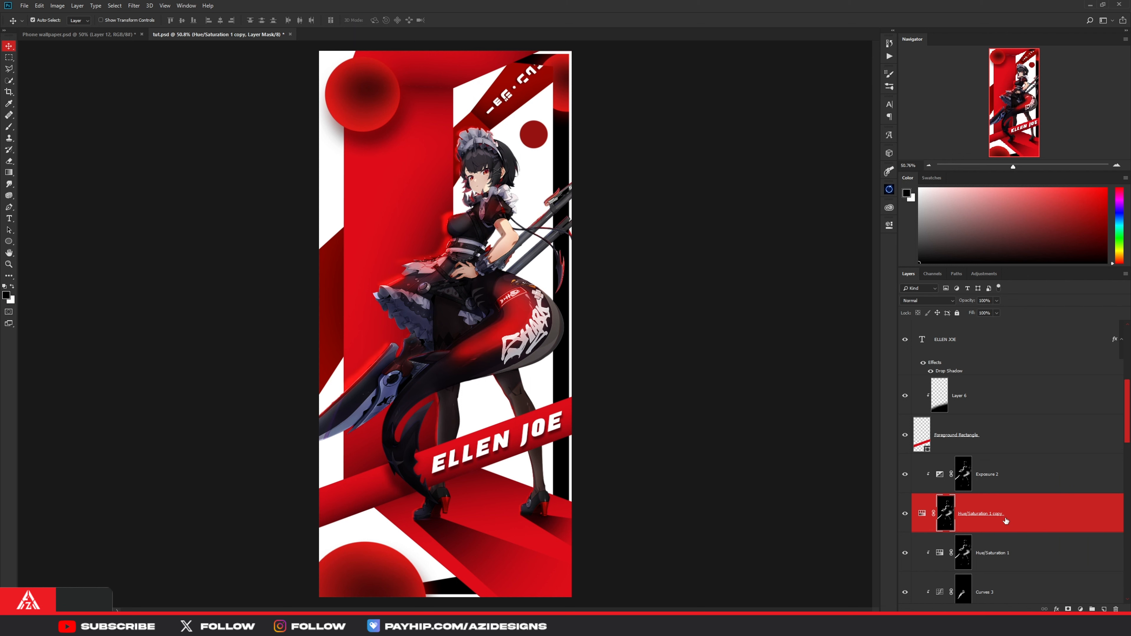
{"action": "key", "text": "ctrl+2"}
{"action": "key", "text": "Delete"}
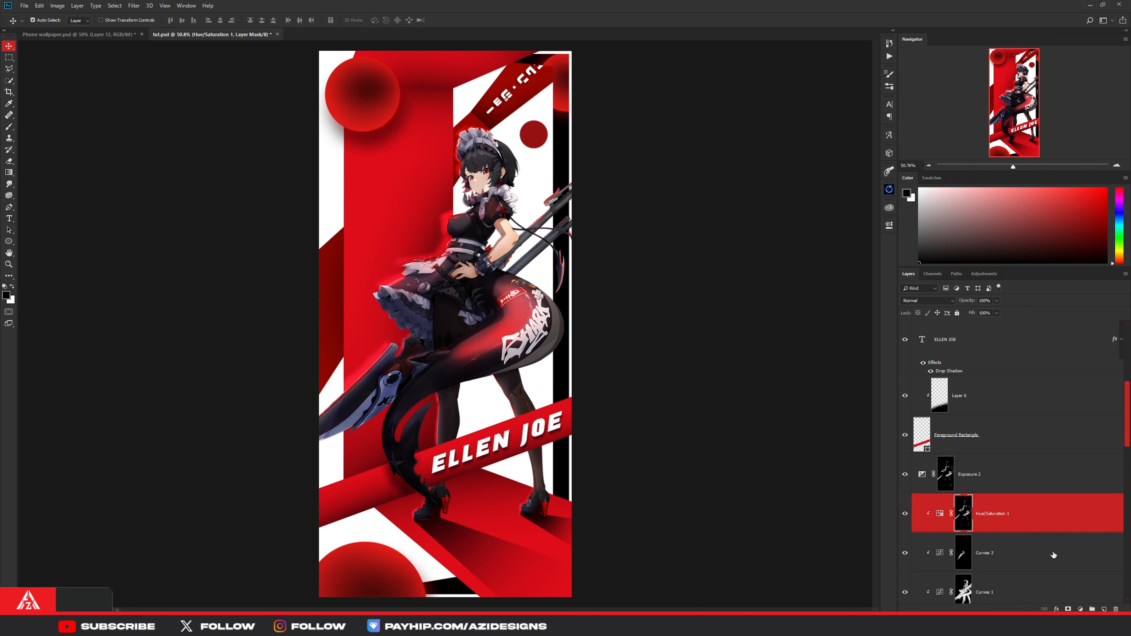
Step: Add another Hue/Saturation adjustment above Hue/Saturation 1 and clip it to the character render
{"action": "left_click", "coordinate": [1080, 609]}
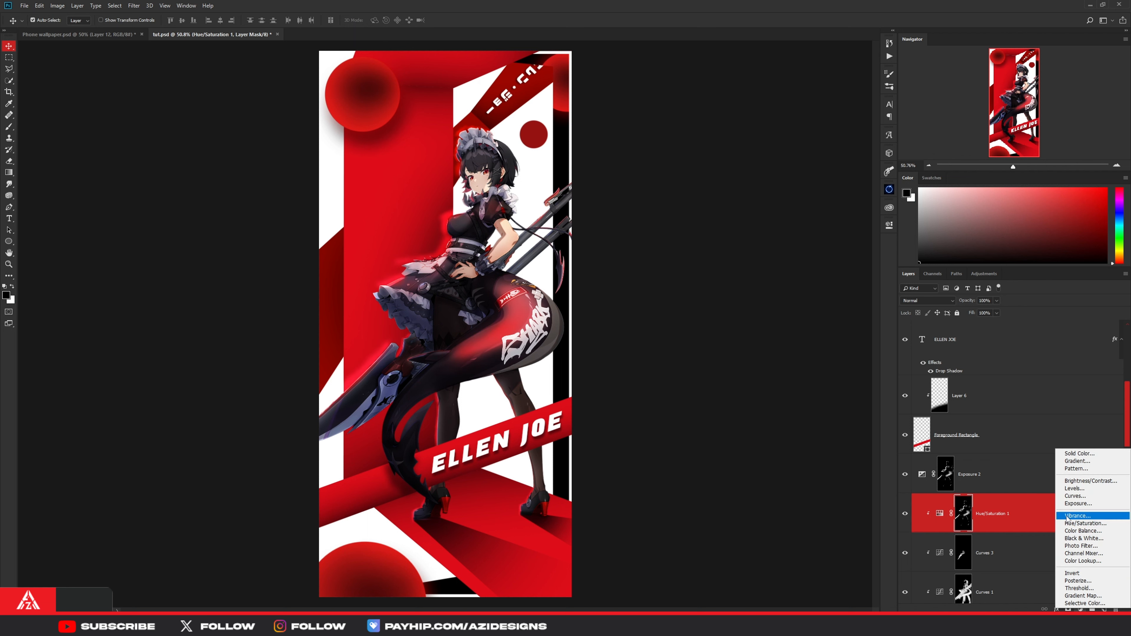
{"action": "left_click", "coordinate": [1070, 524]}
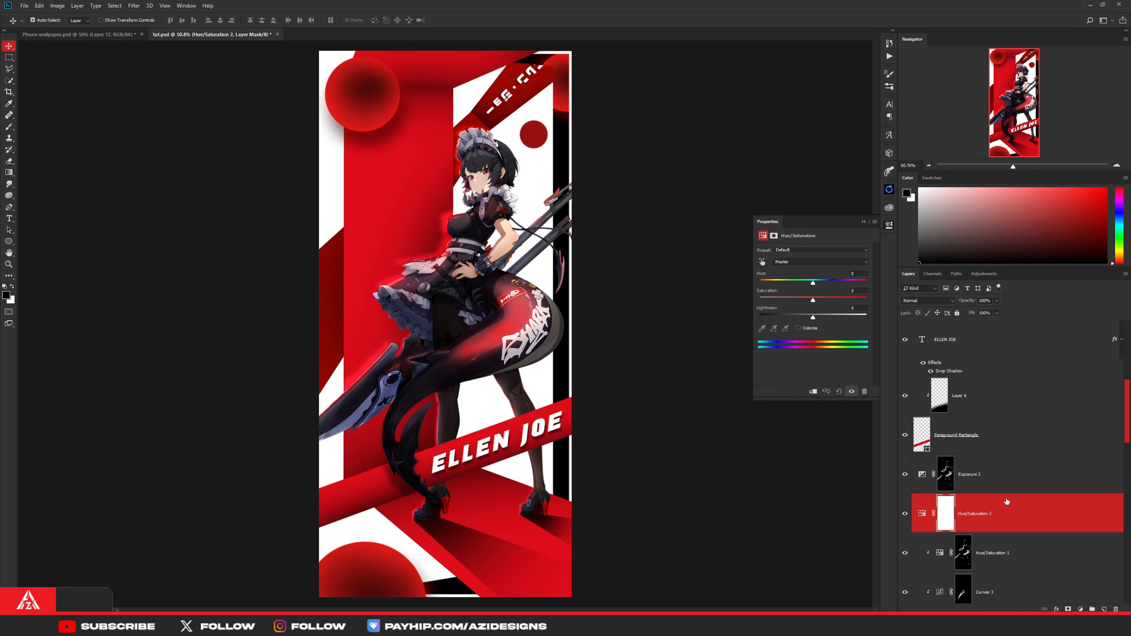
{"action": "right_click", "coordinate": [1006, 501]}
{"action": "left_click", "coordinate": [1038, 308]}
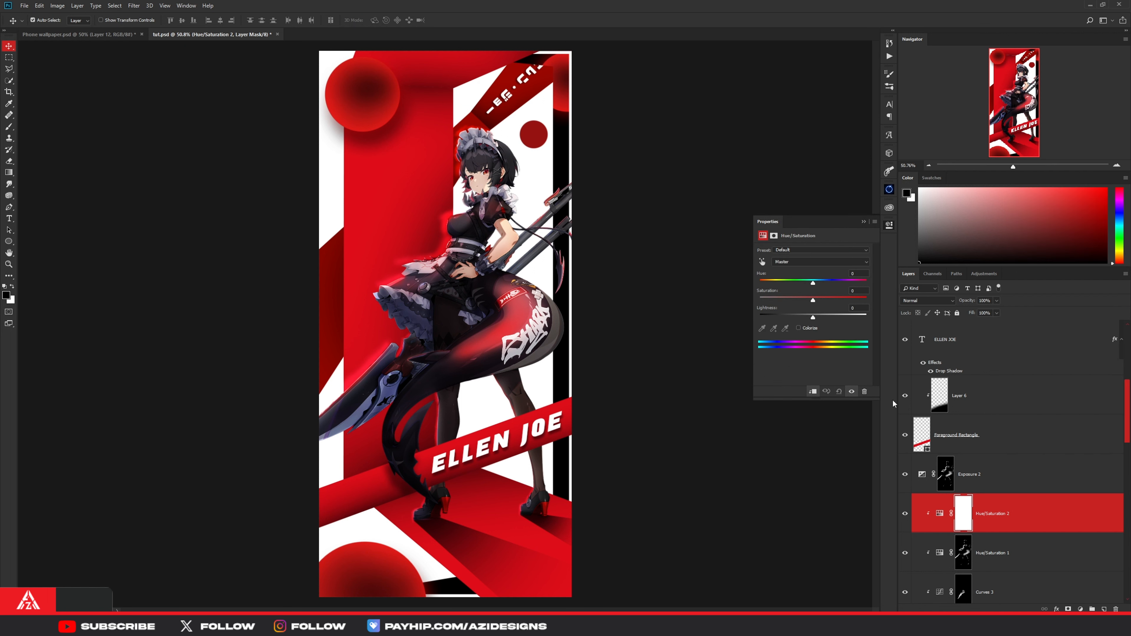
Step: Enable Colorize on the second Hue/Saturation adjustment and raise its Saturation to about 79 for a red tint
{"action": "left_click", "coordinate": [800, 327]}
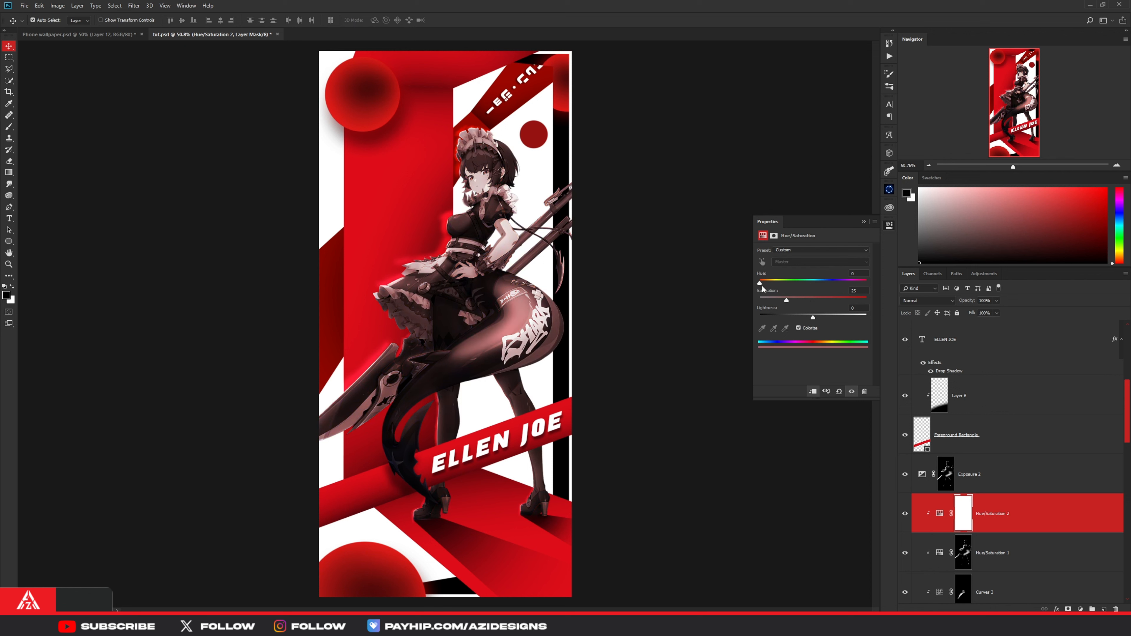
{"action": "left_click_drag", "start_coordinate": [786, 302], "coordinate": [842, 305]}
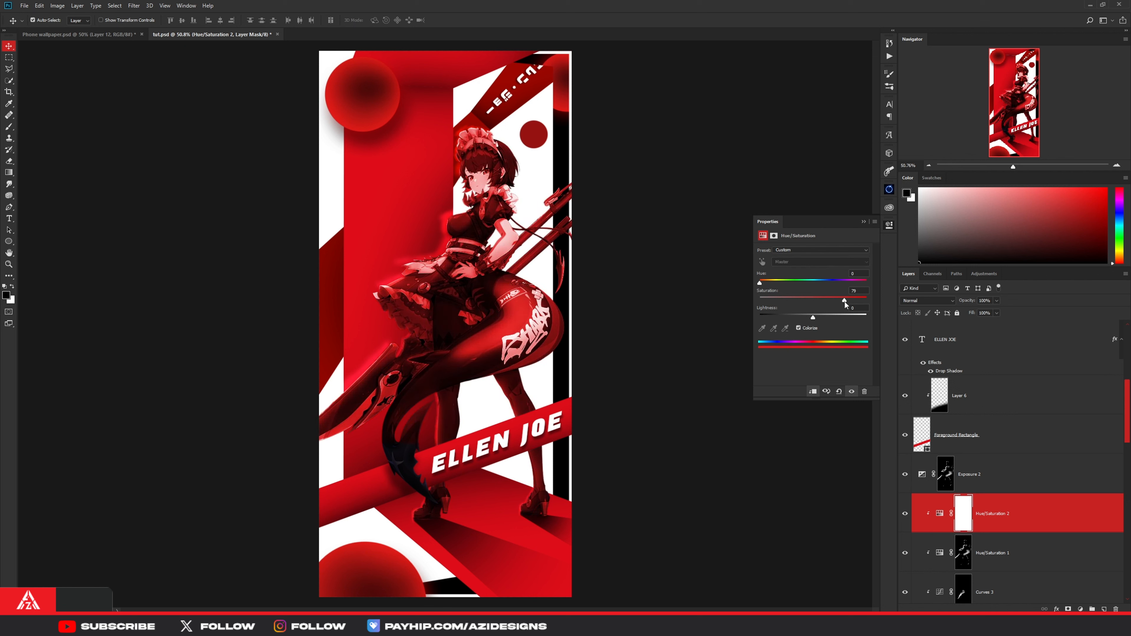
{"action": "left_click", "coordinate": [889, 226]}
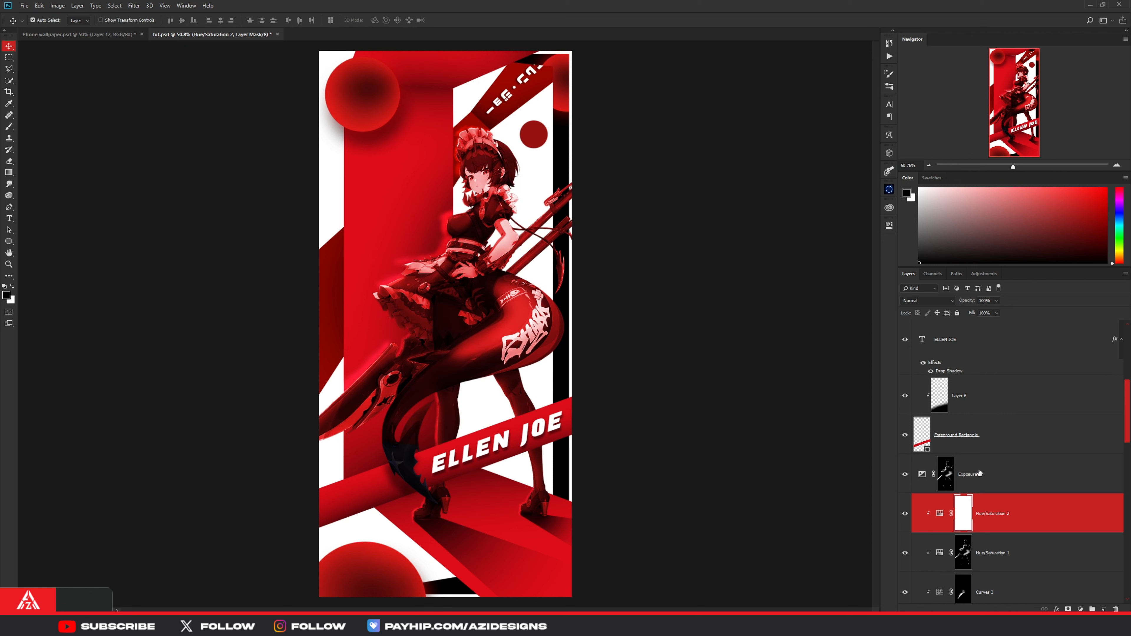
Step: Clip Exposure 2 back onto the character and invert the Hue/Saturation 2 mask to hide its red tint
{"action": "right_click", "coordinate": [982, 474]}
{"action": "left_click", "coordinate": [1024, 271]}
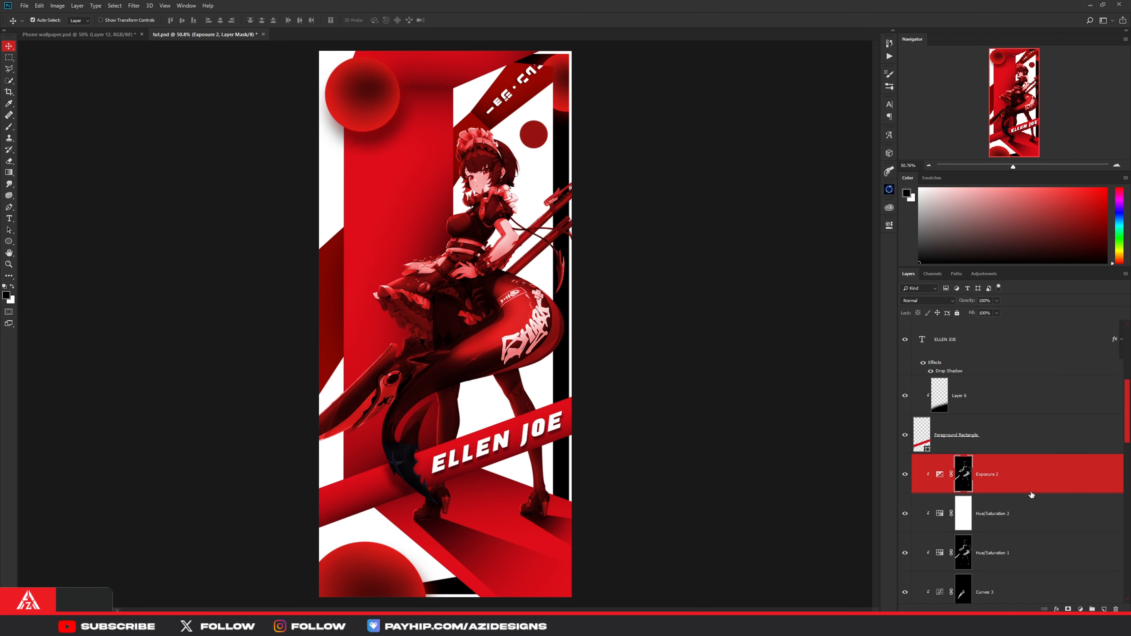
{"action": "left_click", "coordinate": [964, 511]}
{"action": "key", "text": "ctrl+i"}
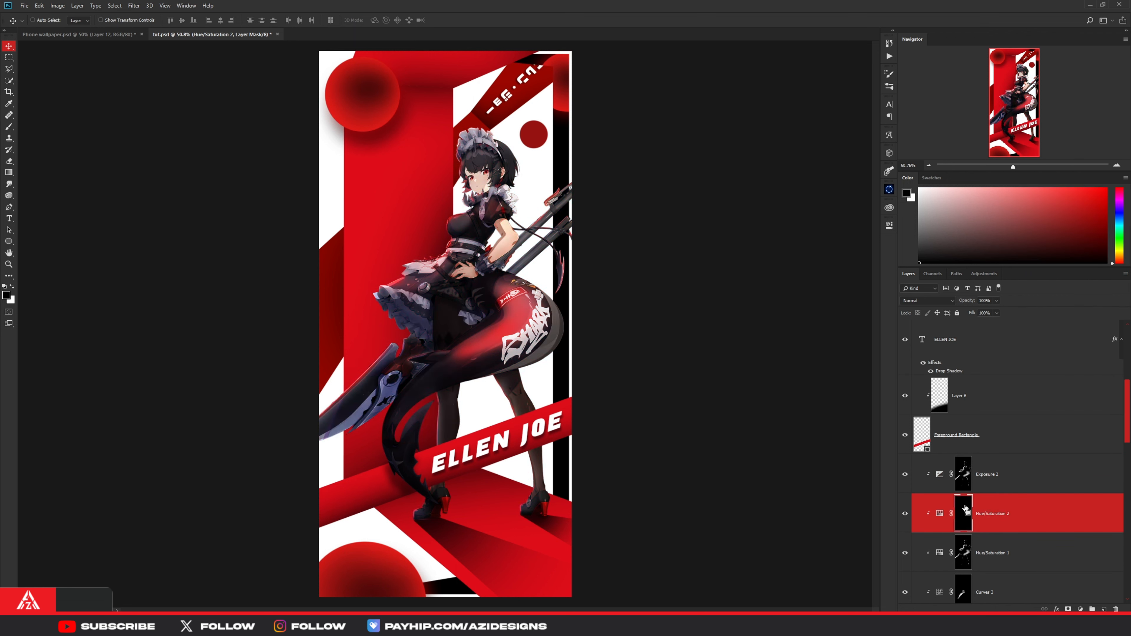
Step: Paint white on the Hue/Saturation 2 mask to reveal the red tint over the character's head, torso and skirt
{"action": "key", "text": "b"}
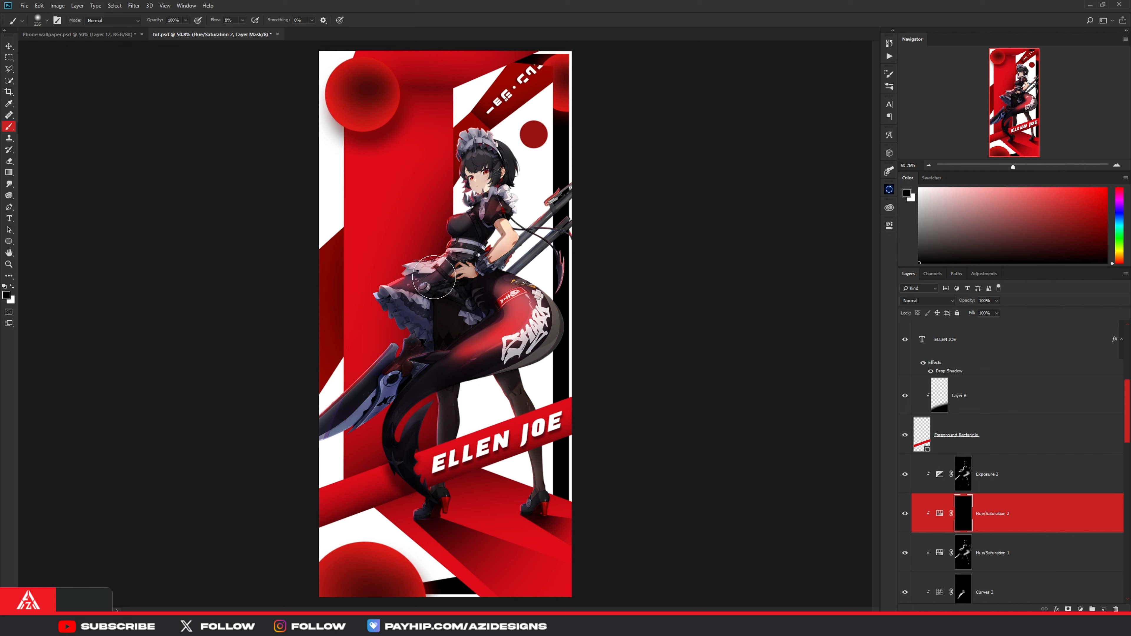
{"action": "key", "text": "x"}
{"action": "left_click_drag", "start_coordinate": [472, 154], "coordinate": [455, 161]}
{"action": "mouse_move", "coordinate": [453, 236]}
{"action": "left_mouse_down"}
{"action": "mouse_move", "coordinate": [405, 304]}
{"action": "mouse_move", "coordinate": [506, 285]}
{"action": "mouse_move", "coordinate": [481, 339]}
{"action": "mouse_move", "coordinate": [505, 319]}
{"action": "mouse_move", "coordinate": [445, 269]}
{"action": "mouse_move", "coordinate": [378, 285]}
{"action": "mouse_move", "coordinate": [450, 277]}
{"action": "left_mouse_up"}
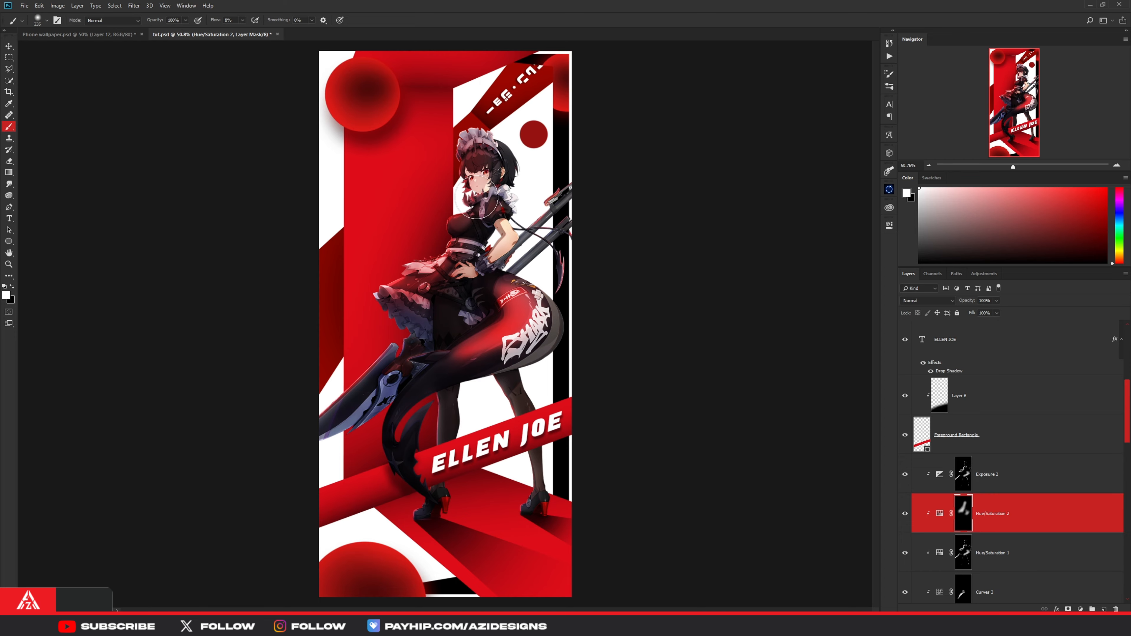
Step: Build up the red tint on the Hue/Saturation 2 mask over the hair and the upper tail, adjusting the brush size
{"action": "scroll", "coordinate": [466, 232], "scroll_direction": "up", "scroll_amount": 2}
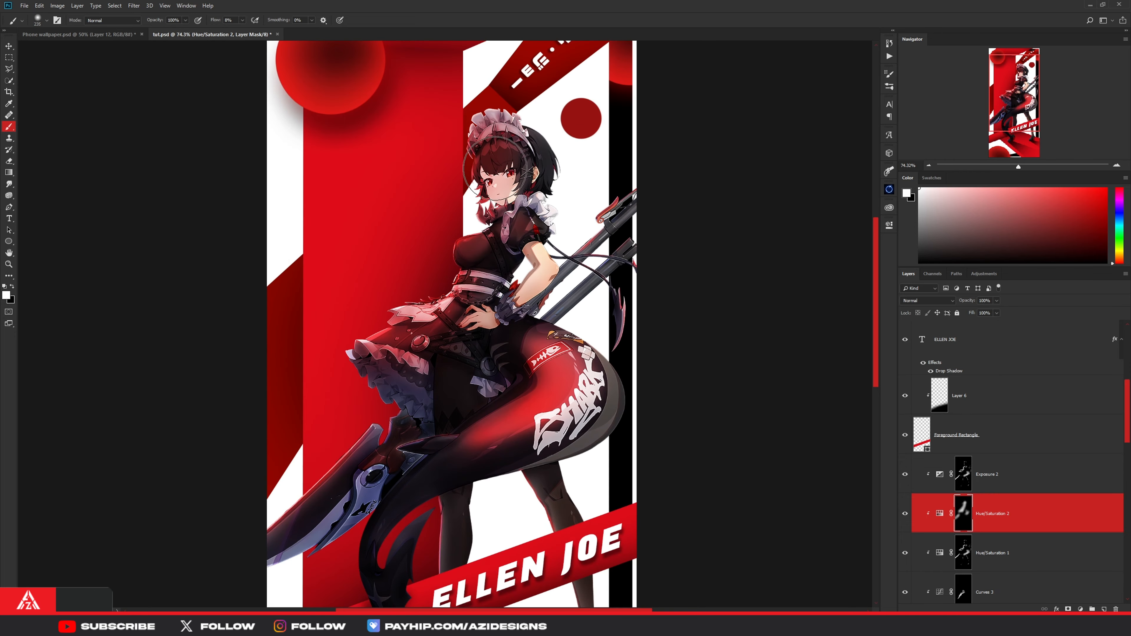
{"action": "left_click_drag", "start_coordinate": [495, 168], "coordinate": [501, 132]}
{"action": "mouse_move", "coordinate": [524, 343]}
{"action": "left_mouse_down"}
{"action": "mouse_move", "coordinate": [549, 393]}
{"action": "mouse_move", "coordinate": [453, 423]}
{"action": "left_mouse_up"}
{"action": "right_click", "coordinate": [436, 333], "text": "alt"}
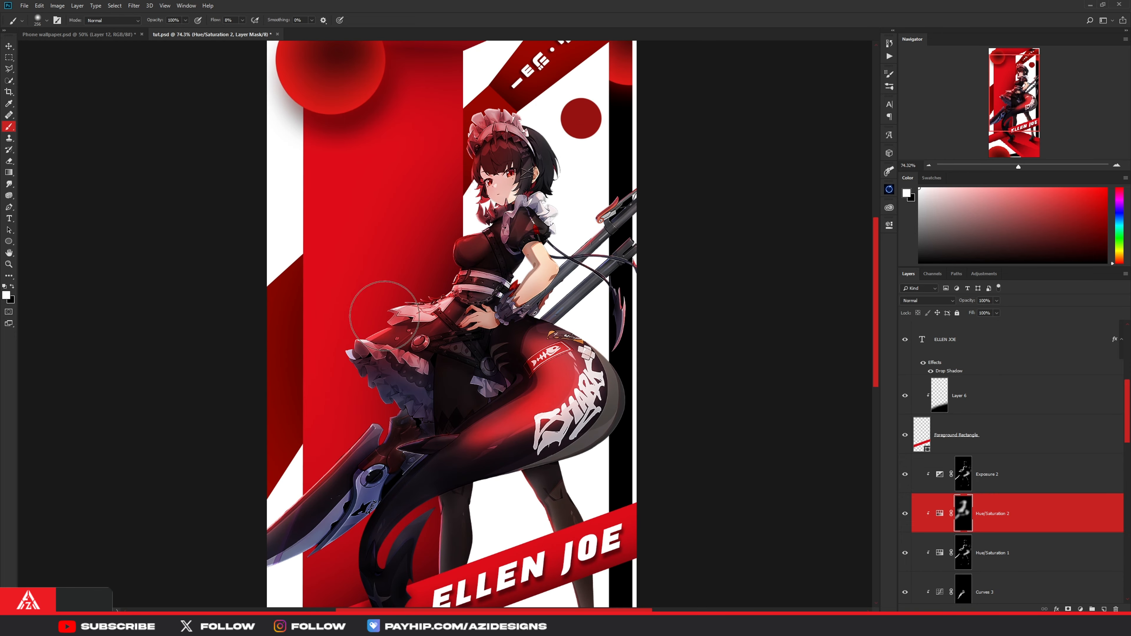
{"action": "scroll", "coordinate": [446, 306], "scroll_direction": "down", "scroll_amount": 4}
{"action": "key", "text": "x"}
{"action": "scroll", "coordinate": [476, 165], "scroll_direction": "up", "scroll_amount": 12}
{"action": "right_click", "coordinate": [501, 223], "text": "alt"}
{"action": "scroll", "coordinate": [498, 242], "scroll_direction": "down", "scroll_amount": 11}
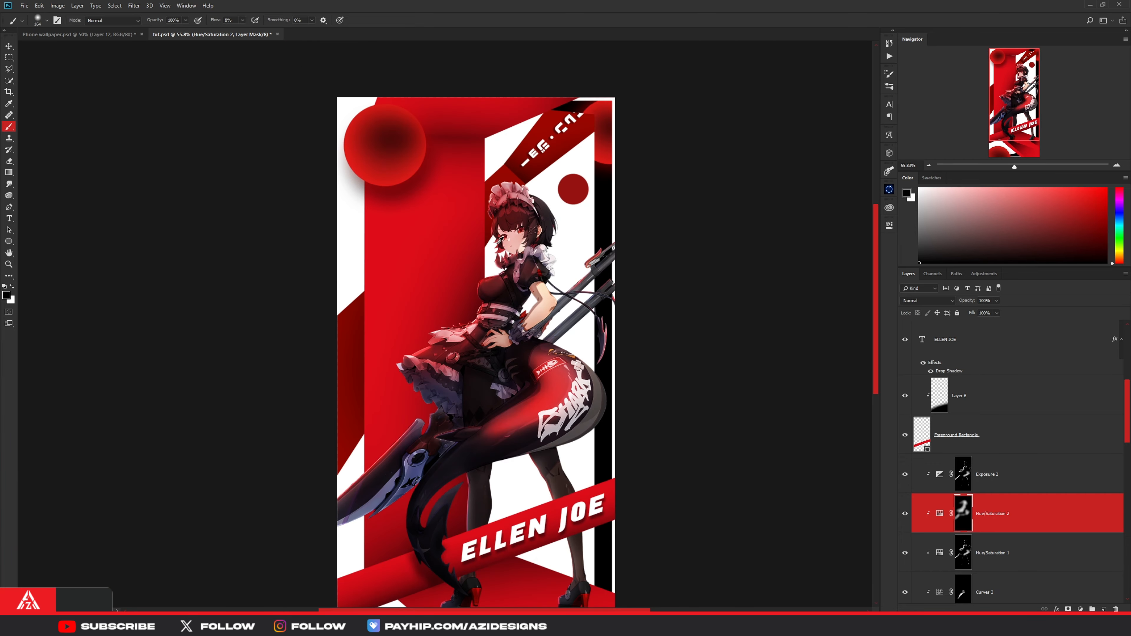
{"action": "scroll", "coordinate": [476, 352], "scroll_direction": "down", "scroll_amount": 1}
{"action": "key", "text": "v"}
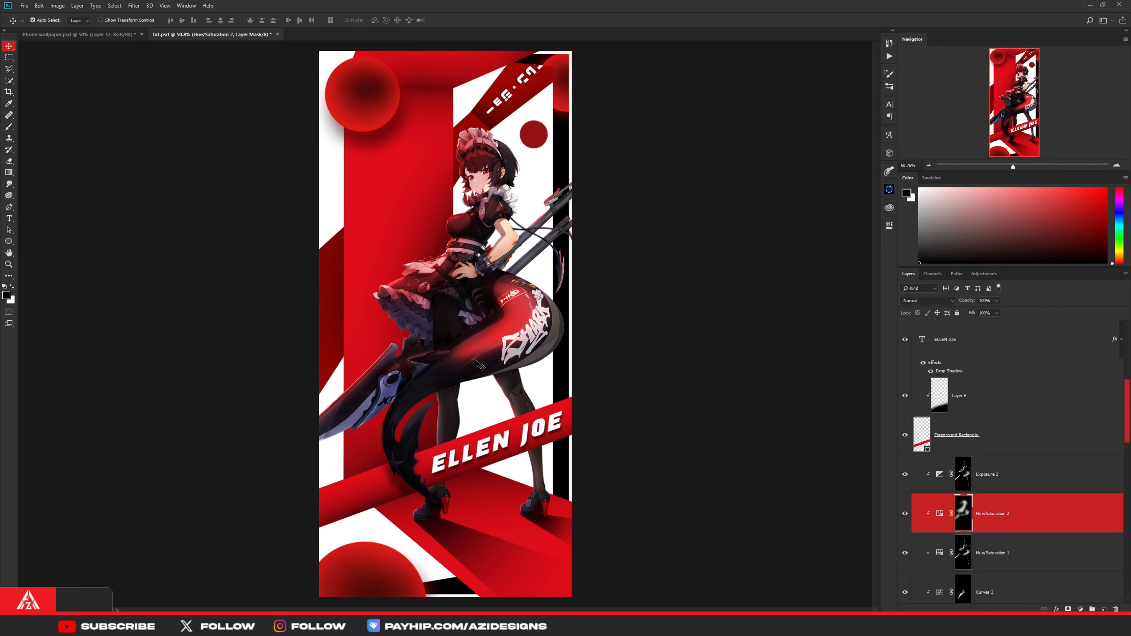
Step: Split the Underlying Layer black Blend If slider of Hue/Saturation 2 to about 0 / 63, easing the tint off dark areas
{"action": "scroll", "coordinate": [482, 196], "scroll_direction": "up", "scroll_amount": 6}
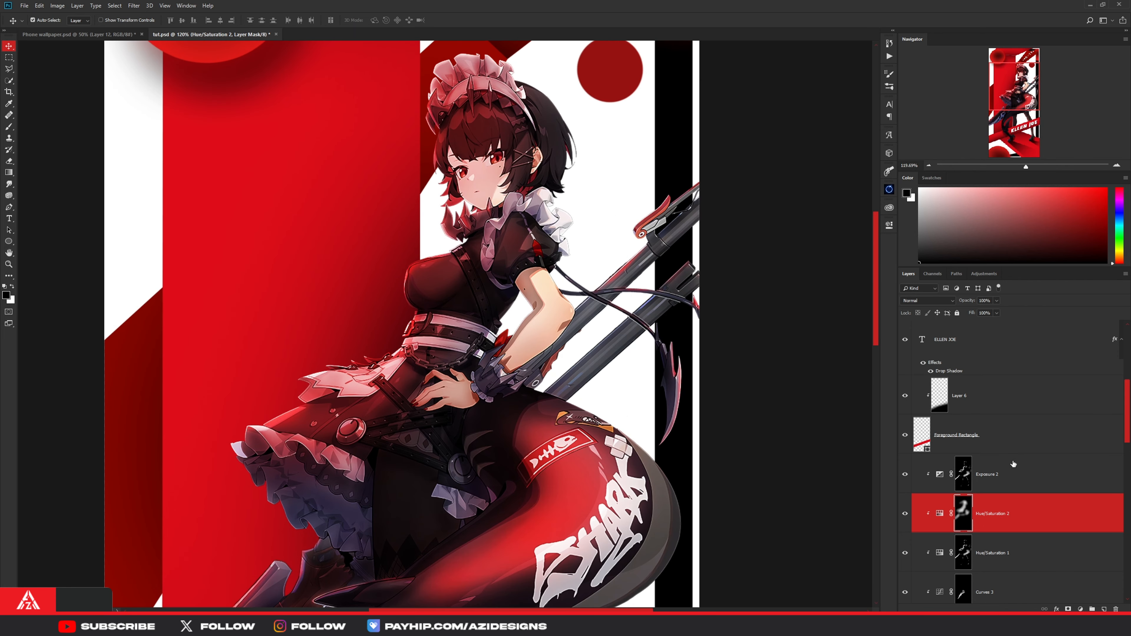
{"action": "right_click", "coordinate": [1048, 517]}
{"action": "left_click", "coordinate": [1042, 175]}
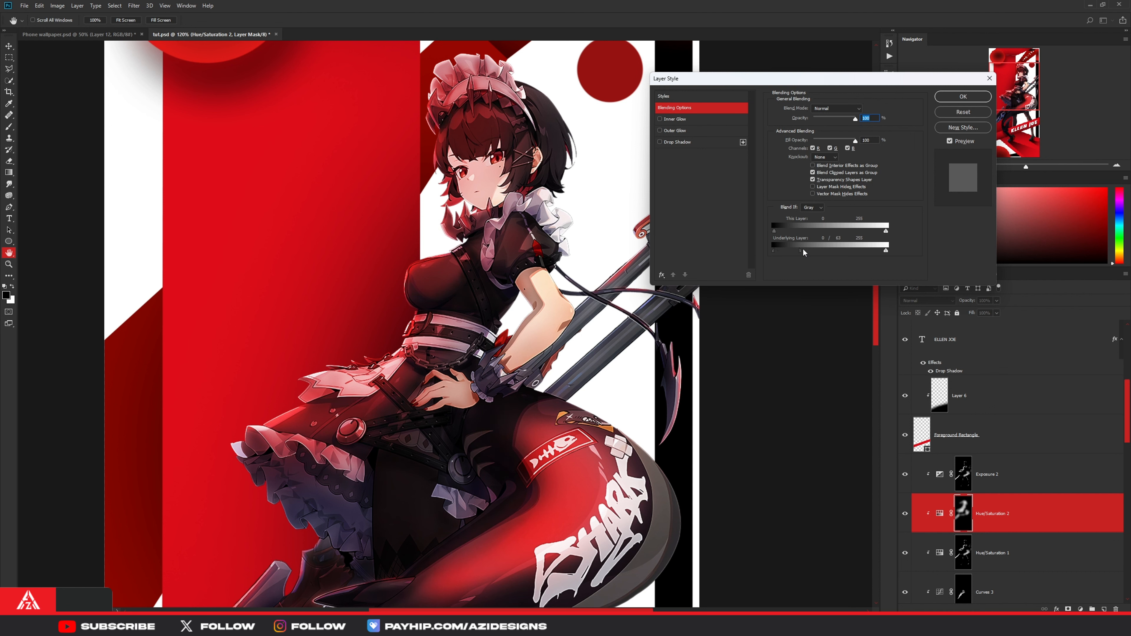
{"action": "mouse_move", "coordinate": [803, 250]}
{"action": "left_mouse_down"}
{"action": "mouse_move", "coordinate": [821, 250]}
{"action": "mouse_move", "coordinate": [805, 248]}
{"action": "left_mouse_up"}
{"action": "left_click", "coordinate": [963, 96]}
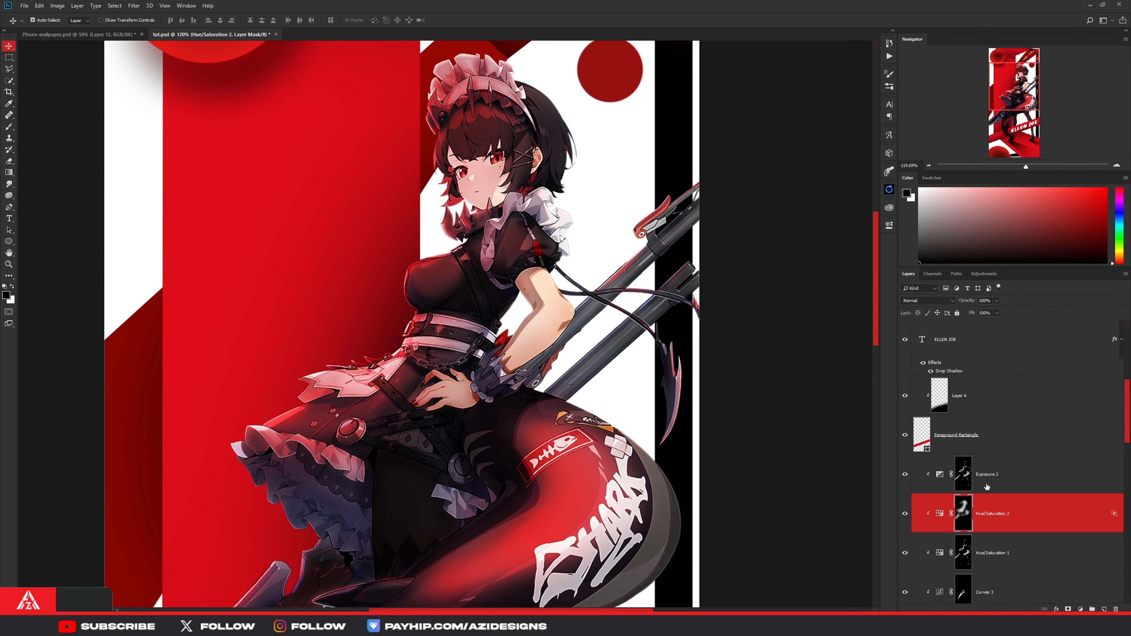
Step: Split the Underlying Layer black Blend If slider of Hue/Saturation 1 to soften its tint in the shadows
{"action": "right_click", "coordinate": [1035, 555]}
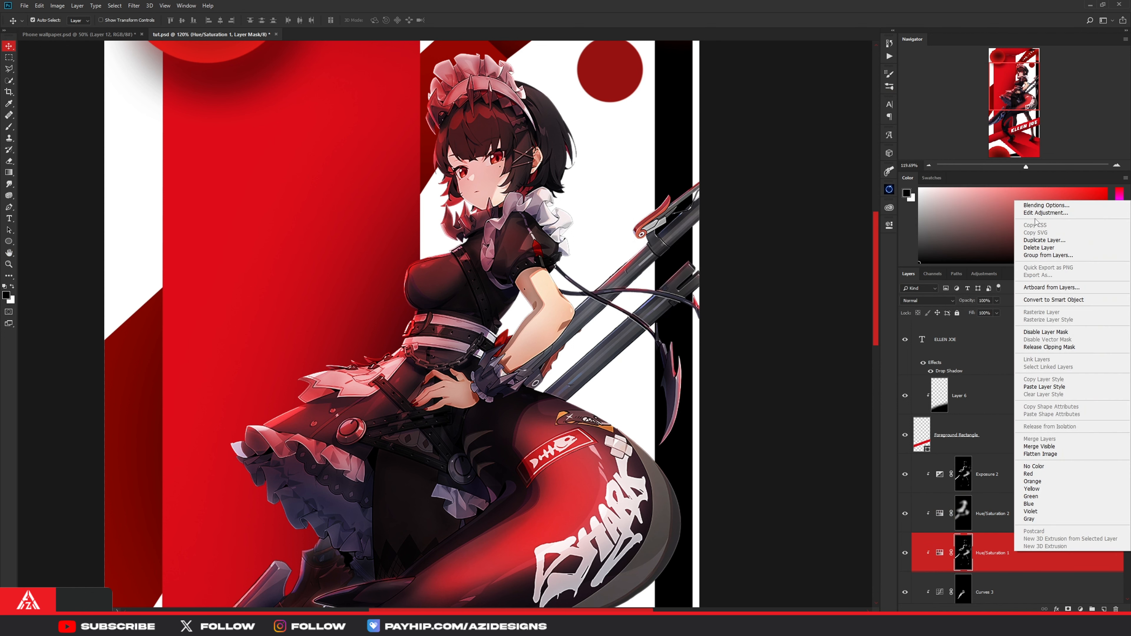
{"action": "left_click", "coordinate": [997, 550]}
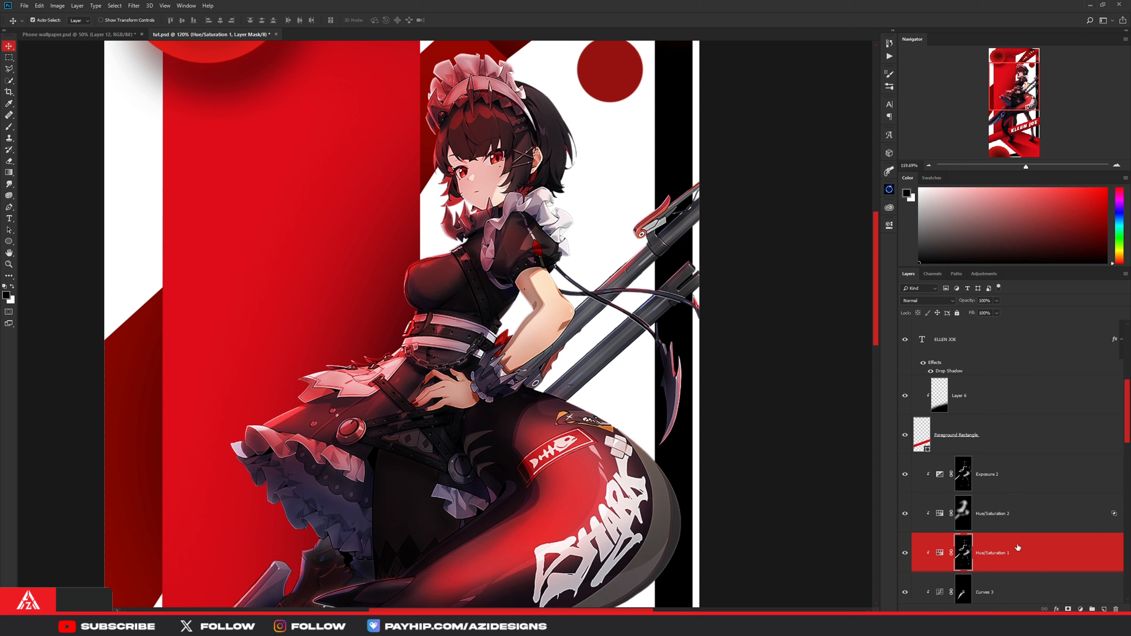
{"action": "right_click", "coordinate": [1035, 546]}
{"action": "left_click", "coordinate": [1047, 199]}
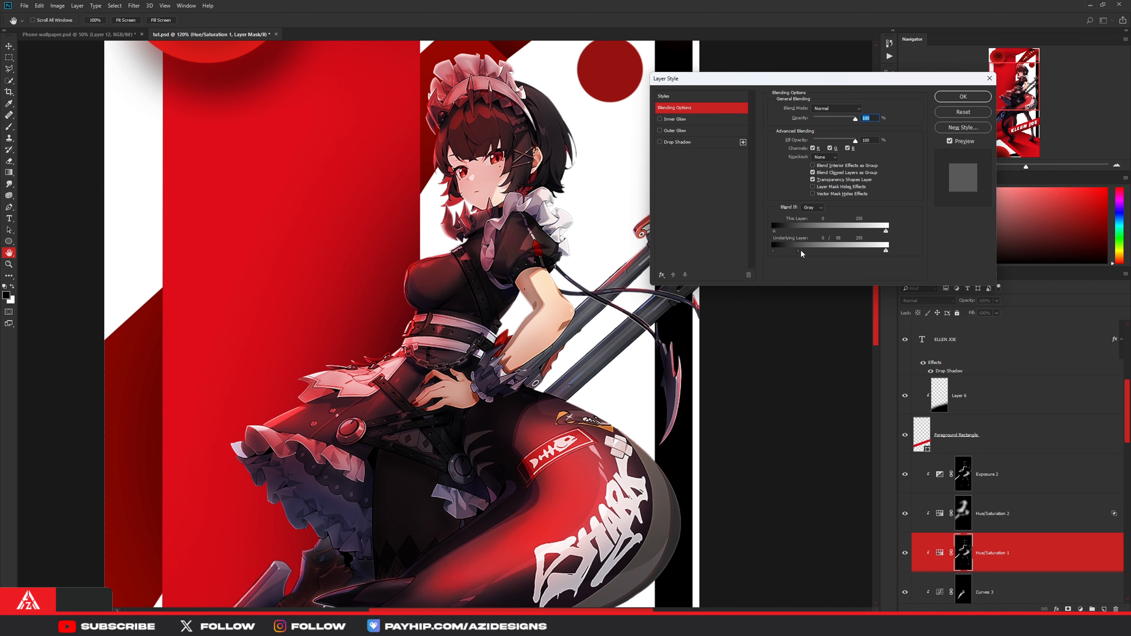
{"action": "left_click_drag", "start_coordinate": [801, 251], "coordinate": [788, 251]}
{"action": "left_click", "coordinate": [962, 97]}
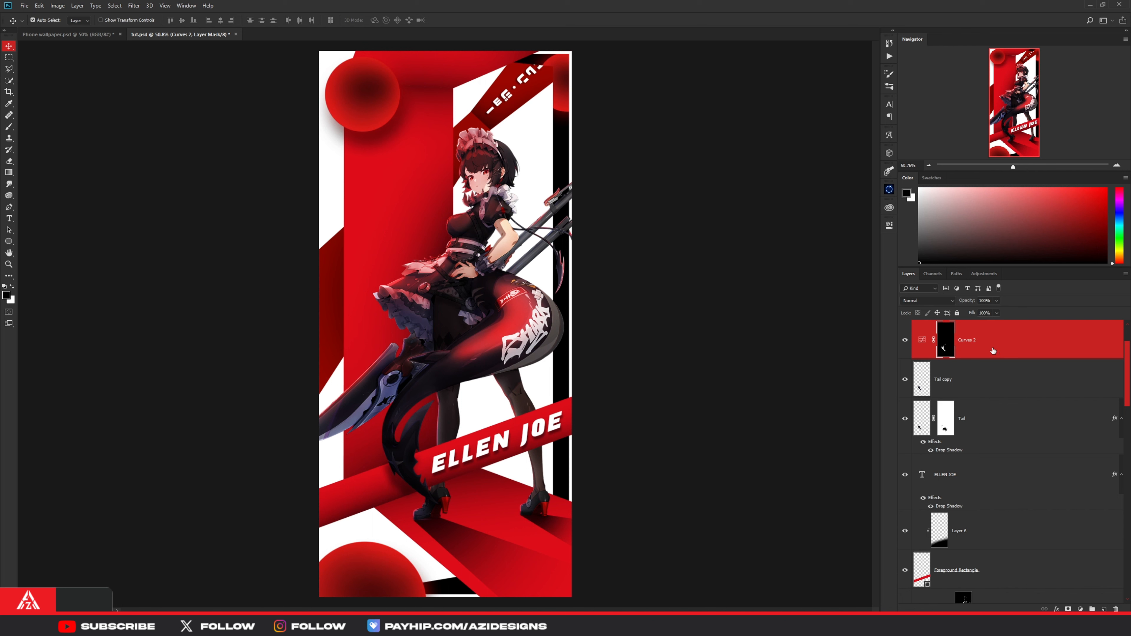
Step: Compare the artwork with the finished Phone wallpaper layer and document, then hide that reference layer again
{"action": "scroll", "coordinate": [993, 350], "scroll_direction": "up", "scroll_amount": 1}
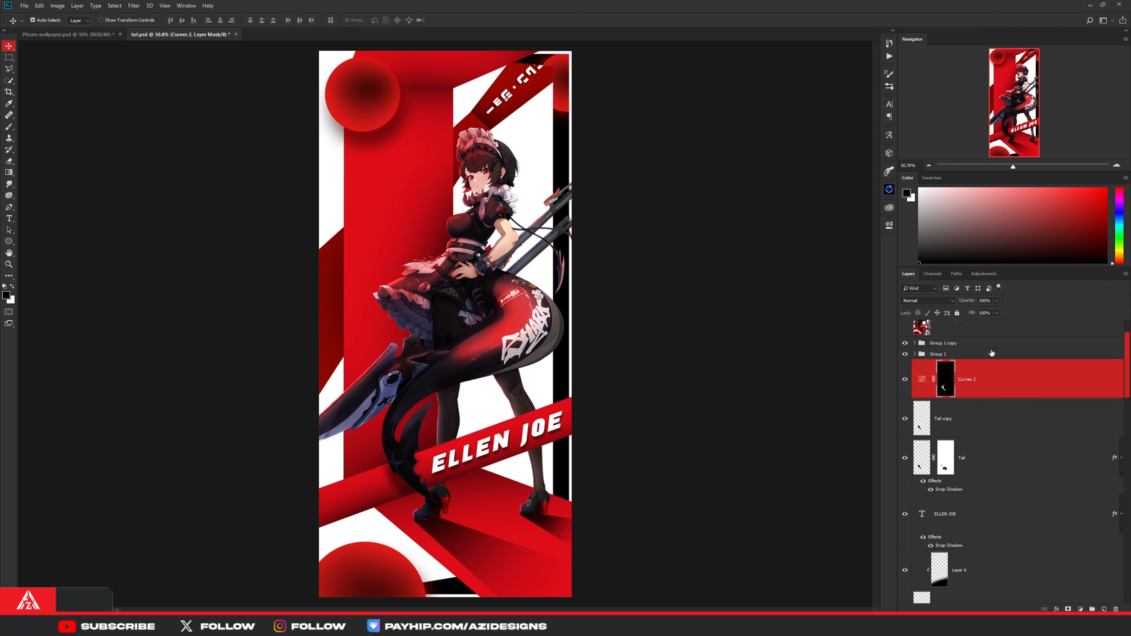
{"action": "left_click", "coordinate": [905, 327]}
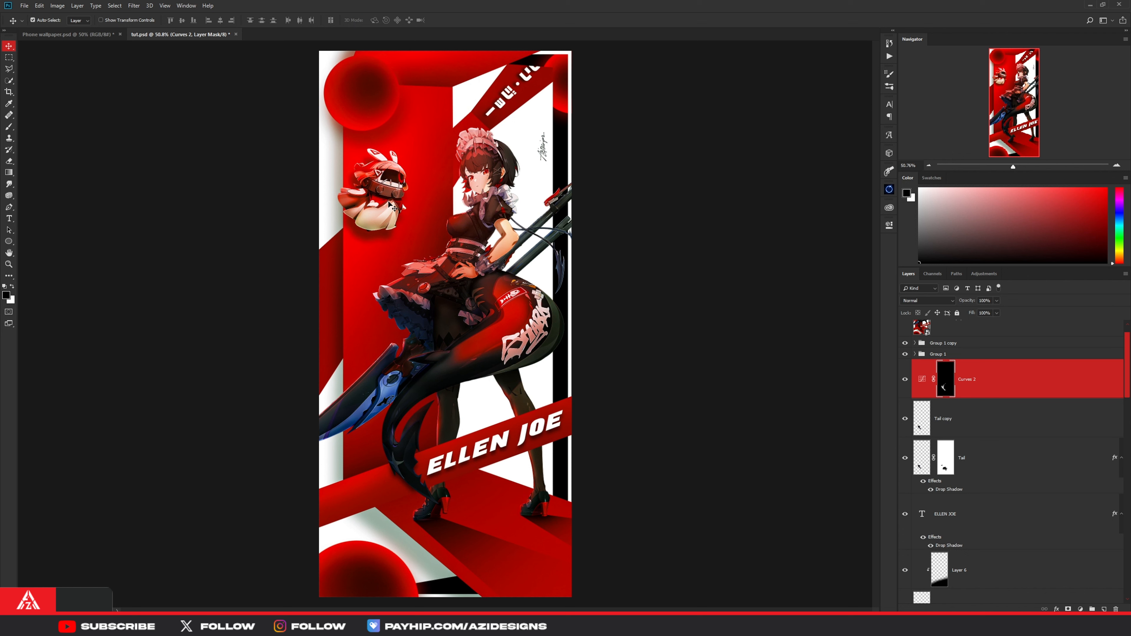
{"action": "left_click", "coordinate": [92, 35]}
{"action": "left_click", "coordinate": [190, 34]}
{"action": "scroll", "coordinate": [912, 341], "scroll_direction": "up", "scroll_amount": 1}
{"action": "left_click", "coordinate": [905, 341]}
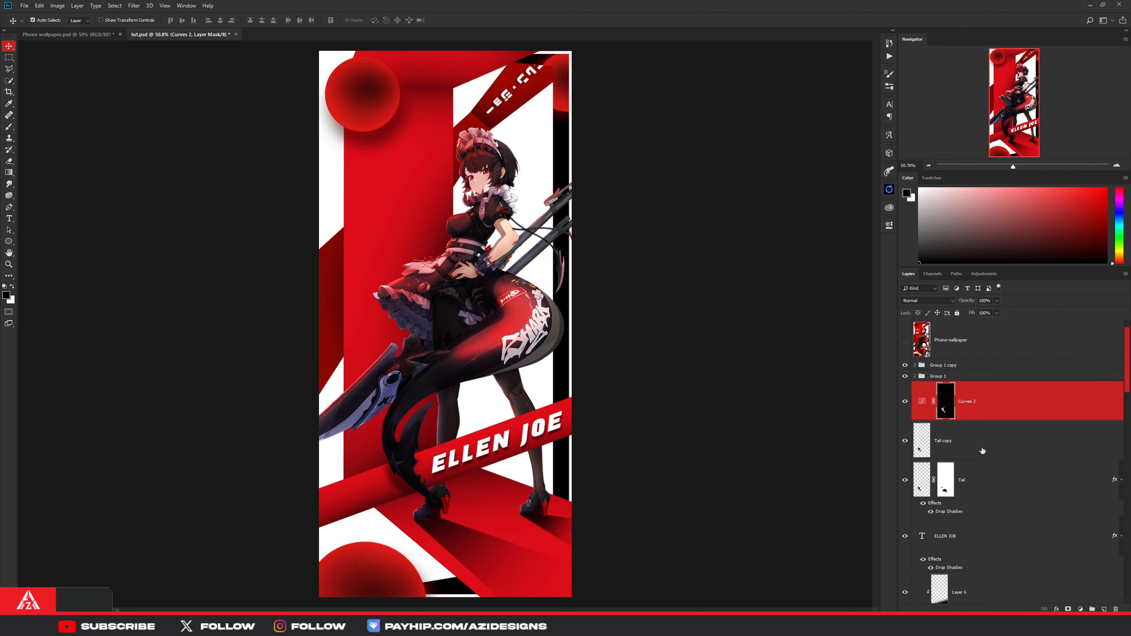
Step: Add a drop shadow to the Middle Rectangle with angle 62°, distance about 91 px and size about 46 px
{"action": "left_click", "coordinate": [369, 205]}
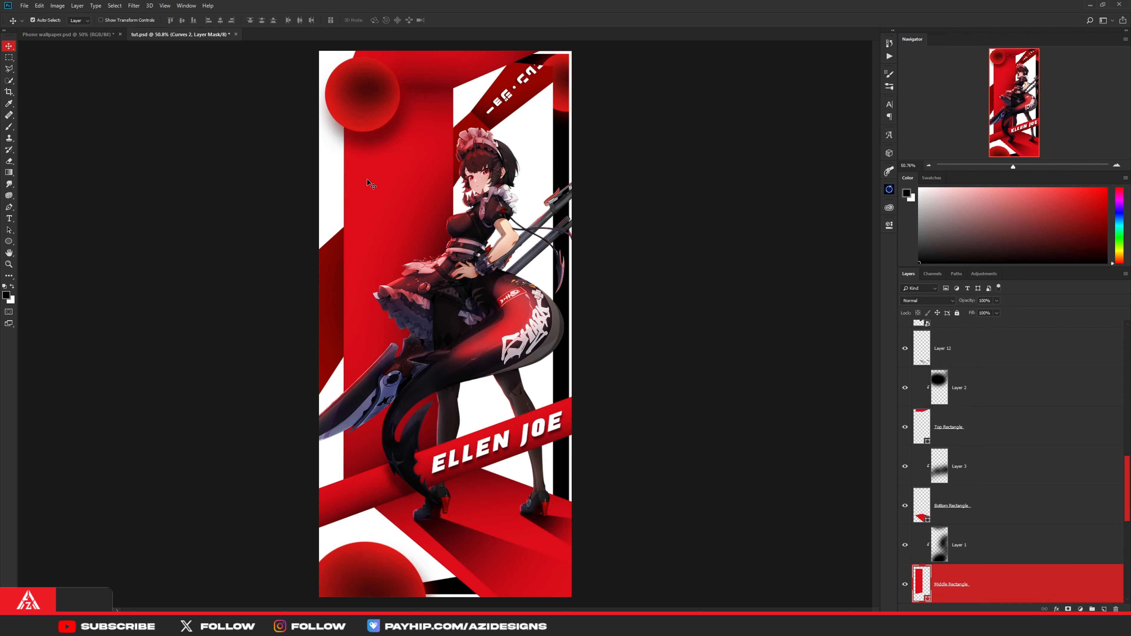
{"action": "left_click", "coordinate": [1001, 506]}
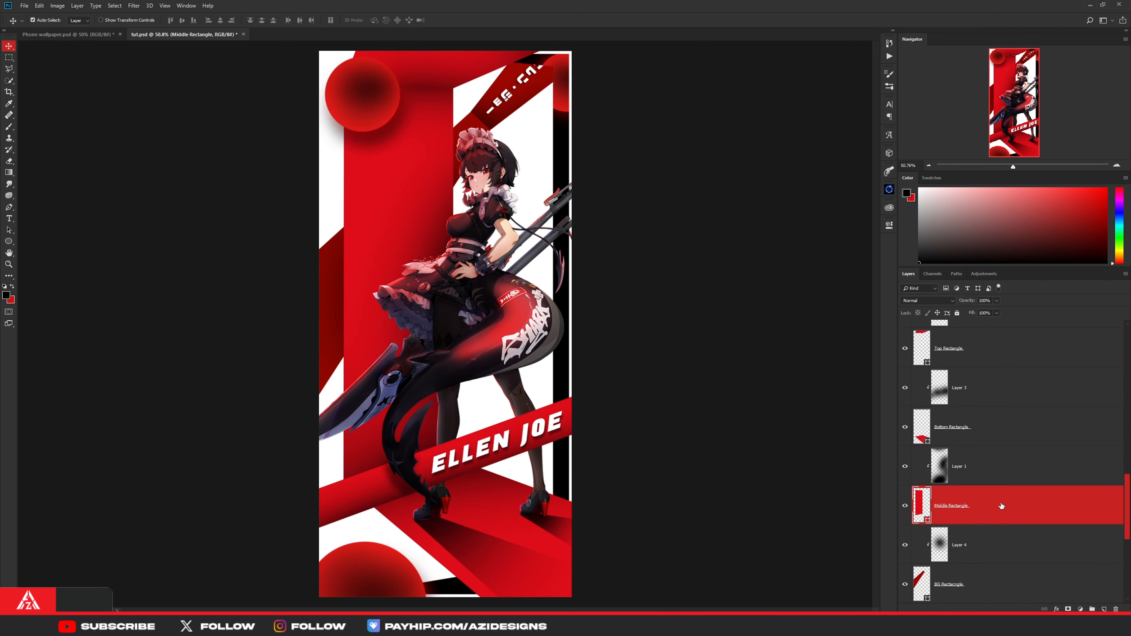
{"action": "right_click", "coordinate": [986, 510]}
{"action": "left_click", "coordinate": [1006, 174]}
{"action": "left_click", "coordinate": [672, 142]}
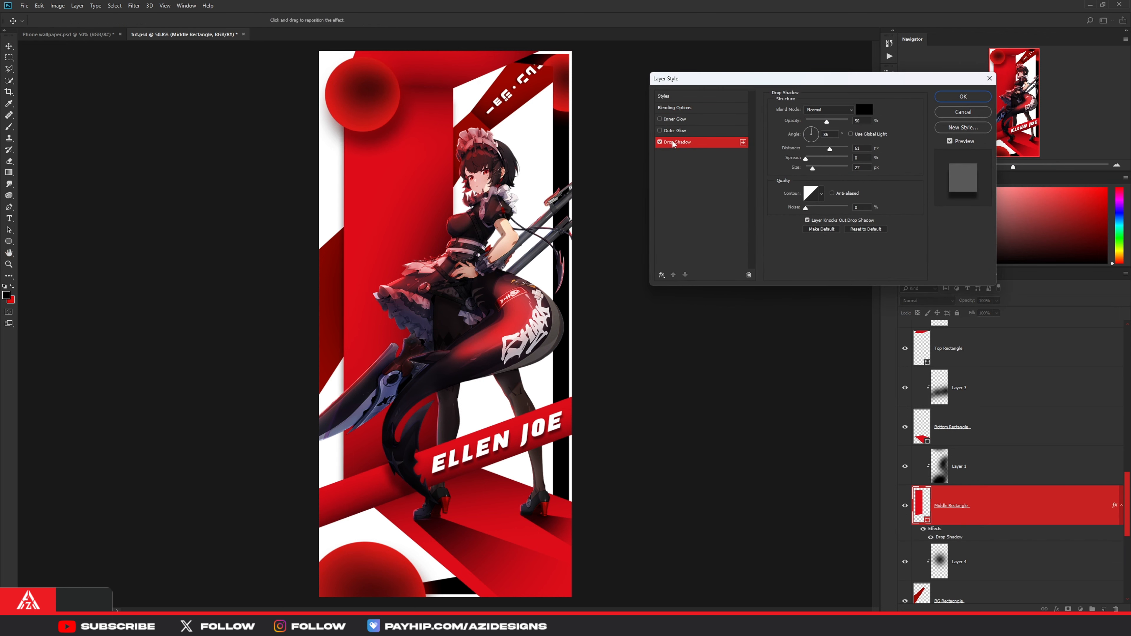
{"action": "left_click", "coordinate": [815, 131]}
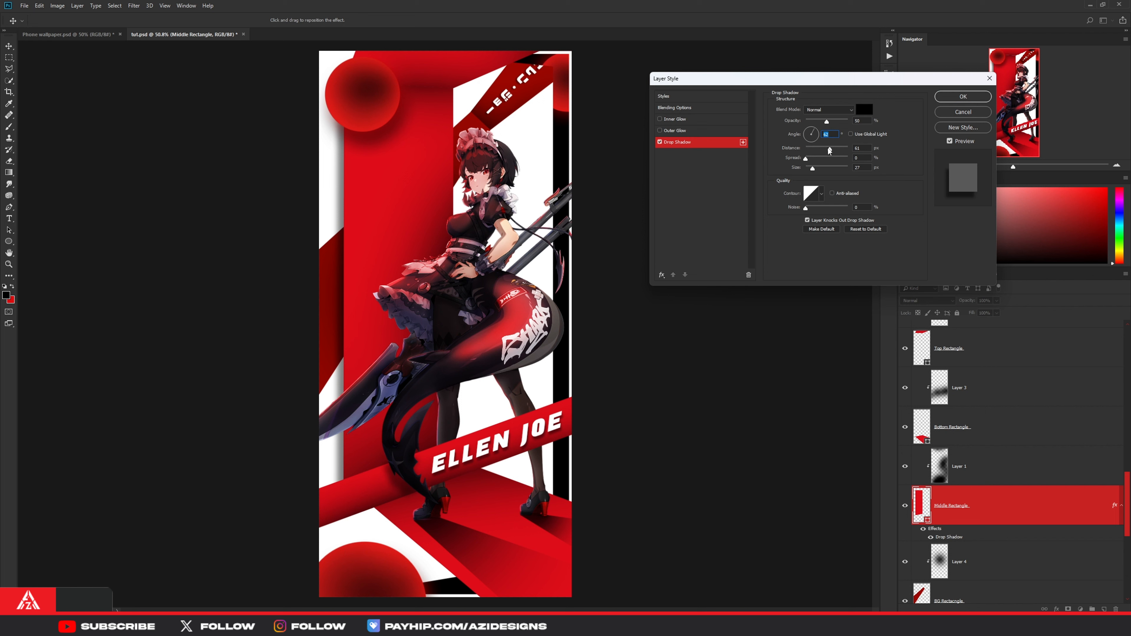
{"action": "left_click_drag", "start_coordinate": [829, 151], "coordinate": [838, 152]}
{"action": "left_click_drag", "start_coordinate": [813, 167], "coordinate": [816, 169]}
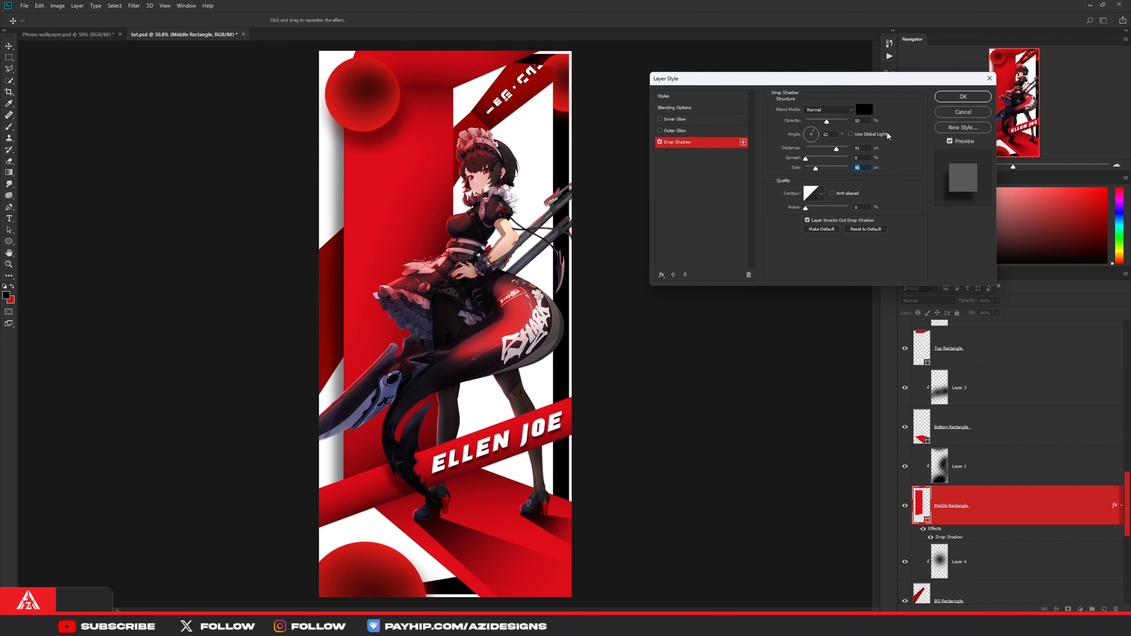
{"action": "left_click", "coordinate": [955, 97]}
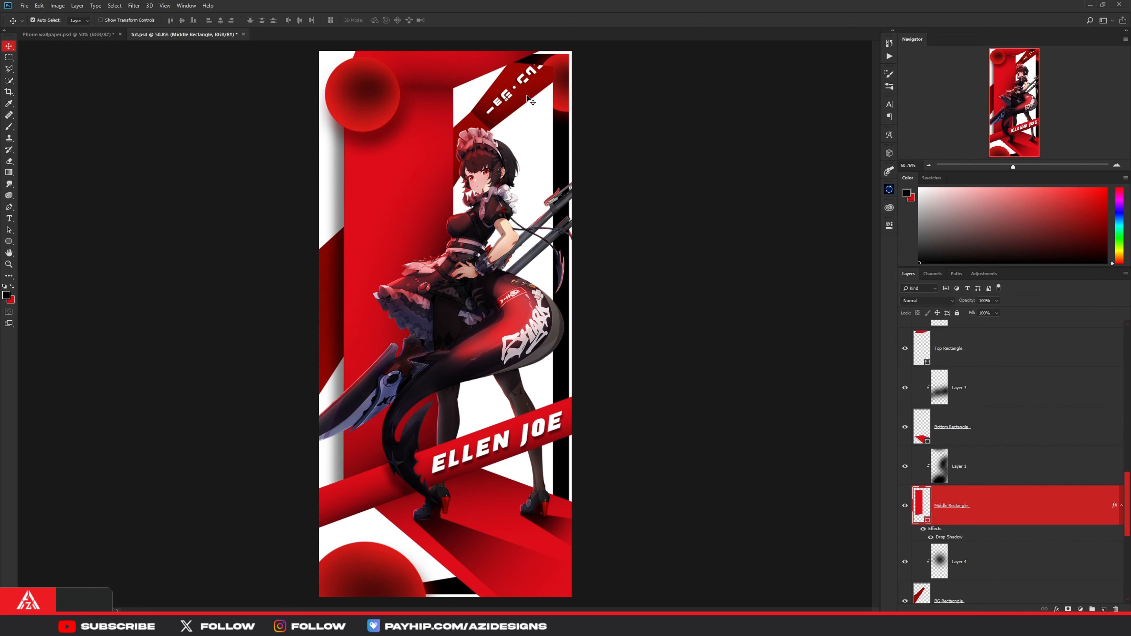
Step: Add a drop shadow to the Top Rectangle and set its angle to about -75°
{"action": "left_click", "coordinate": [467, 59]}
{"action": "right_click", "coordinate": [972, 345]}
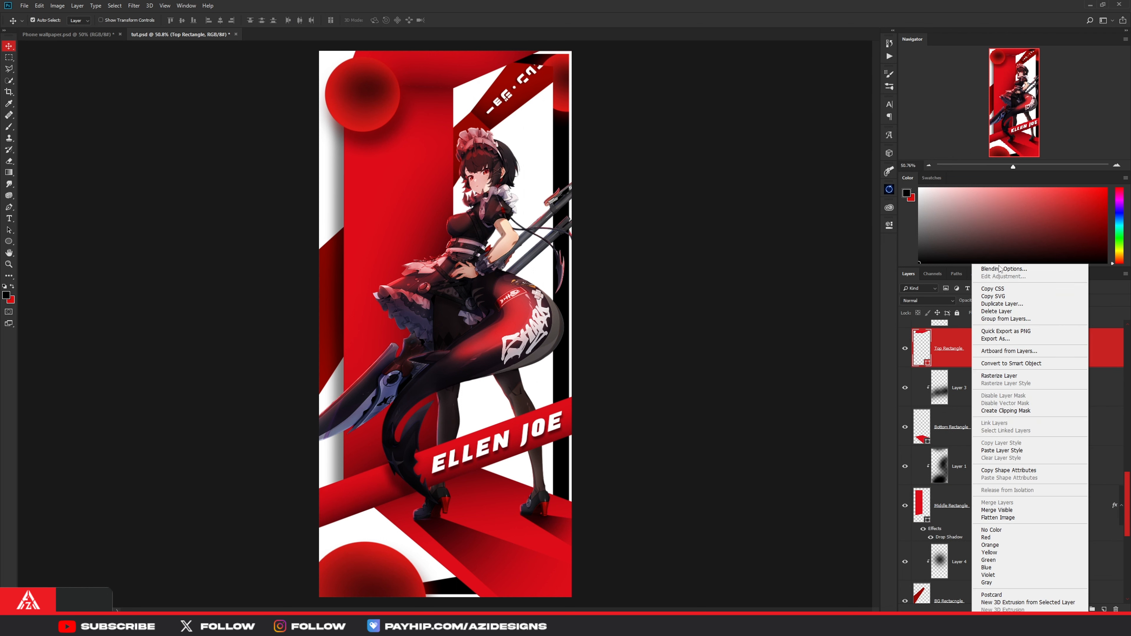
{"action": "left_click", "coordinate": [1002, 271]}
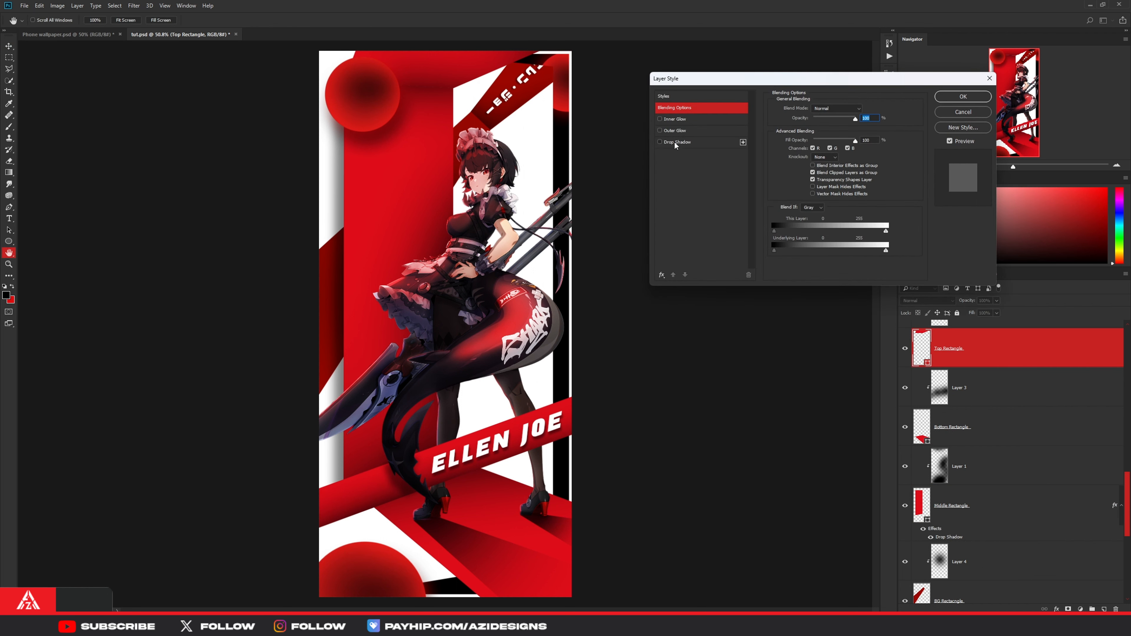
{"action": "left_click", "coordinate": [676, 143]}
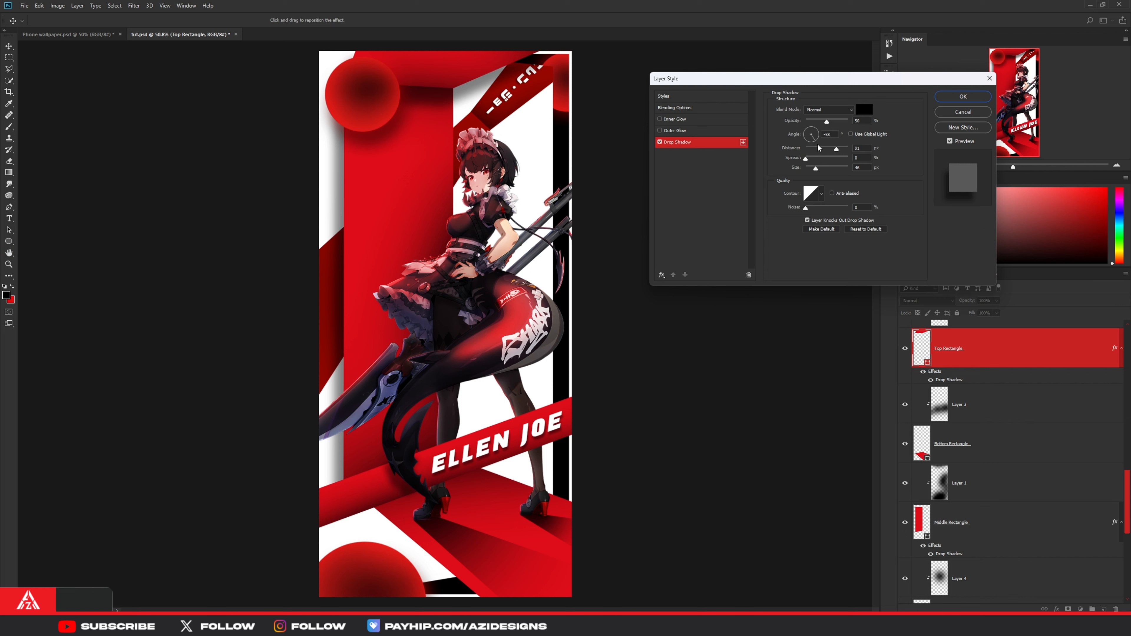
{"action": "left_click_drag", "start_coordinate": [817, 155], "coordinate": [815, 146]}
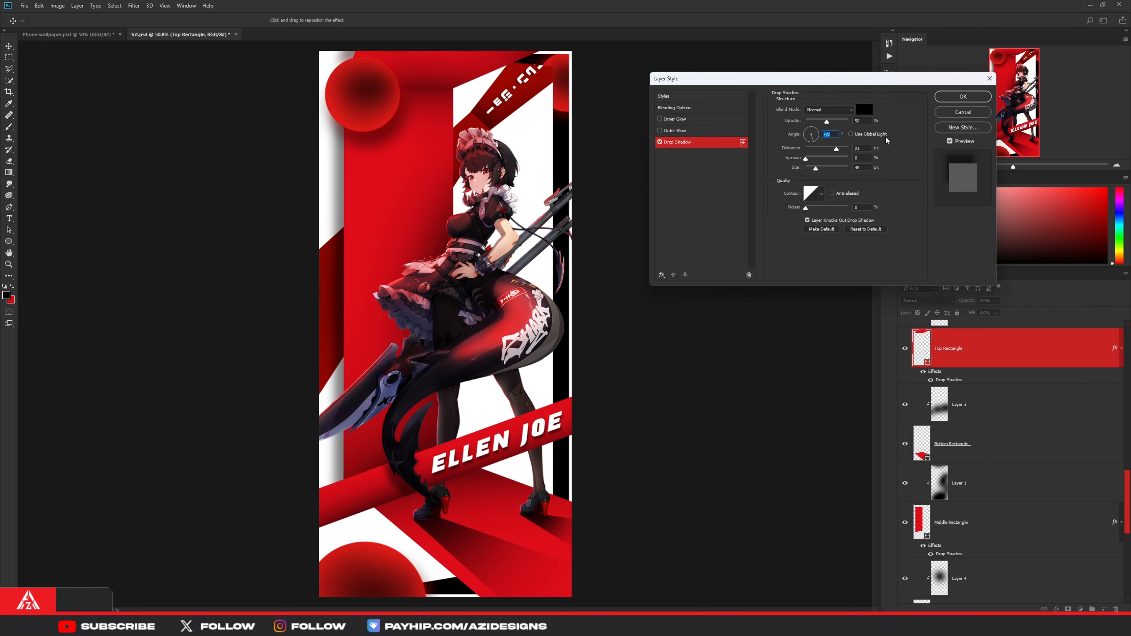
{"action": "left_click", "coordinate": [960, 99]}
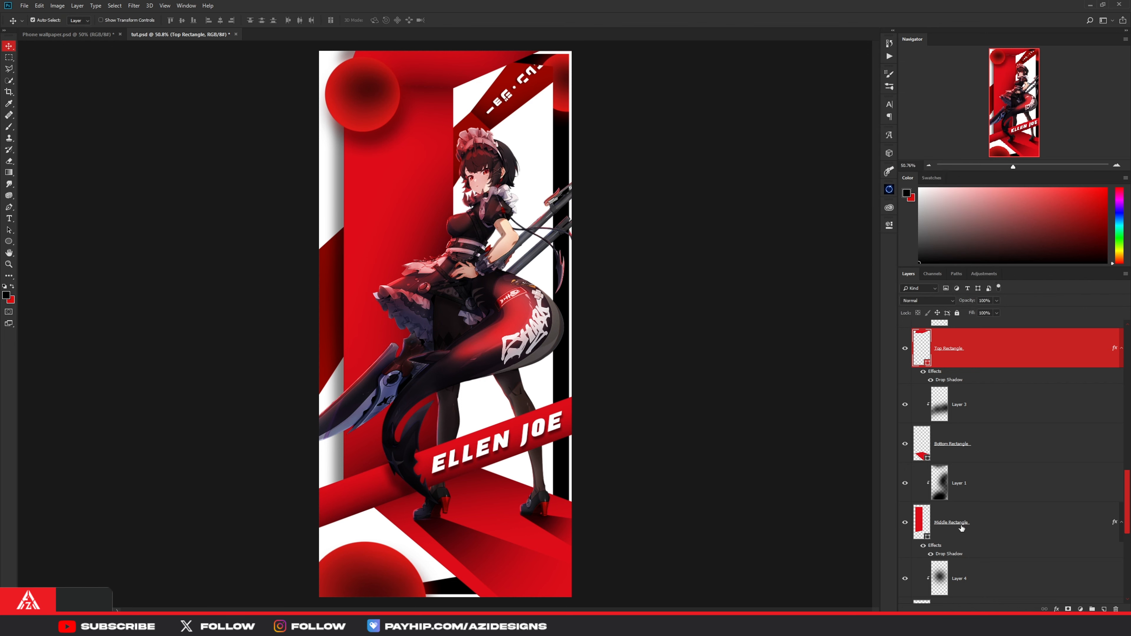
Step: Add a drop shadow to the Bottom Rectangle and adjust its angle
{"action": "scroll", "coordinate": [953, 498], "scroll_direction": "down", "scroll_amount": 1}
{"action": "left_click", "coordinate": [975, 408]}
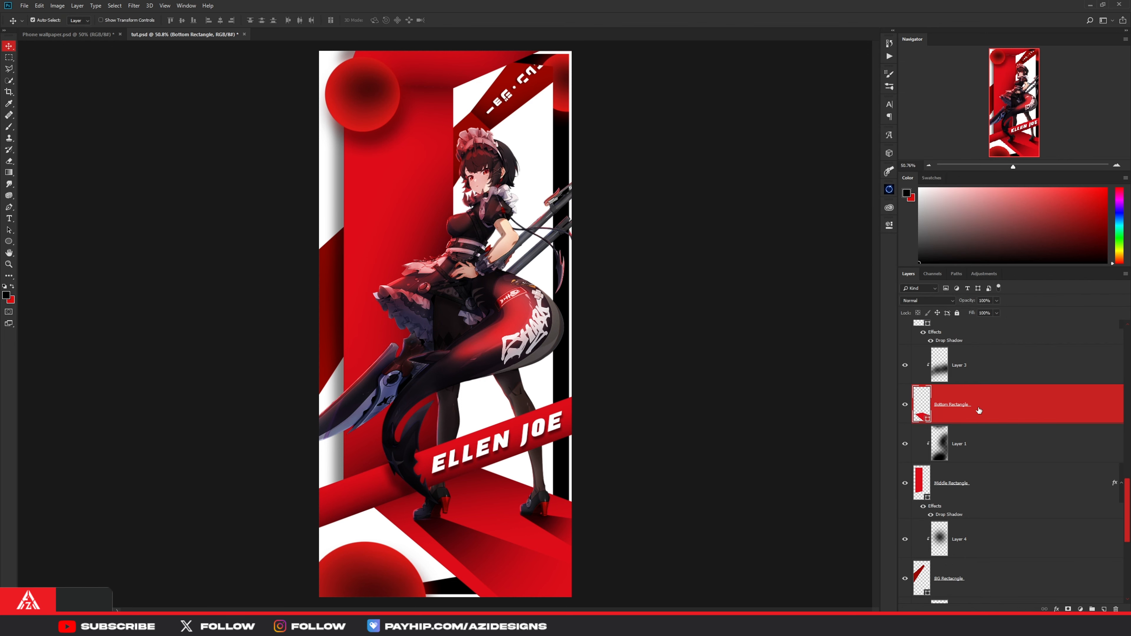
{"action": "right_click", "coordinate": [986, 404]}
{"action": "left_click", "coordinate": [1017, 53]}
{"action": "left_click", "coordinate": [682, 142]}
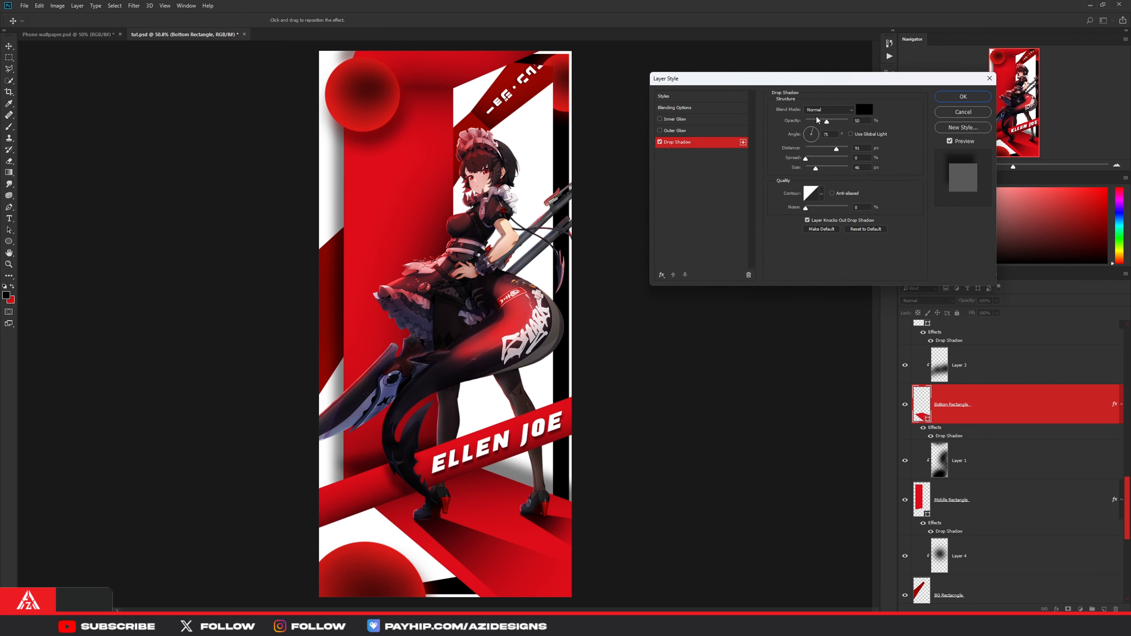
{"action": "left_click", "coordinate": [818, 135]}
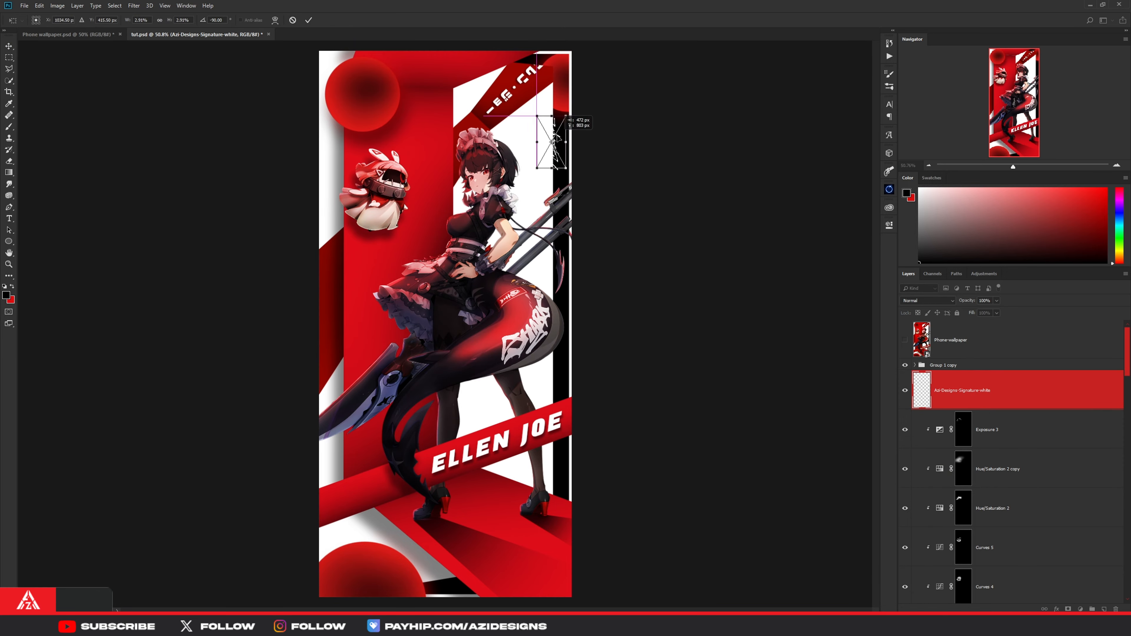
Step: Add a black Color Overlay to the Azi-Designs-Signature-white layer
{"action": "right_click", "coordinate": [978, 387]}
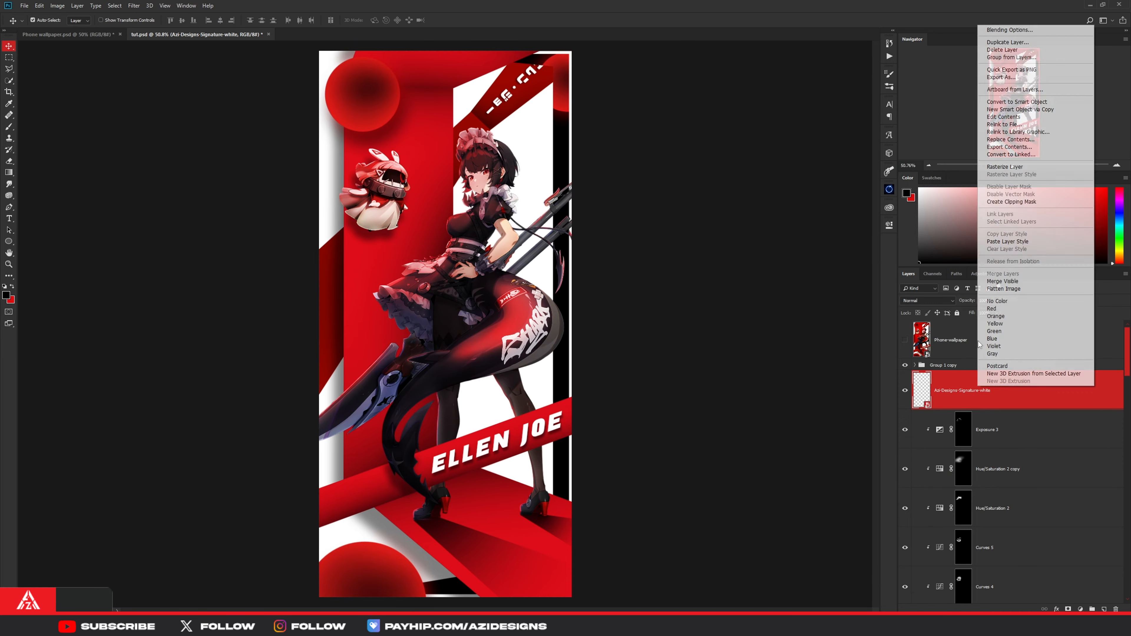
{"action": "left_click", "coordinate": [1009, 29]}
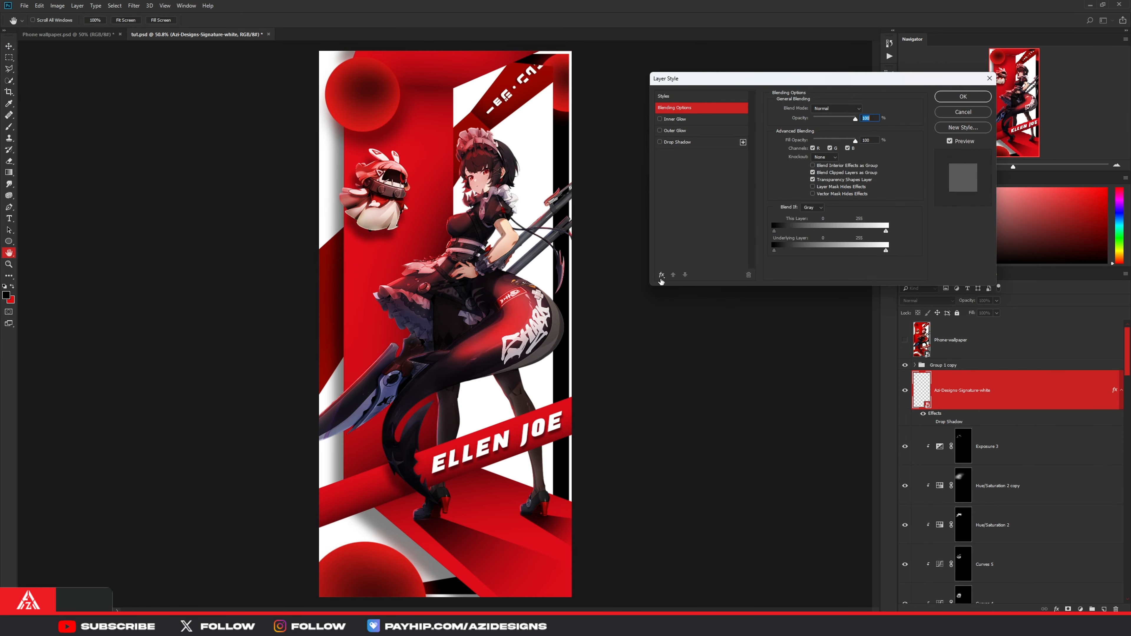
{"action": "left_click", "coordinate": [677, 199]}
{"action": "left_click", "coordinate": [864, 109]}
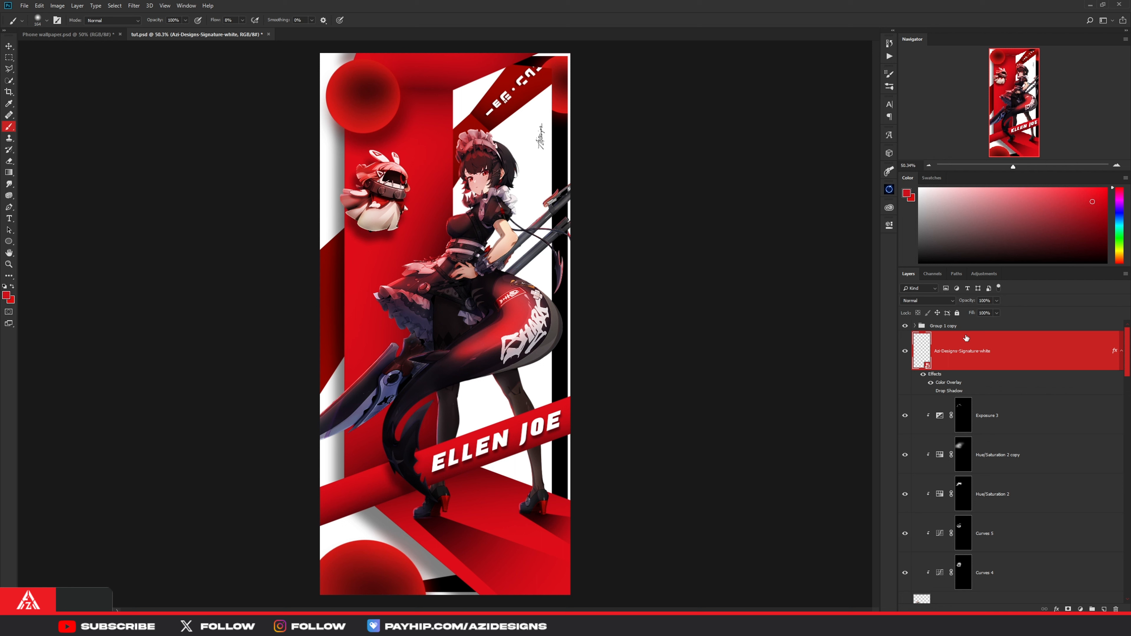
Step: Create a new layer above the signature and set its blend mode to Screen
{"action": "left_click", "coordinate": [1104, 610]}
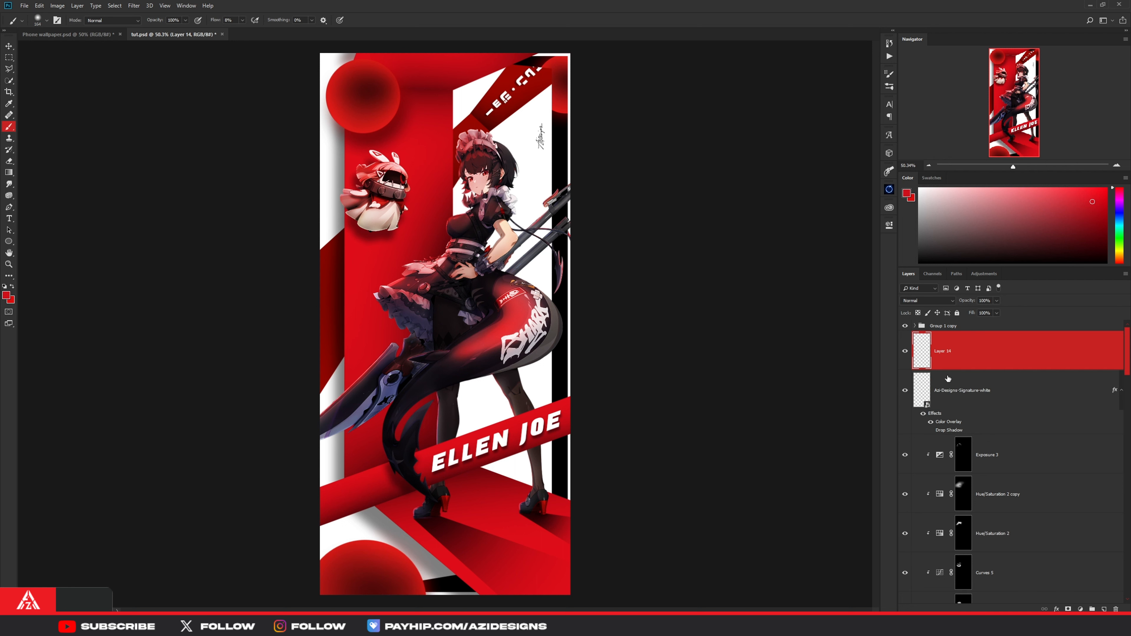
{"action": "left_click", "coordinate": [933, 301]}
{"action": "left_click", "coordinate": [926, 370]}
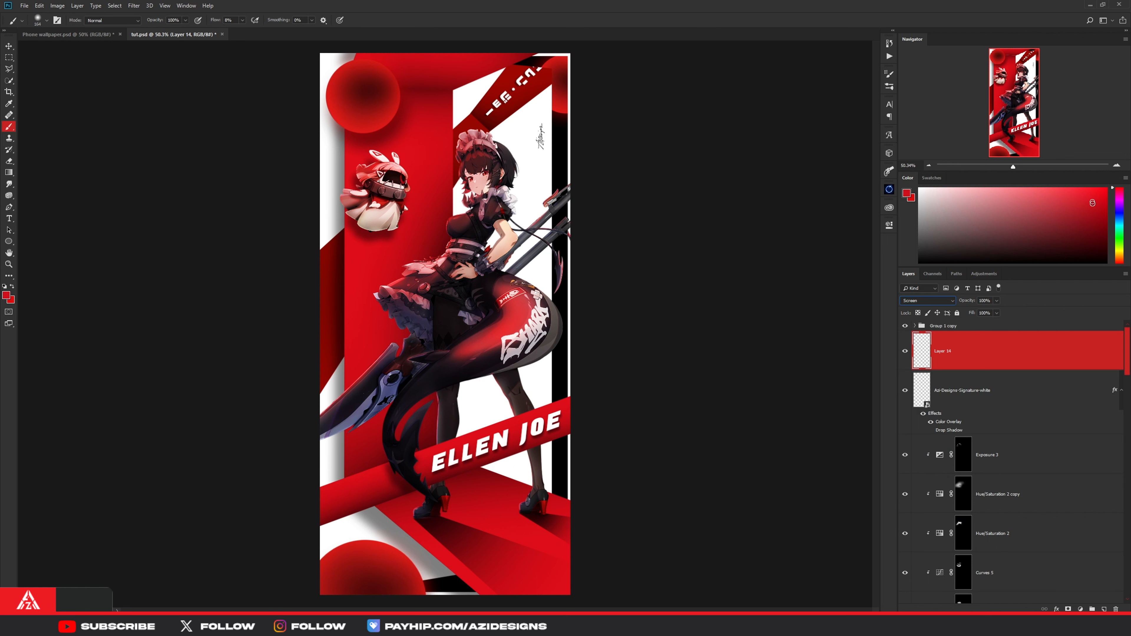
Step: Paint a soft red glow at 26% flow over the mascot and character on the Screen layer, and set the Eraser for cleanup
{"action": "left_click_drag", "start_coordinate": [1096, 200], "coordinate": [1096, 207]}
{"action": "left_click", "coordinate": [242, 20]}
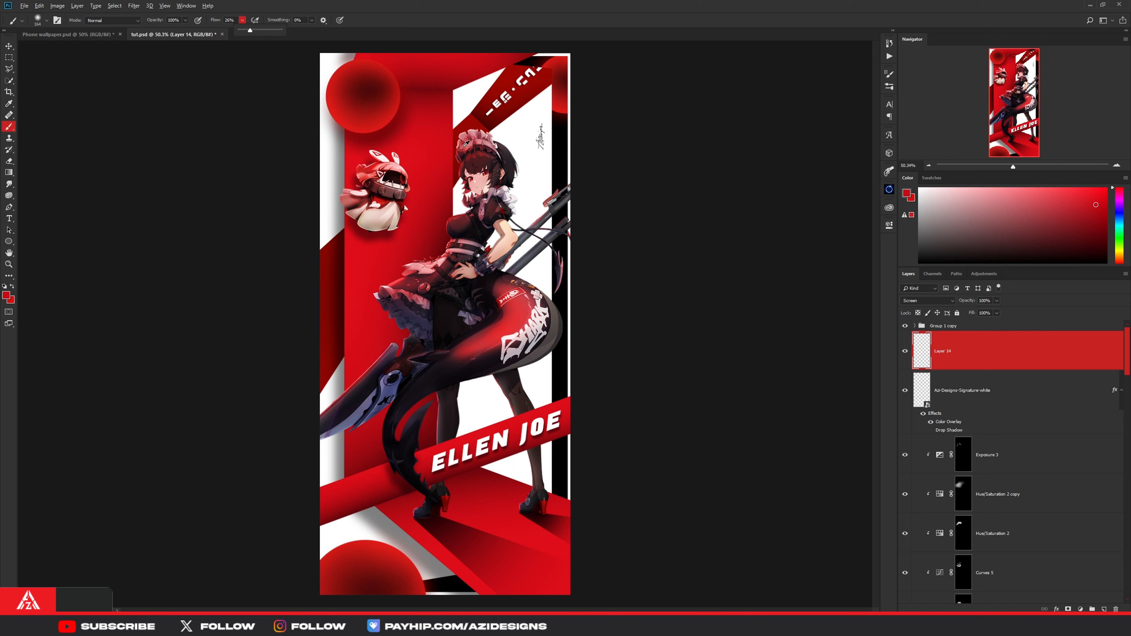
{"action": "mouse_move", "coordinate": [465, 144]}
{"action": "left_mouse_down"}
{"action": "mouse_move", "coordinate": [481, 152]}
{"action": "mouse_move", "coordinate": [466, 183]}
{"action": "mouse_move", "coordinate": [401, 176]}
{"action": "mouse_move", "coordinate": [412, 172]}
{"action": "mouse_move", "coordinate": [370, 122]}
{"action": "left_mouse_up"}
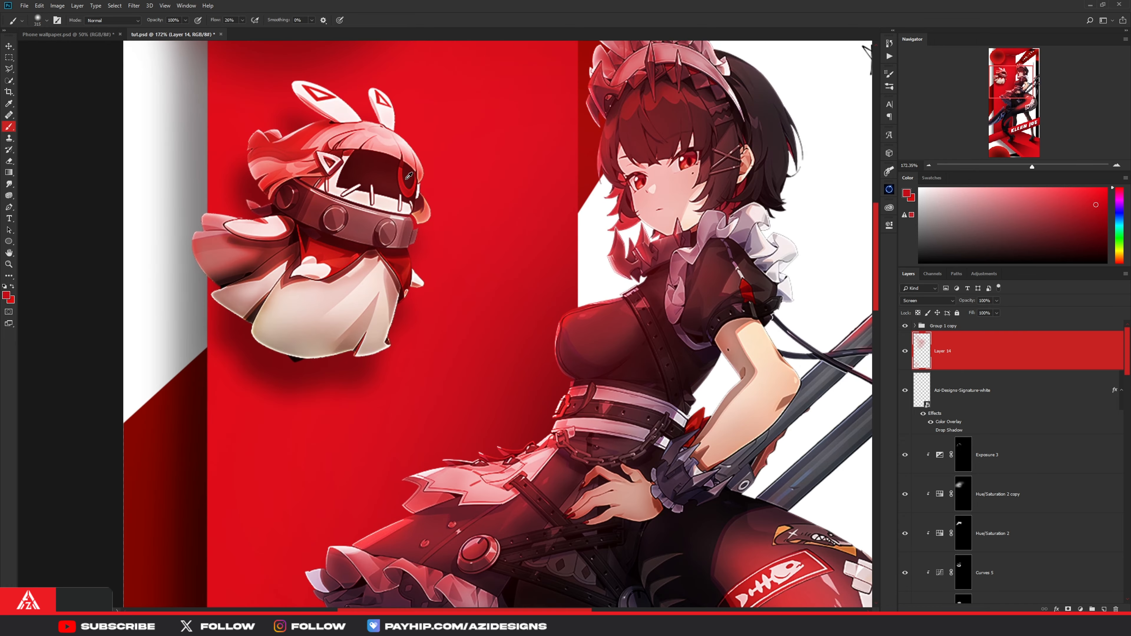
{"action": "scroll", "coordinate": [409, 179], "scroll_direction": "up", "scroll_amount": 6}
{"action": "key", "text": "e"}
{"action": "left_click_drag", "start_coordinate": [208, 21], "coordinate": [168, 33]}
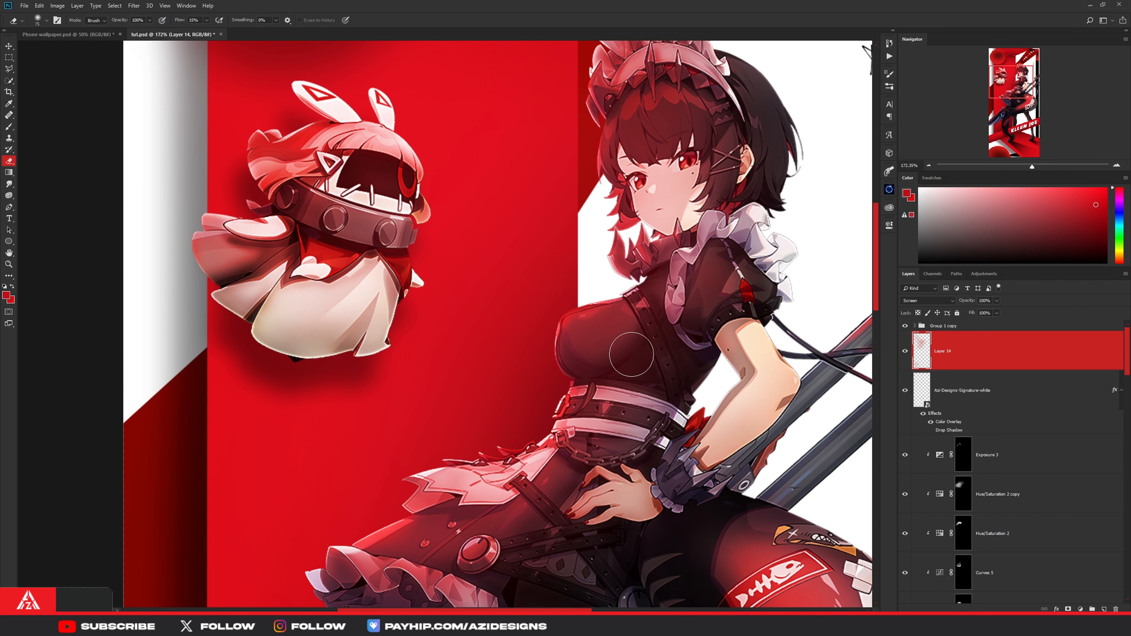
{"action": "scroll", "coordinate": [523, 371], "scroll_direction": "down", "scroll_amount": 3}
{"action": "scroll", "coordinate": [523, 370], "scroll_direction": "down", "scroll_amount": 2}
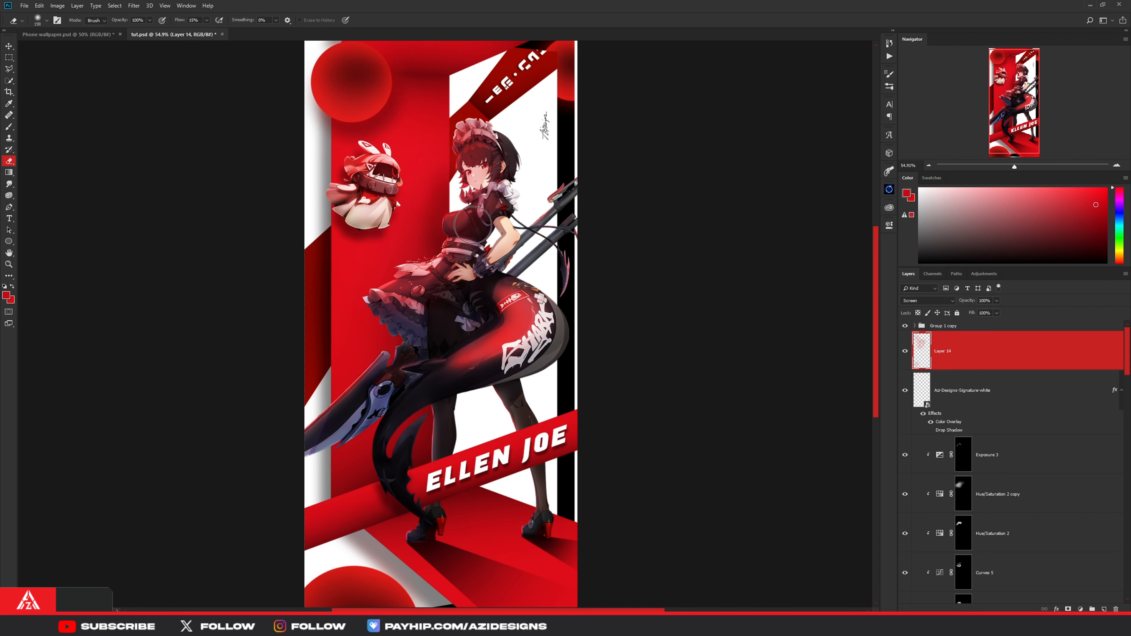
{"action": "left_click", "coordinate": [905, 351]}
{"action": "left_click", "coordinate": [905, 351]}
{"action": "left_click", "coordinate": [905, 351]}
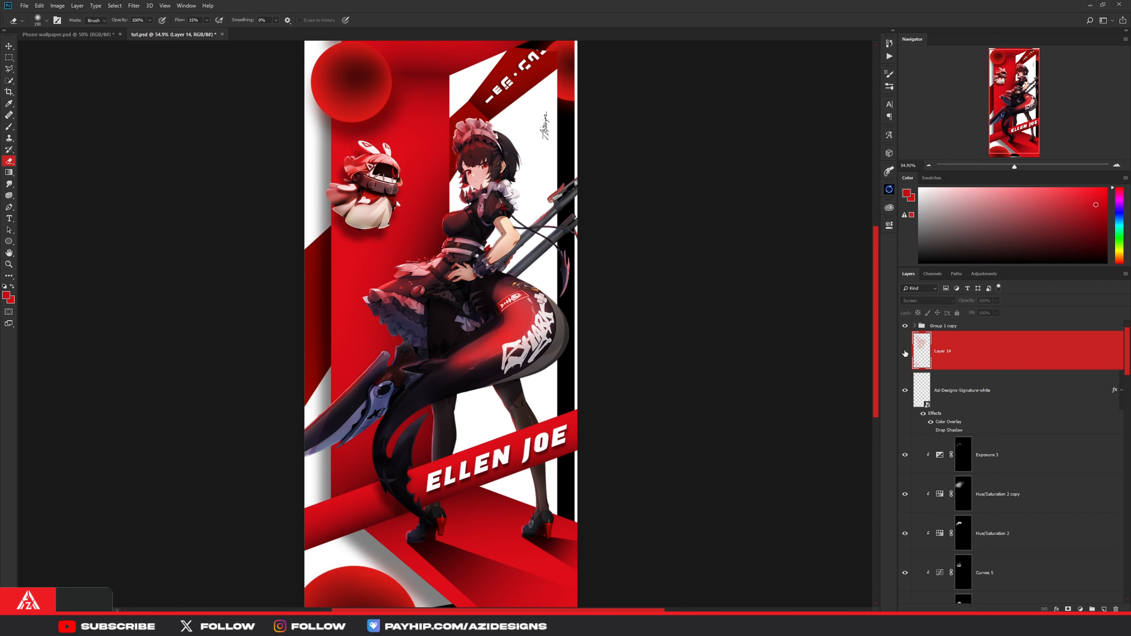
{"action": "left_click", "coordinate": [905, 351]}
Step: Group all layers from Group 1 copy down to BG as Main, and merge a duplicate of that group into a single layer
{"action": "left_click", "coordinate": [1011, 326]}
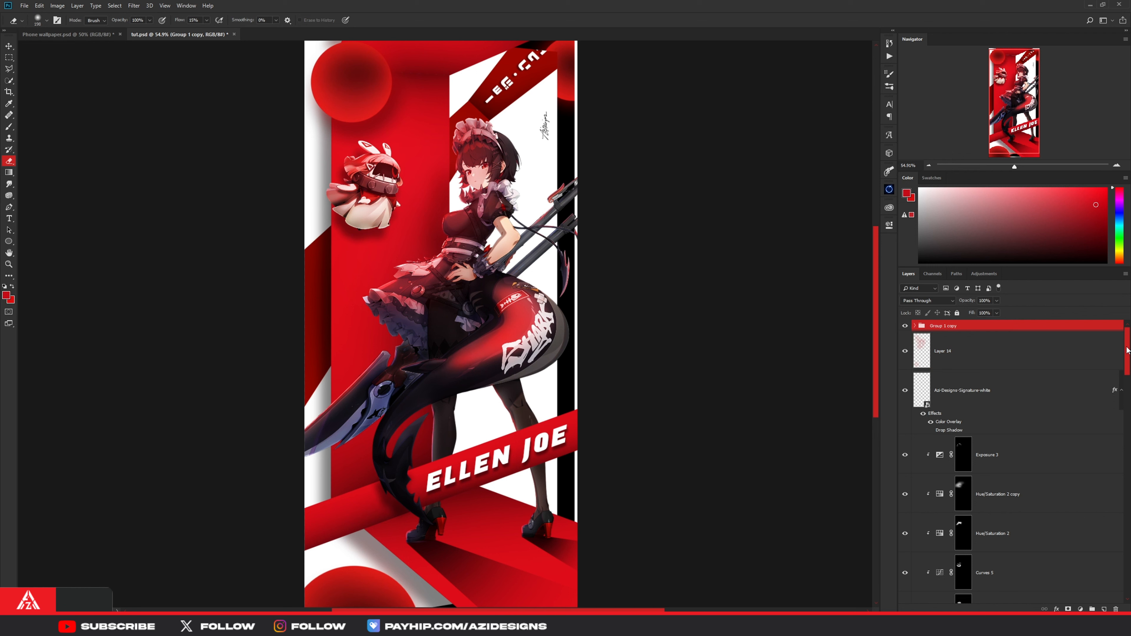
{"action": "left_click_drag", "start_coordinate": [1128, 350], "coordinate": [1103, 567]}
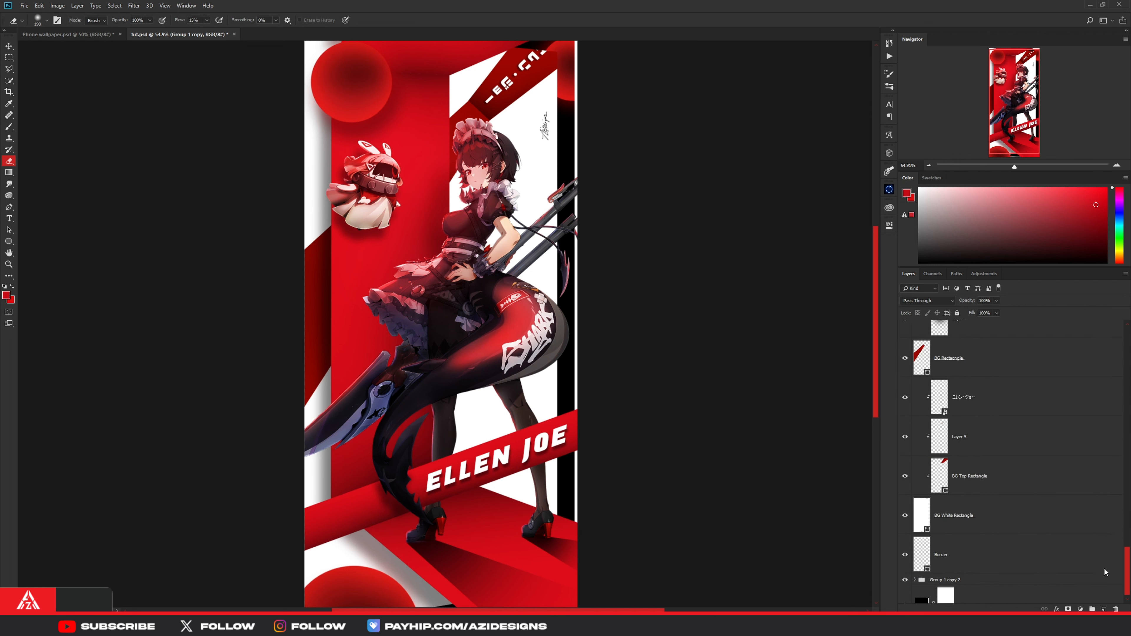
{"action": "left_click", "coordinate": [1016, 591], "text": "shift"}
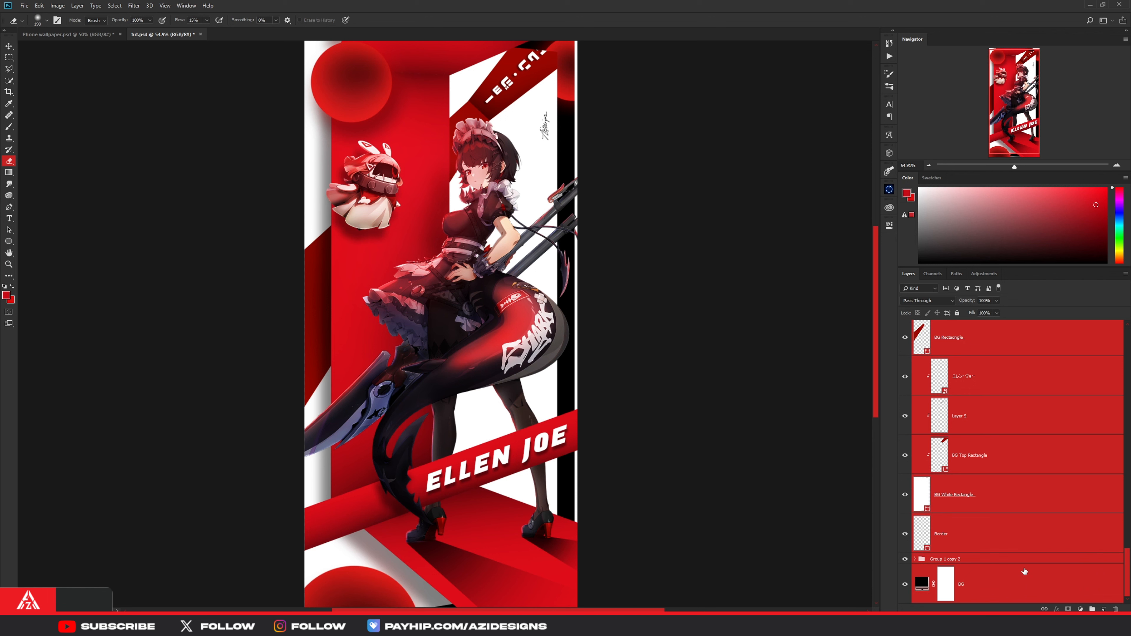
{"action": "key", "text": "ctrl+g"}
{"action": "double_click", "coordinate": [944, 326]}
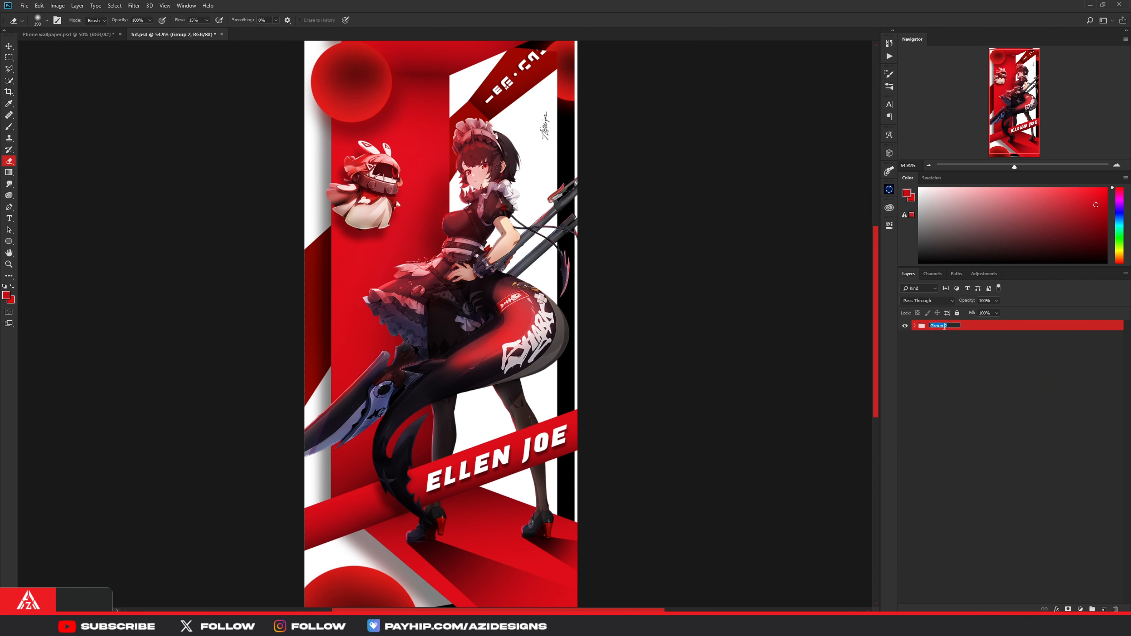
{"action": "type", "text": "Main"}
{"action": "key", "text": "Return"}
{"action": "key", "text": "ctrl+j"}
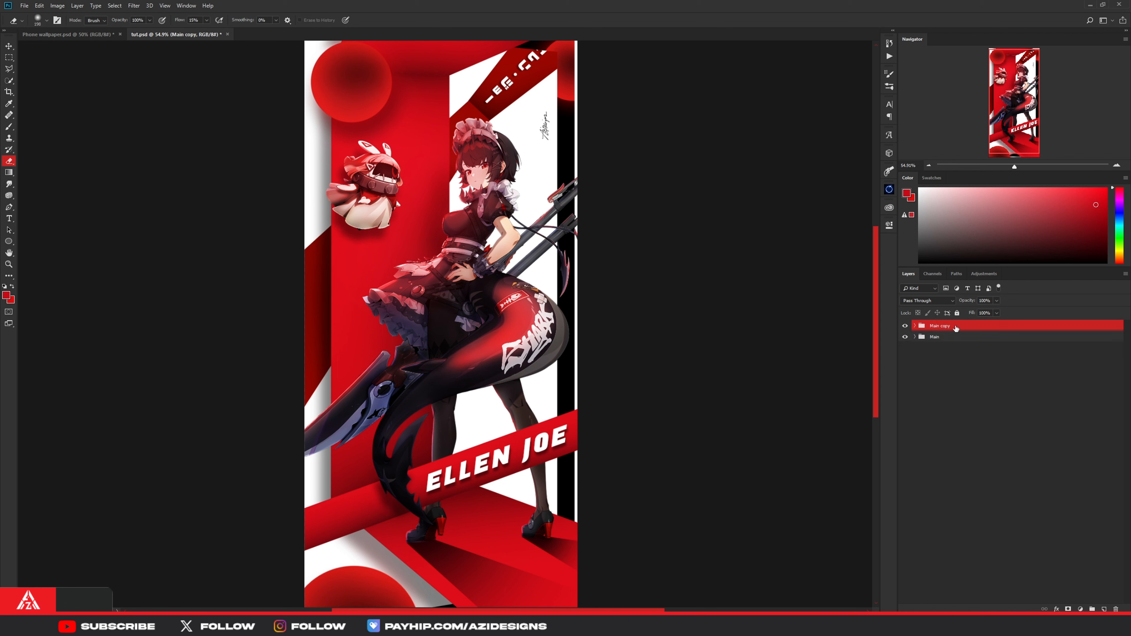
{"action": "key", "text": "ctrl+e"}
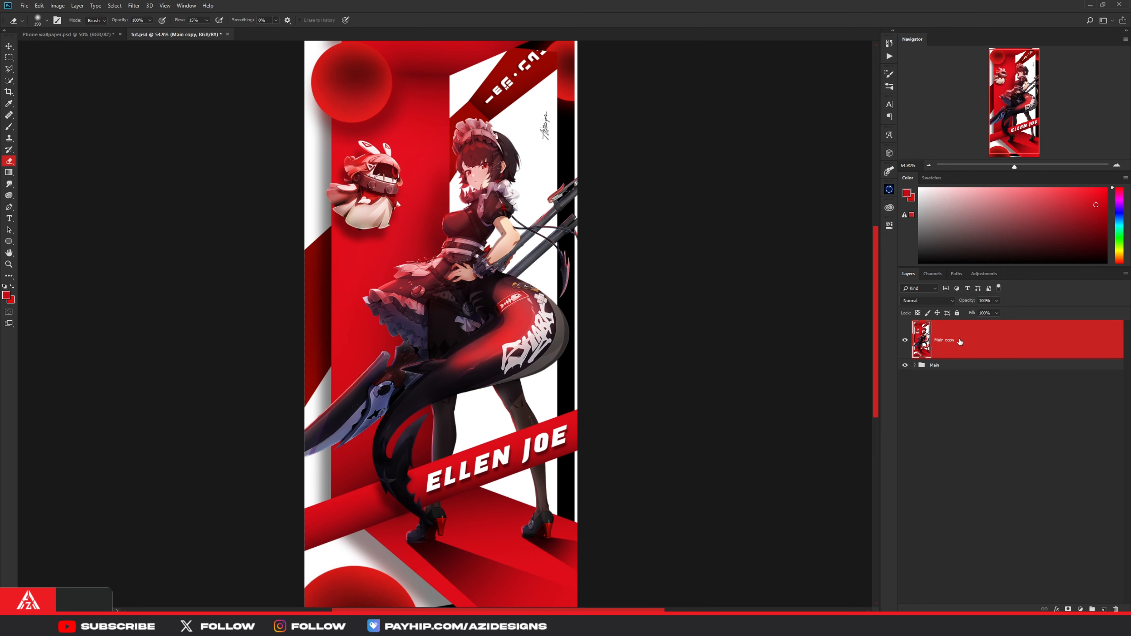
Step: Cut the full canvas area of the Main copy layer to a new layer and delete the emptied Main copy layer
{"action": "left_click", "coordinate": [9, 57]}
{"action": "right_click", "coordinate": [9, 59]}
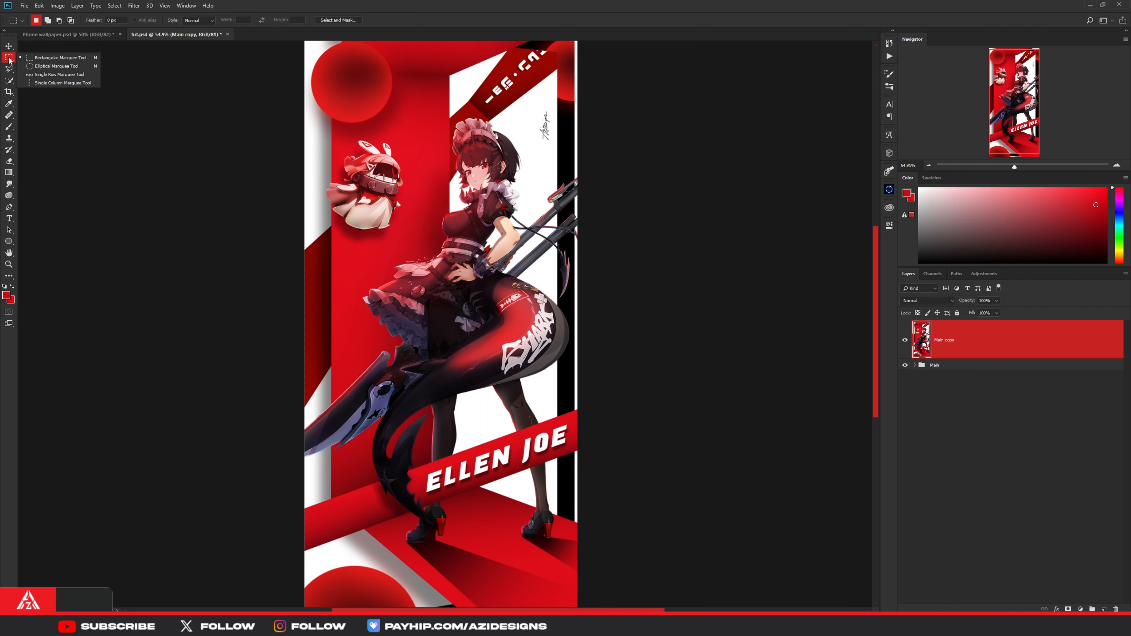
{"action": "left_click_drag", "start_coordinate": [305, 42], "coordinate": [339, 118]}
{"action": "left_click", "coordinate": [309, 40]}
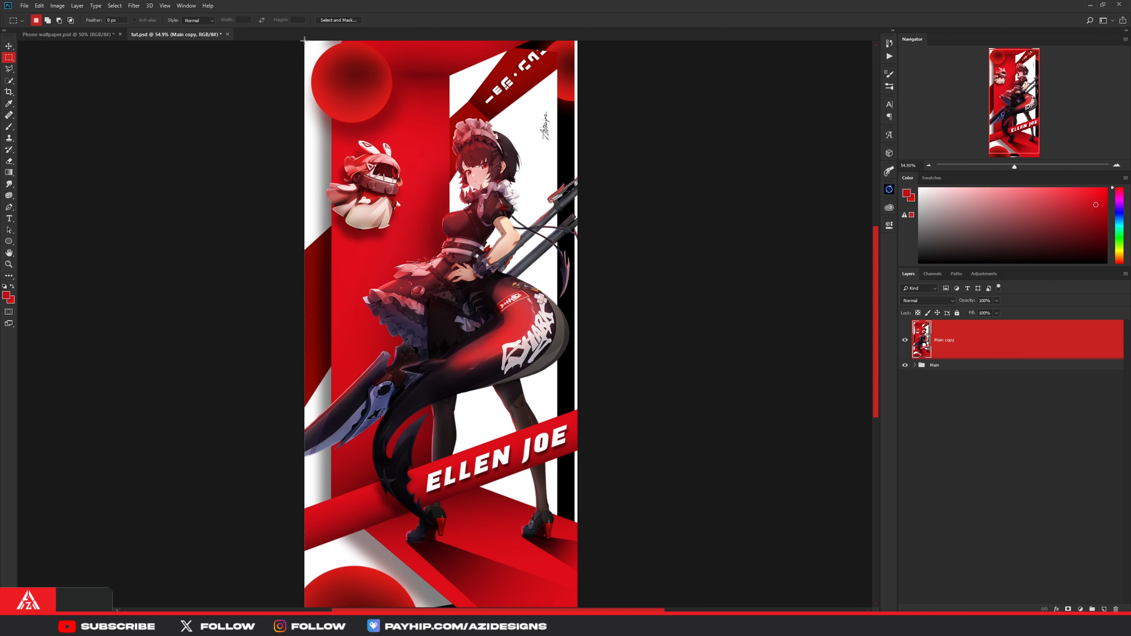
{"action": "scroll", "coordinate": [313, 50], "scroll_direction": "down", "scroll_amount": 1}
{"action": "left_click_drag", "start_coordinate": [321, 55], "coordinate": [570, 594]}
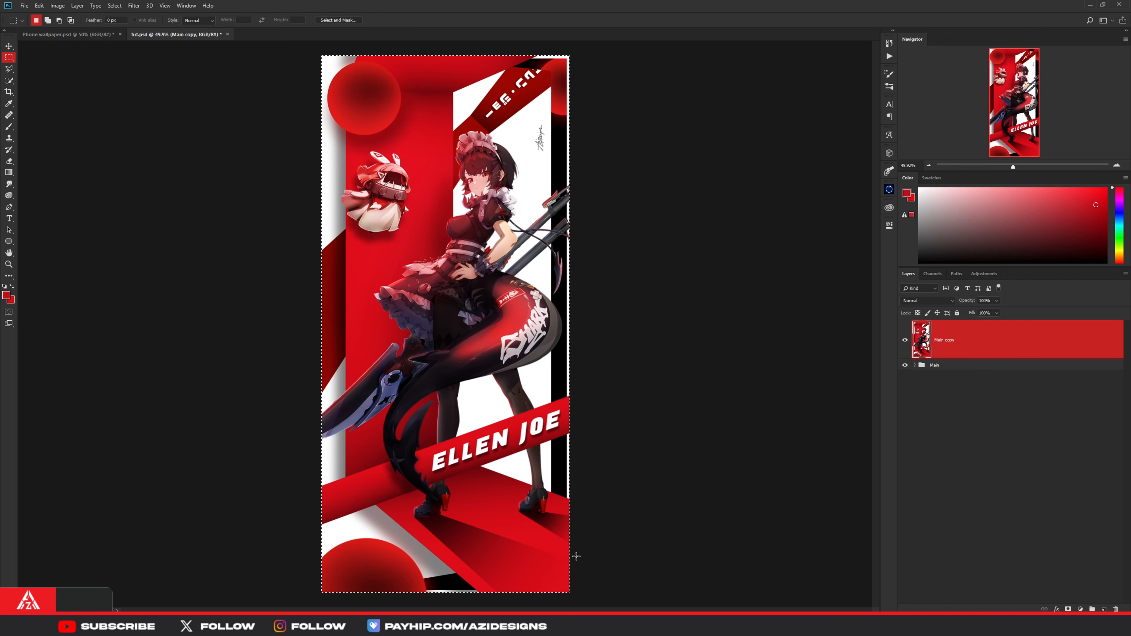
{"action": "right_click", "coordinate": [485, 416]}
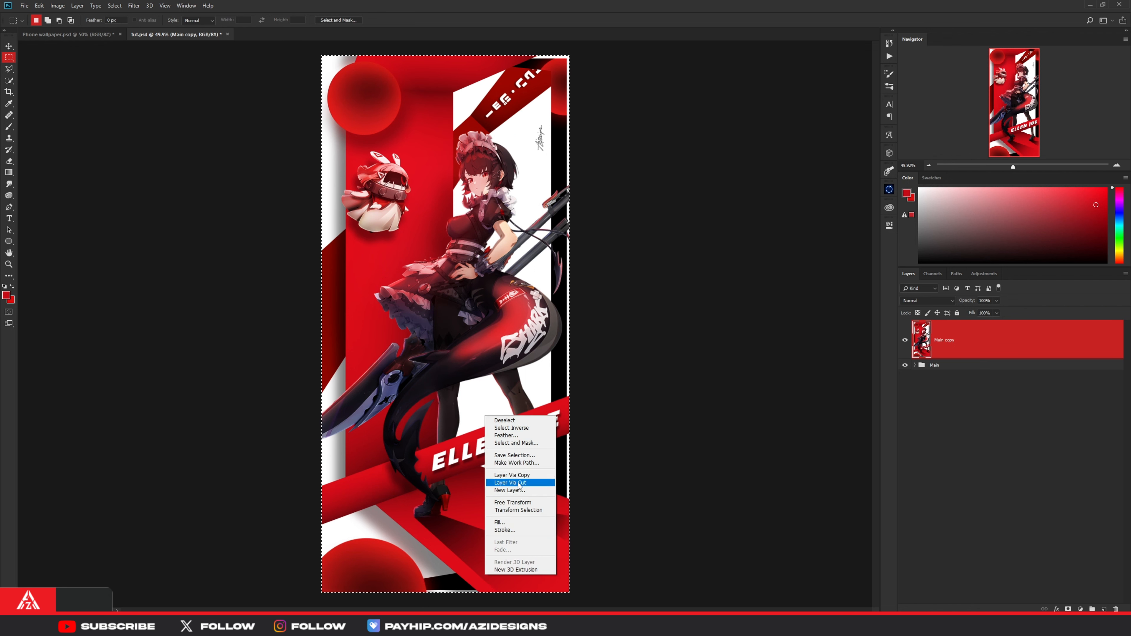
{"action": "left_click", "coordinate": [512, 482]}
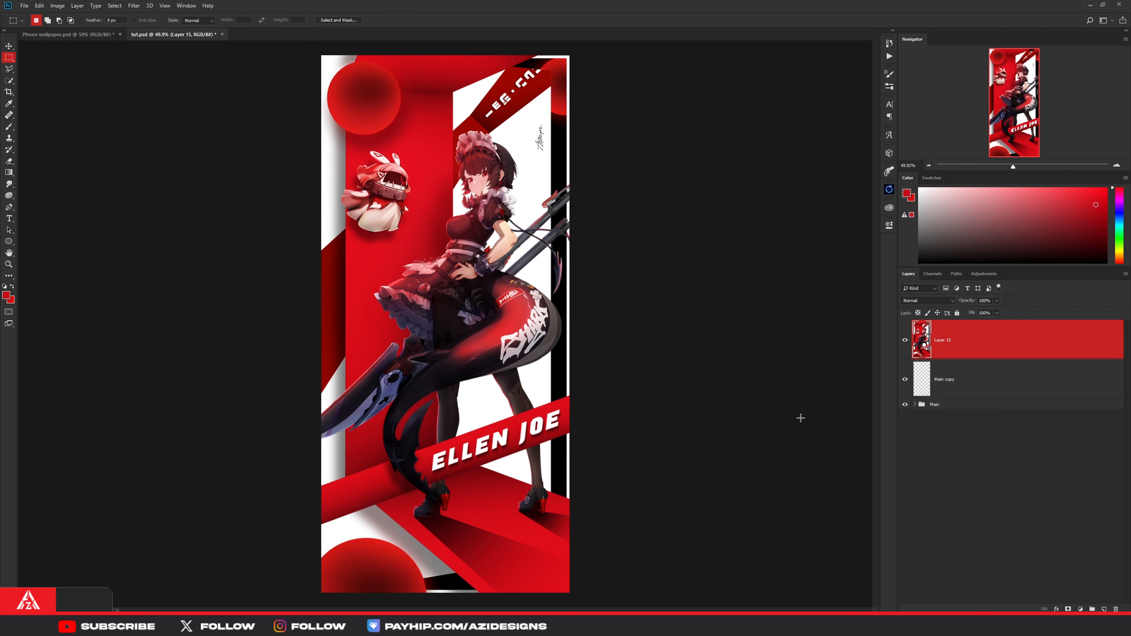
{"action": "left_click", "coordinate": [968, 389]}
{"action": "key", "text": "Delete"}
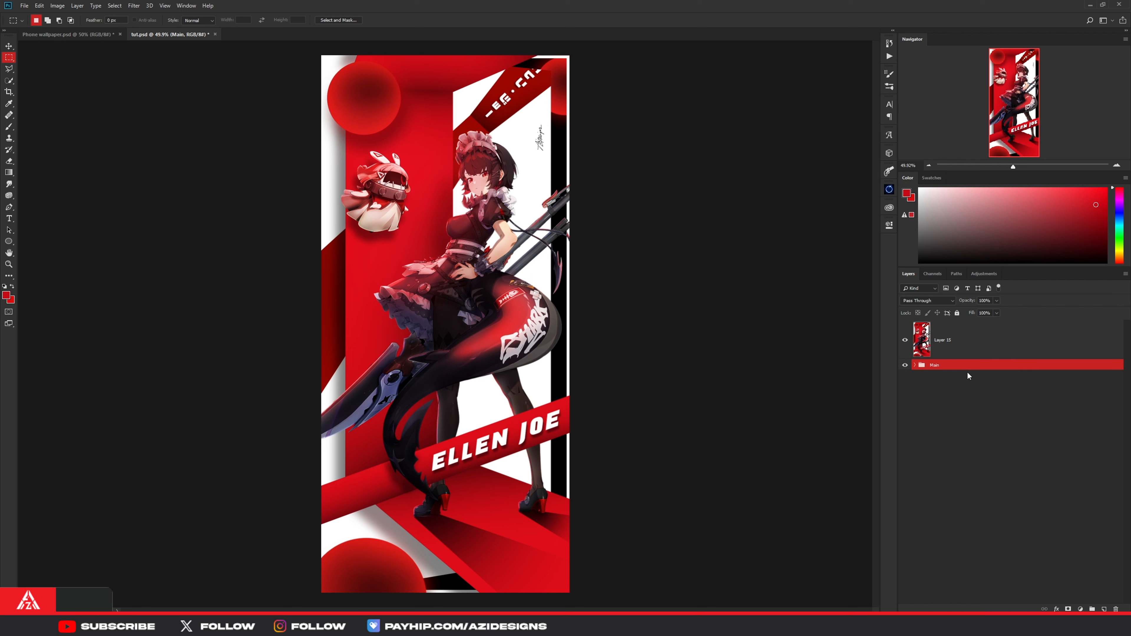
Step: Convert the merged layer above the Main group to a Smart Object
{"action": "left_click", "coordinate": [973, 341]}
{"action": "right_click", "coordinate": [986, 341]}
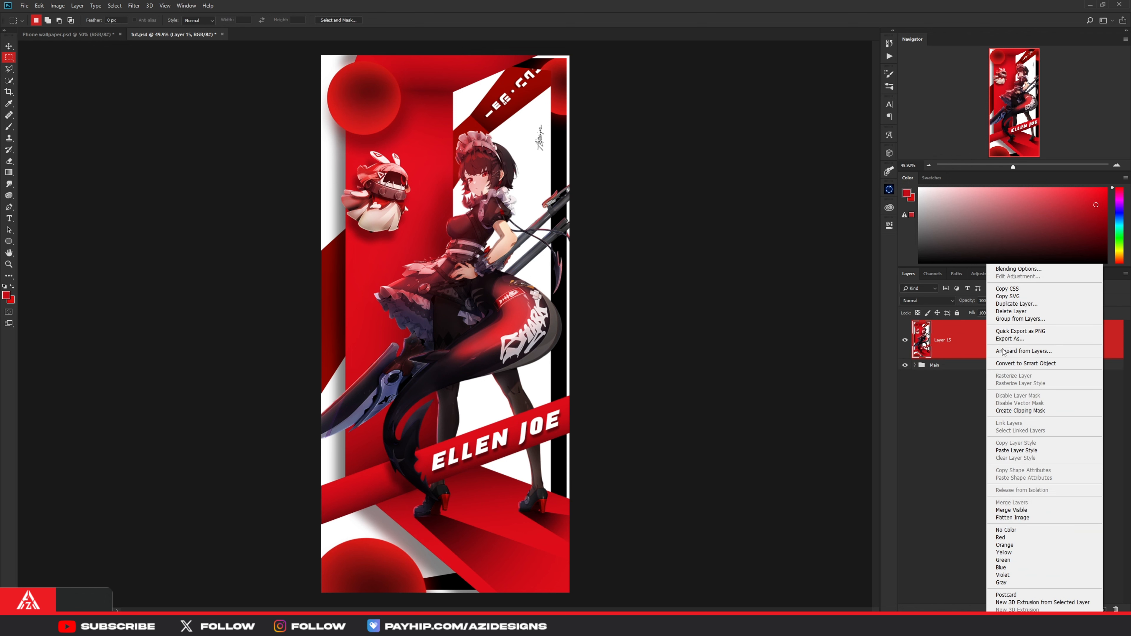
{"action": "left_click", "coordinate": [1013, 364]}
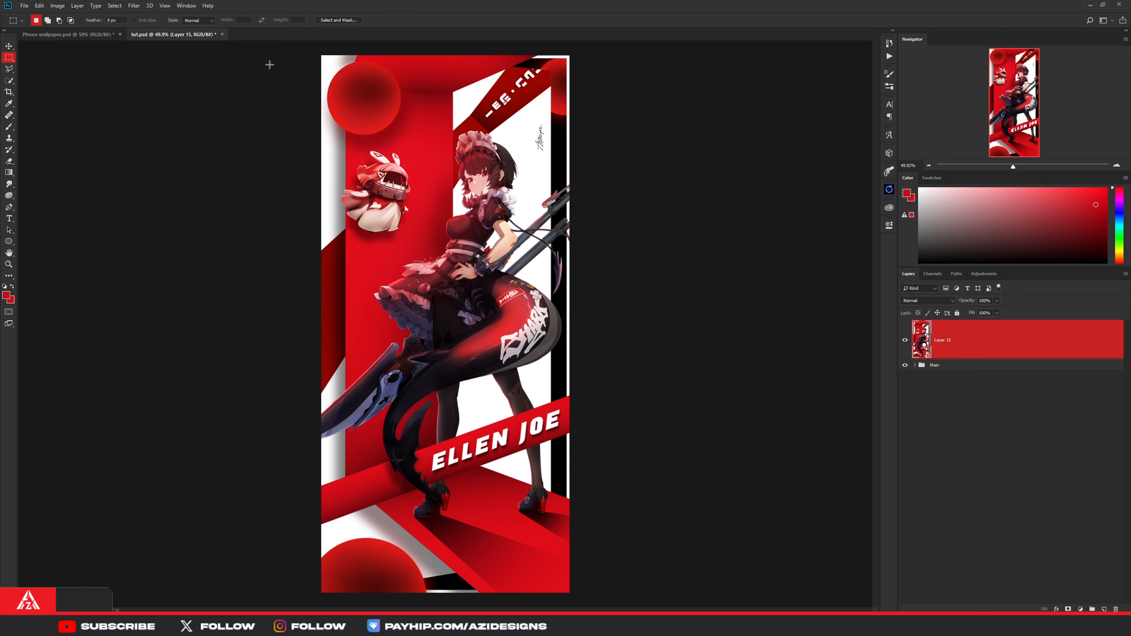
Step: Start a Camera Raw Filter with Exposure +0.15, Contrast +28, Highlights +11, Shadows -13, Whites +6 and Blacks -7, using a before/after view
{"action": "left_click", "coordinate": [133, 5]}
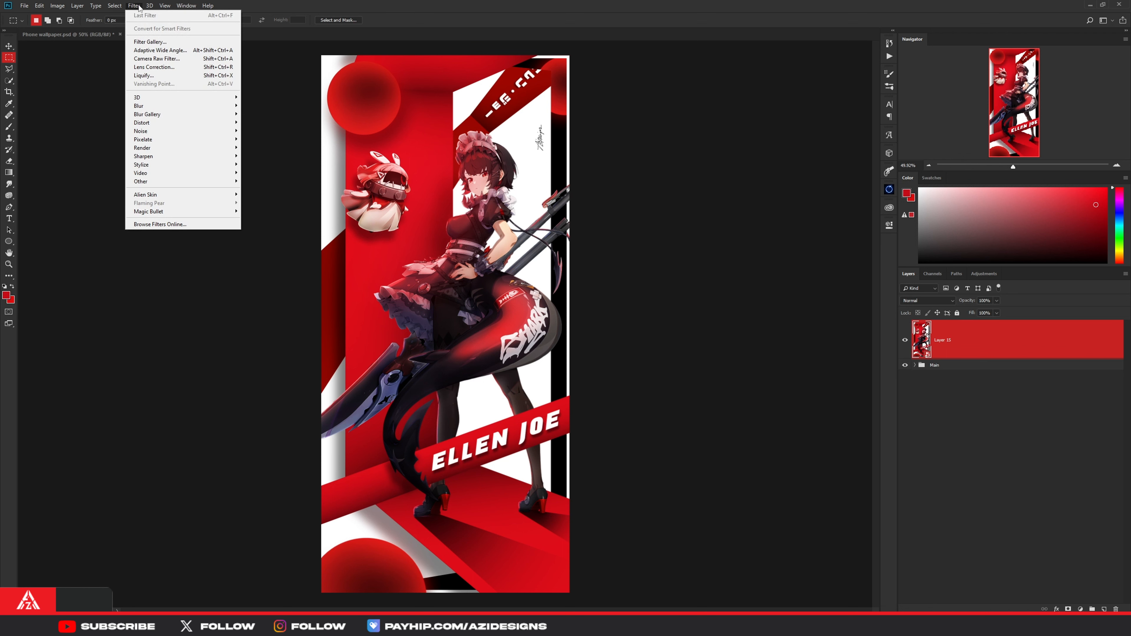
{"action": "left_click", "coordinate": [147, 60]}
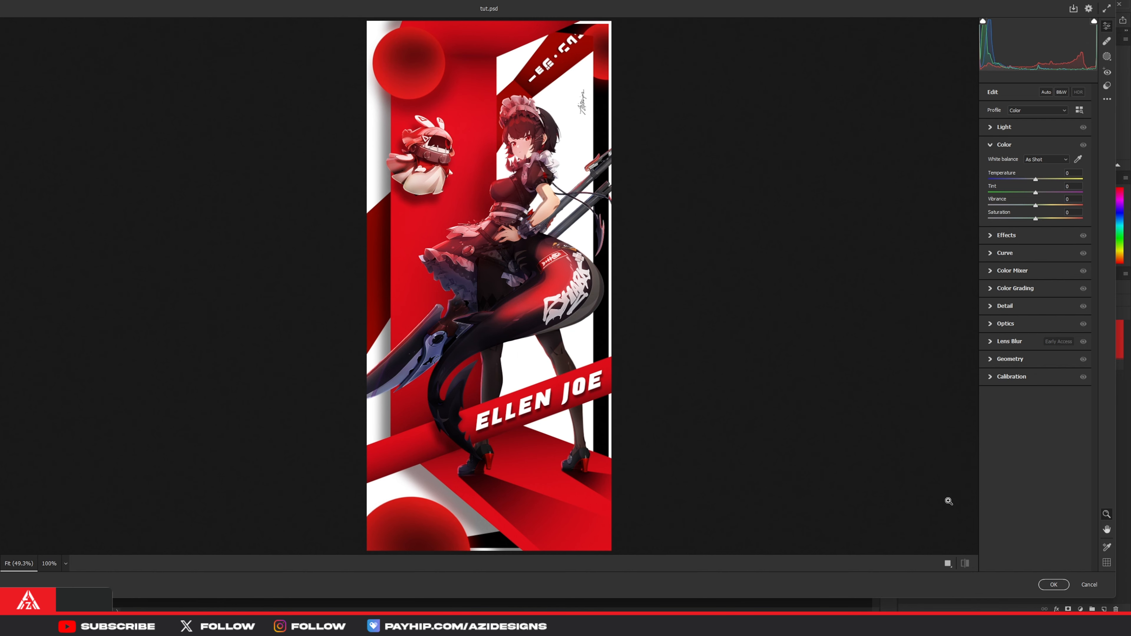
{"action": "left_click", "coordinate": [950, 563]}
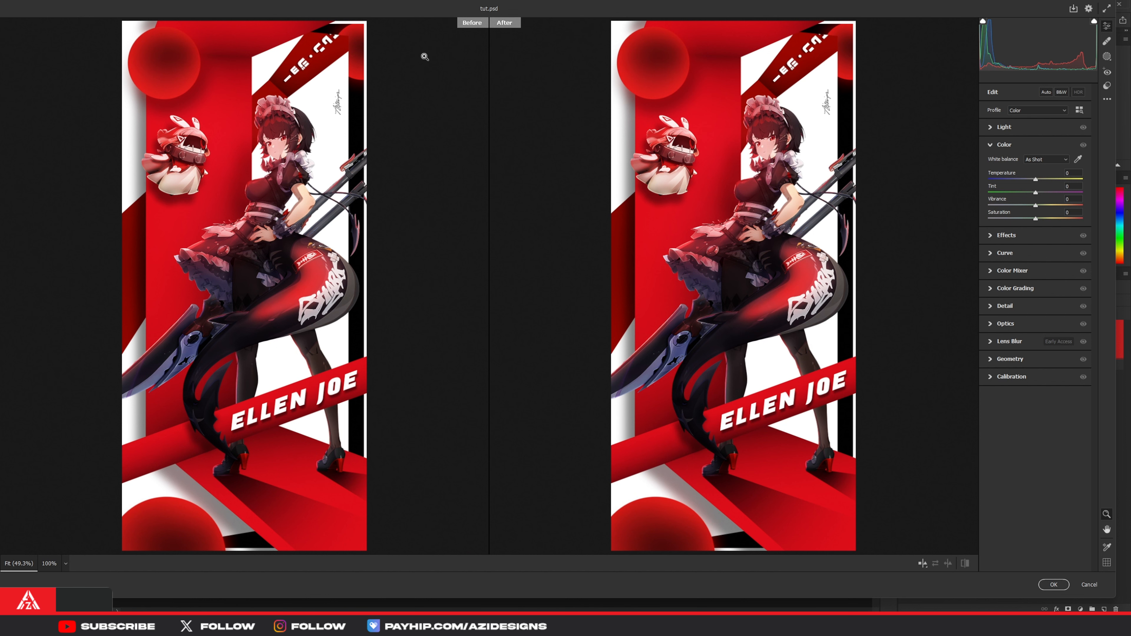
{"action": "left_click", "coordinate": [990, 128]}
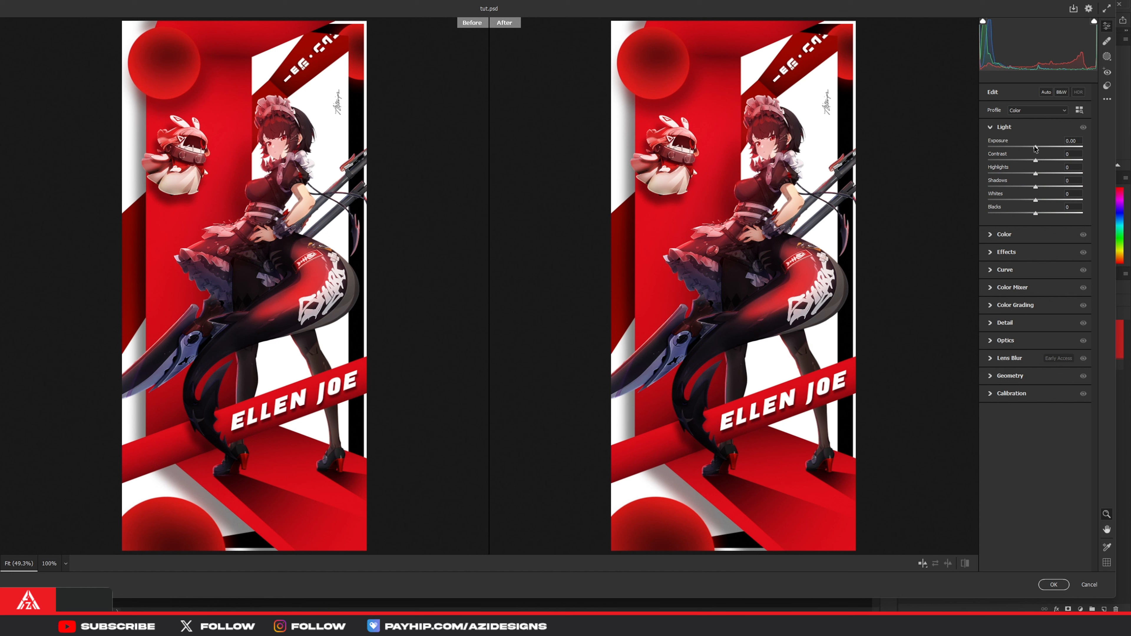
{"action": "left_click_drag", "start_coordinate": [1037, 149], "coordinate": [1030, 187]}
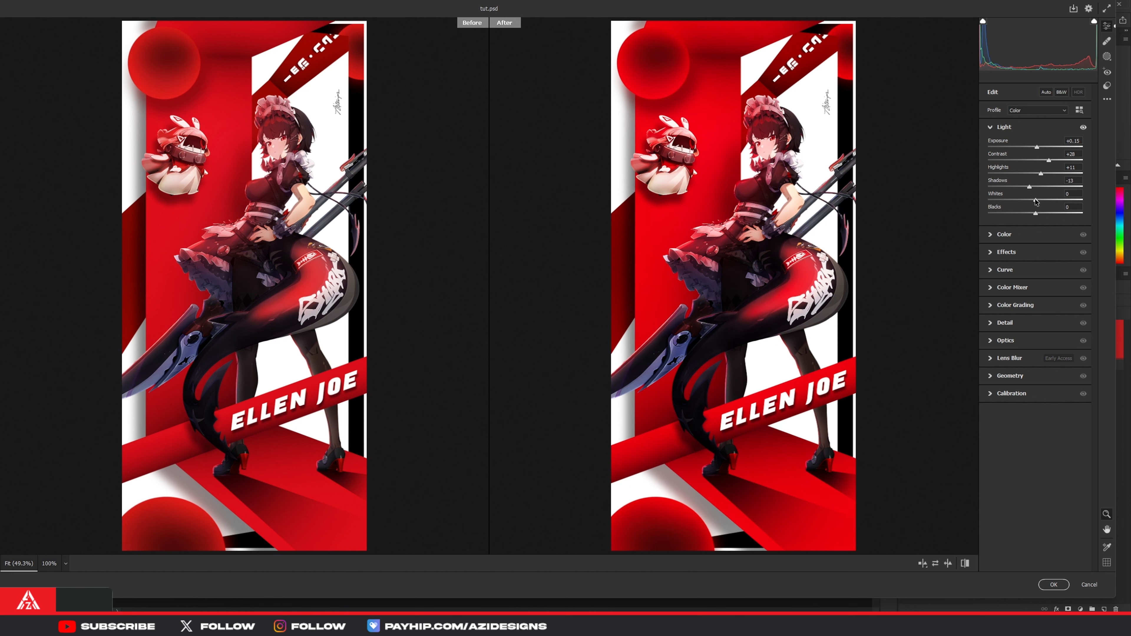
{"action": "left_click_drag", "start_coordinate": [1039, 201], "coordinate": [1031, 214]}
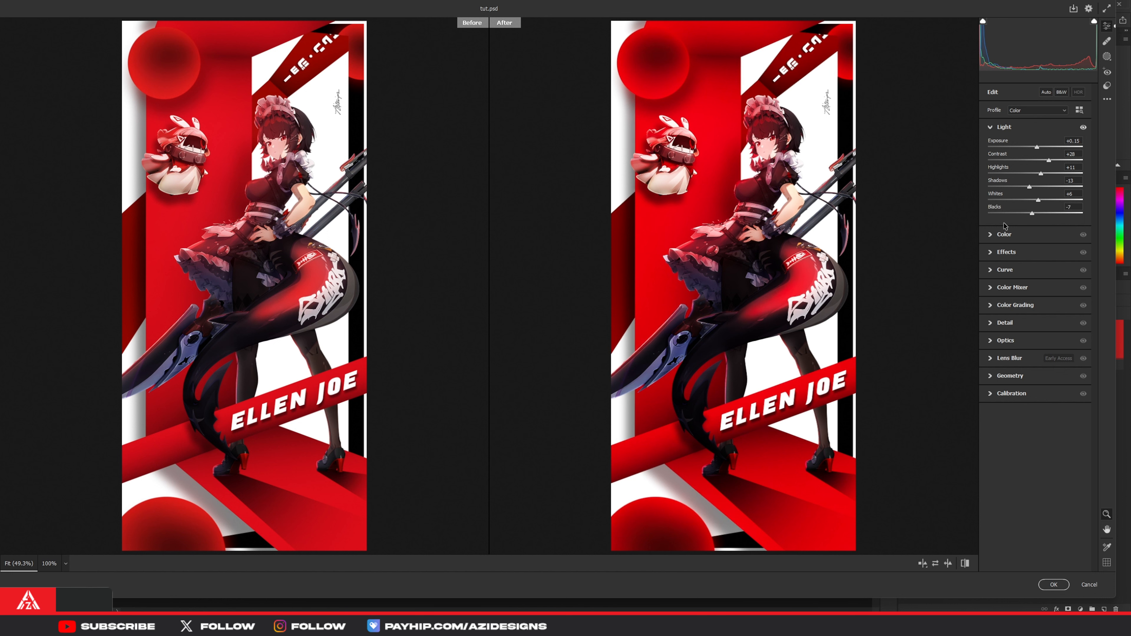
Step: Set Vibrance and Saturation to +6, Texture to +13 and Clarity to +23 in the Camera Raw adjustments
{"action": "left_click", "coordinate": [994, 236]}
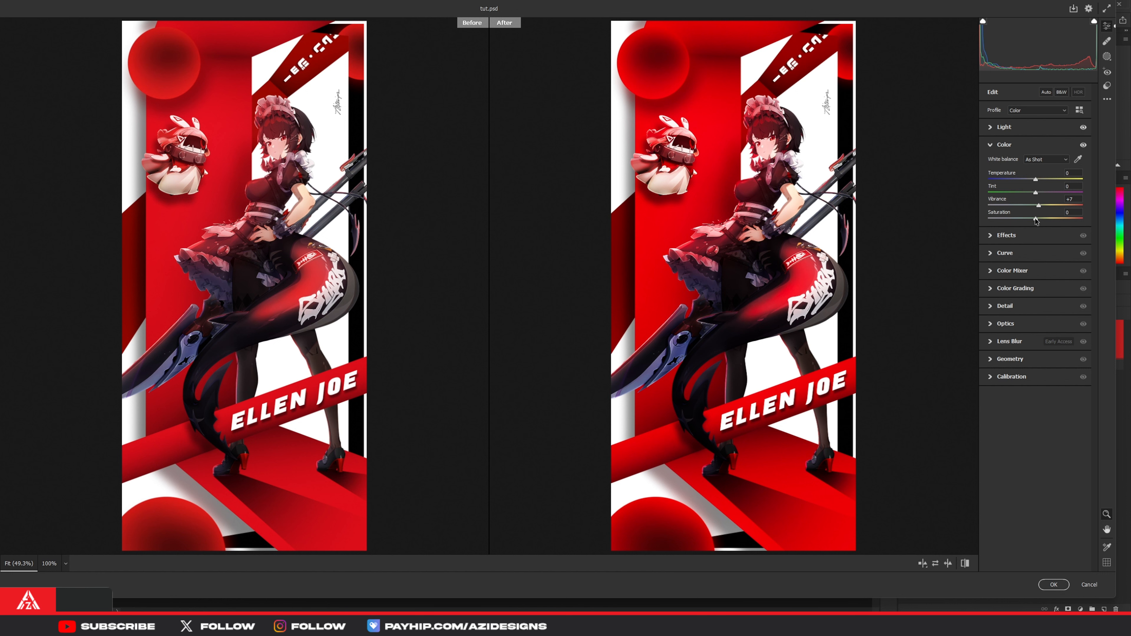
{"action": "left_click_drag", "start_coordinate": [1036, 221], "coordinate": [1037, 204]}
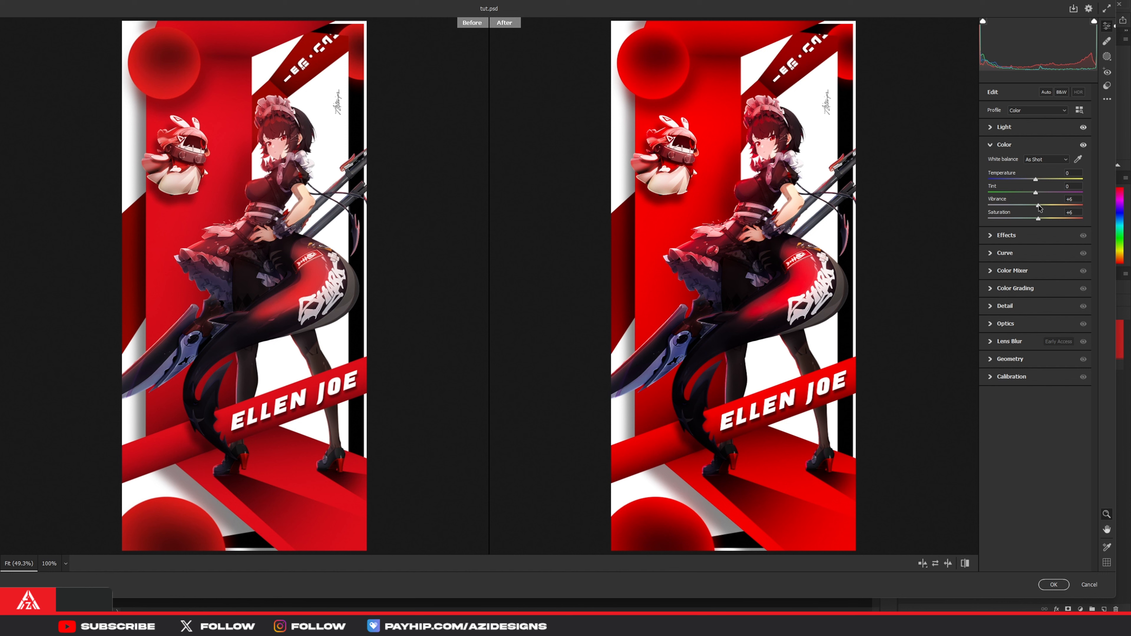
{"action": "left_click", "coordinate": [993, 236]}
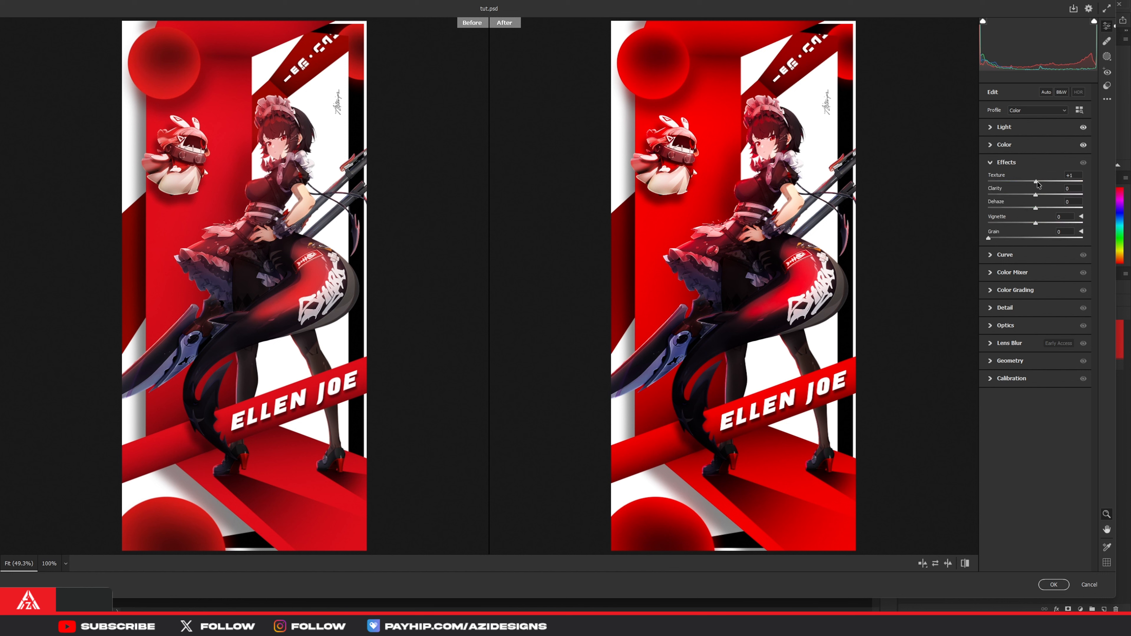
{"action": "left_click_drag", "start_coordinate": [1037, 181], "coordinate": [1042, 182]}
{"action": "left_click_drag", "start_coordinate": [1044, 185], "coordinate": [1043, 183]}
{"action": "left_click_drag", "start_coordinate": [775, 149], "coordinate": [839, 155]}
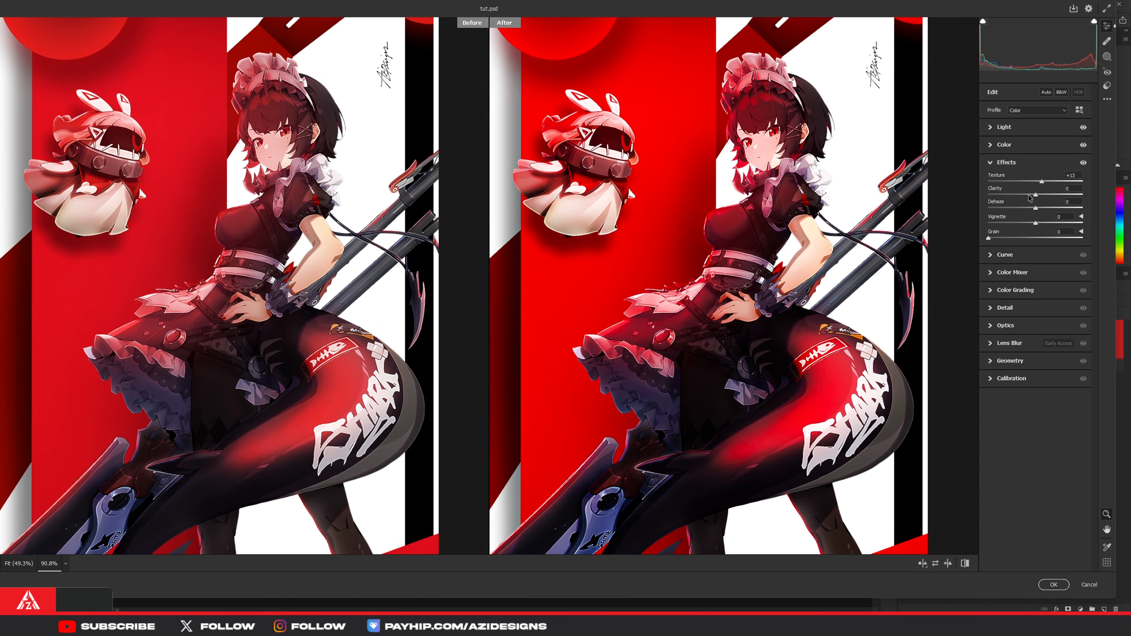
{"action": "left_click_drag", "start_coordinate": [1035, 196], "coordinate": [1047, 197]}
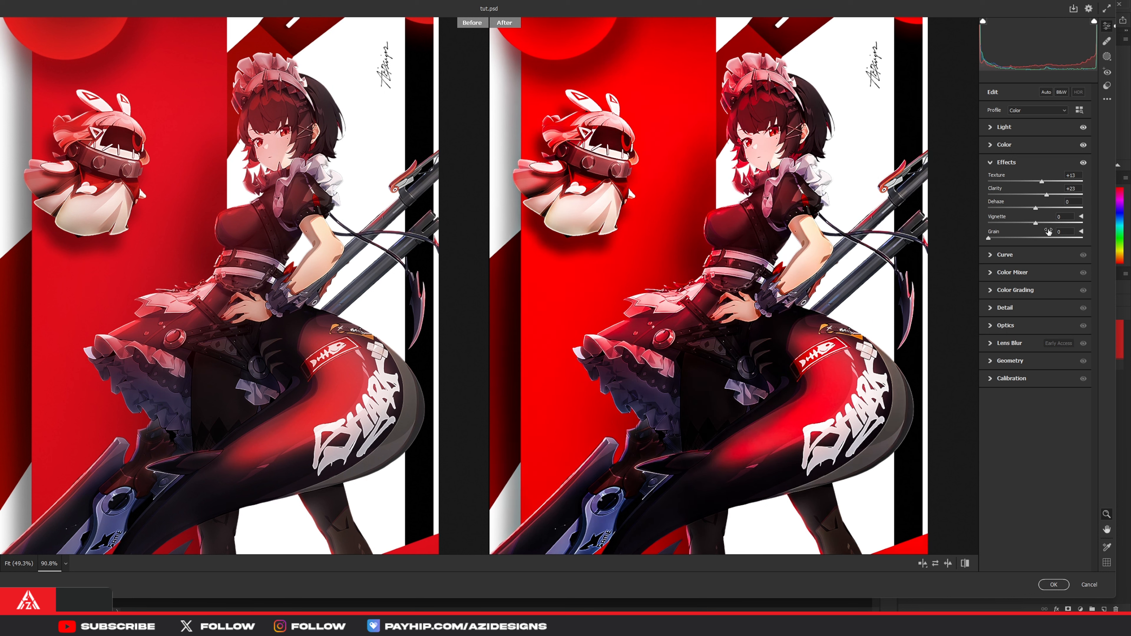
Step: Try raising the Curve's Darks to +12 and shifting hues in the Color Mixer
{"action": "left_click", "coordinate": [997, 262]}
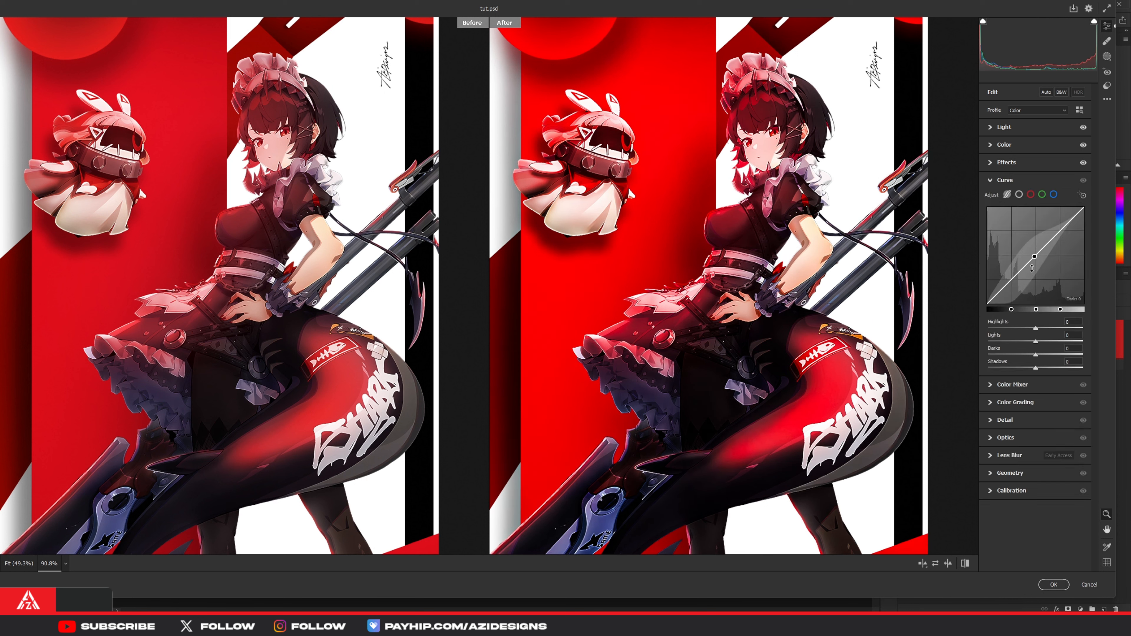
{"action": "left_click_drag", "start_coordinate": [1017, 274], "coordinate": [1017, 271]}
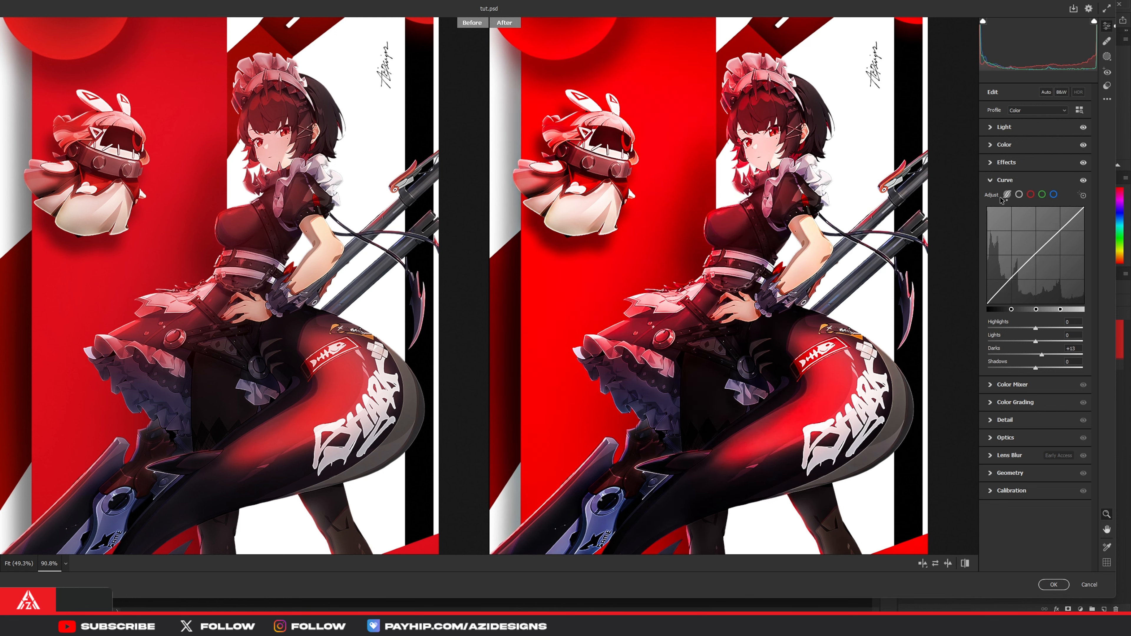
{"action": "left_click", "coordinate": [999, 180]}
{"action": "scroll", "coordinate": [855, 247], "scroll_direction": "down", "scroll_amount": 5}
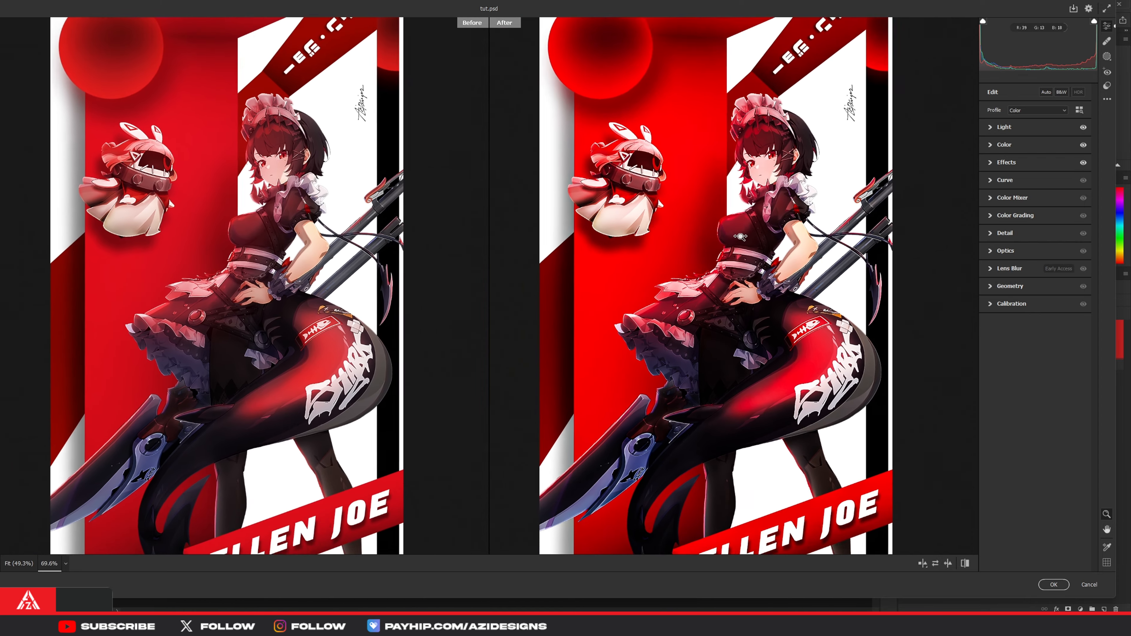
{"action": "scroll", "coordinate": [721, 331], "scroll_direction": "up", "scroll_amount": 1}
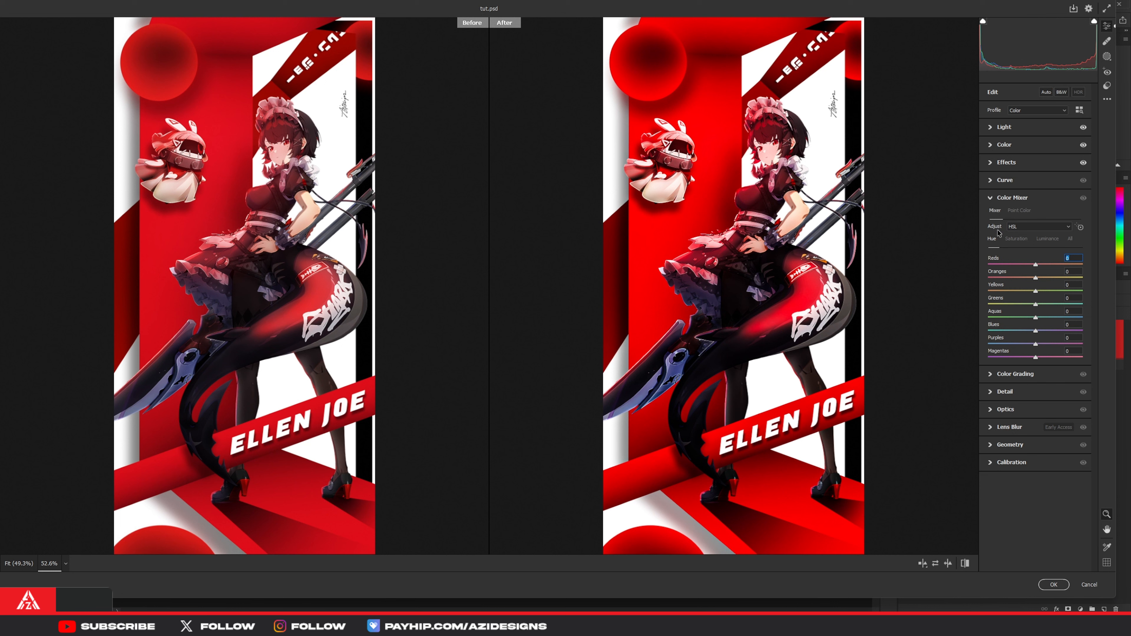
{"action": "left_click_drag", "start_coordinate": [1037, 268], "coordinate": [1042, 289]}
{"action": "left_click", "coordinate": [1012, 197]}
Step: Tint the midtones slightly toward green-cyan in Color Grading, keep shadows and highlights neutral, and apply the Camera Raw Filter
{"action": "left_click", "coordinate": [990, 217]}
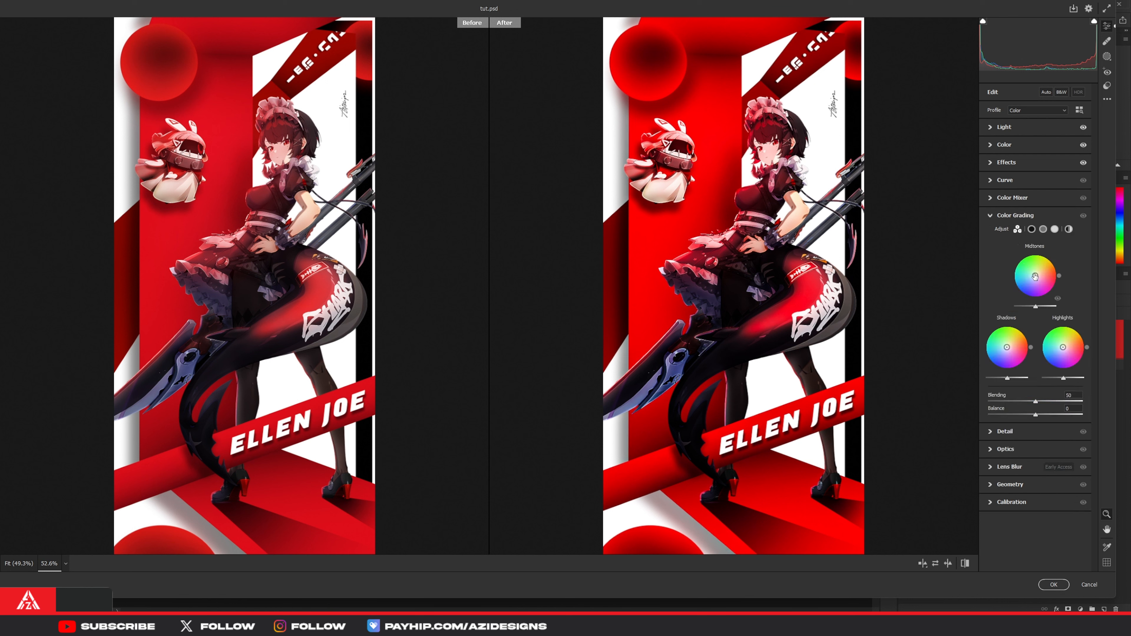
{"action": "left_click_drag", "start_coordinate": [1035, 275], "coordinate": [1035, 274]}
{"action": "left_click_drag", "start_coordinate": [1007, 347], "coordinate": [1062, 345]}
{"action": "double_click", "coordinate": [1011, 356]}
{"action": "double_click", "coordinate": [1058, 344]}
{"action": "left_click_drag", "start_coordinate": [1034, 277], "coordinate": [1030, 273]}
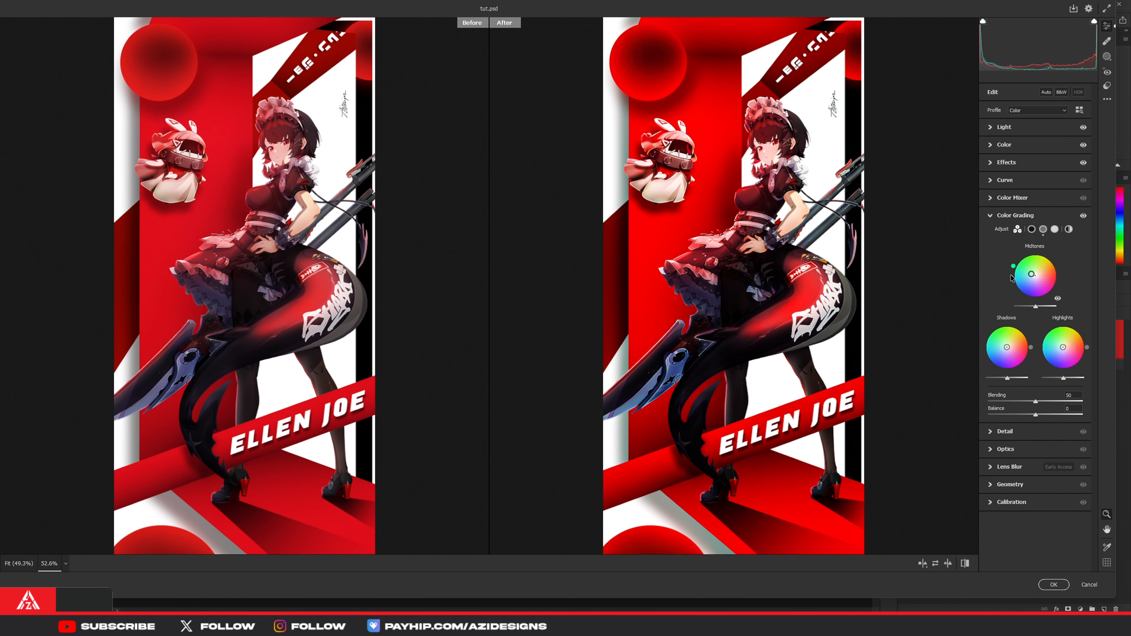
{"action": "left_click_drag", "start_coordinate": [1032, 273], "coordinate": [1033, 274]}
{"action": "left_click", "coordinate": [986, 217]}
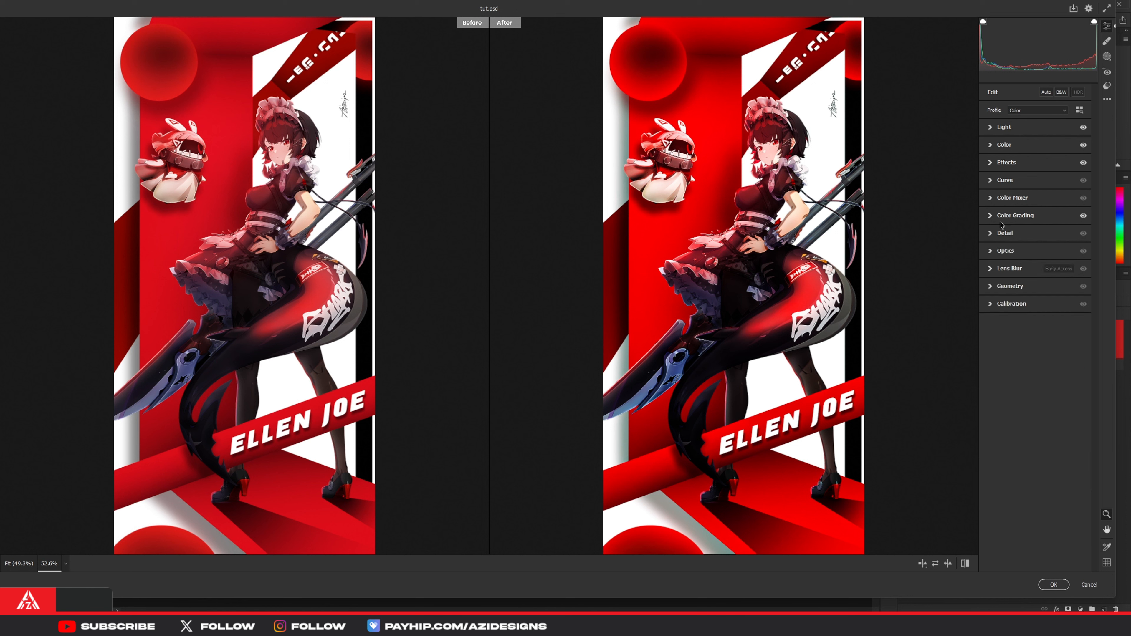
{"action": "left_click", "coordinate": [990, 234]}
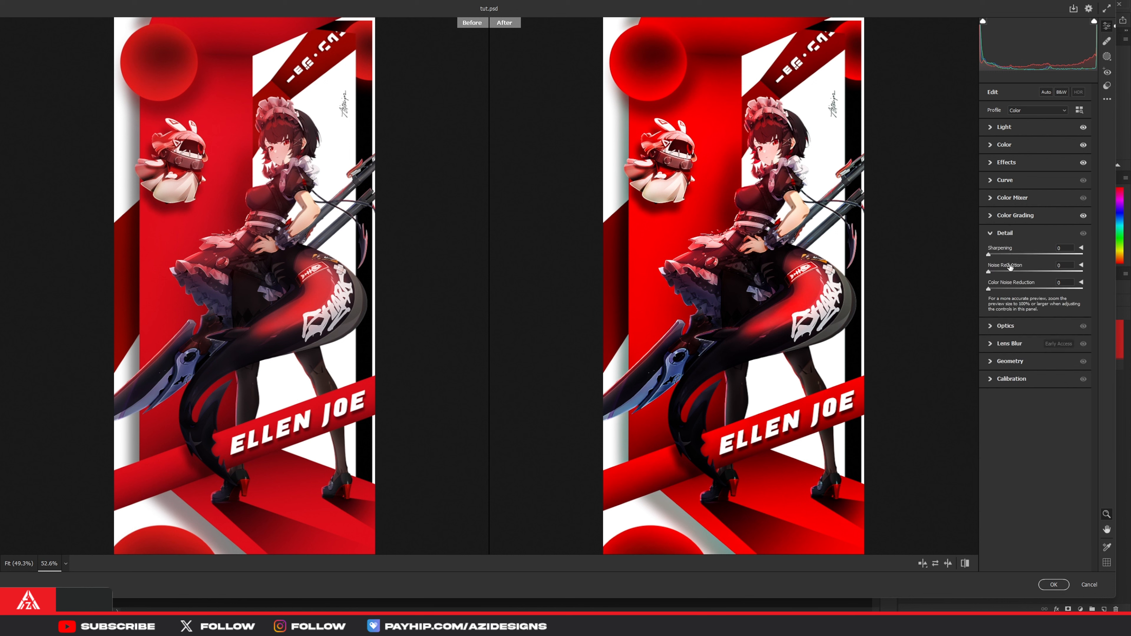
{"action": "left_click", "coordinate": [991, 234]}
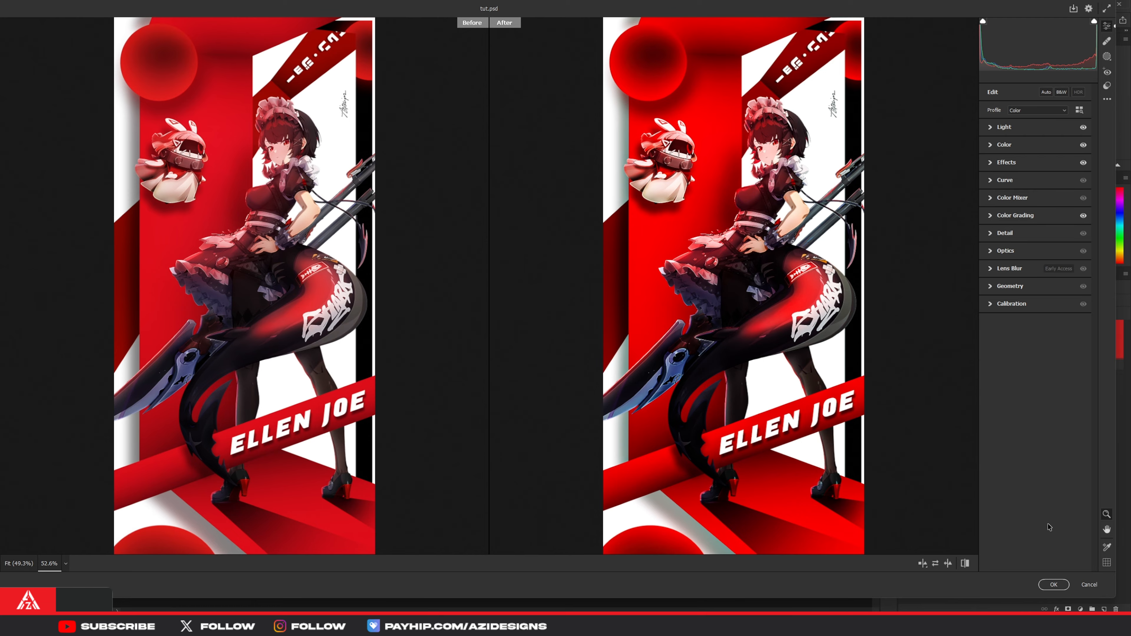
{"action": "left_click", "coordinate": [1053, 579]}
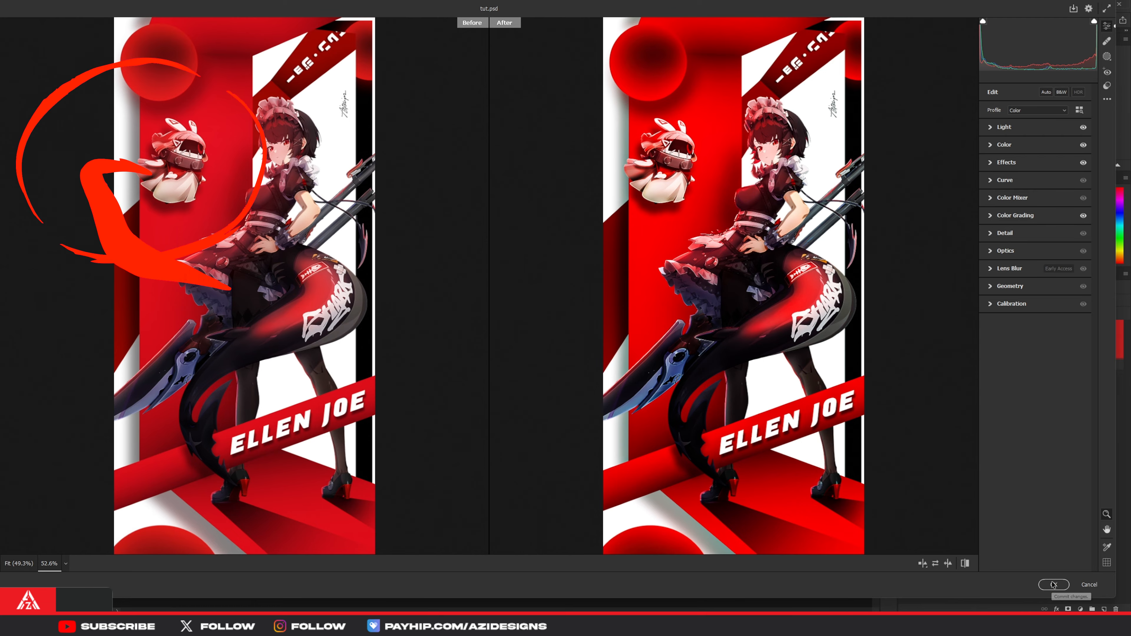